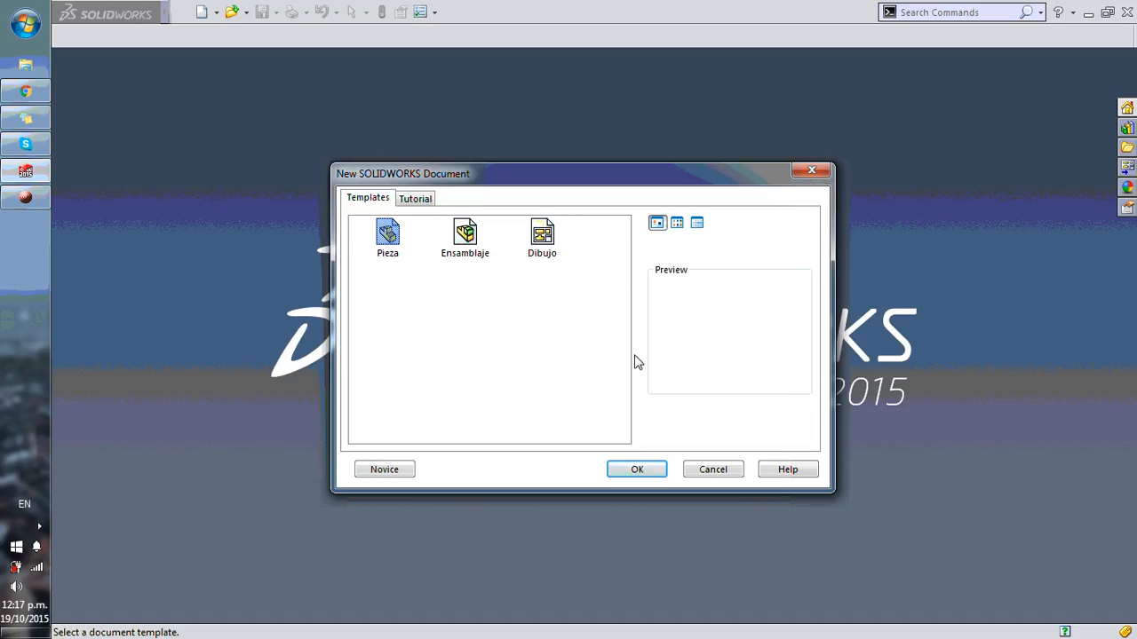
Create a new part from the Pieza template and orient the view to face the Planta plane
click(637, 470)
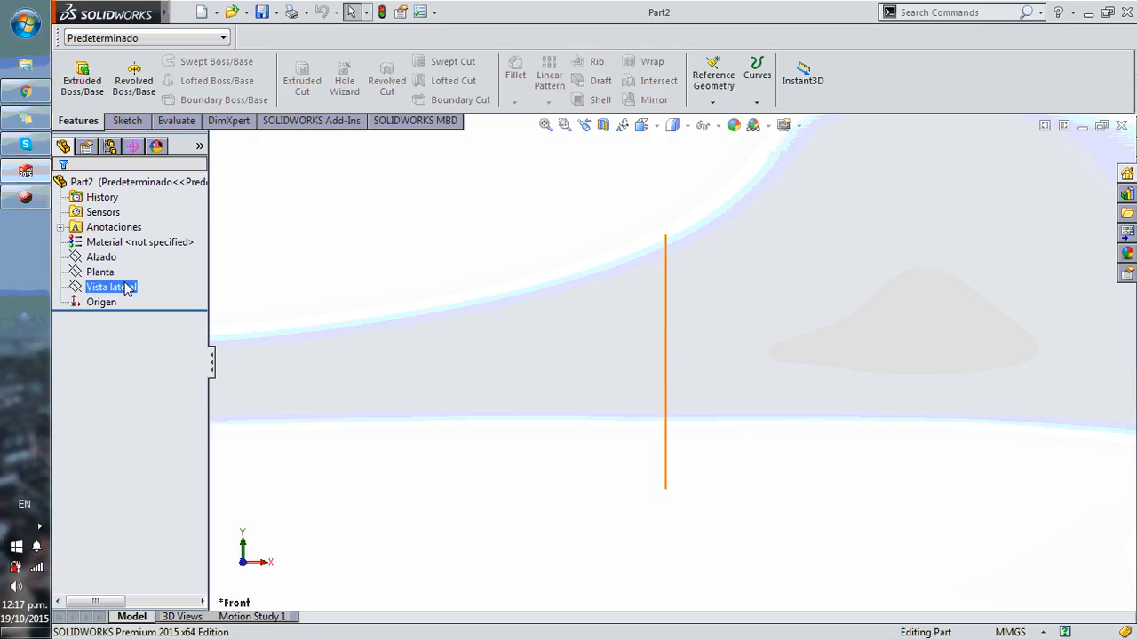
click(99, 271)
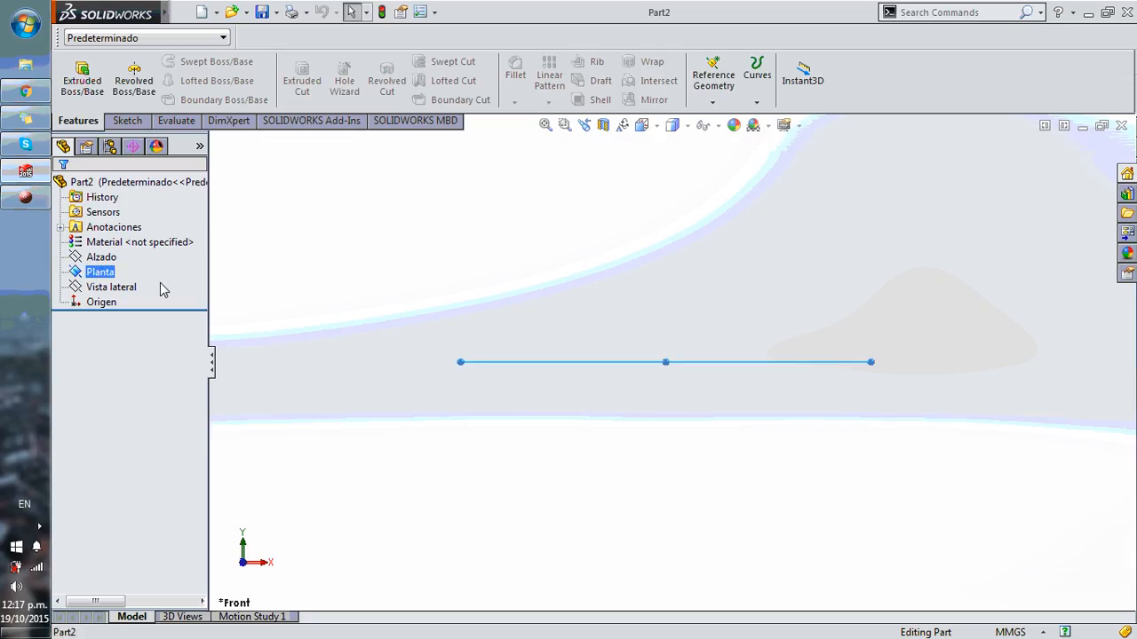
click(100, 272)
click(337, 274)
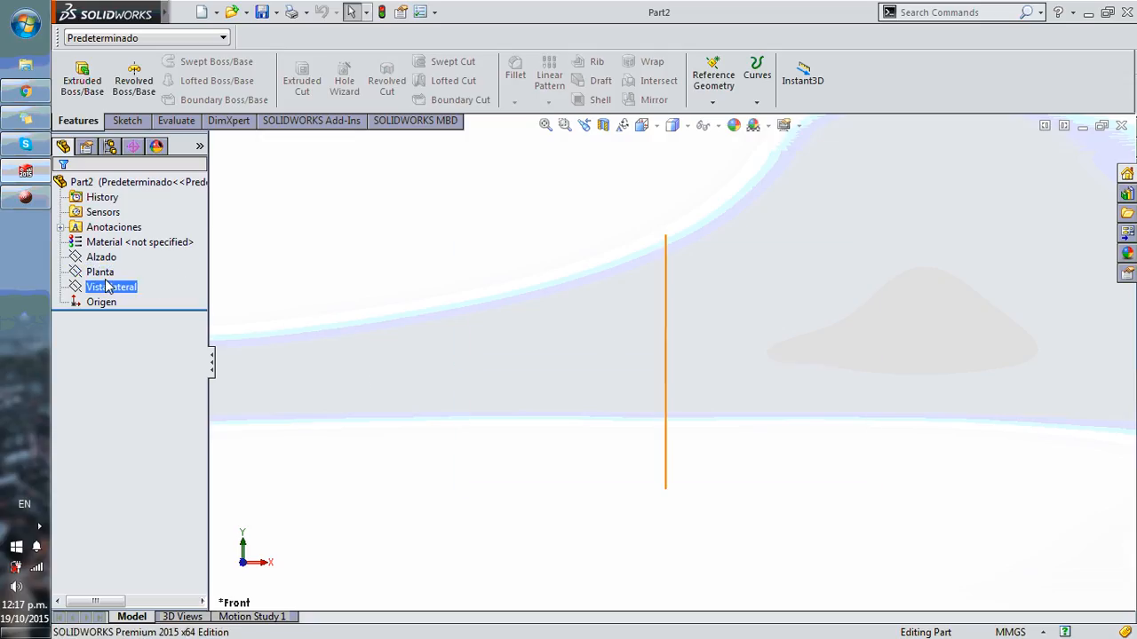
click(109, 273)
click(113, 252)
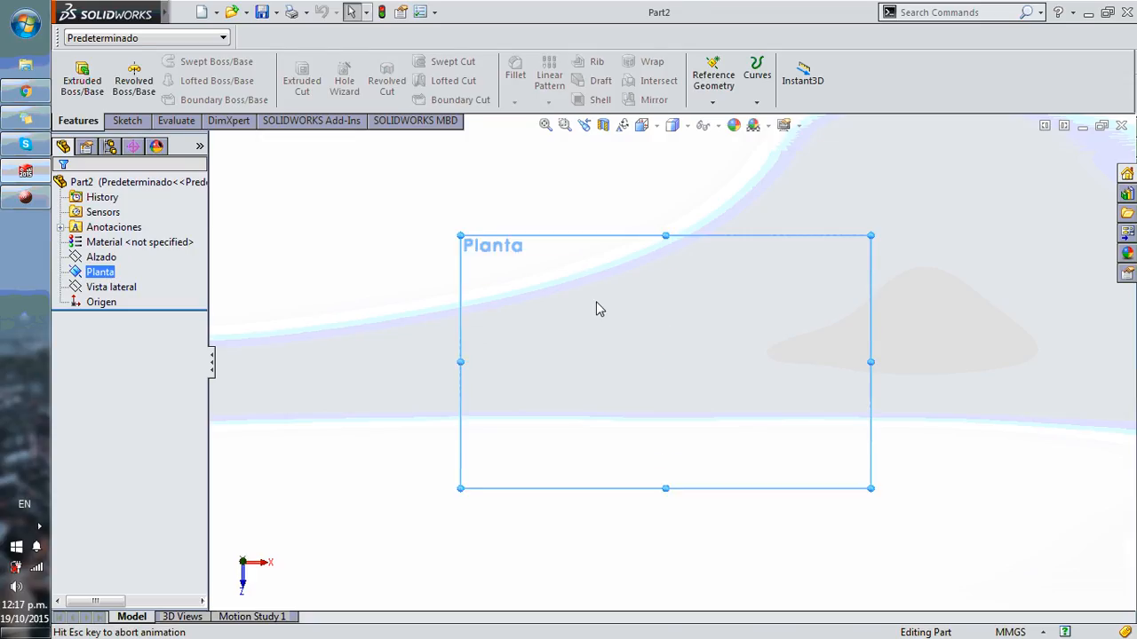
Sketch a center rectangle about 142 mm wide on the Planta plane, centred on the origin
click(158, 80)
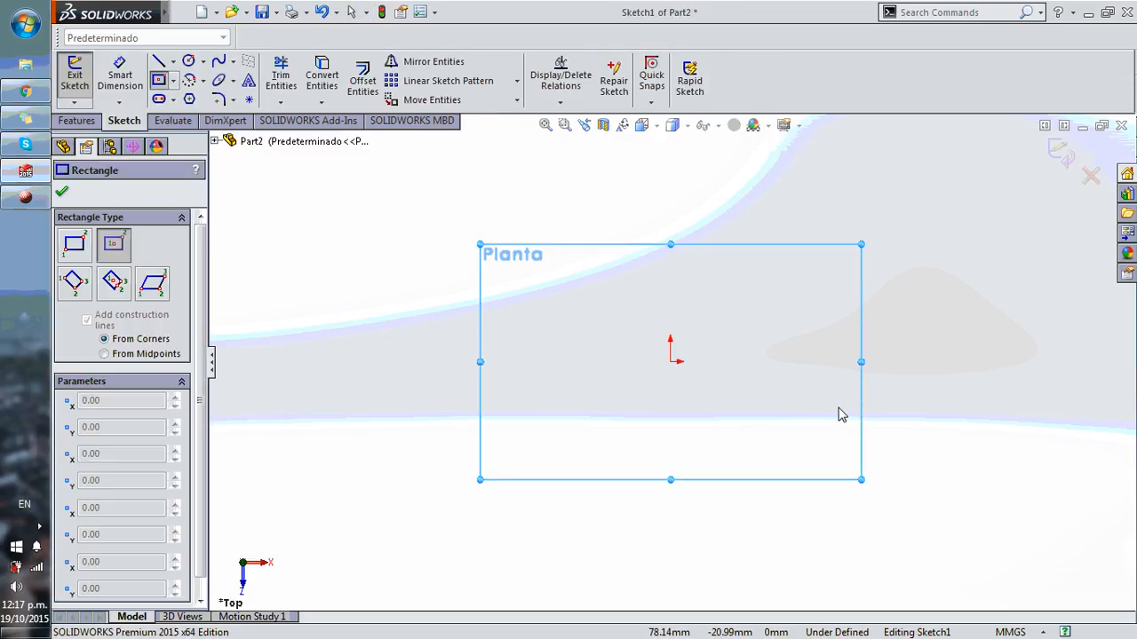
click(671, 362)
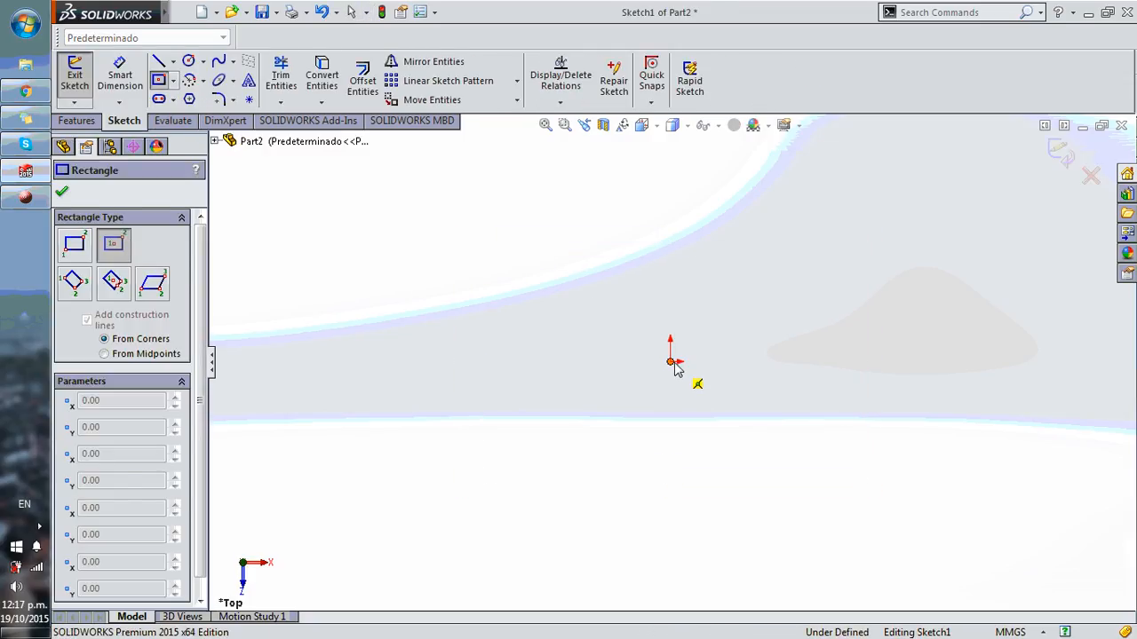
click(821, 460)
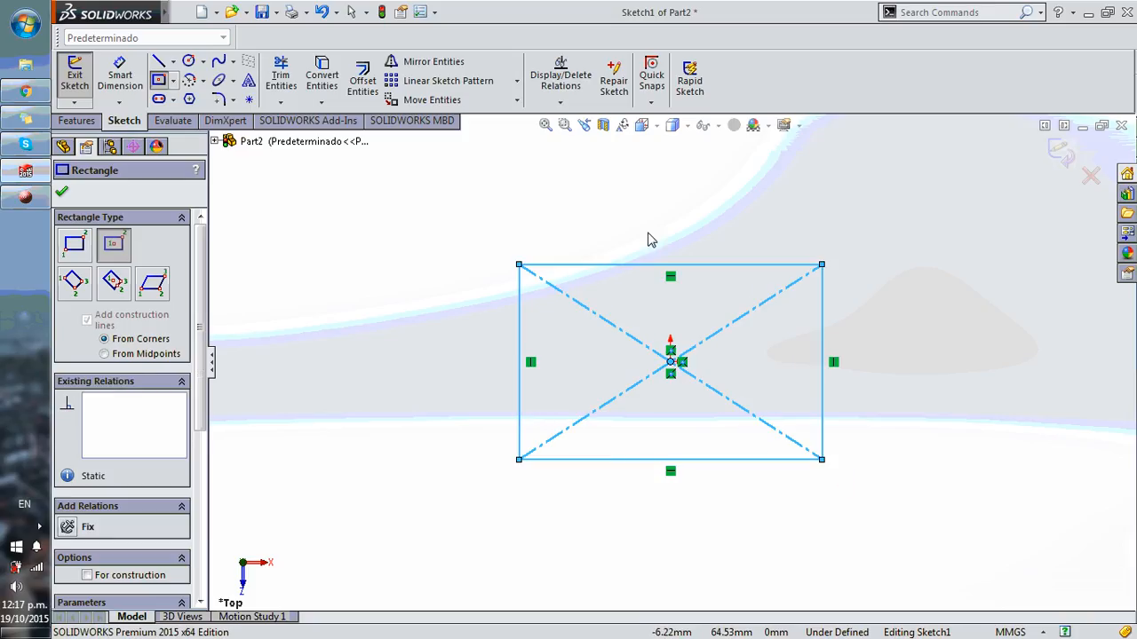
Dimension the rectangle 100 mm along its horizontal side and 80 mm along its vertical side
click(668, 265)
click(666, 222)
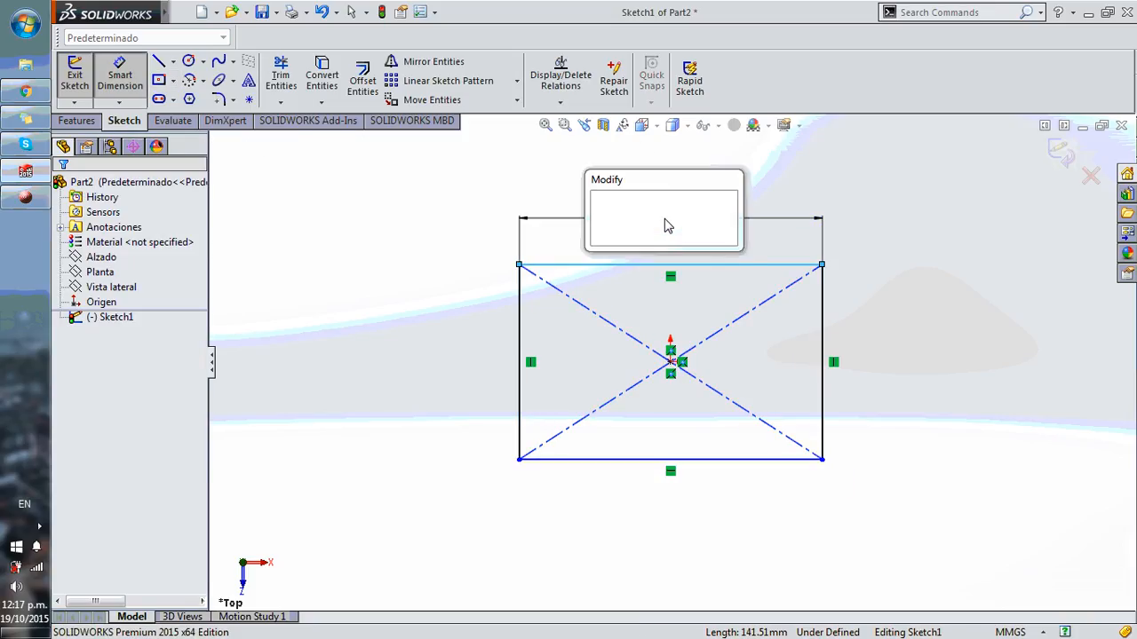
text(100)
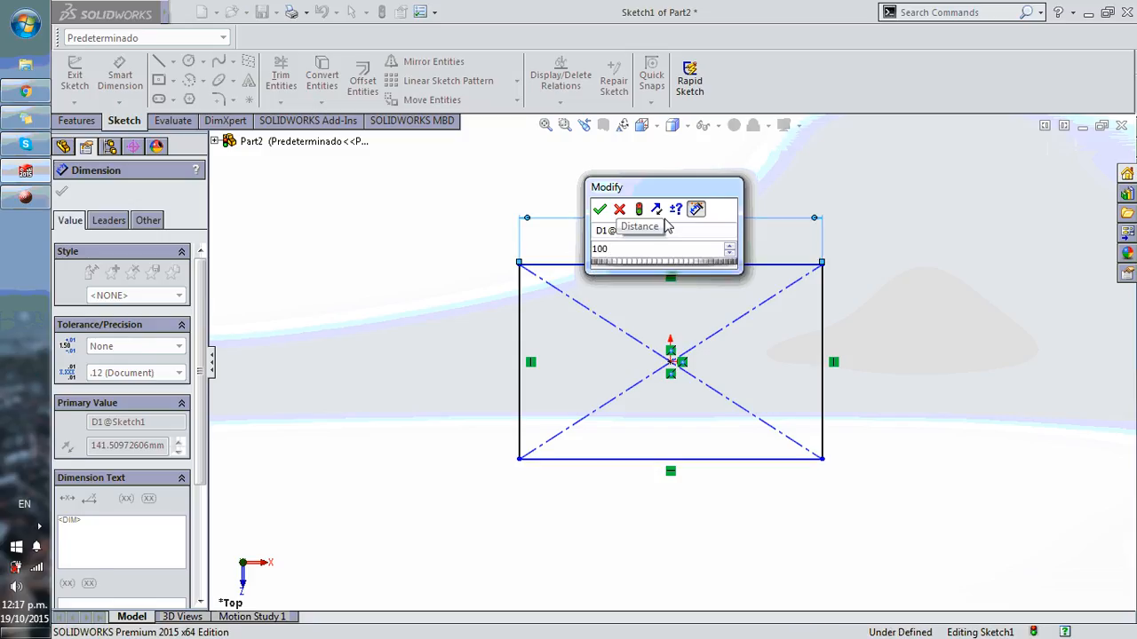
key(Return)
click(822, 325)
click(926, 325)
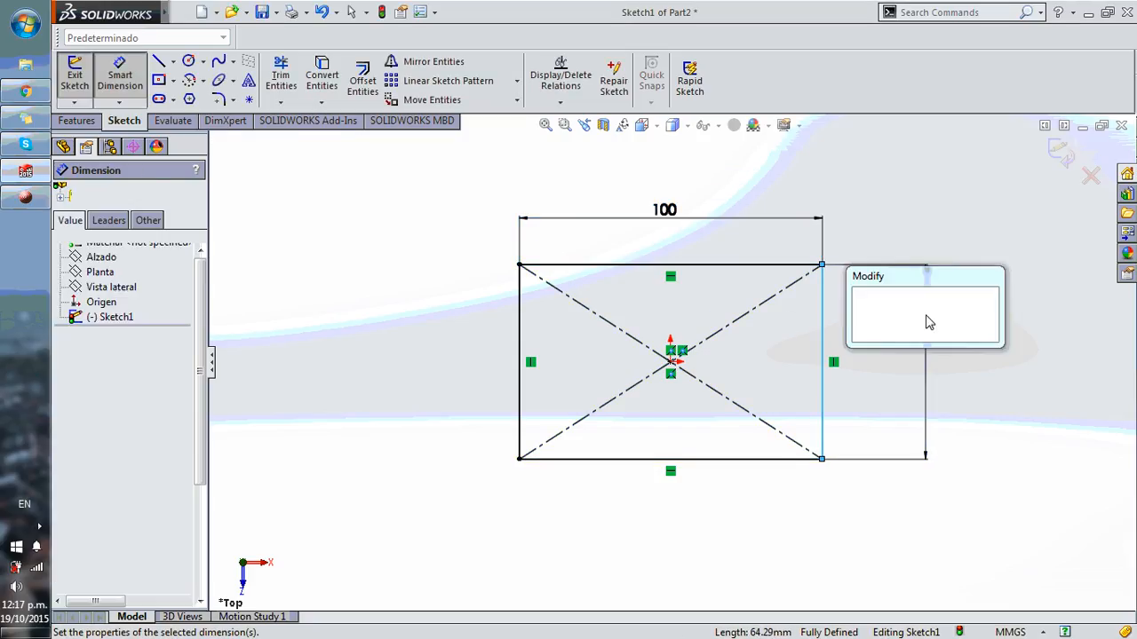
text(800)
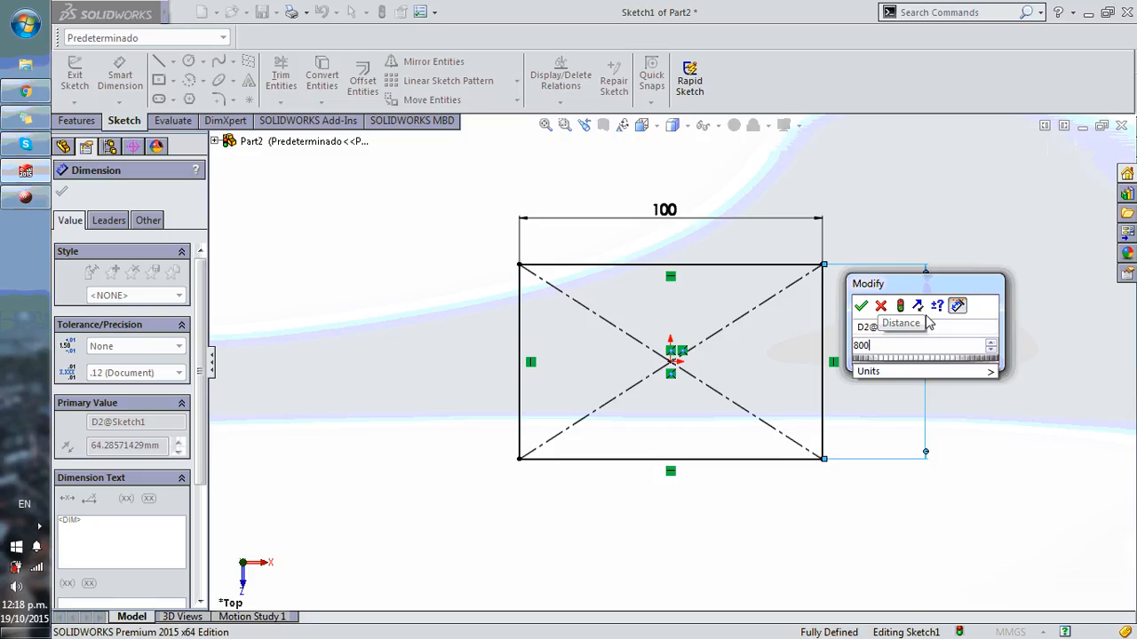
key(BackSpace)
key(Return)
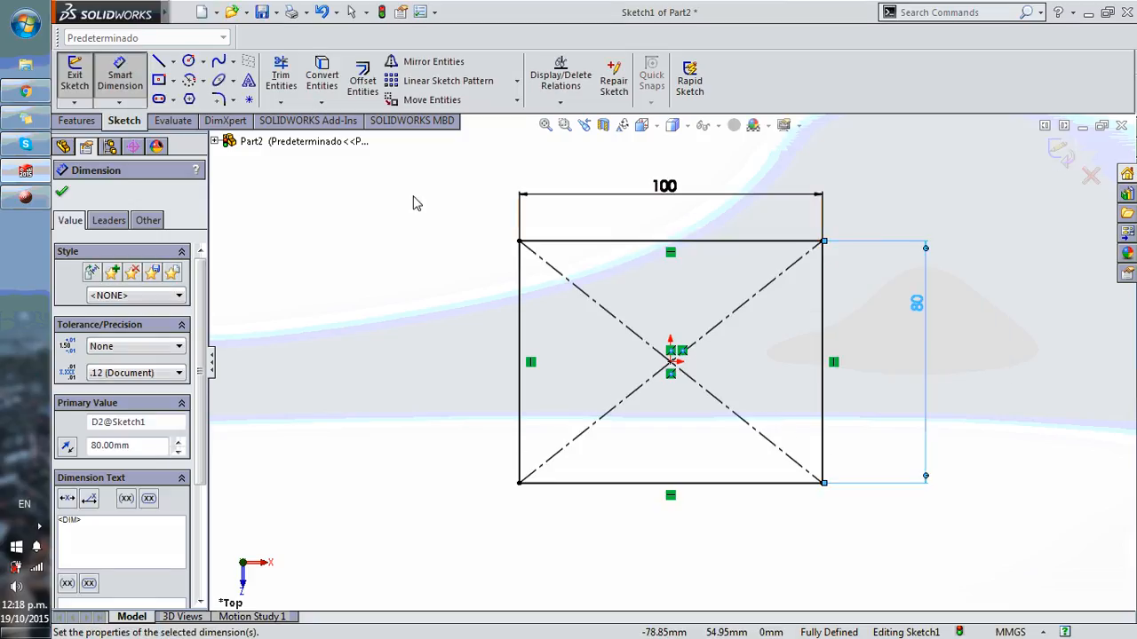
Extrude the rectangle as a blind boss with a depth of 50 mm
click(77, 120)
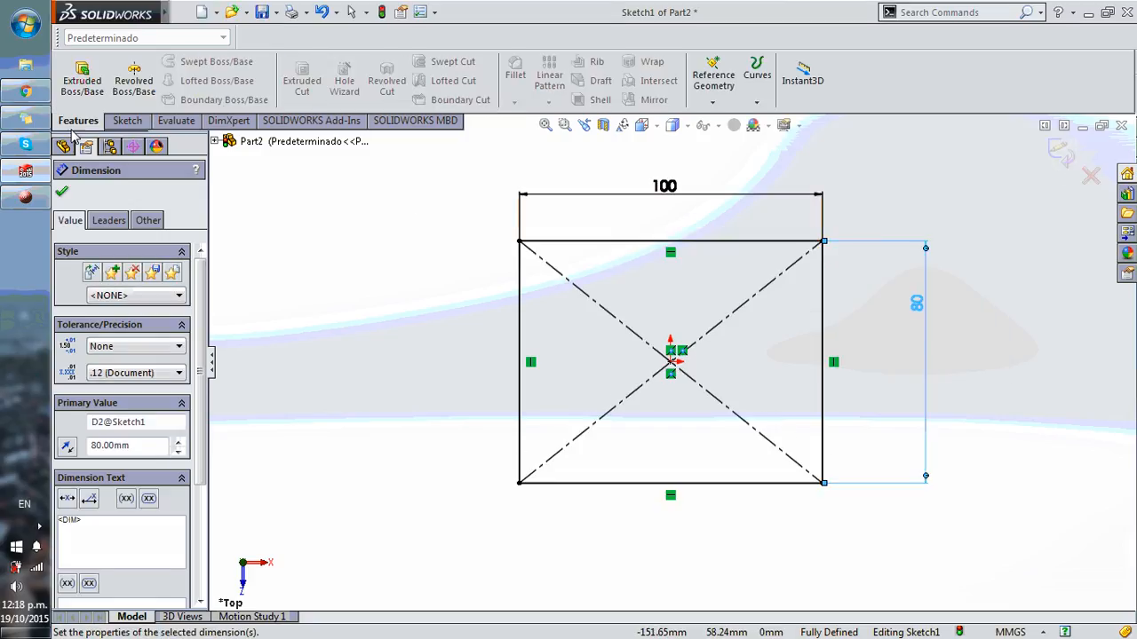
click(82, 86)
text(5)
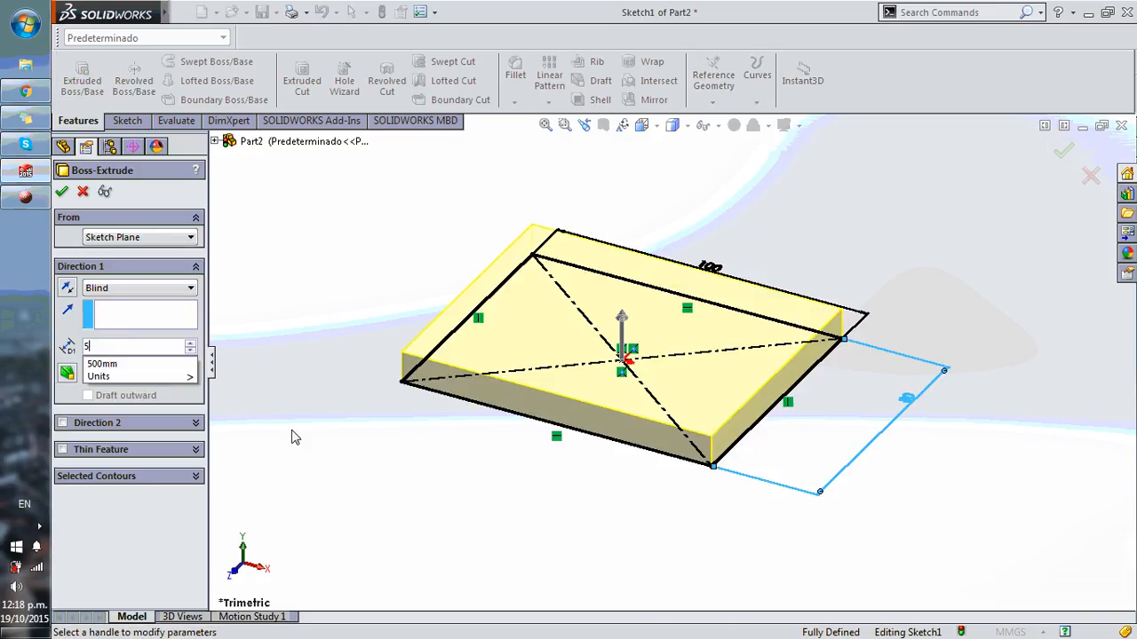
text(0mm)
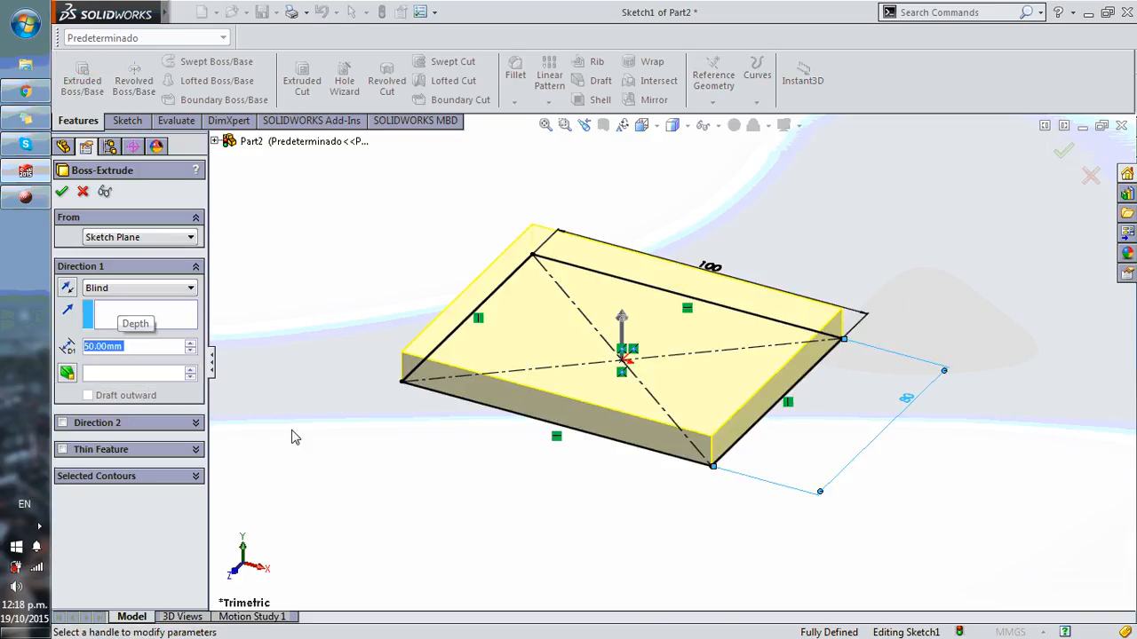
click(62, 192)
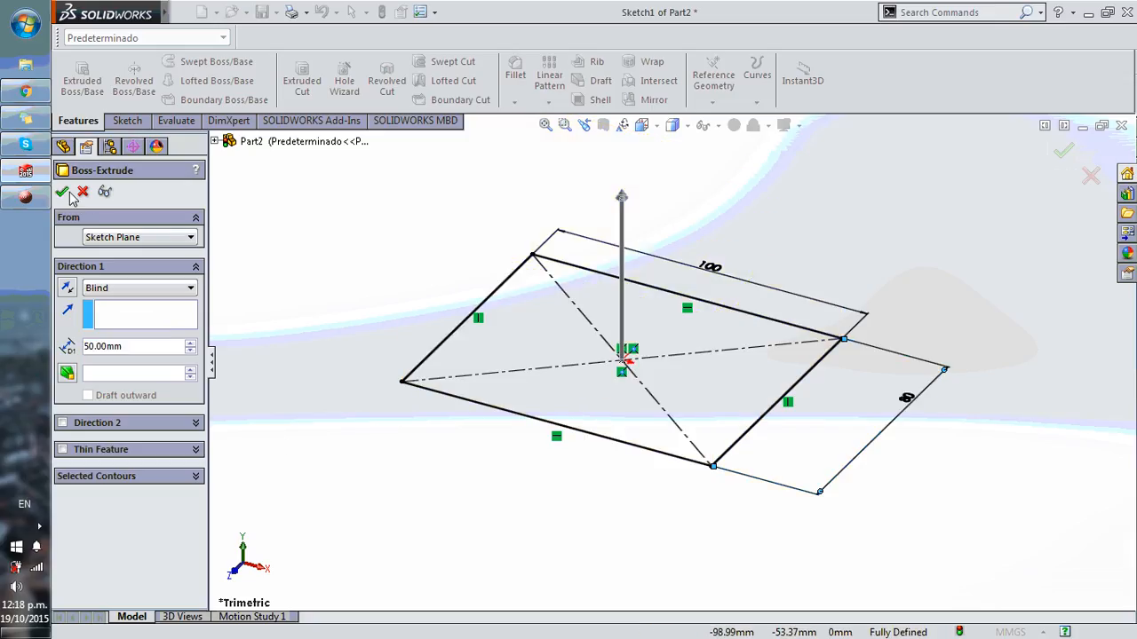
Start a Fillet and select the two vertical edges of the block's front face
scroll(693, 253, down, 5)
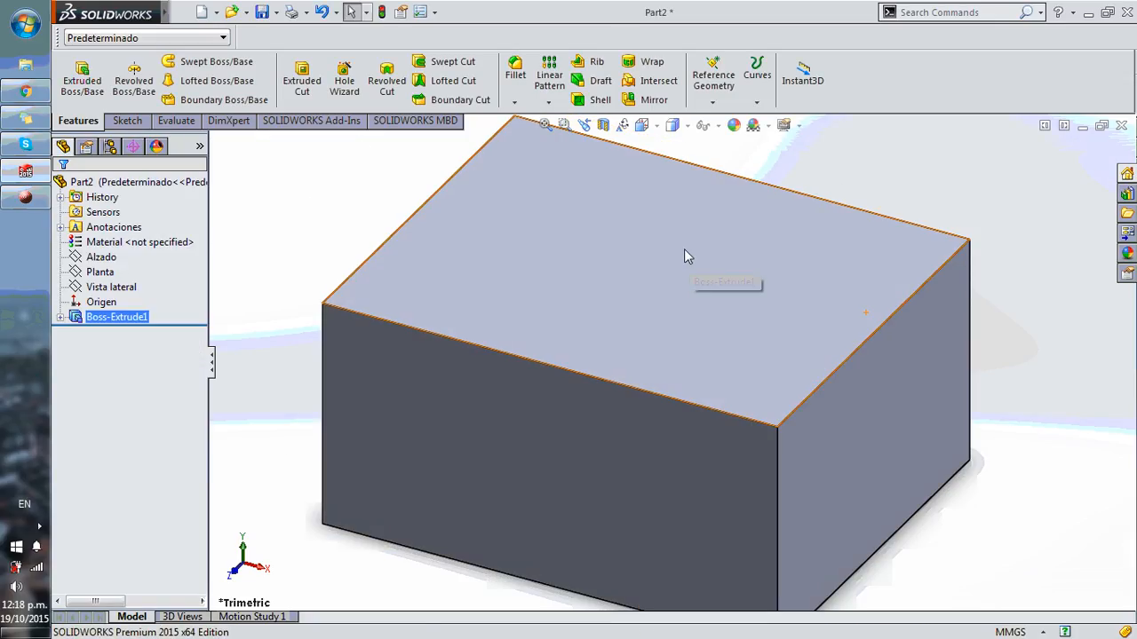
click(515, 71)
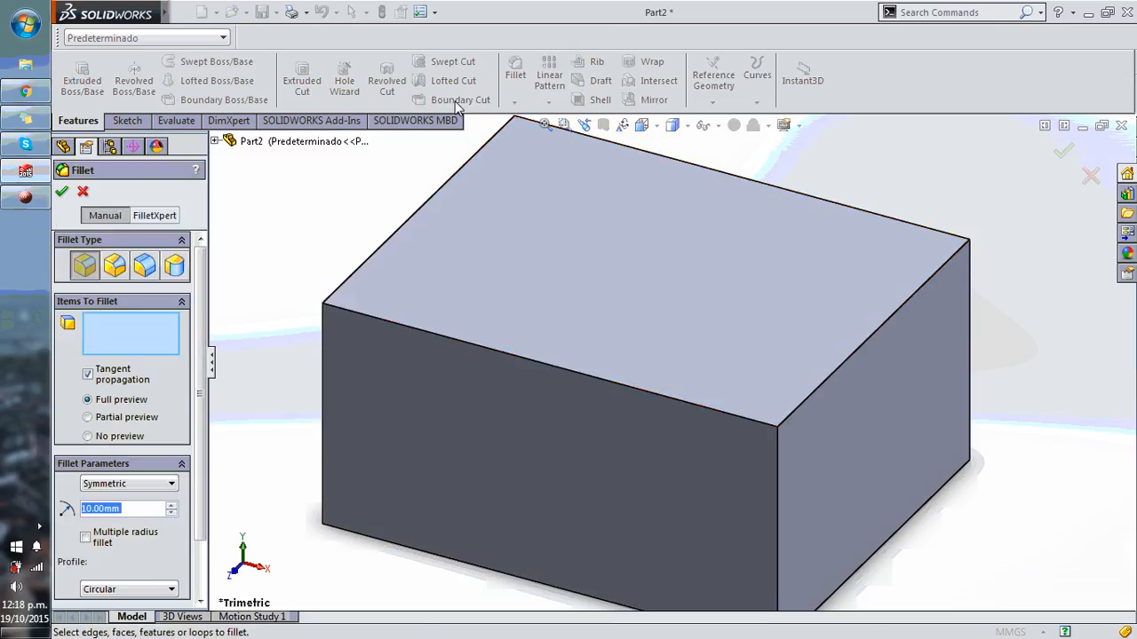
scroll(648, 347, up, 5)
middle_drag(683, 391, 721, 335)
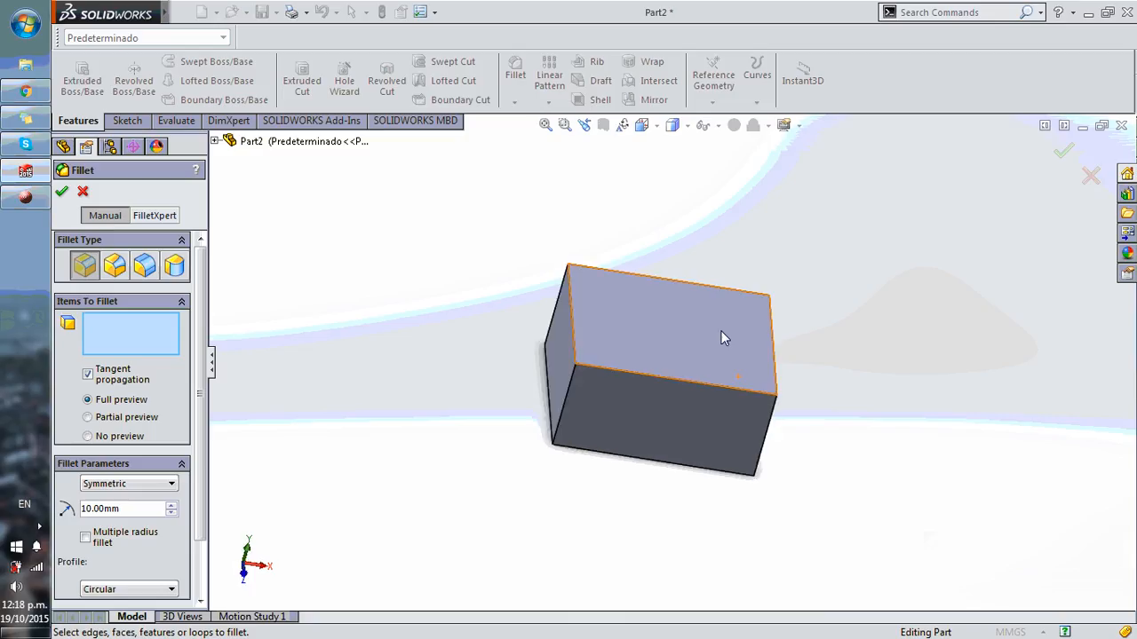
scroll(663, 401, down, 5)
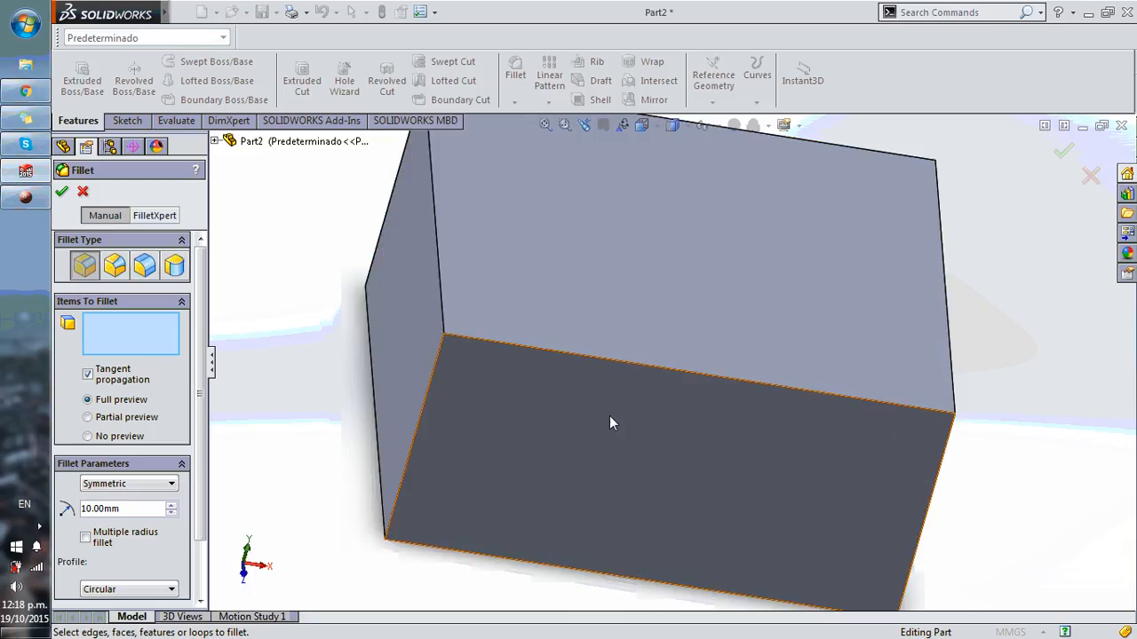
middle_drag(609, 416, 388, 345)
click(391, 343)
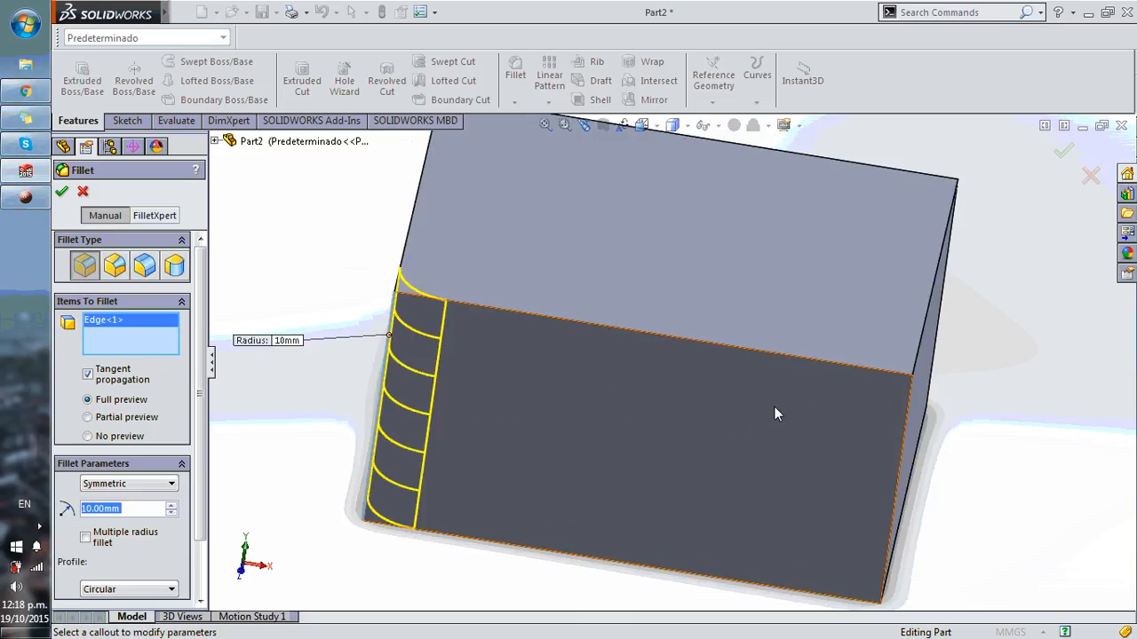
click(906, 405)
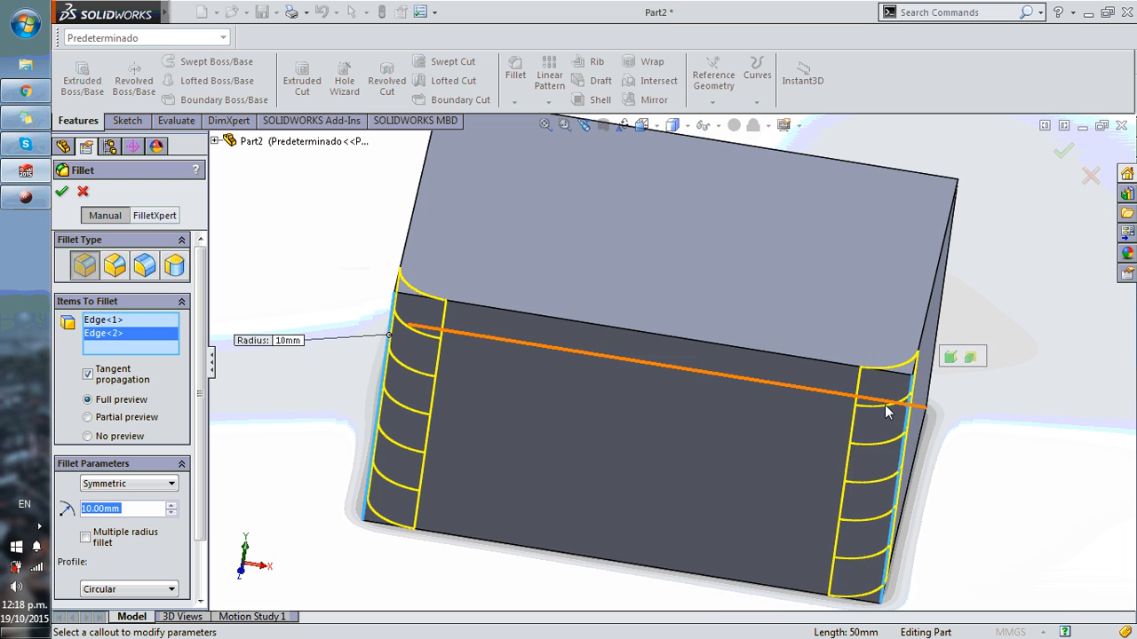
scroll(884, 405, up, 5)
middle_drag(860, 391, 758, 384)
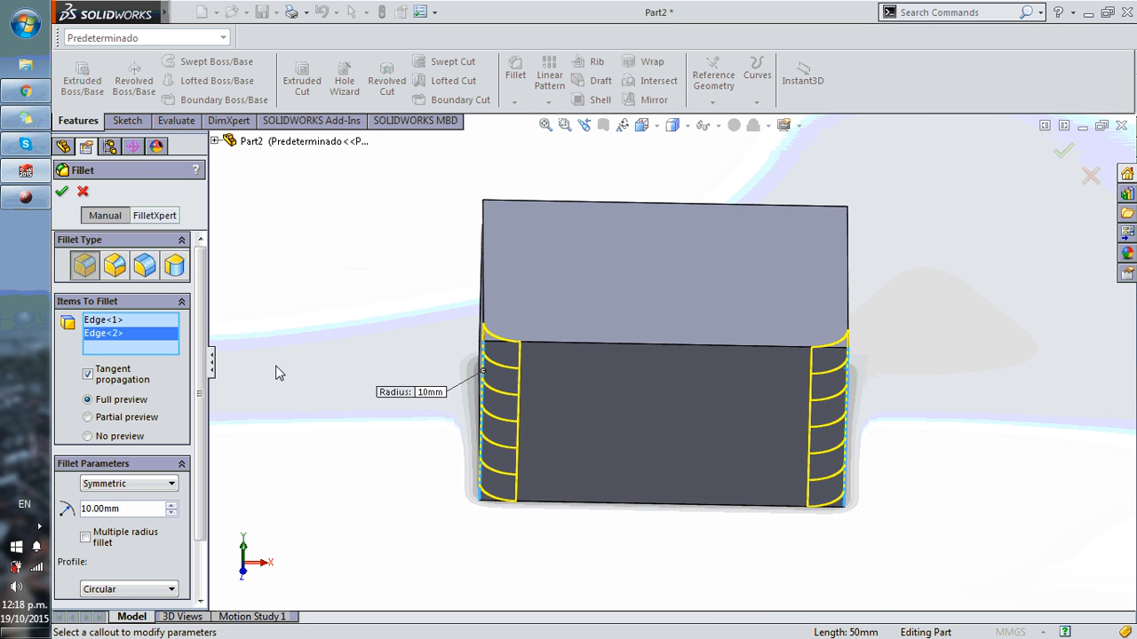
Clear the fillet's edge selections and fillet the block's top face with a 15 mm radius
right_click(155, 341)
click(175, 364)
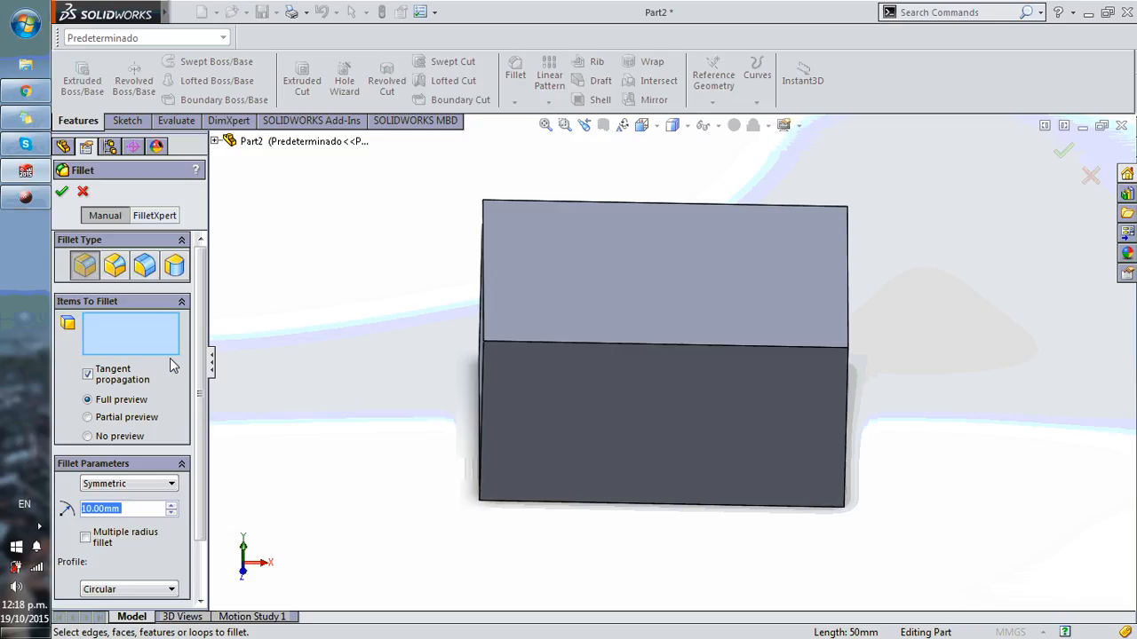
click(121, 340)
click(119, 509)
click(680, 283)
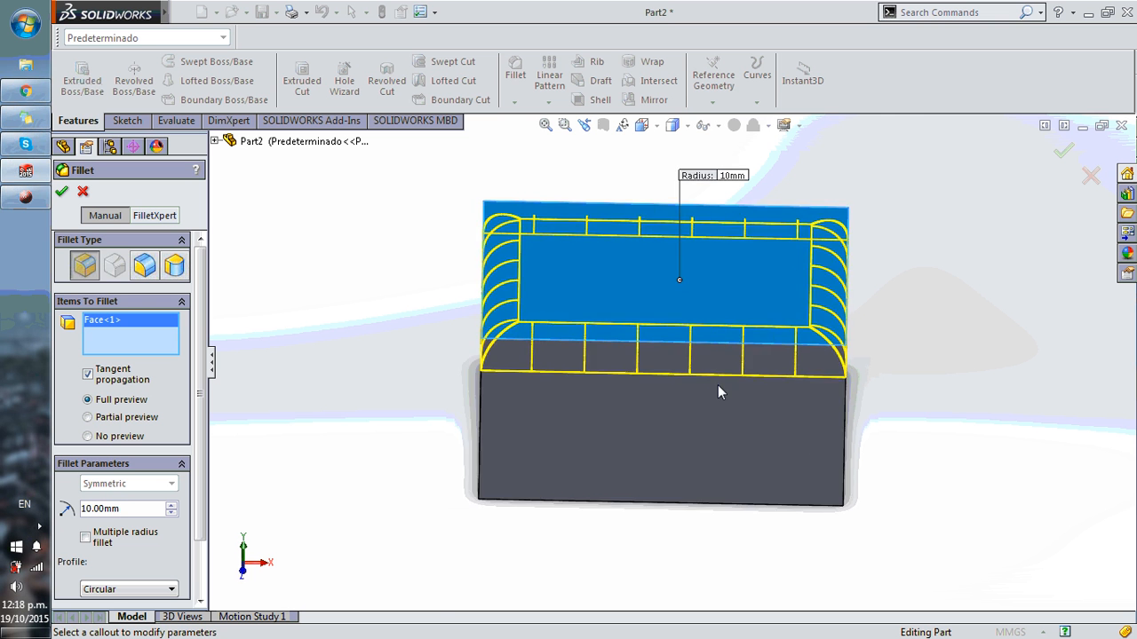
middle_drag(717, 385, 779, 356)
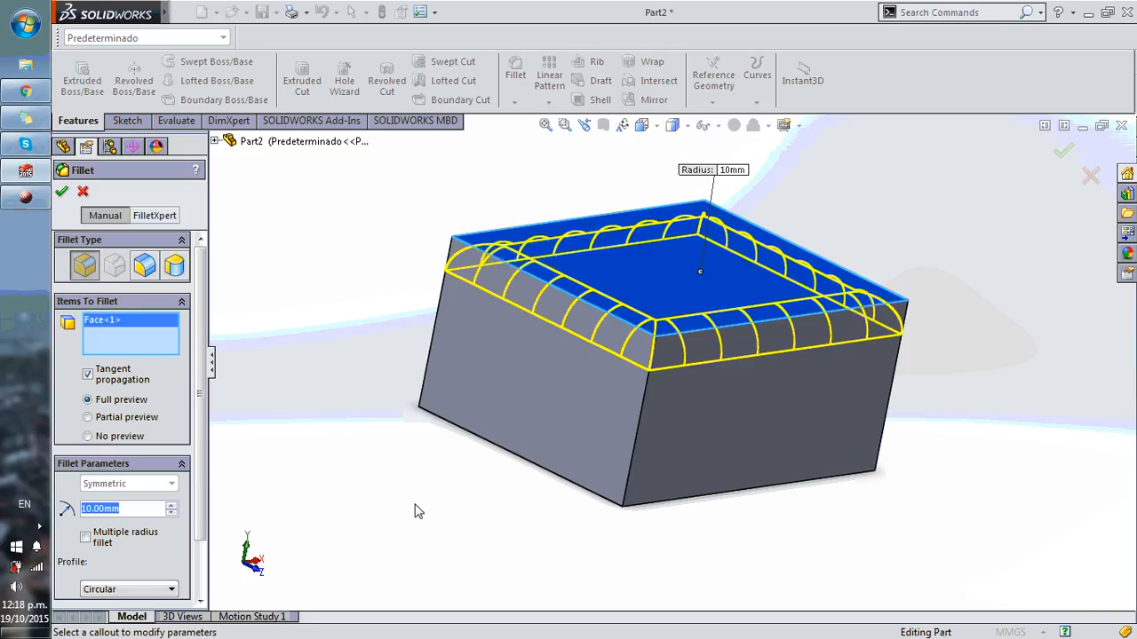
text(15)
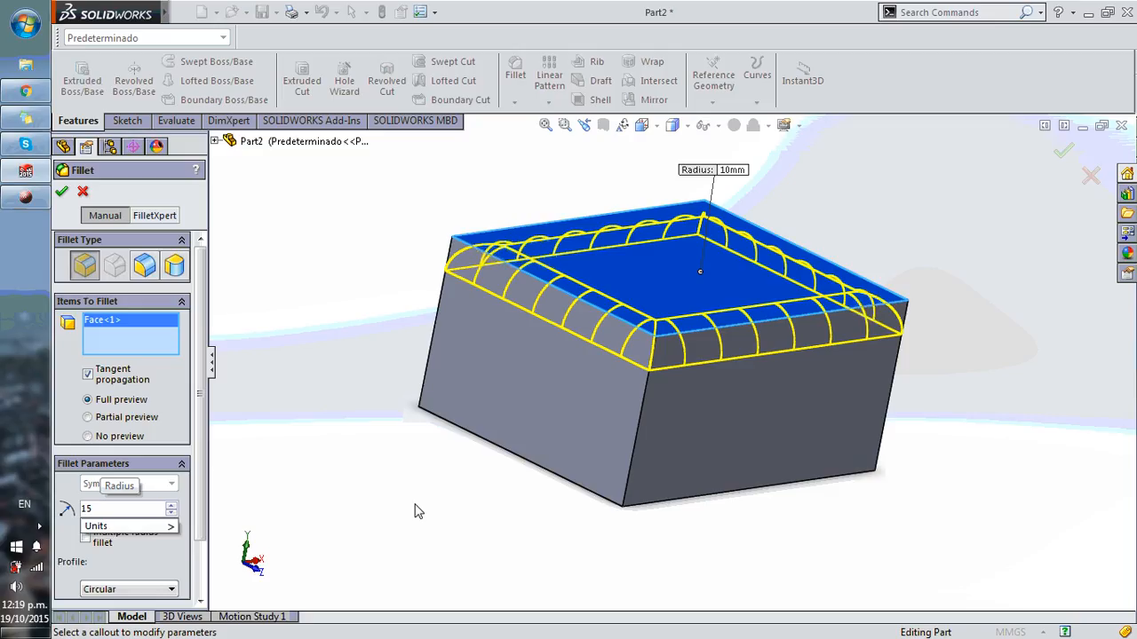
key(Return)
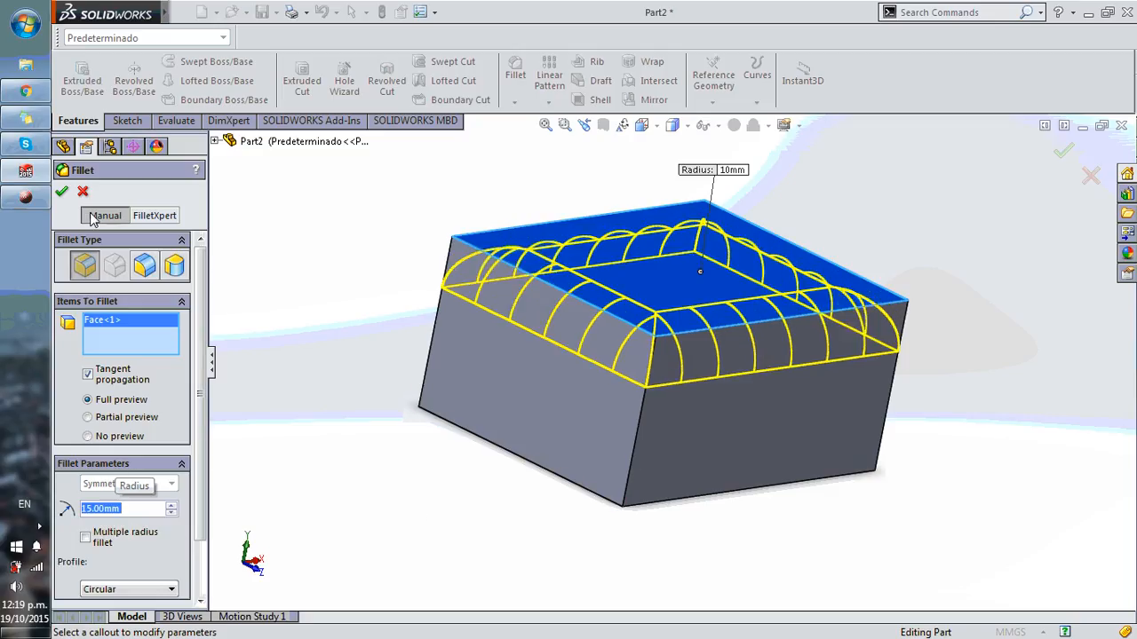
click(1061, 154)
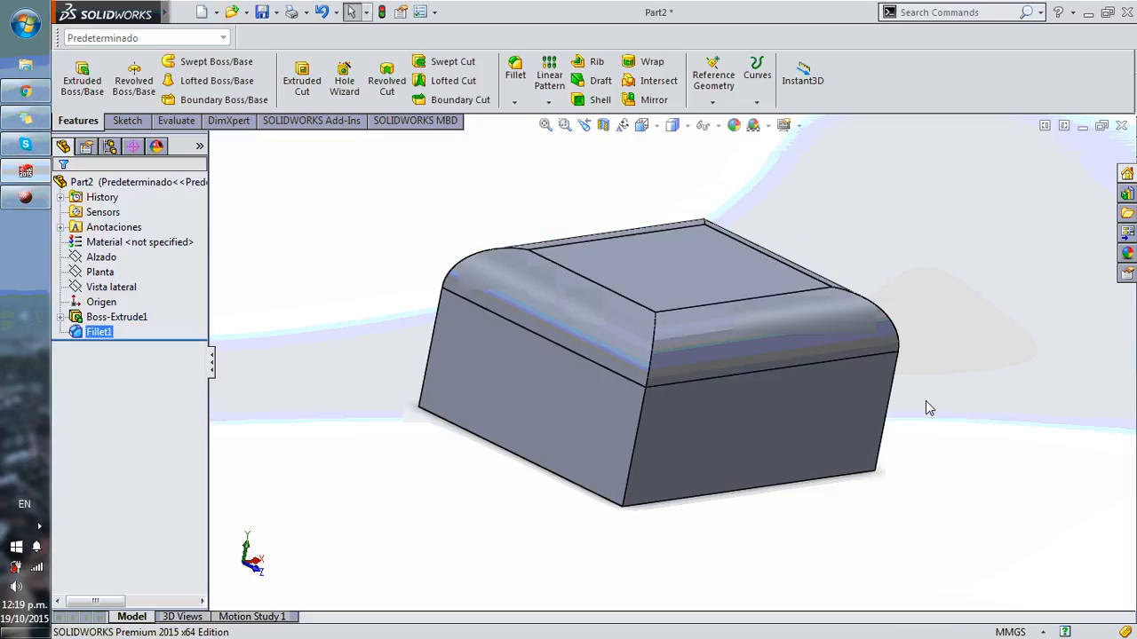
Start a Shell on the filleted block and set its wall thickness to 5 mm
middle_drag(911, 408, 627, 367)
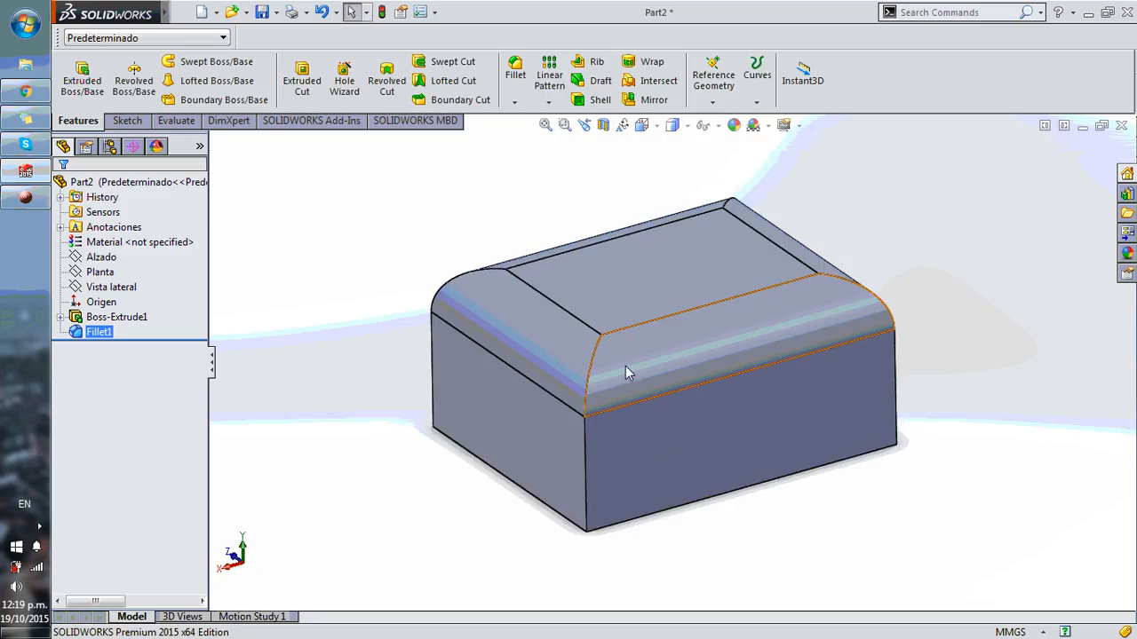
click(593, 102)
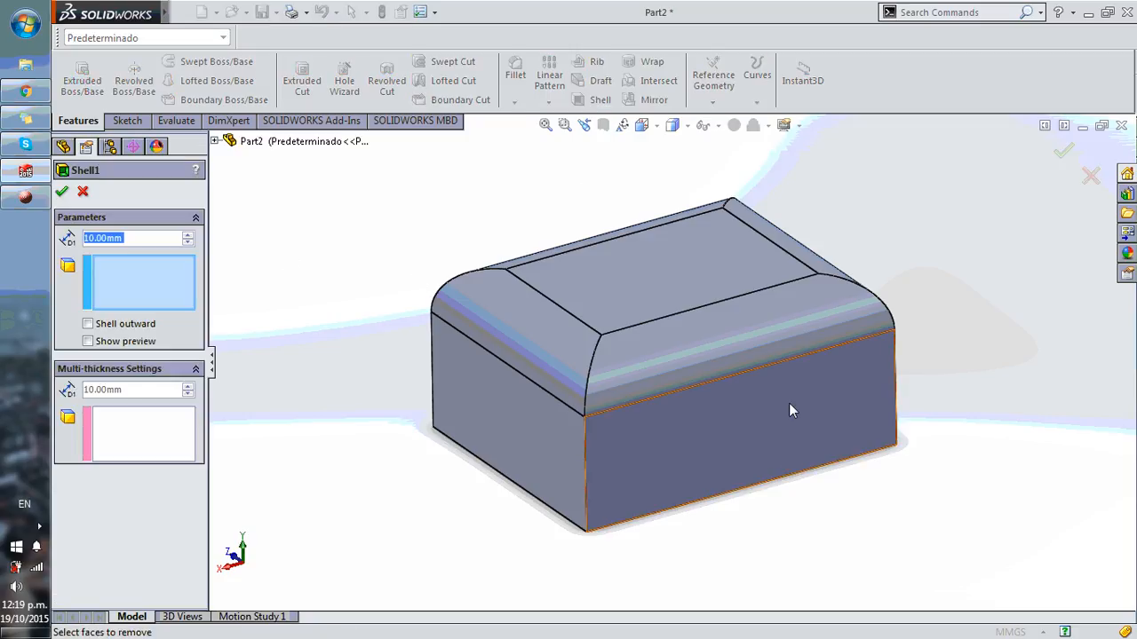
middle_drag(780, 410, 794, 175)
middle_drag(755, 279, 730, 333)
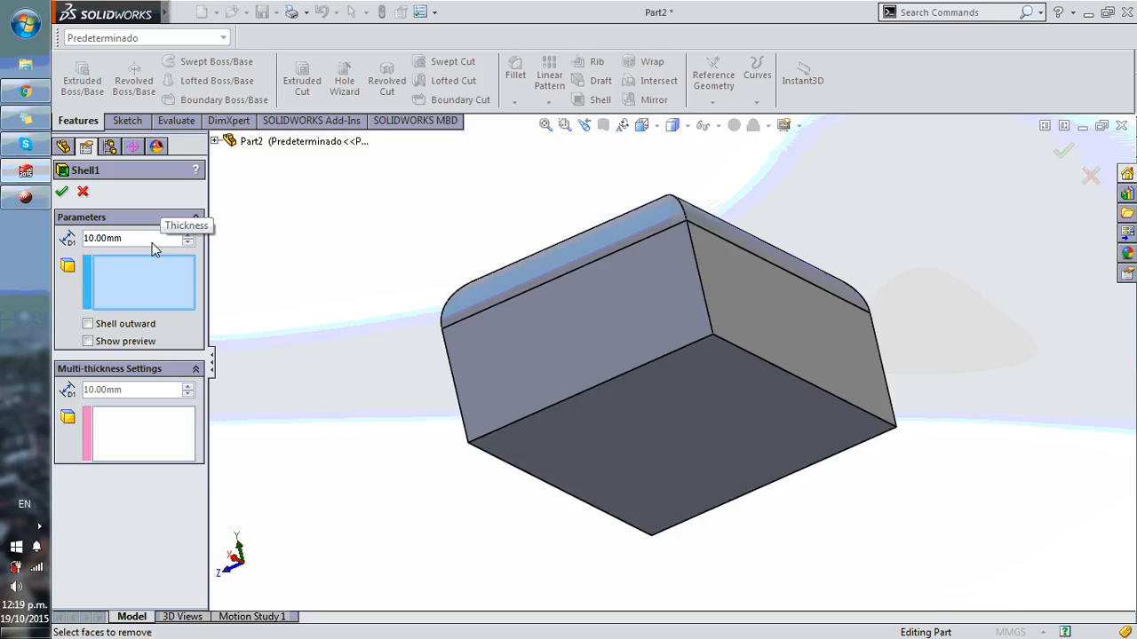
key(BackSpace)
key(BackSpace)
key(BackSpace)
key(BackSpace)
key(BackSpace)
key(BackSpace)
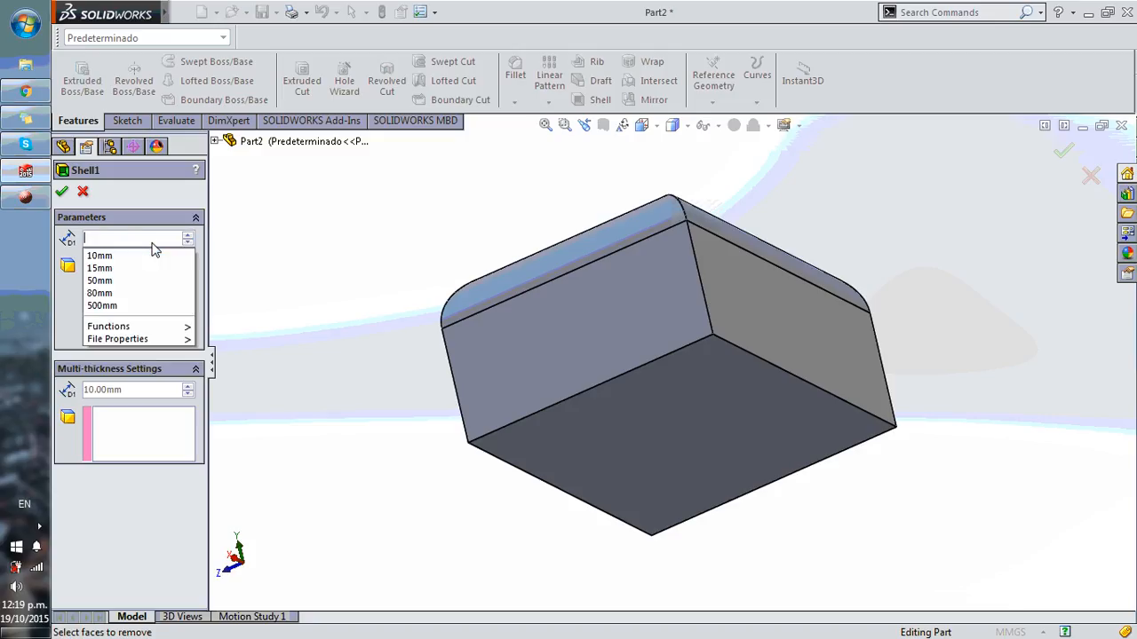
text(5mm)
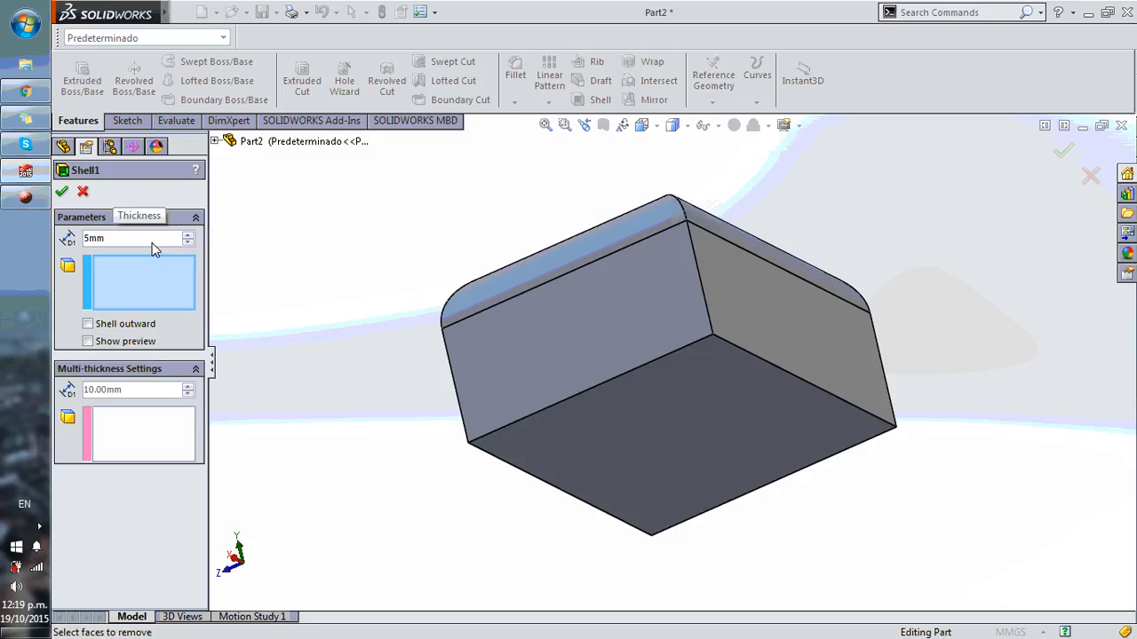
click(146, 281)
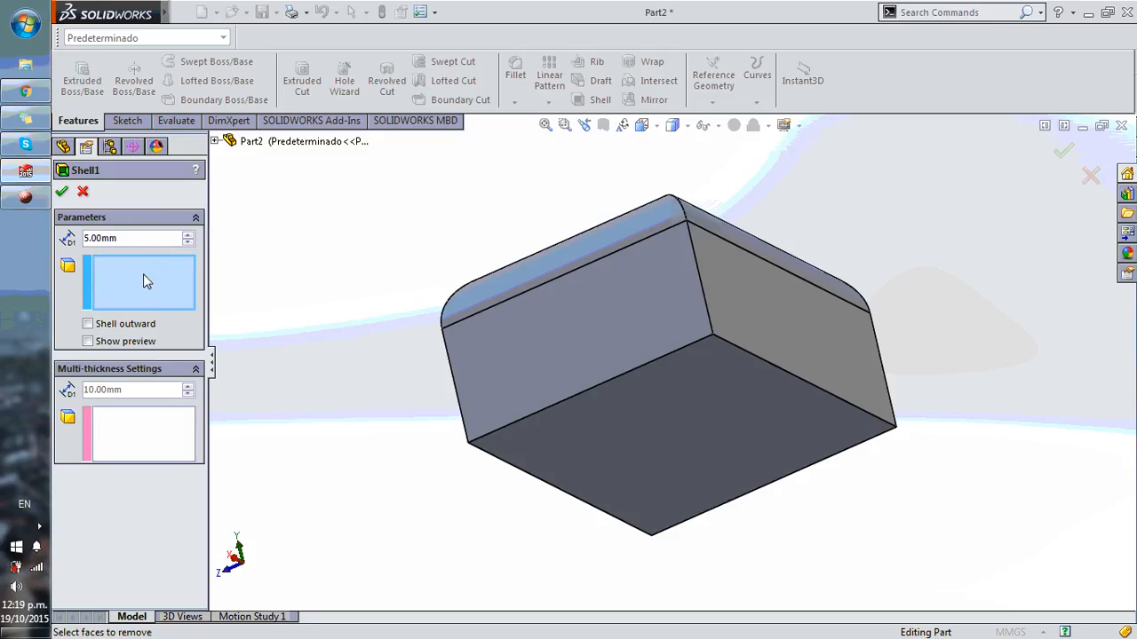
Turn on the preview of the shell
mouse_move(465, 317)
middle_down()
mouse_move(397, 176)
mouse_move(532, 190)
mouse_move(470, 302)
middle_up()
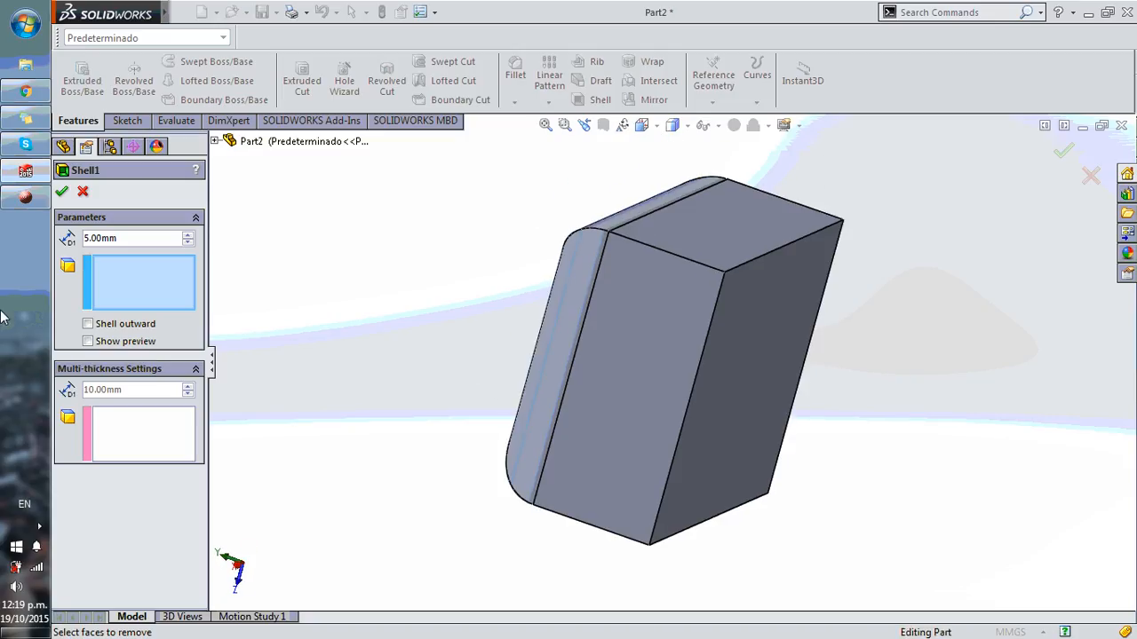
middle_drag(693, 347, 723, 325)
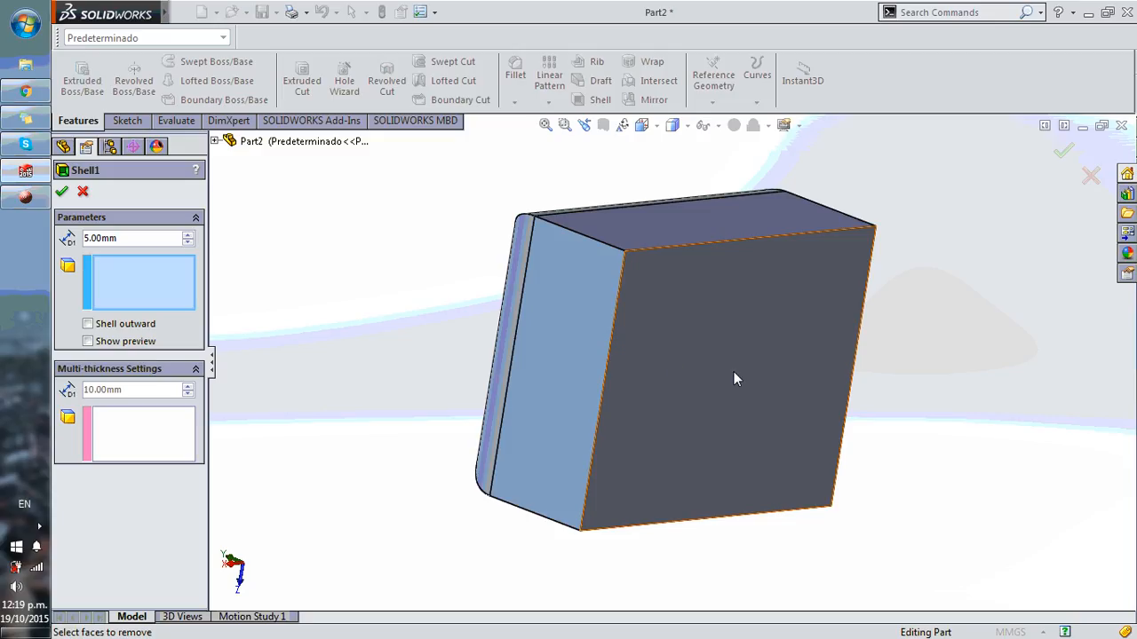
mouse_move(733, 373)
middle_down()
mouse_move(728, 331)
mouse_move(648, 374)
mouse_move(710, 369)
mouse_move(716, 323)
mouse_move(672, 279)
mouse_move(754, 376)
mouse_move(725, 401)
mouse_move(721, 379)
middle_up()
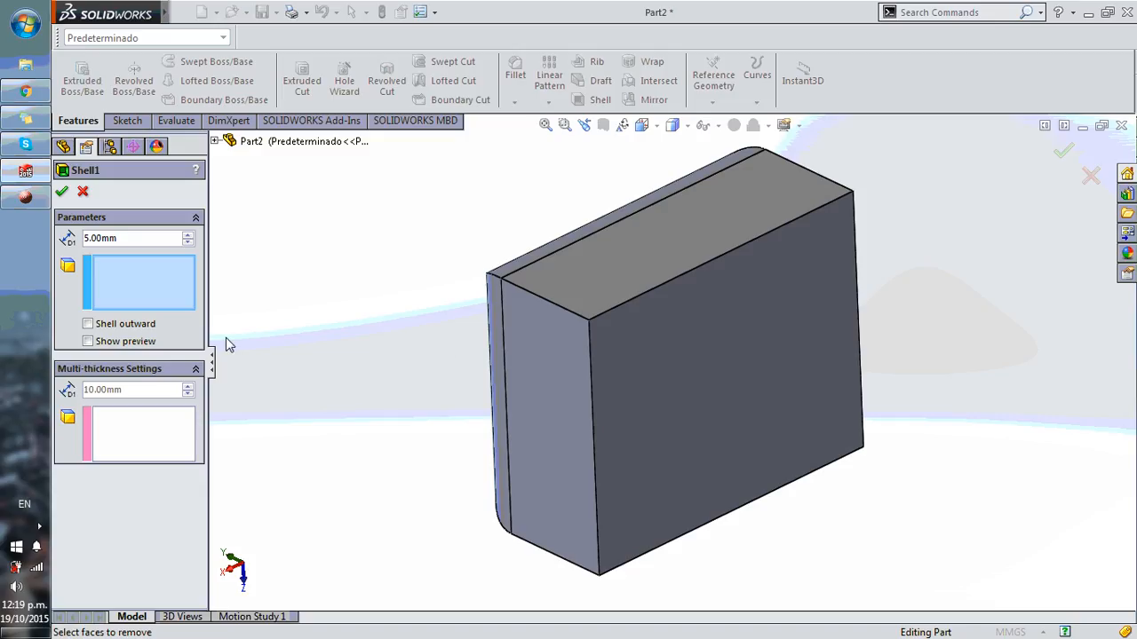
middle_drag(751, 345, 753, 377)
click(88, 341)
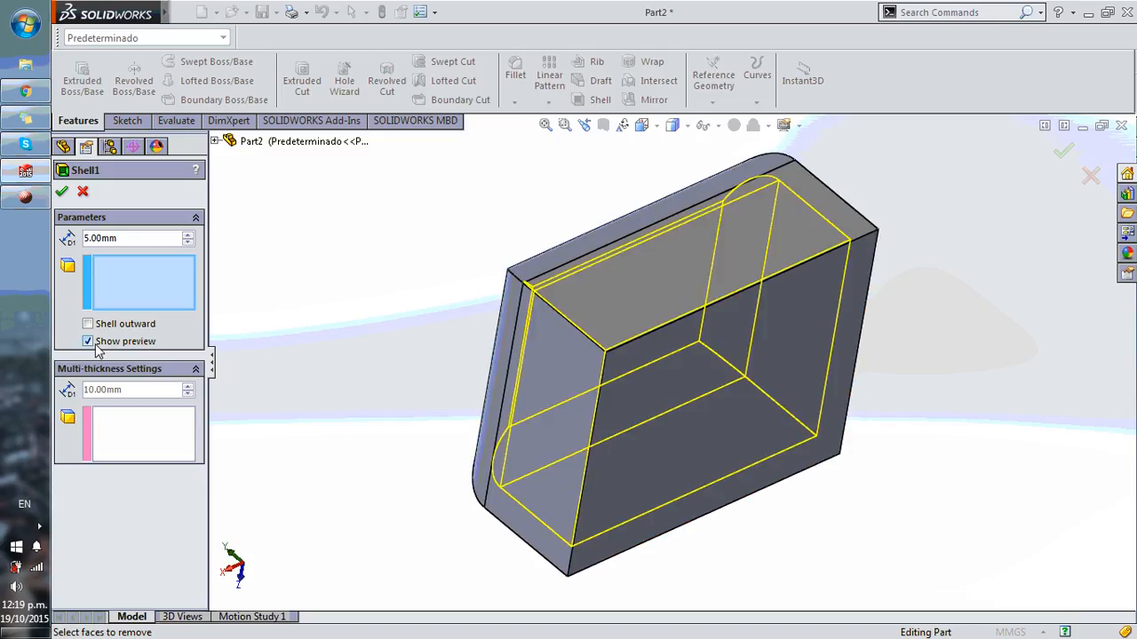
Choose the block's flat bottom face as the face to remove and complete the shell
middle_drag(385, 355, 487, 366)
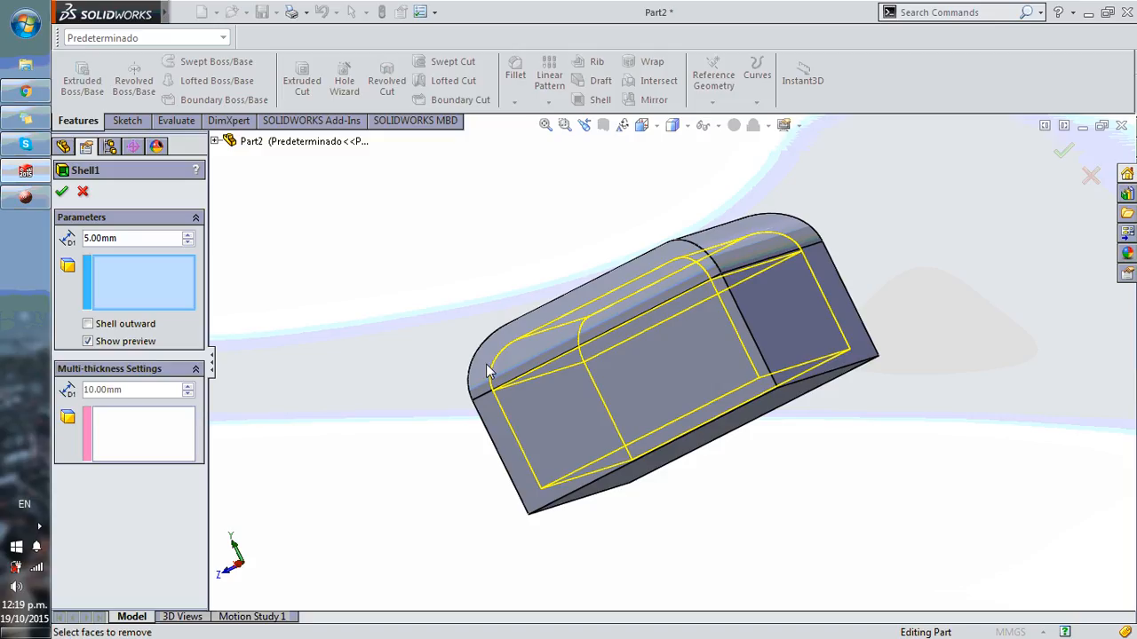
mouse_move(486, 363)
middle_down()
mouse_move(510, 306)
mouse_move(510, 373)
mouse_move(456, 249)
middle_up()
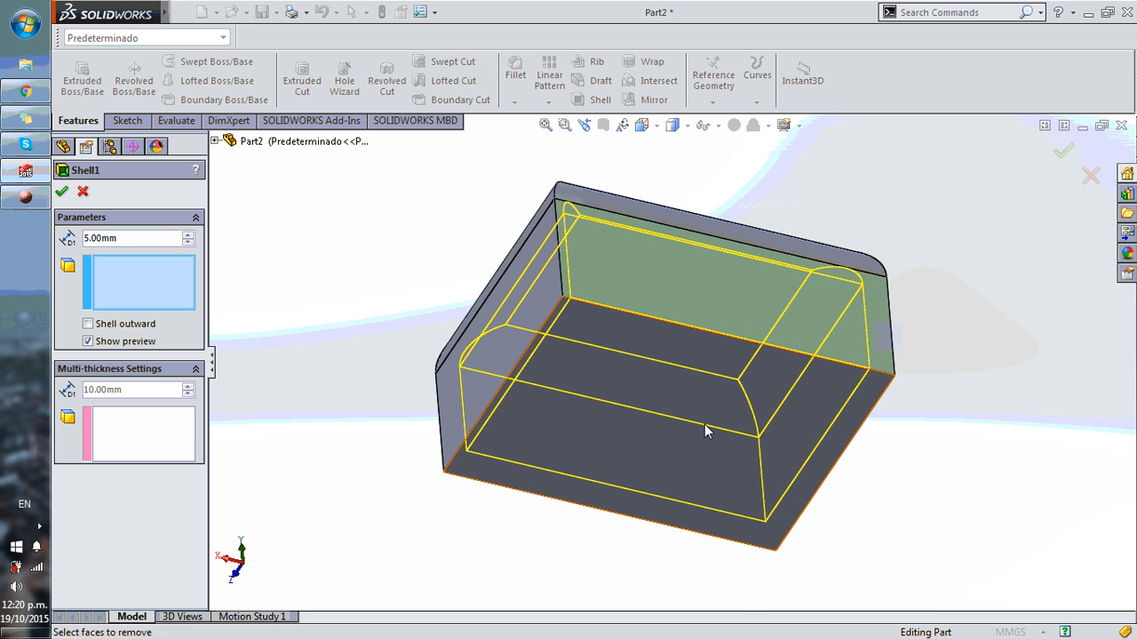
middle_drag(704, 426, 770, 391)
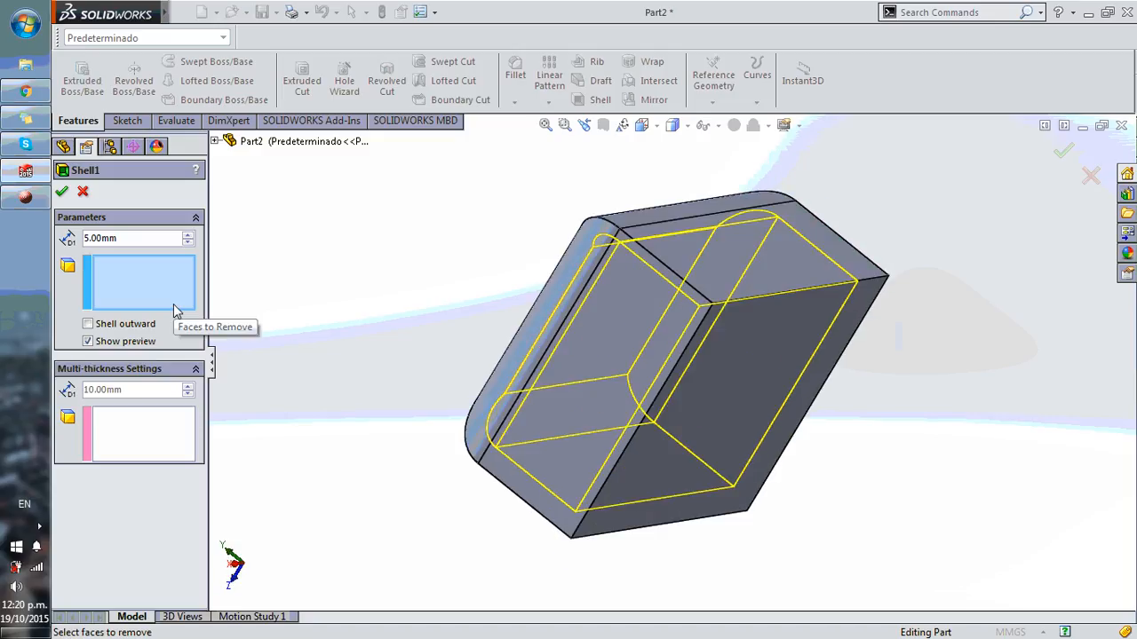
middle_drag(852, 381, 711, 494)
click(715, 331)
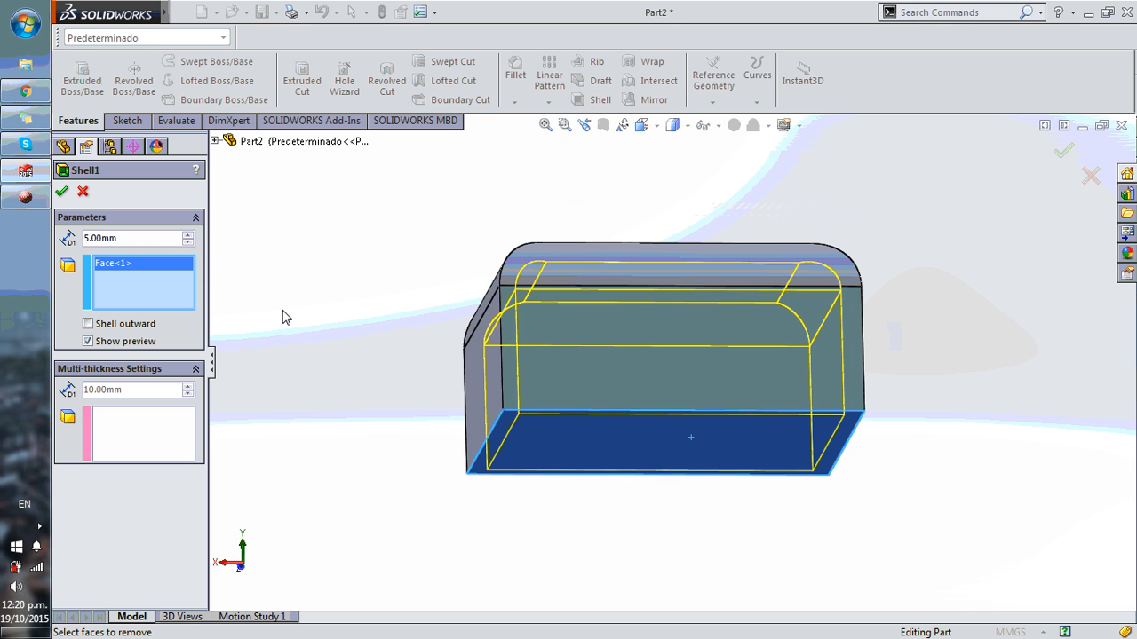
middle_drag(672, 439, 520, 300)
middle_drag(729, 413, 702, 435)
click(61, 193)
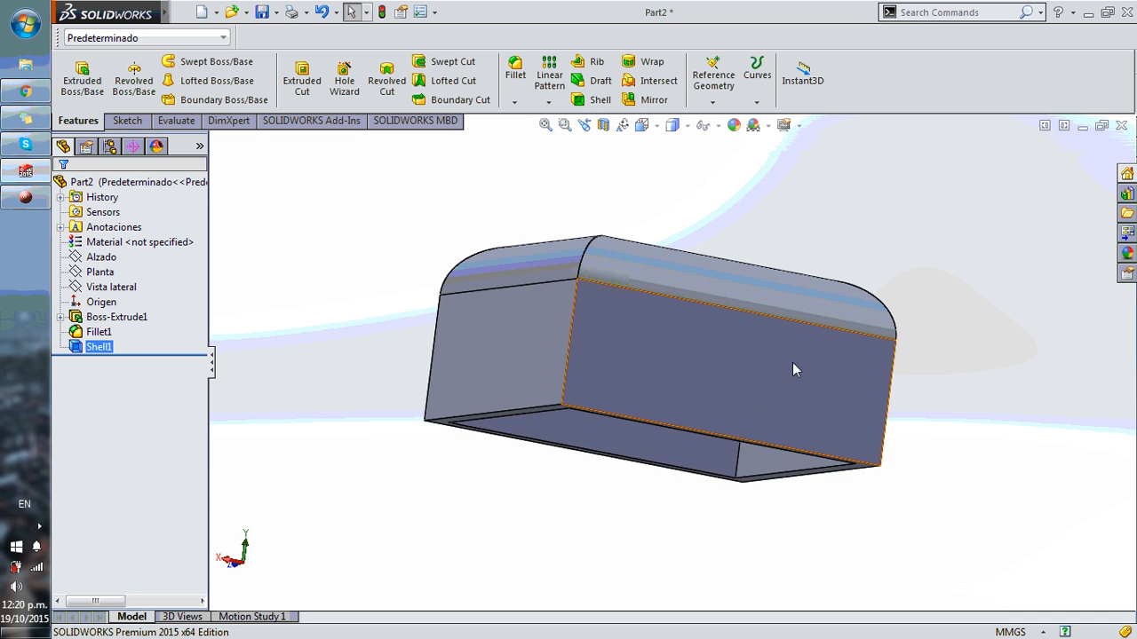
Sketch a circle of about 15.5 mm radius on the block's top face, centred on the origin
middle_drag(809, 454, 845, 460)
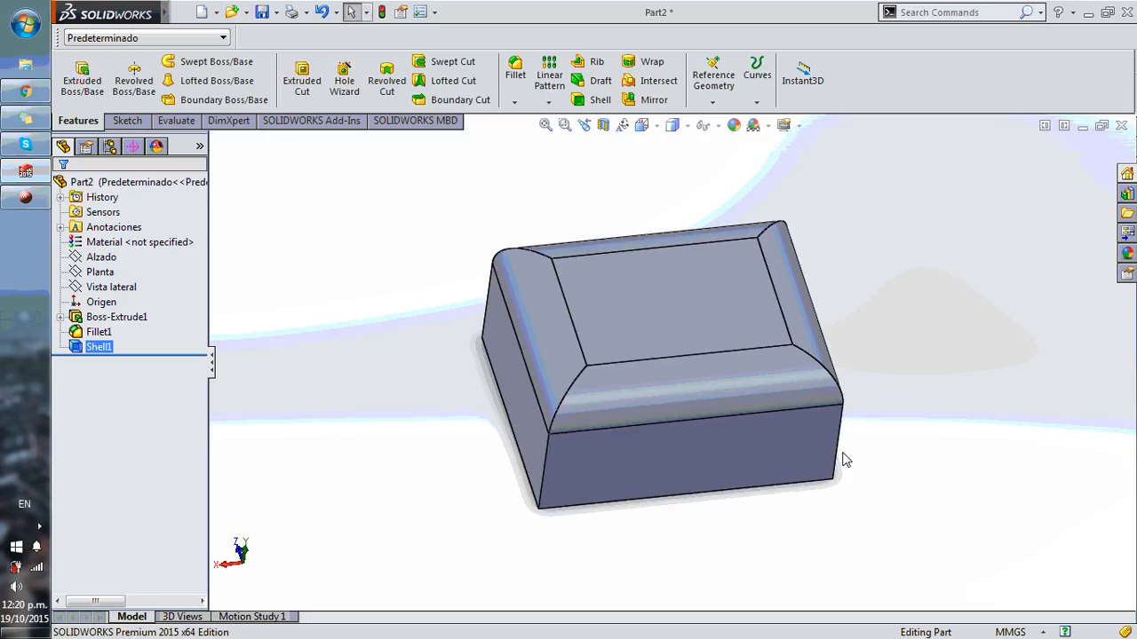
click(126, 121)
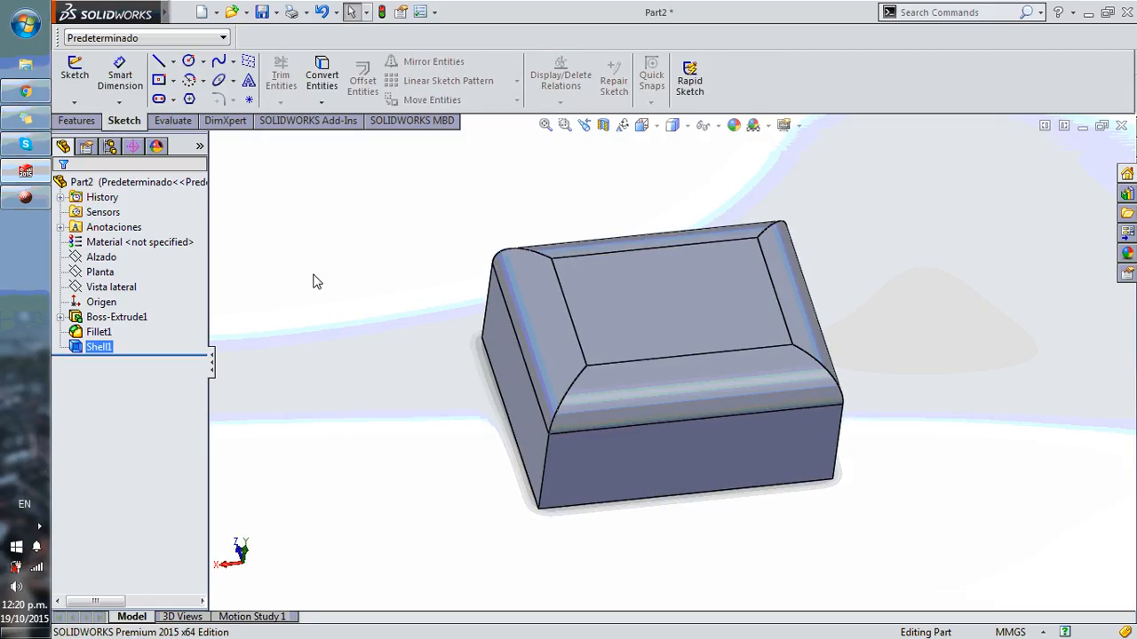
click(189, 64)
click(648, 323)
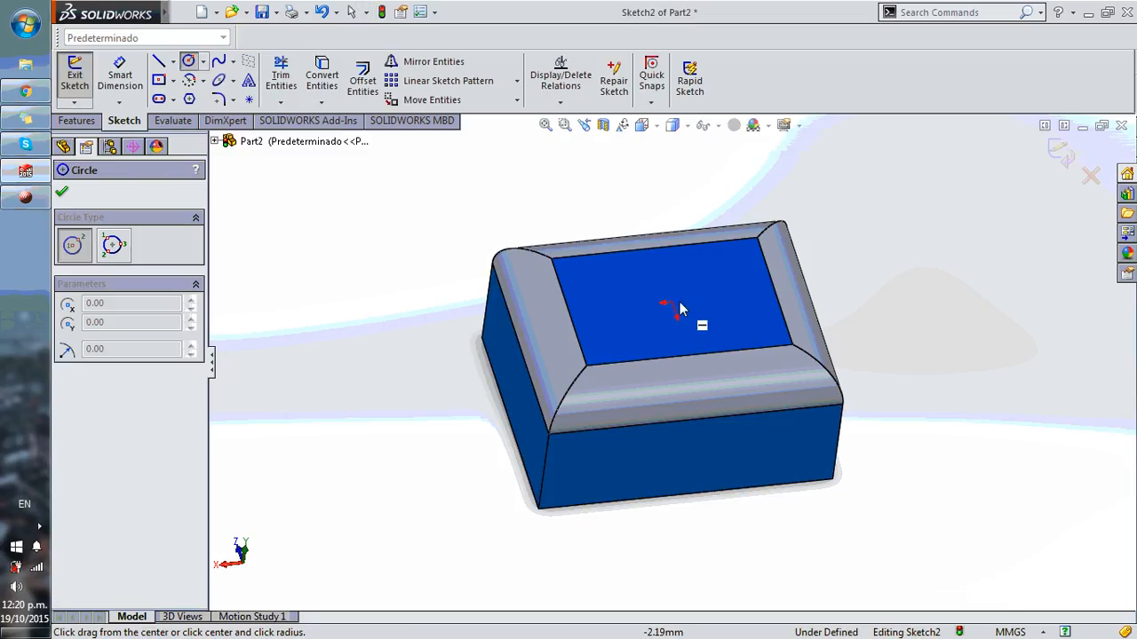
click(672, 305)
click(718, 296)
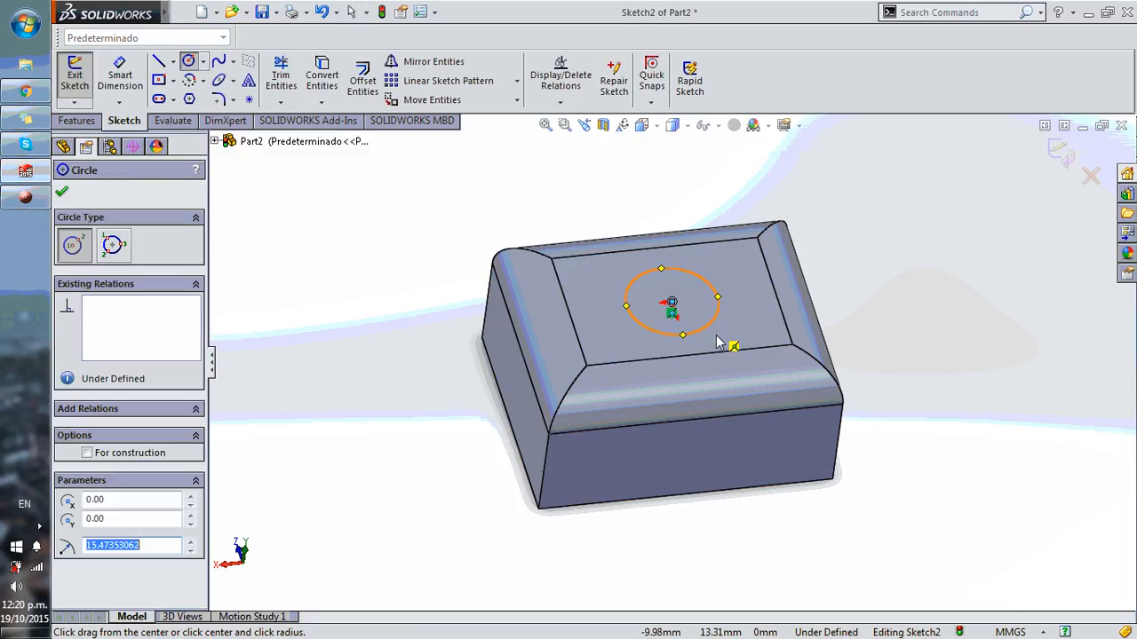
Dimension the circle's diameter as 30 mm
right_drag(577, 360, 534, 281)
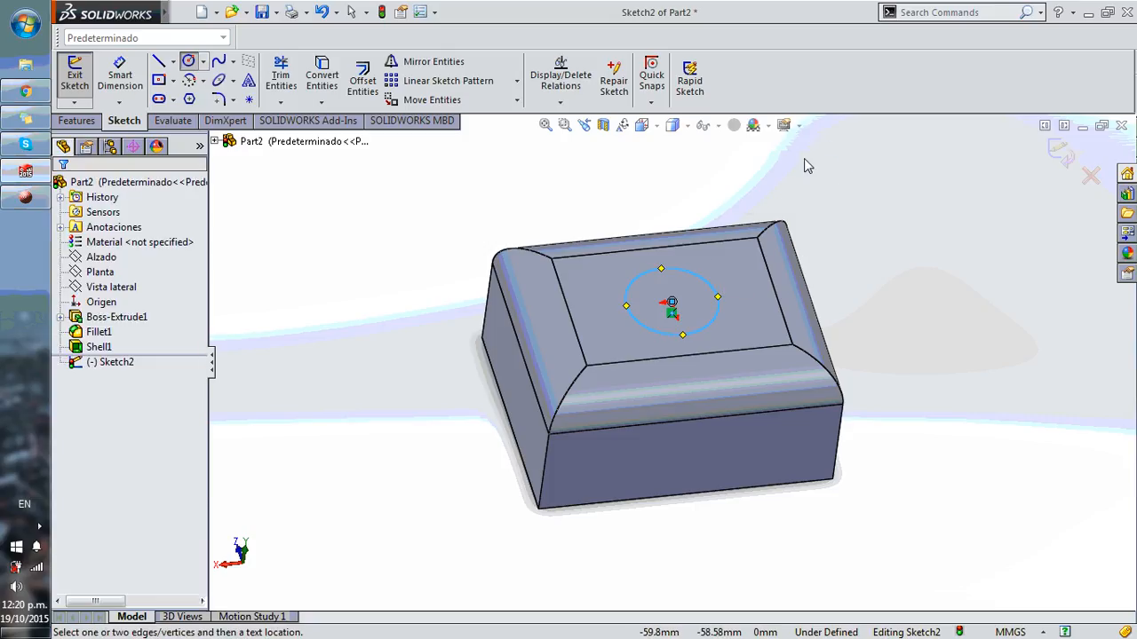
click(720, 279)
click(865, 282)
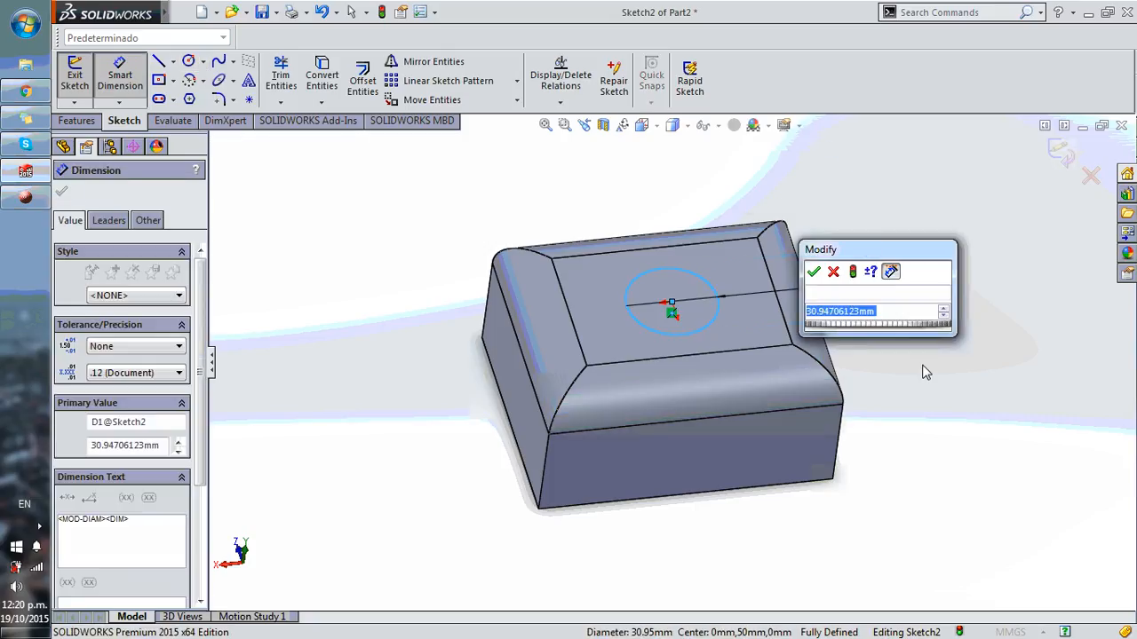
text(30mm)
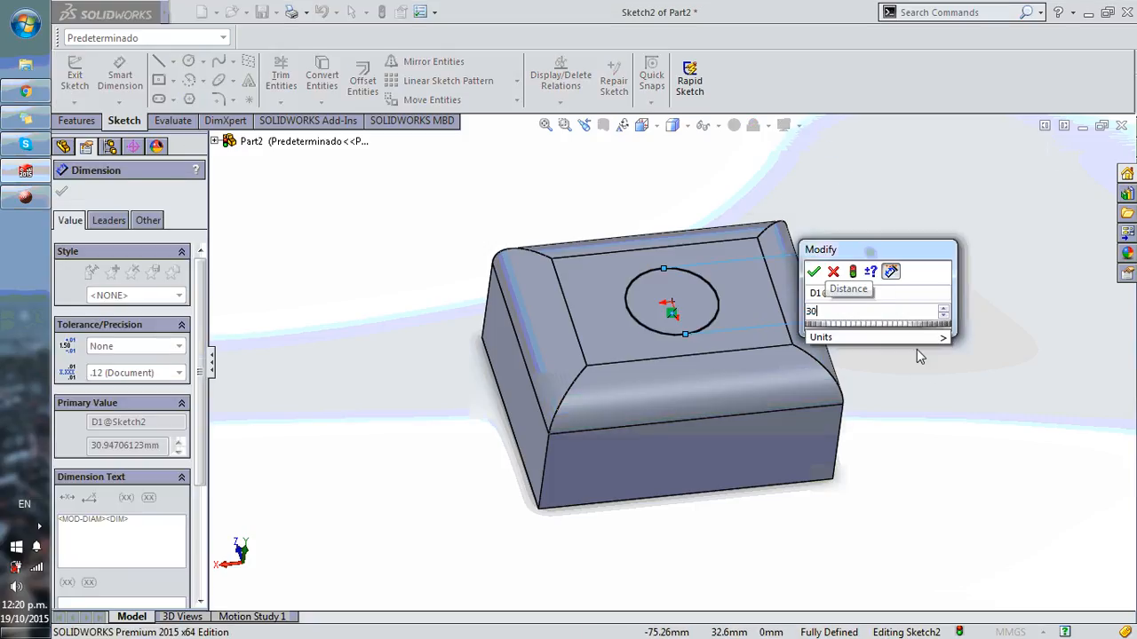
key(Return)
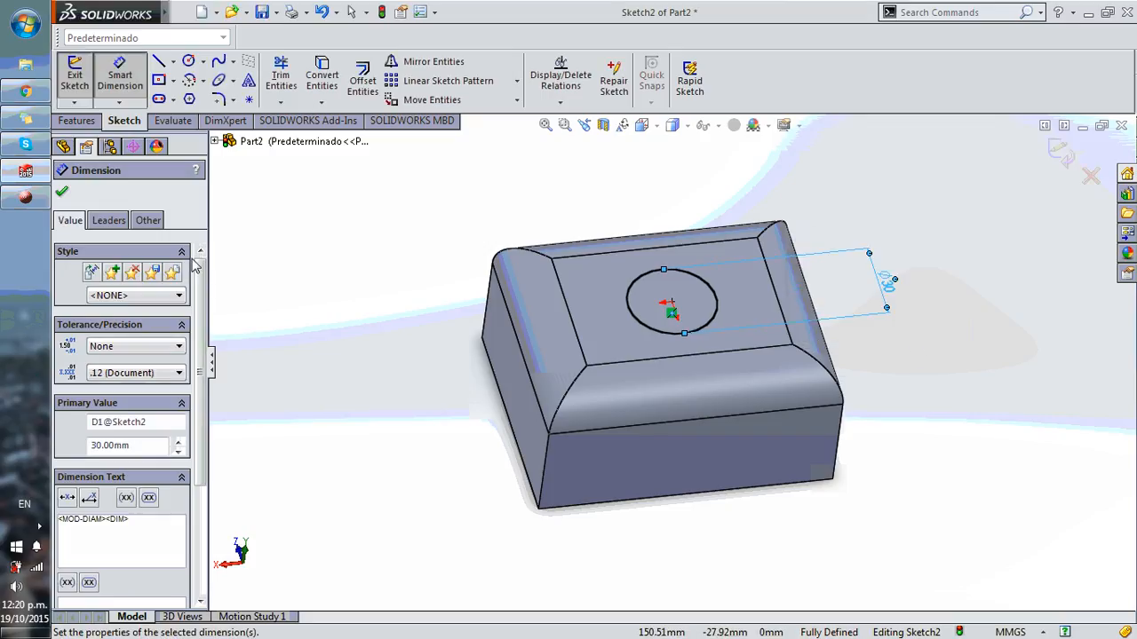
click(62, 192)
mouse_move(650, 374)
middle_down()
mouse_move(593, 316)
mouse_move(592, 359)
middle_up()
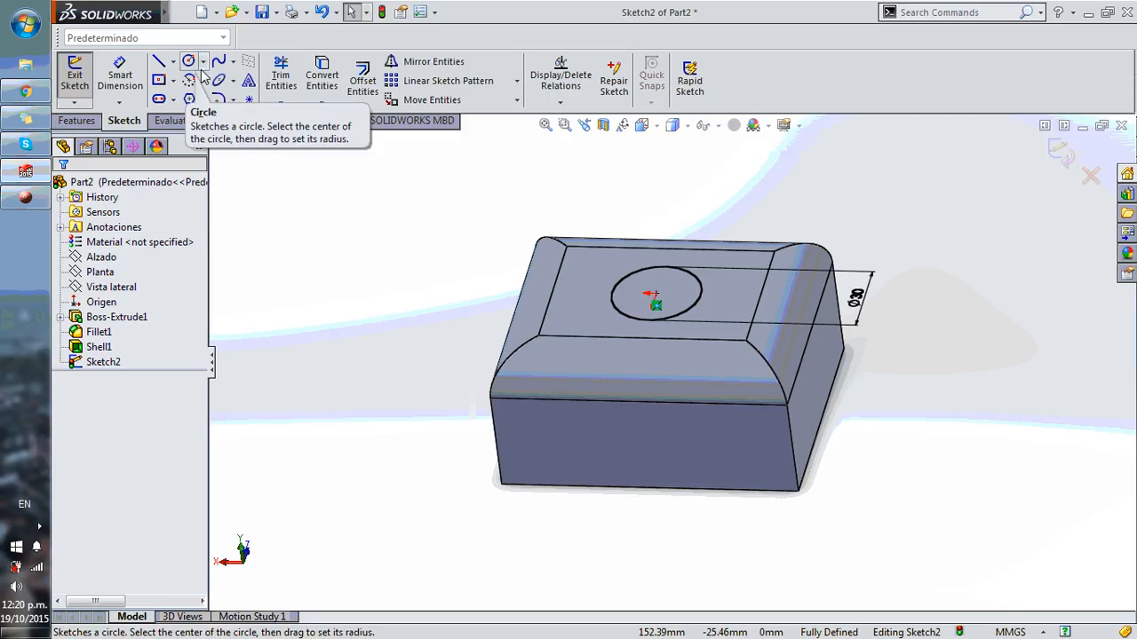
Start an Extruded Cut from the circle sketch with the Through All end condition
click(78, 121)
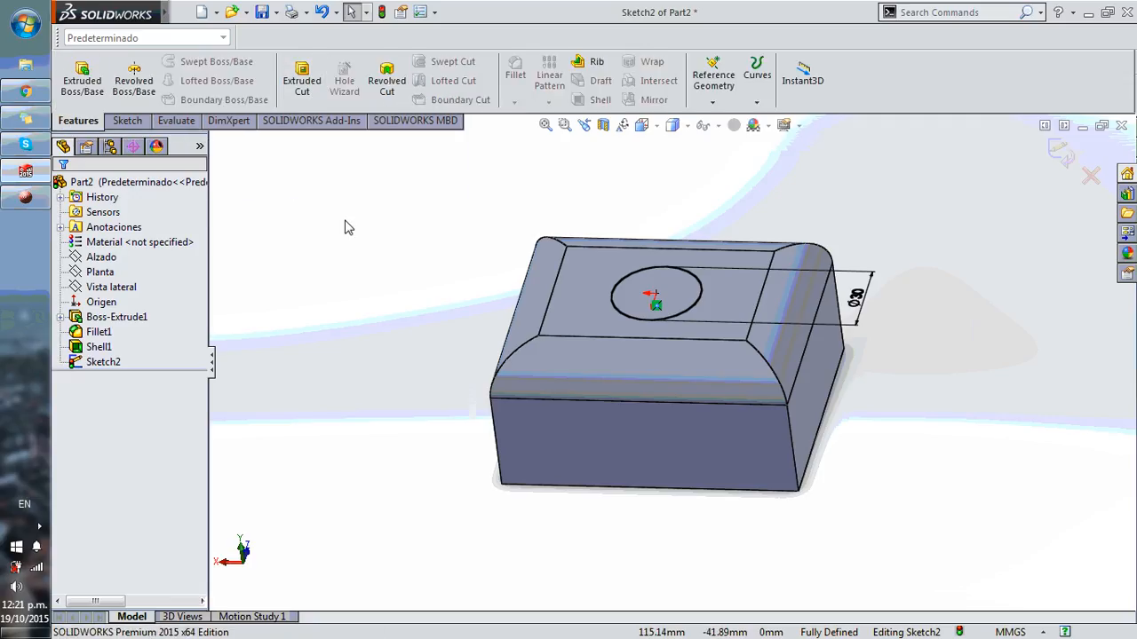
click(302, 82)
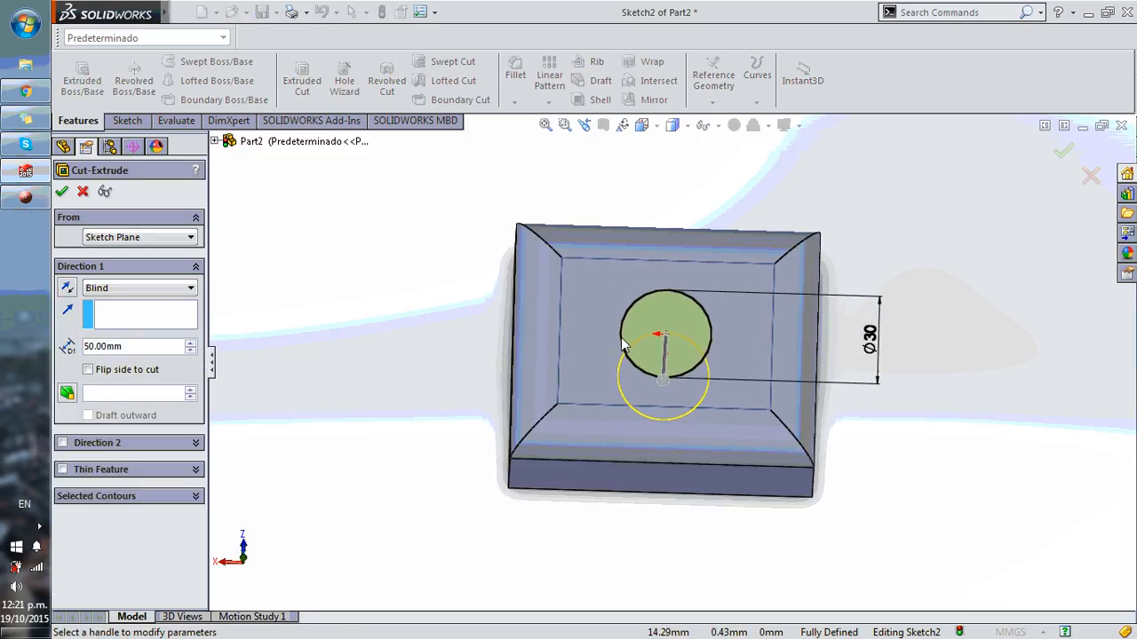
click(151, 291)
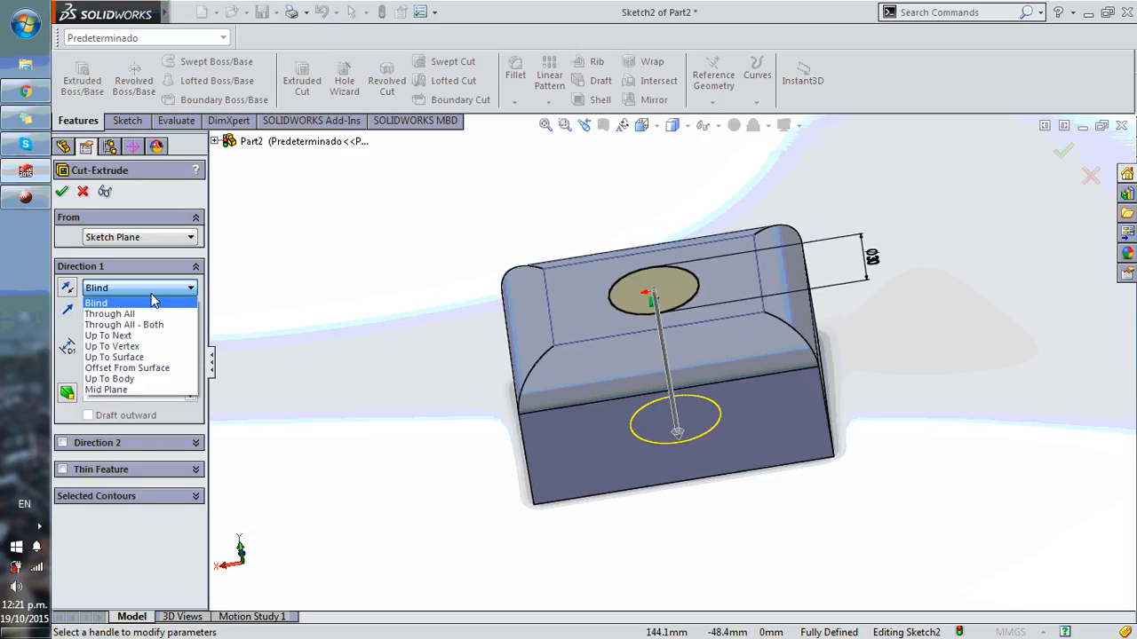
click(152, 317)
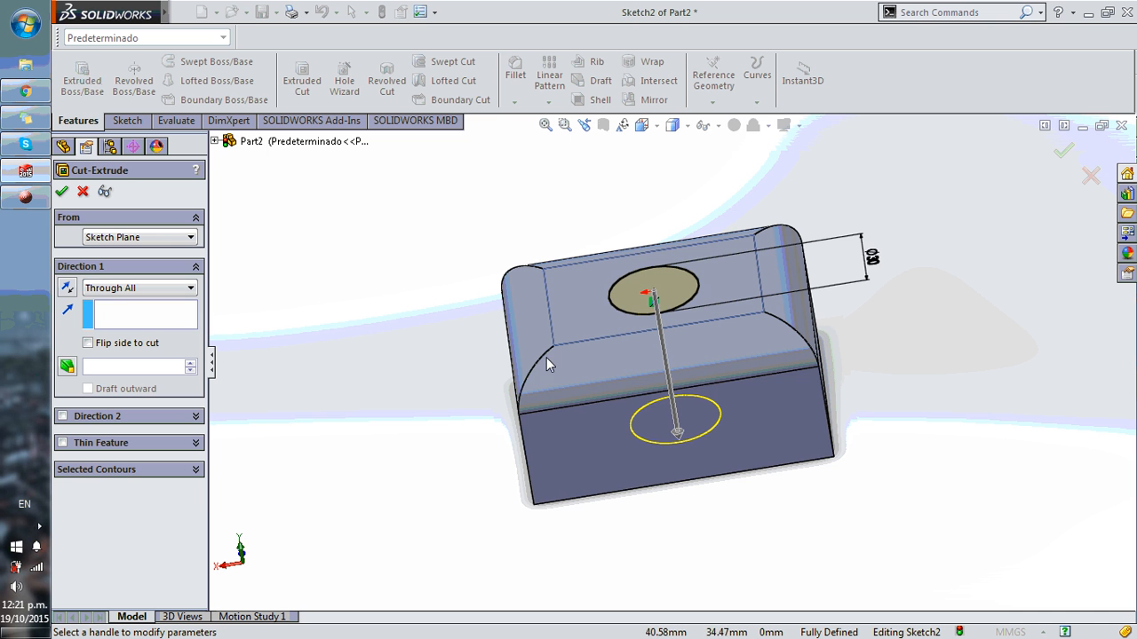
middle_drag(546, 357, 676, 437)
middle_drag(868, 338, 860, 395)
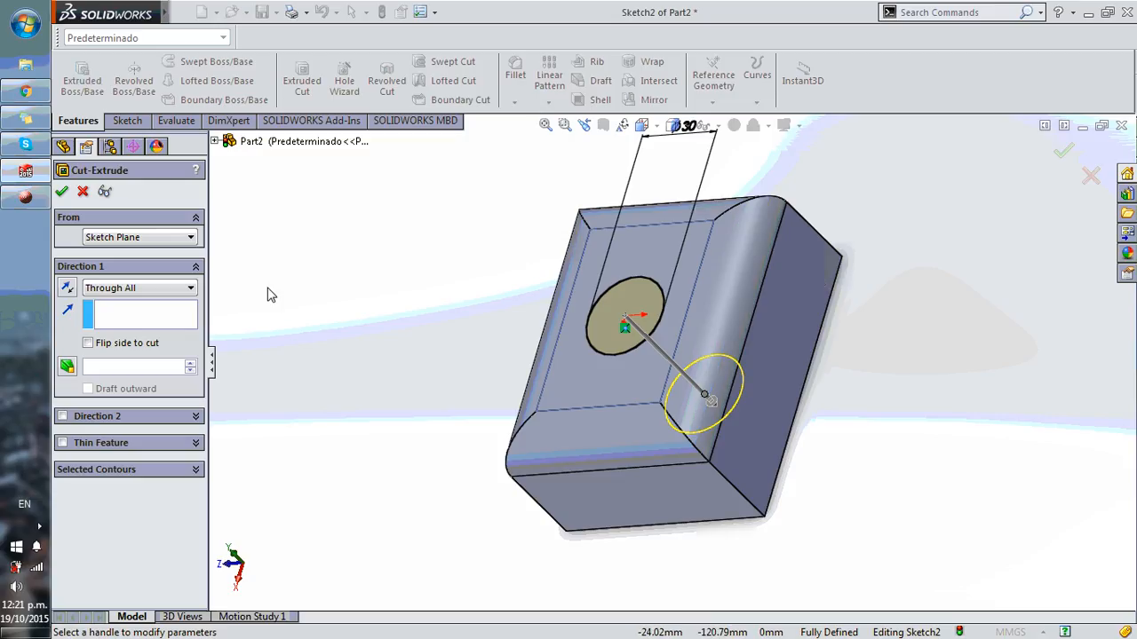
Change the cut's end condition to Blind with a depth of 5 mm and complete the cut
click(148, 287)
click(119, 302)
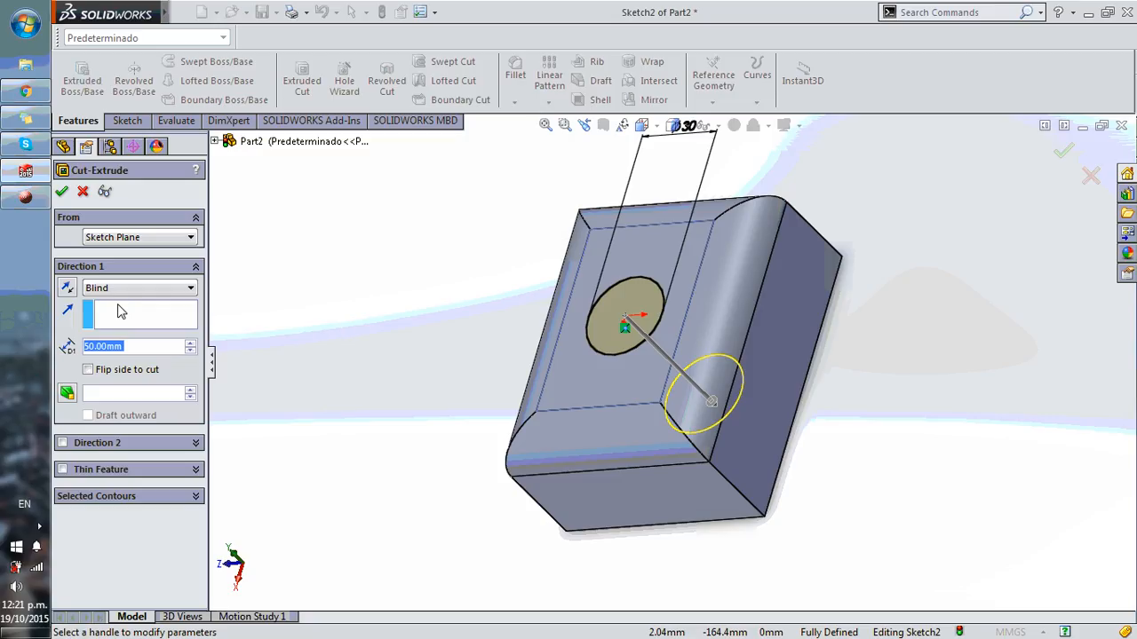
text(5)
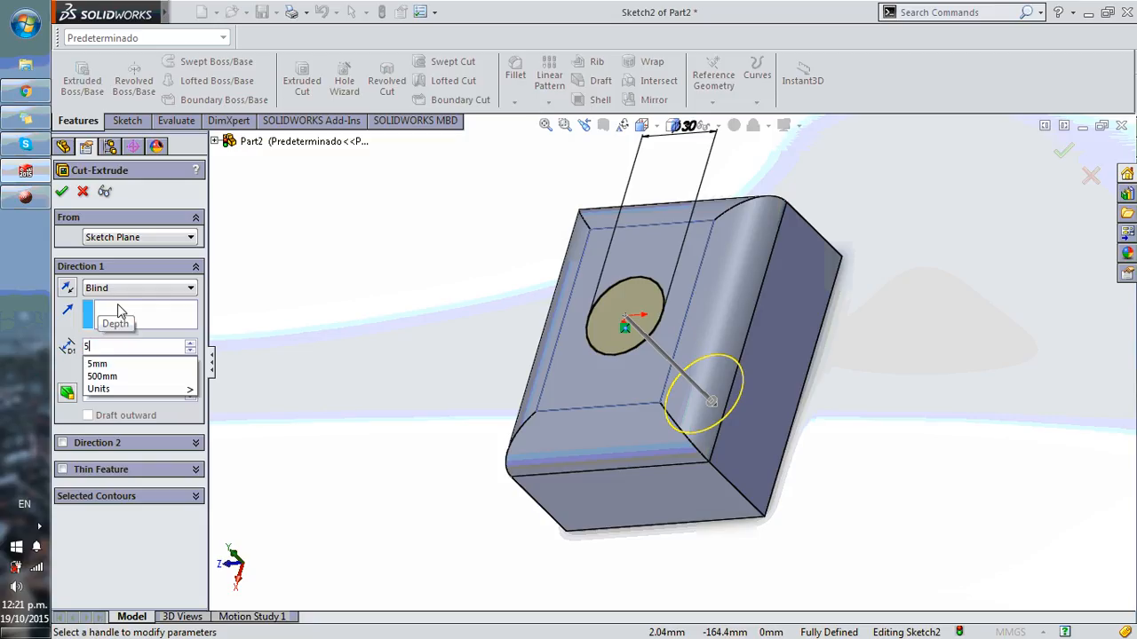
key(Down)
key(Return)
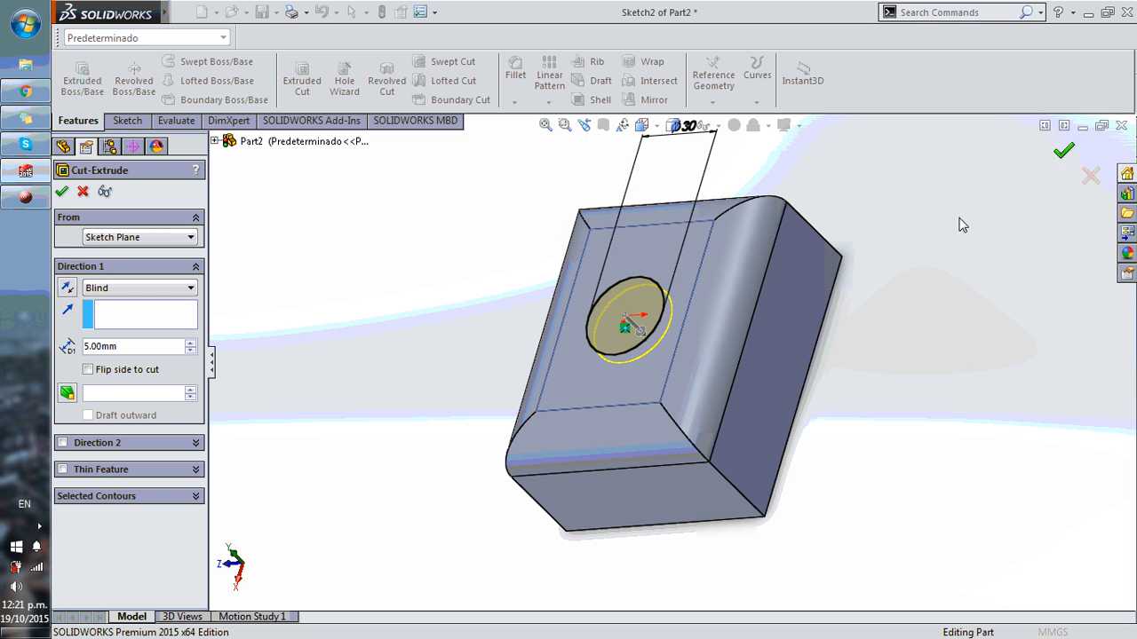
key(Return)
Start a Fillet and select only the hole's upper circular edge on the block's top face, leaving out the hole's wall face
middle_drag(836, 231, 620, 307)
click(620, 307)
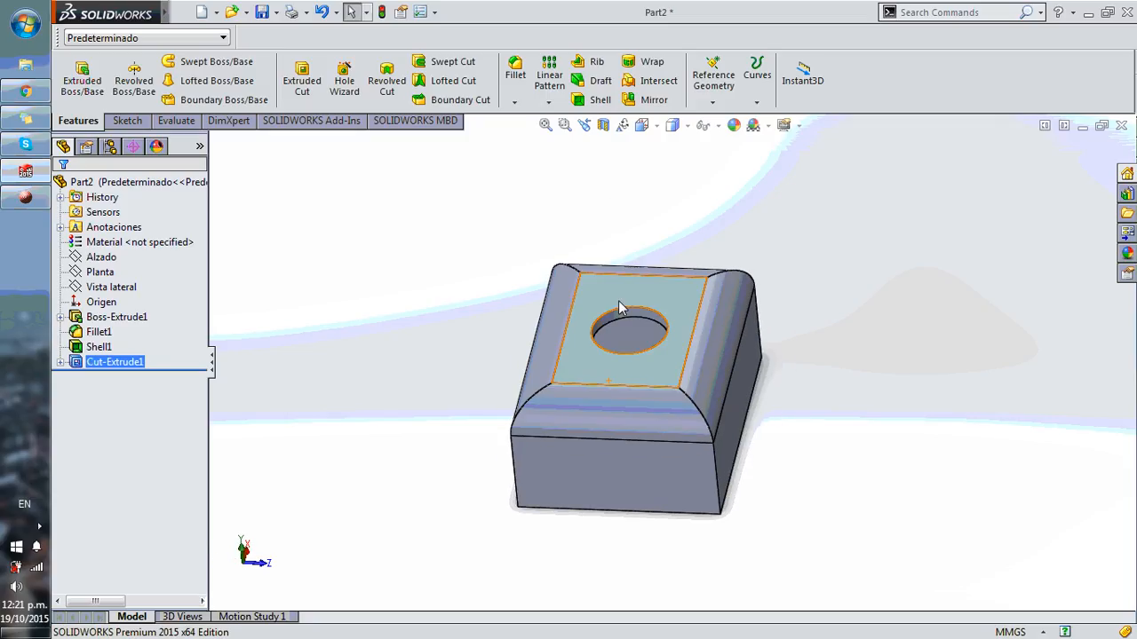
scroll(619, 306, down, 2)
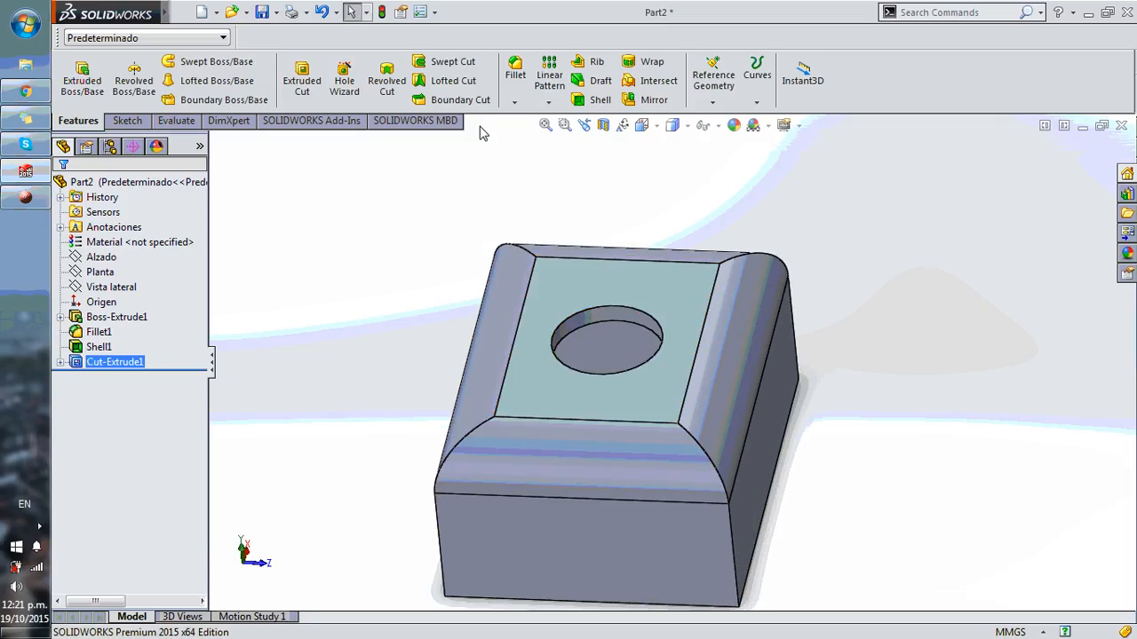
click(515, 105)
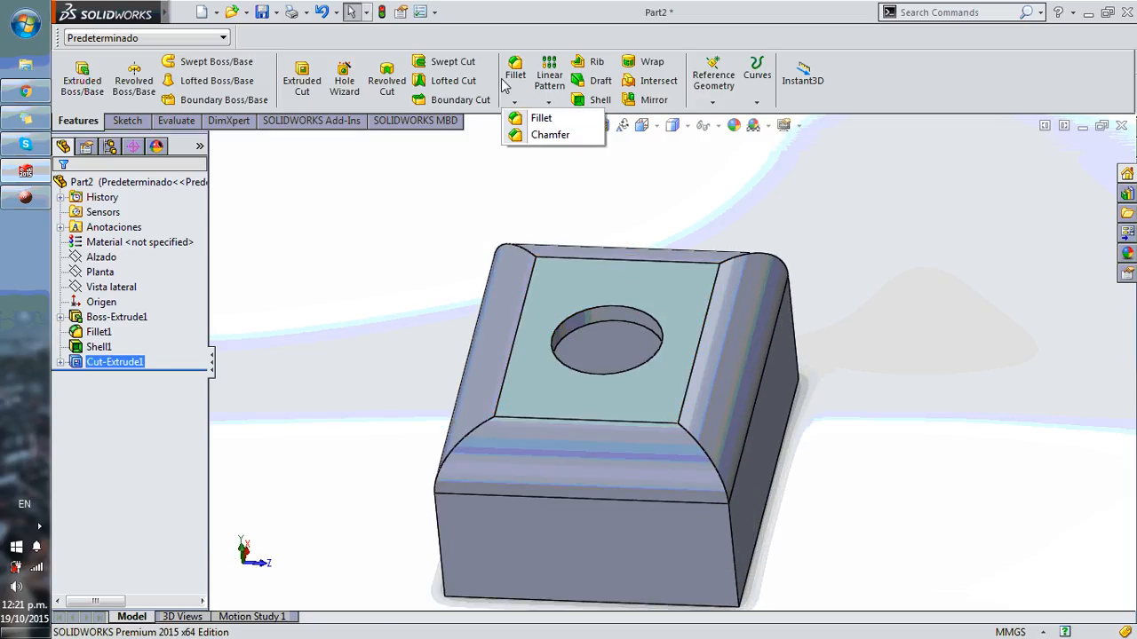
click(541, 119)
scroll(624, 315, down, 3)
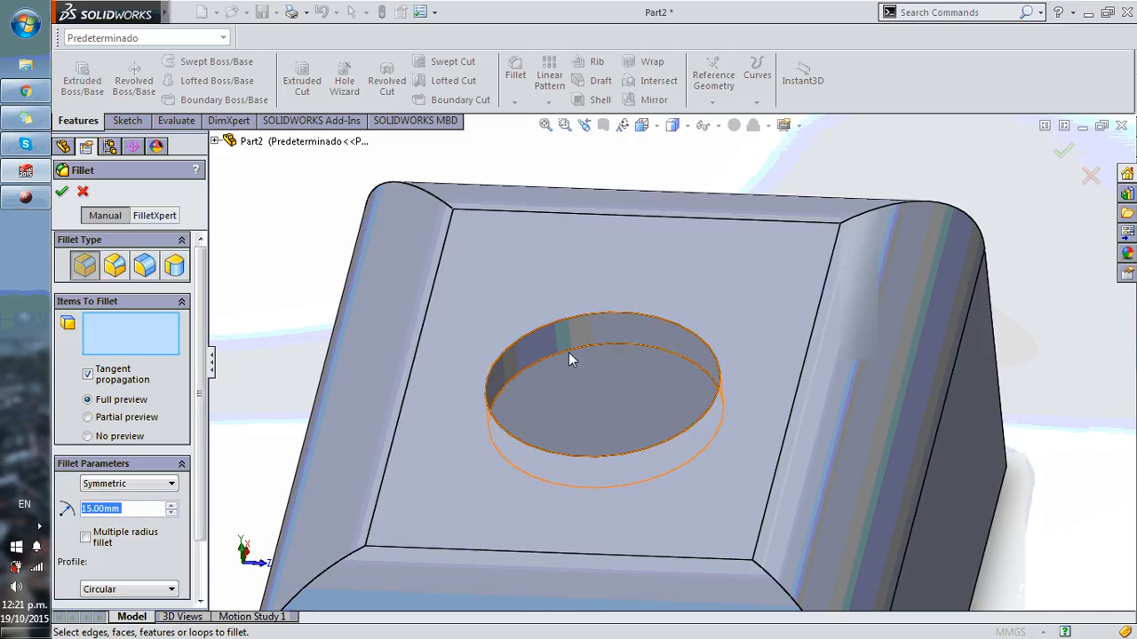
click(617, 315)
right_click(99, 336)
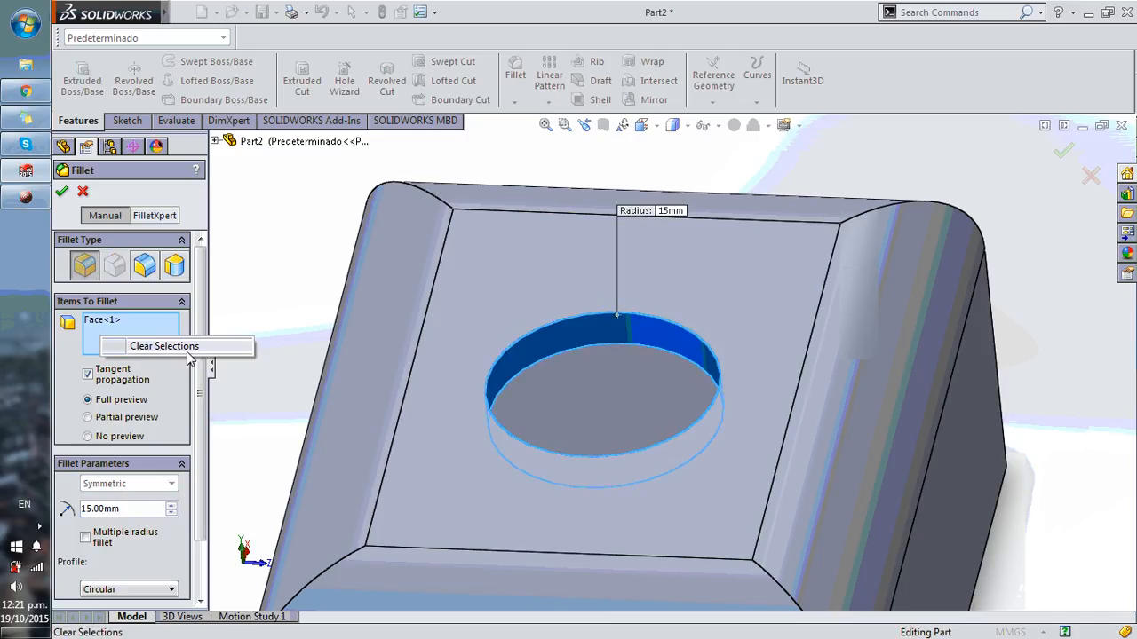
click(210, 350)
click(588, 316)
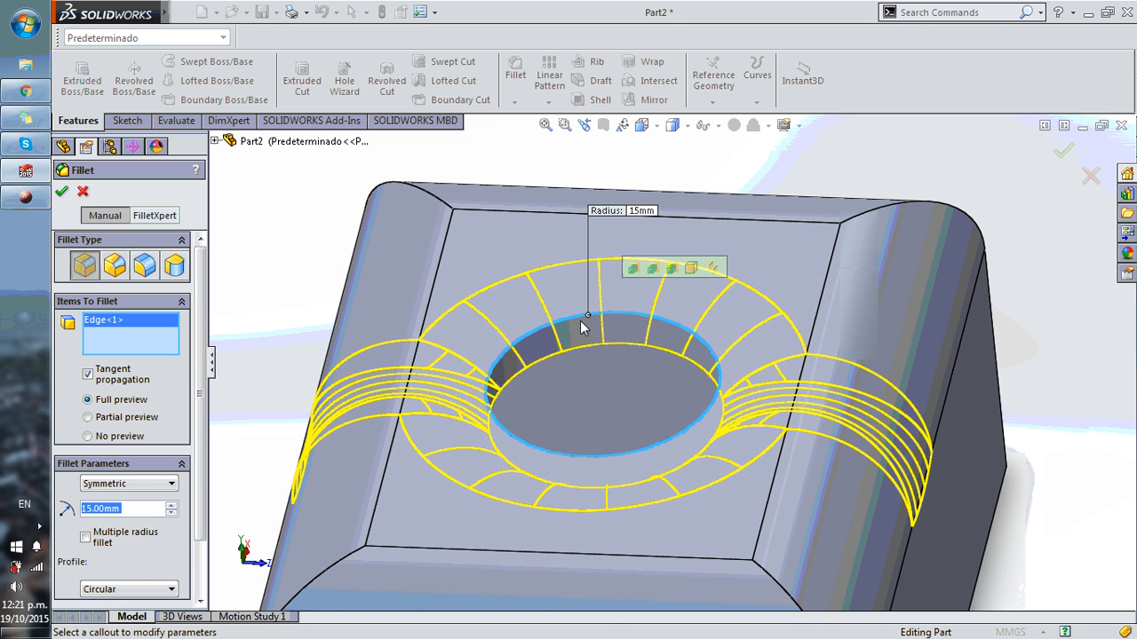
Try a 2 mm radius for the fillet on the hole's upper edge
middle_drag(588, 316, 698, 312)
drag(139, 508, 20, 507)
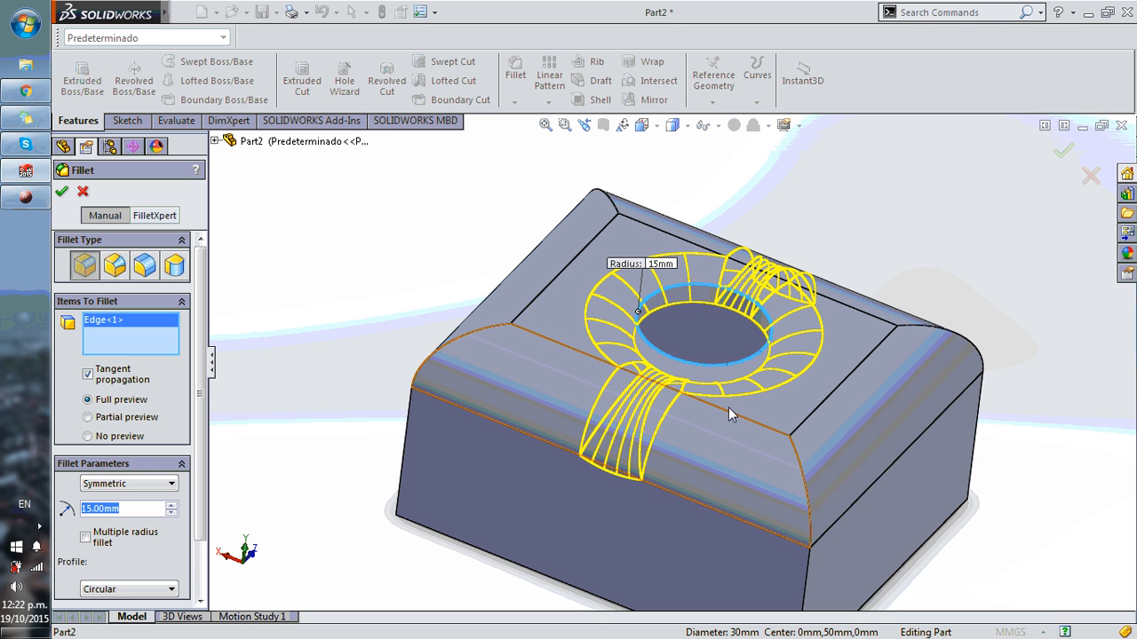
middle_drag(675, 399, 785, 419)
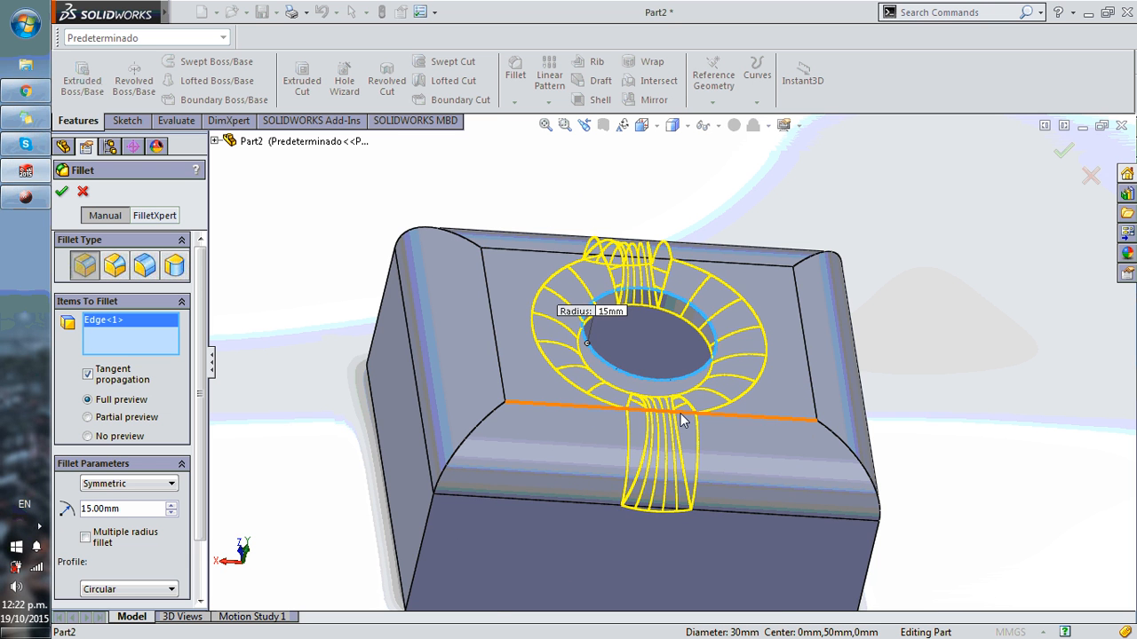
middle_drag(682, 421, 699, 380)
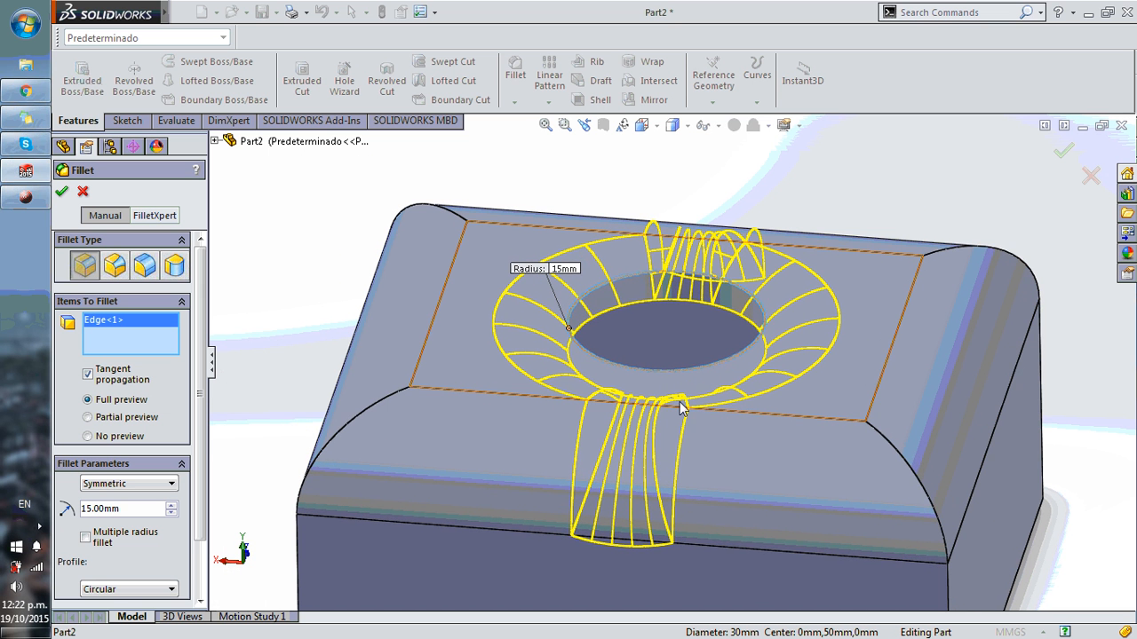
scroll(730, 443, up, 3)
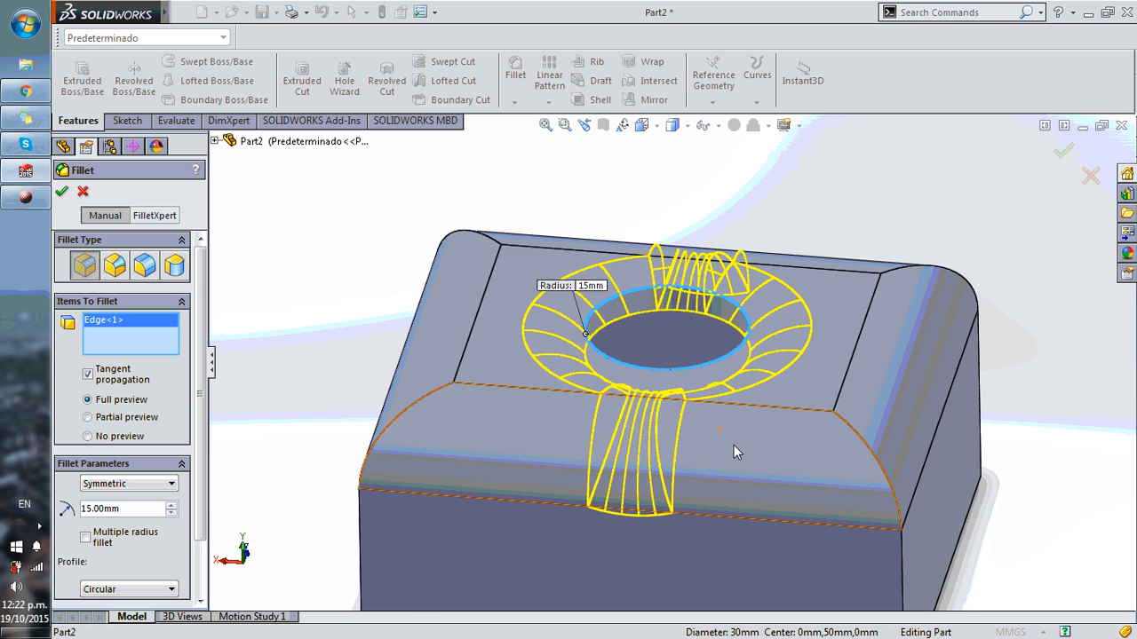
mouse_move(734, 445)
middle_down()
mouse_move(754, 399)
mouse_move(731, 424)
middle_up()
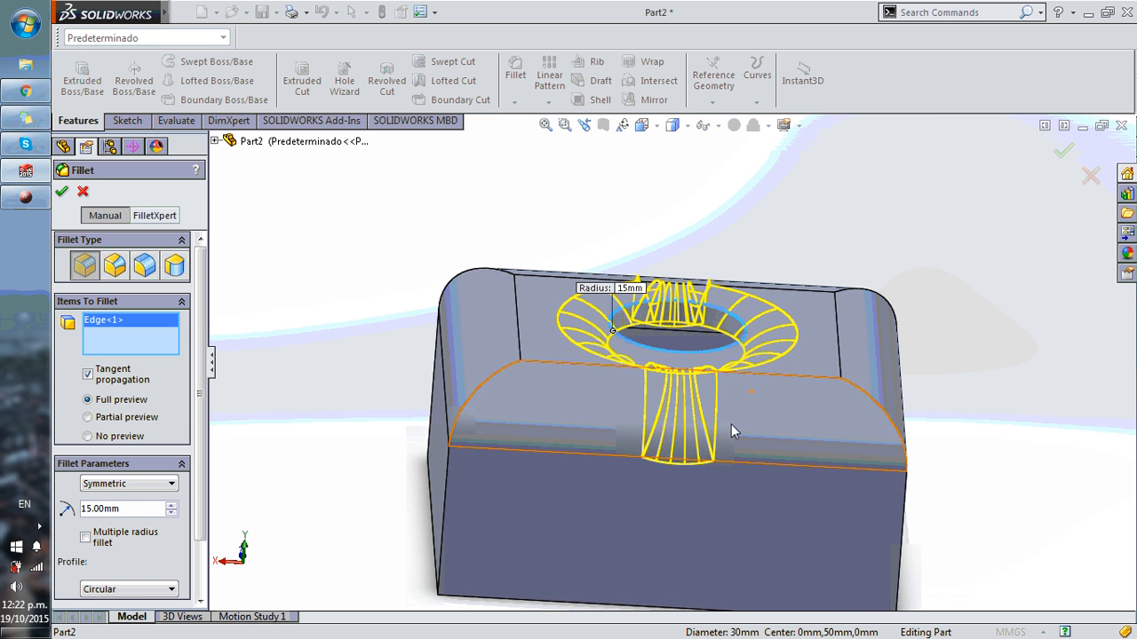
drag(137, 507, 11, 511)
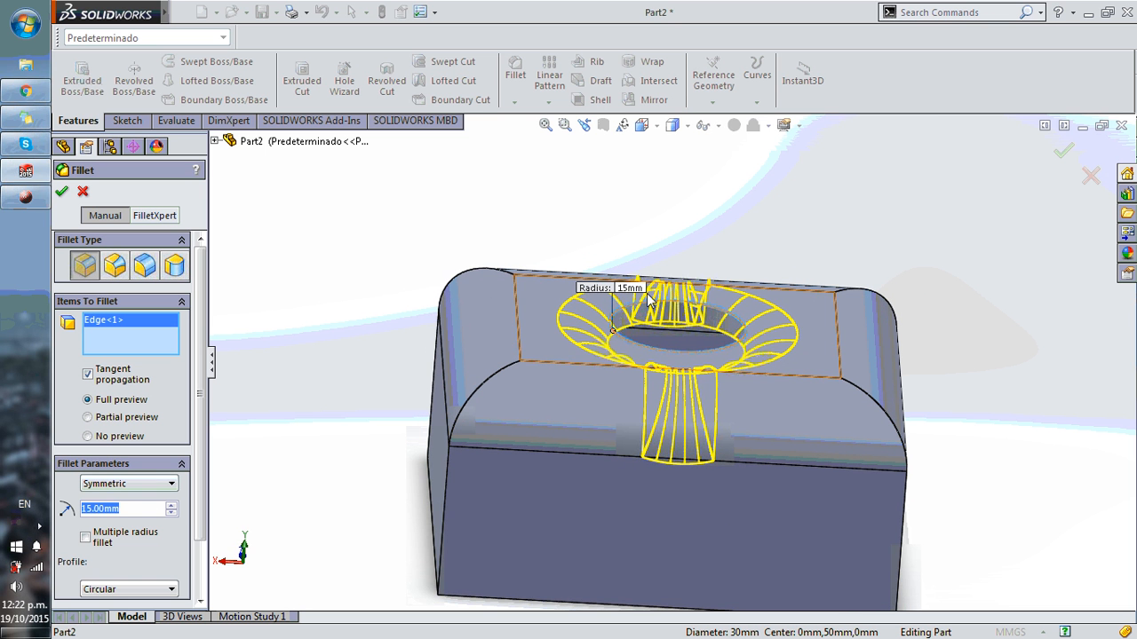
middle_drag(662, 312, 622, 351)
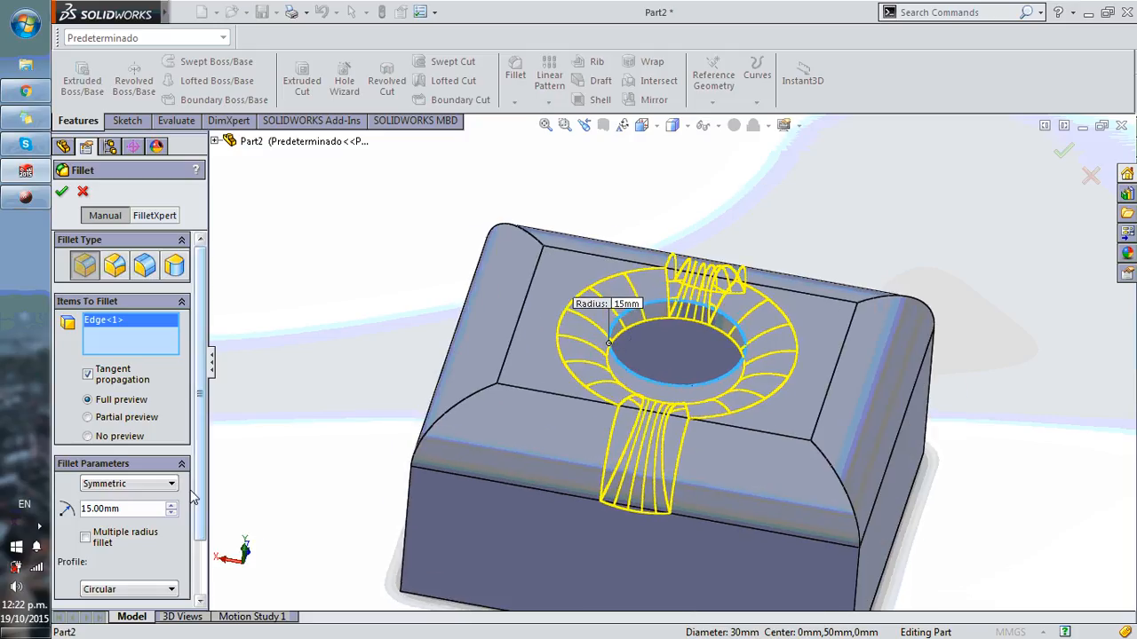
drag(147, 508, 30, 515)
text(2)
key(Return)
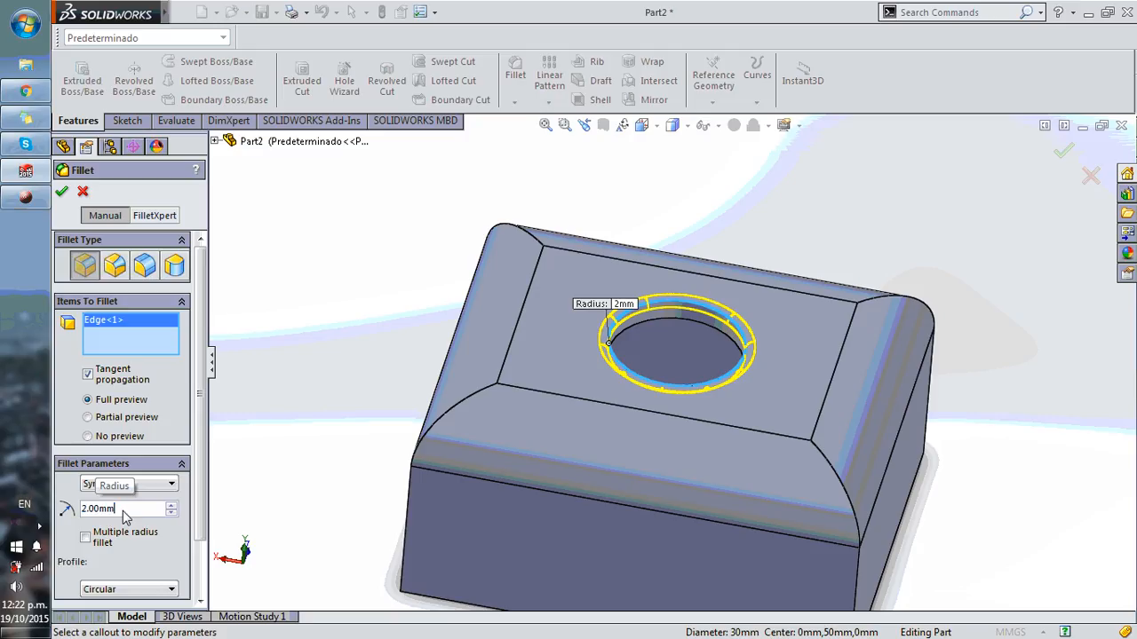
Set the hole edge's fillet radius to 6 mm and complete the fillet
text(6)
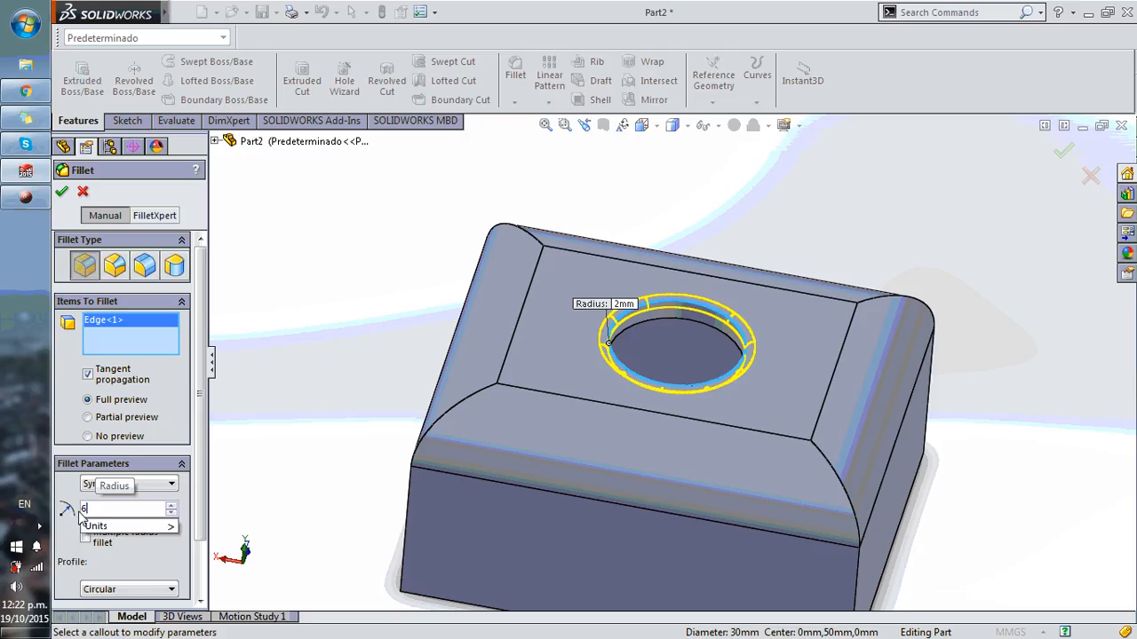
key(Return)
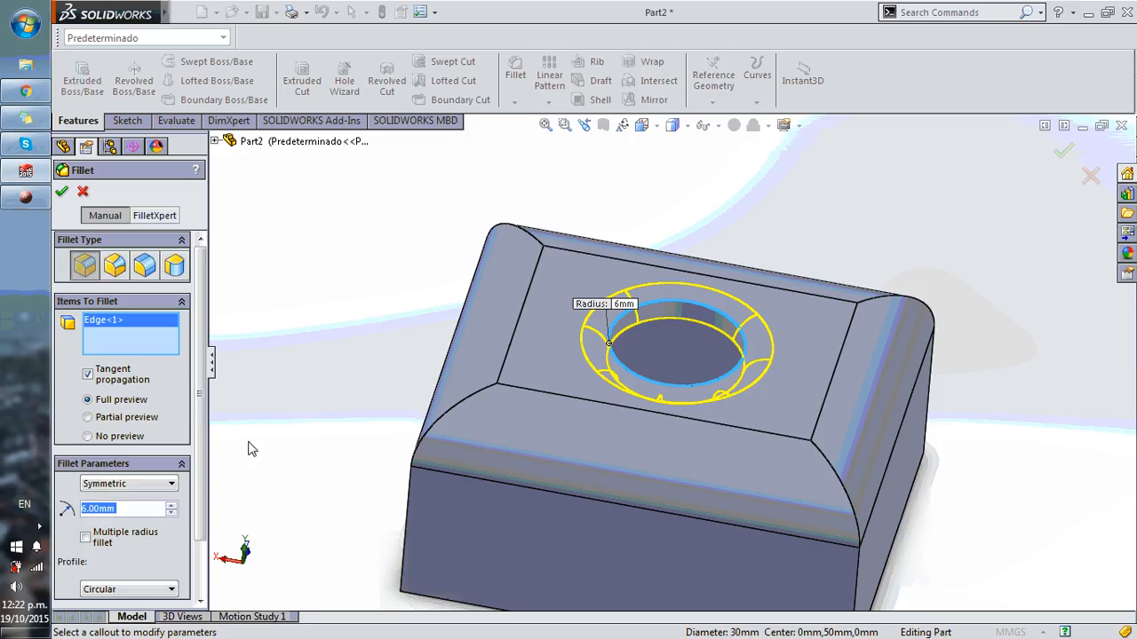
click(63, 192)
Start an angle-distance Chamfer on the four inner edges of the rim around the block's open underside
middle_drag(975, 302, 795, 479)
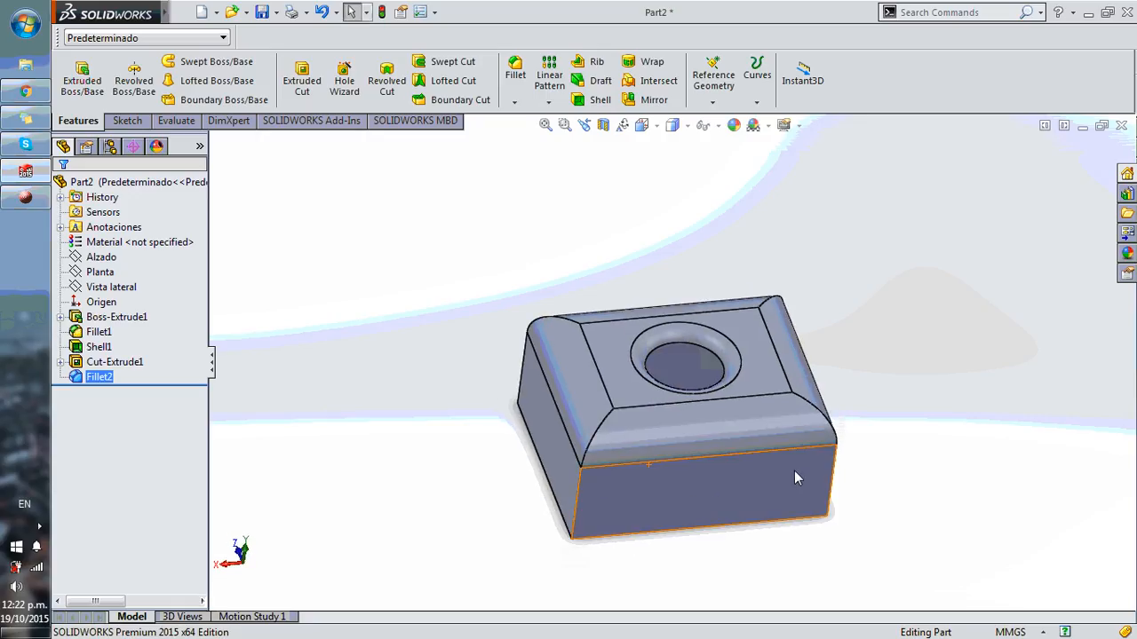
scroll(794, 466, down, 2)
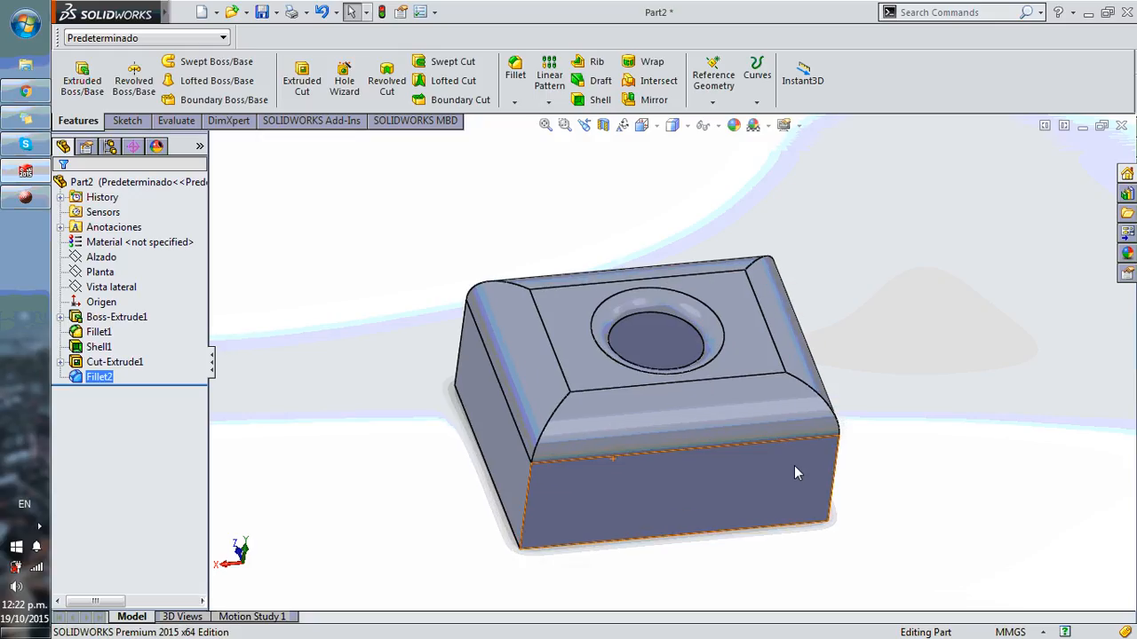
middle_drag(794, 464, 787, 385)
click(518, 104)
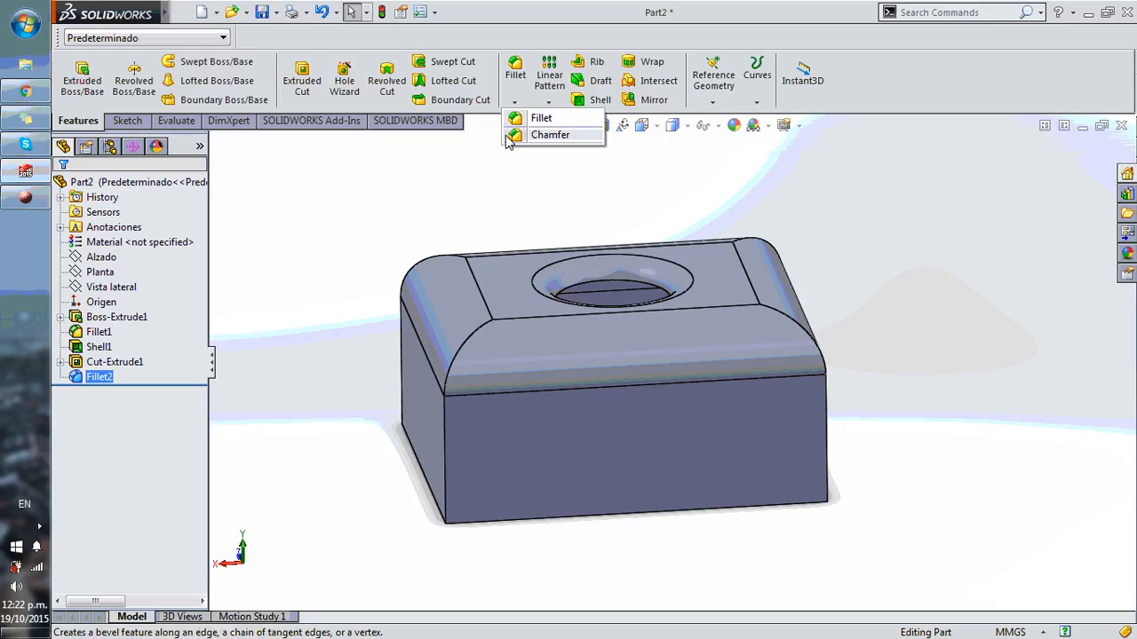
click(559, 134)
middle_drag(926, 377, 869, 241)
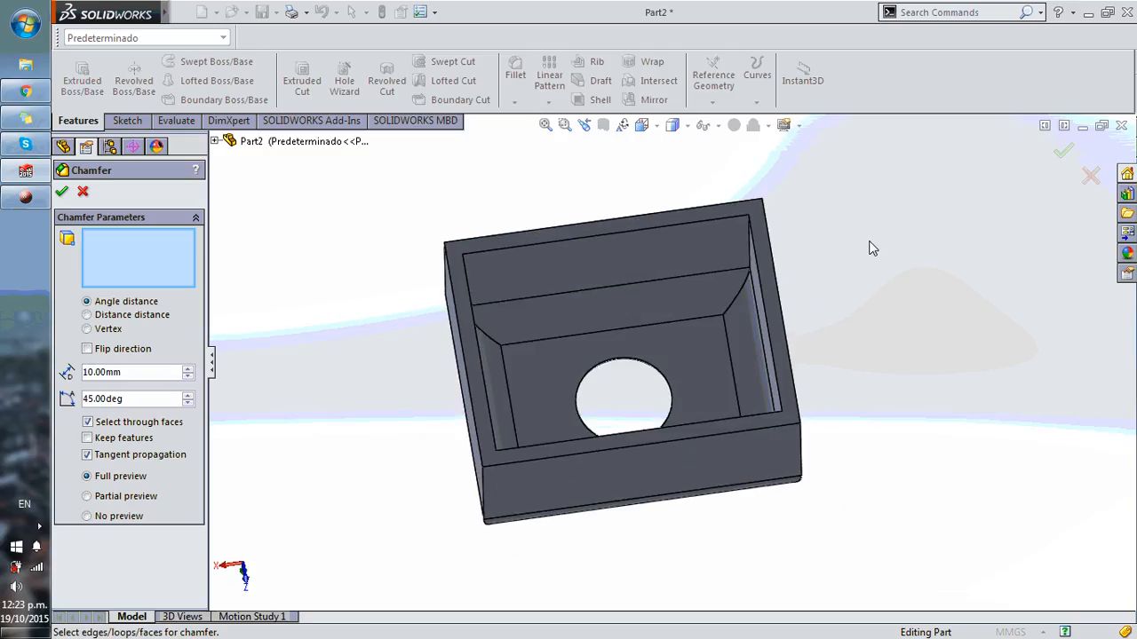
scroll(648, 226, down, 5)
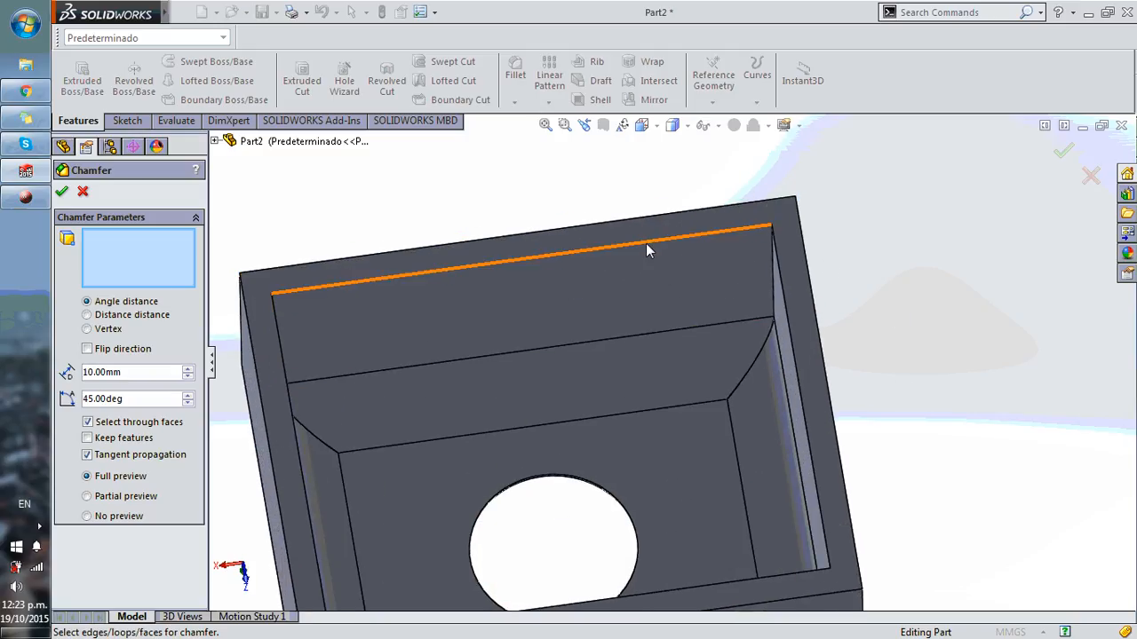
scroll(644, 252, up, 2)
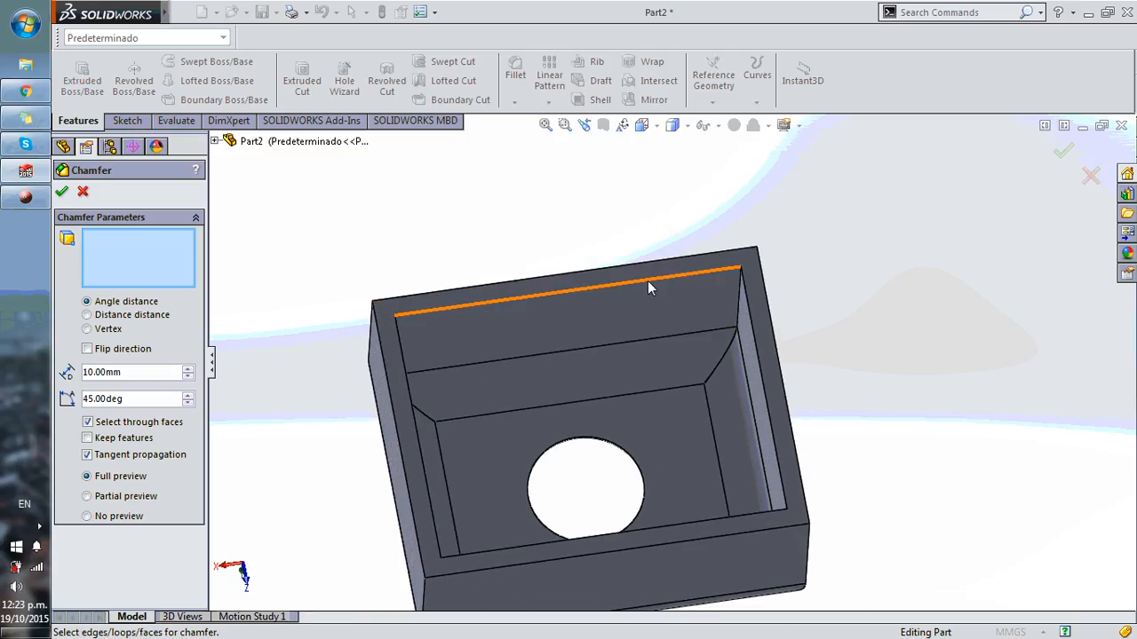
click(647, 276)
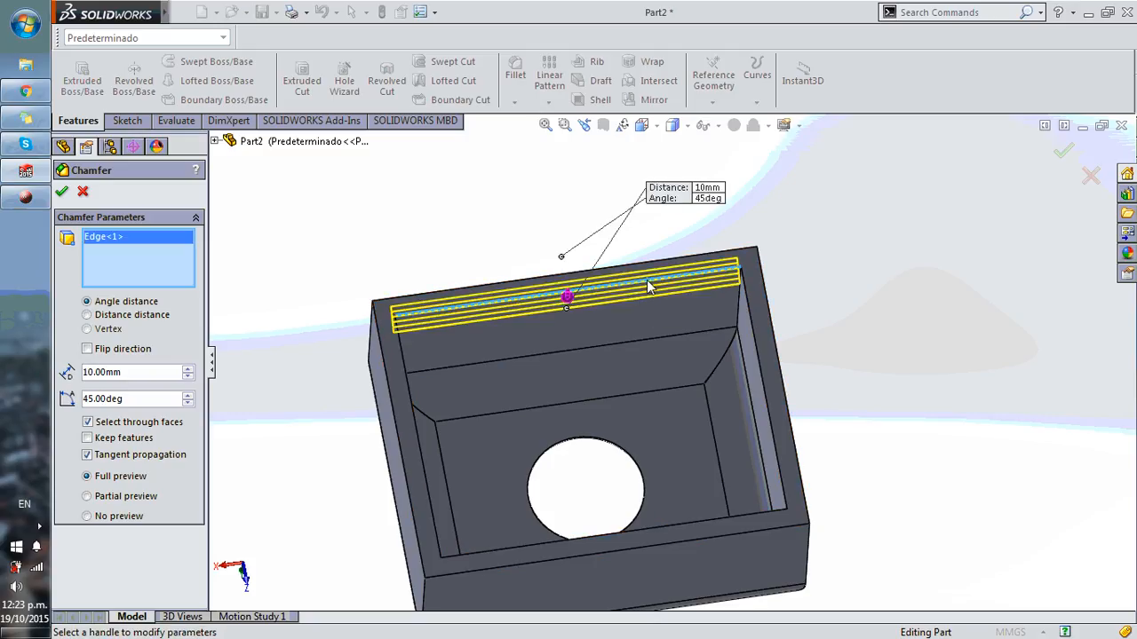
click(751, 335)
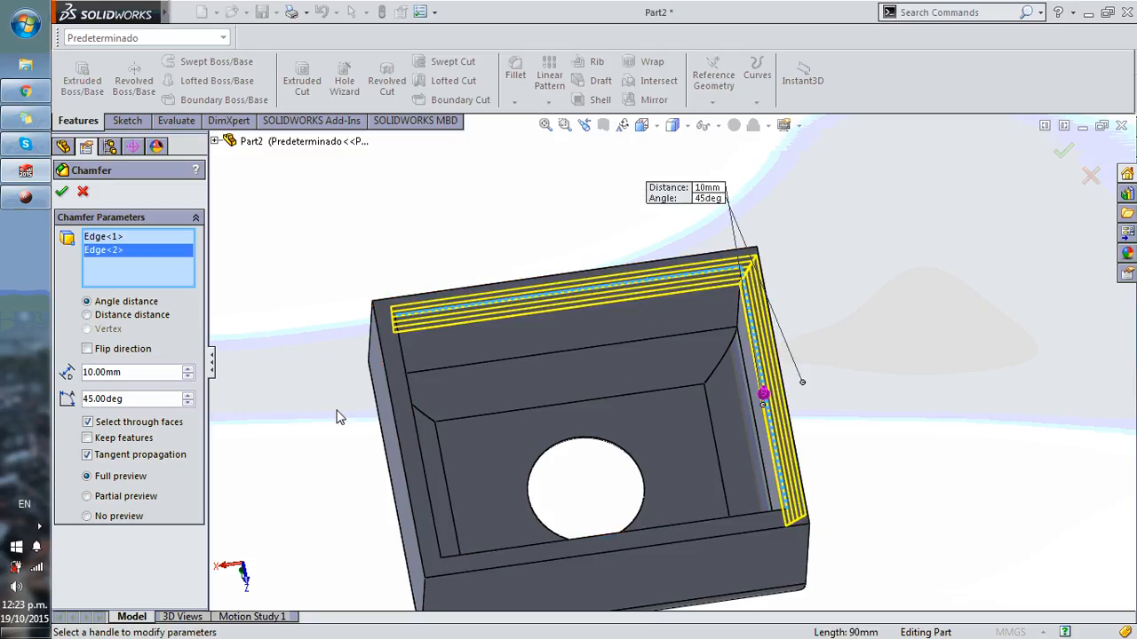
click(405, 395)
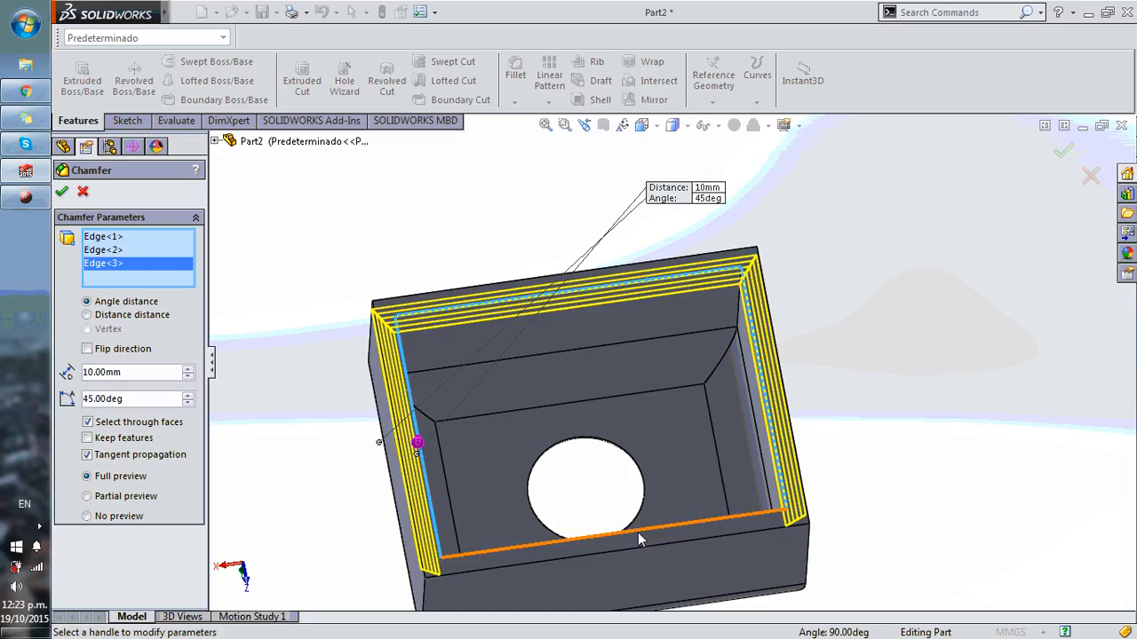
click(647, 535)
Try a 3 mm distance for the chamfer on the inner rim edges
middle_drag(664, 475, 274, 330)
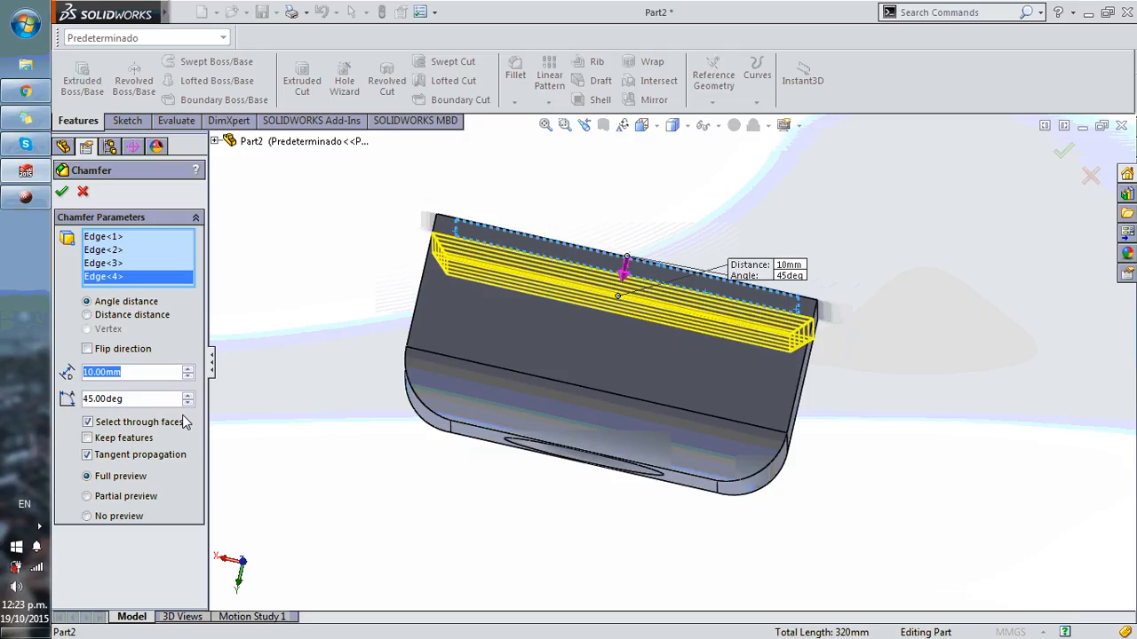
text(3)
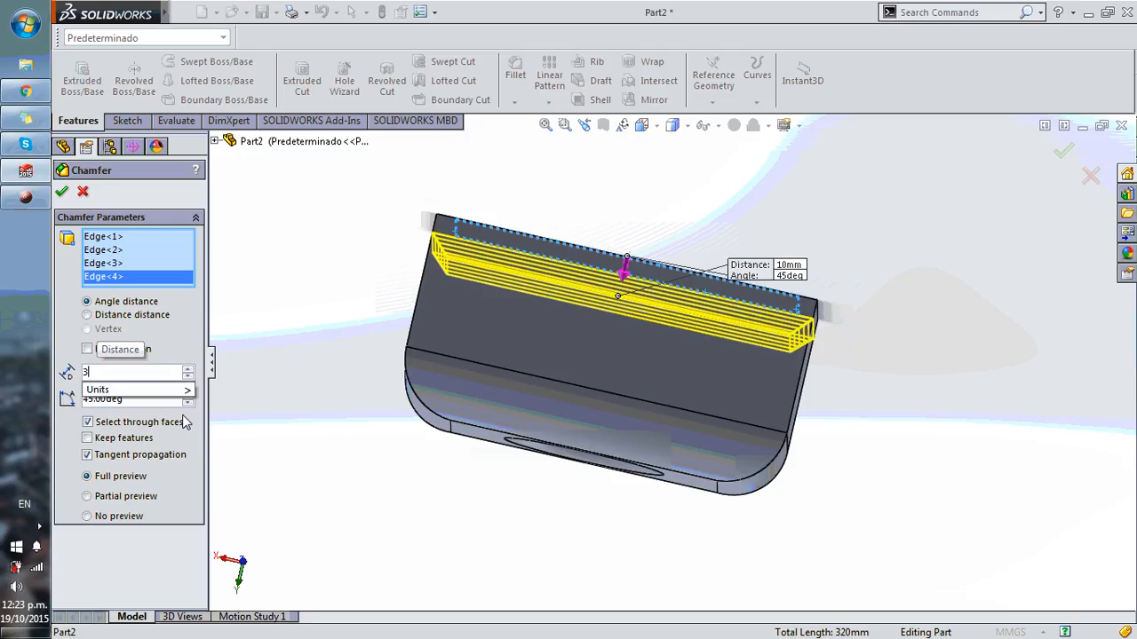
key(Return)
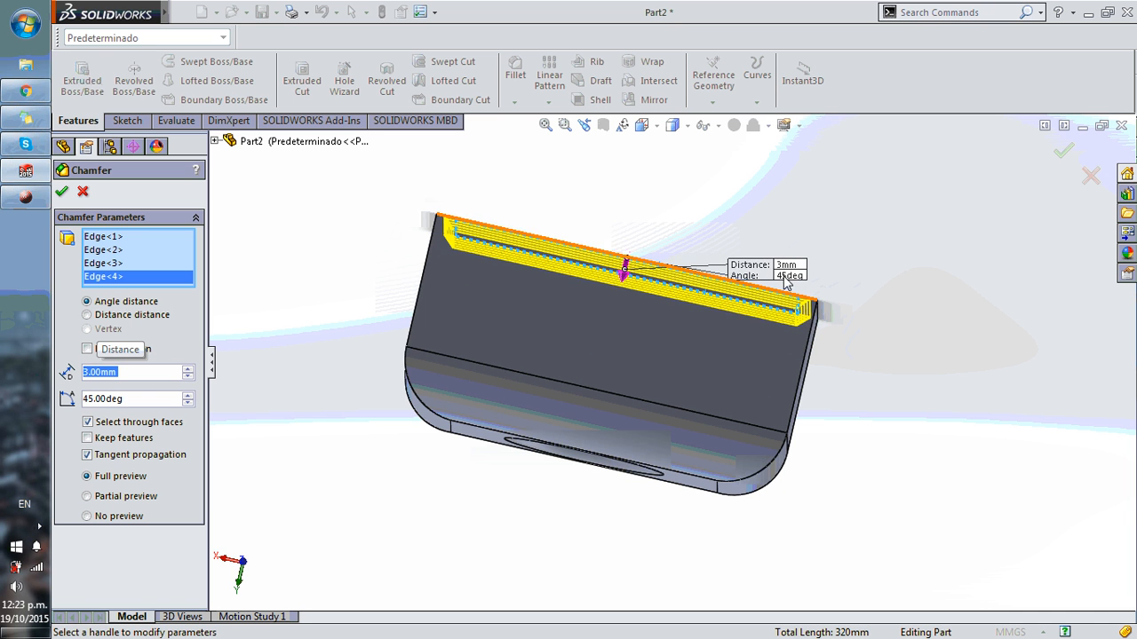
Set the rim chamfer's distance to 5 mm and complete the 45° chamfer
middle_drag(785, 281, 658, 327)
scroll(657, 325, down, 3)
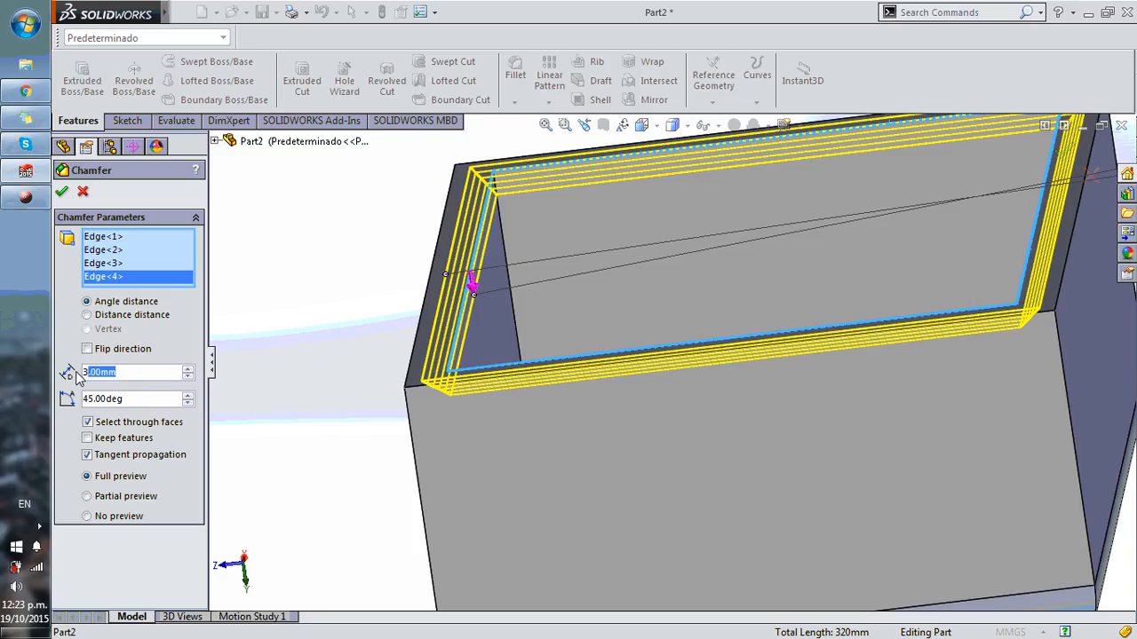
text(5)
key(Return)
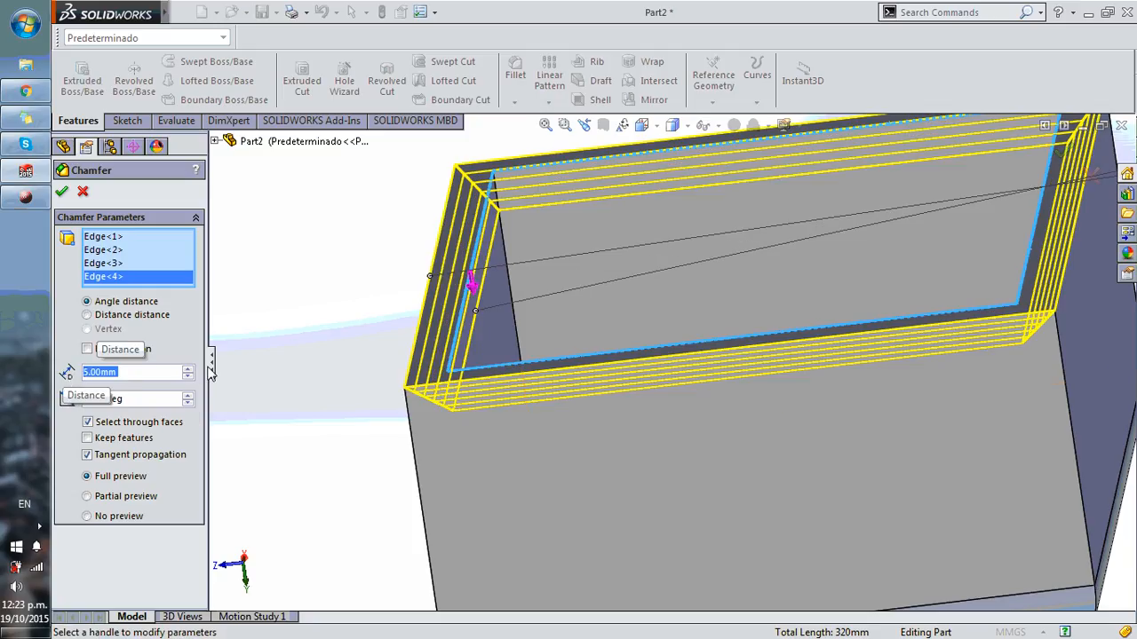
scroll(784, 265, up, 4)
middle_drag(794, 246, 610, 540)
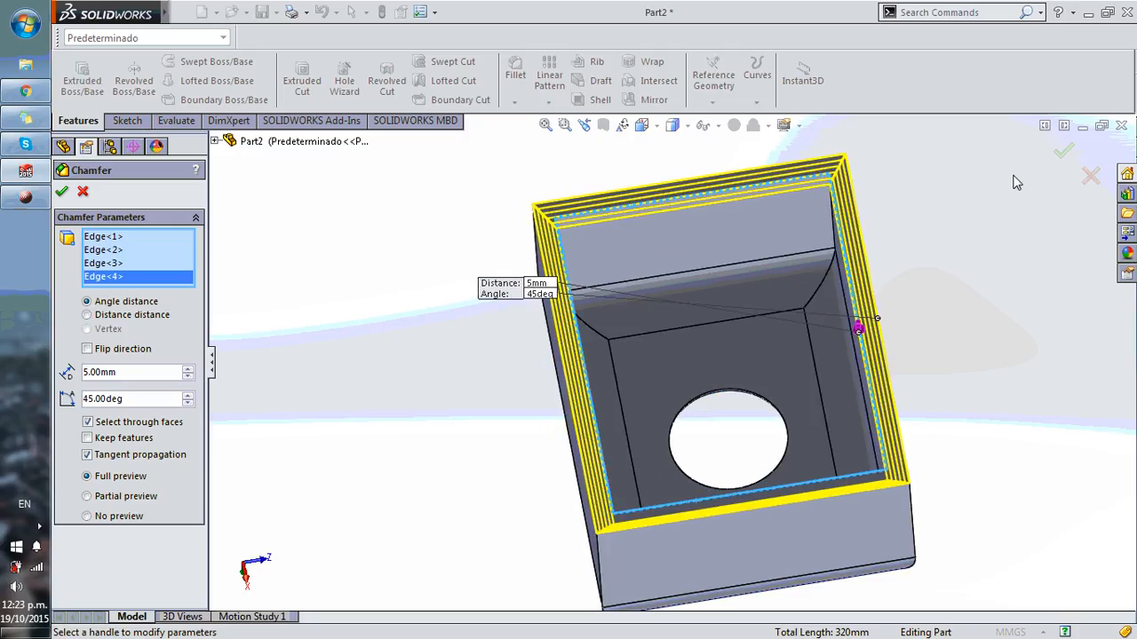
click(1064, 154)
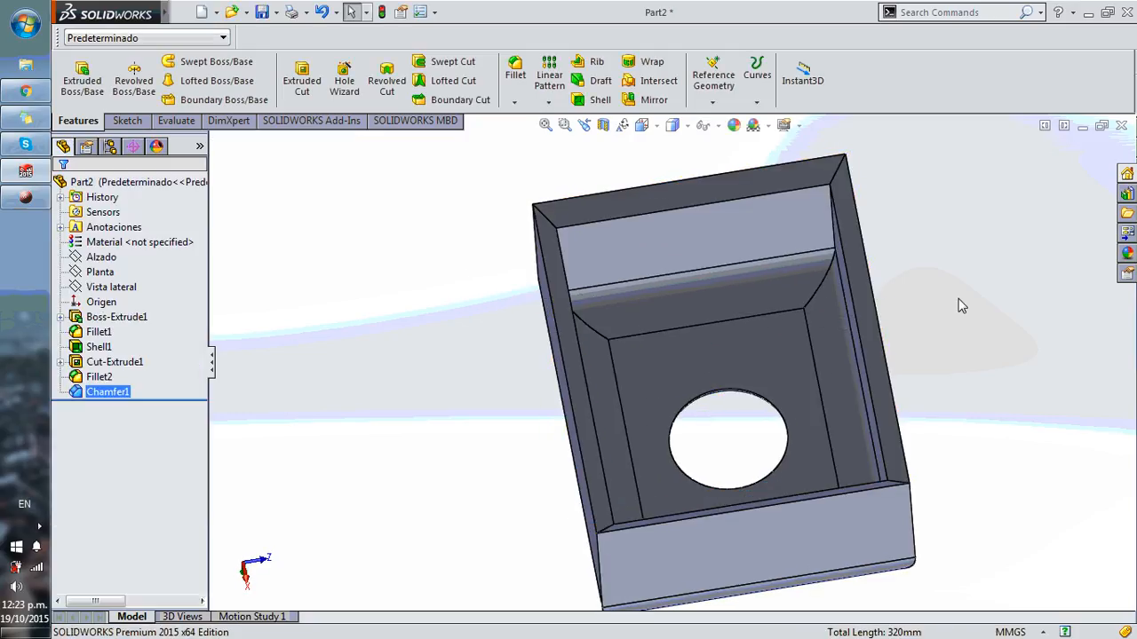
Display the finished block in the Isometric view orientation
middle_drag(960, 305, 862, 242)
key(space)
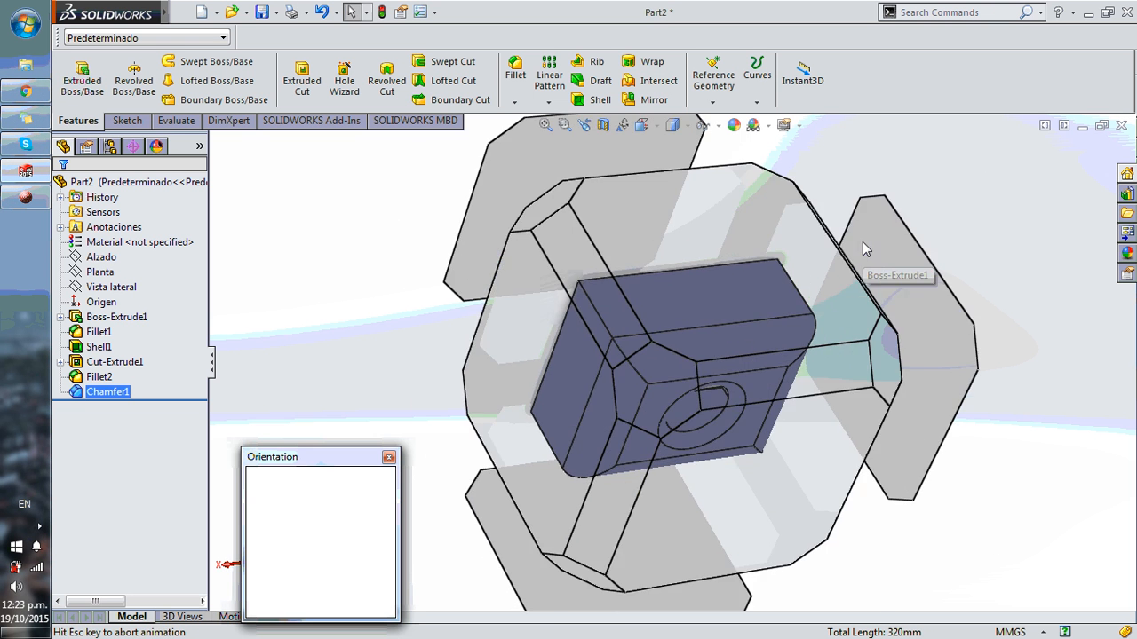
click(387, 503)
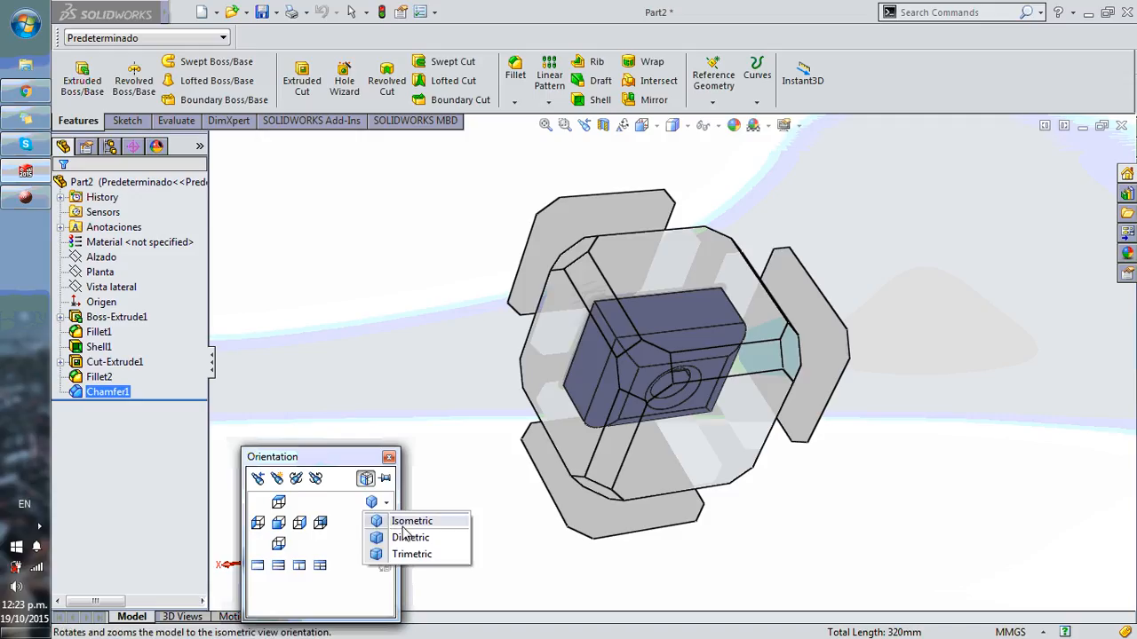
click(407, 518)
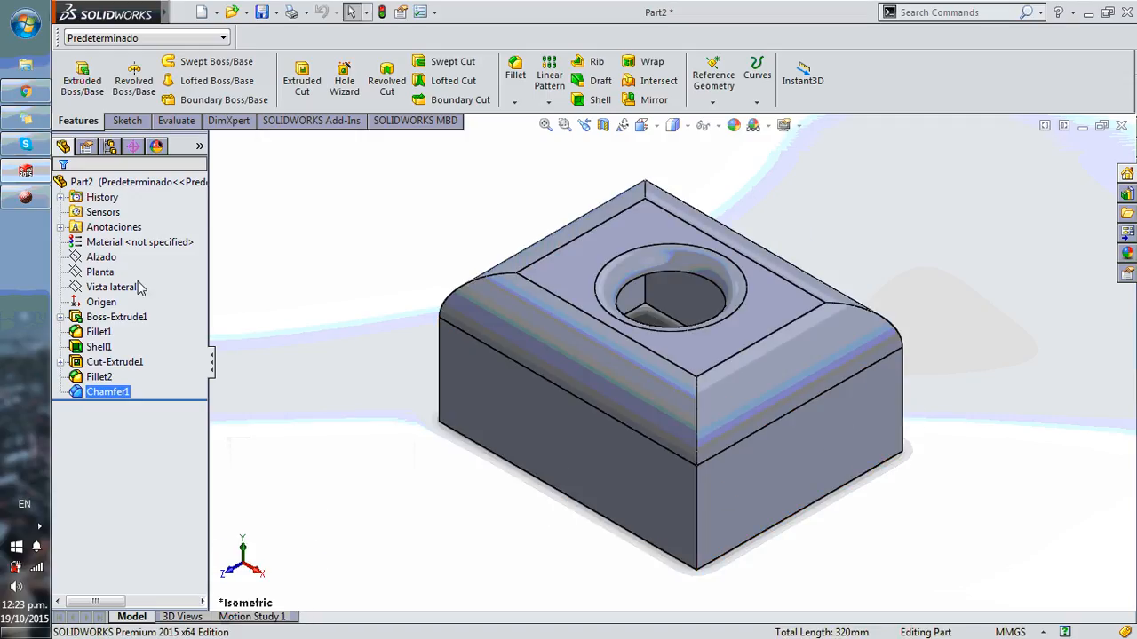
Compare the Balsa and Oak properties in the Woods library, and apply the Pine material to the part
right_click(129, 243)
click(182, 252)
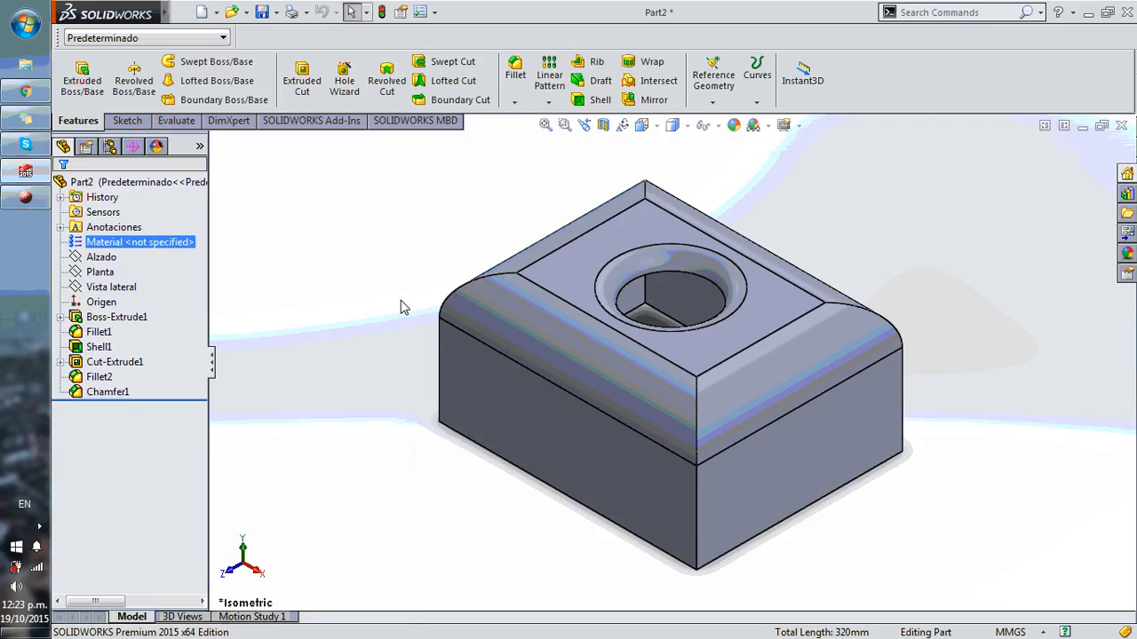
click(298, 123)
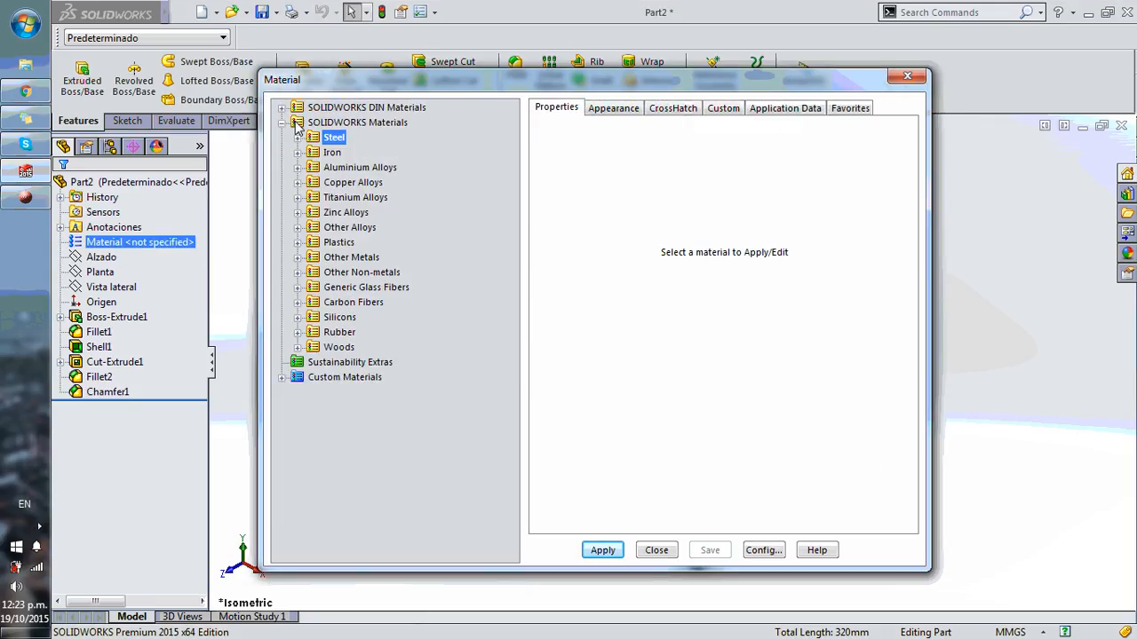
double_click(336, 347)
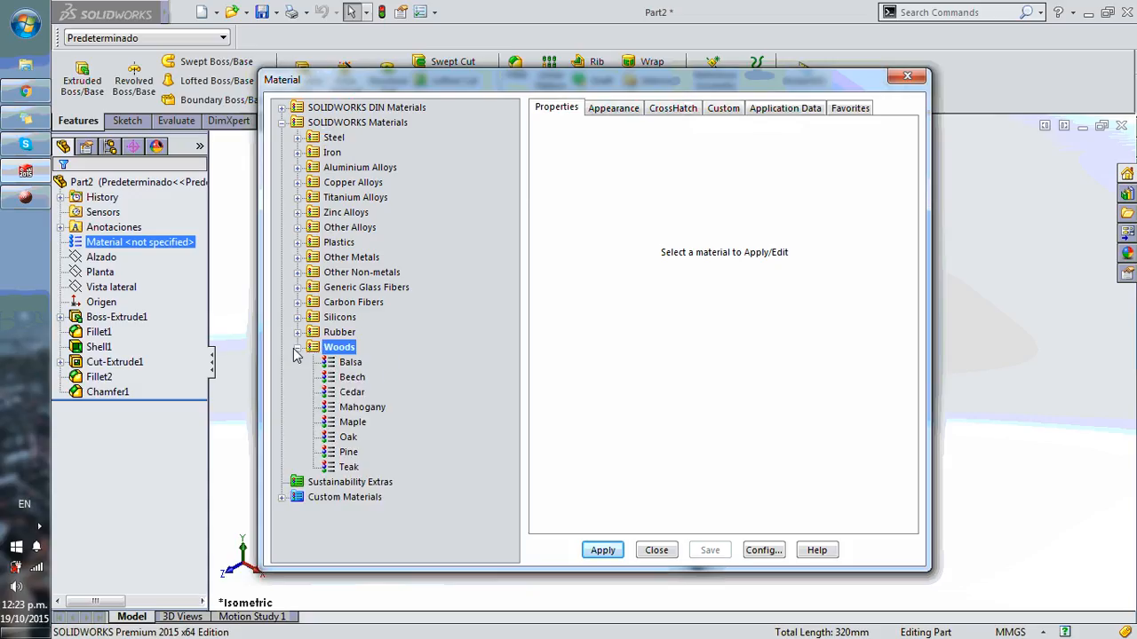
click(350, 362)
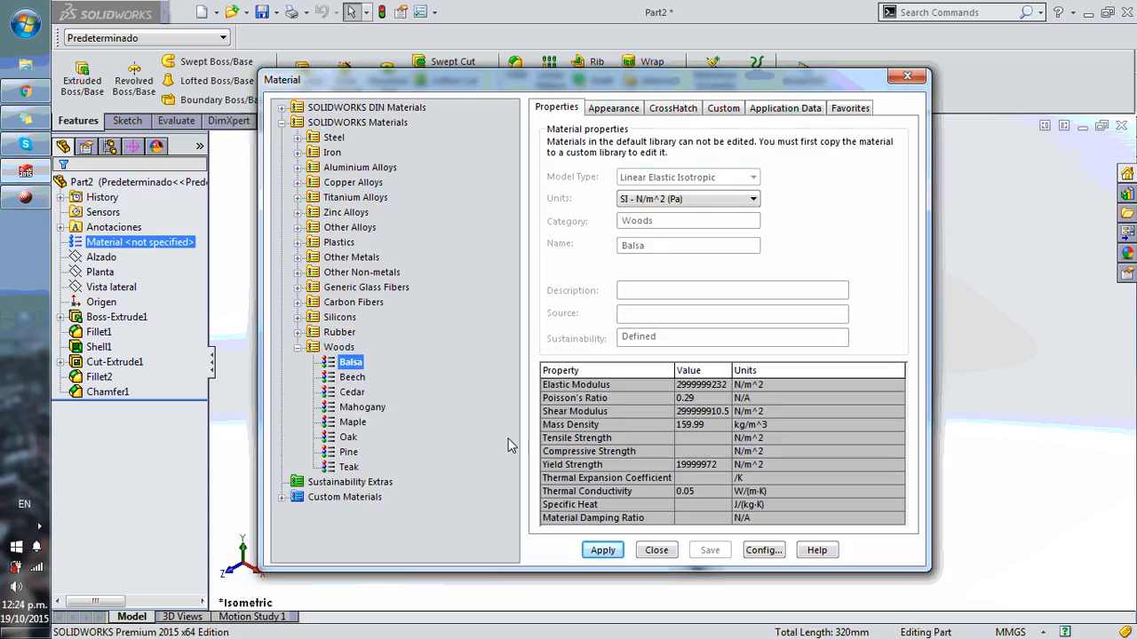
click(347, 438)
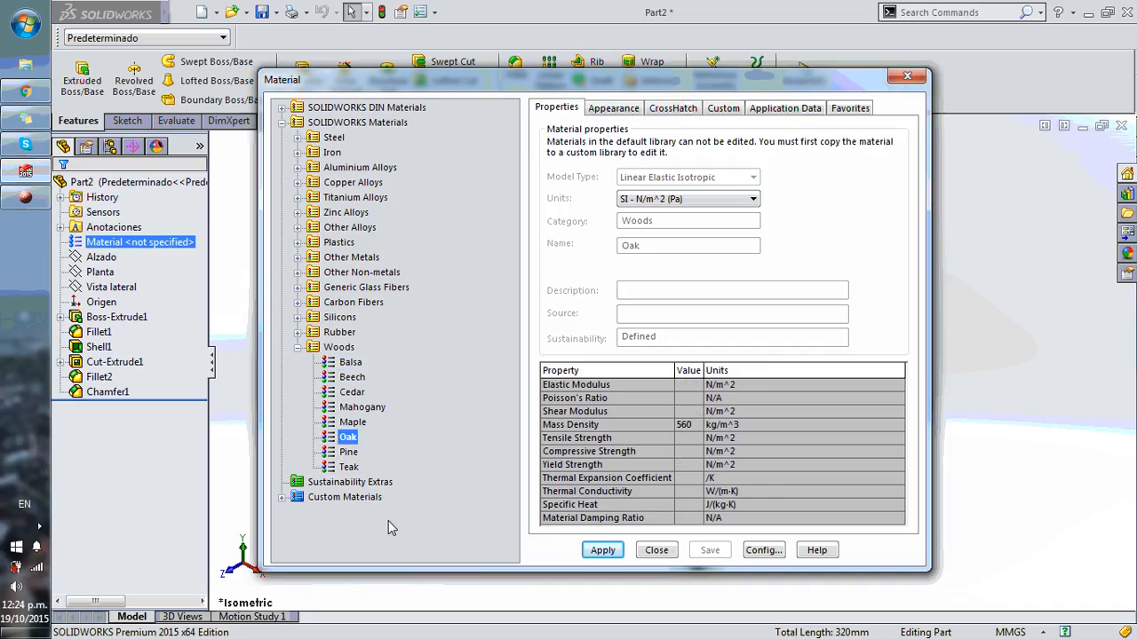
click(355, 455)
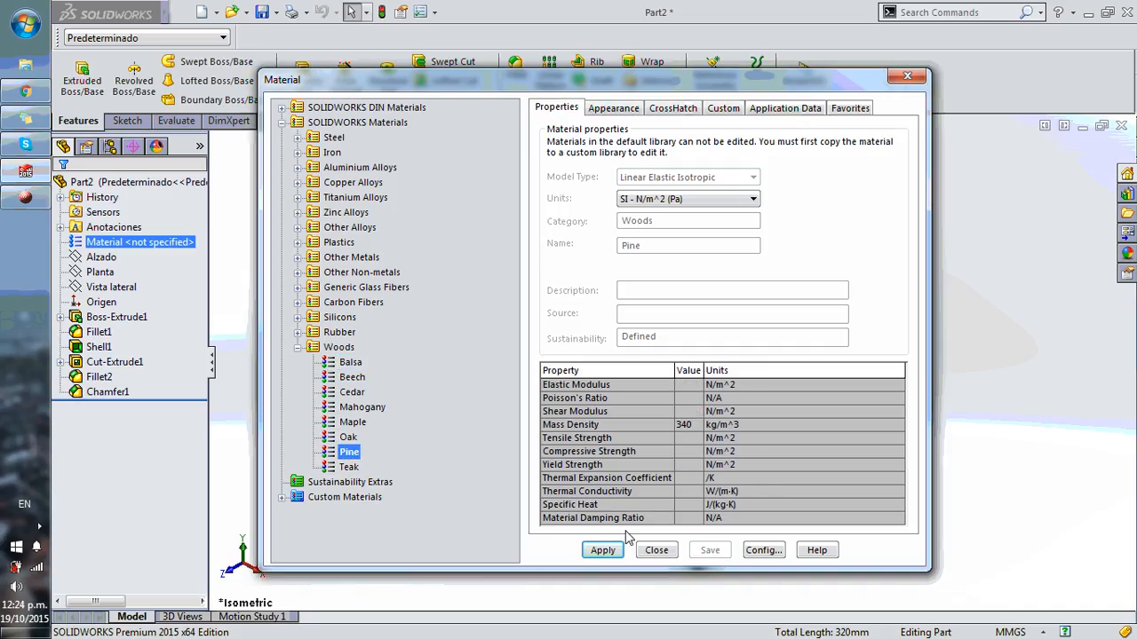
click(602, 551)
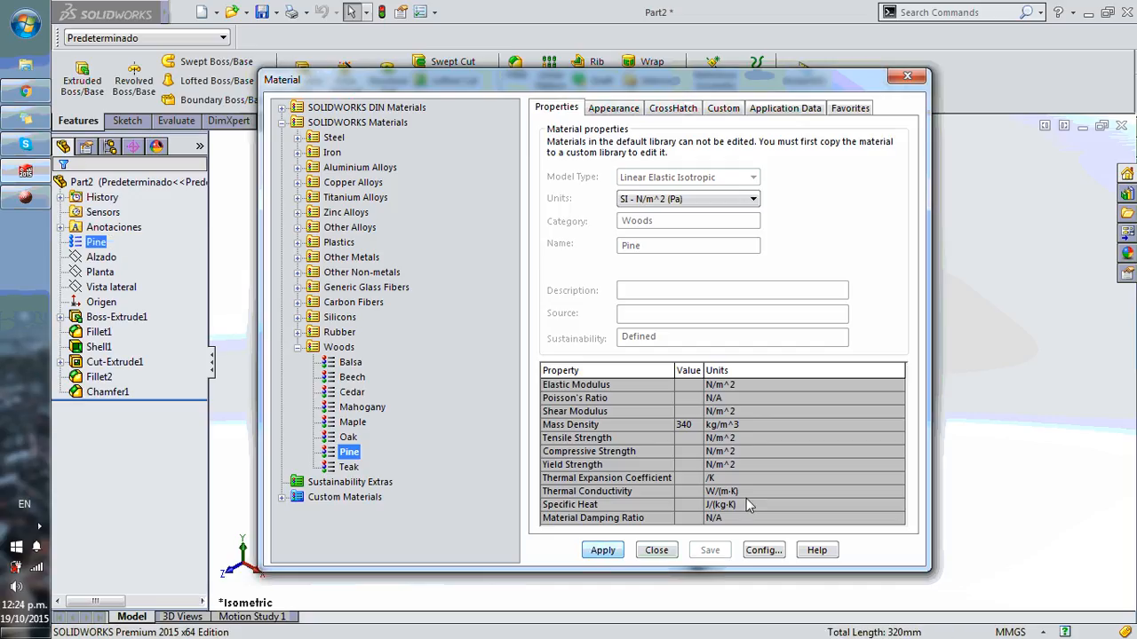
click(656, 551)
scroll(888, 456, up, 3)
scroll(716, 341, down, 5)
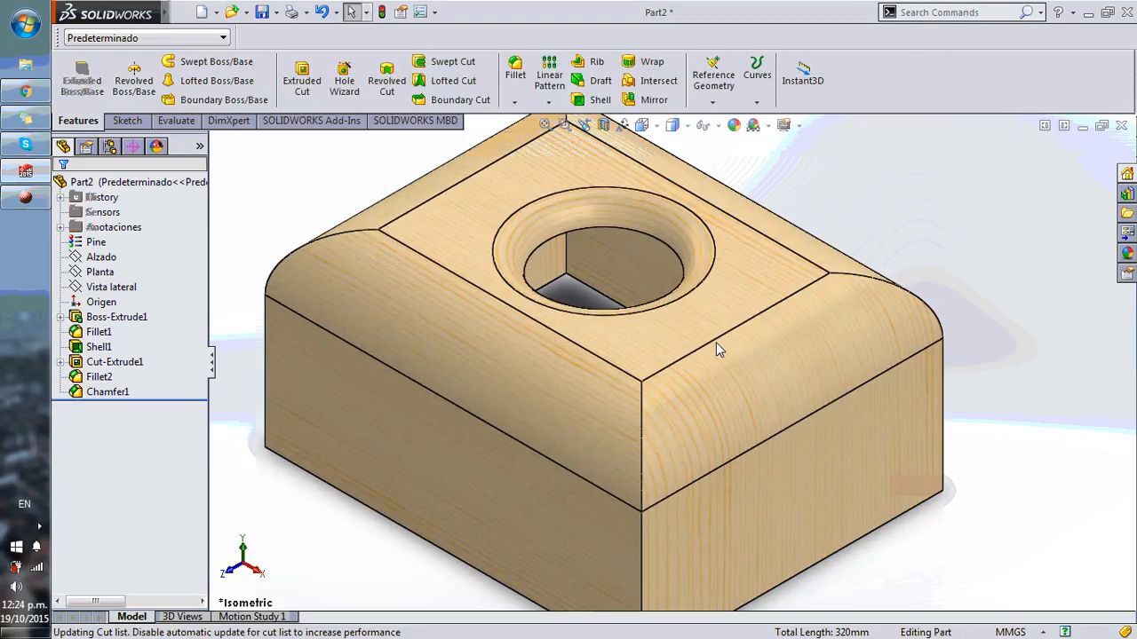
scroll(692, 349, up, 3)
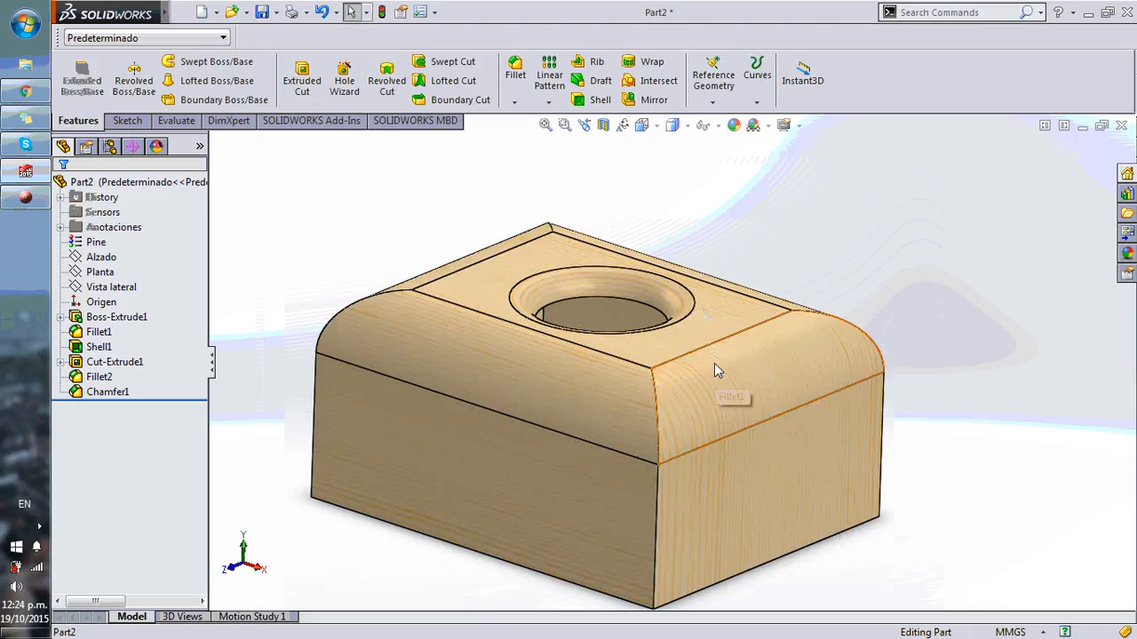
scroll(714, 392, up, 2)
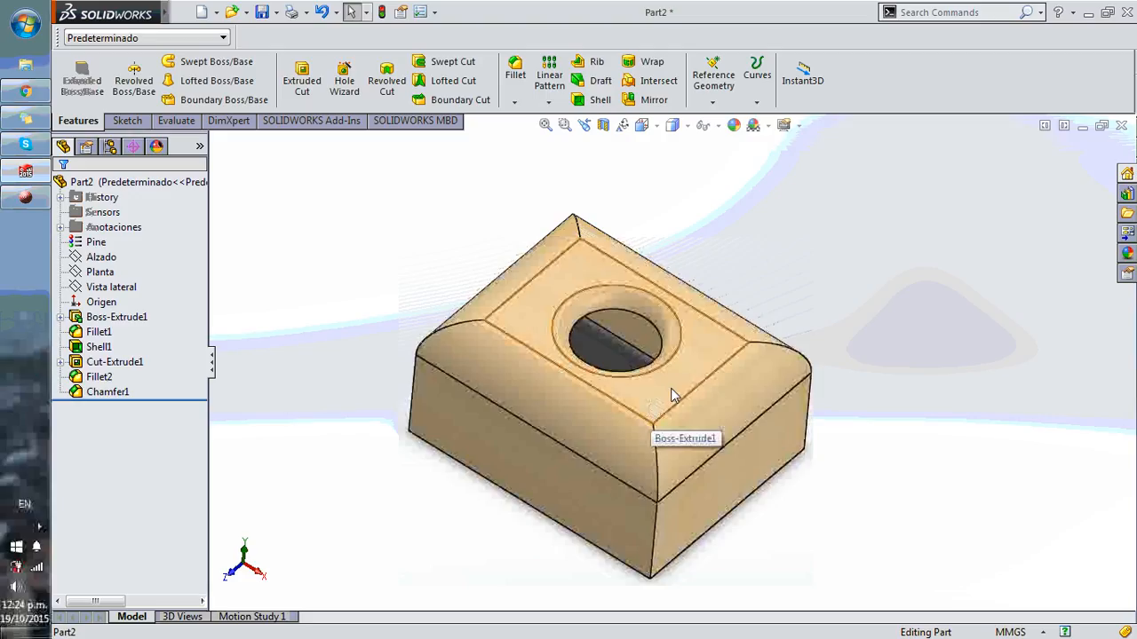
Start a new configuration of the part and name it "Configuracion 2"
click(92, 182)
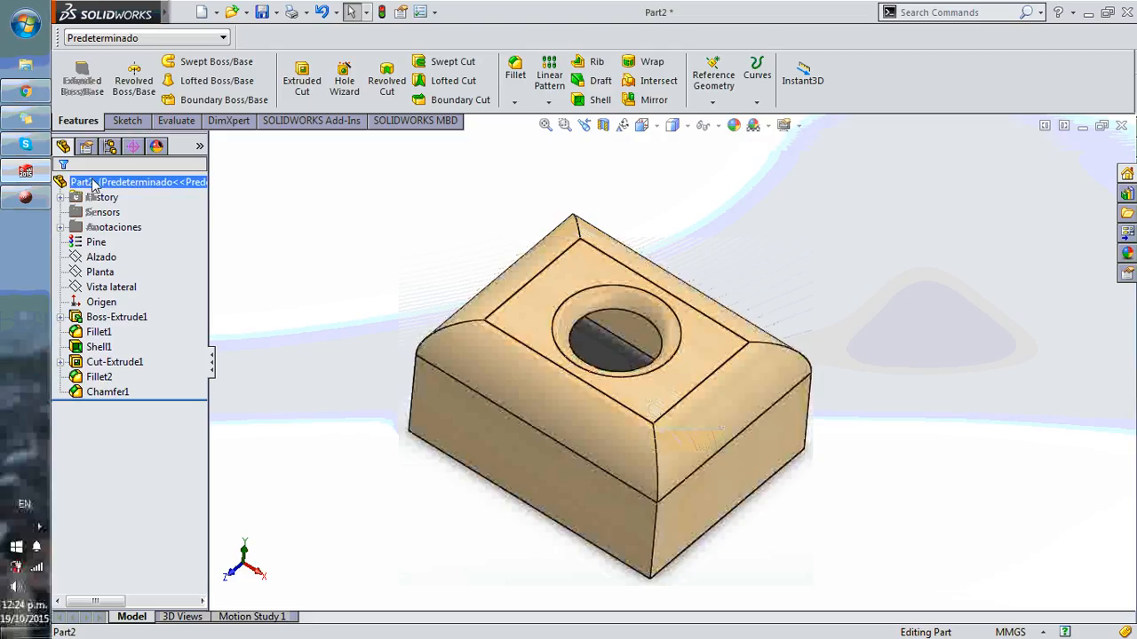
click(85, 147)
click(110, 148)
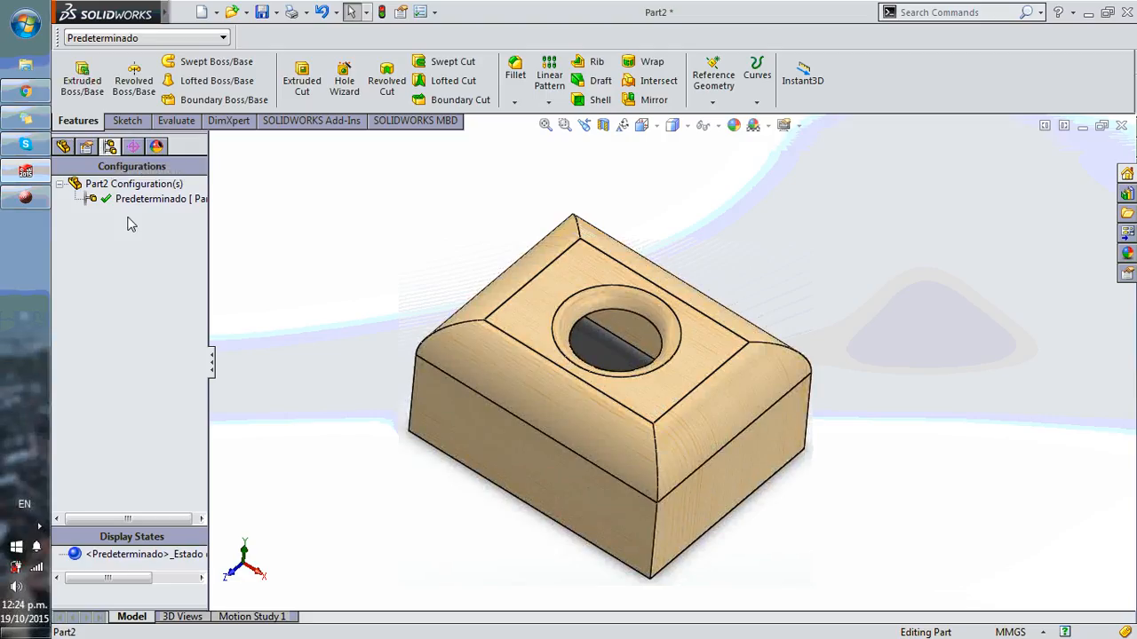
right_click(126, 184)
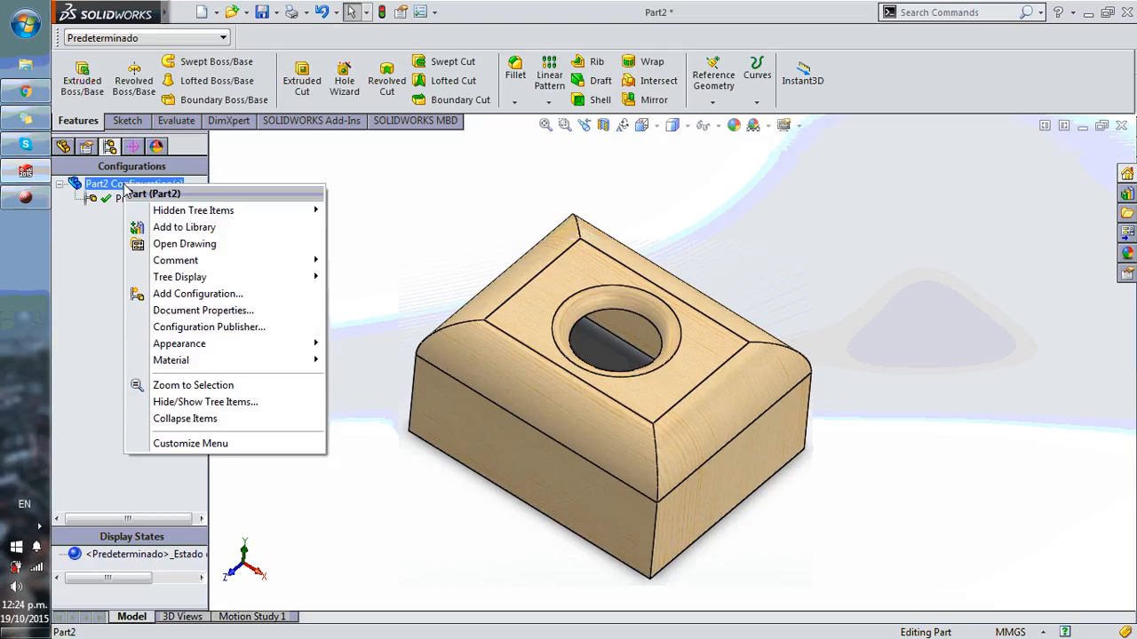
mouse_move(245, 265)
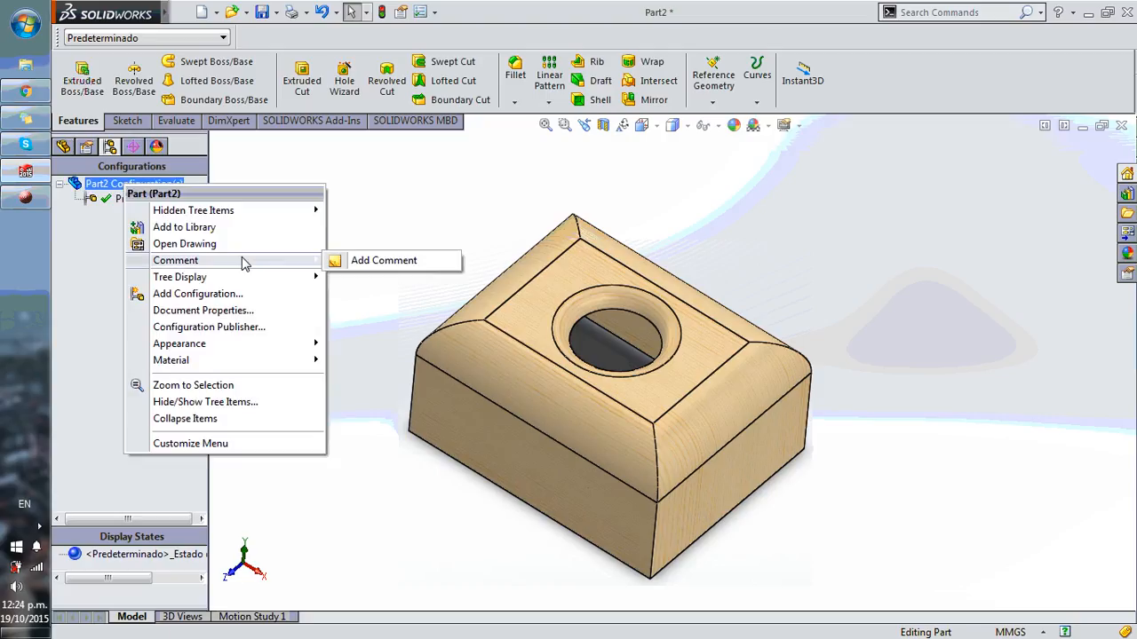
click(242, 294)
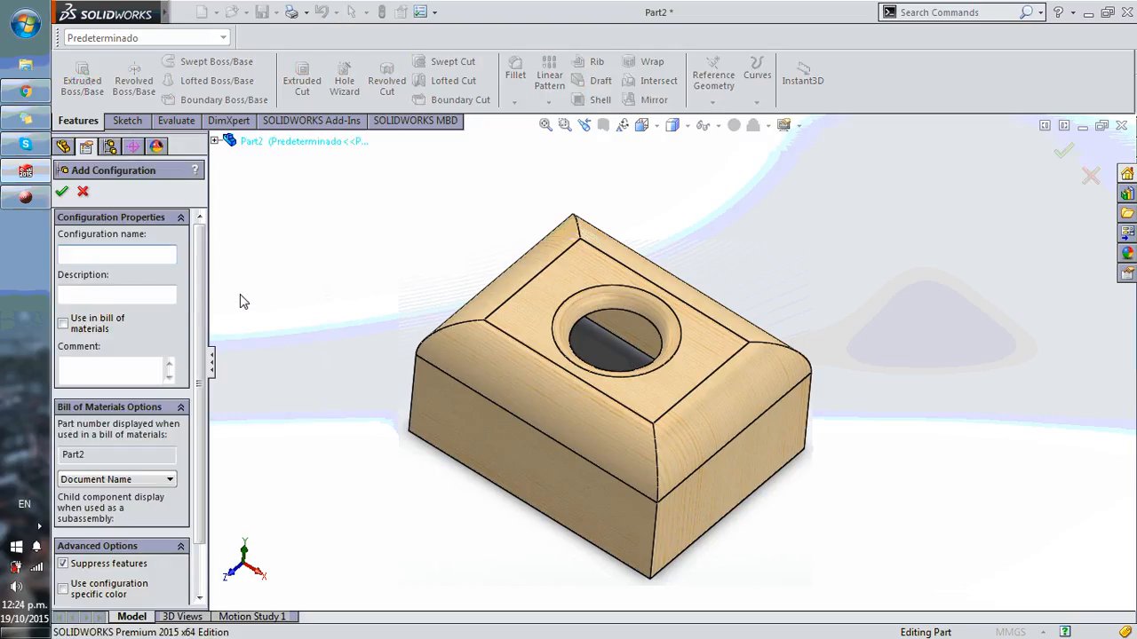
text(Configuracion 2)
Review the new configuration's options, create it, and decline linking display states to configurations
scroll(191, 399, down, 2)
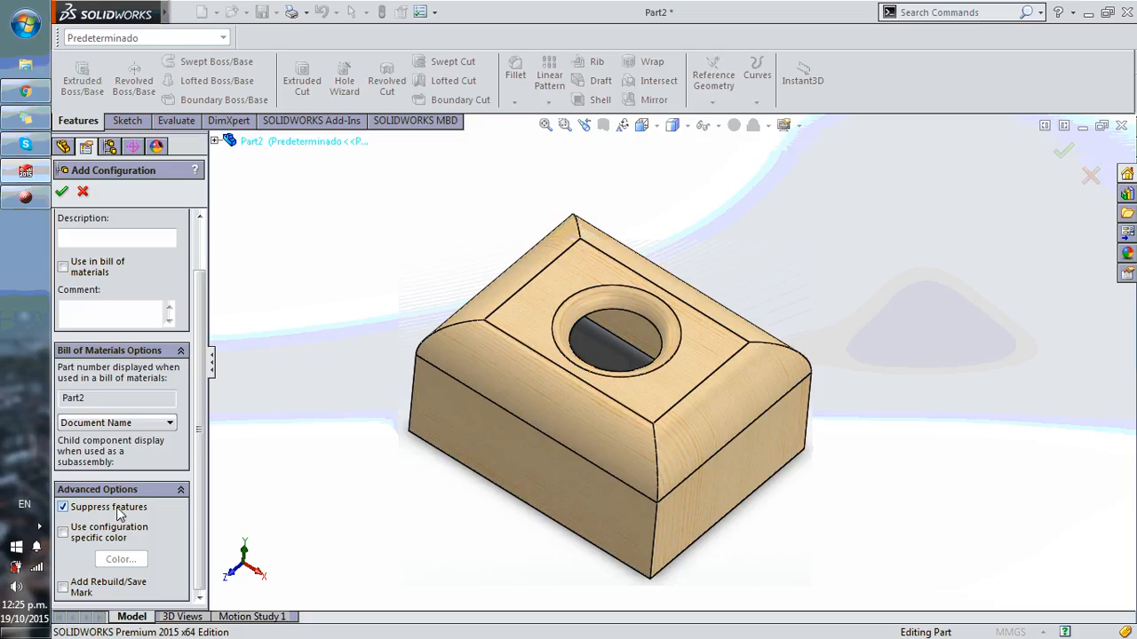
scroll(197, 409, up, 2)
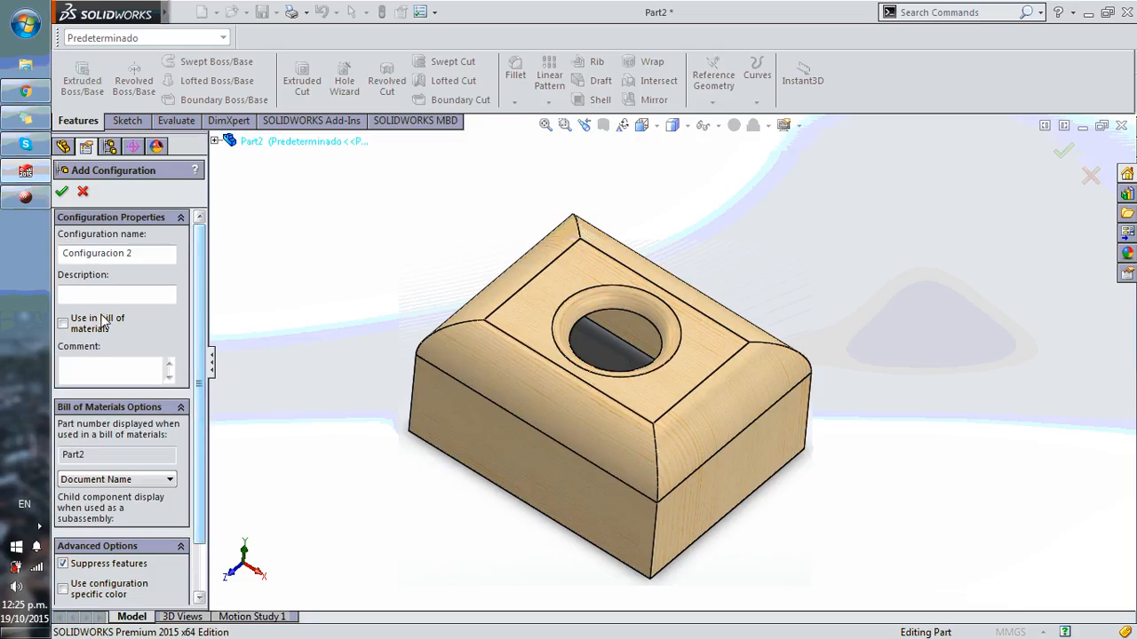
scroll(200, 279, down, 2)
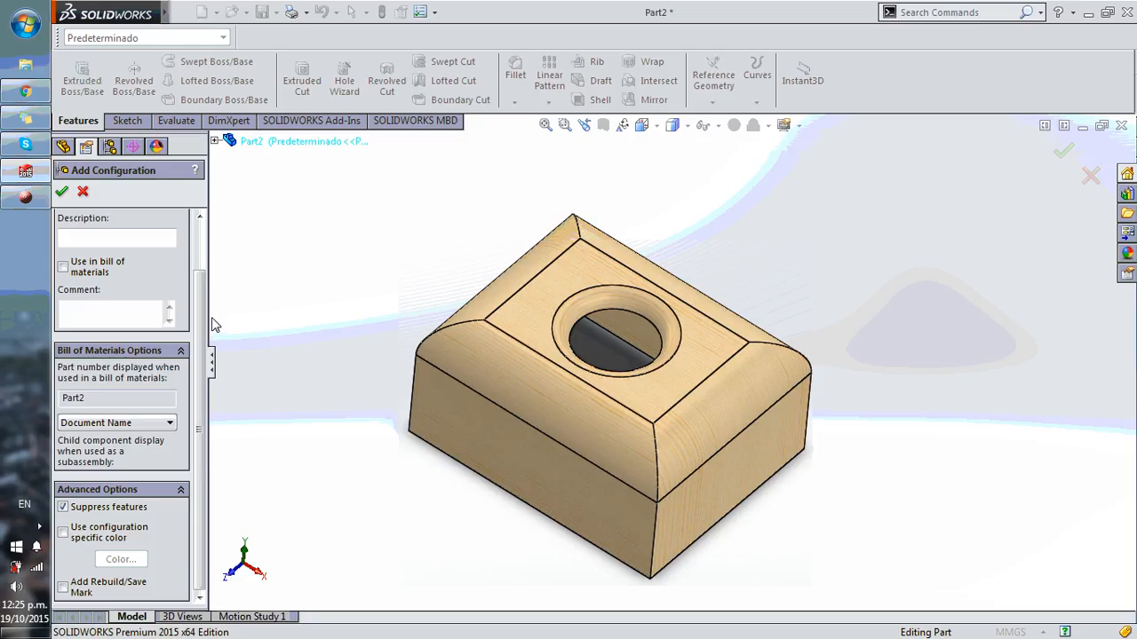
scroll(210, 325, up, 2)
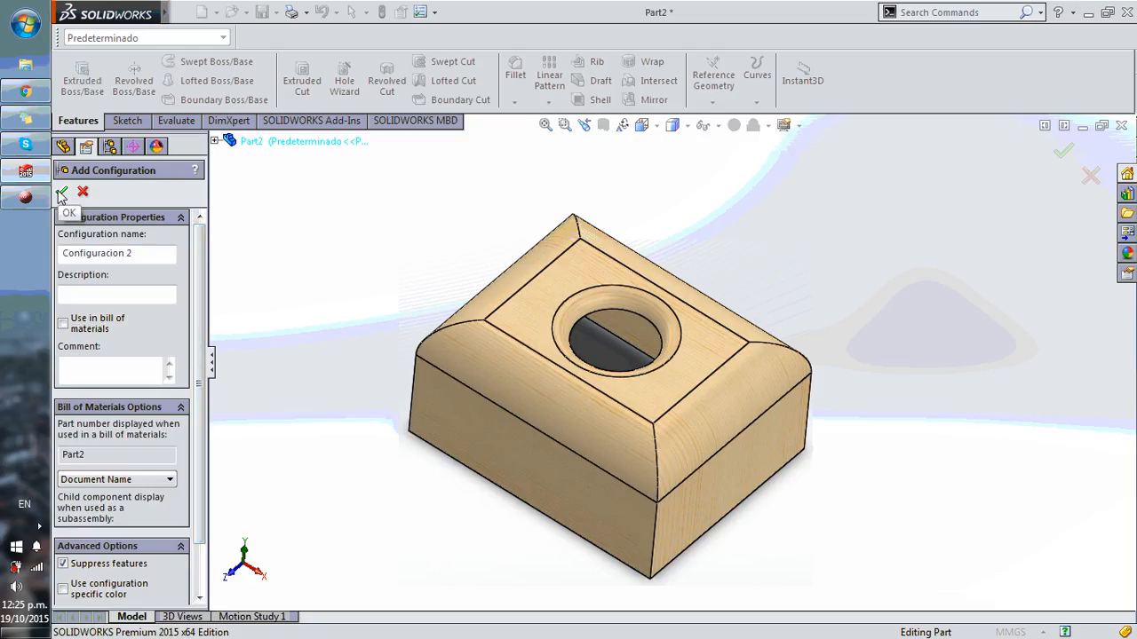
click(62, 193)
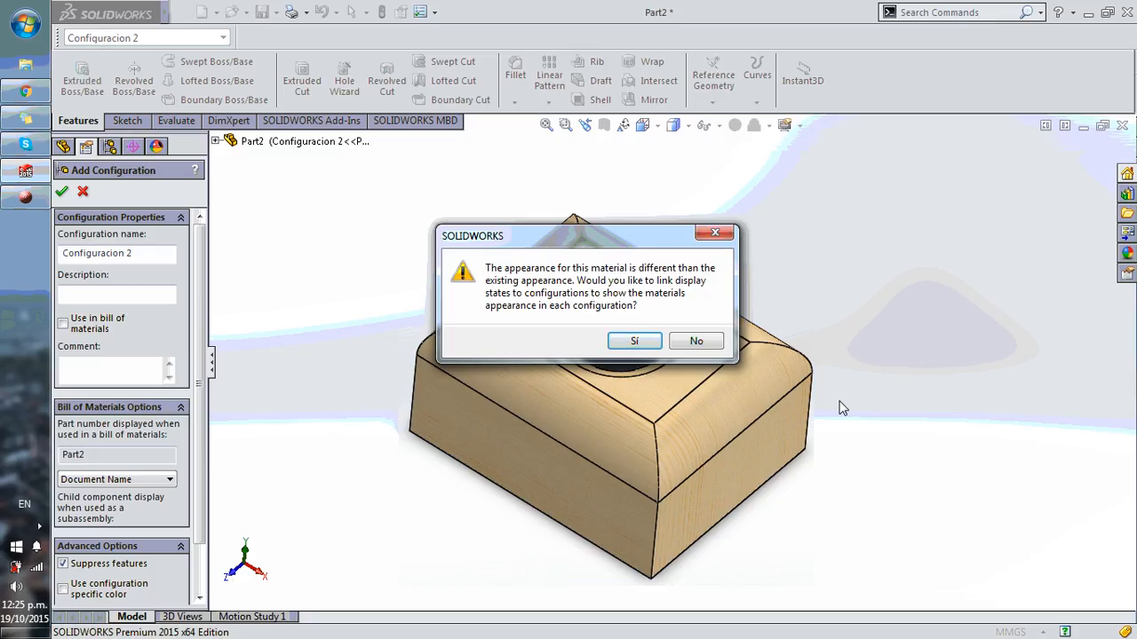
click(696, 341)
Switch between the Predeterminado and Configuracion 2 configurations, ending on Predeterminado, and return to the feature tree
click(147, 221)
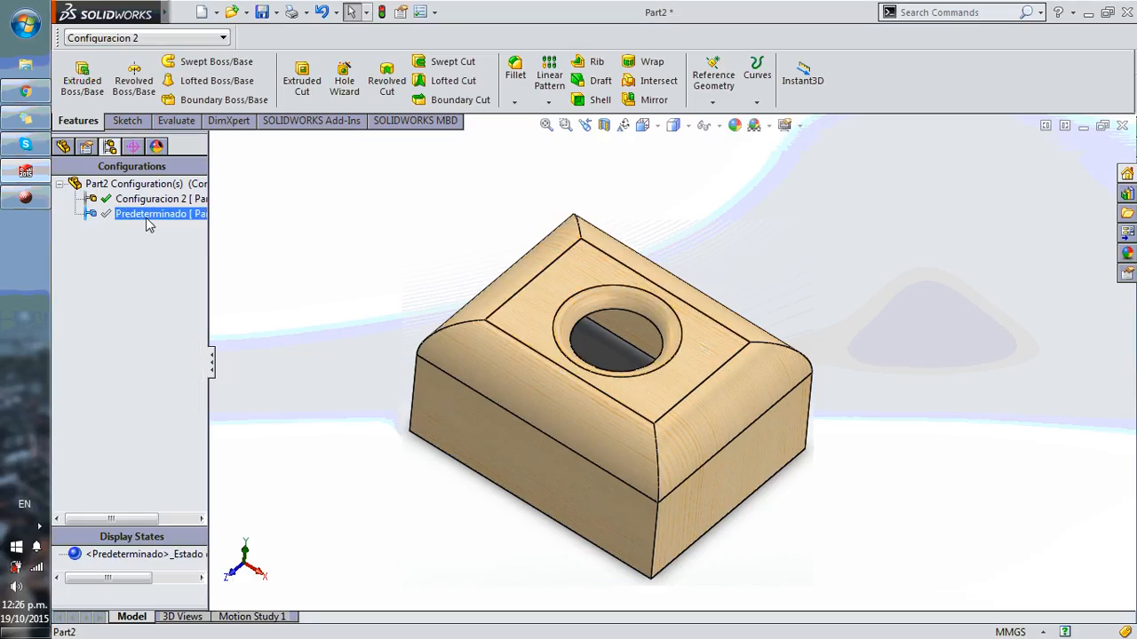
double_click(90, 213)
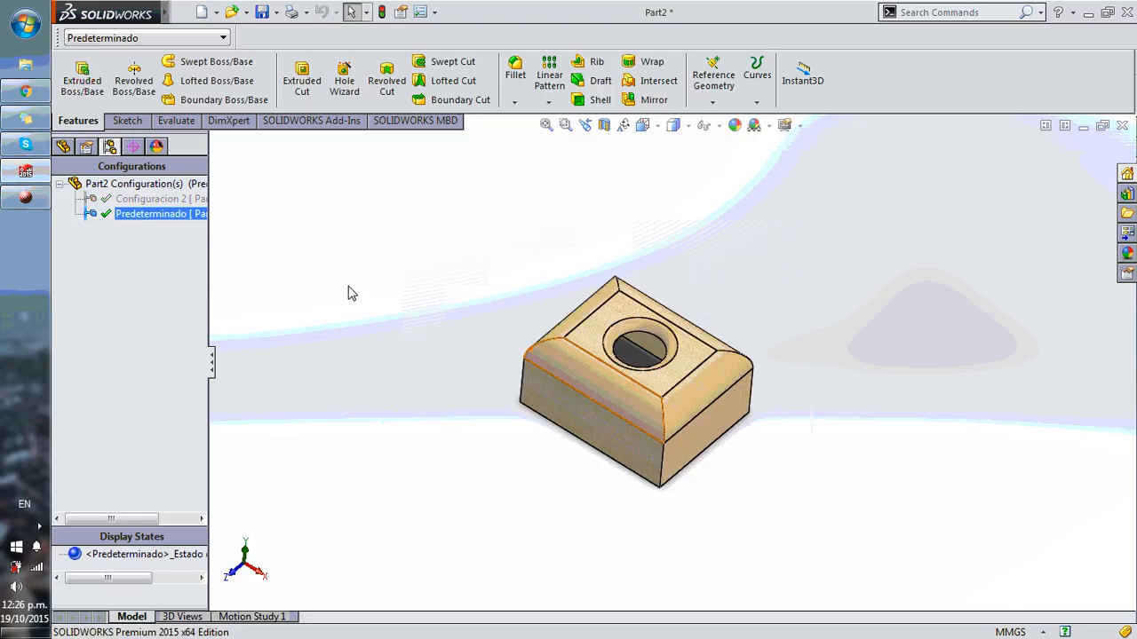
double_click(147, 199)
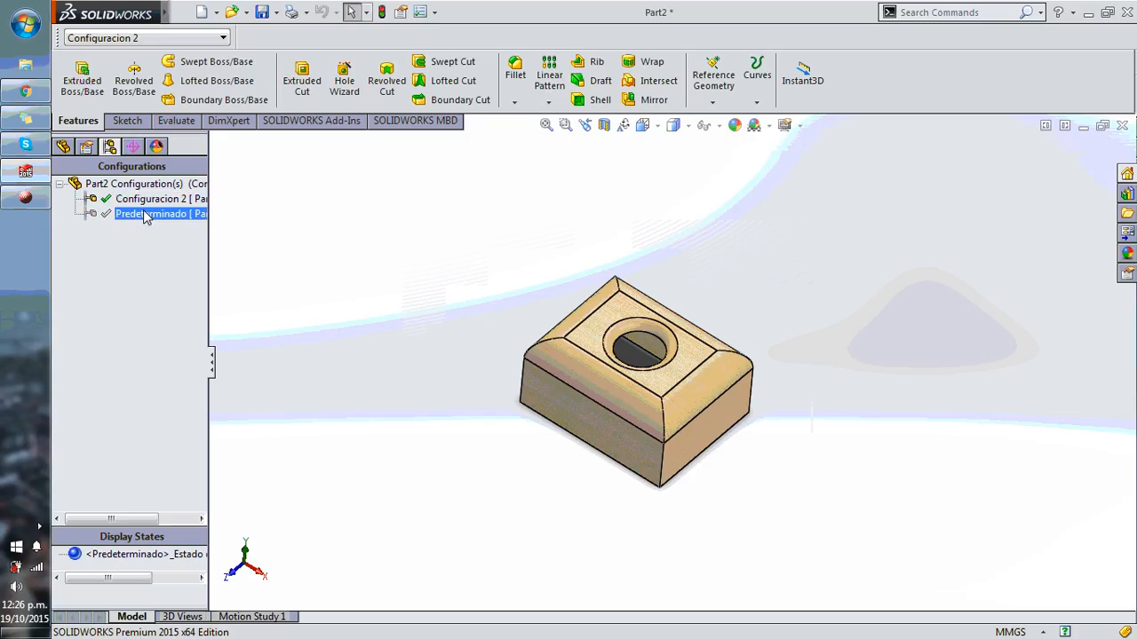
double_click(143, 212)
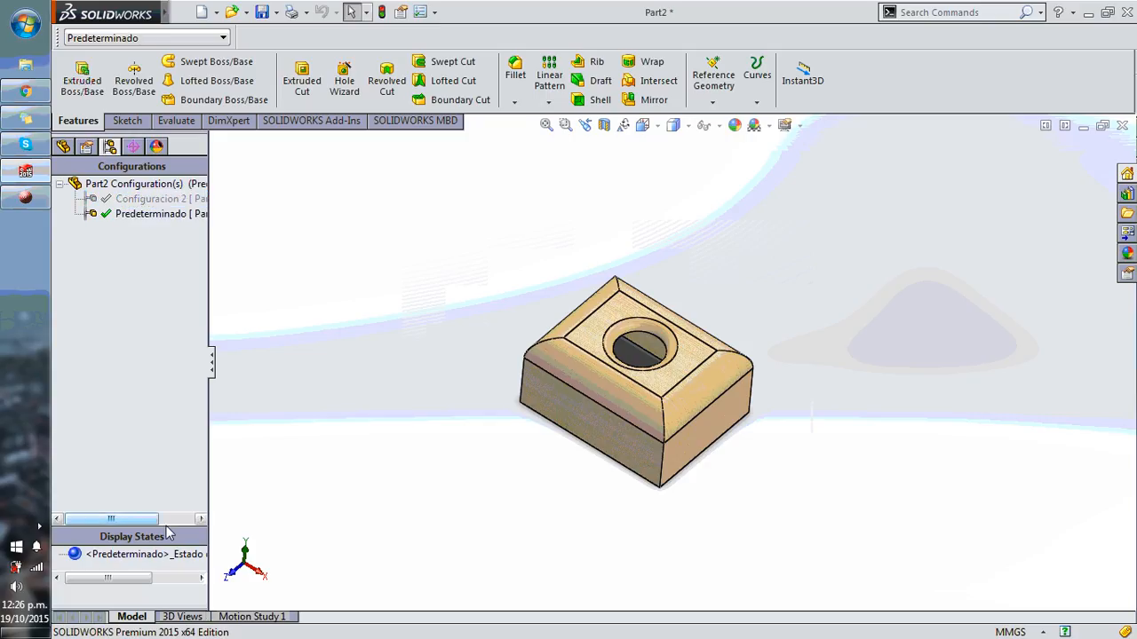
drag(169, 531, 175, 437)
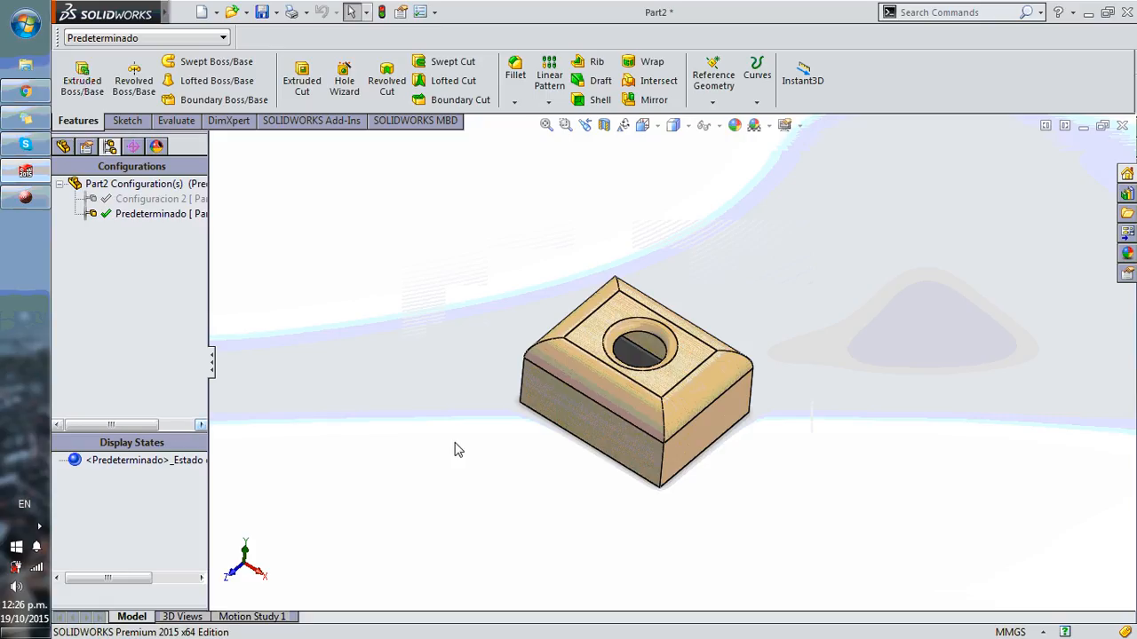
click(64, 147)
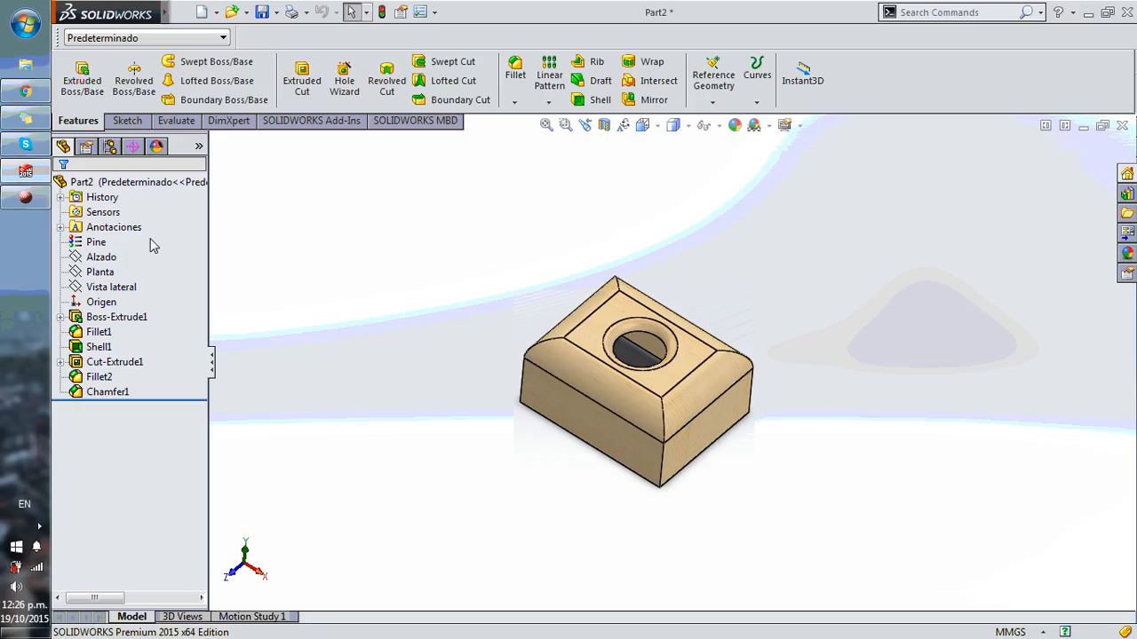
click(101, 246)
click(111, 227)
click(60, 227)
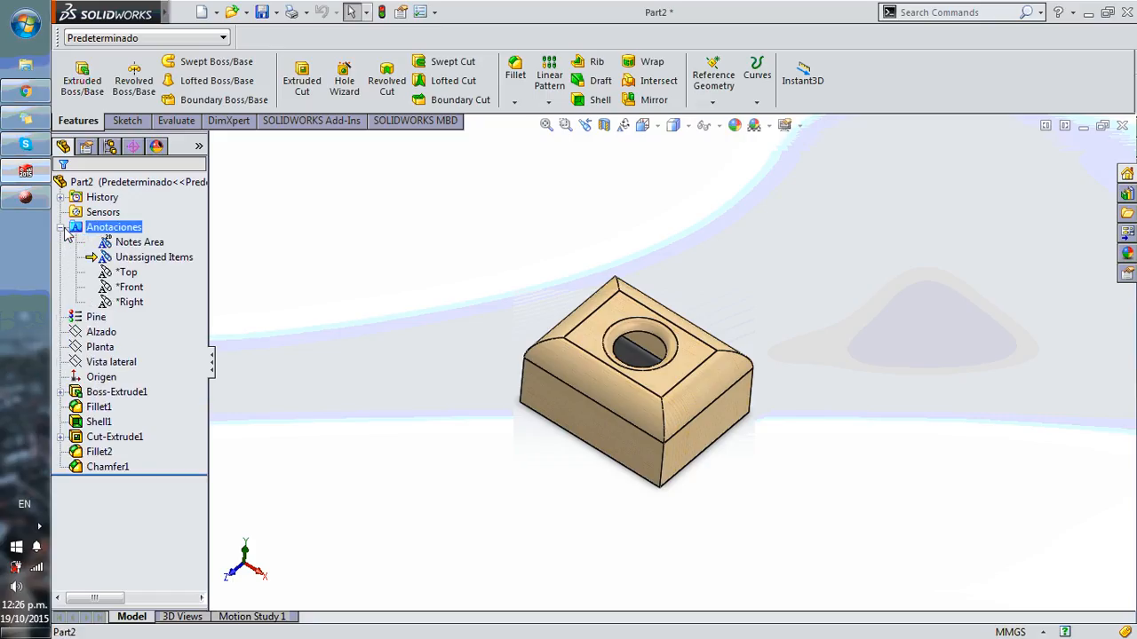
click(60, 228)
click(133, 317)
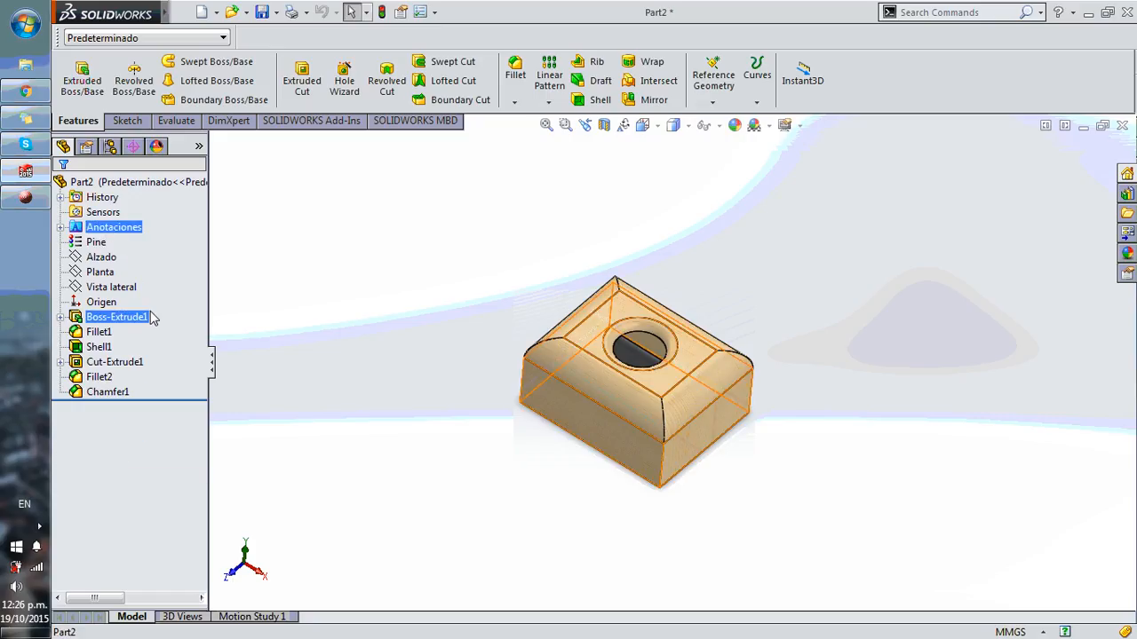
right_click(95, 239)
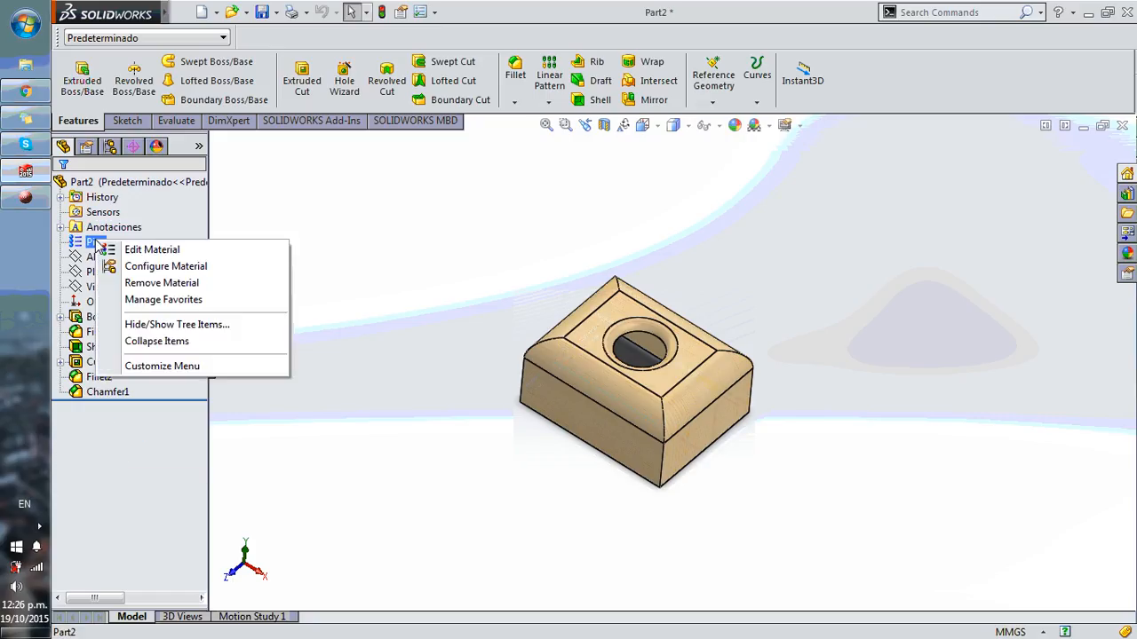
click(487, 214)
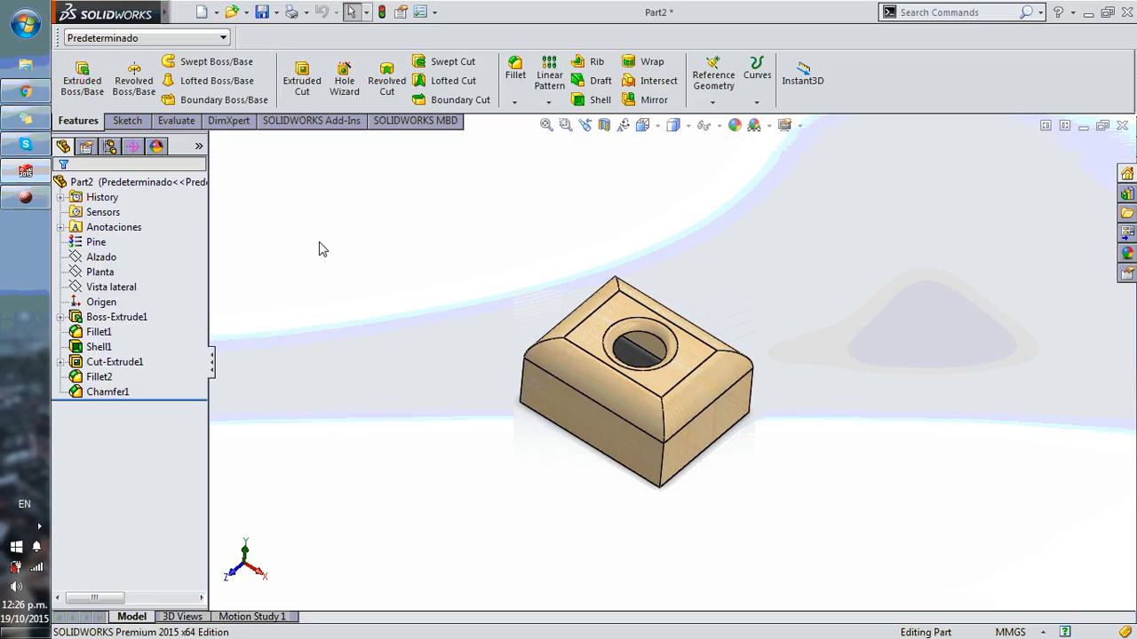
right_click(94, 241)
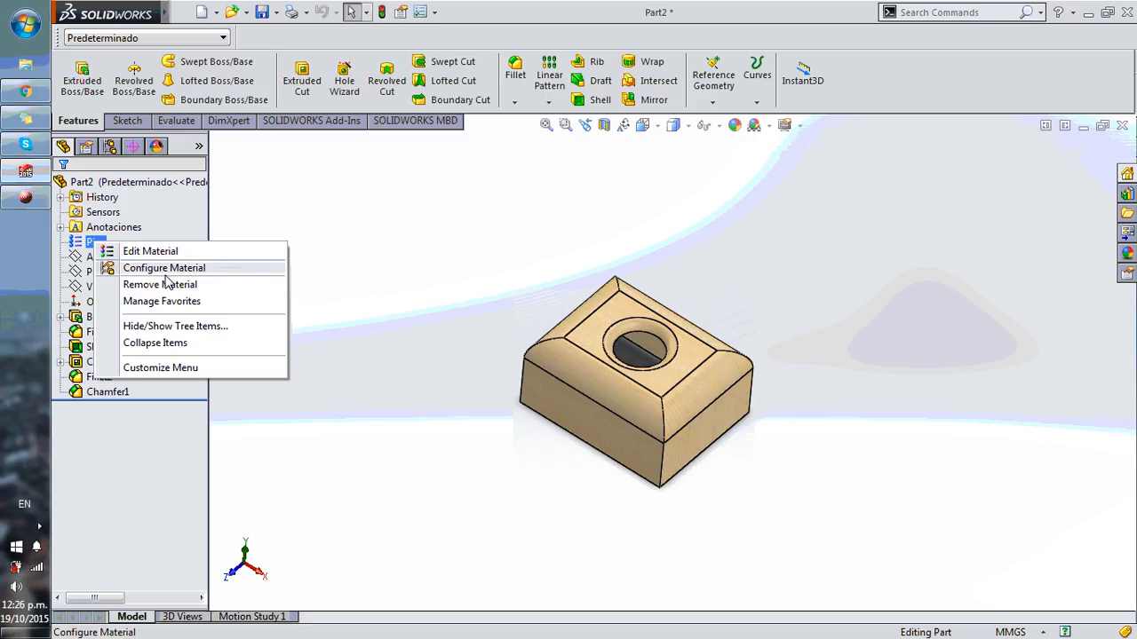
click(337, 215)
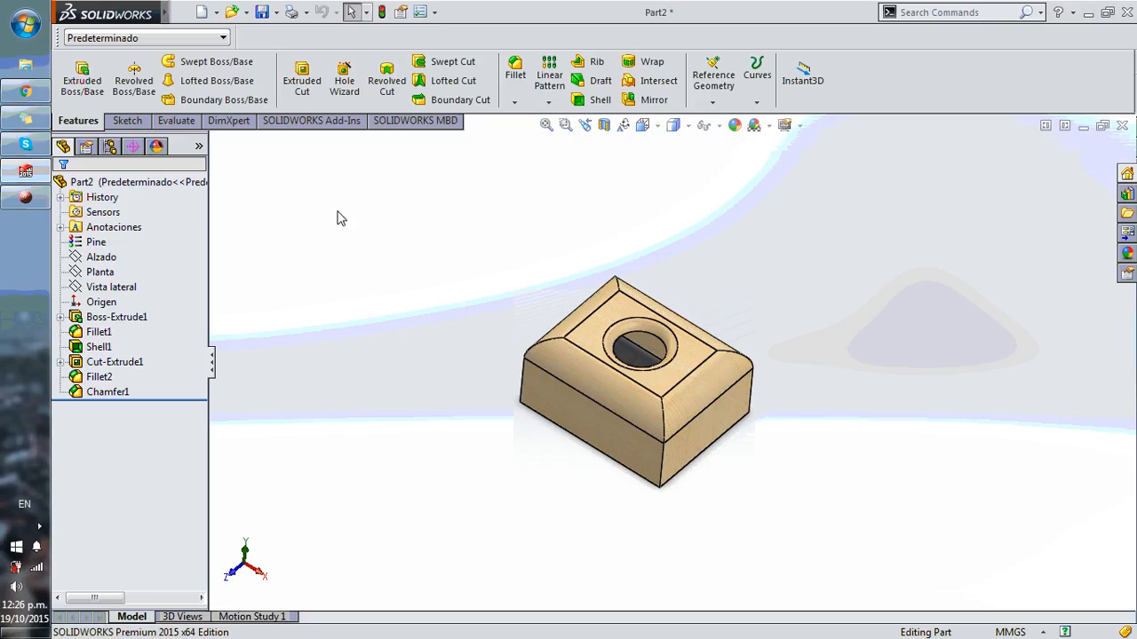
Open the material configuration table for the part and save its table view under the name "Material"
click(92, 246)
right_click(95, 243)
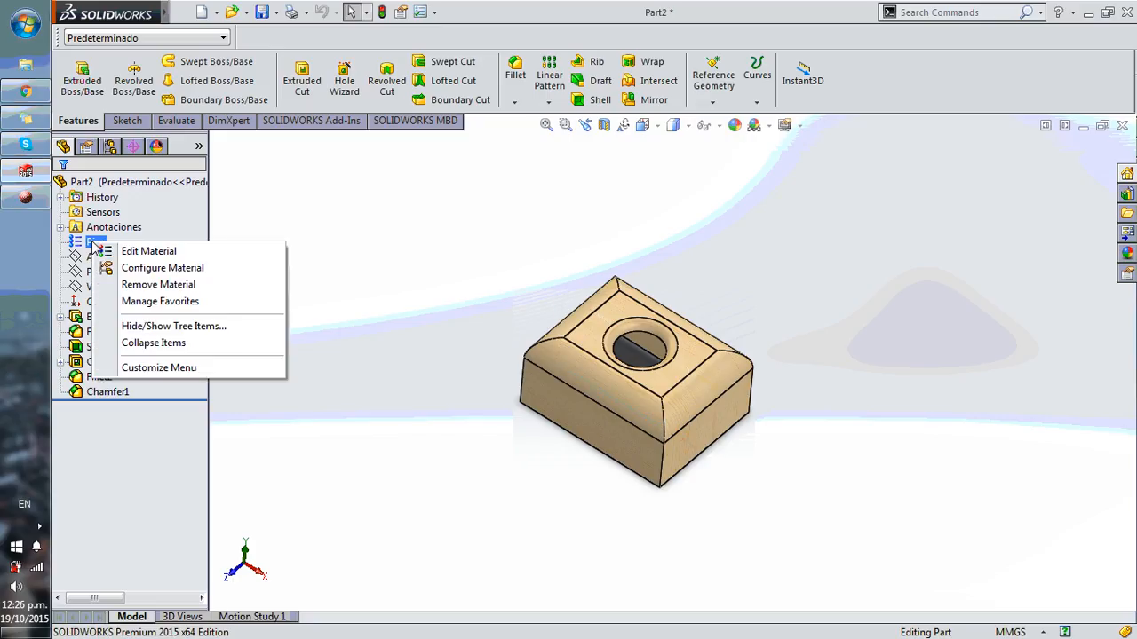
click(236, 268)
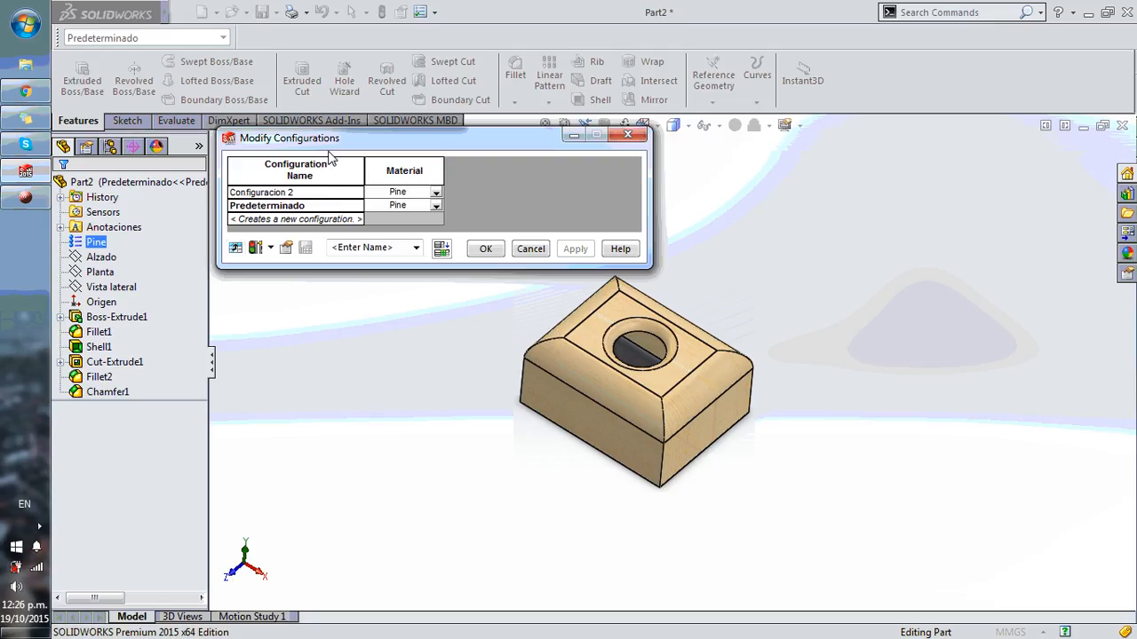
drag(353, 147, 487, 210)
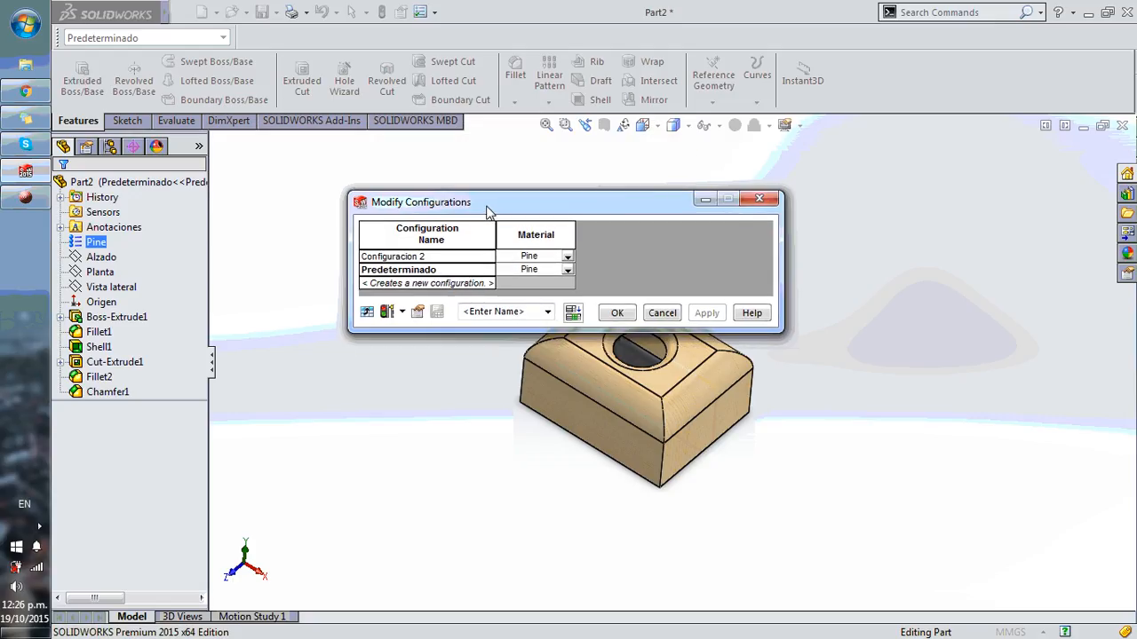
click(569, 256)
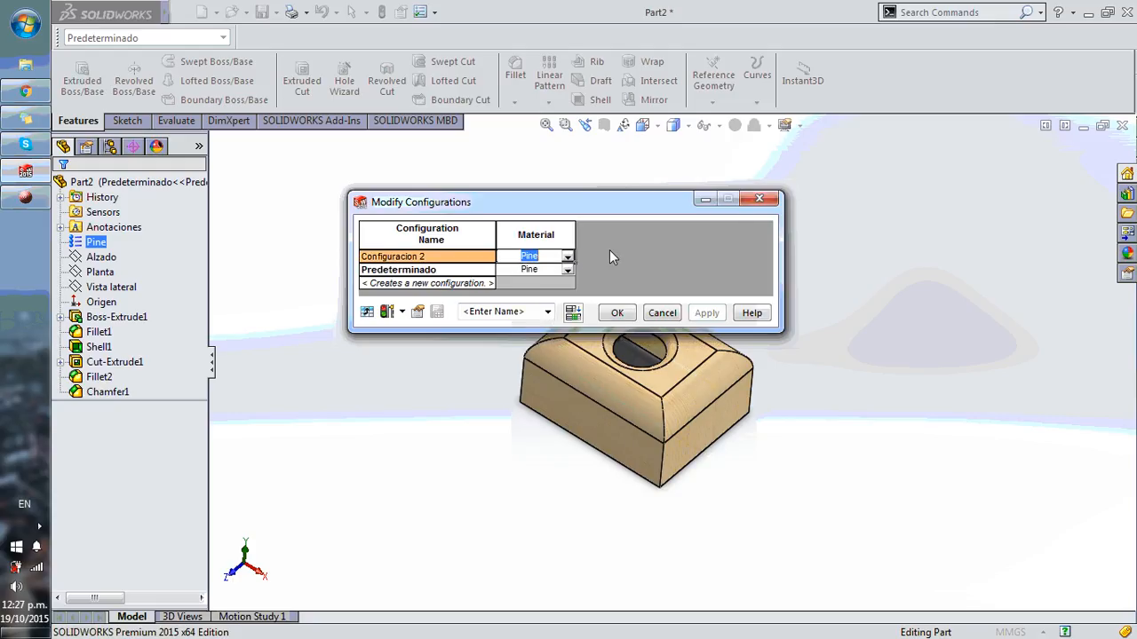
click(529, 311)
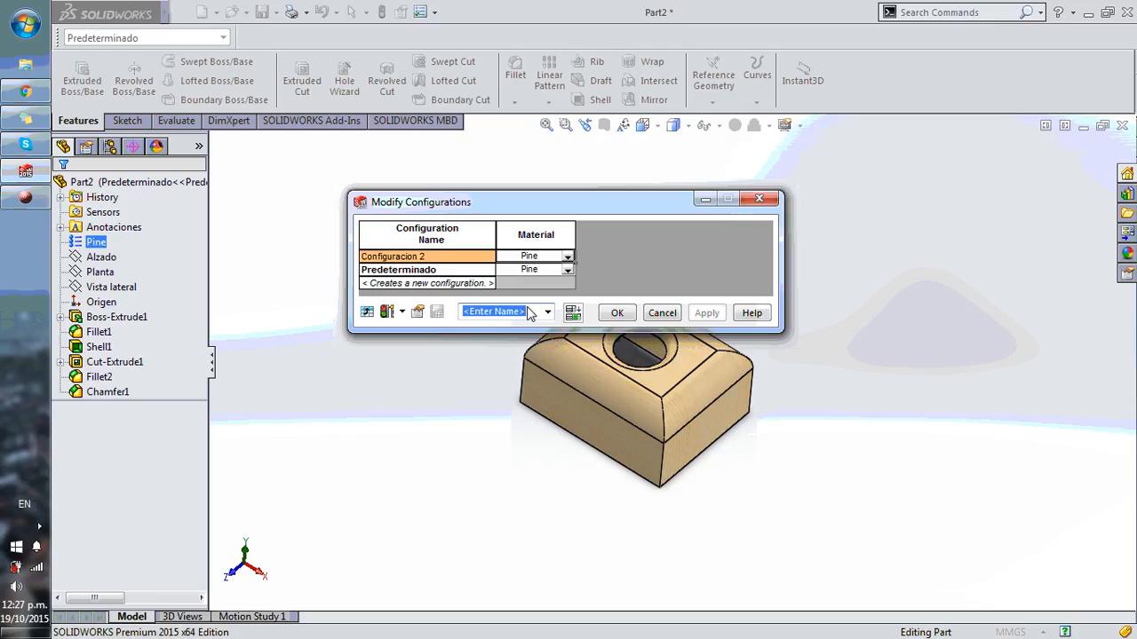
text(Mati)
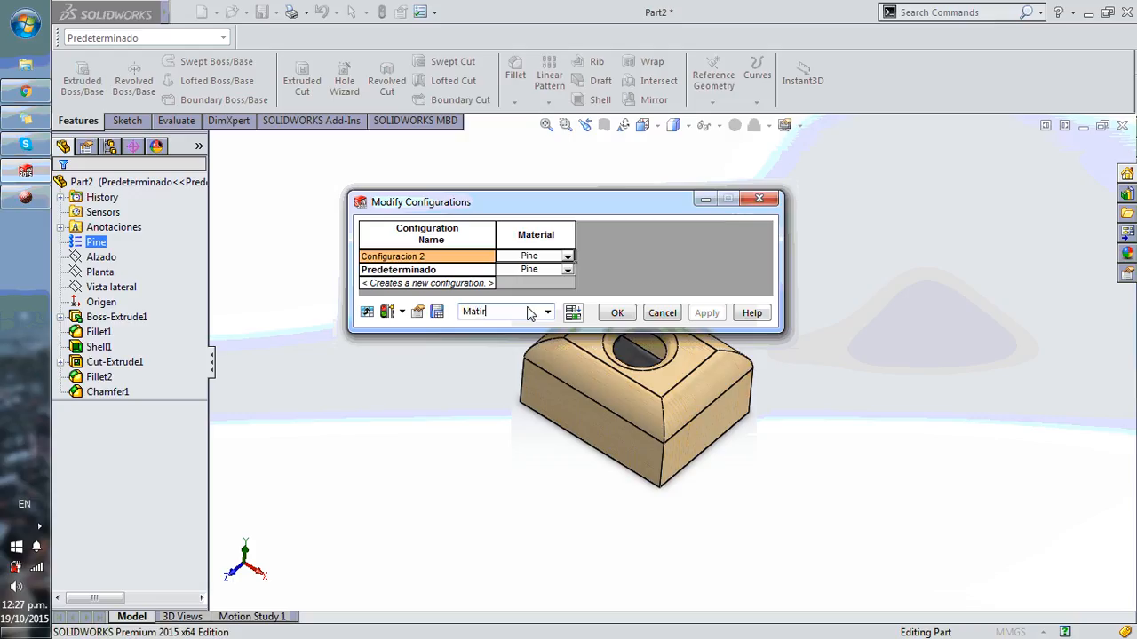
key(BackSpace)
text(erial)
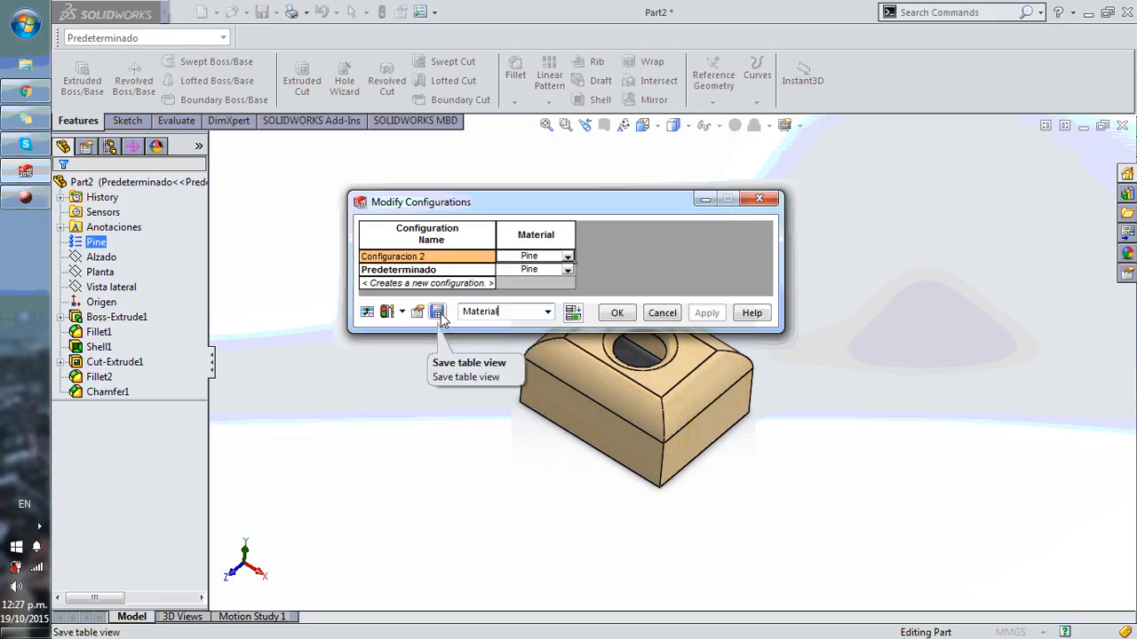
click(438, 312)
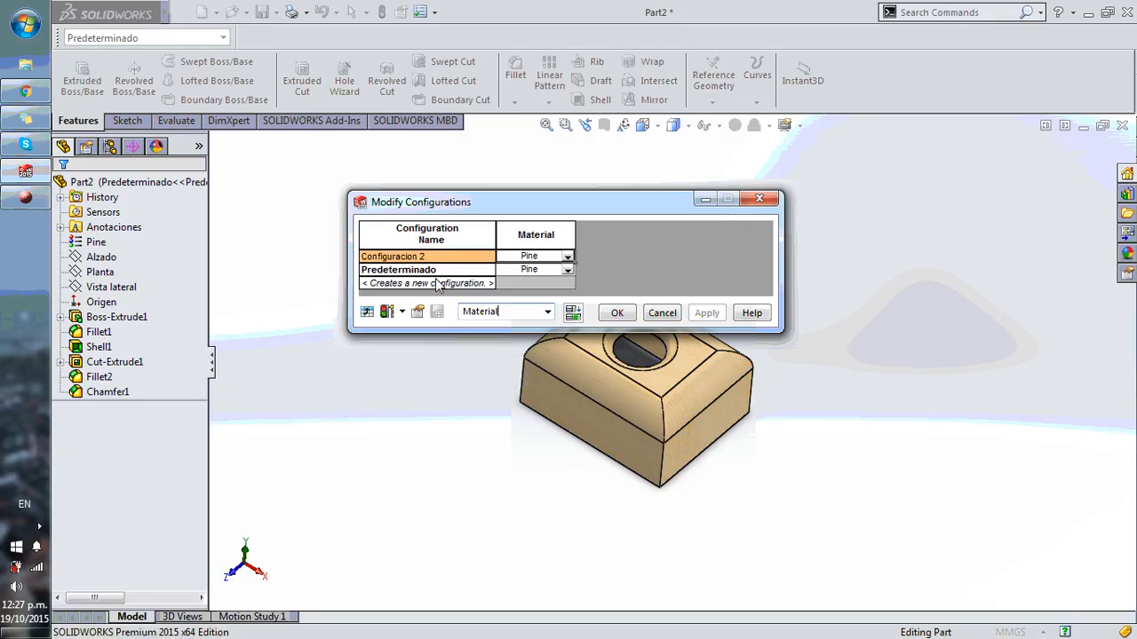
Assign Oak from the Woods library to Configuracion 2 in the material table and accept the table
click(567, 256)
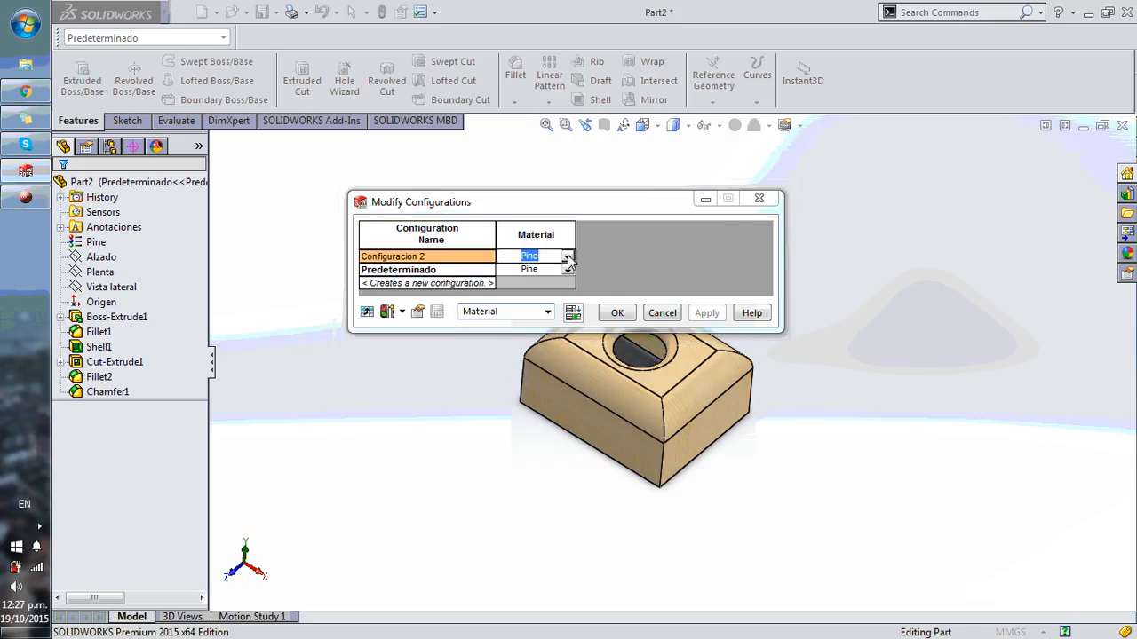
click(658, 261)
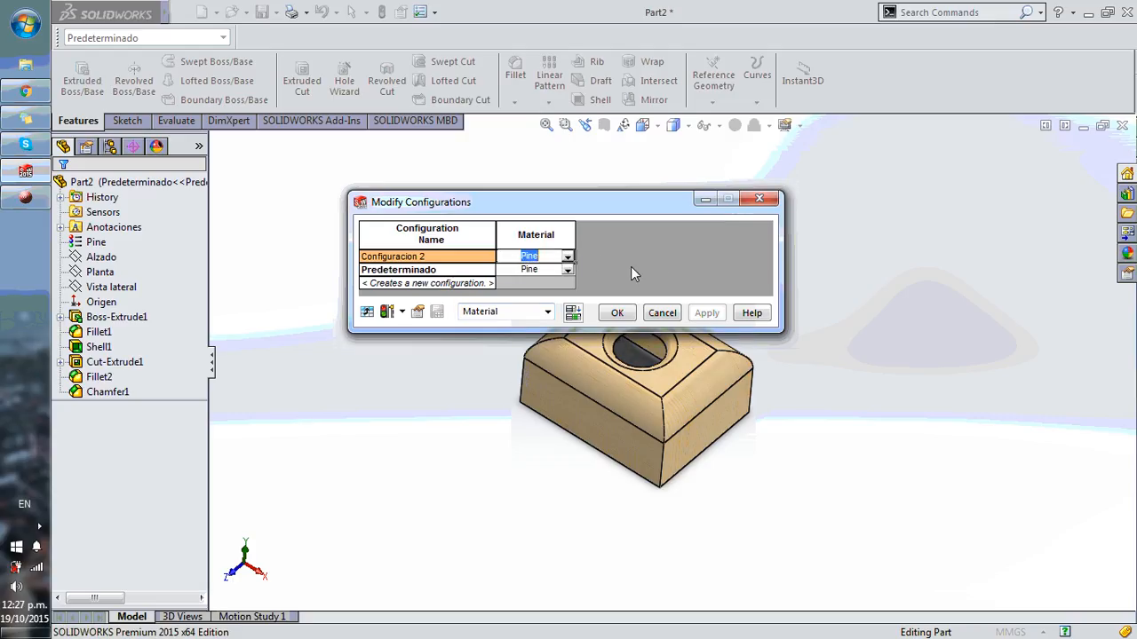
click(567, 256)
click(551, 269)
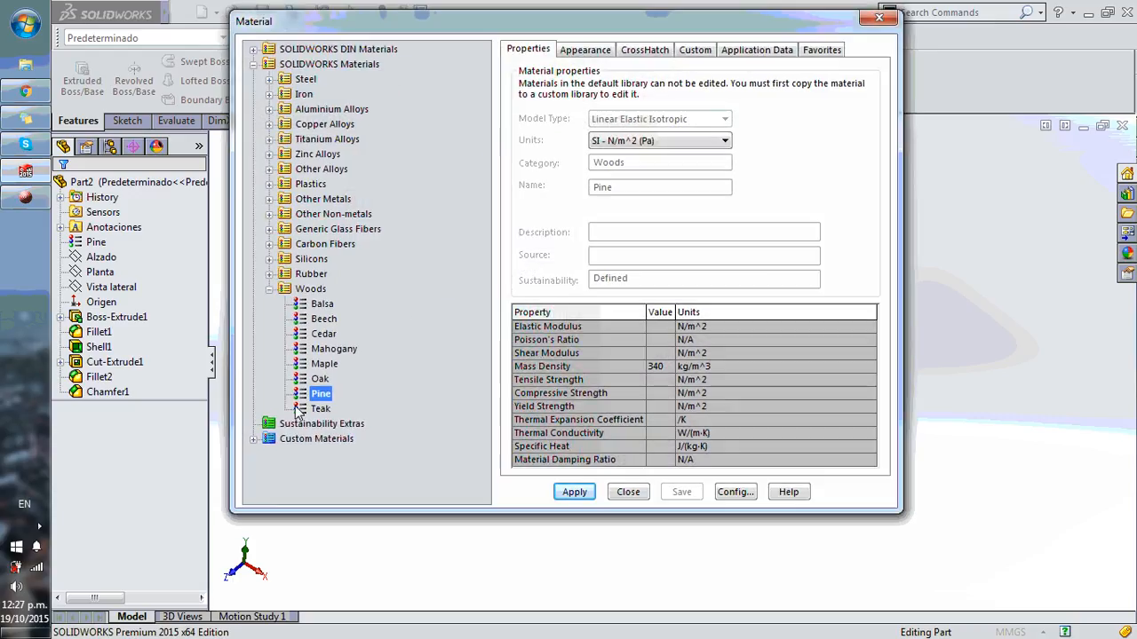
click(320, 379)
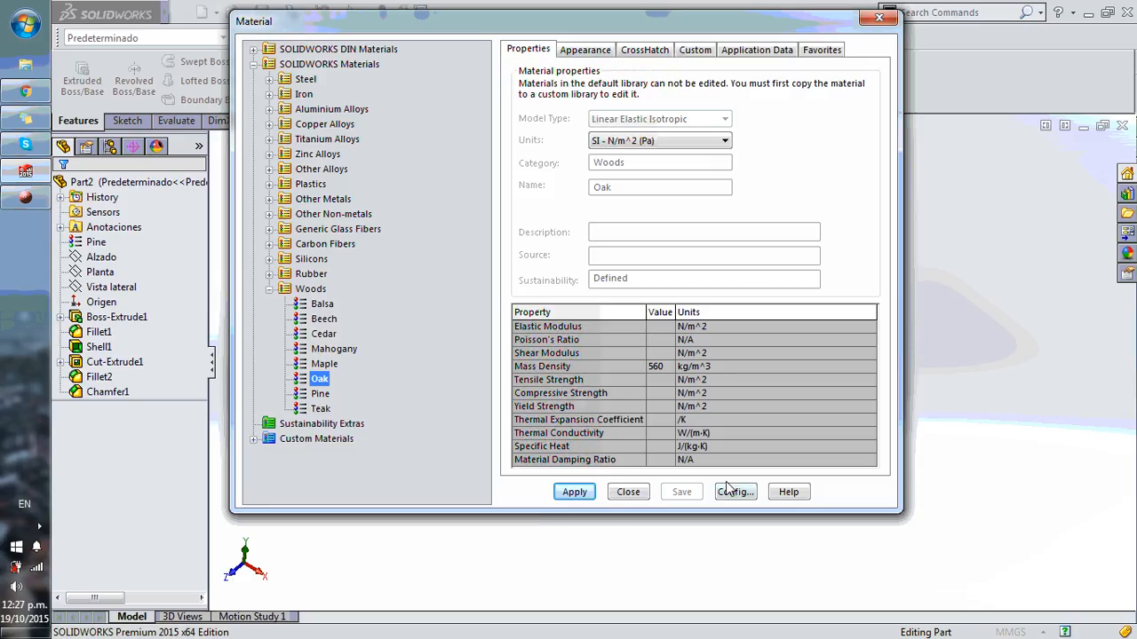
click(626, 491)
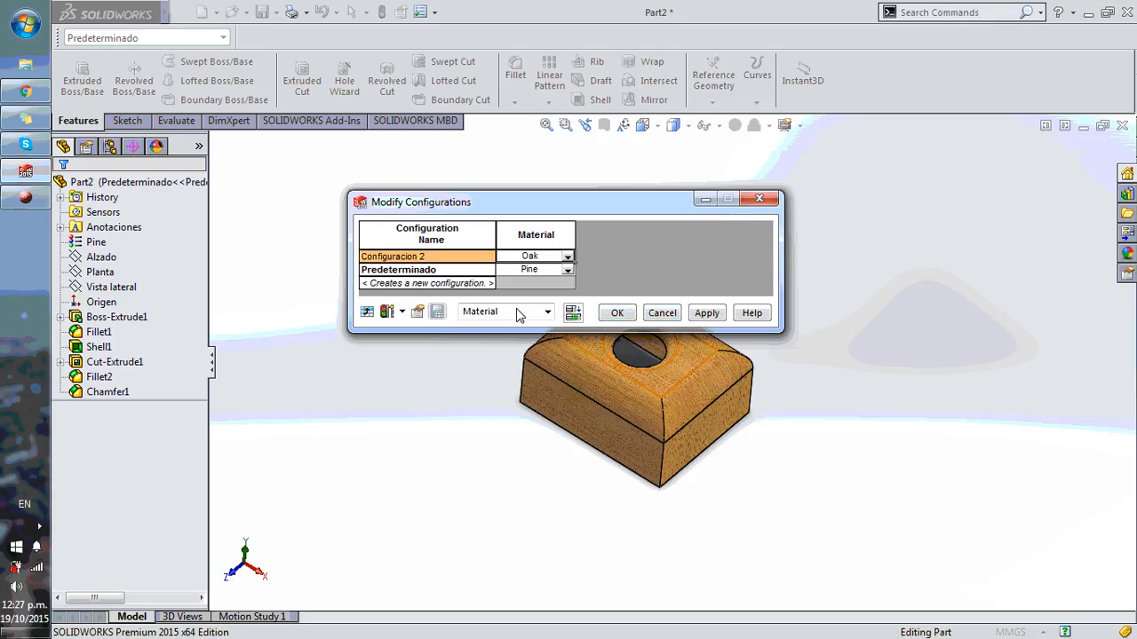
click(608, 314)
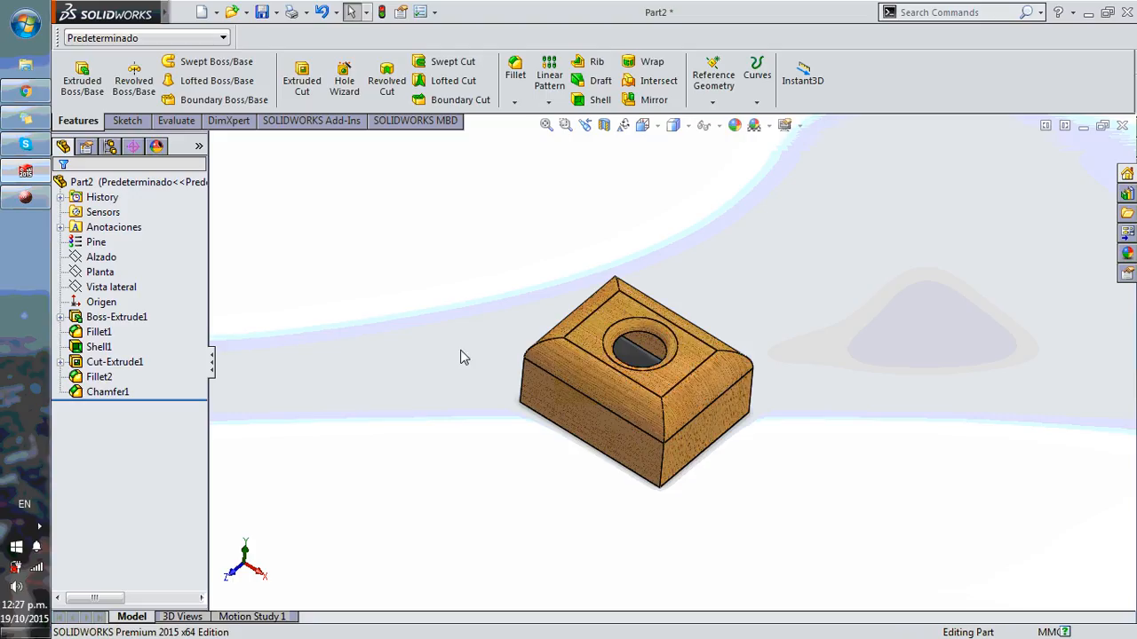
Switch between Configuracion 2 and Predeterminado to compare the block's appearance, ending on Predeterminado, and return to the feature tree
scroll(697, 386, down, 2)
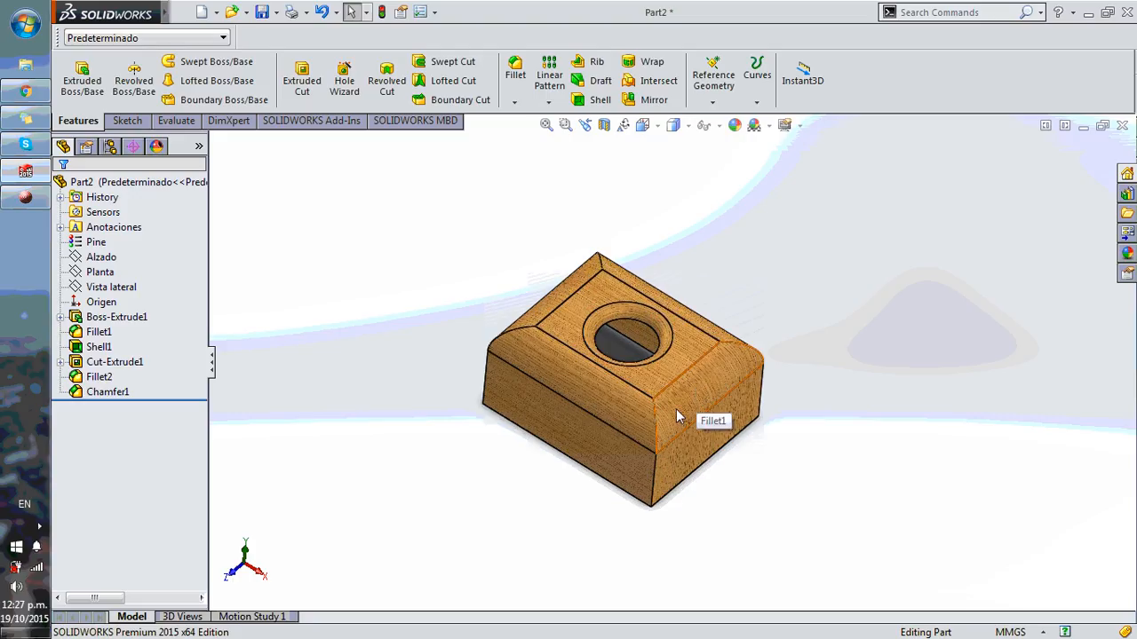
scroll(676, 416, down, 2)
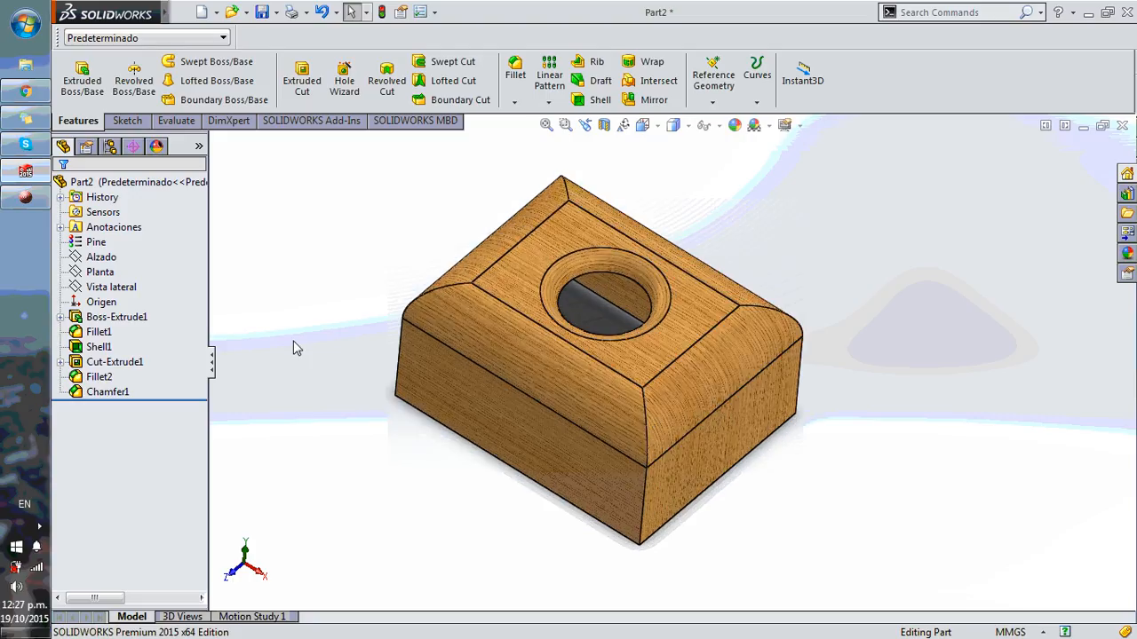
click(110, 146)
double_click(153, 214)
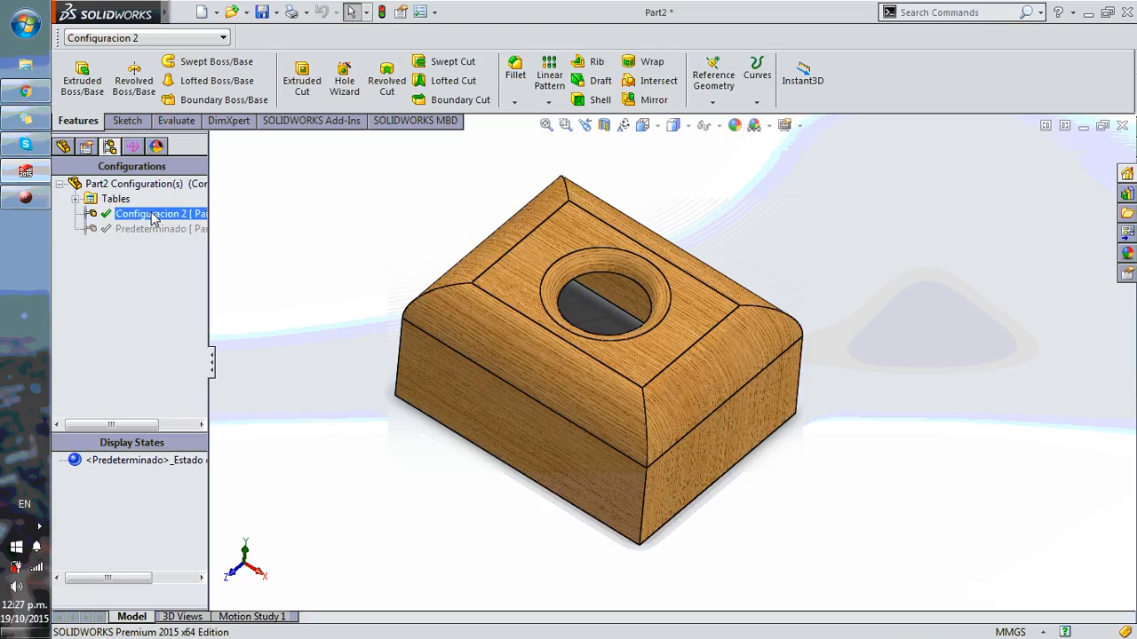
double_click(151, 228)
double_click(152, 214)
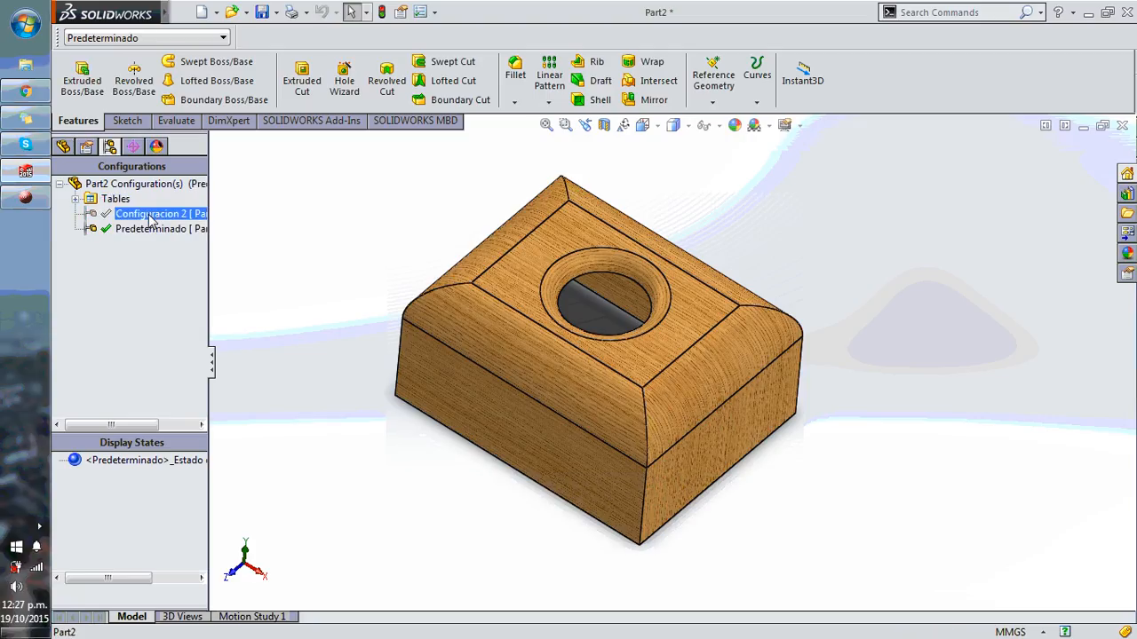
double_click(151, 229)
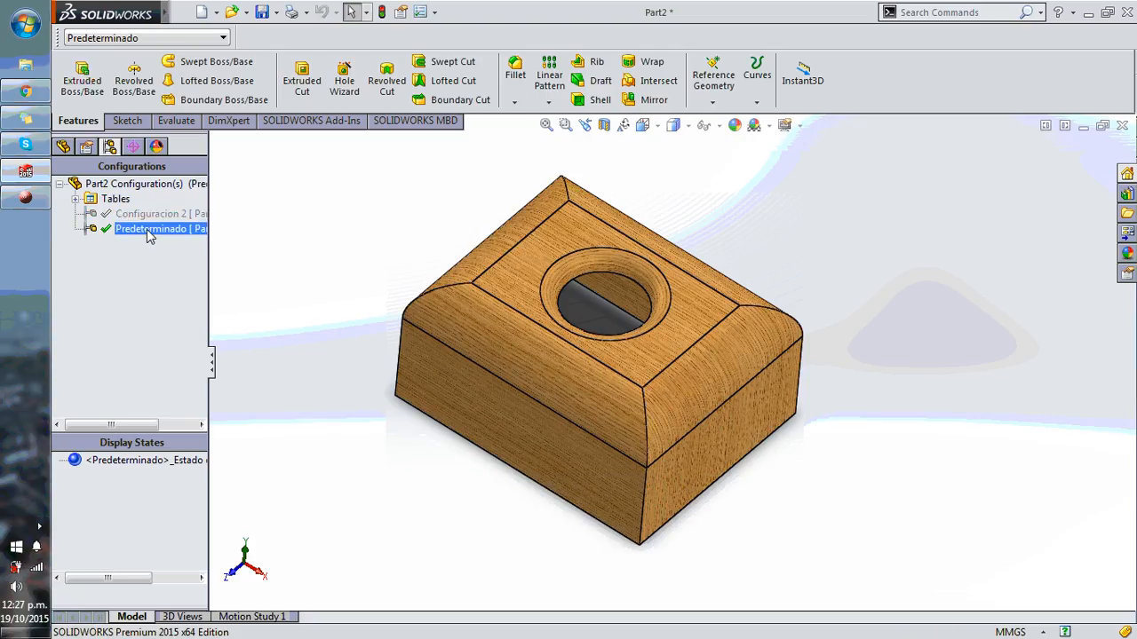
click(152, 214)
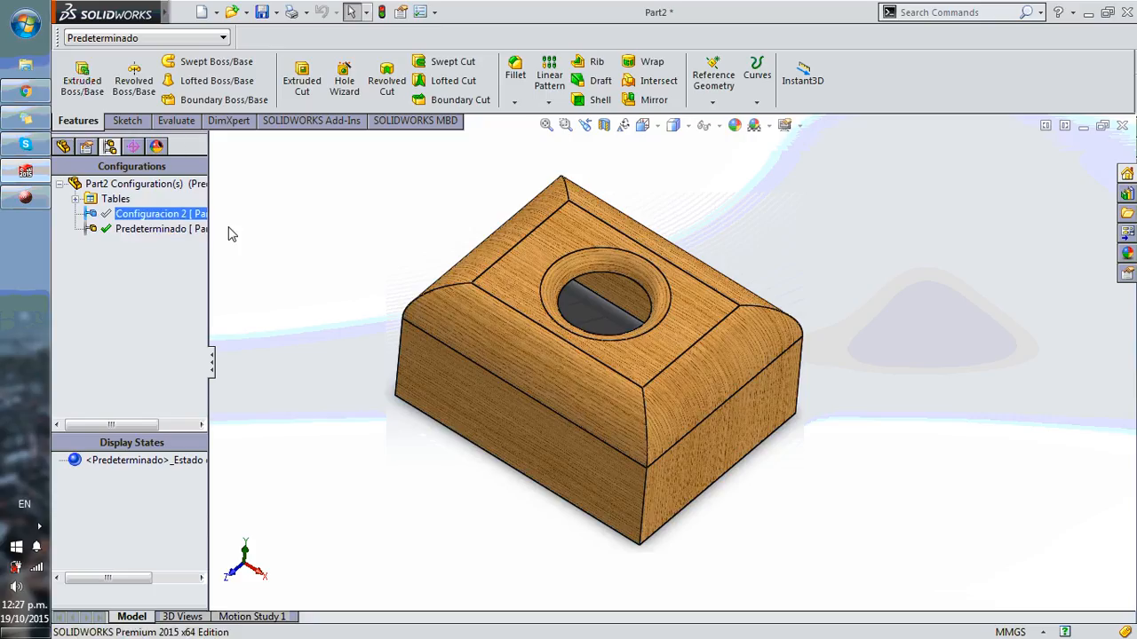
click(63, 147)
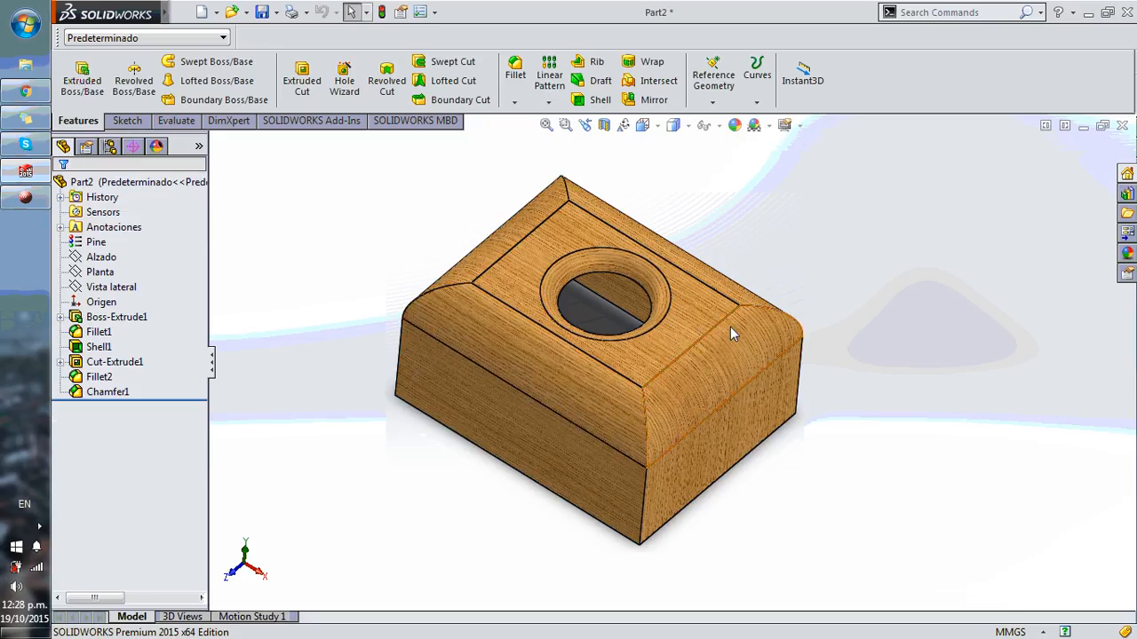
Activate Configuracion 2 and check its assigned material in the feature tree
scroll(710, 337, down, 2)
scroll(676, 350, up, 4)
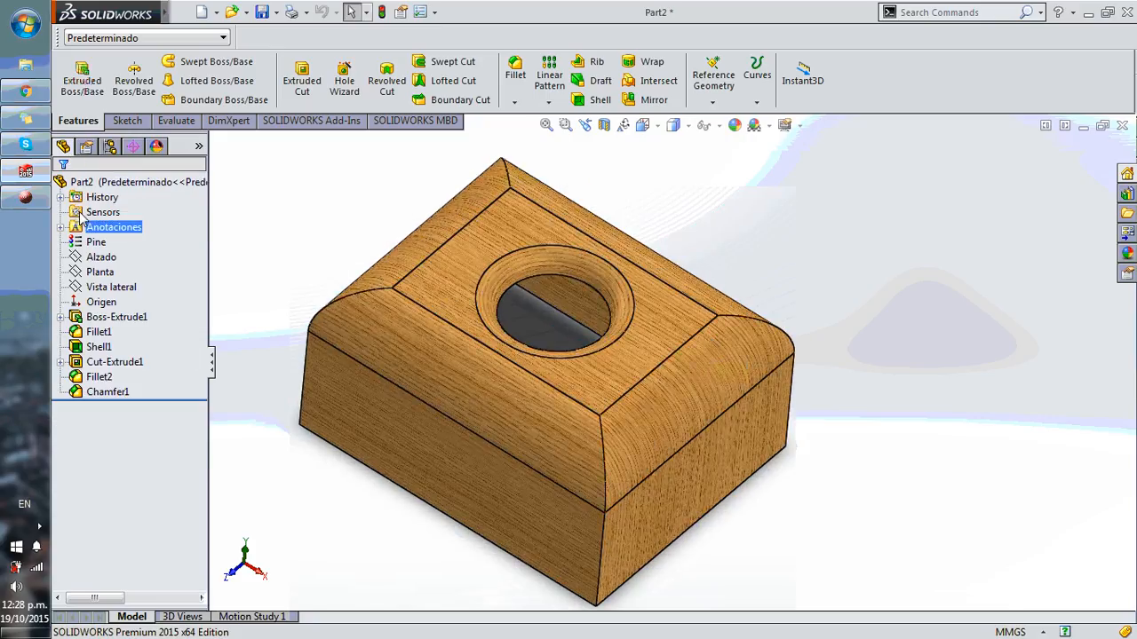
click(108, 146)
double_click(131, 229)
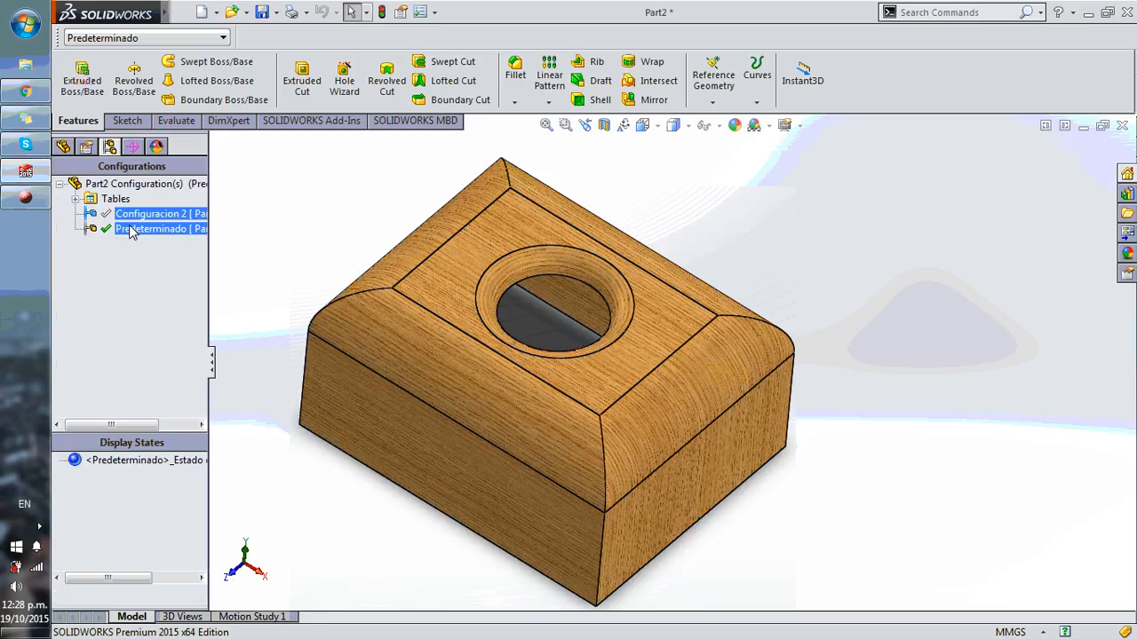
double_click(147, 214)
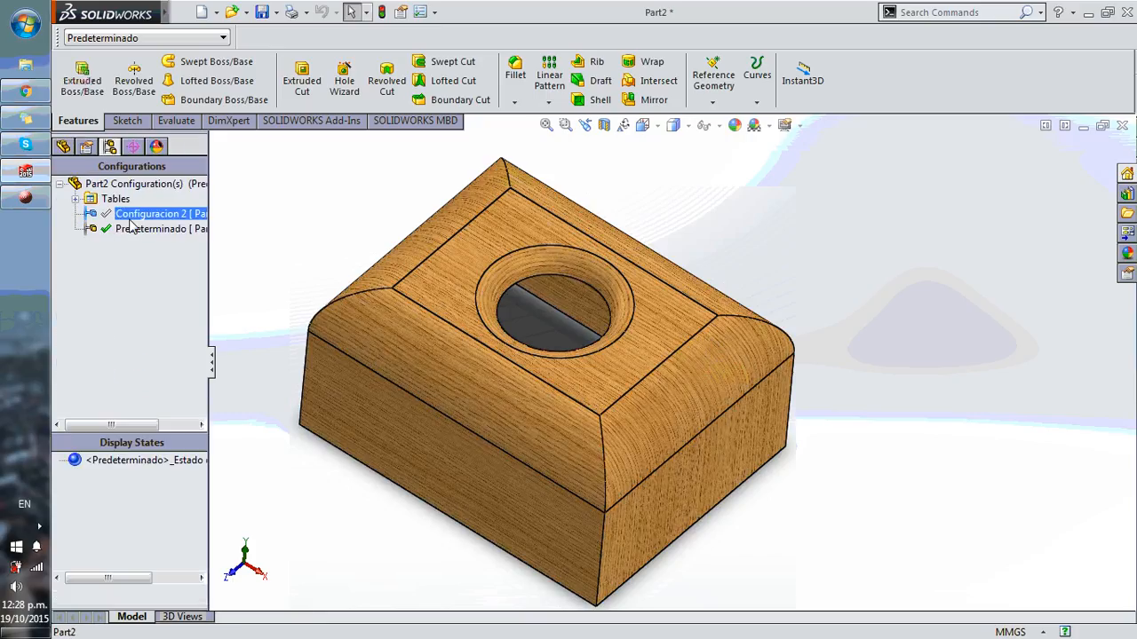
click(64, 147)
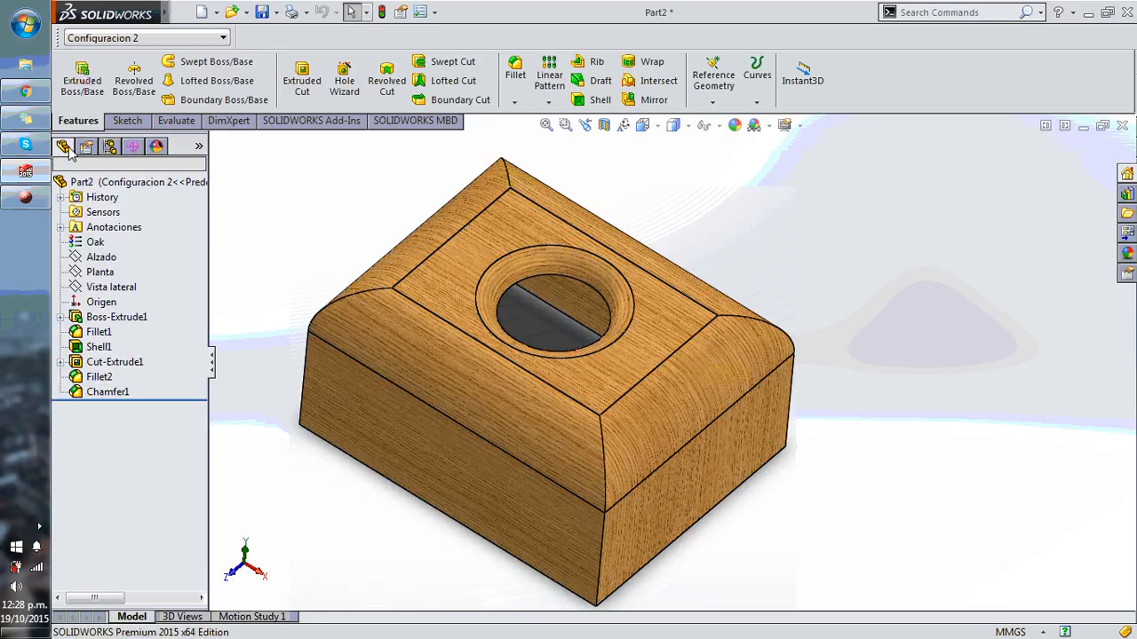
click(89, 246)
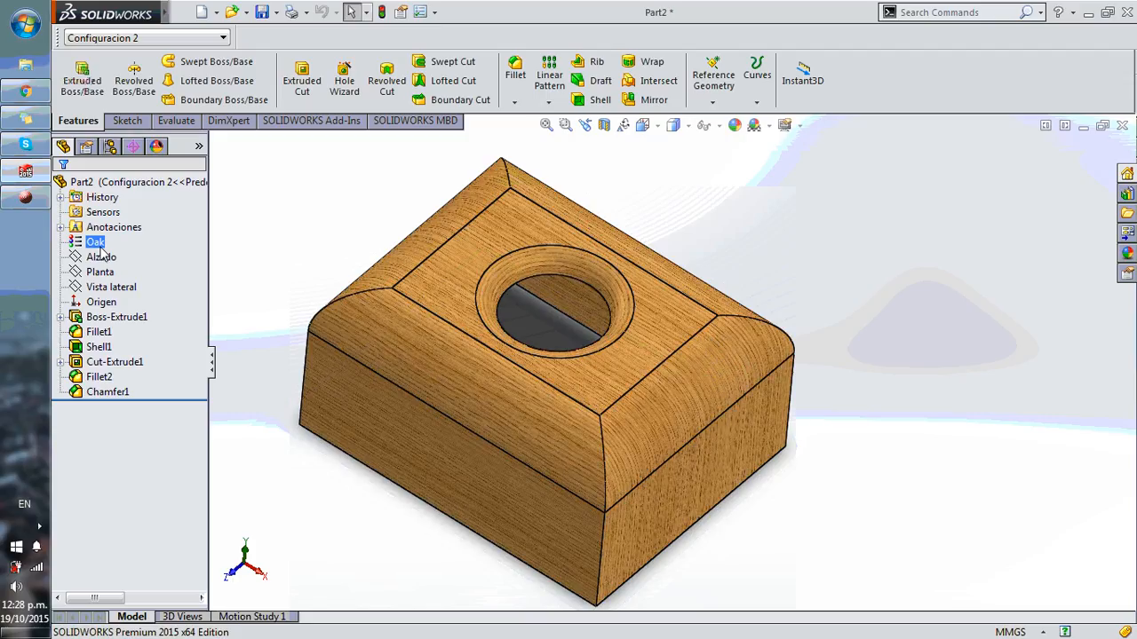
Switch to Predeterminado and back to Configuracion 2, comparing the material assigned to each in the feature tree
click(142, 37)
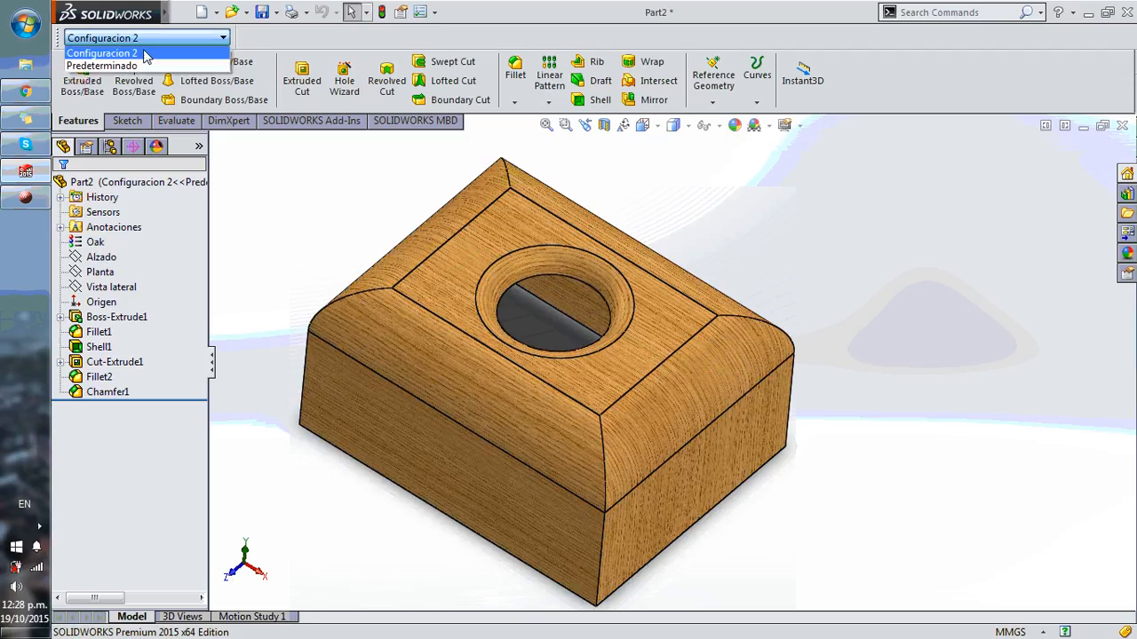
click(102, 66)
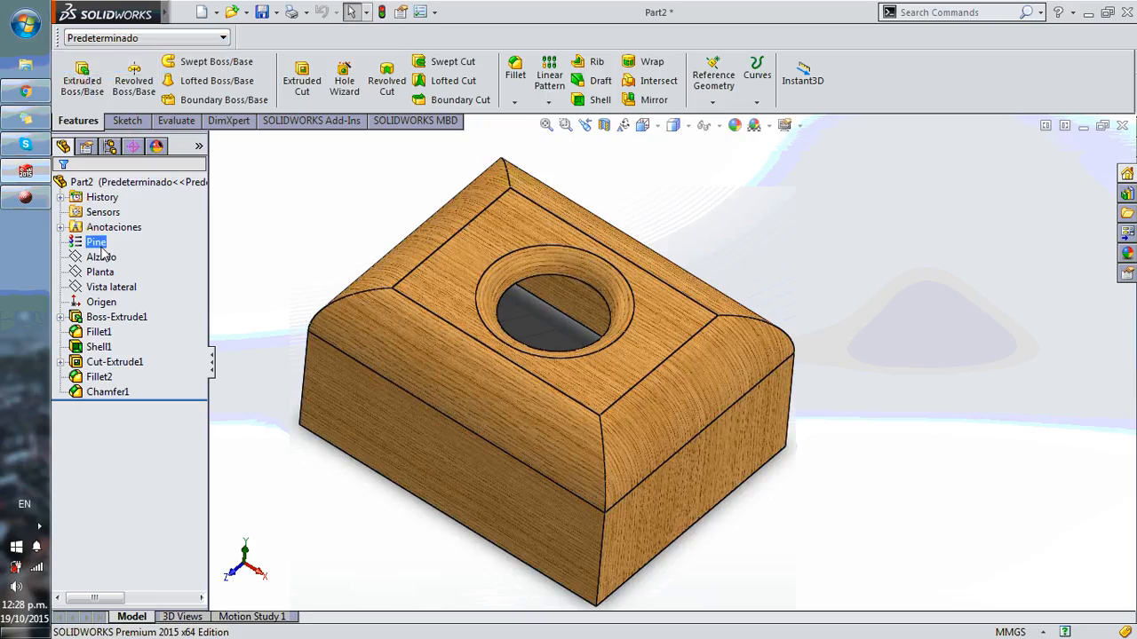
click(142, 38)
click(102, 51)
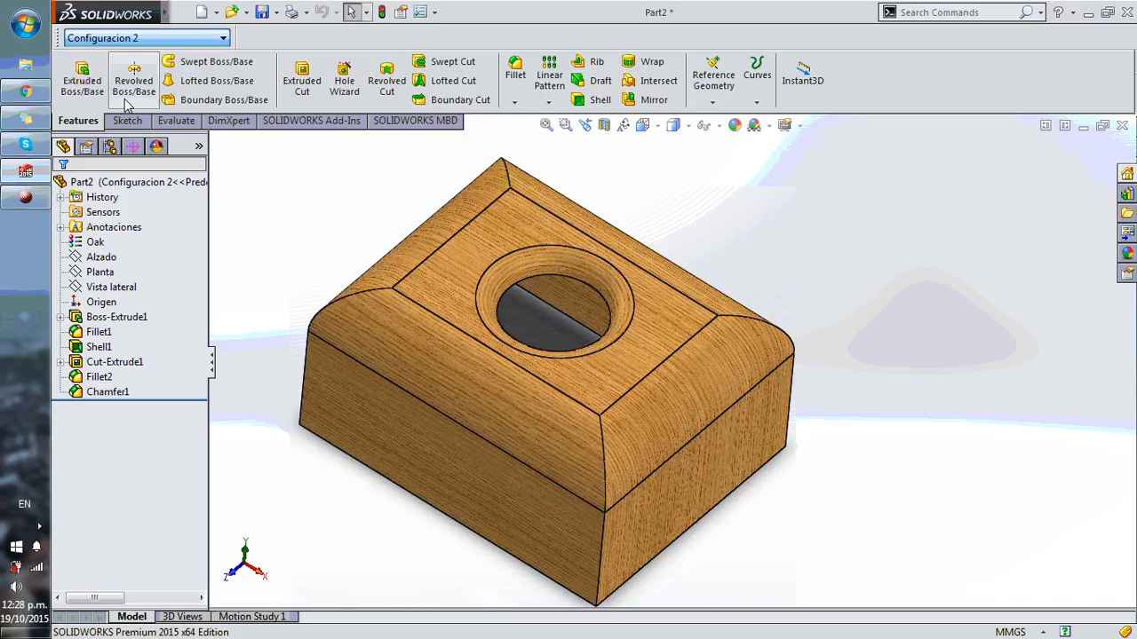
click(107, 227)
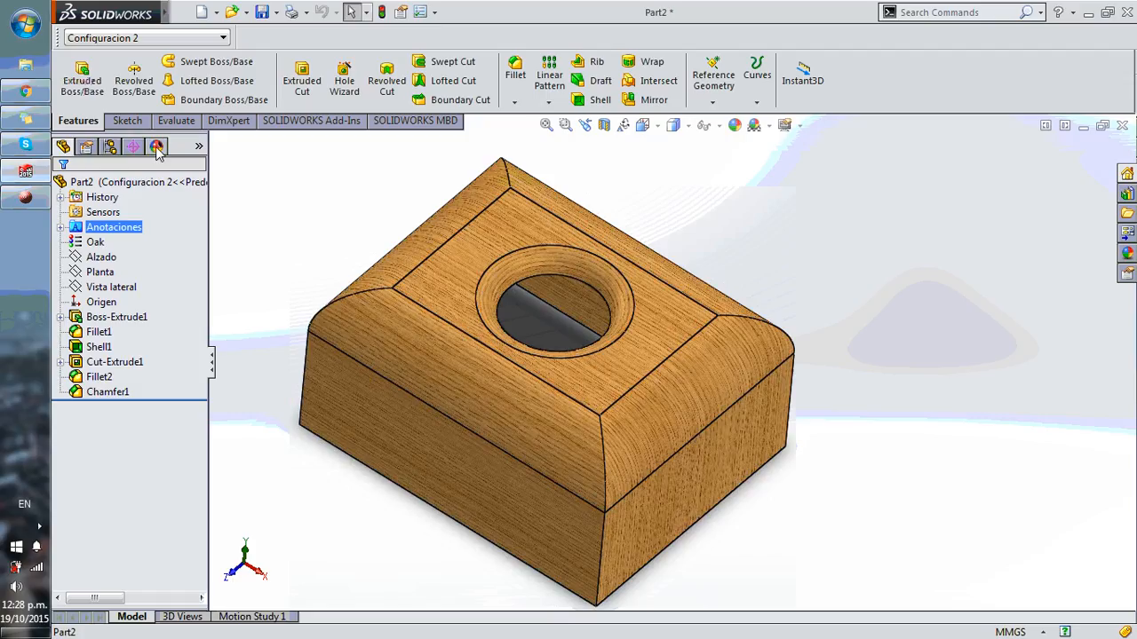
Show the saved Material table from the part's configuration tables and move it over the model
click(110, 148)
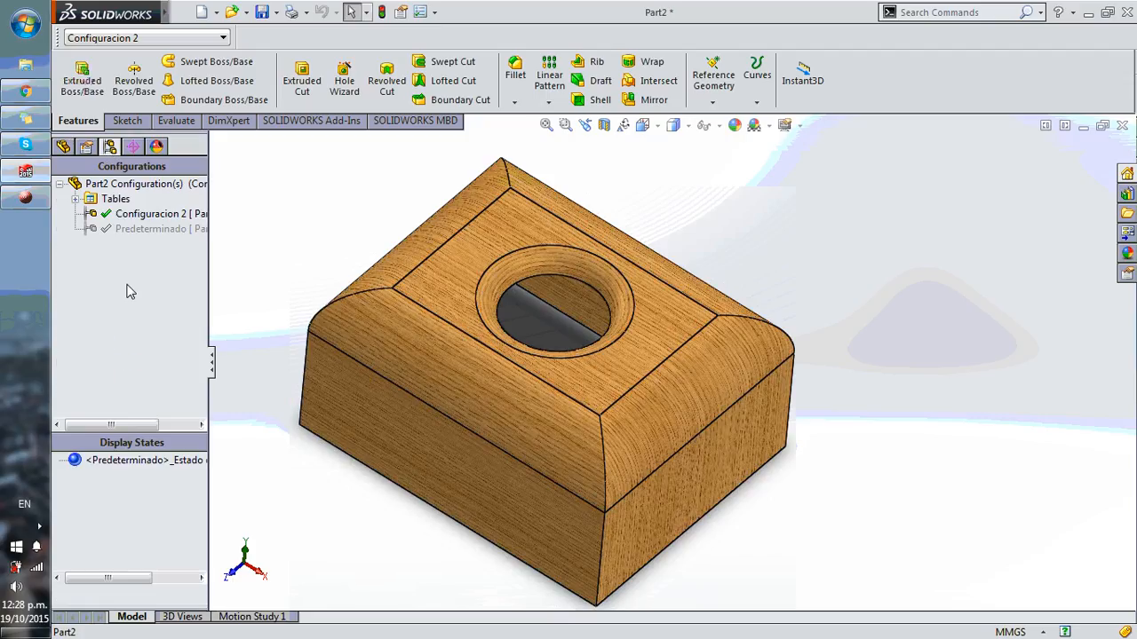
click(77, 201)
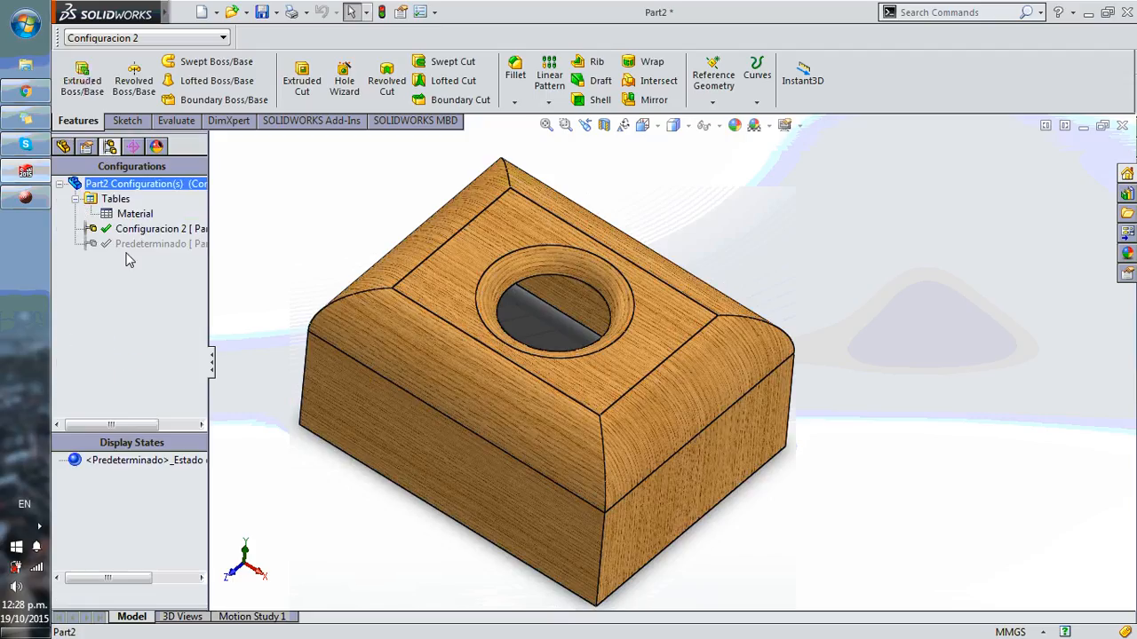
click(131, 216)
right_click(131, 218)
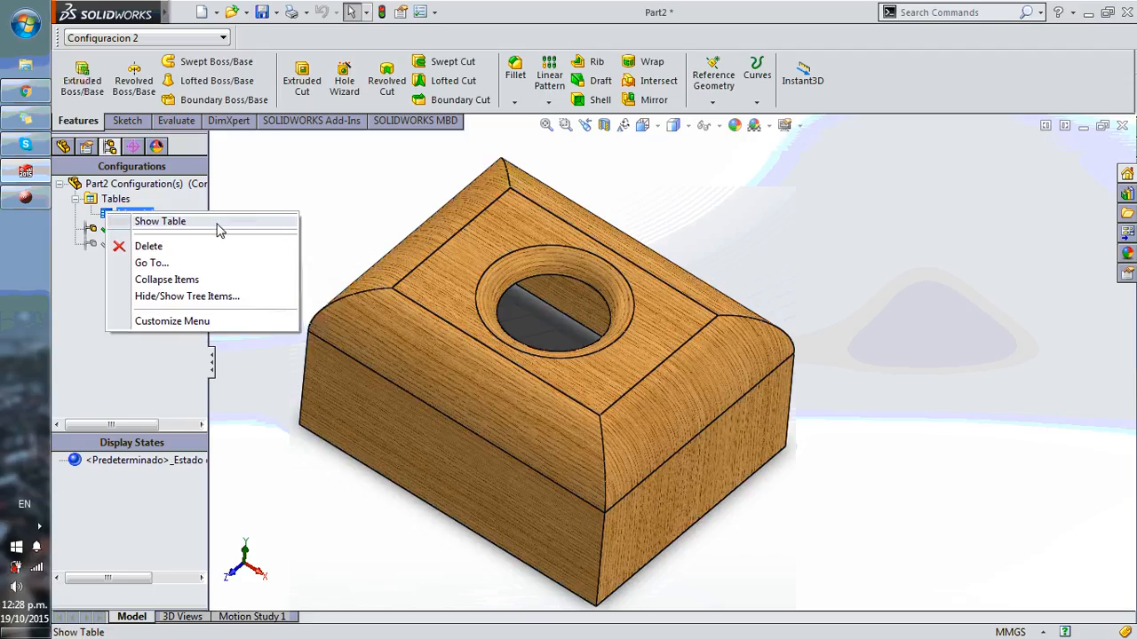
click(219, 228)
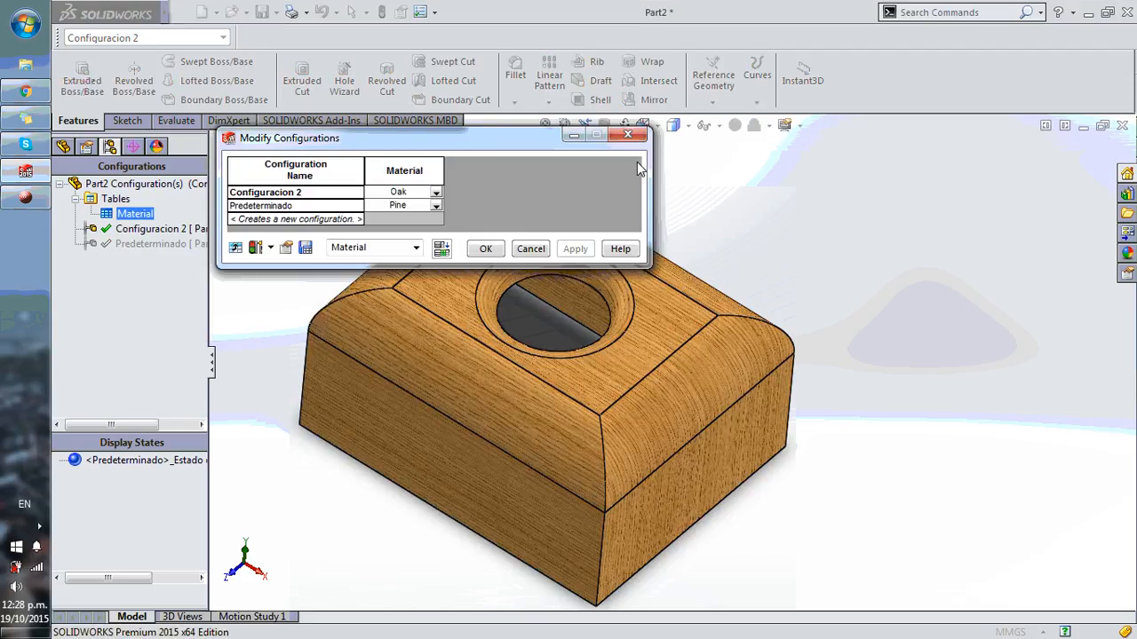
drag(468, 132, 687, 219)
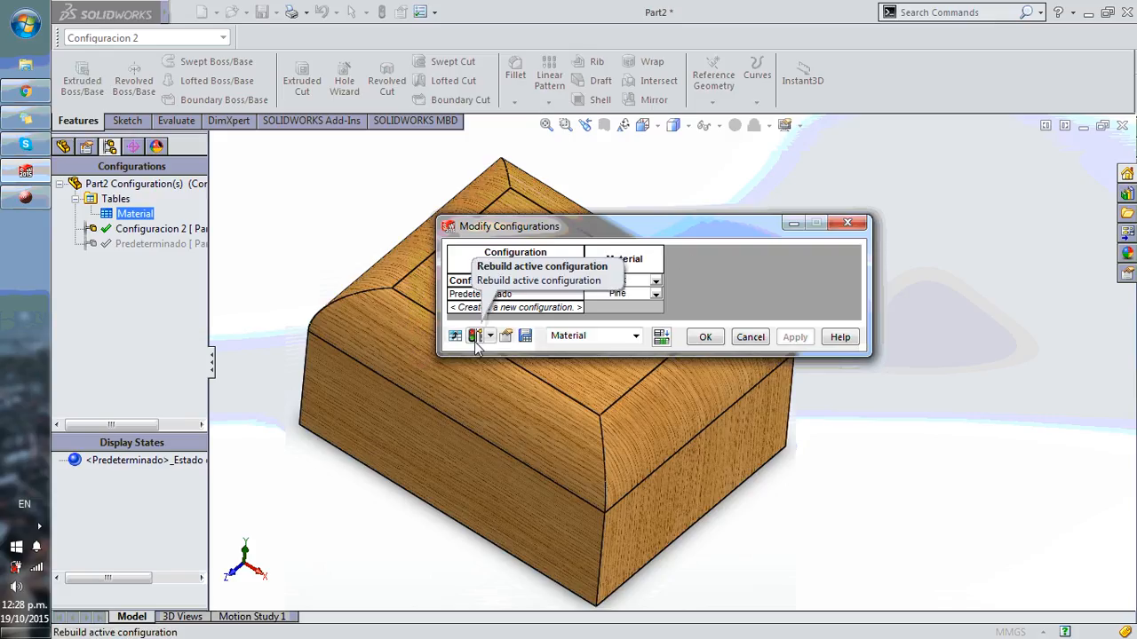
Accept the Material table, return to the feature tree and examine the block from several angles
click(705, 336)
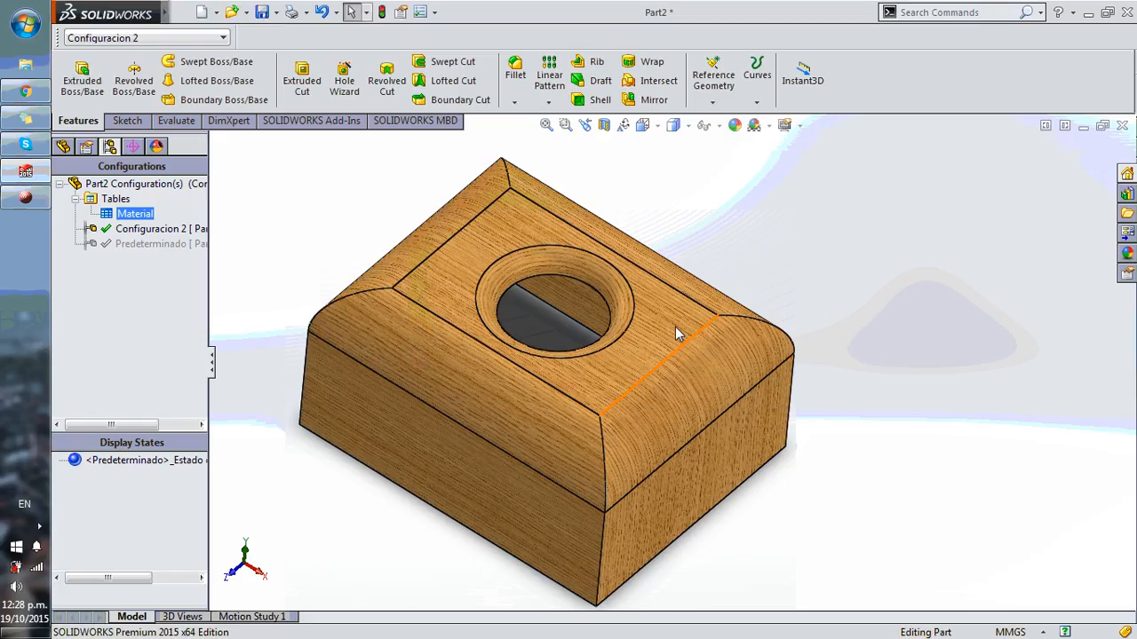
click(63, 146)
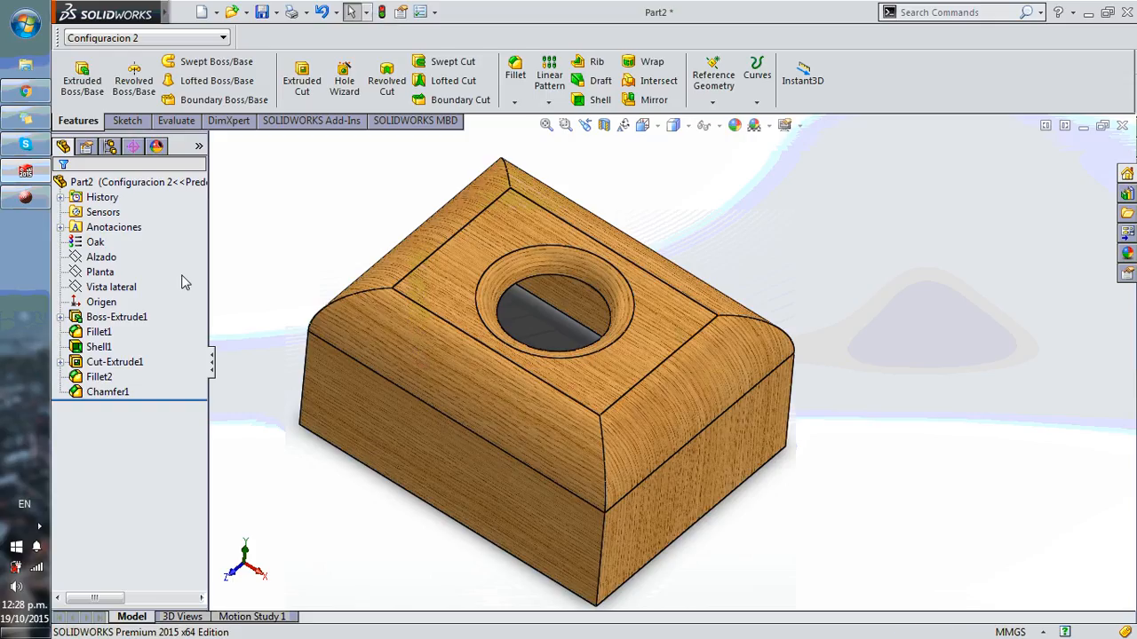
middle_drag(592, 253, 779, 320)
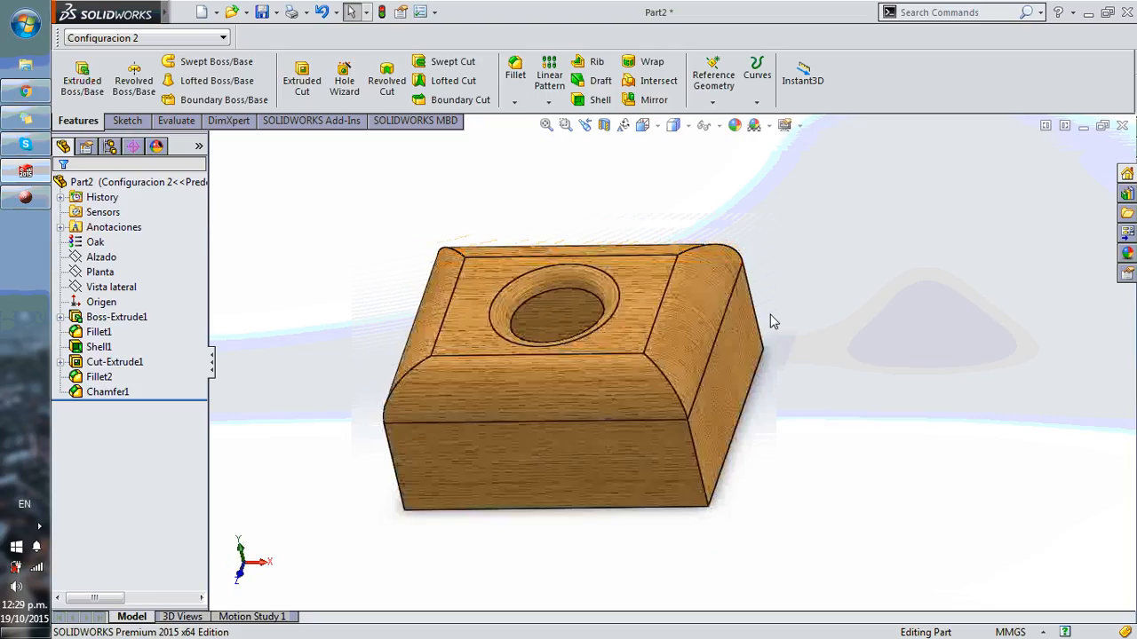
middle_drag(773, 321, 710, 364)
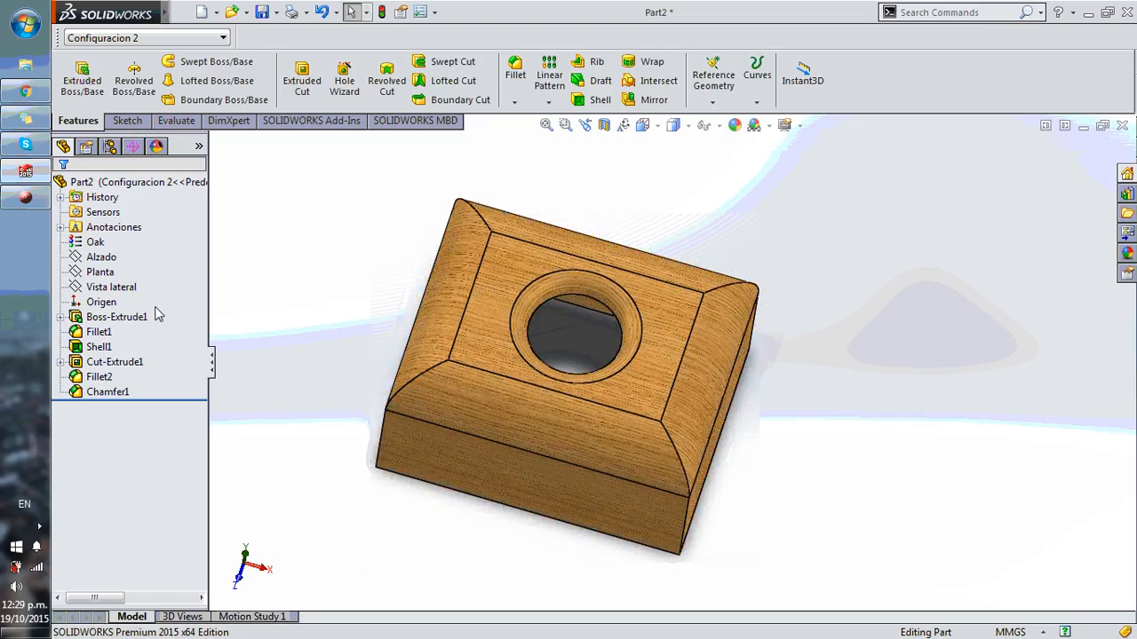
middle_drag(498, 309, 721, 293)
scroll(615, 367, down, 6)
scroll(721, 299, up, 3)
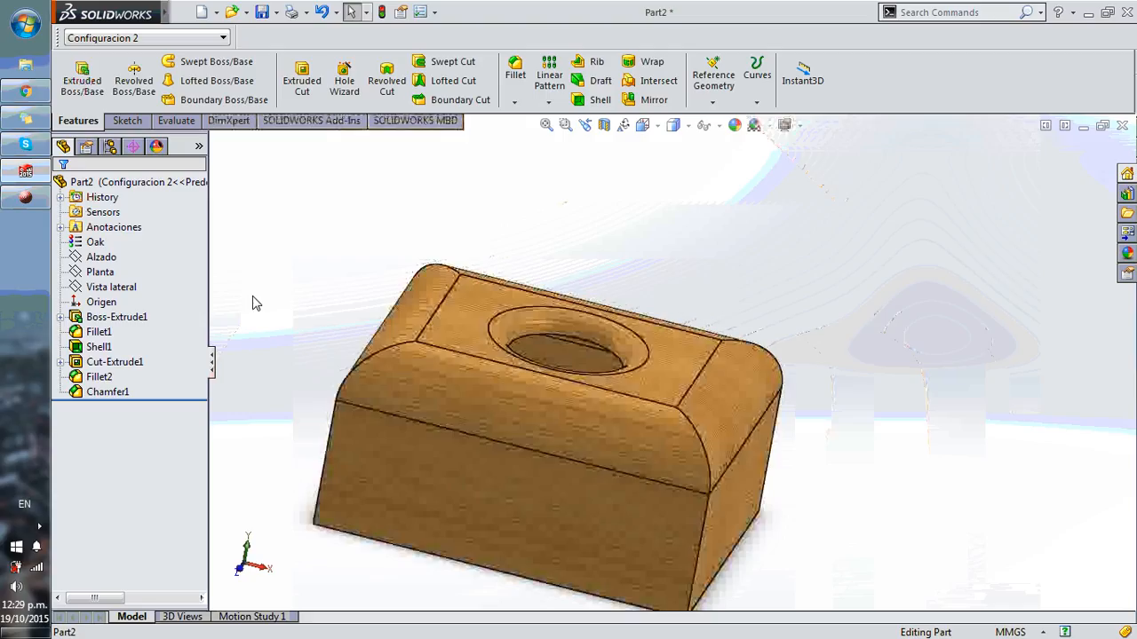
scroll(528, 314, up, 3)
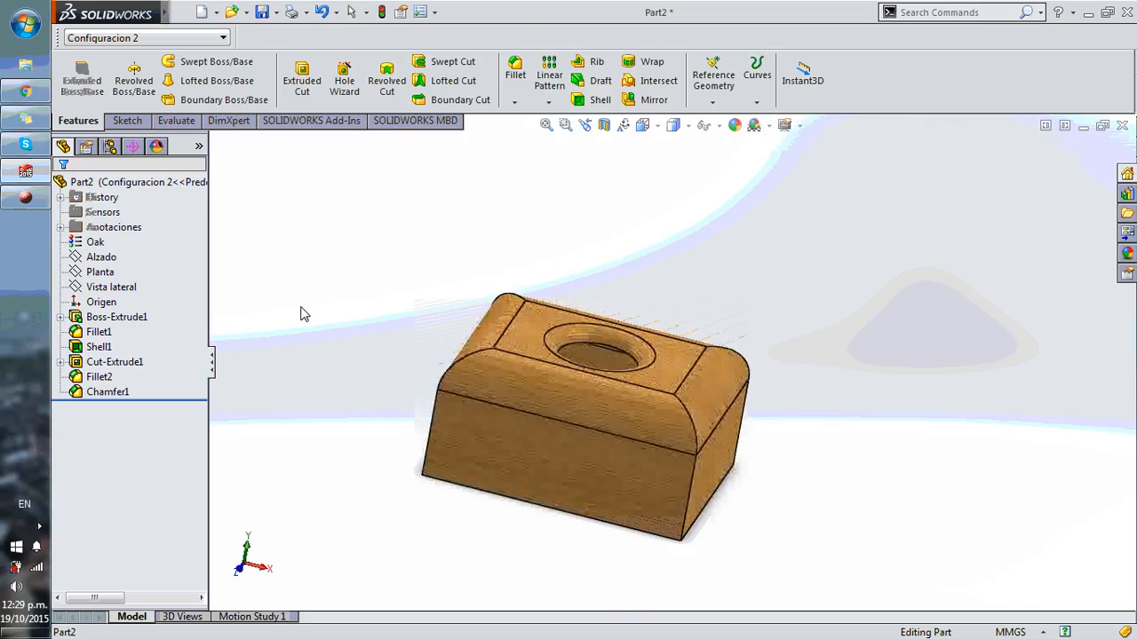
Configure the Boss-Extrude1 feature and save its configuration table under the name Boss-Extrude
click(148, 318)
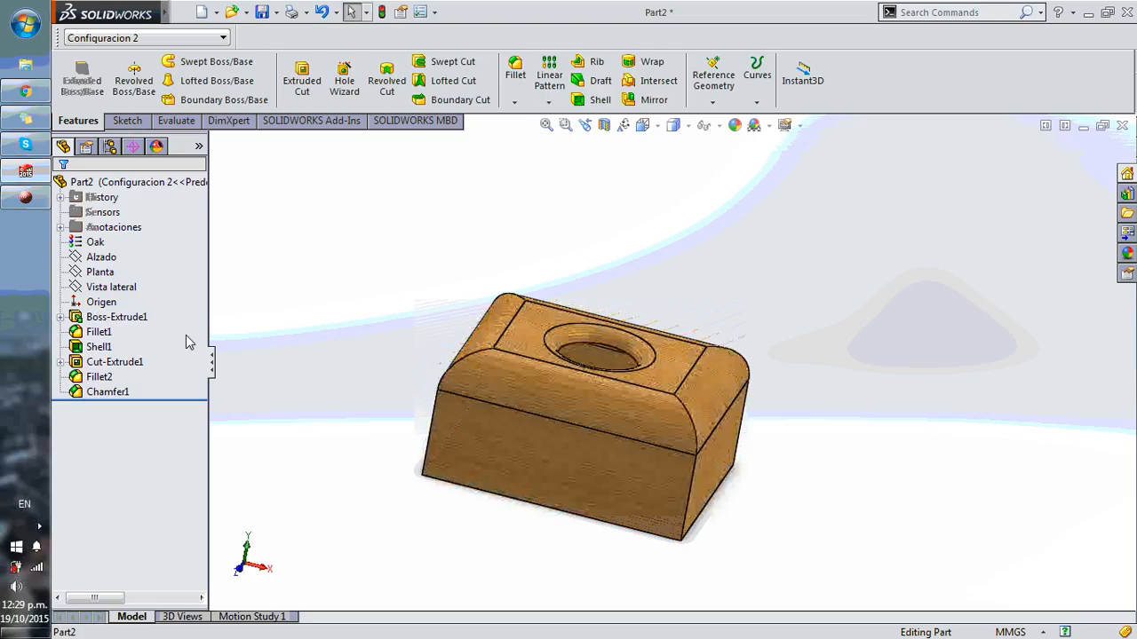
mouse_move(120, 320)
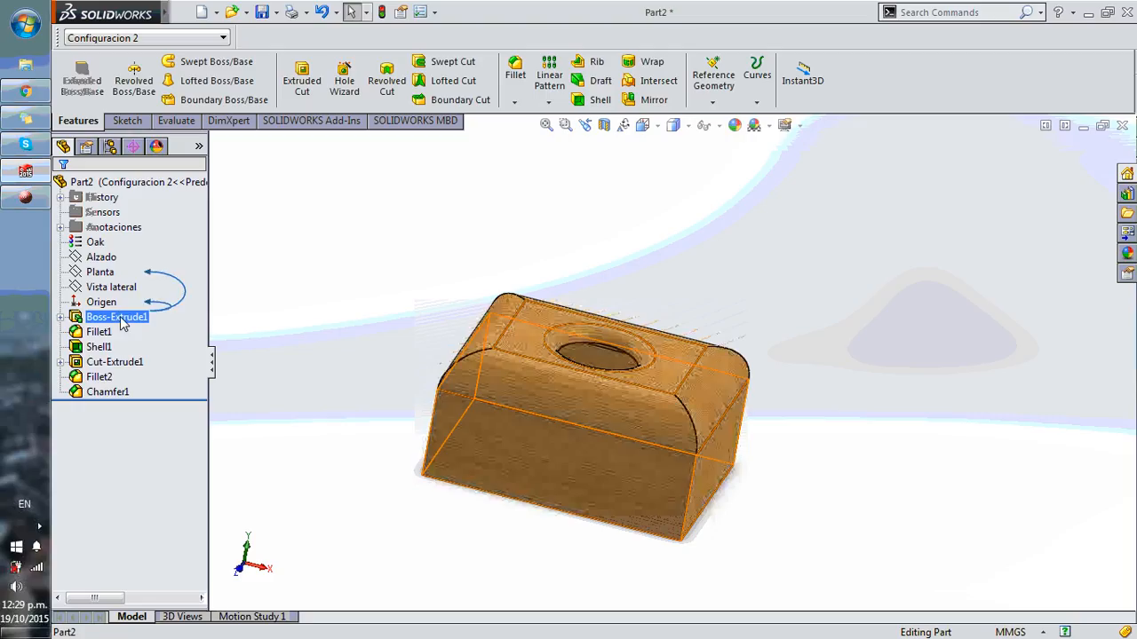
right_click(123, 323)
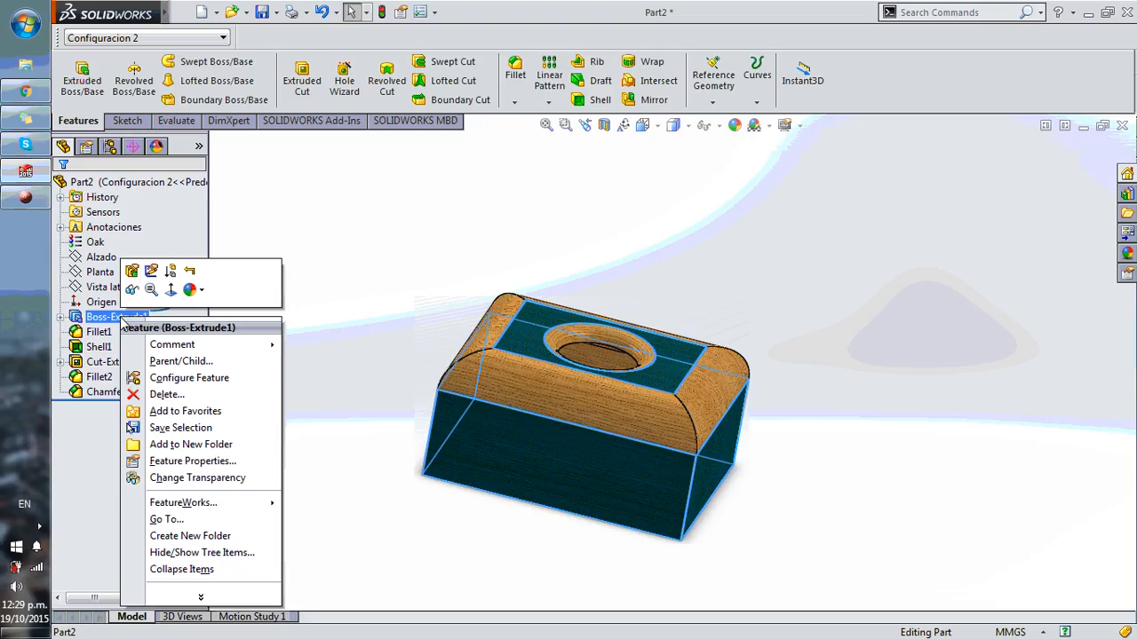
click(236, 378)
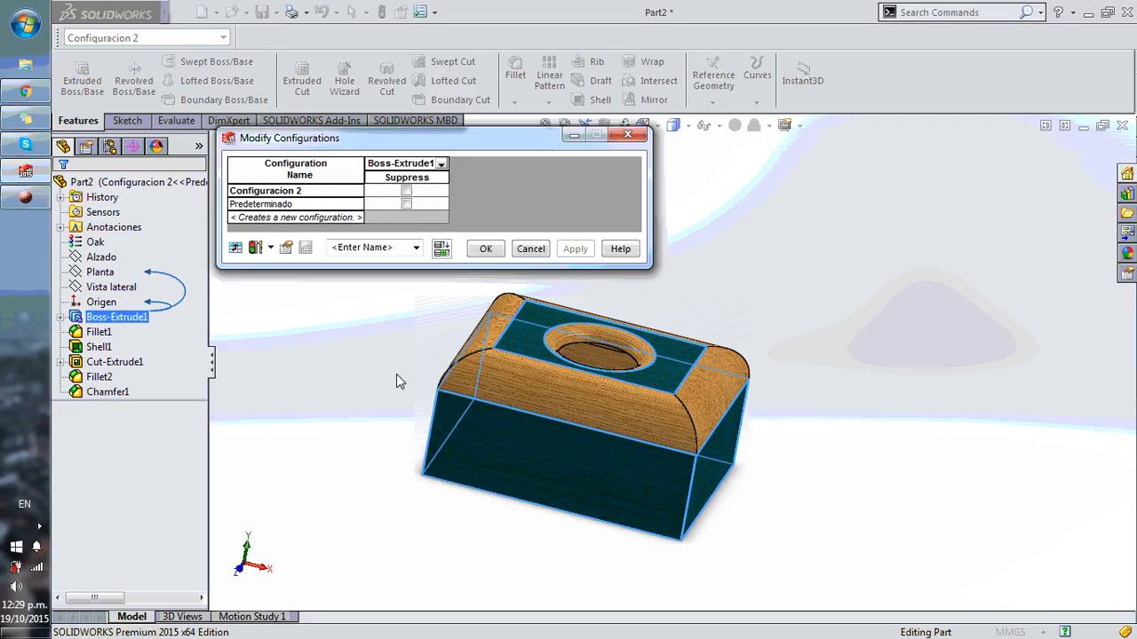
click(360, 248)
text(V)
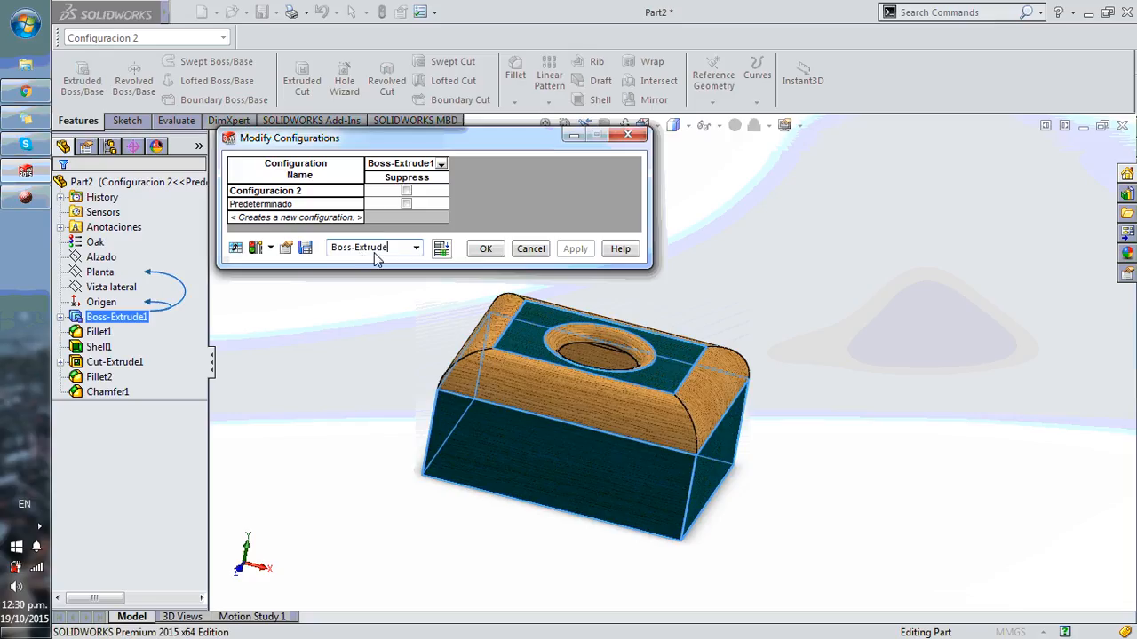
click(306, 249)
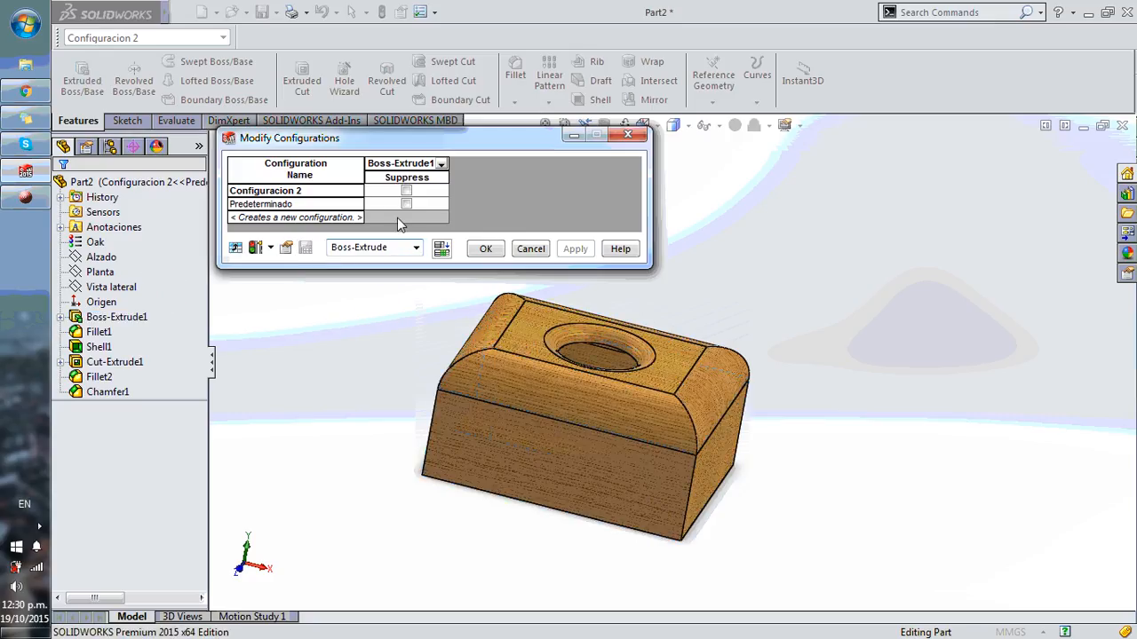
Move the Boss-Extrude table over the model and add the extrusion's D1 dimension as a column
drag(436, 147, 564, 166)
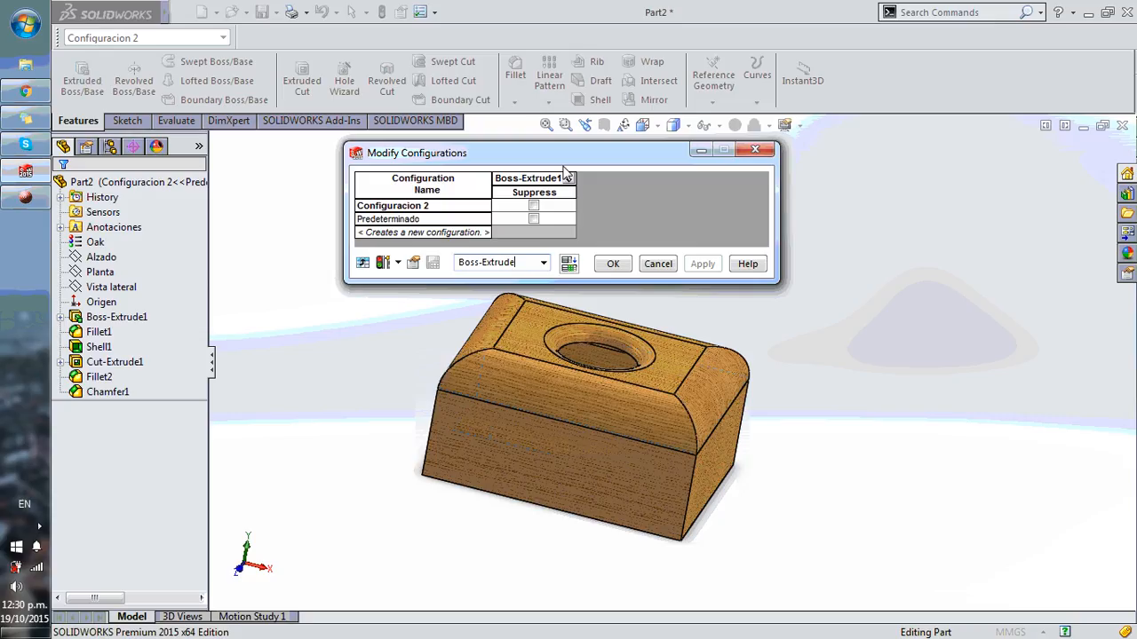
click(572, 179)
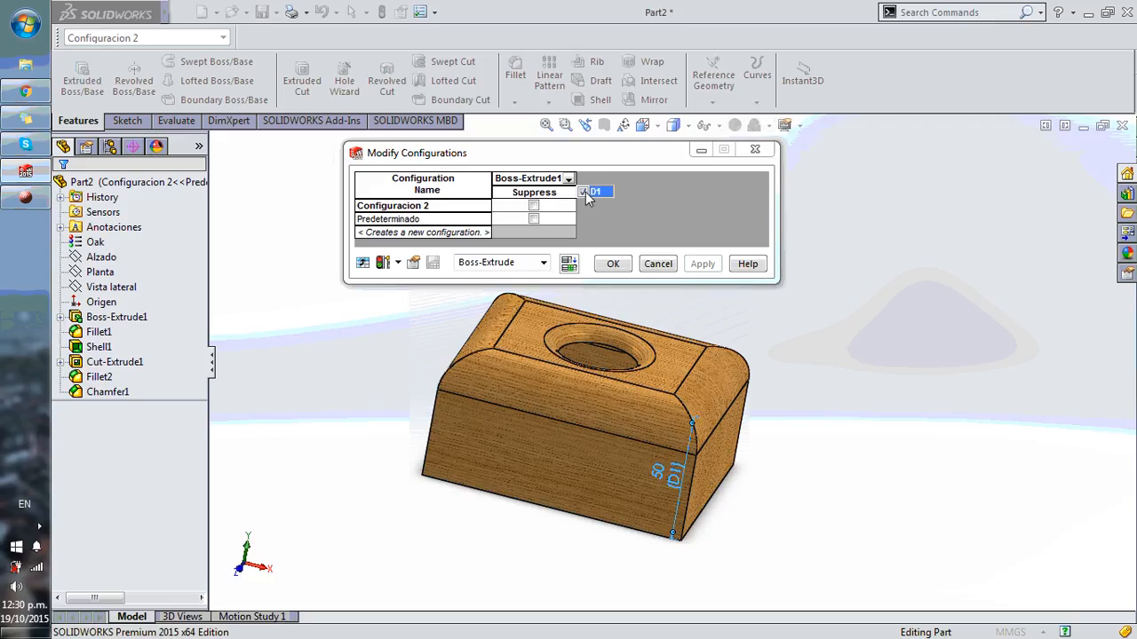
click(584, 192)
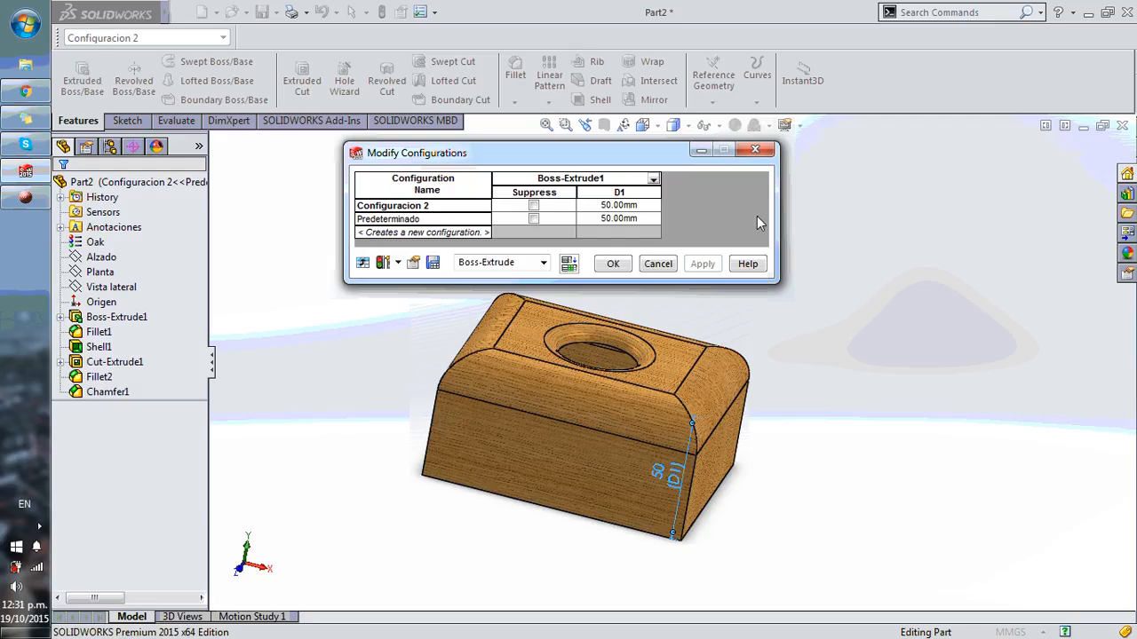
Set D1 of Configuracion 2 to 25 mm, then save and accept the Boss-Extrude table
click(612, 206)
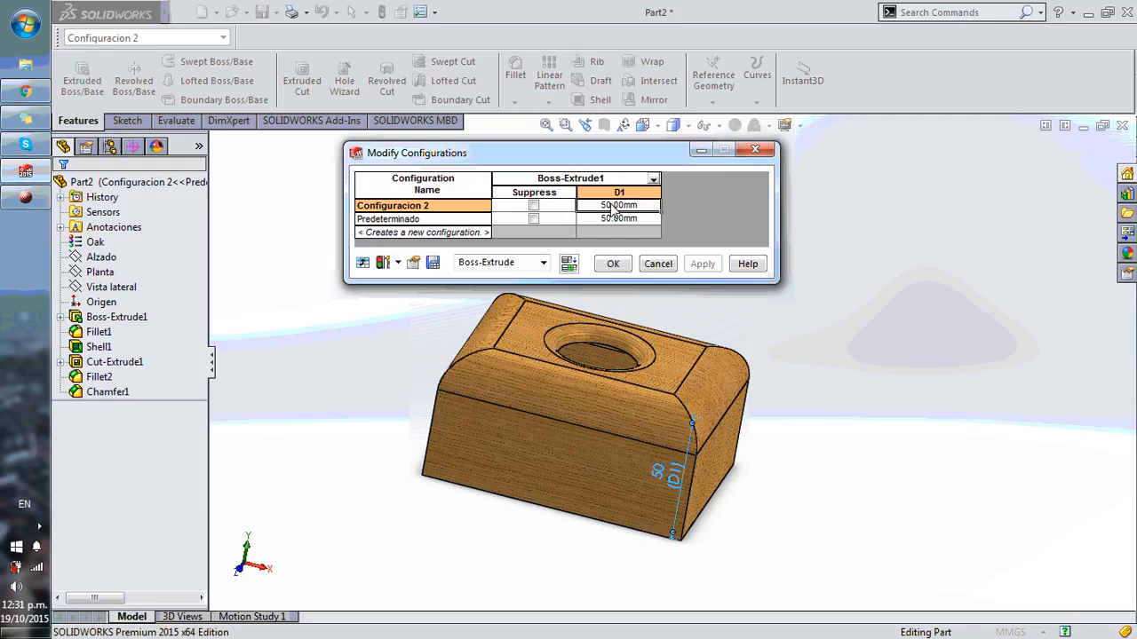
key(BackSpace)
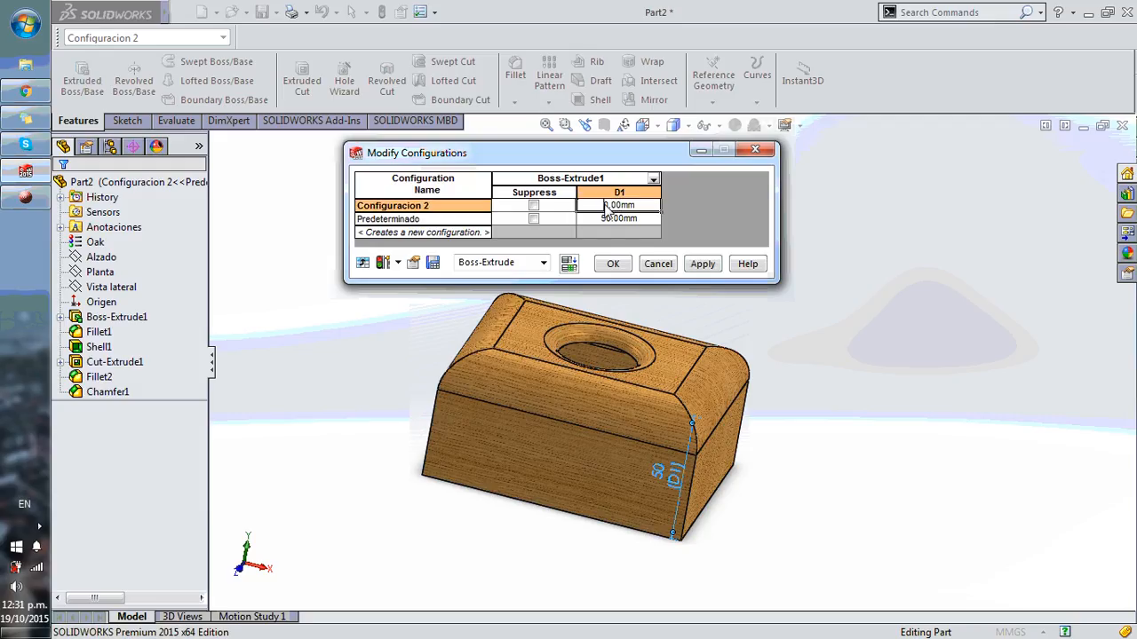
key(Delete)
text(25)
key(Return)
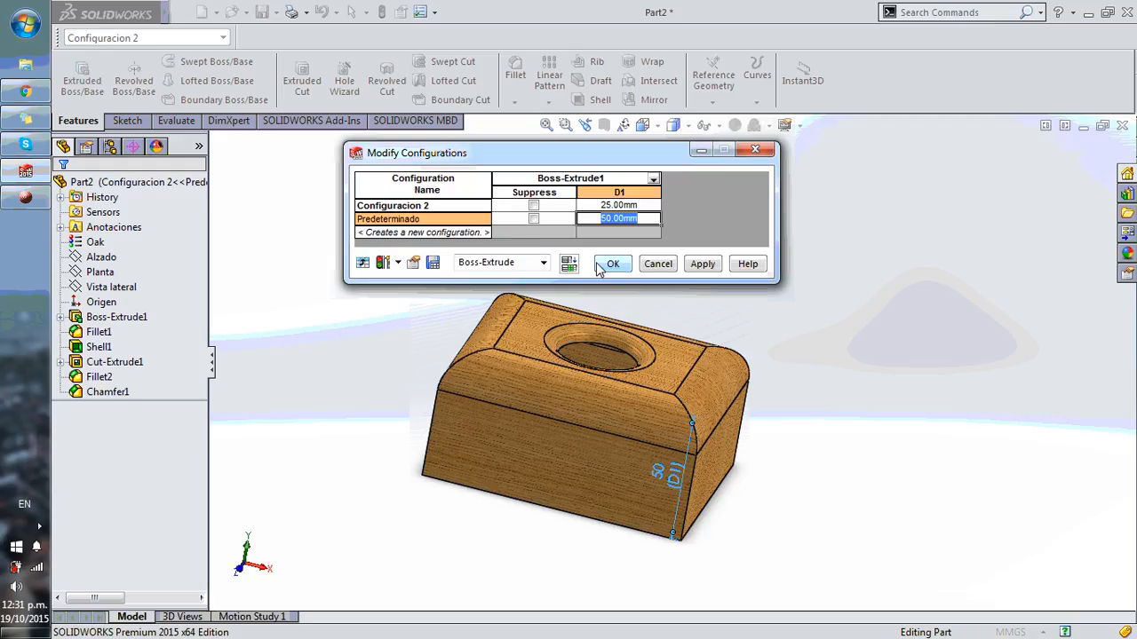
click(440, 264)
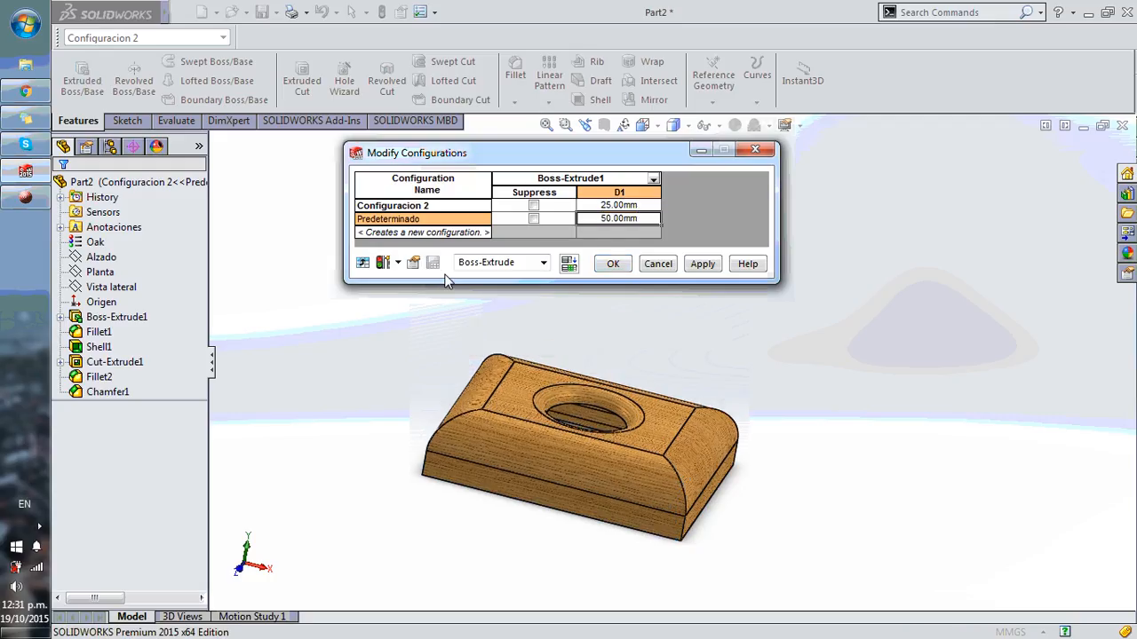
click(613, 265)
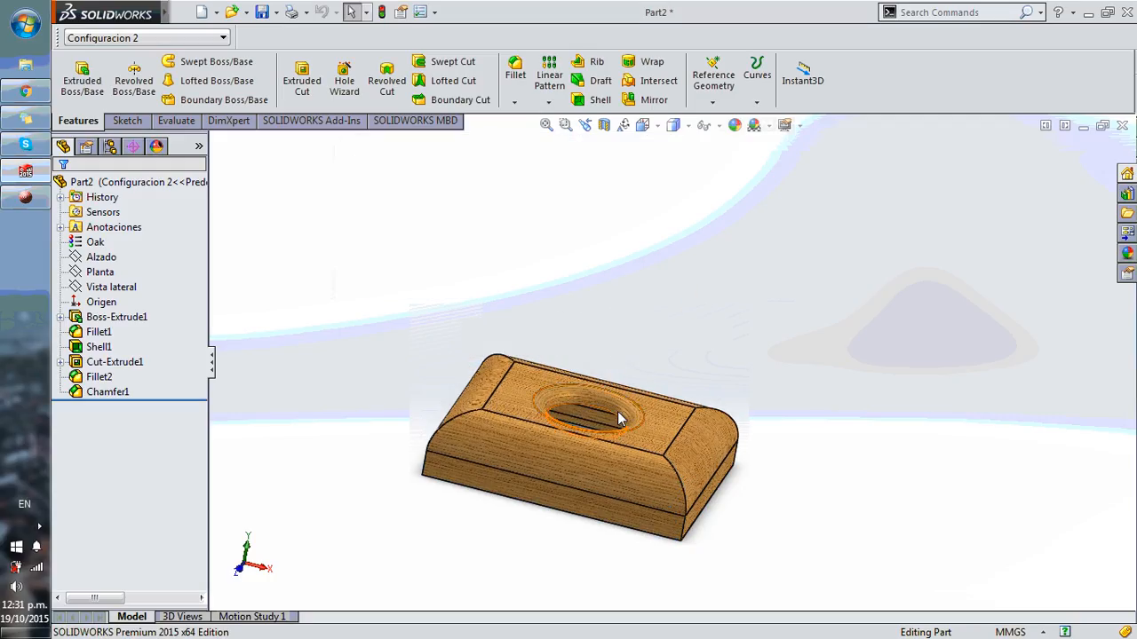
Examine the shortened block up close and check the Boss-Extrude and Material tables listed under the part's configurations
scroll(623, 412, up, 3)
scroll(634, 417, down, 6)
middle_drag(750, 388, 702, 375)
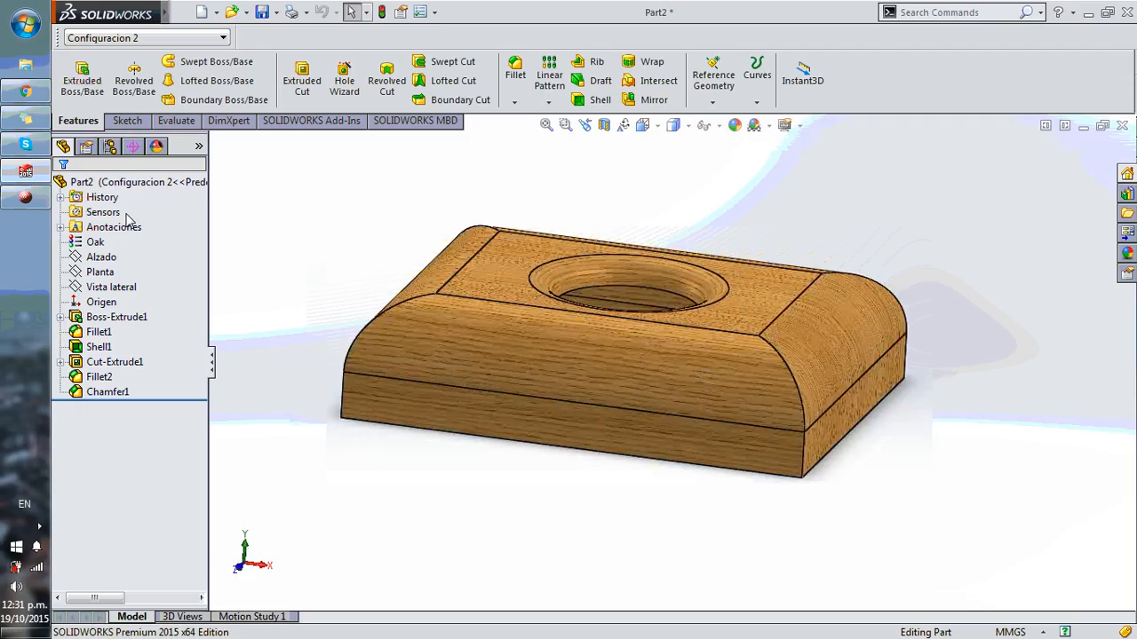
click(116, 148)
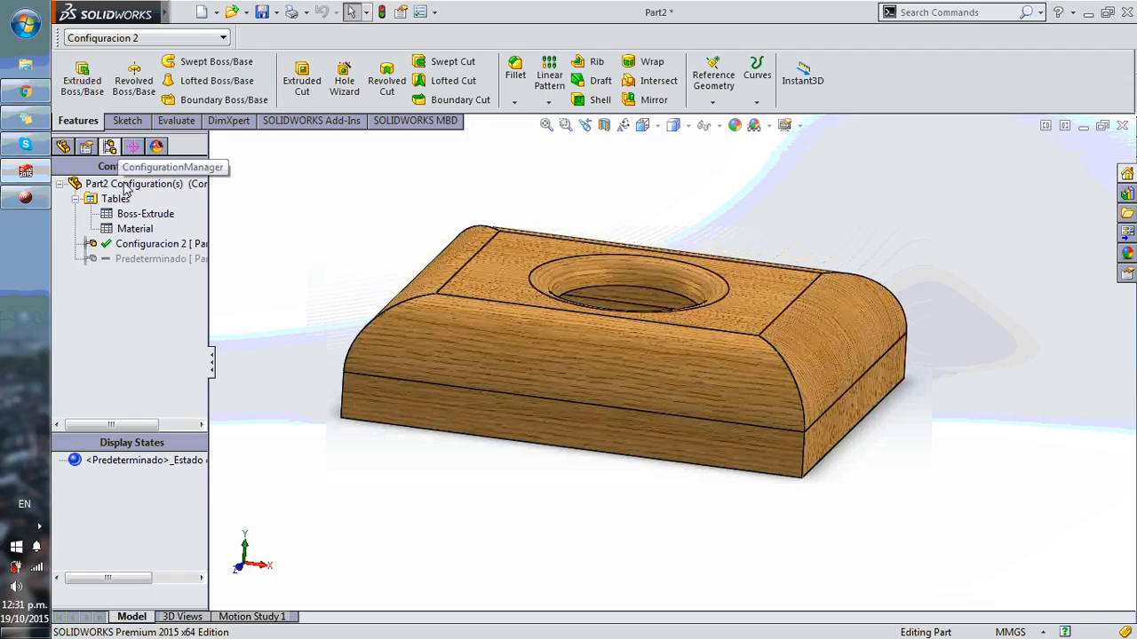
click(129, 229)
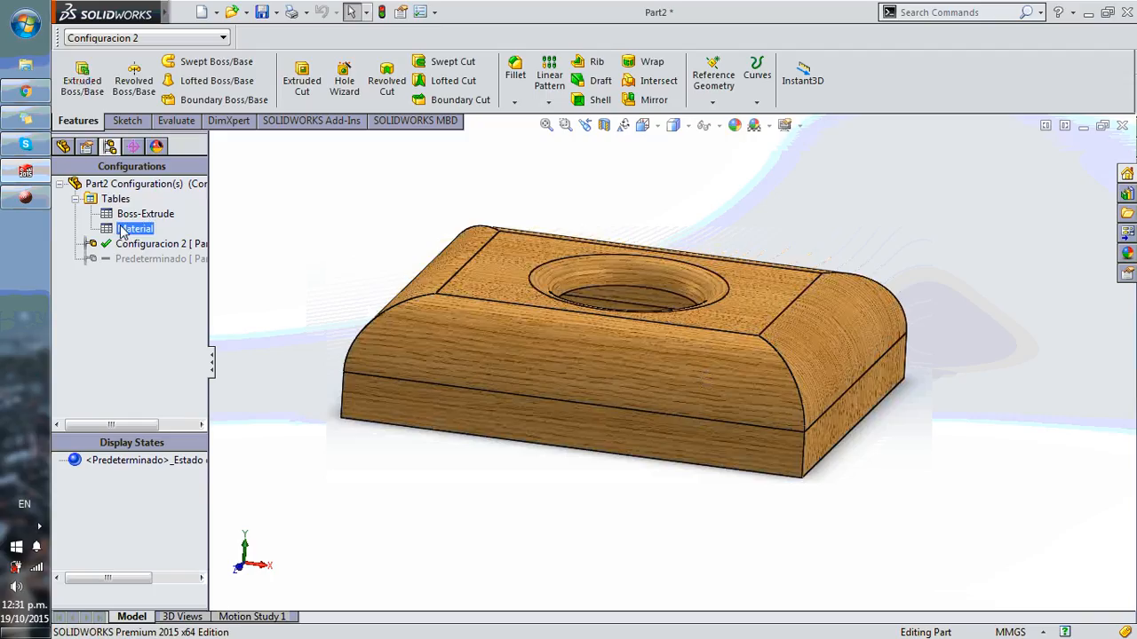
click(138, 216)
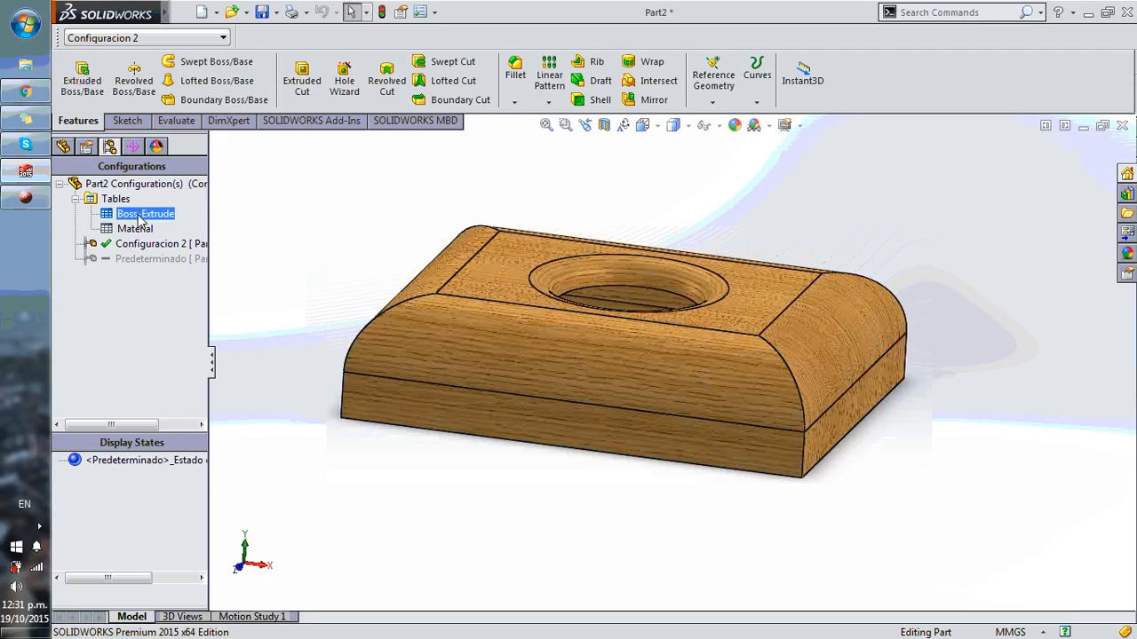
Switch between Predeterminado and Configuracion 2 to compare the block's height, ending on Predeterminado
click(222, 37)
click(134, 57)
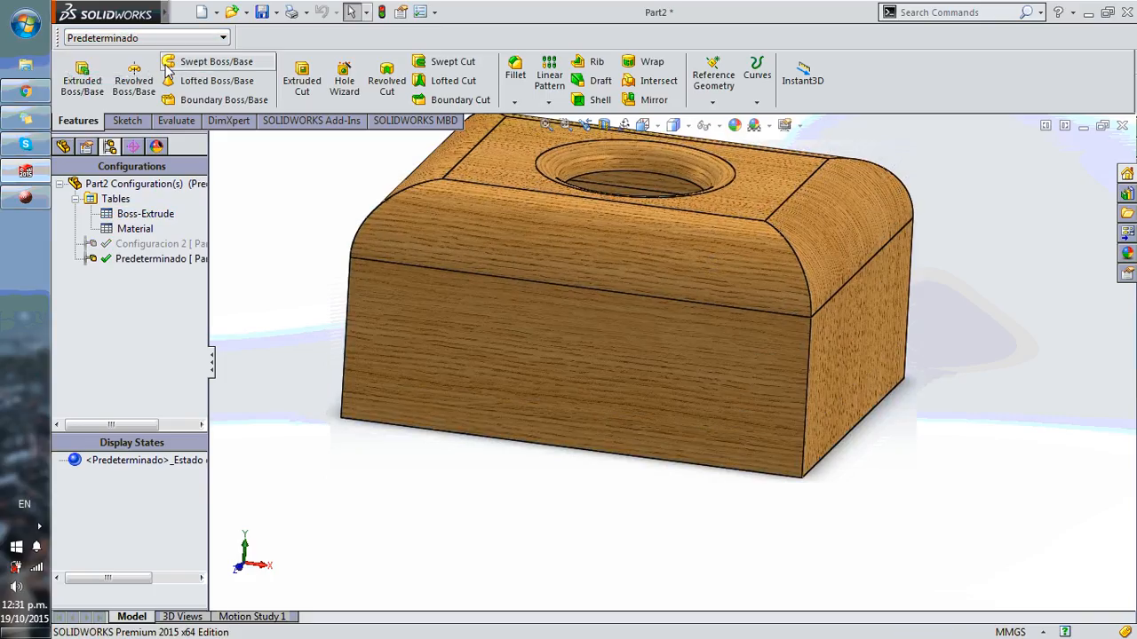
scroll(288, 147, up, 3)
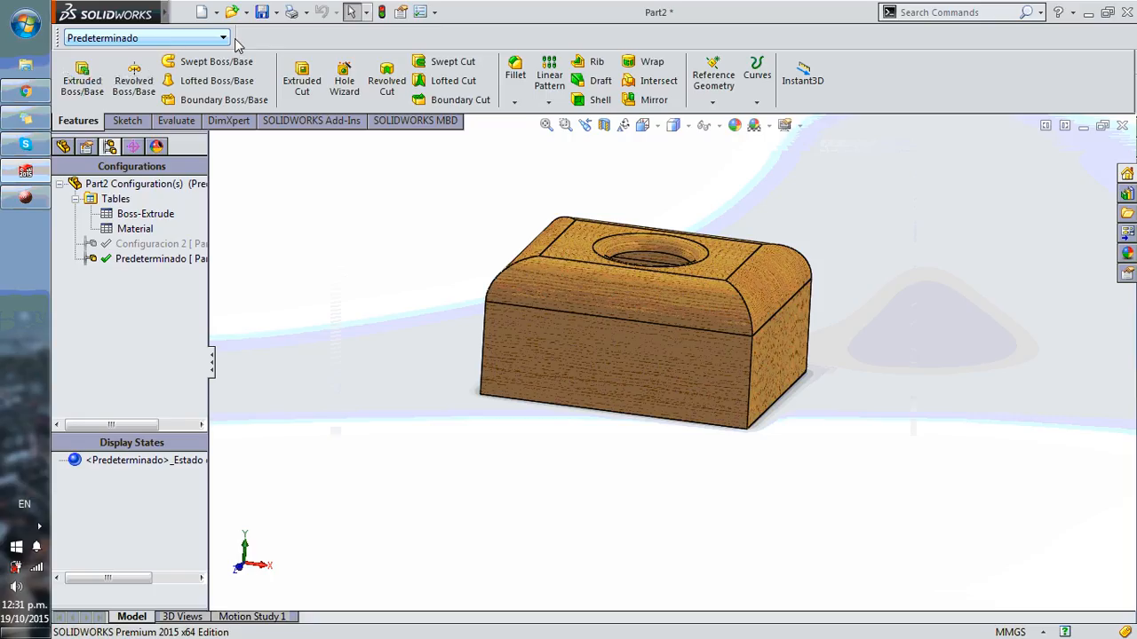
click(202, 43)
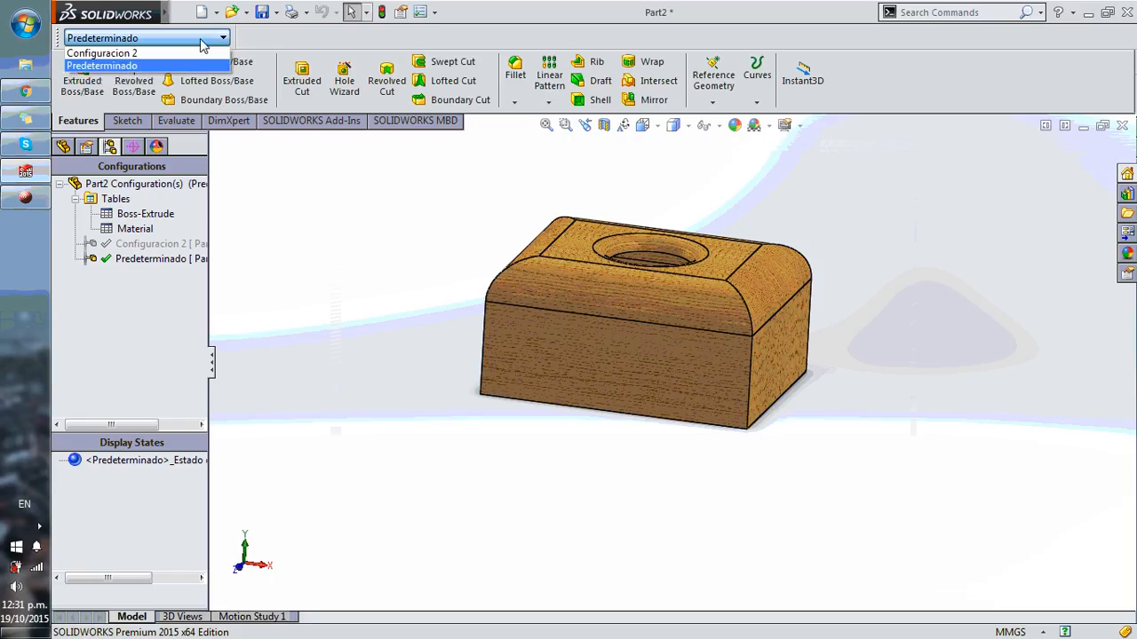
click(101, 52)
click(187, 36)
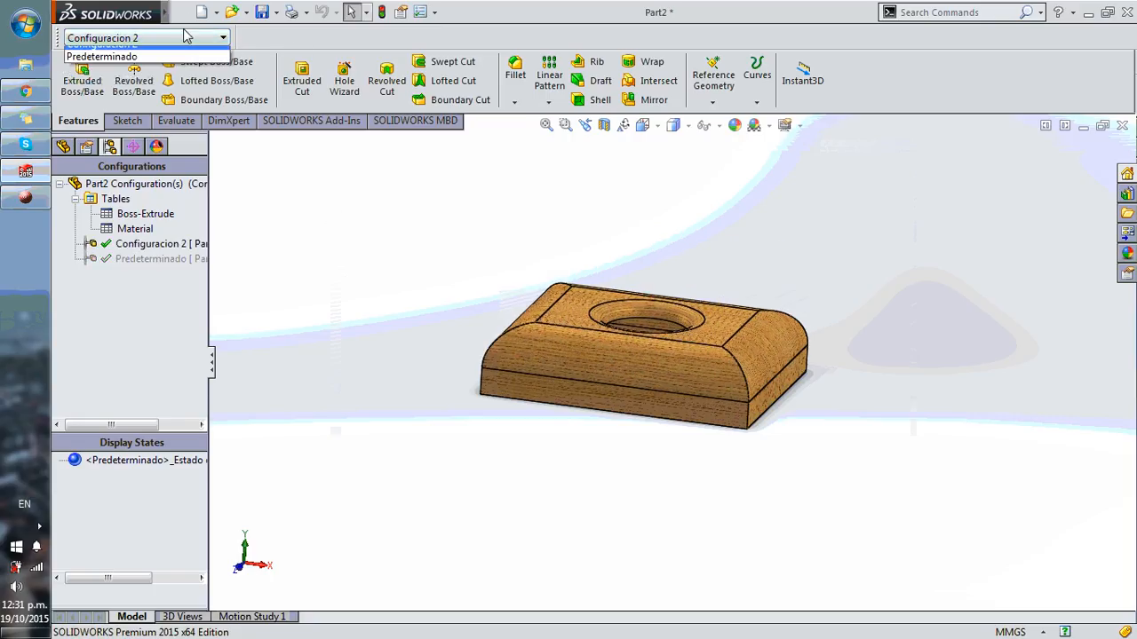
click(160, 58)
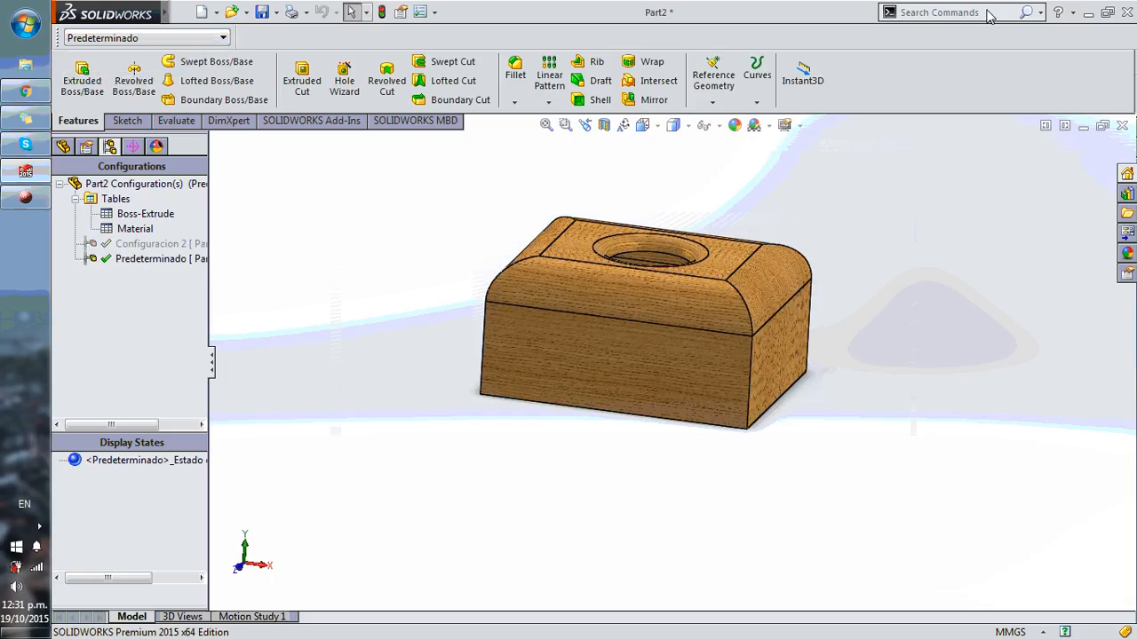
Search the commands for "conf" and hide the Configurations toolbar
click(986, 14)
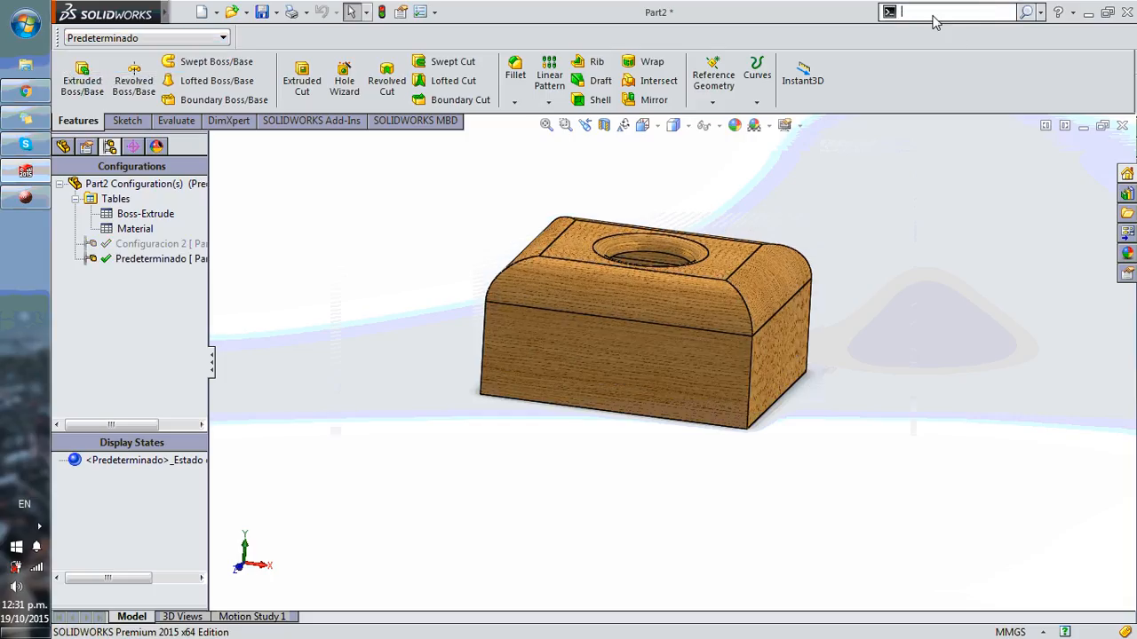
click(944, 14)
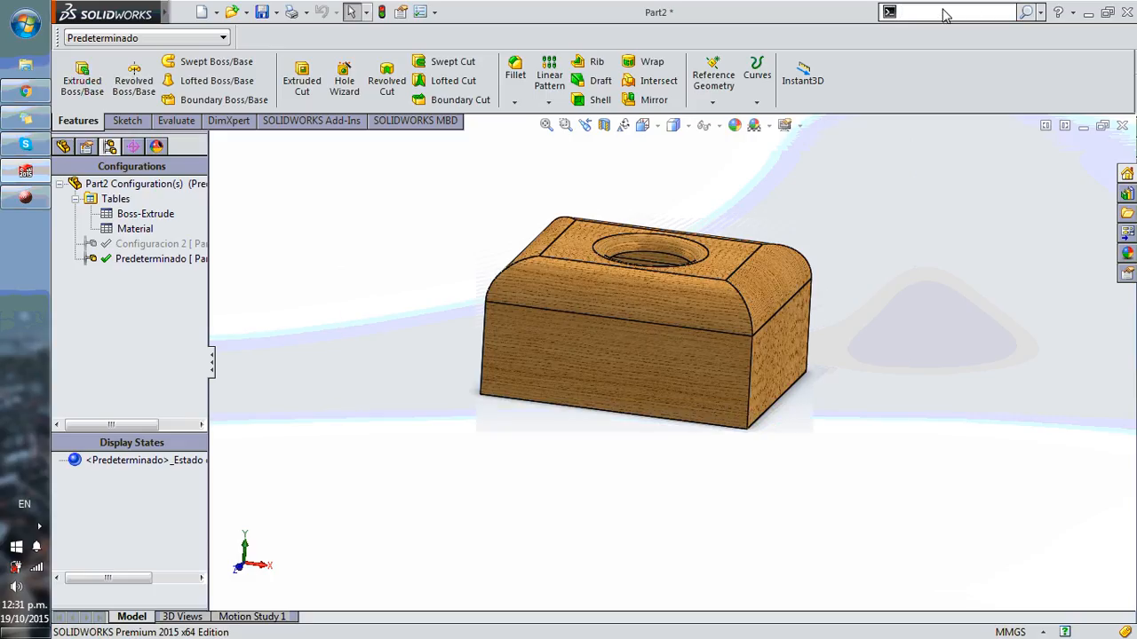
text(conf)
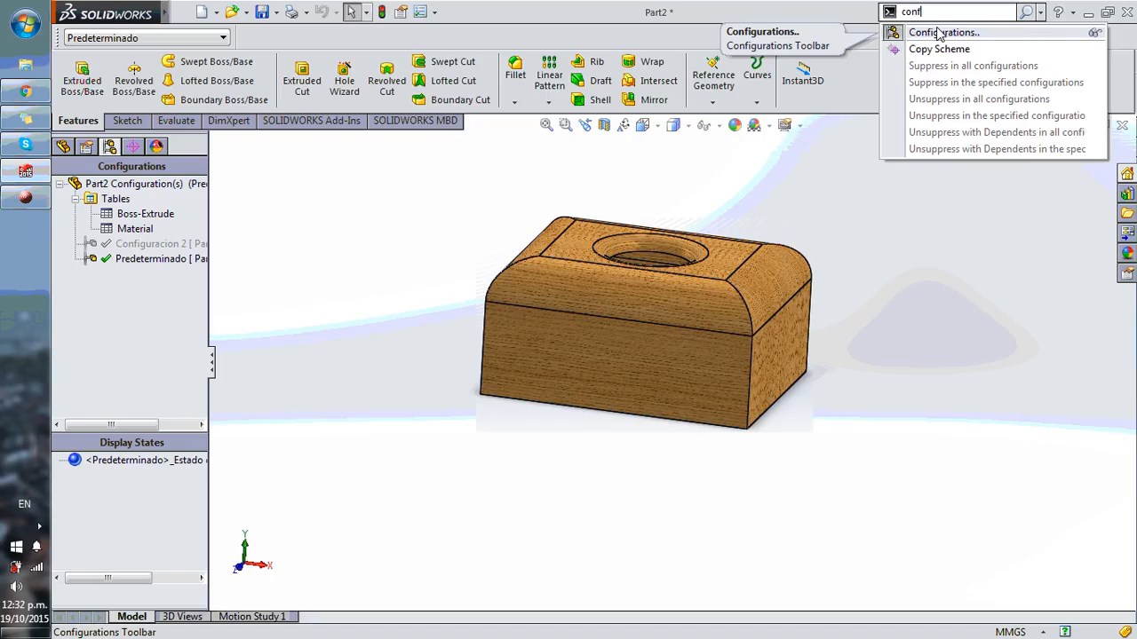
click(940, 34)
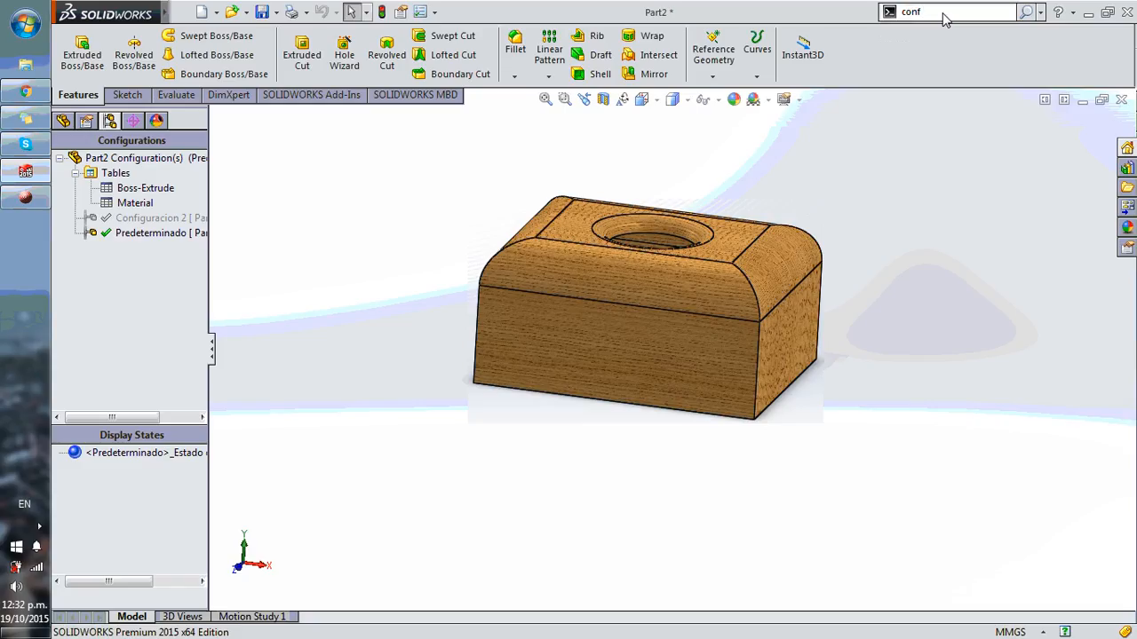
Search the commands for "confi" and show the Configurations toolbar again
double_click(942, 12)
text(confi)
key(Return)
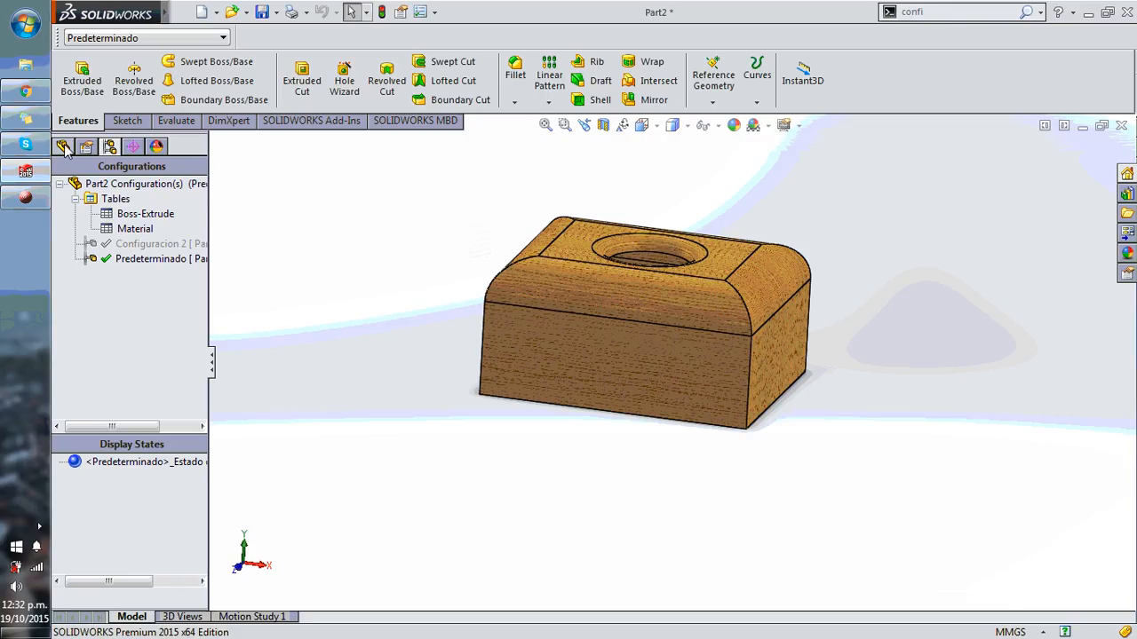
middle_drag(823, 257, 794, 302)
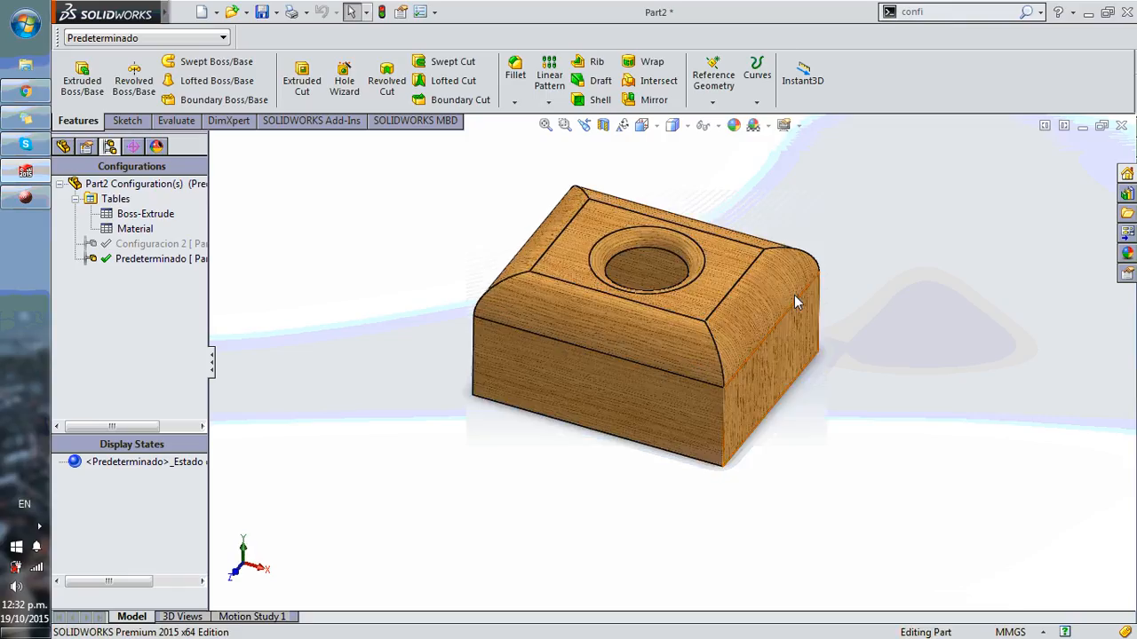
Configure Fillet1 with its D1 radius included and save the table as Fille1
click(63, 146)
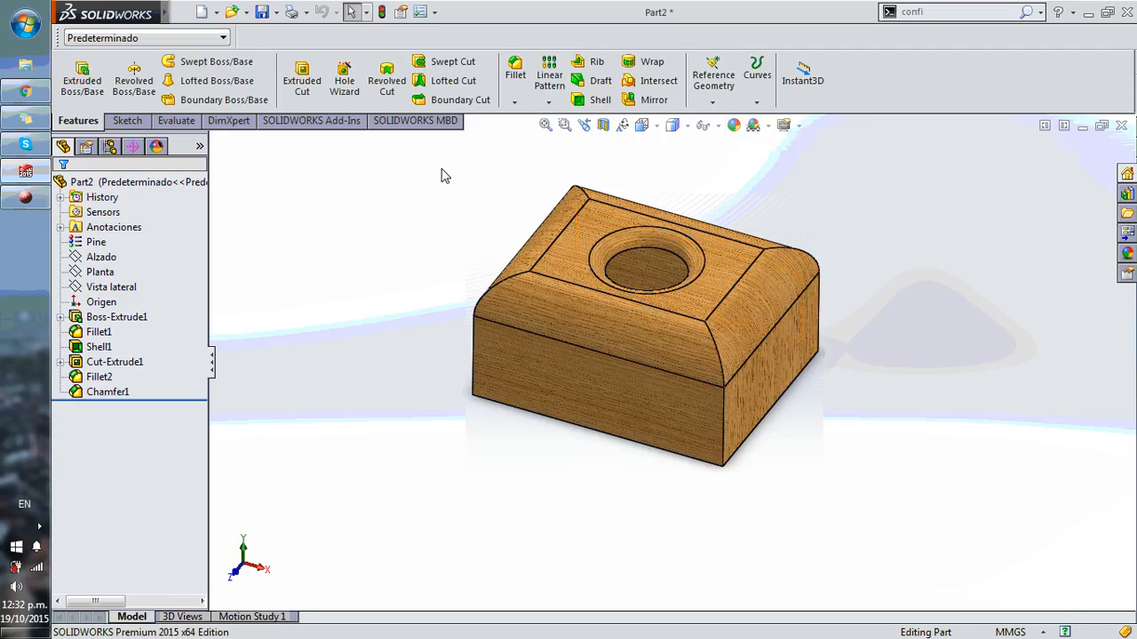
right_click(100, 318)
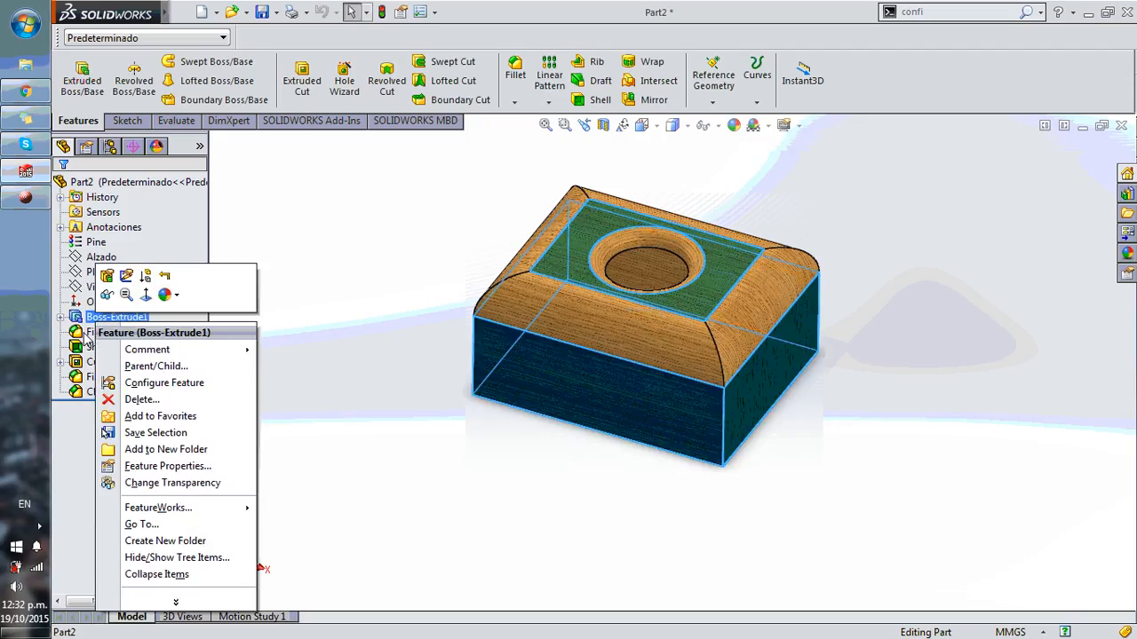
right_click(86, 333)
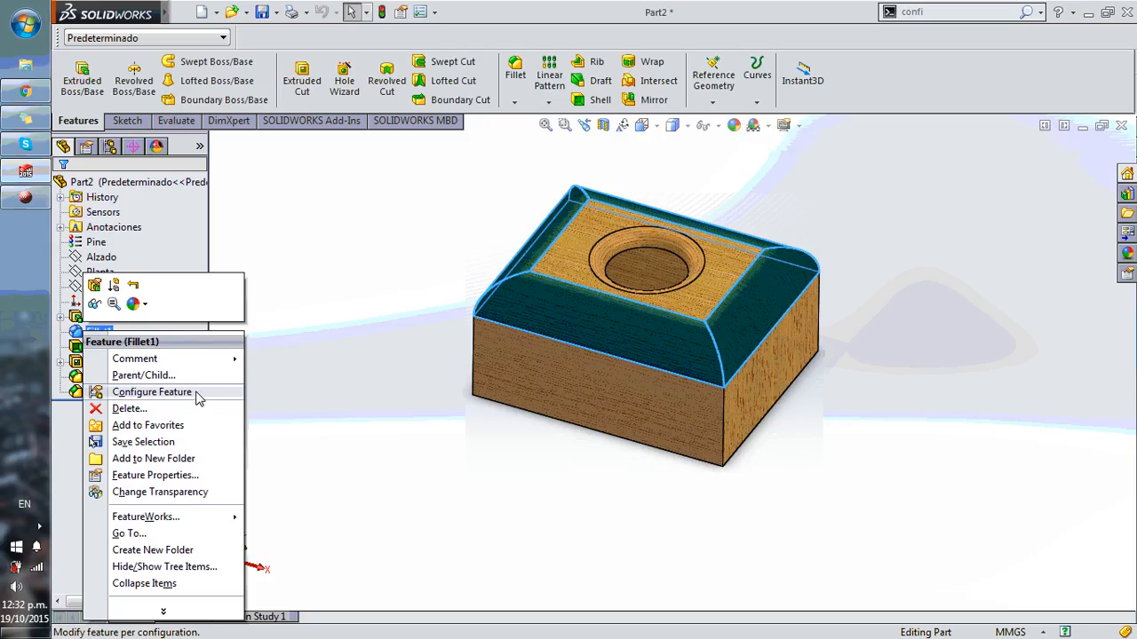
click(151, 391)
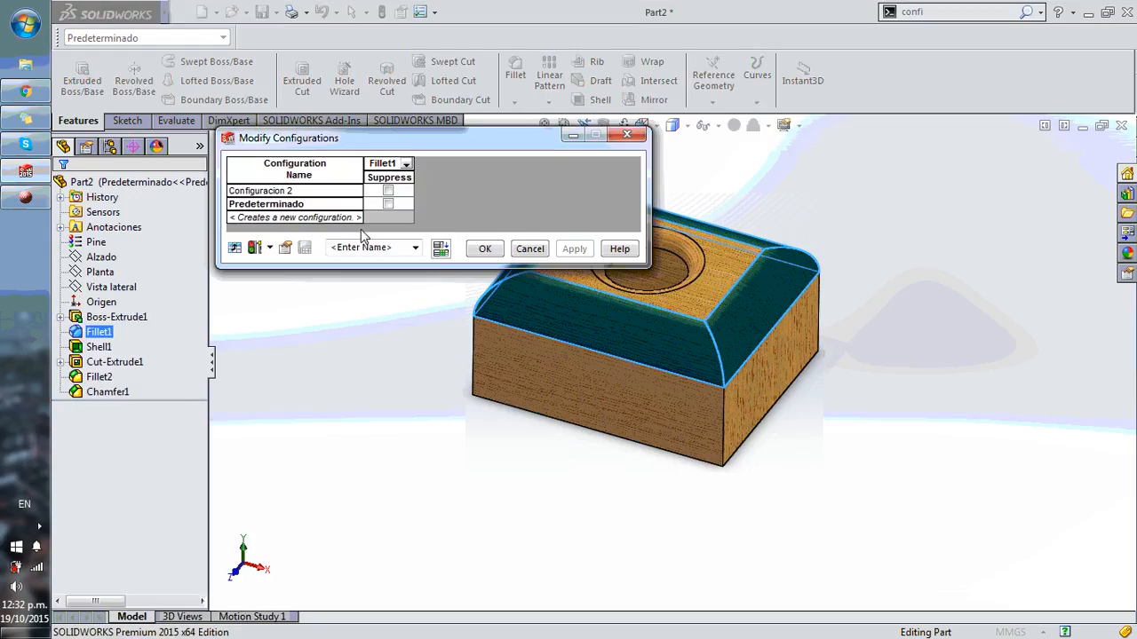
click(406, 164)
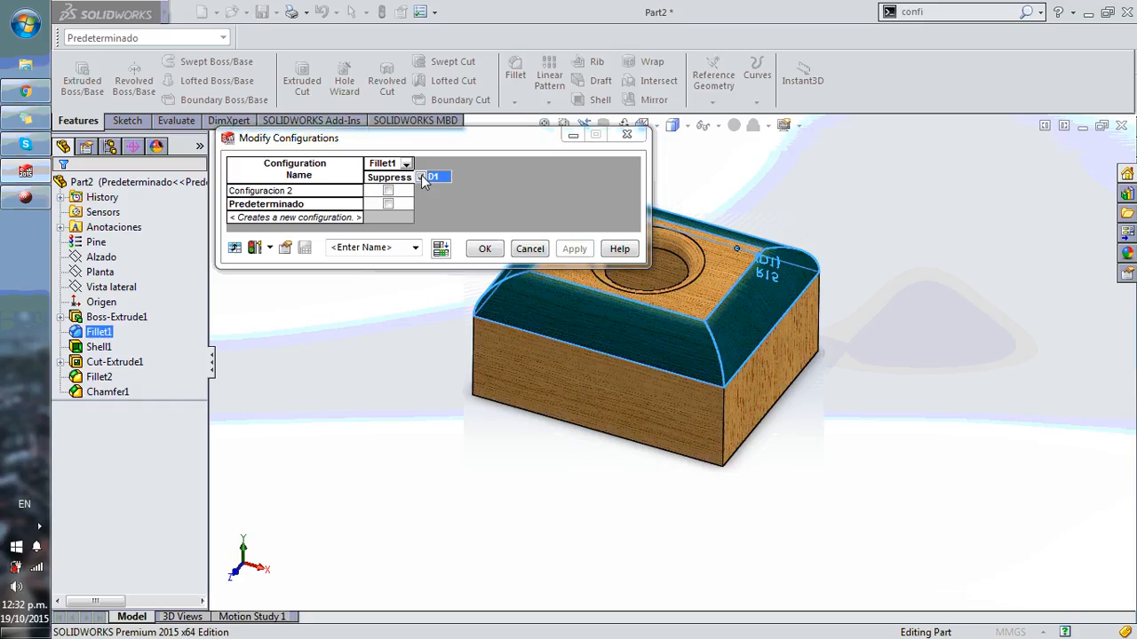
click(422, 177)
click(373, 248)
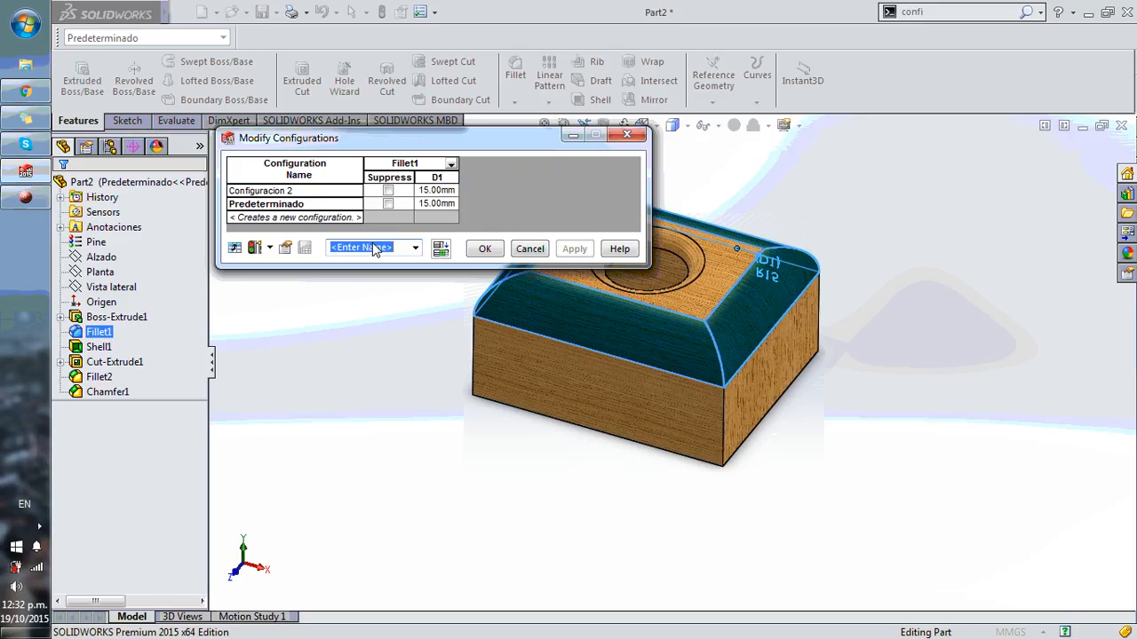
text(Fille1)
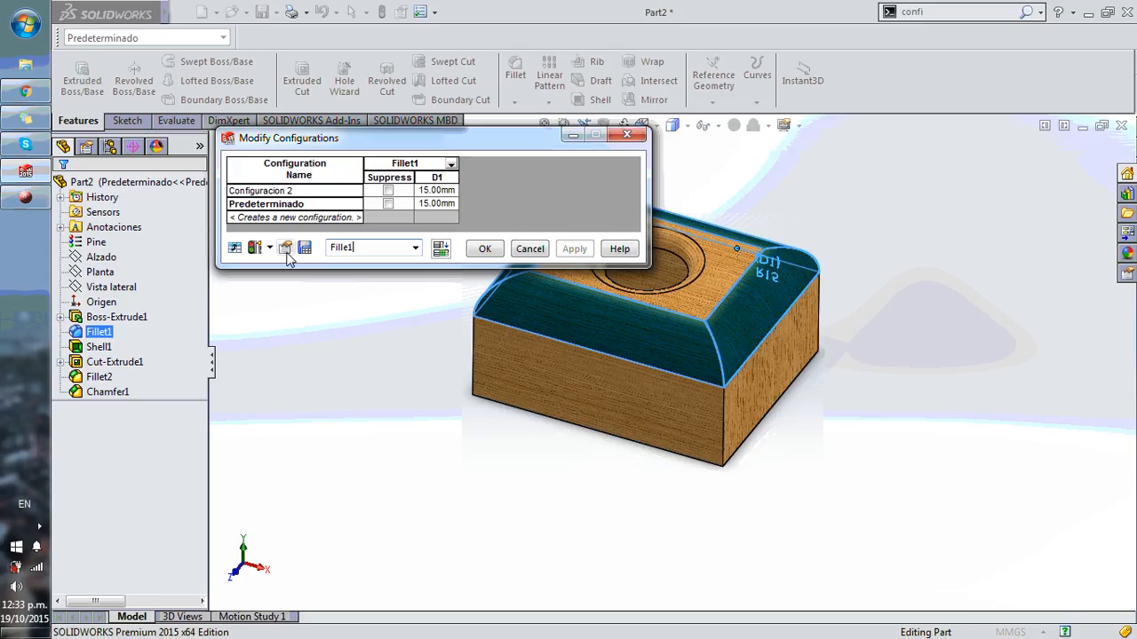
click(484, 249)
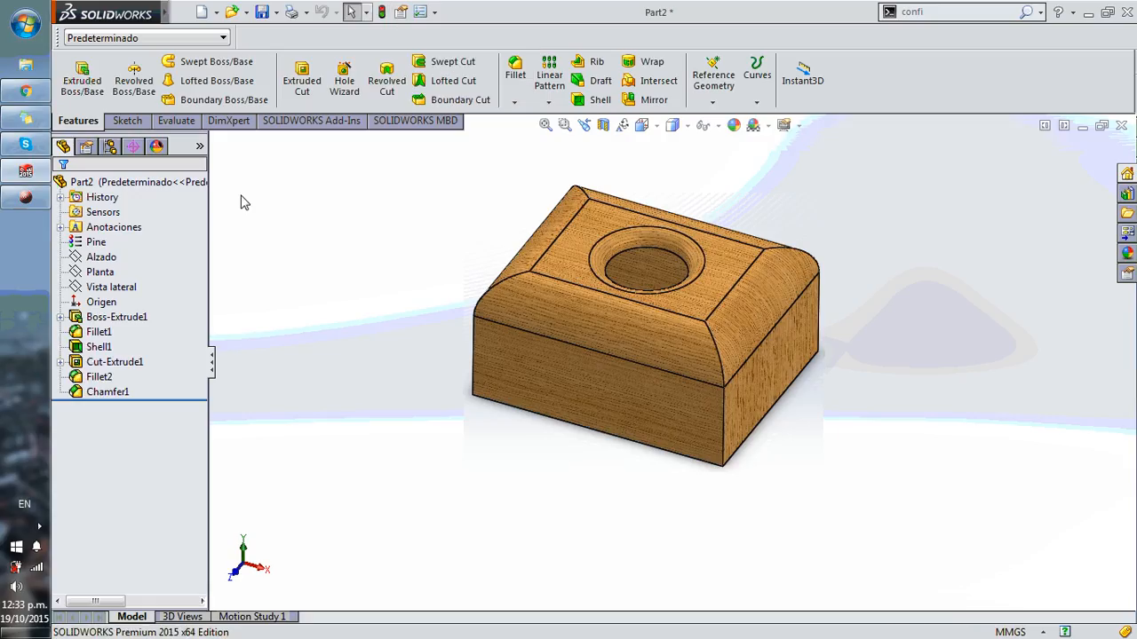
Reopen the Fille1 table, set Fillet1's D1 to 5 mm for Predeterminado, and save it
click(110, 147)
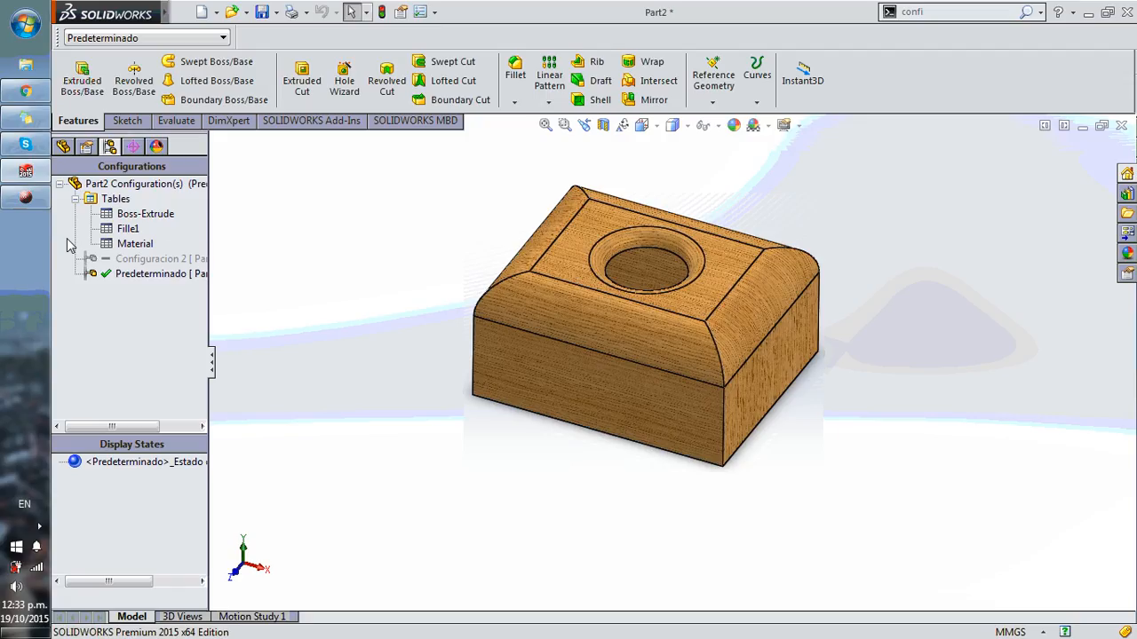
right_click(127, 229)
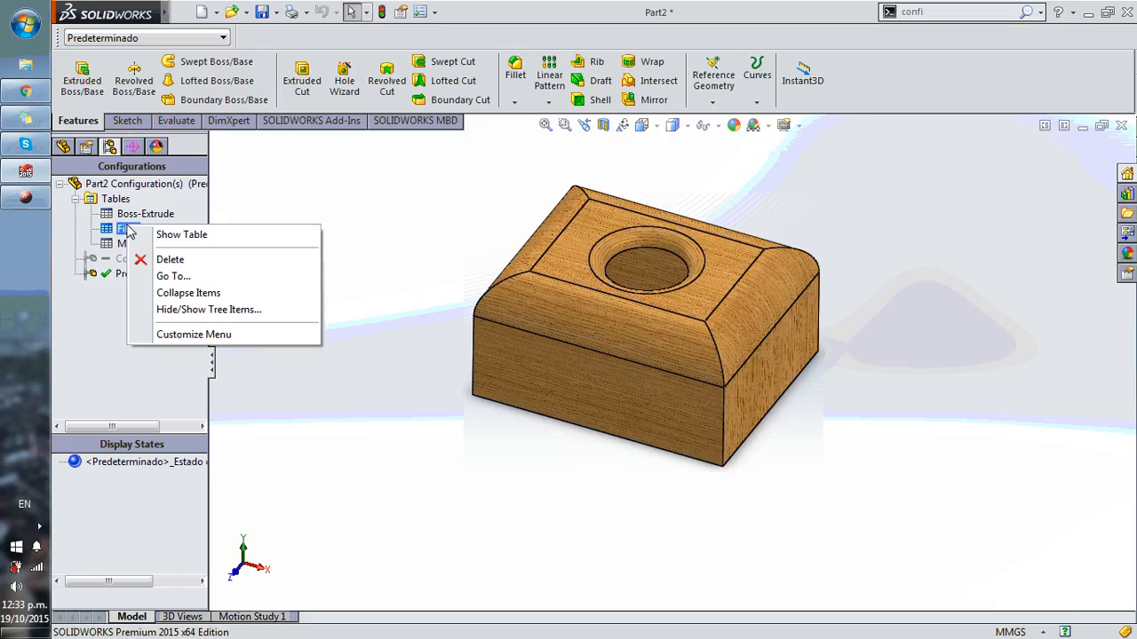
click(176, 235)
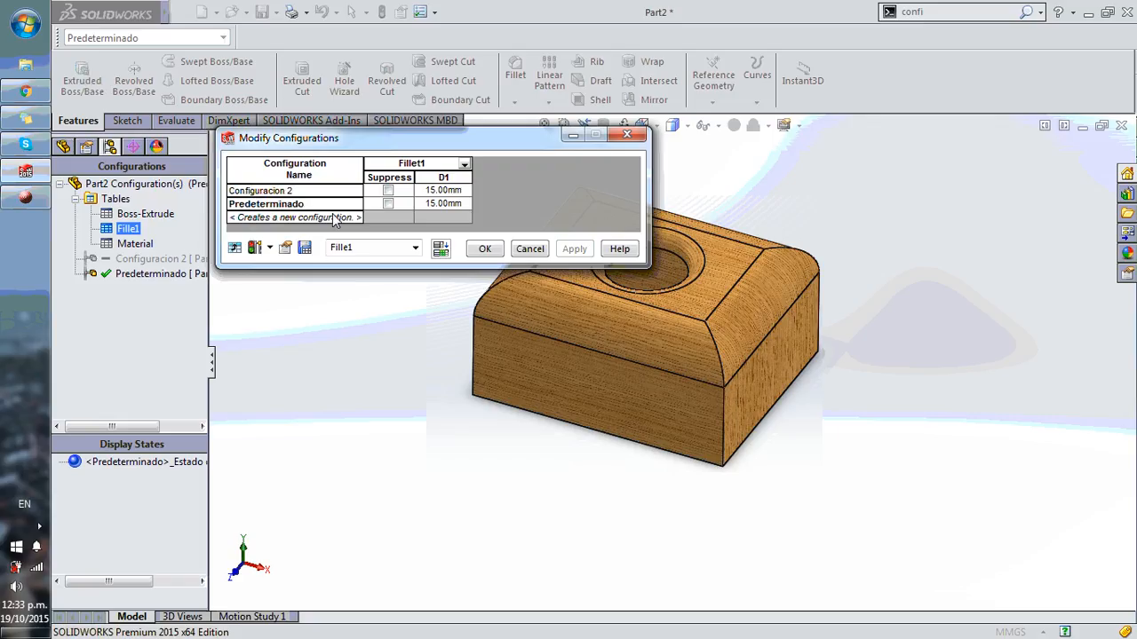
click(435, 203)
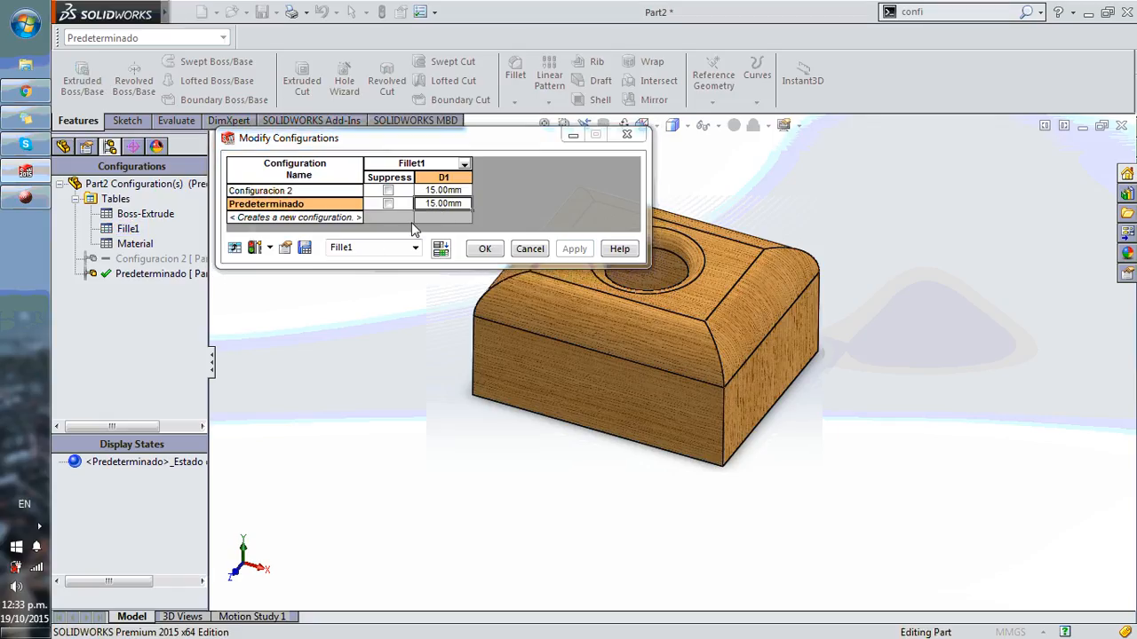
click(429, 206)
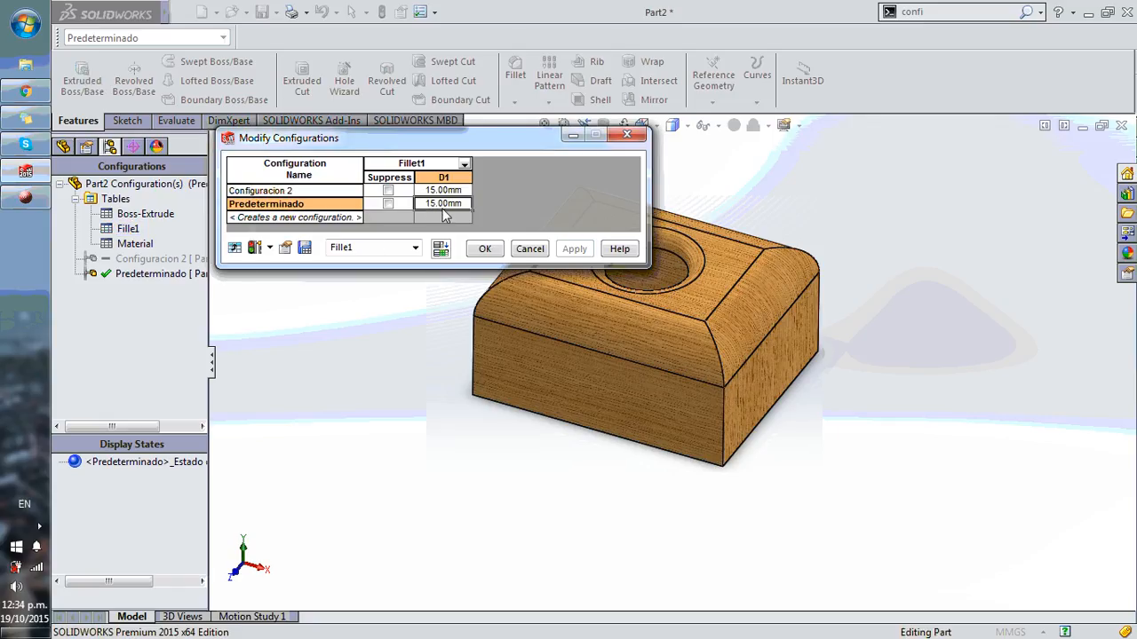
text(1)
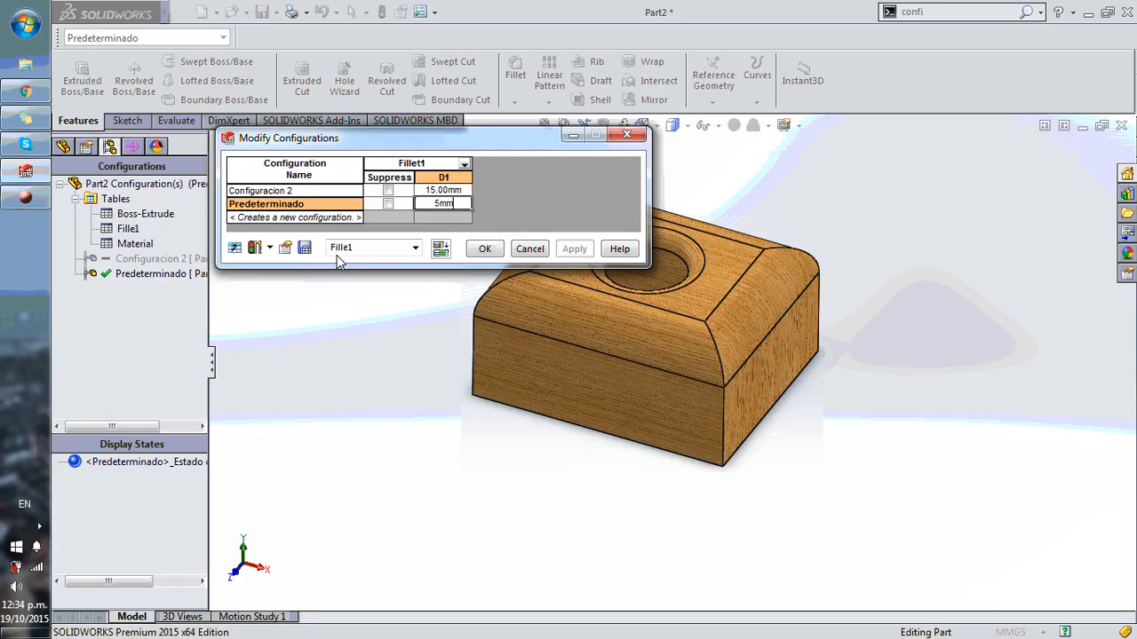
click(308, 249)
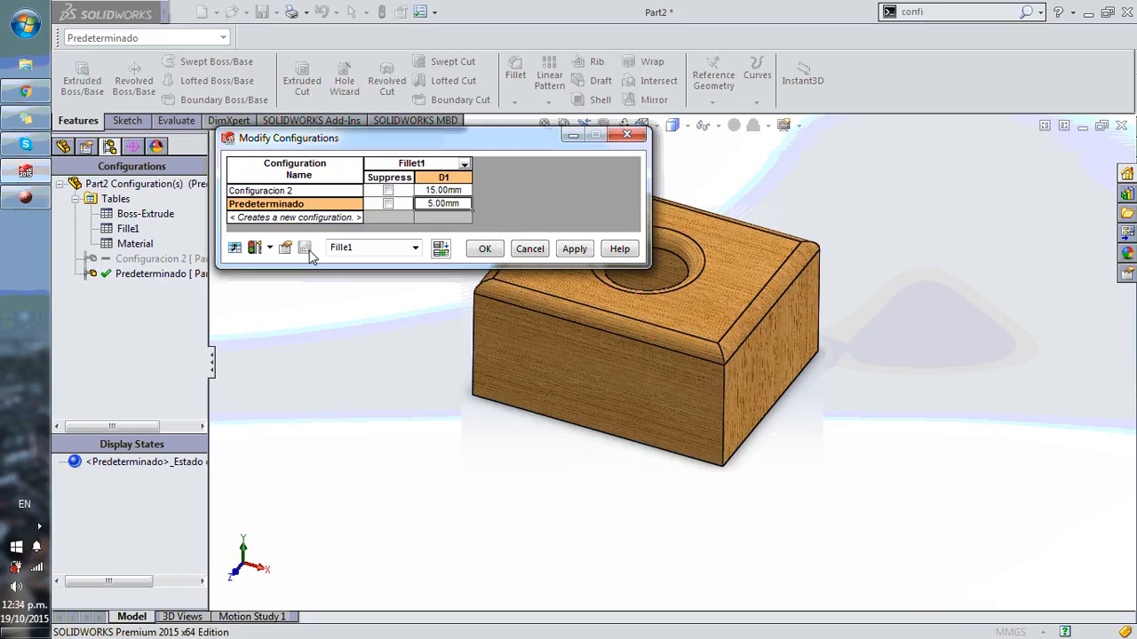
click(484, 249)
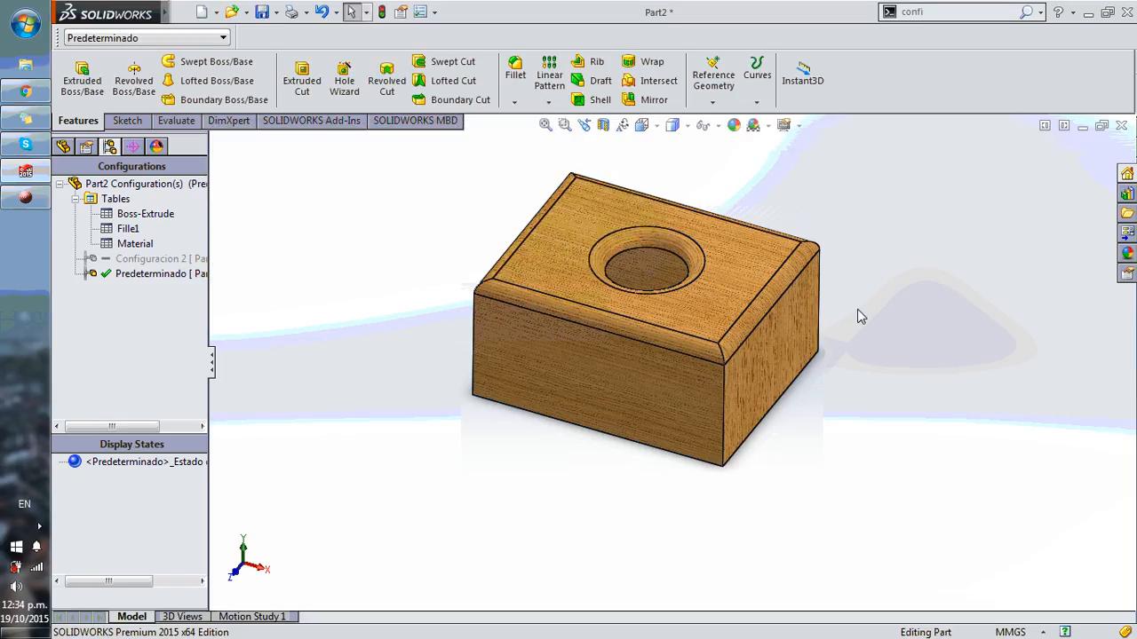
Switch between Configuracion 2 and Predeterminado to compare the top edge fillets, ending on Configuracion 2
middle_drag(856, 309, 756, 294)
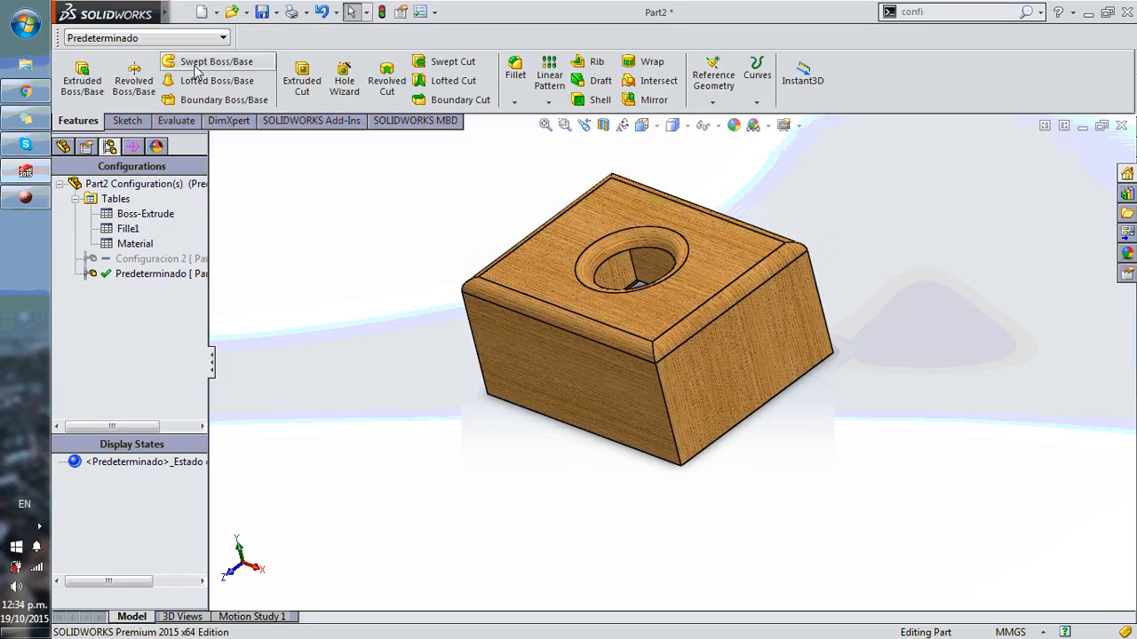
click(133, 38)
click(128, 55)
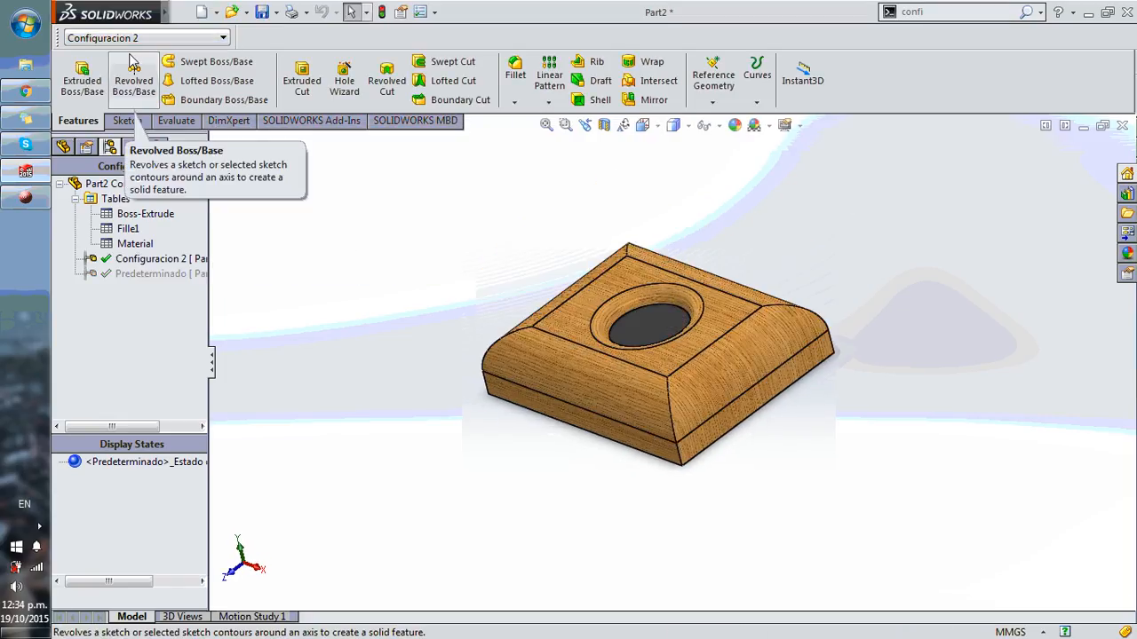
click(144, 40)
click(133, 66)
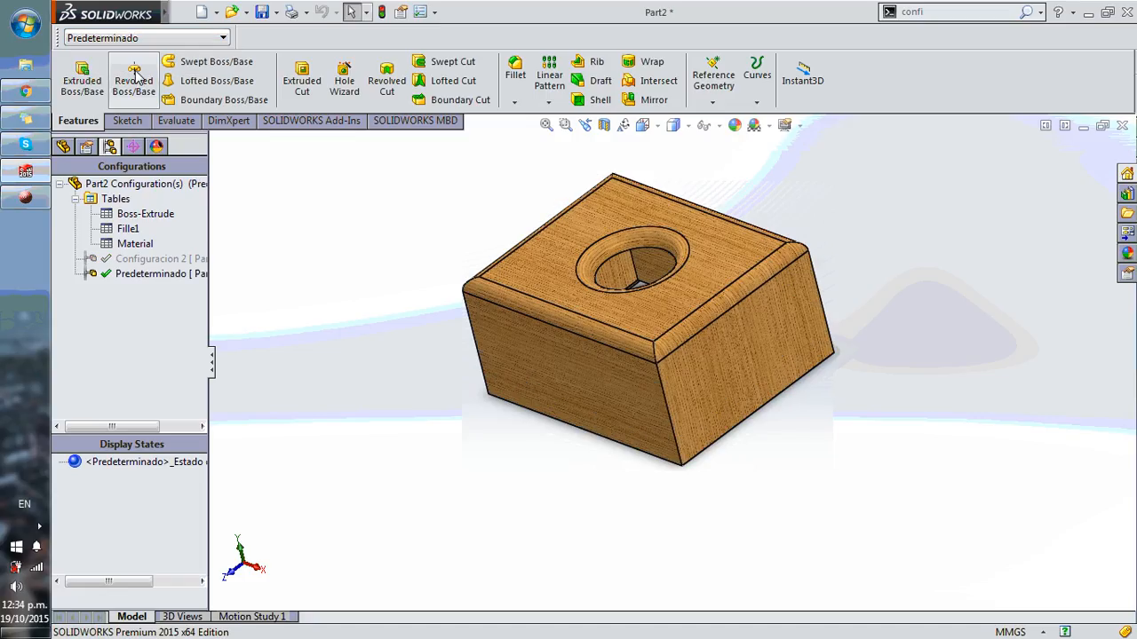
click(129, 38)
click(115, 53)
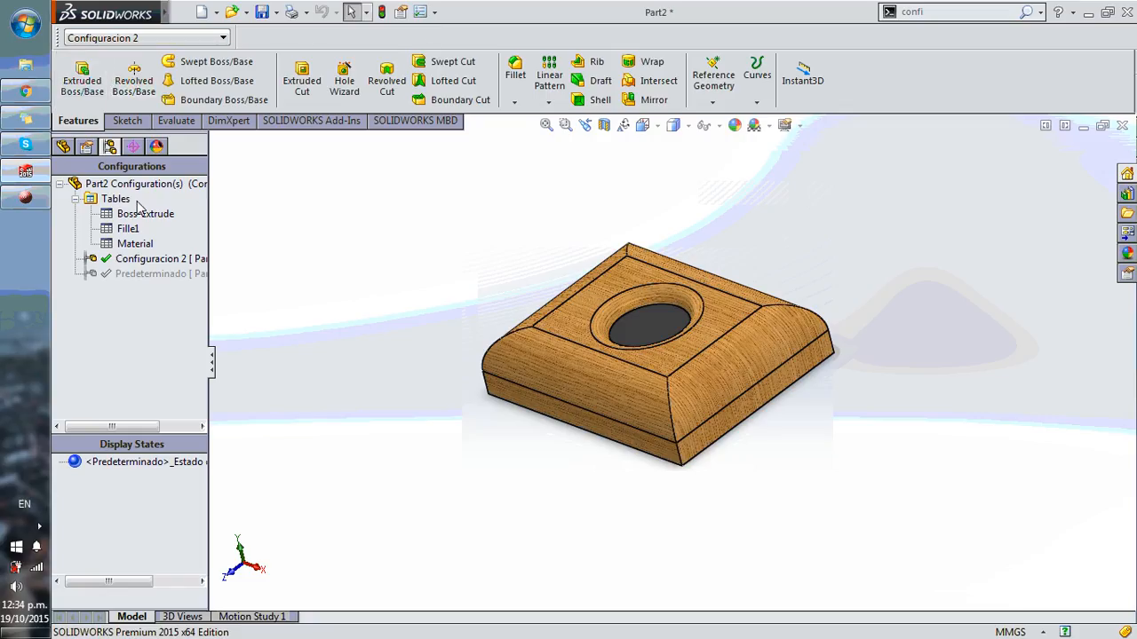
Configure Shell1 with its D1 thickness included and name the table Shell
click(63, 147)
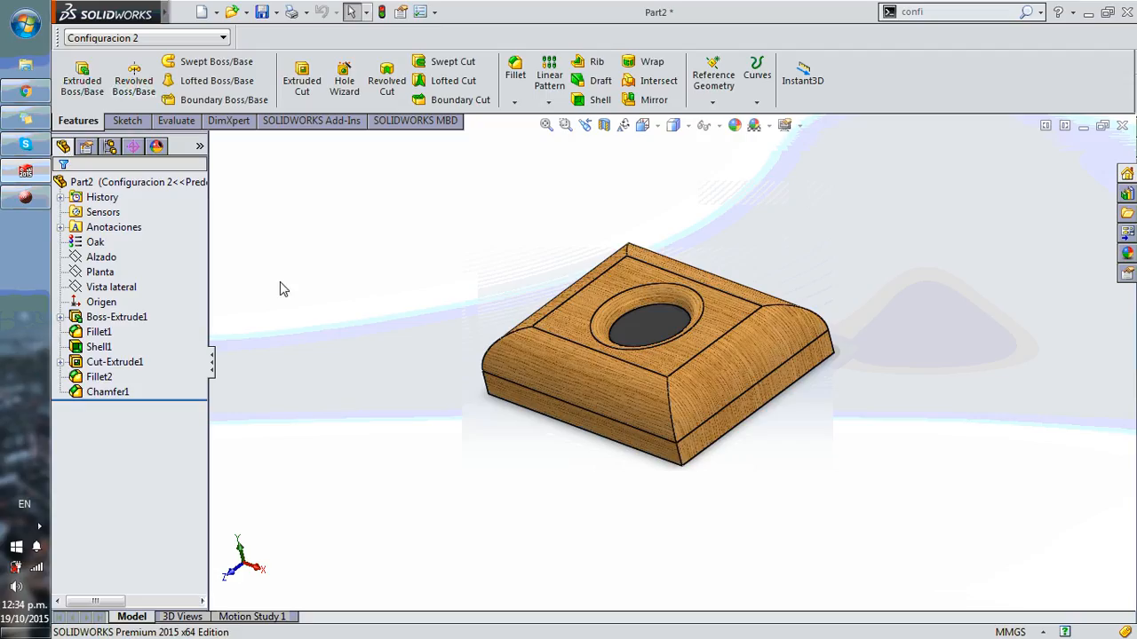
right_click(125, 346)
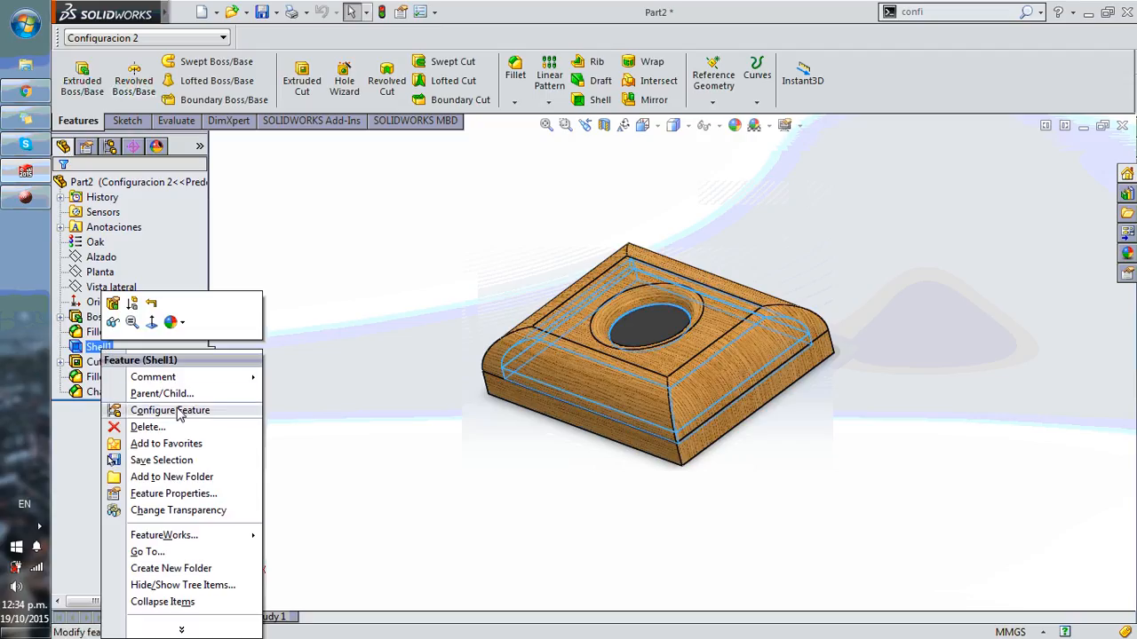
click(174, 411)
click(407, 164)
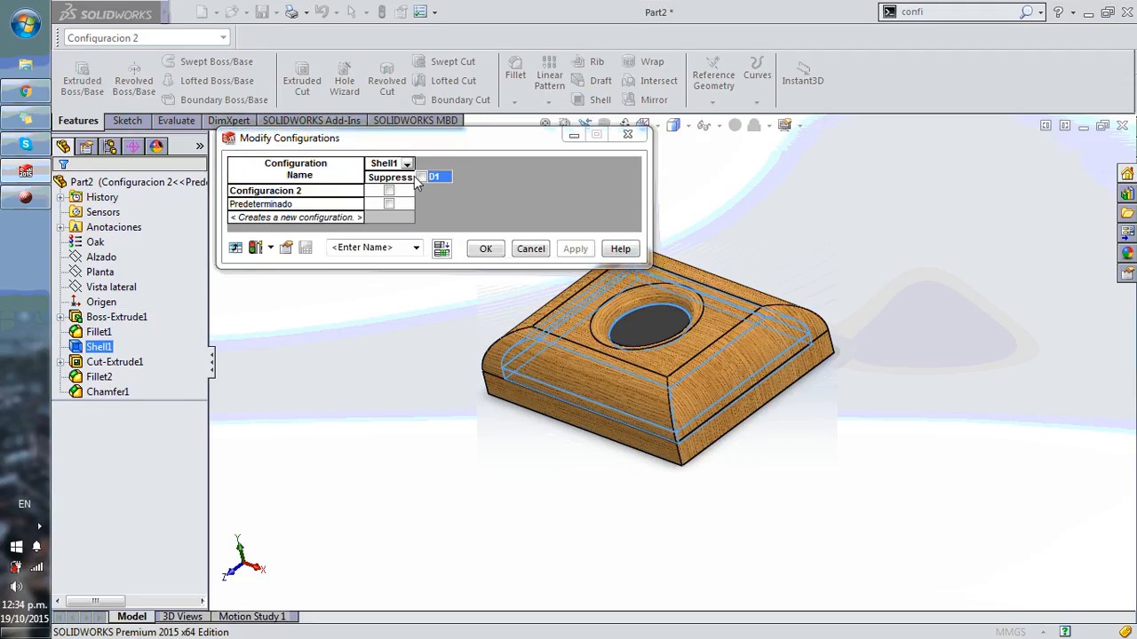
click(380, 249)
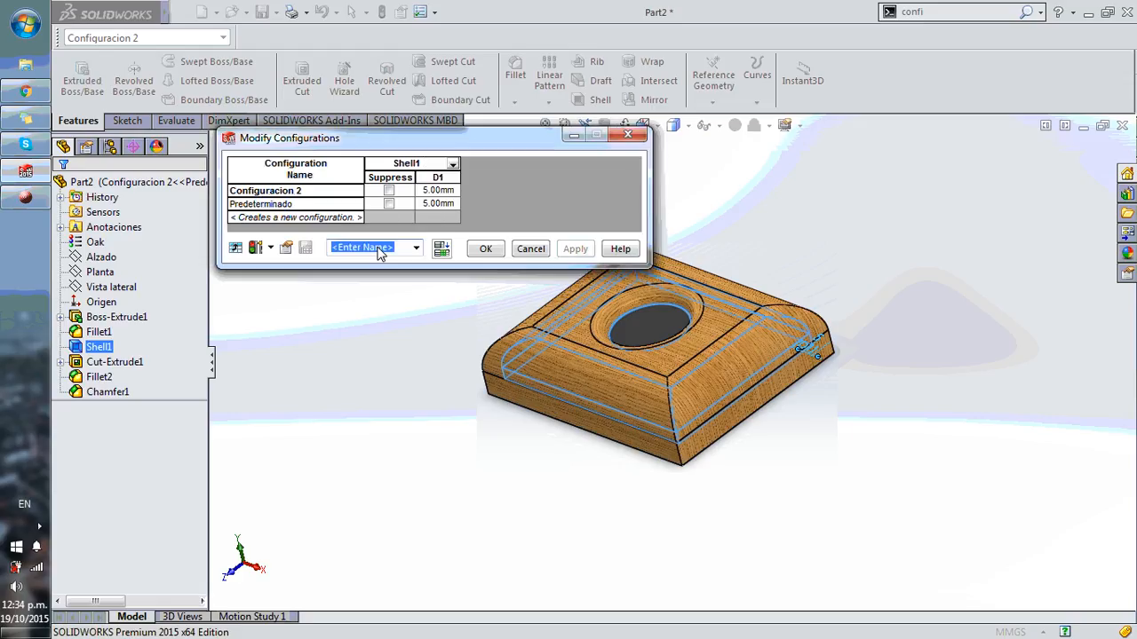
text(Shell)
Set Shell1's D1 thickness to 10 mm for Configuracion 2 and save the table
click(427, 190)
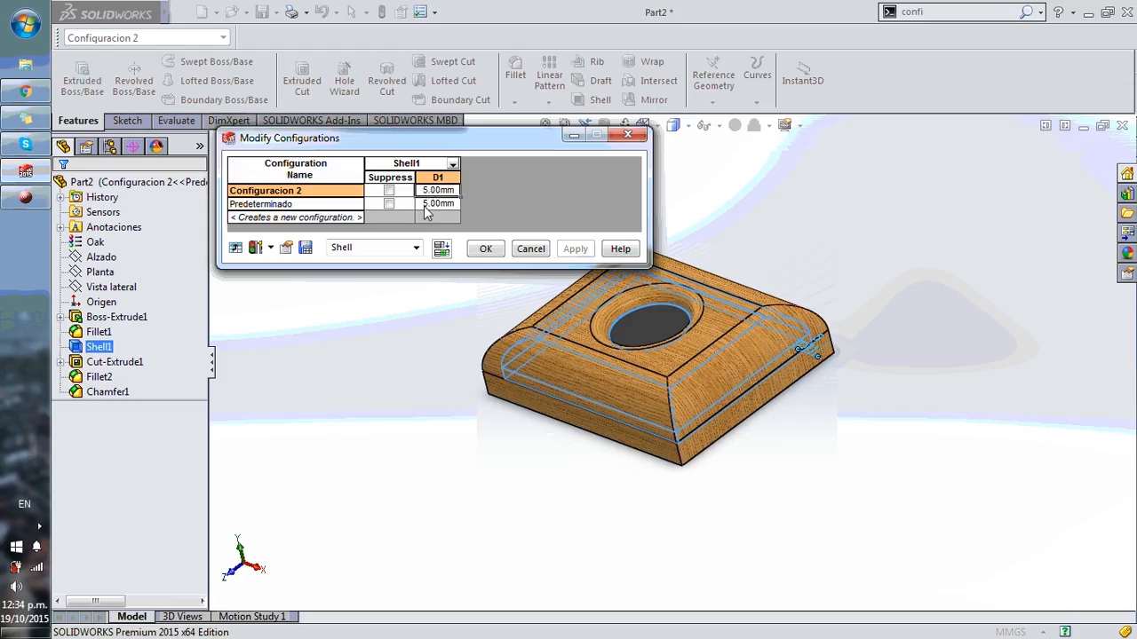
click(427, 204)
click(429, 190)
text(10)
click(438, 203)
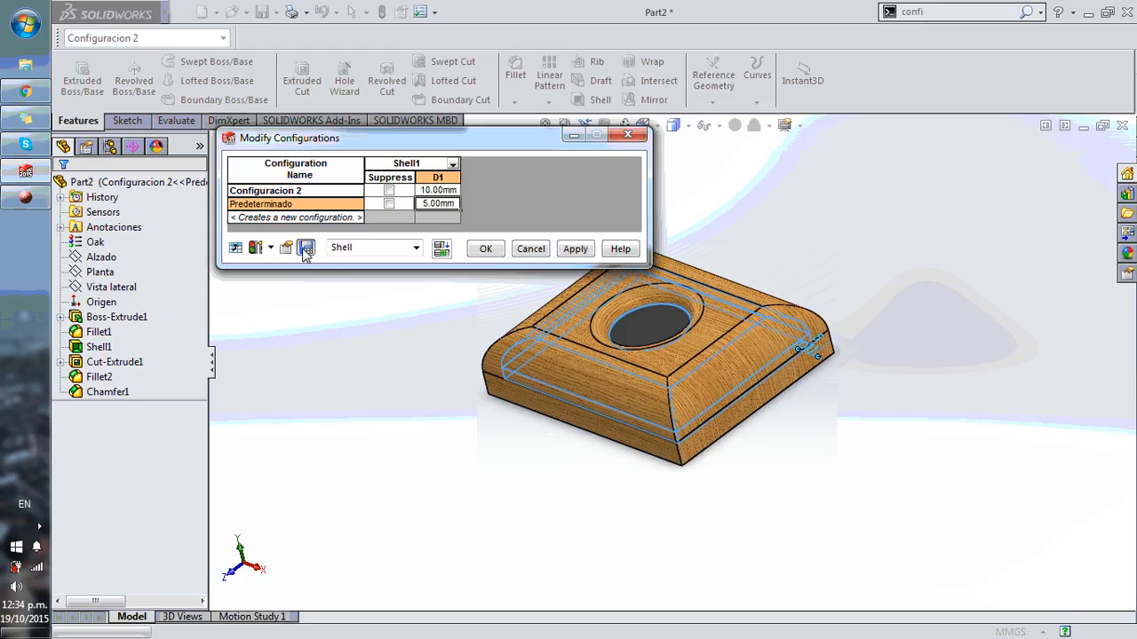
click(487, 250)
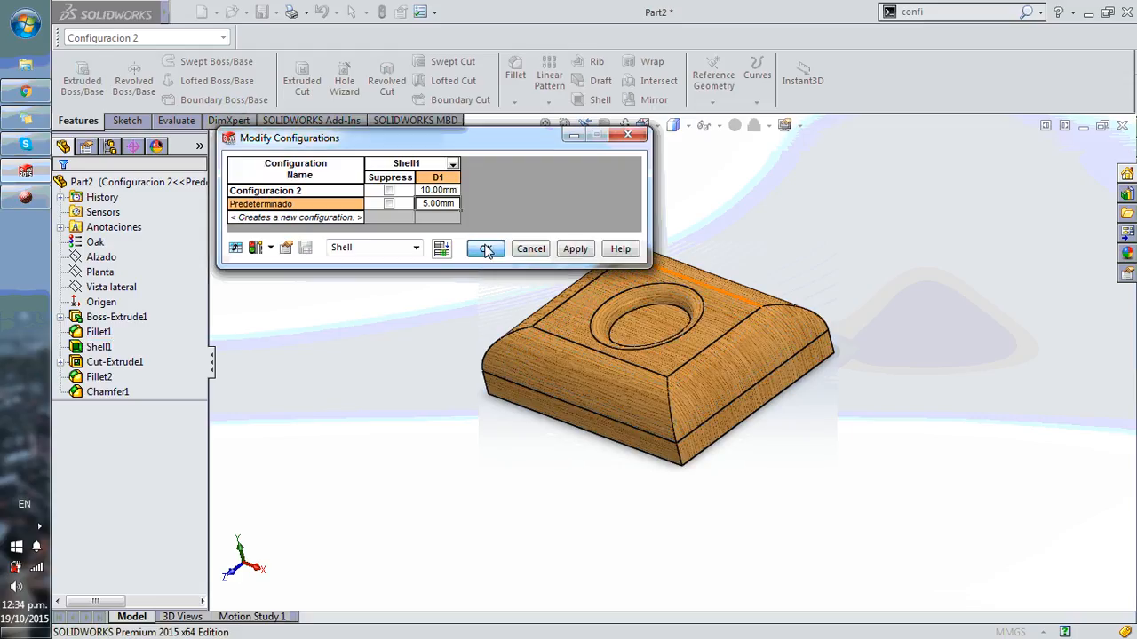
Examine the hole and the hollow underside of the block after the shell thickness change
middle_drag(642, 287, 749, 456)
middle_drag(689, 348, 683, 397)
scroll(677, 356, down, 5)
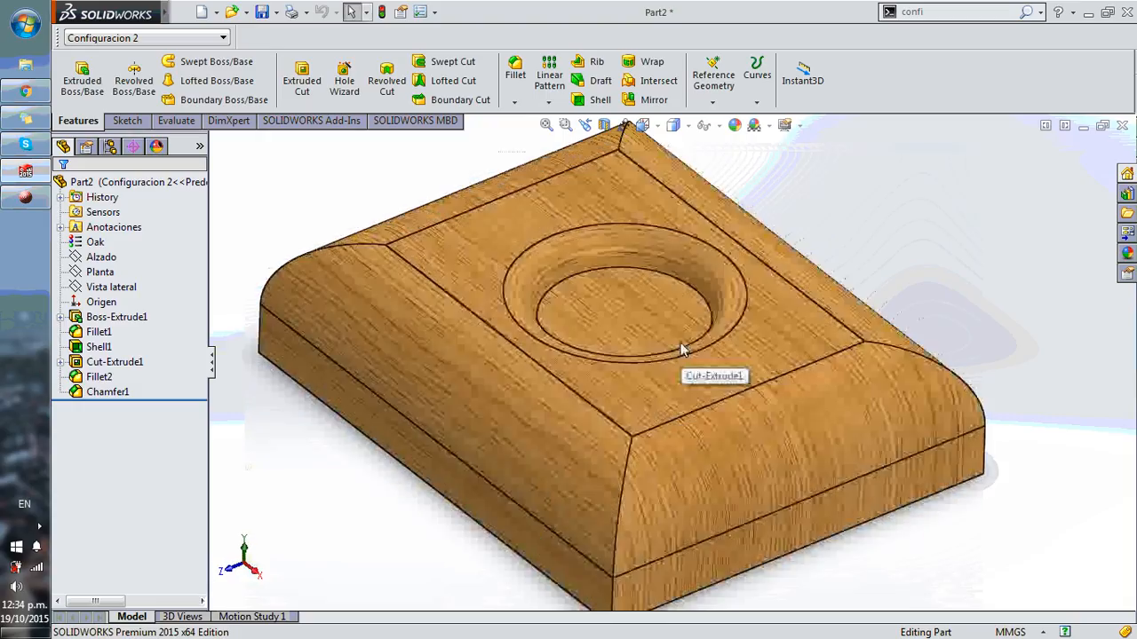
scroll(683, 335, up, 3)
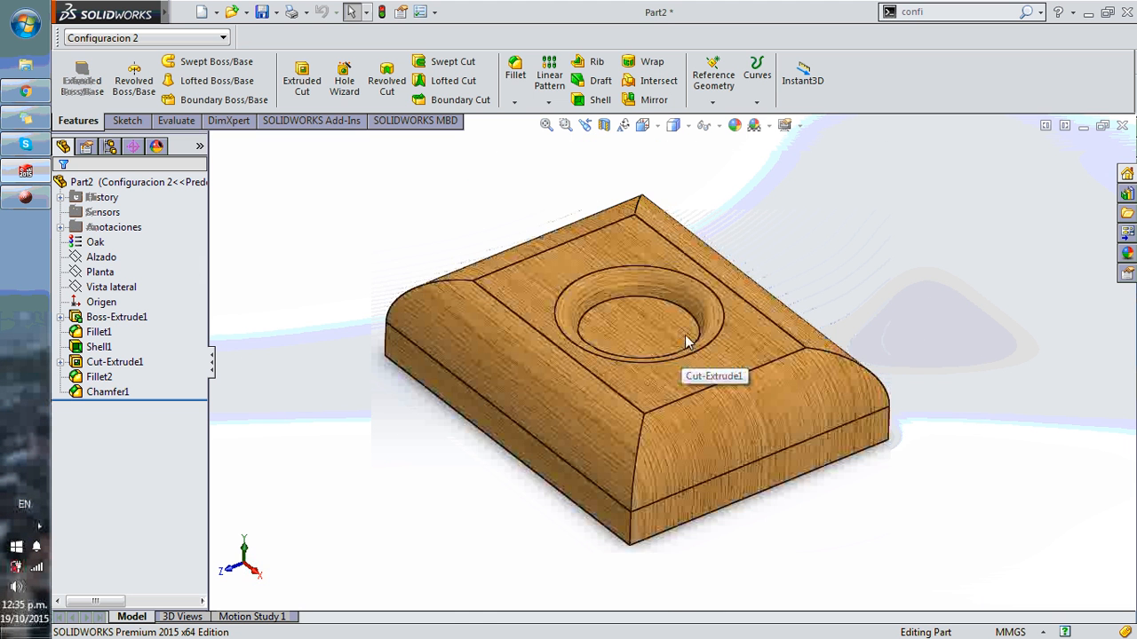
middle_drag(688, 329, 710, 242)
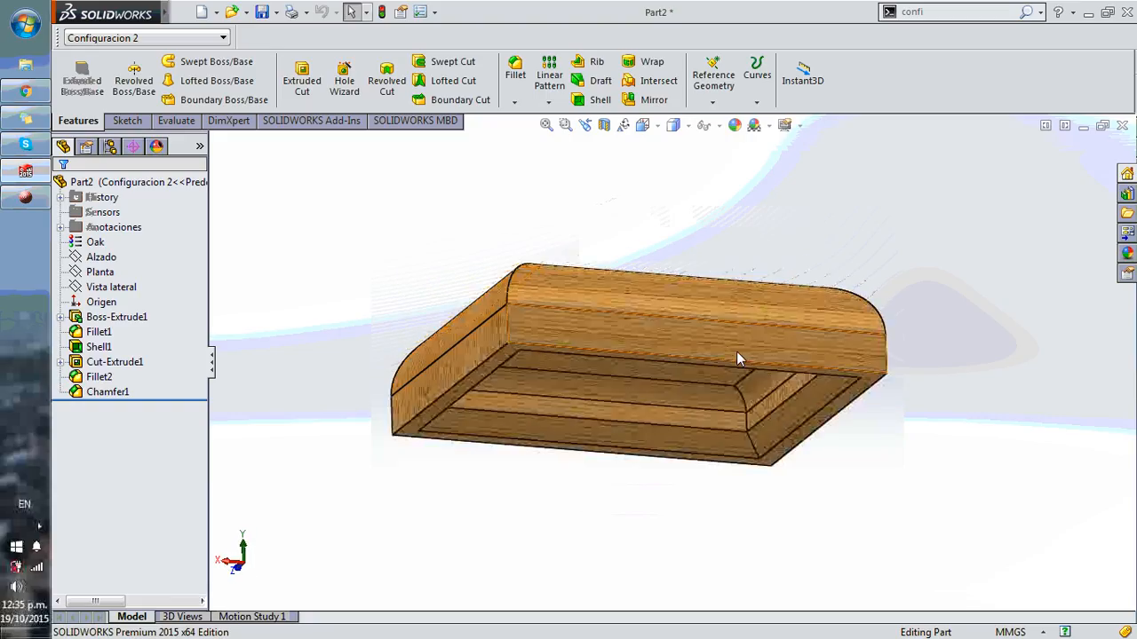
middle_drag(737, 353, 646, 475)
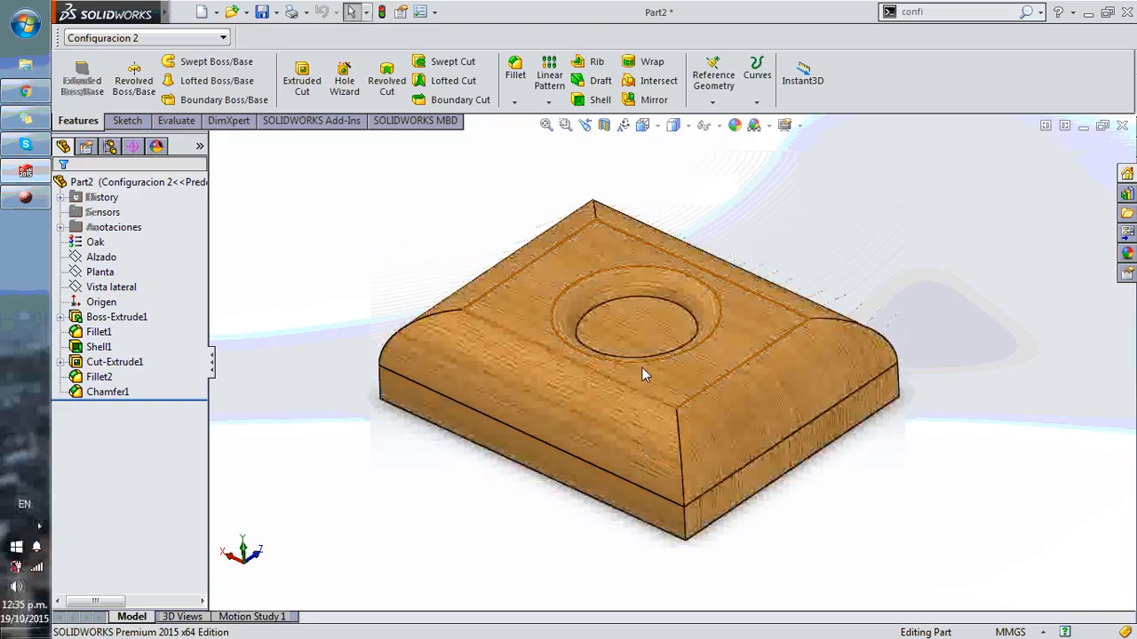
middle_drag(634, 326, 606, 311)
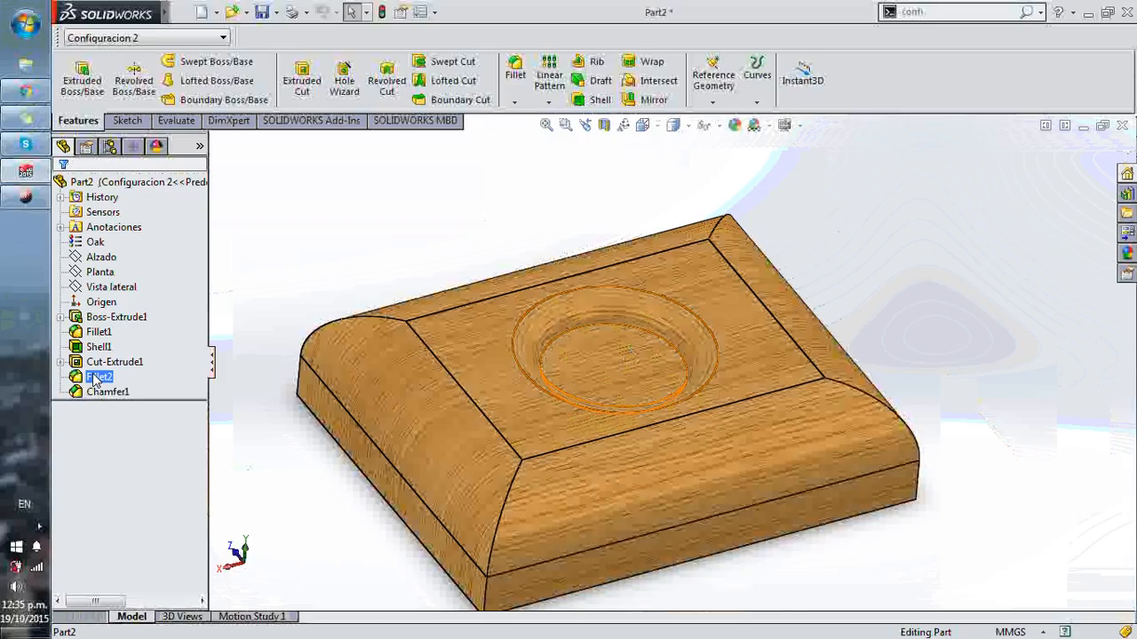
Edit Cut-Extrude1 to set its blind depth to 10 mm for all configurations
right_click(141, 366)
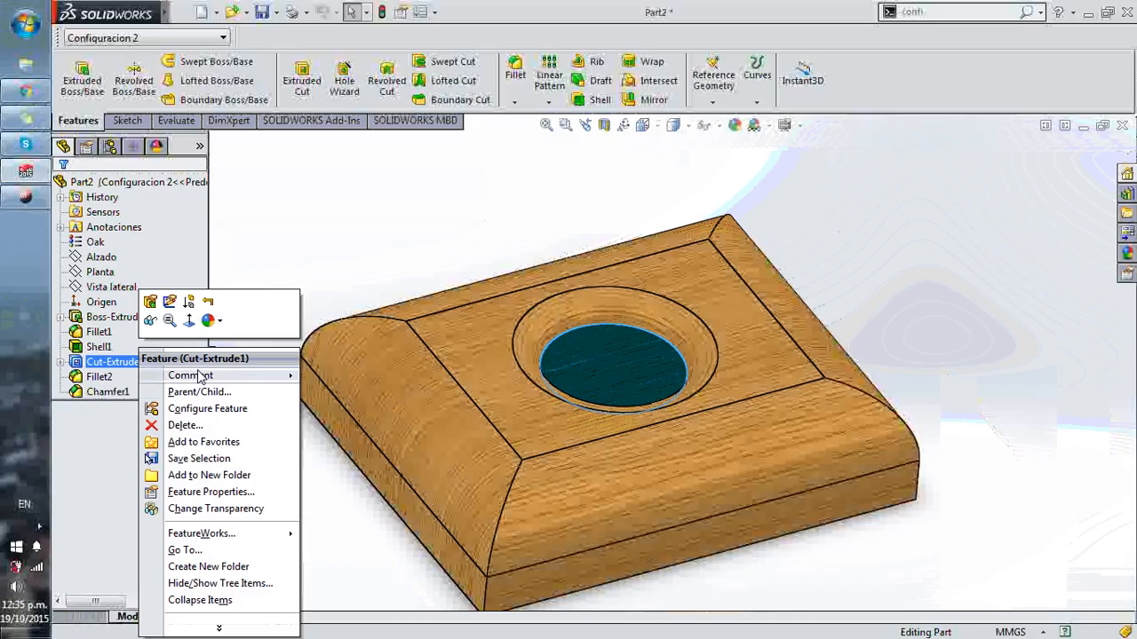
click(297, 225)
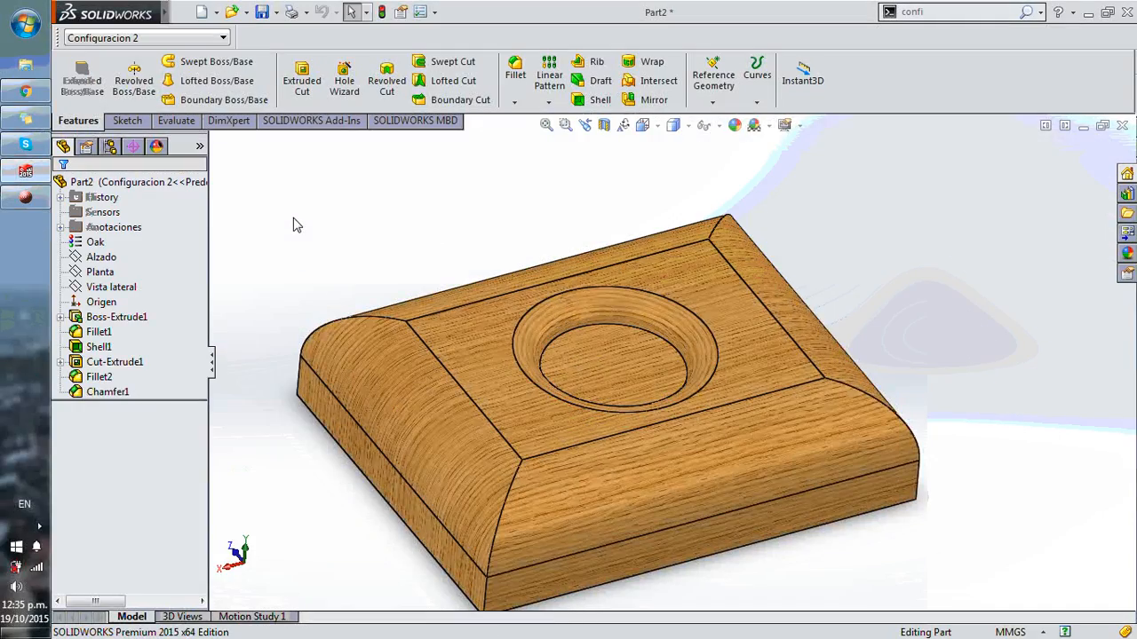
right_click(120, 361)
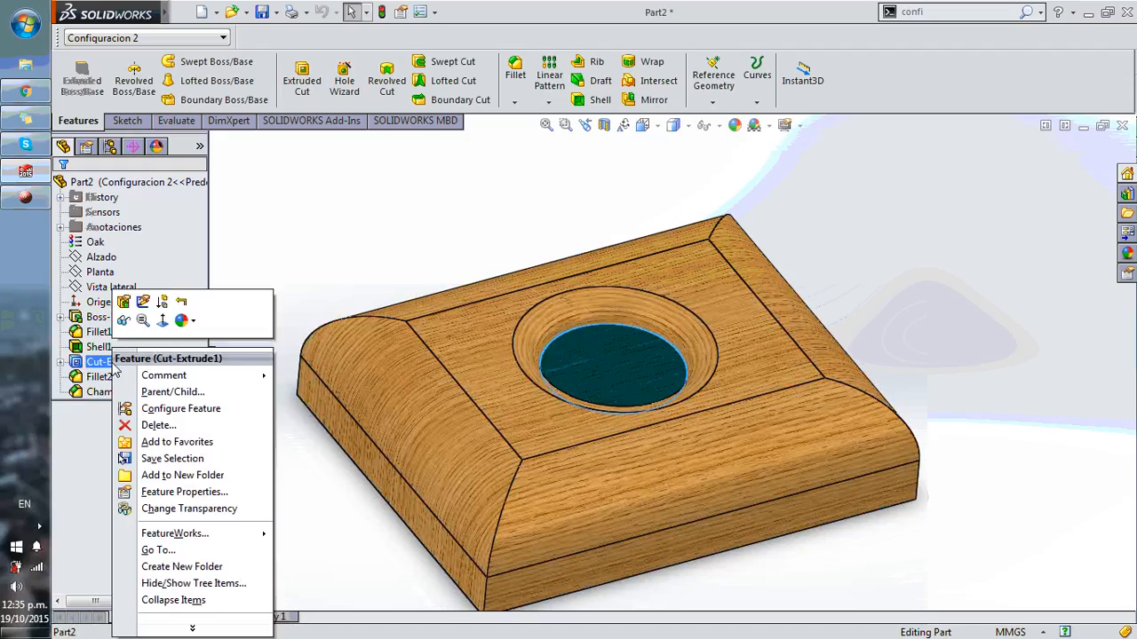
click(124, 321)
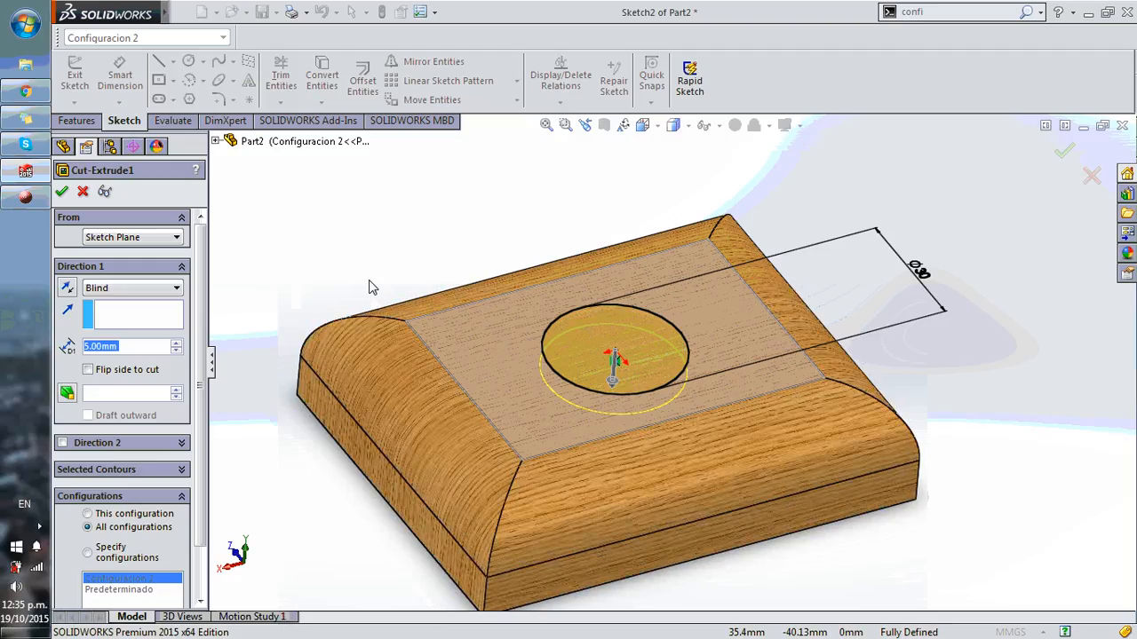
text(10mm)
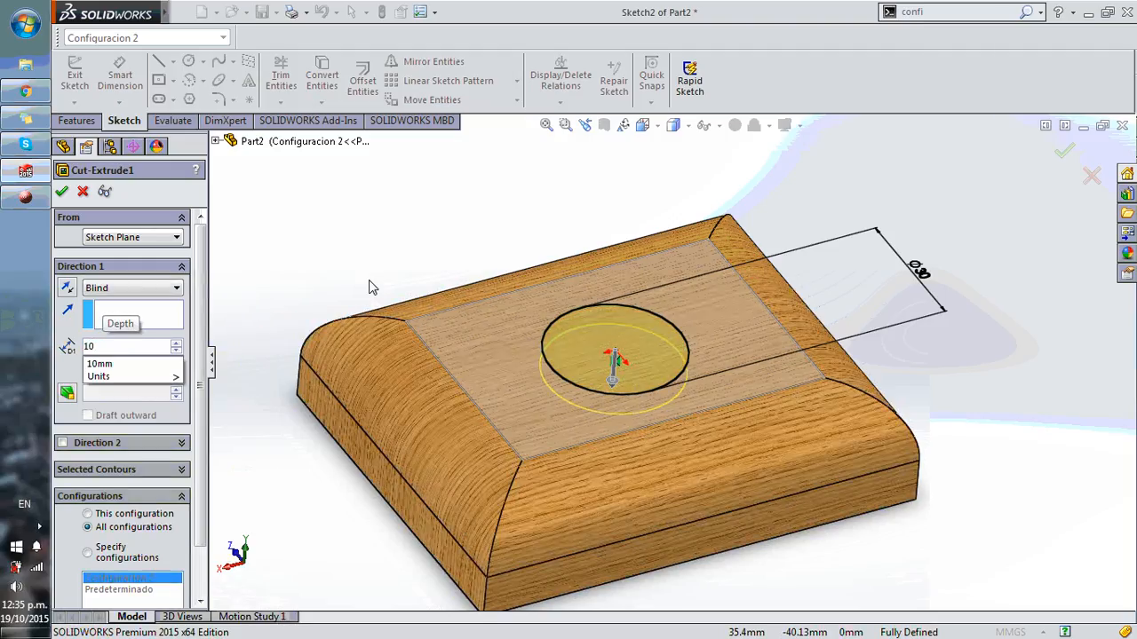
click(64, 195)
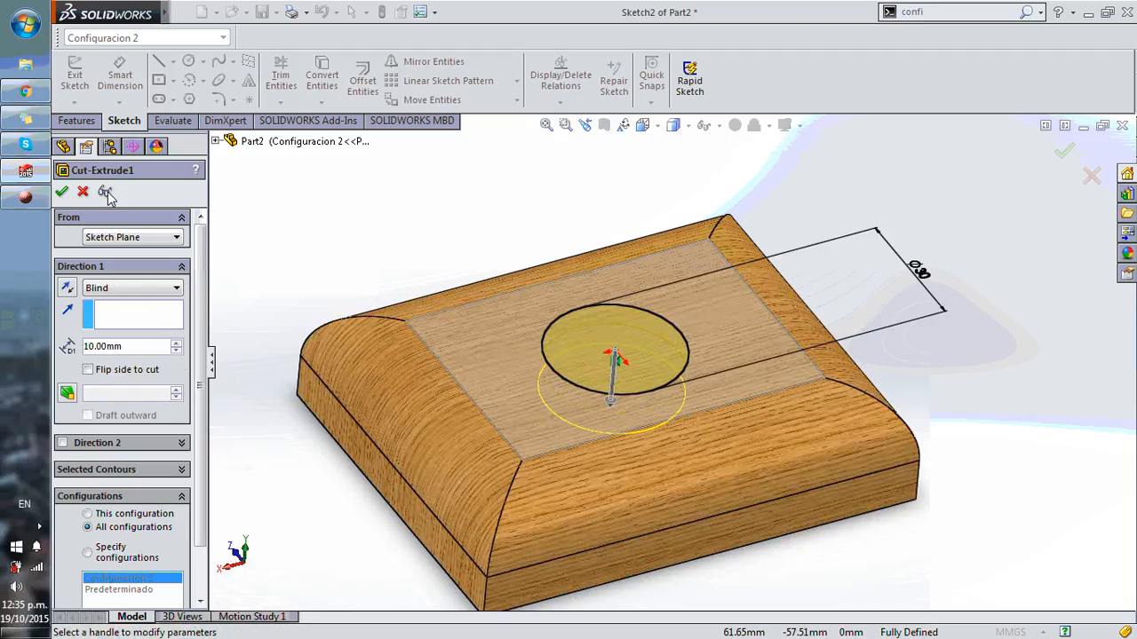
click(1065, 154)
Examine the deepened hole and its inner wall from several angles
middle_drag(587, 377, 569, 356)
scroll(637, 359, down, 3)
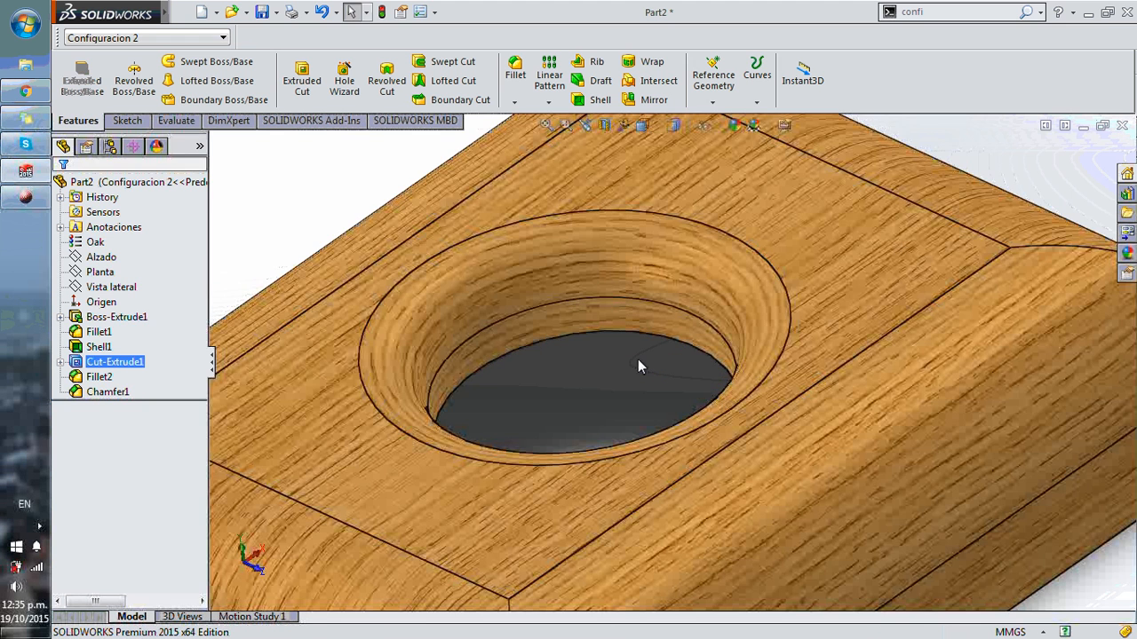
scroll(638, 359, up, 3)
middle_drag(630, 355, 773, 415)
scroll(774, 305, down, 3)
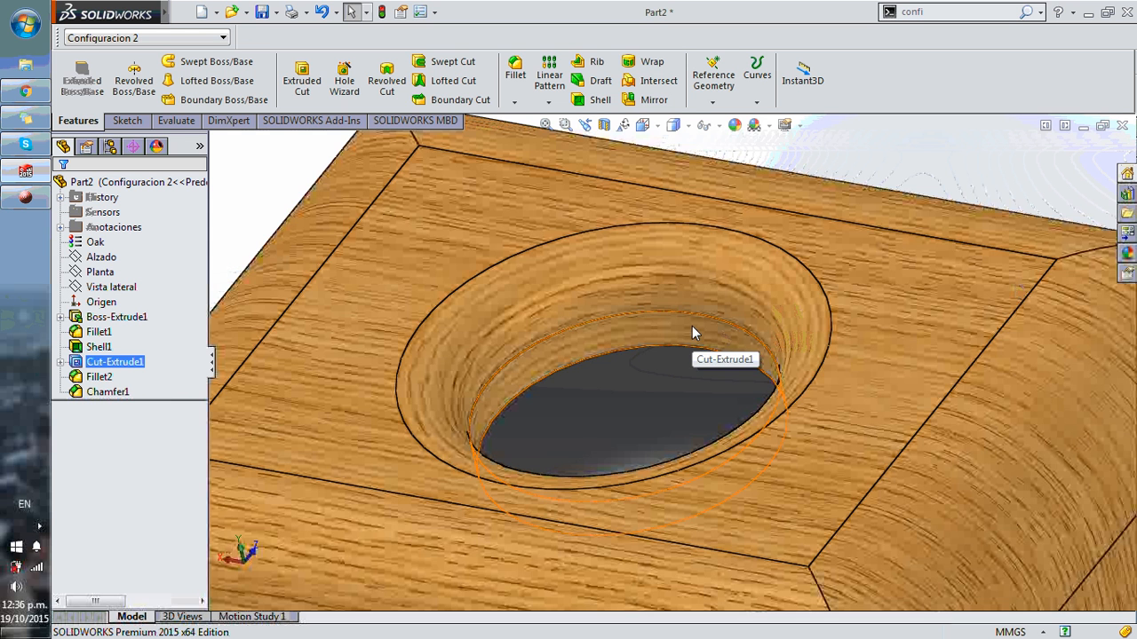
scroll(691, 326, up, 3)
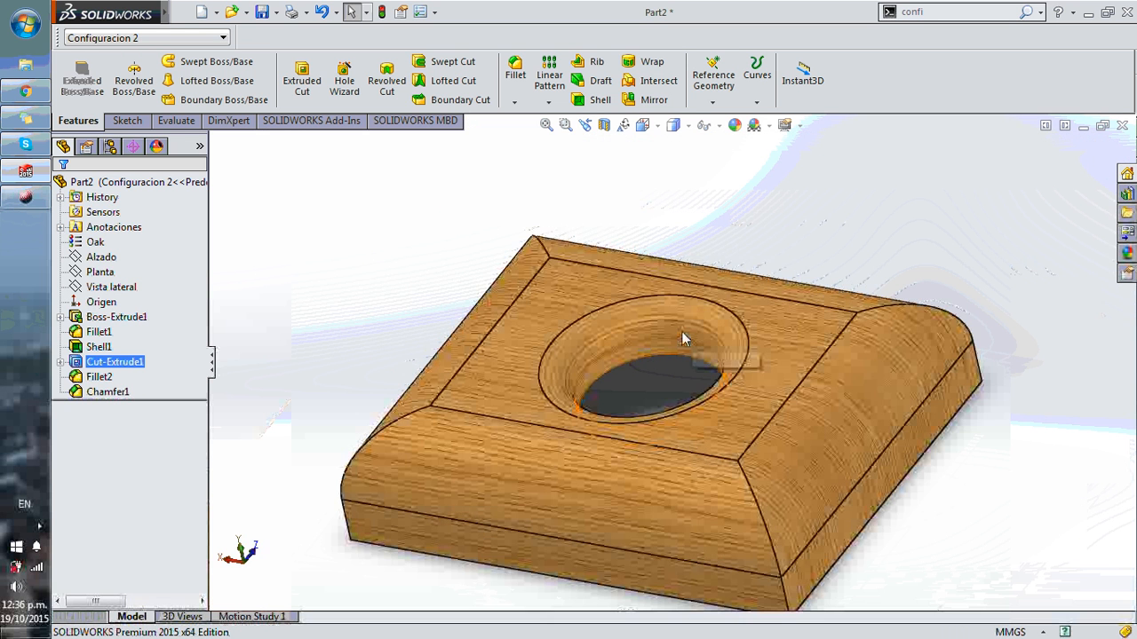
middle_drag(682, 331, 678, 355)
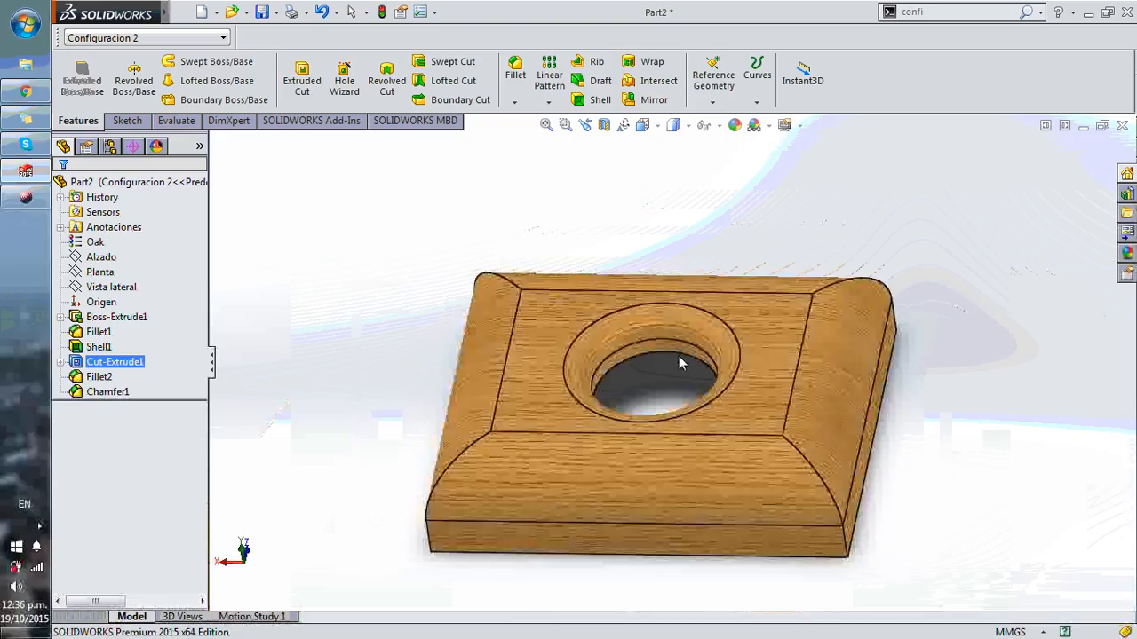
scroll(679, 356, down, 3)
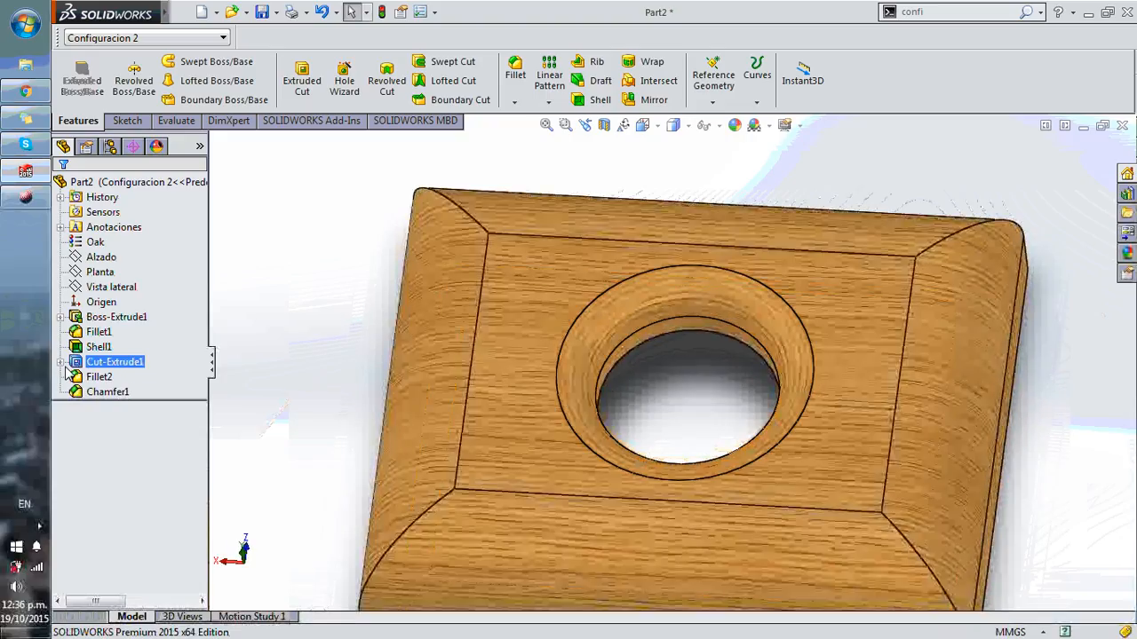
Configure Cut-Extrude1 and include its D1 depth in the configuration table
right_click(112, 362)
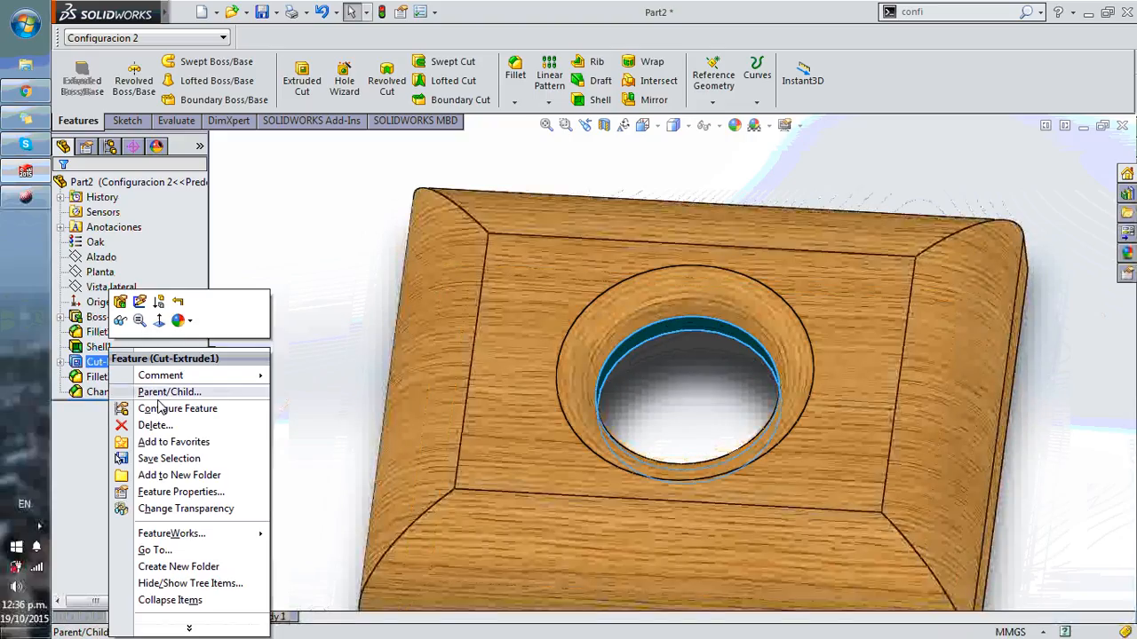
click(224, 413)
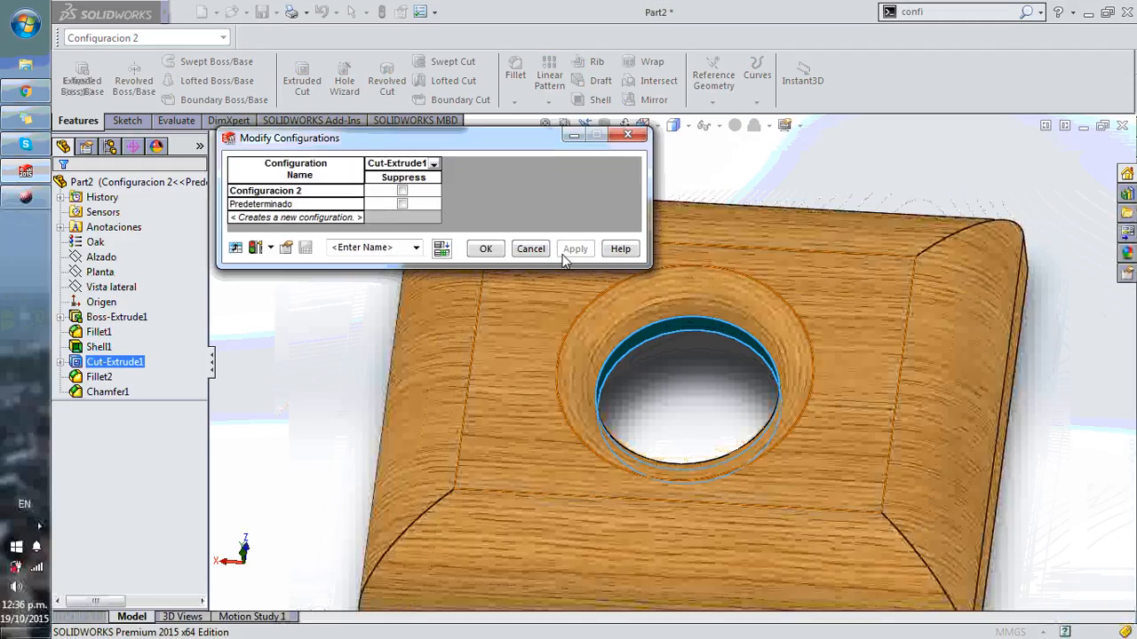
click(436, 164)
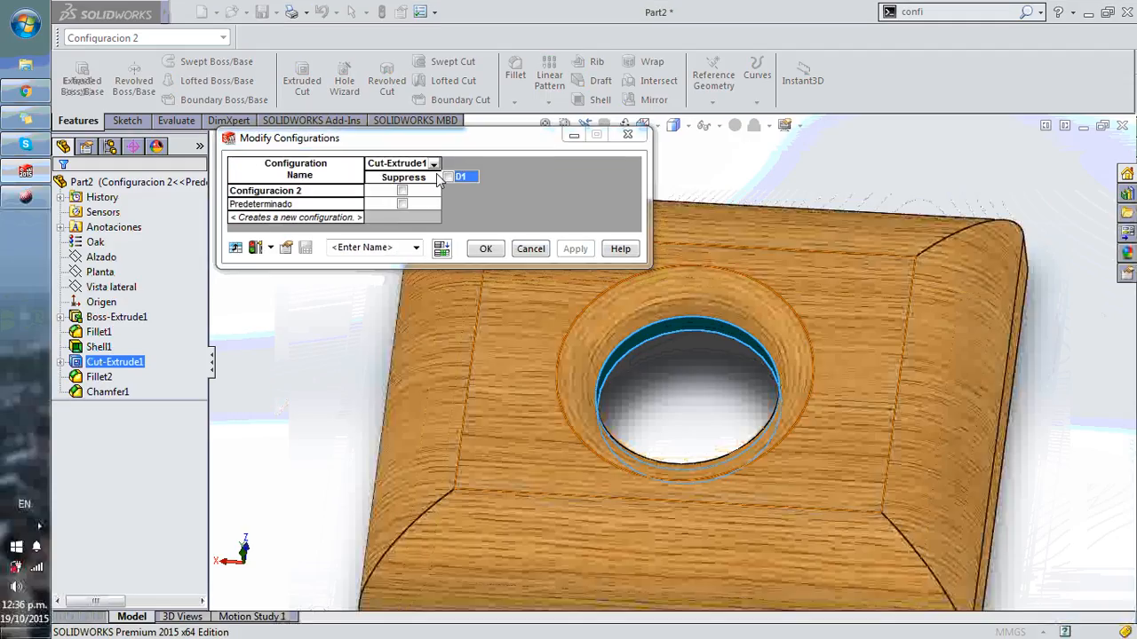
click(447, 177)
click(478, 205)
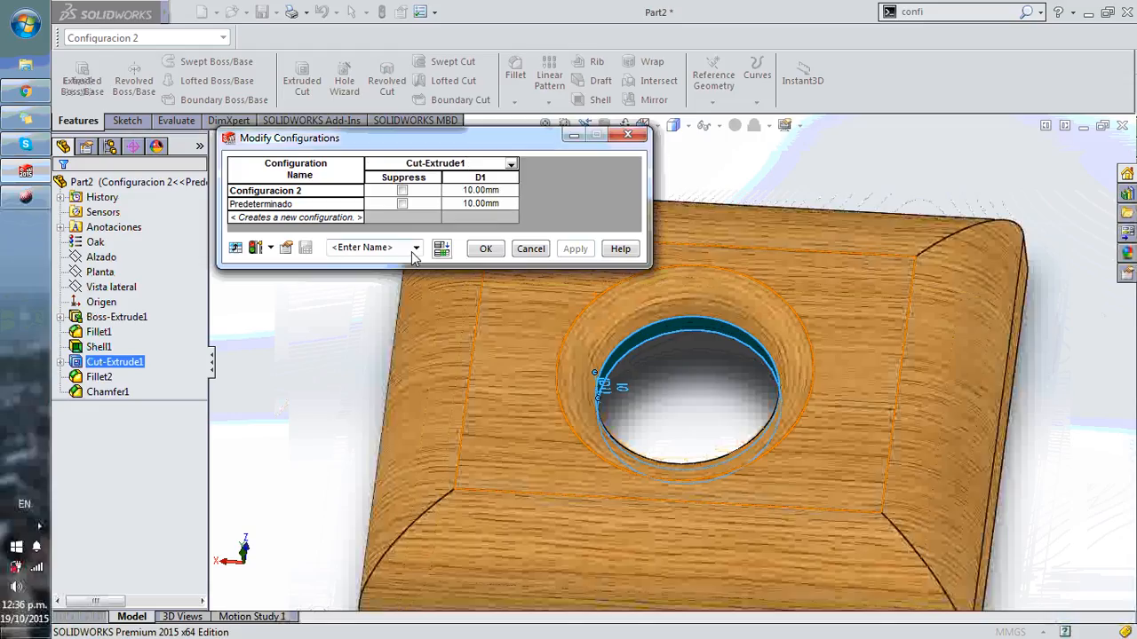
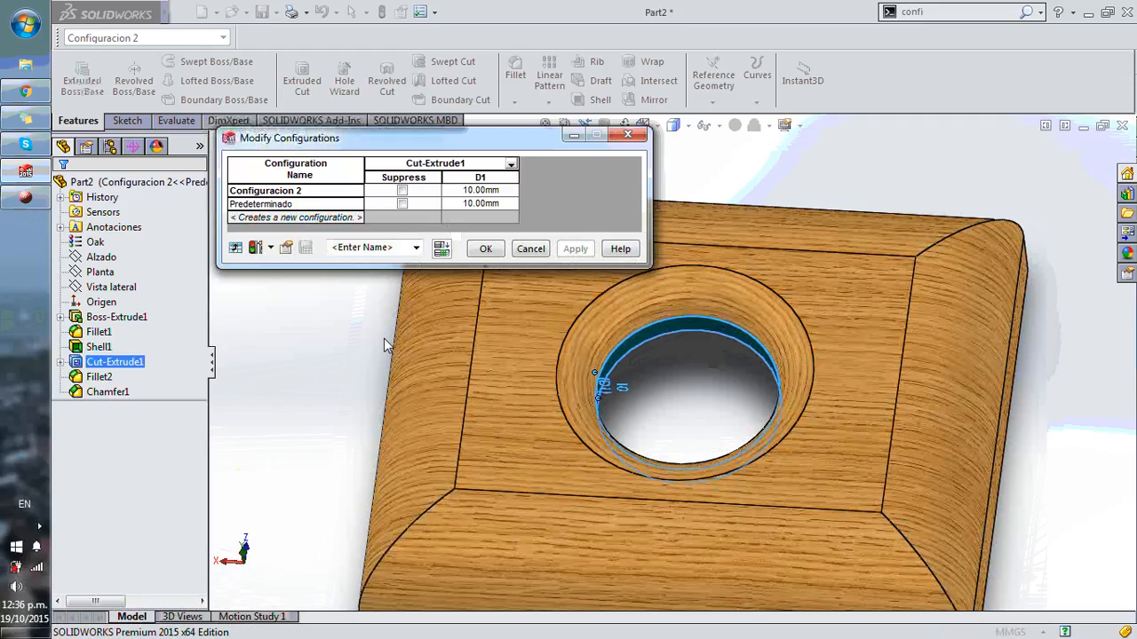
Set Cut-Extrude1's D1 depth to 5 mm for Predeterminado, name the table Cut, and save and apply it
click(471, 205)
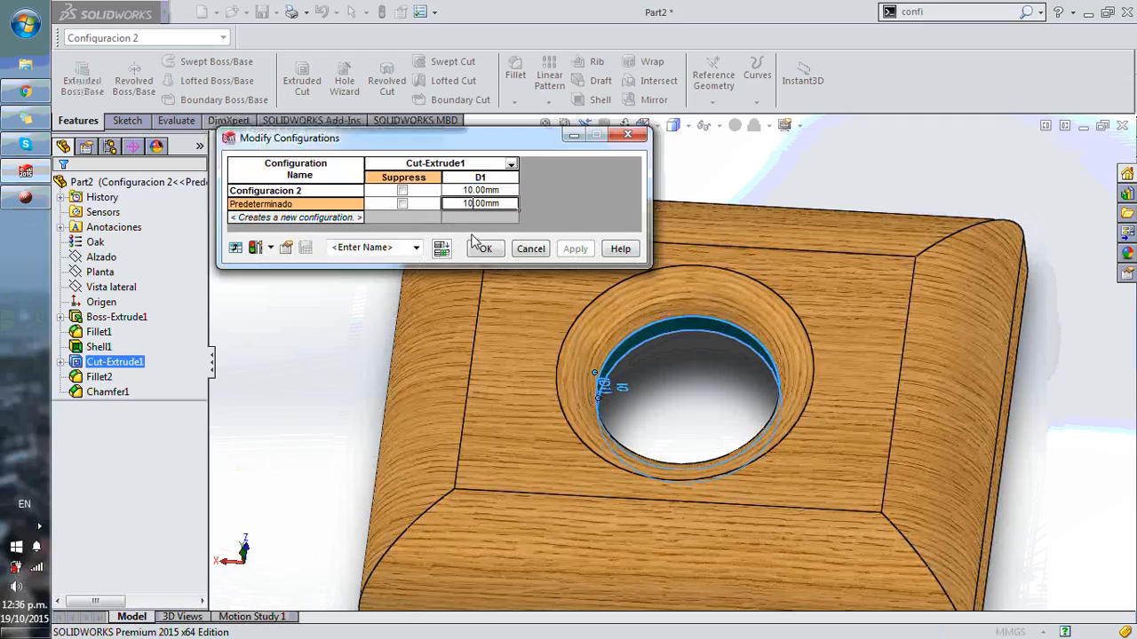
key(BackSpace)
click(355, 254)
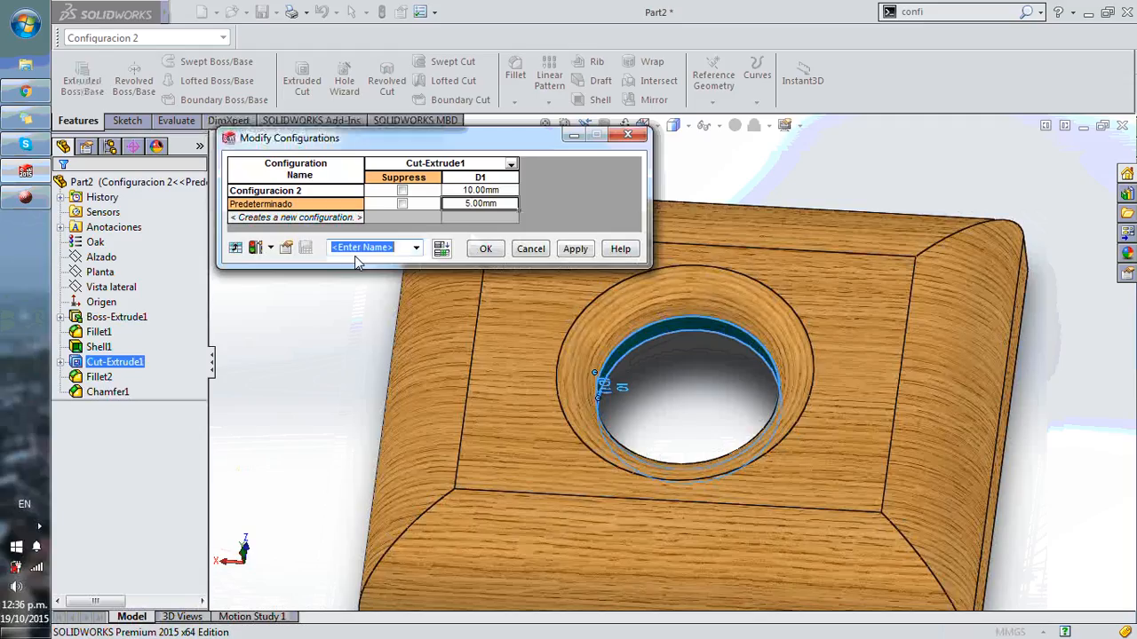
text(Cut)
click(305, 249)
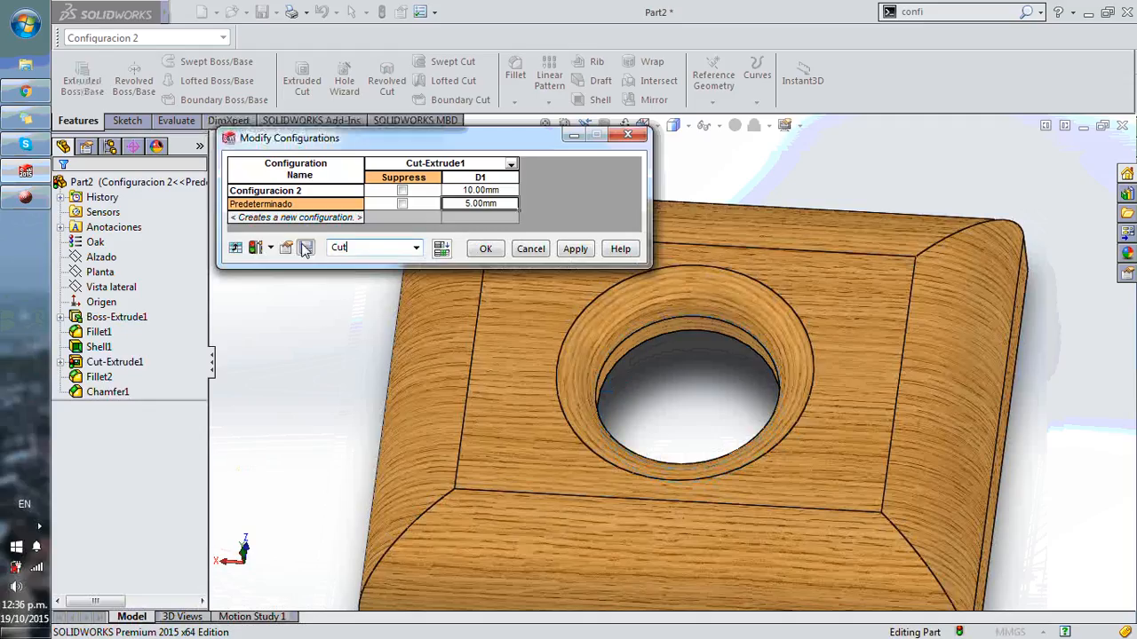
click(485, 250)
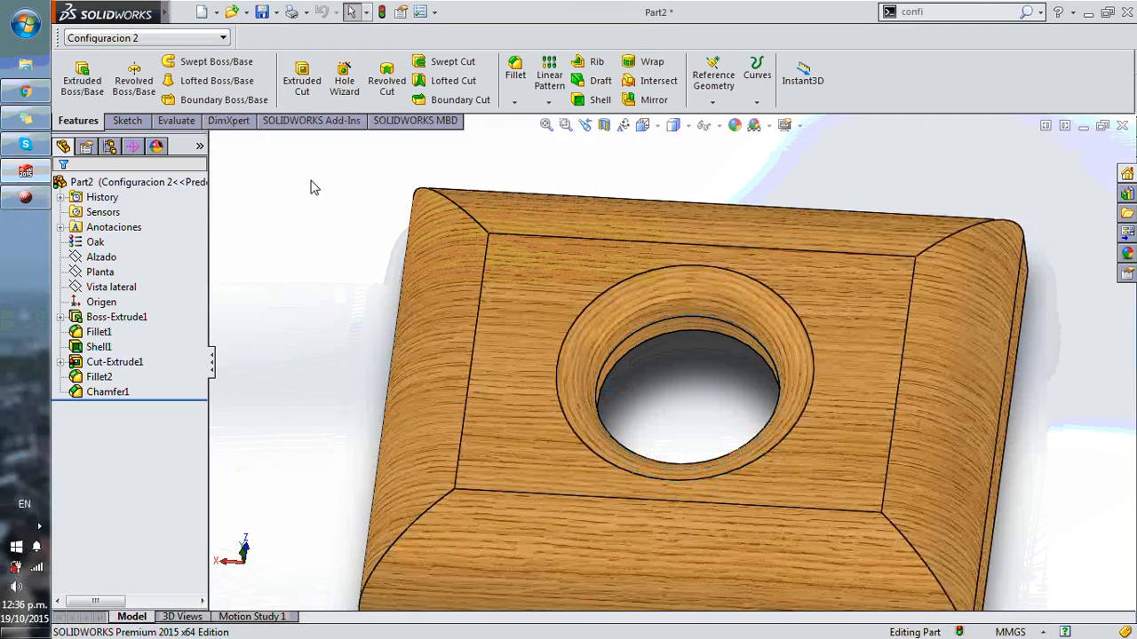
Activate the Predeterminado configuration and inspect the block with its hole
key(f)
click(124, 39)
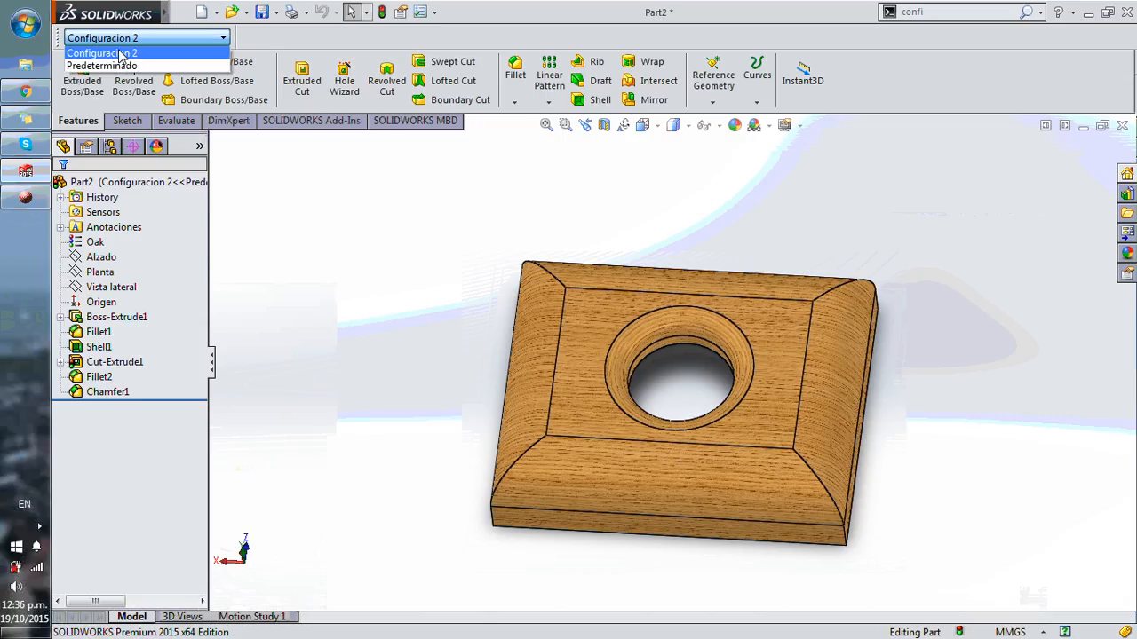
click(99, 69)
middle_drag(482, 216, 622, 325)
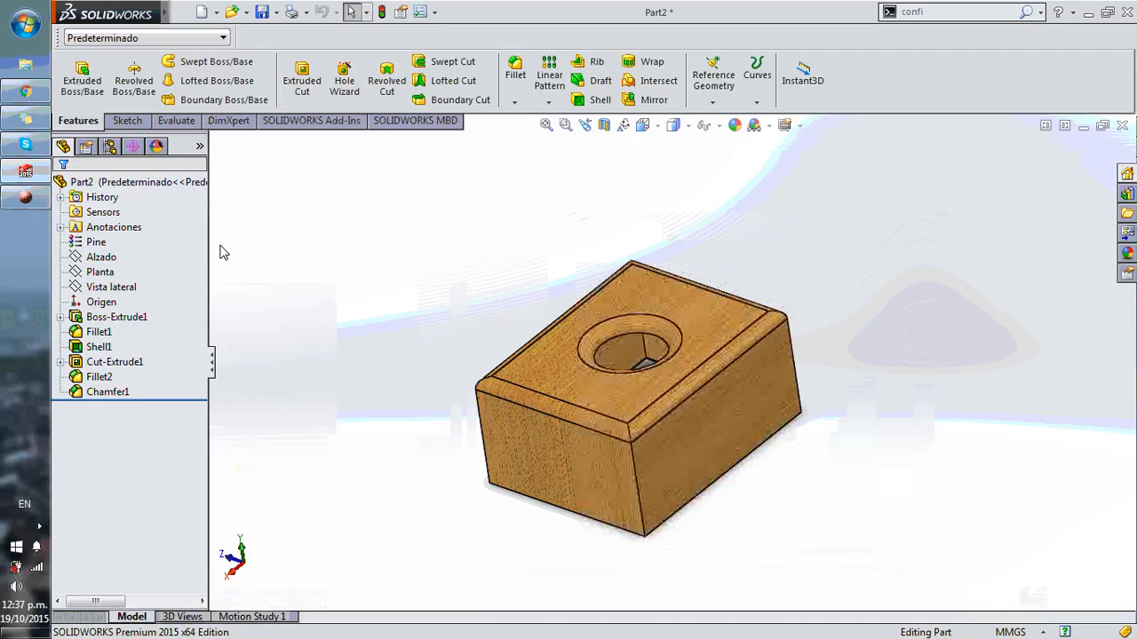
Configure Fillet2 on the hole's rim and include its D1 radius in the configuration table
click(100, 379)
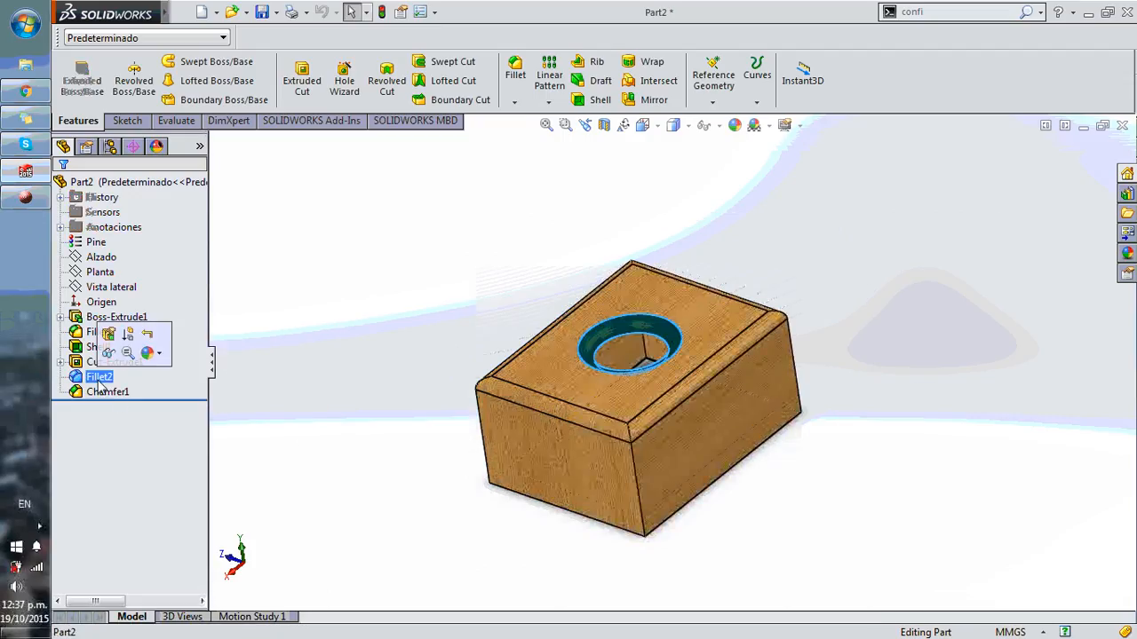
middle_drag(418, 355, 414, 385)
ctrl+click(81, 393)
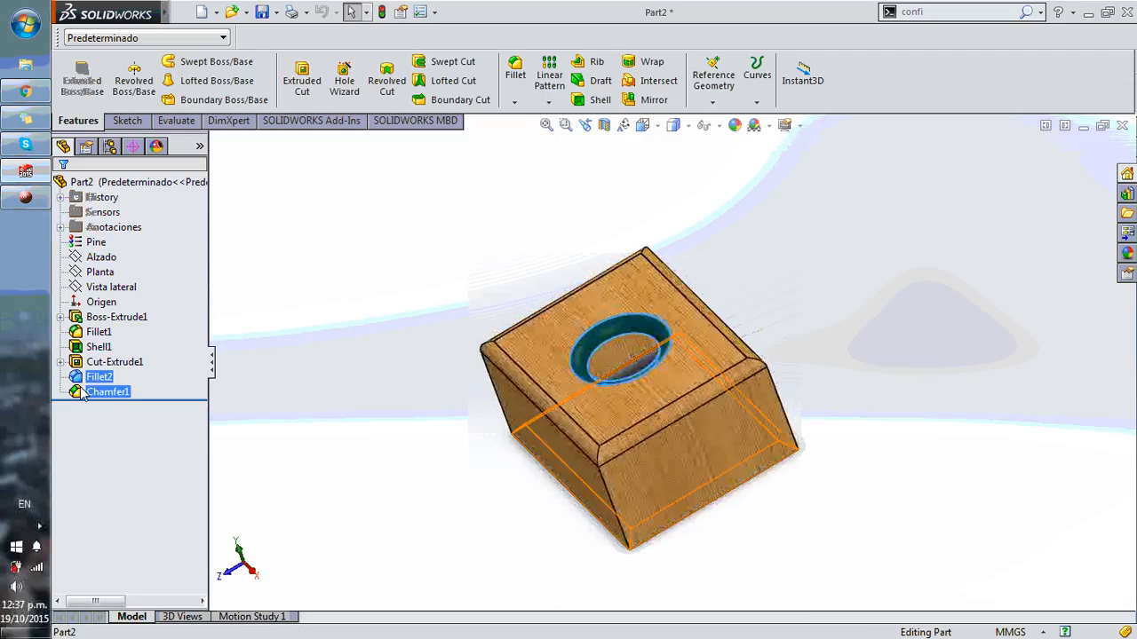
click(94, 378)
right_click(94, 378)
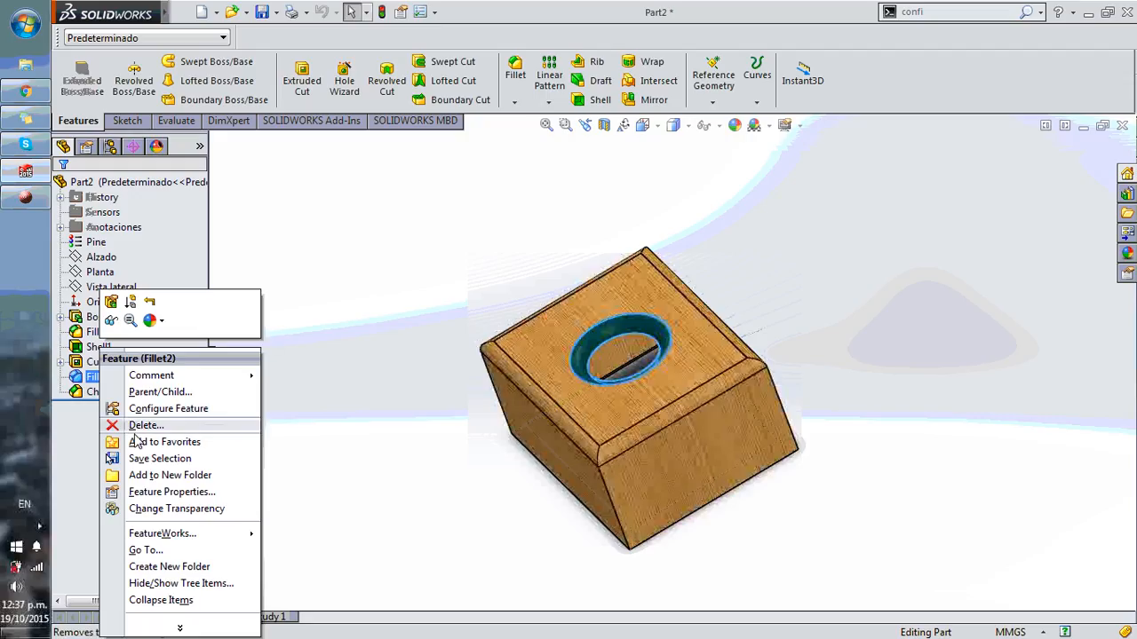
click(226, 411)
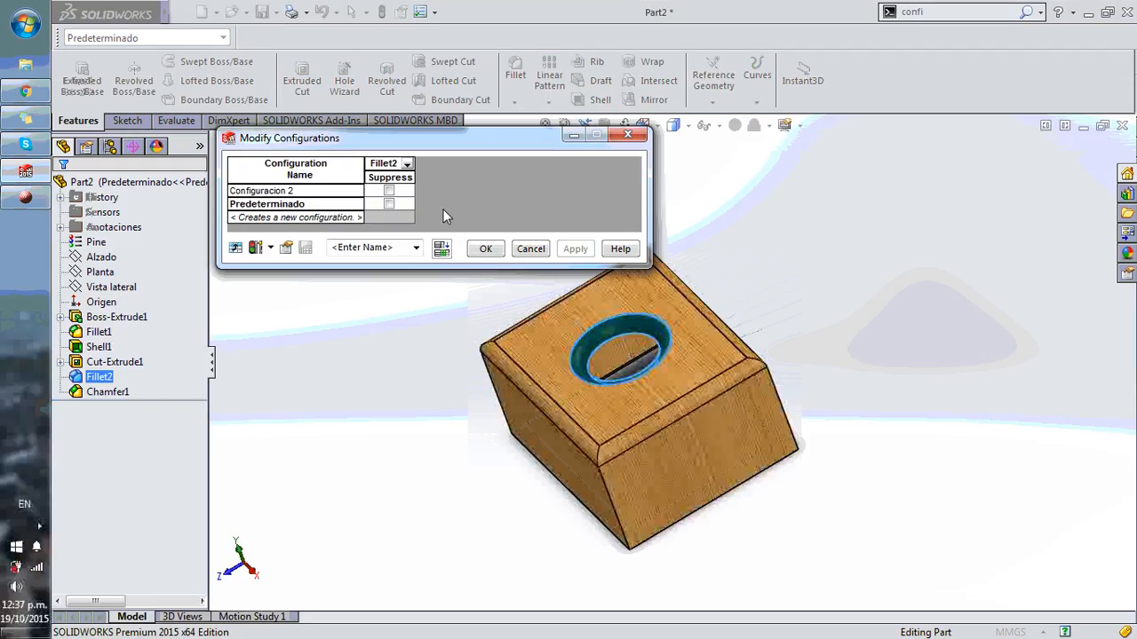
click(406, 165)
click(422, 178)
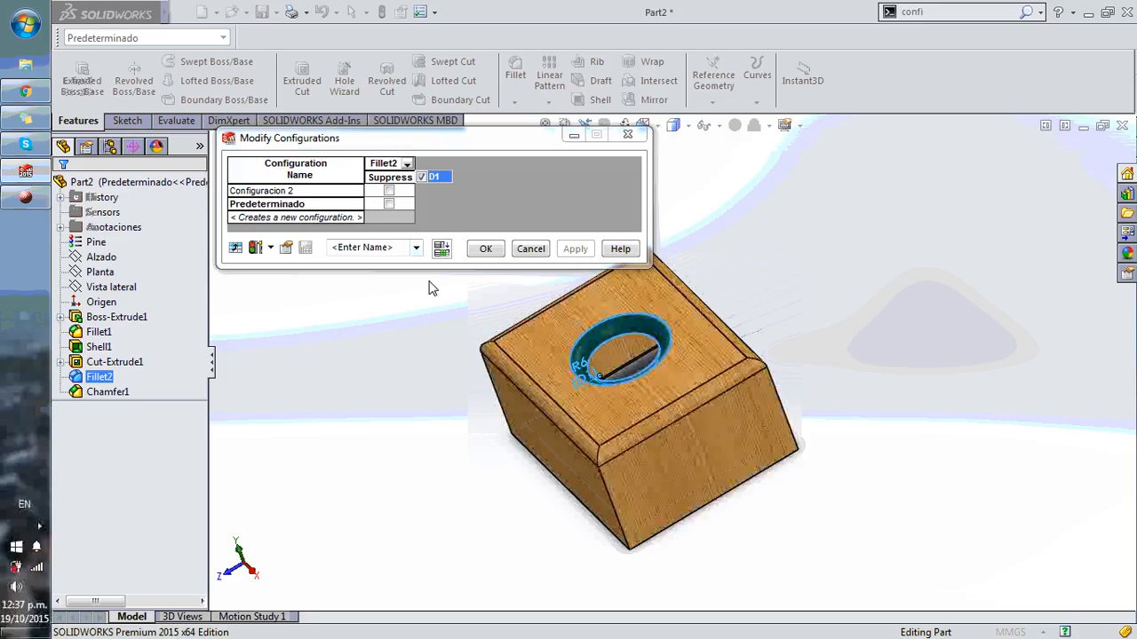
click(463, 186)
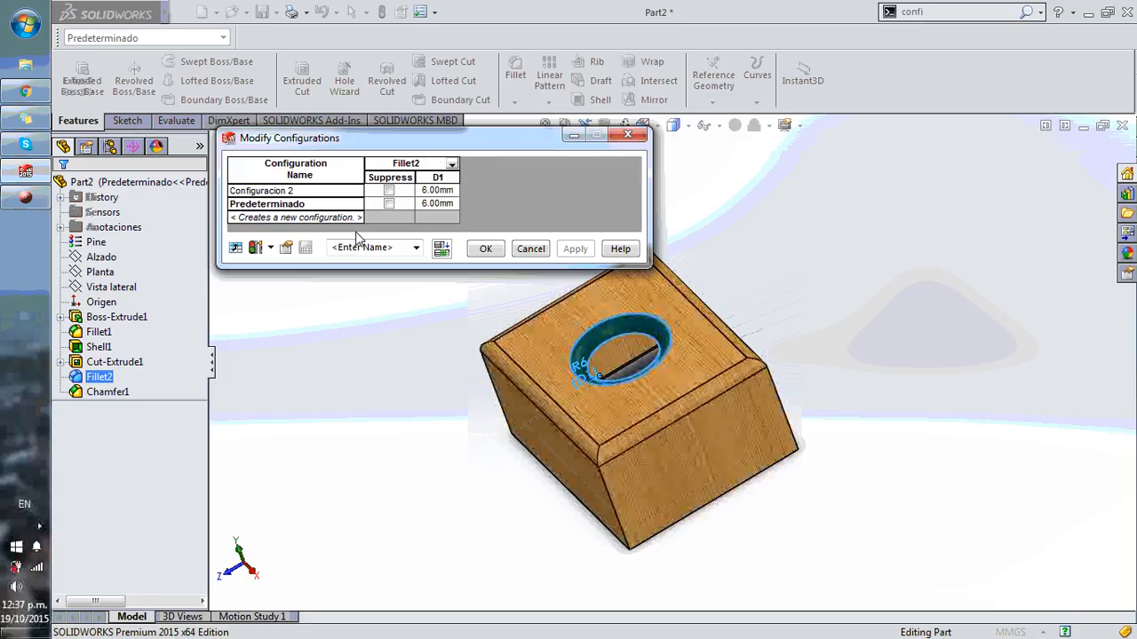
Set Fillet2's D1 radius to 3 mm for the Predeterminado configuration
middle_drag(818, 308, 911, 195)
middle_drag(913, 253, 875, 252)
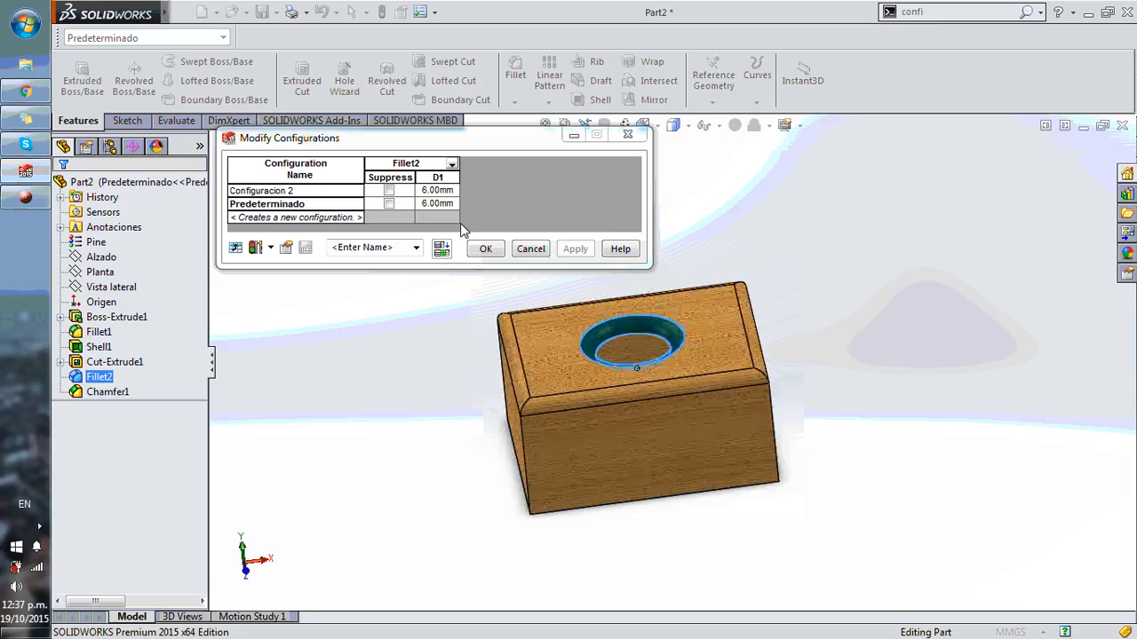
click(429, 205)
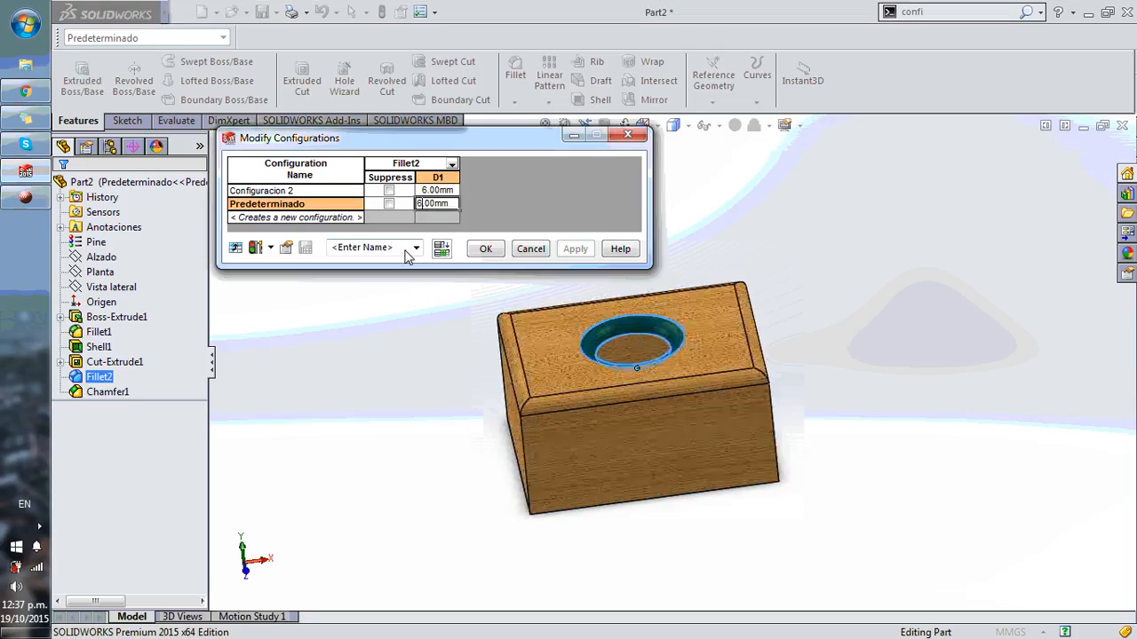
key(Delete)
key(Delete)
key(Delete)
text(.)
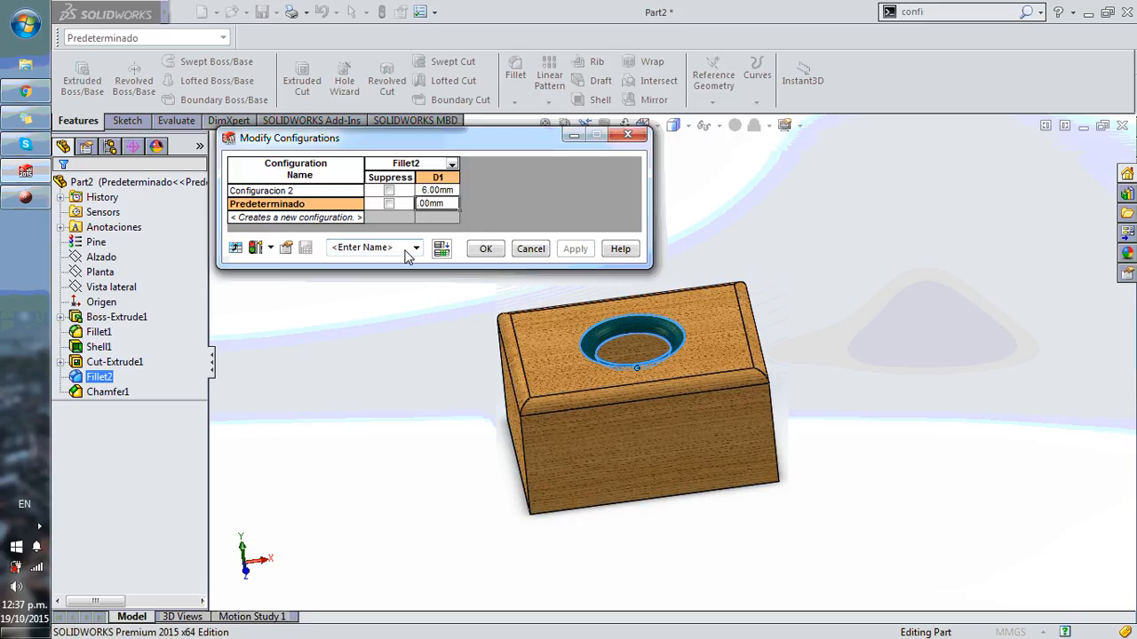
text(3)
key(Tab)
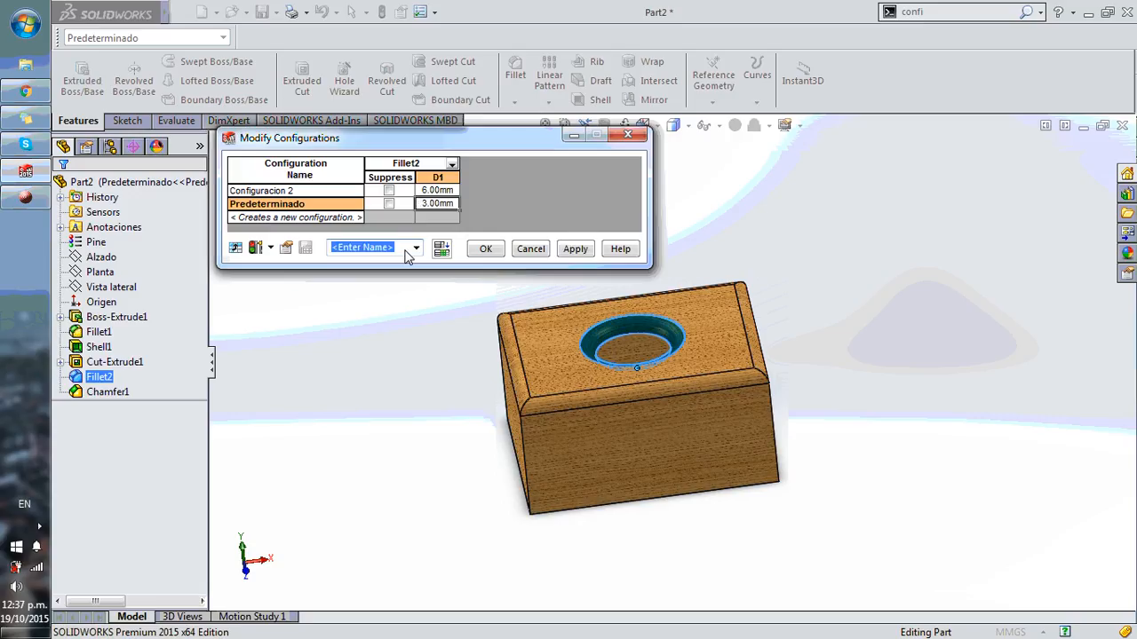
Name the configuration table Fillet2, save it and apply the changes
text(Fil)
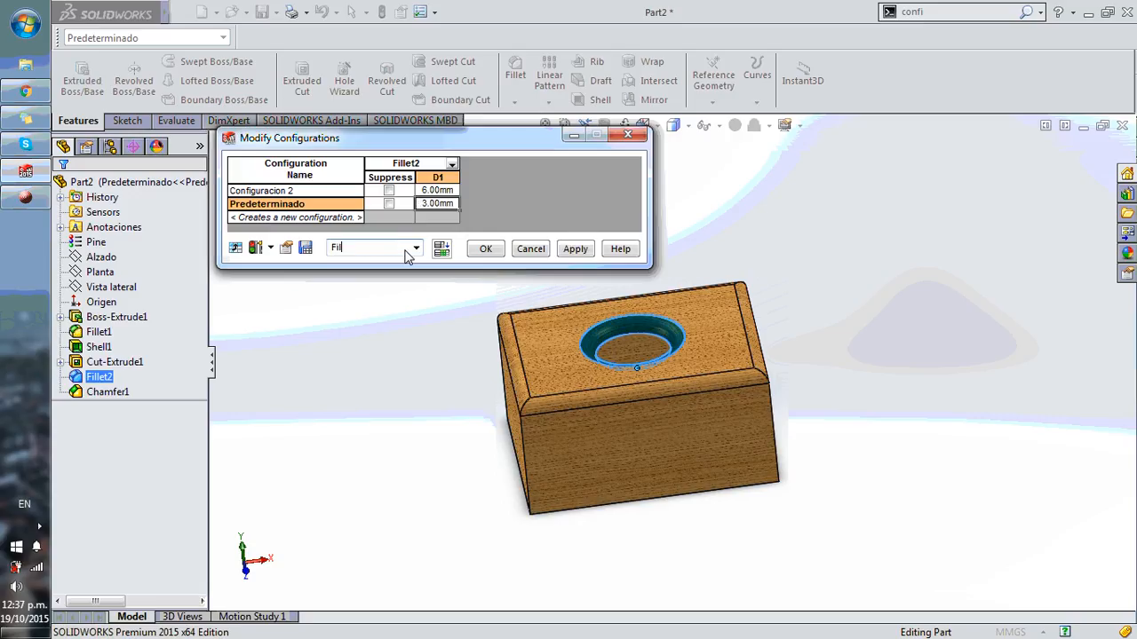
text(let2)
click(304, 248)
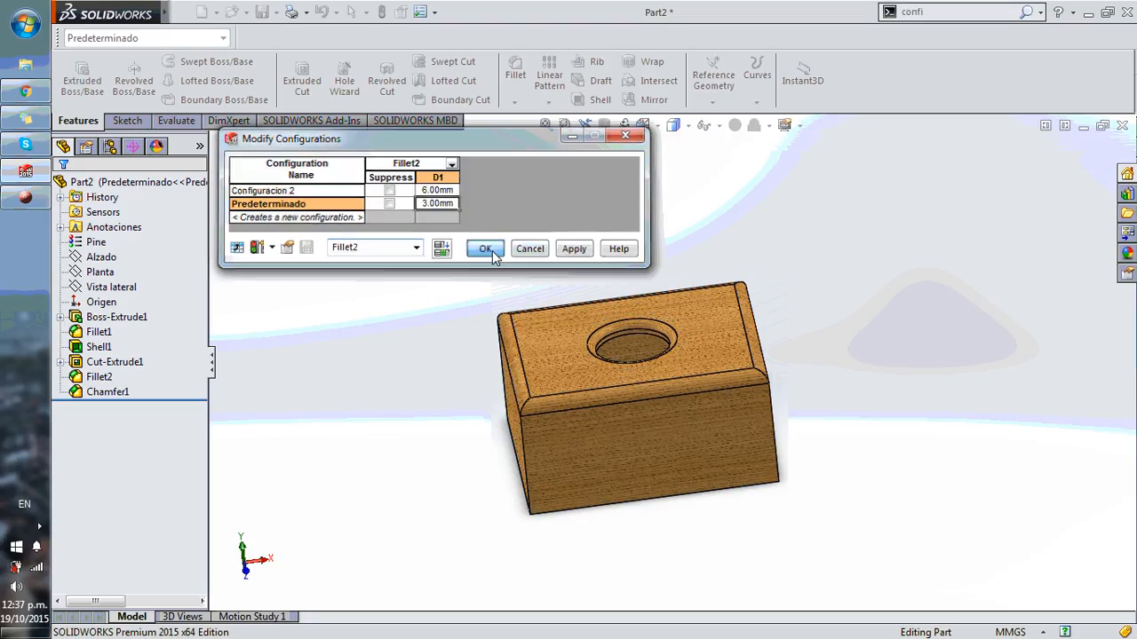
click(486, 248)
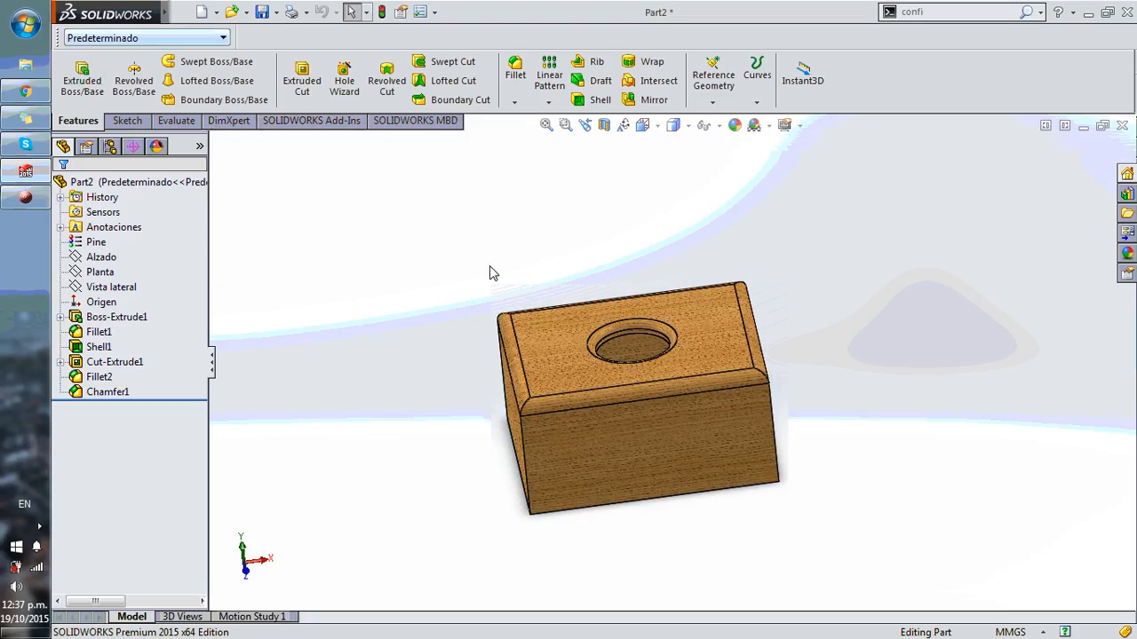
Examine the Fillet2 rounding on the hole's rim and the block's shelled underside in the Predeterminado configuration
middle_drag(490, 271, 698, 337)
scroll(696, 336, down, 5)
scroll(612, 319, up, 4)
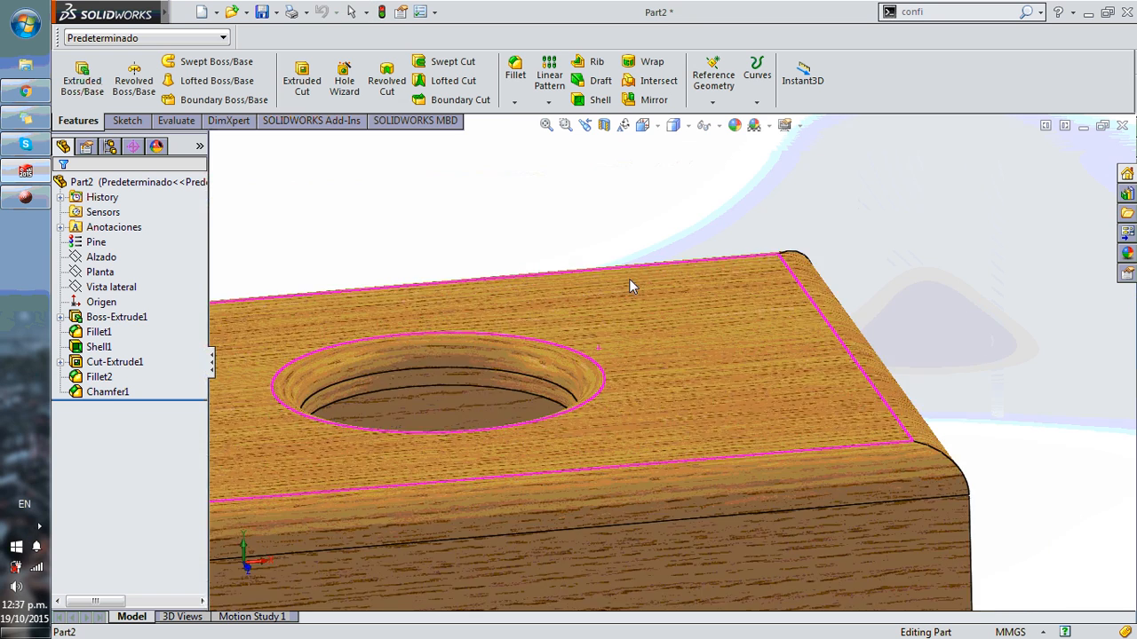
scroll(551, 364, down, 6)
click(562, 374)
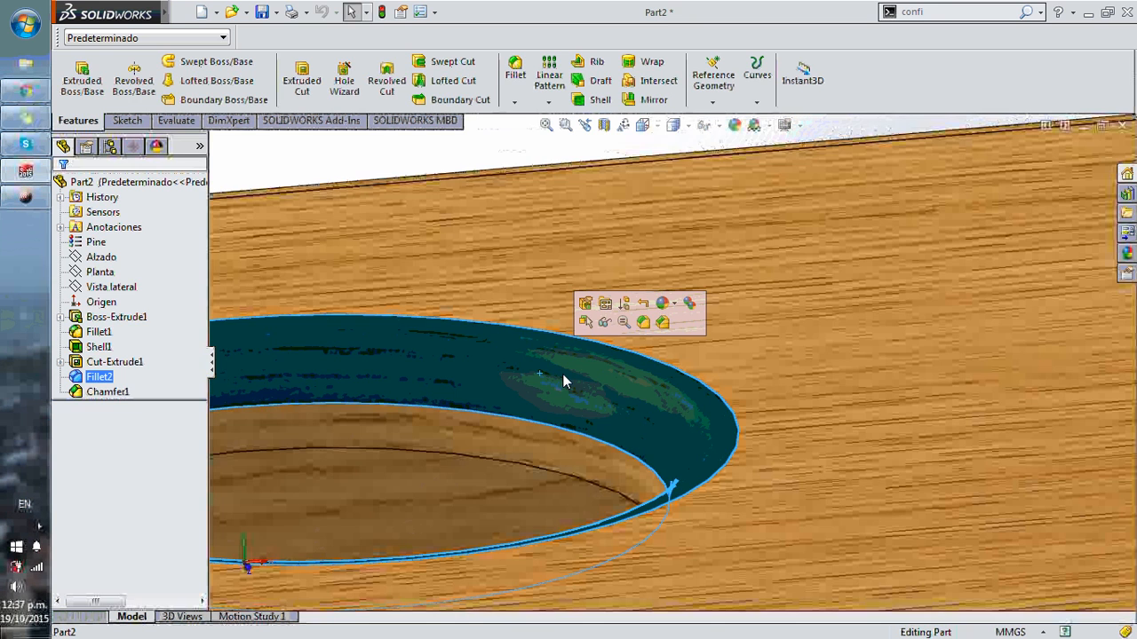
scroll(562, 373, up, 3)
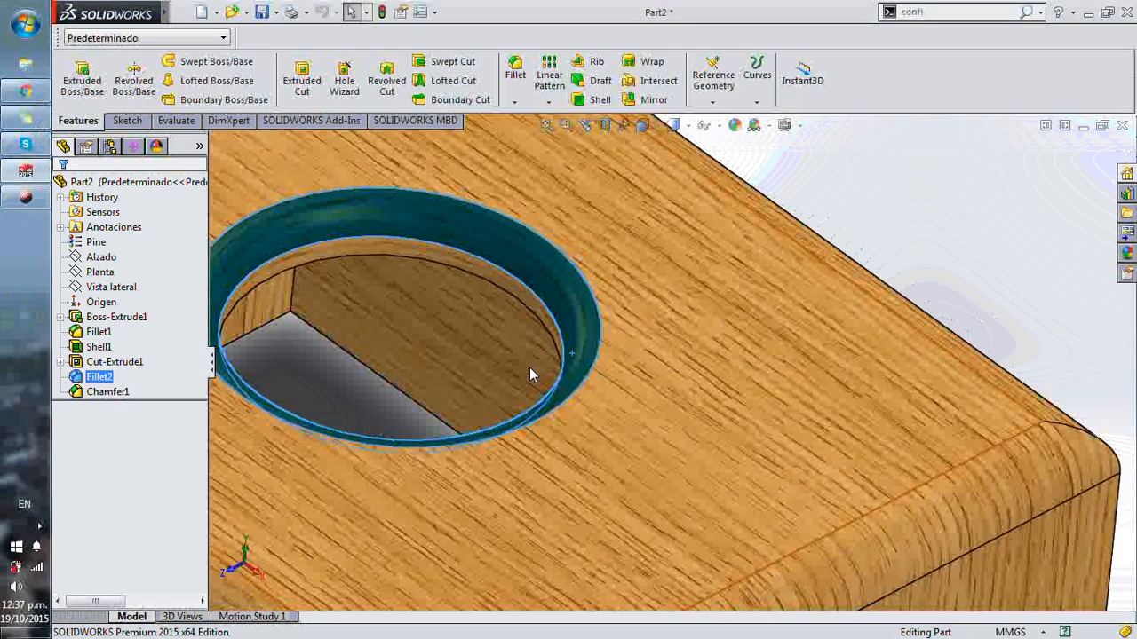
scroll(617, 370, up, 4)
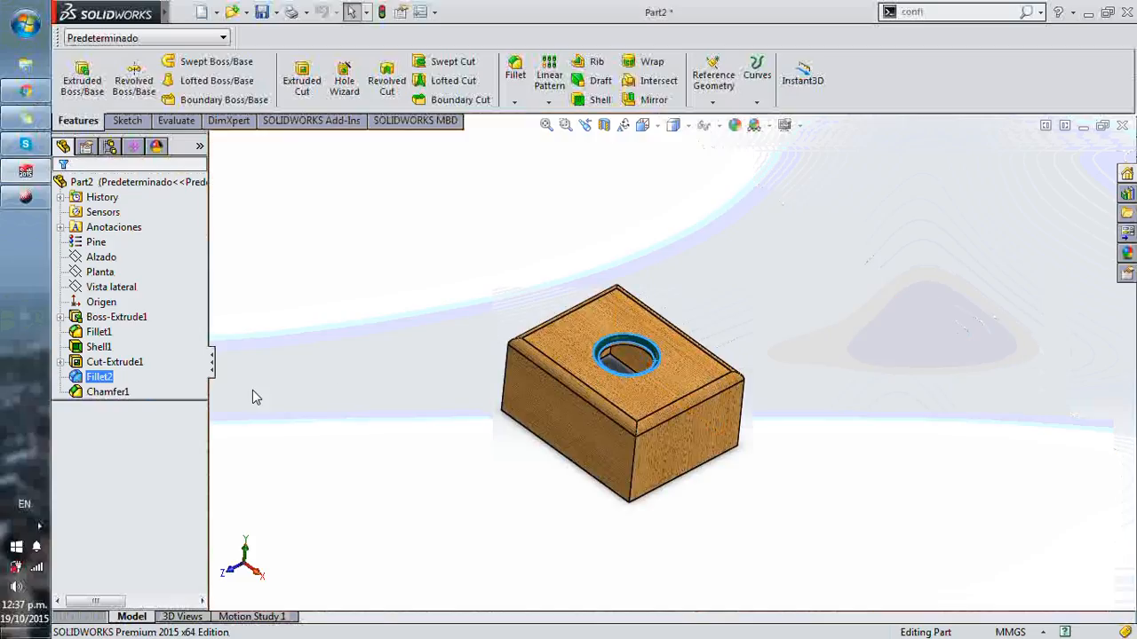
middle_drag(497, 437, 766, 364)
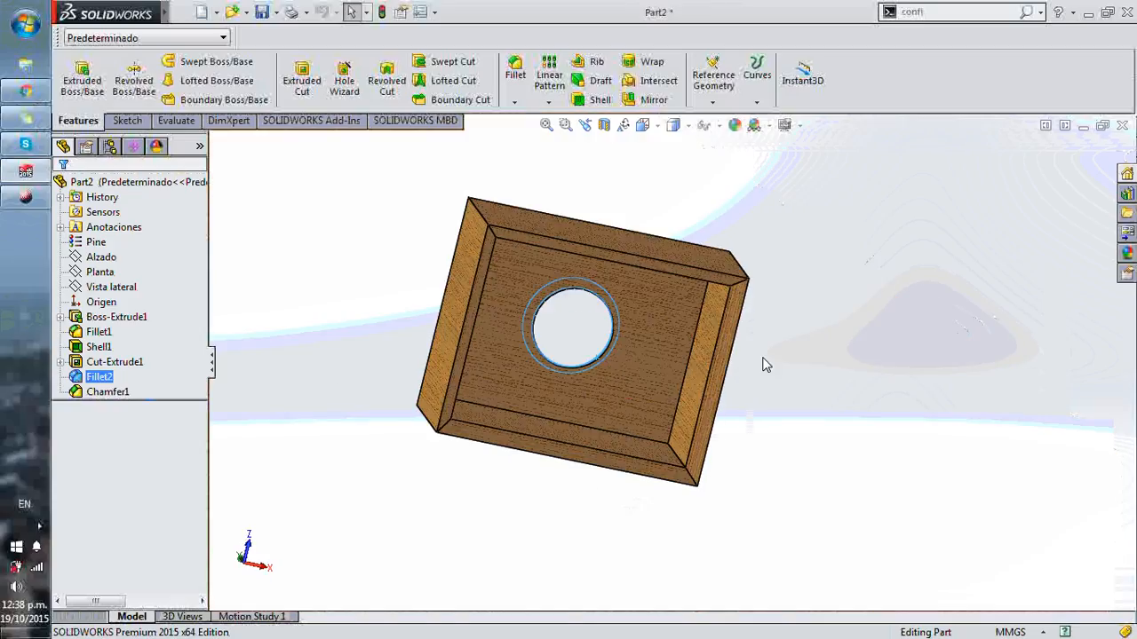
Activate Configuracion 2 and inspect the block's shelled underside and the list of configuration tables
click(222, 37)
click(106, 51)
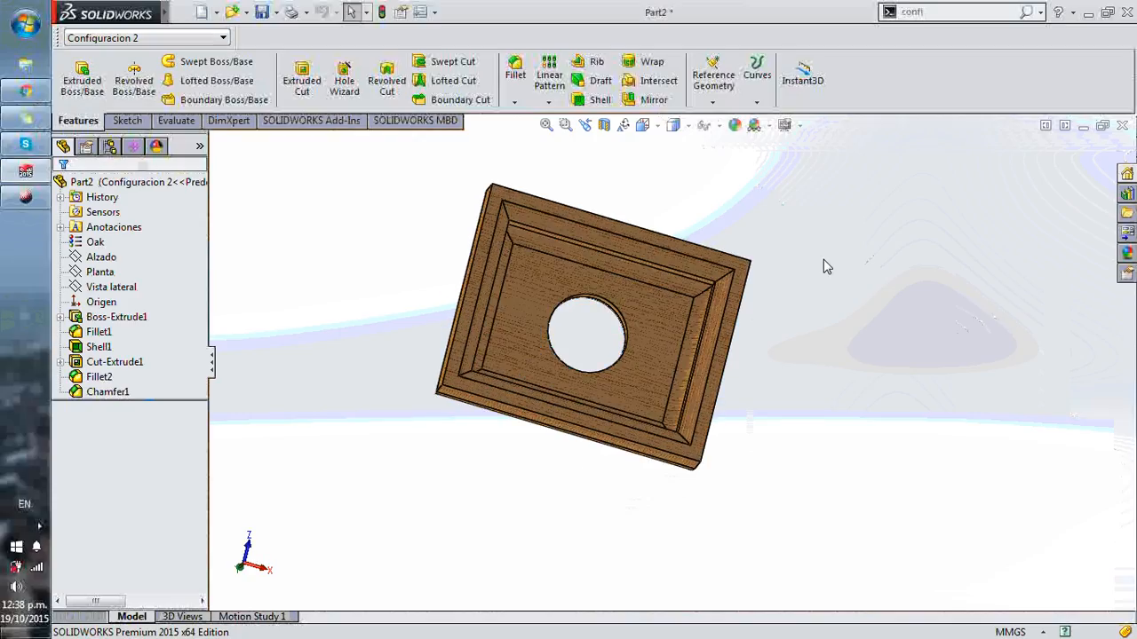
scroll(672, 325, down, 6)
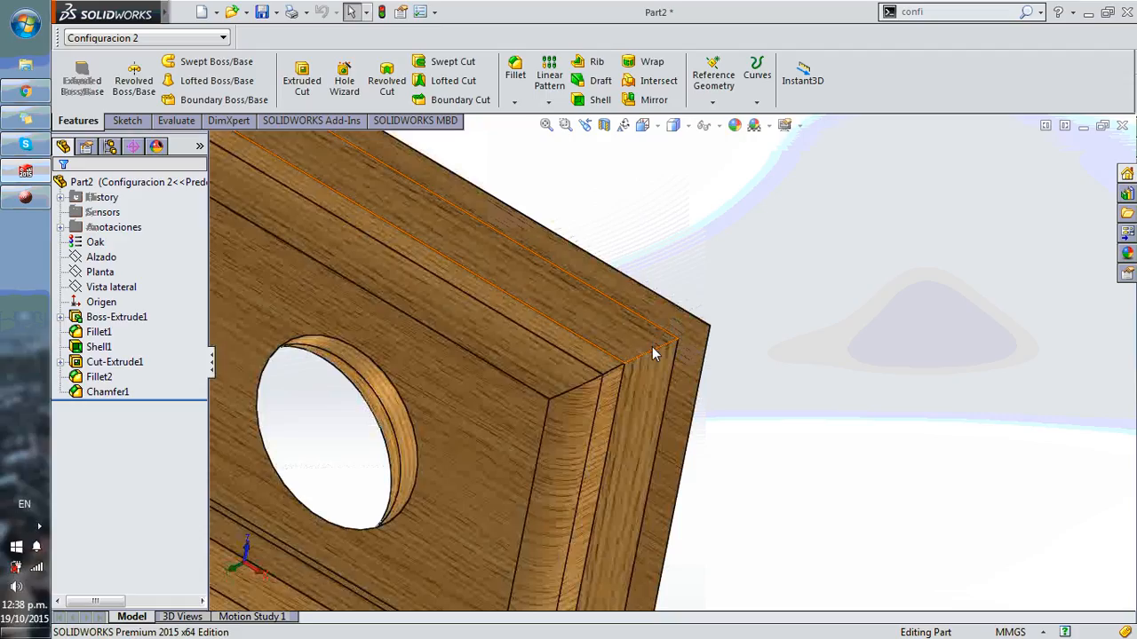
middle_drag(651, 346, 540, 444)
scroll(587, 261, up, 5)
scroll(436, 406, up, 3)
click(110, 147)
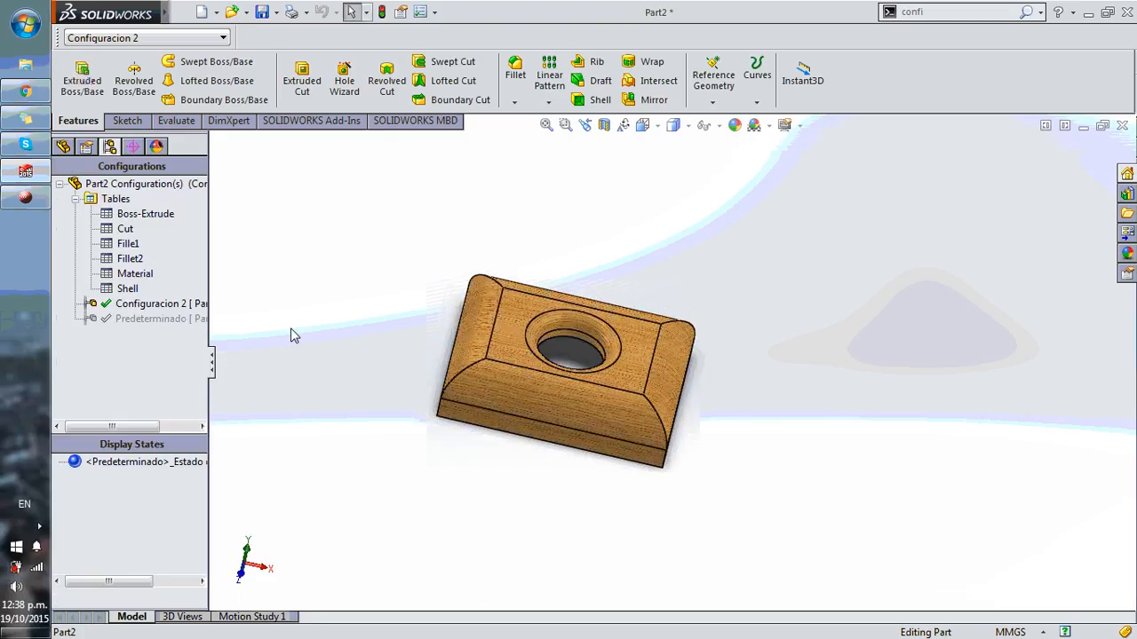
click(11, 195)
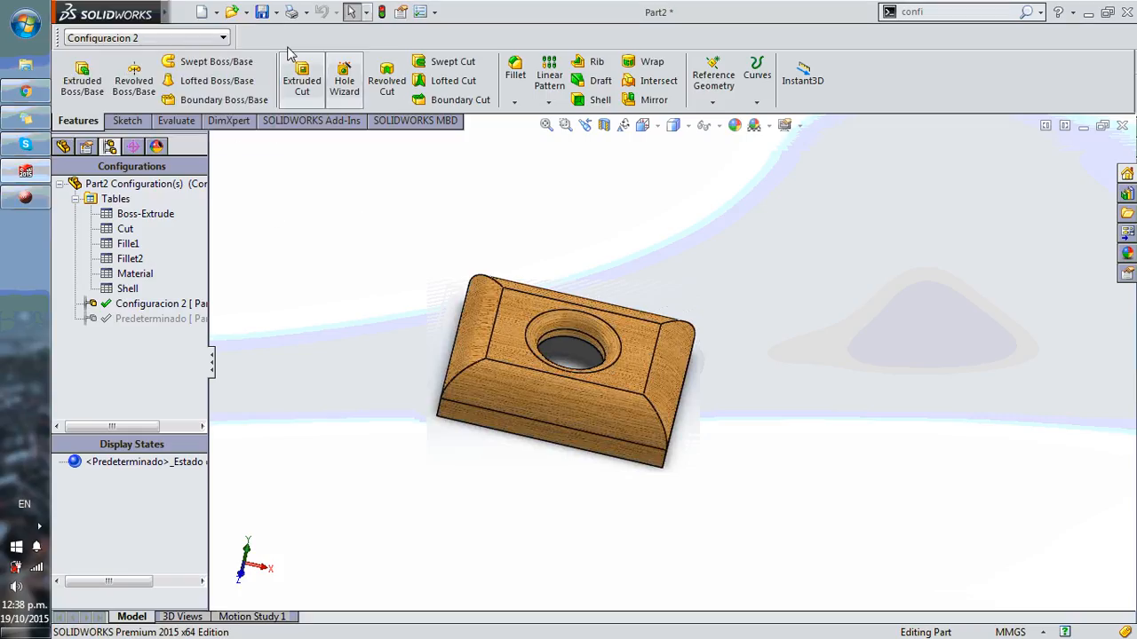
click(18, 194)
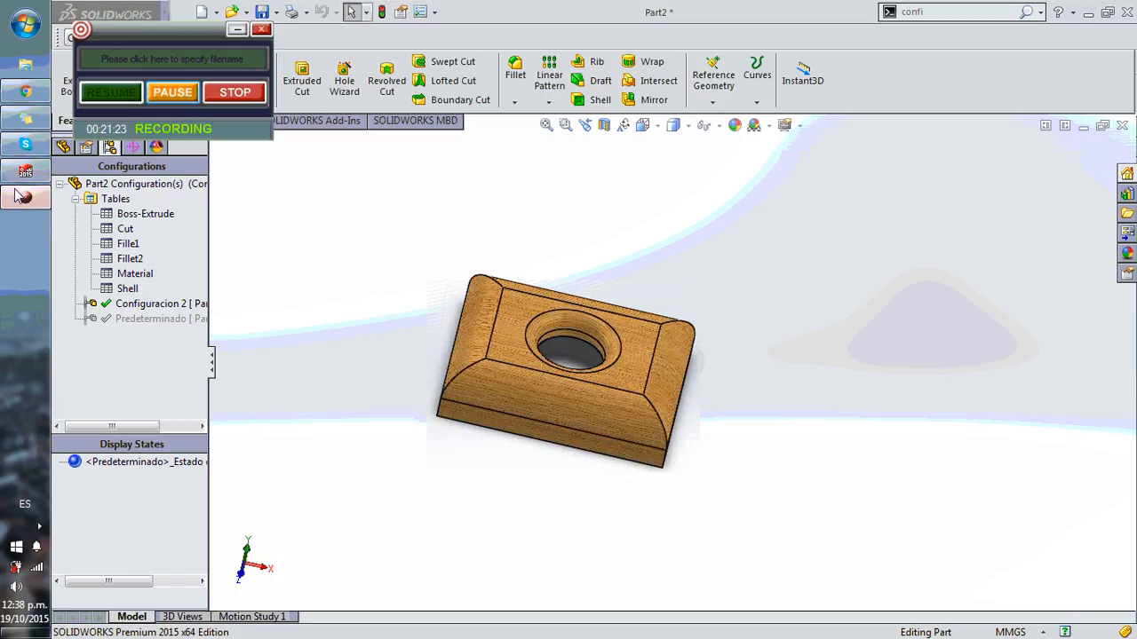
Examine the source, edit control and row/column options for inserting a design table, and leave without creating one
click(187, 13)
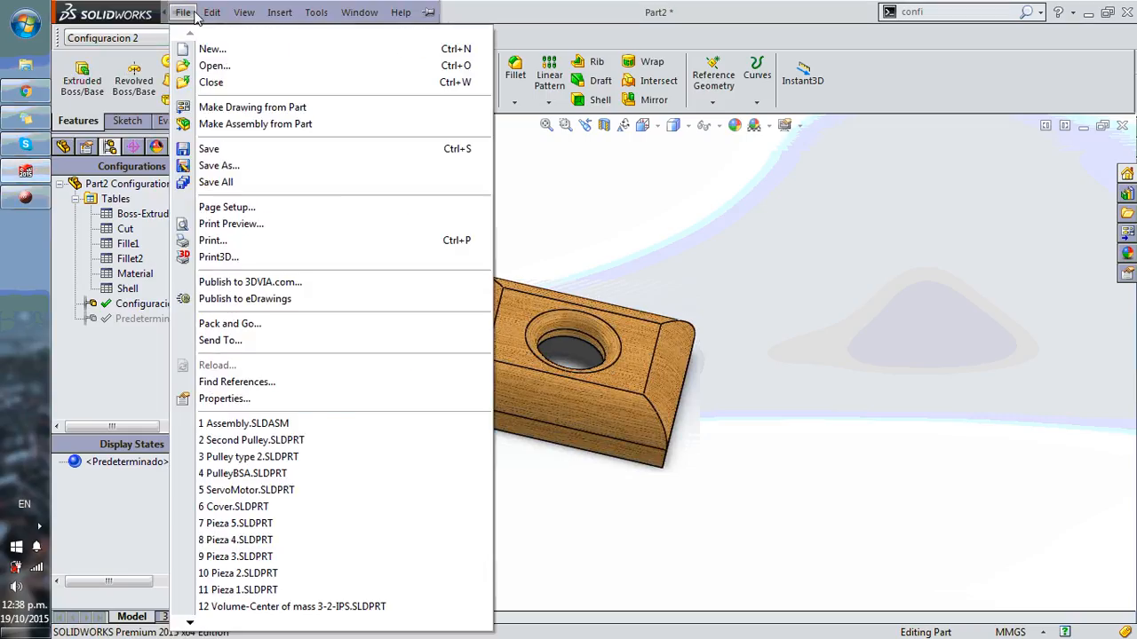
mouse_move(280, 12)
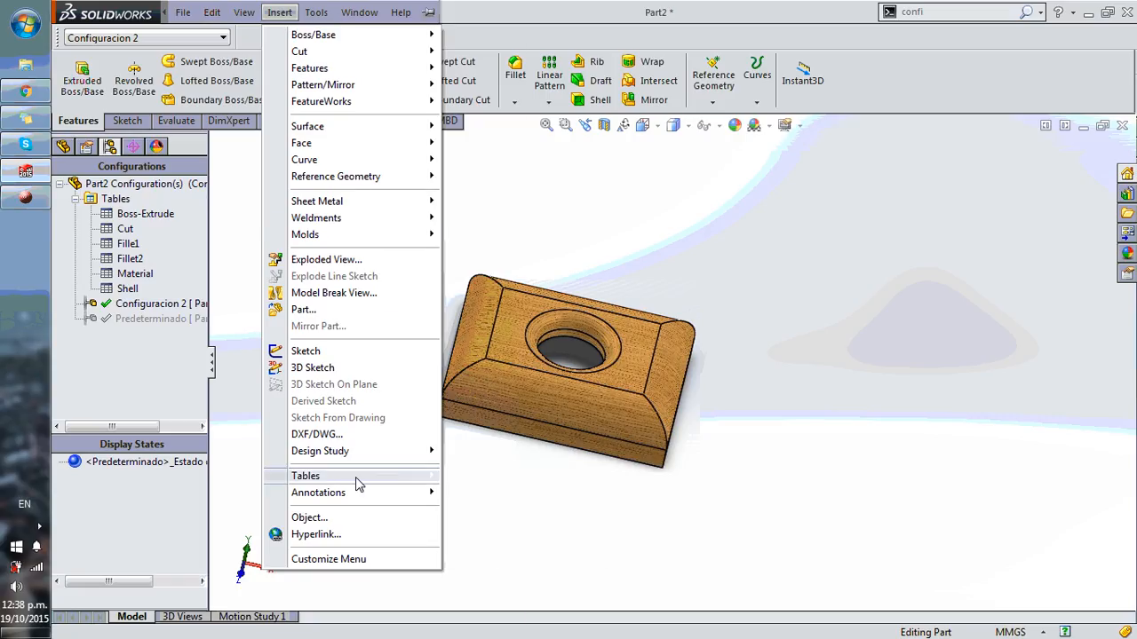
mouse_move(360, 477)
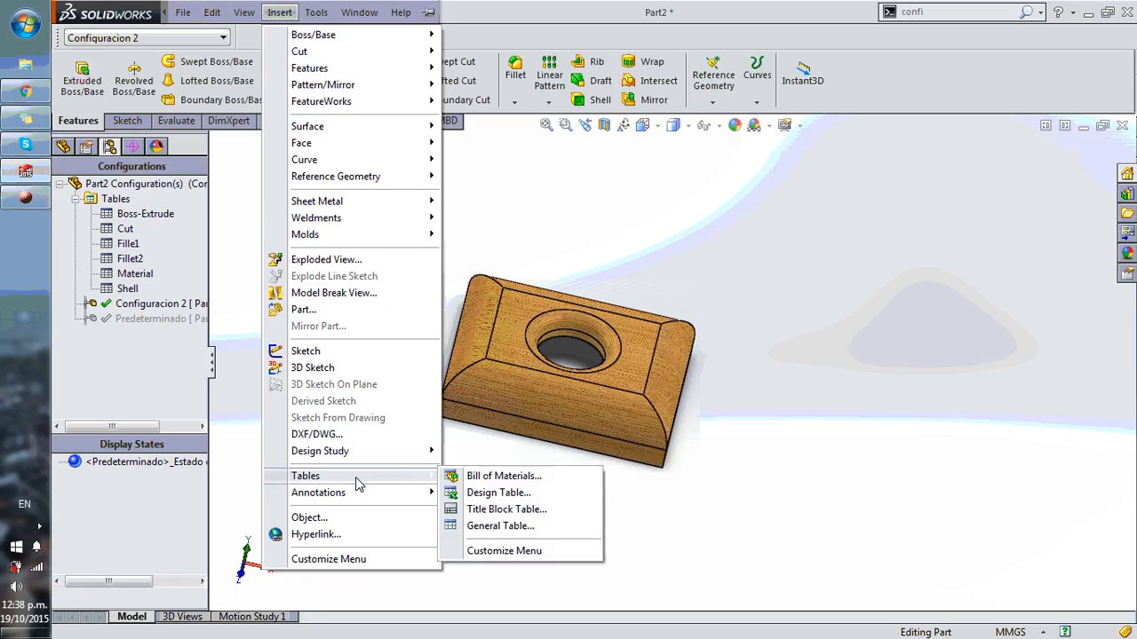
click(538, 493)
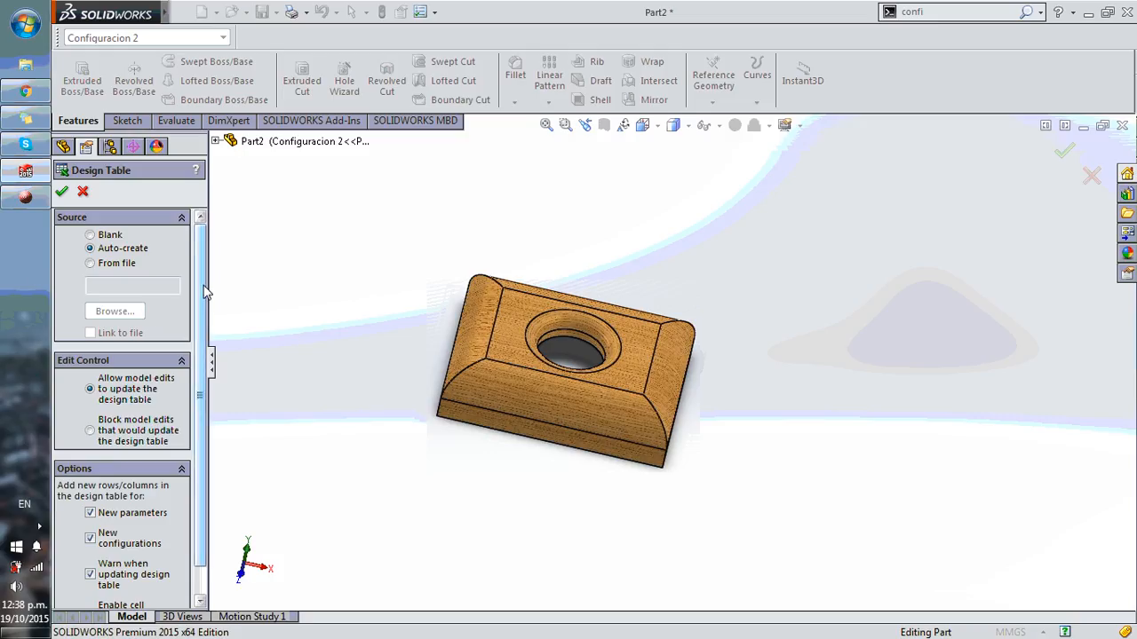
scroll(202, 356, down, 1)
scroll(201, 356, up, 1)
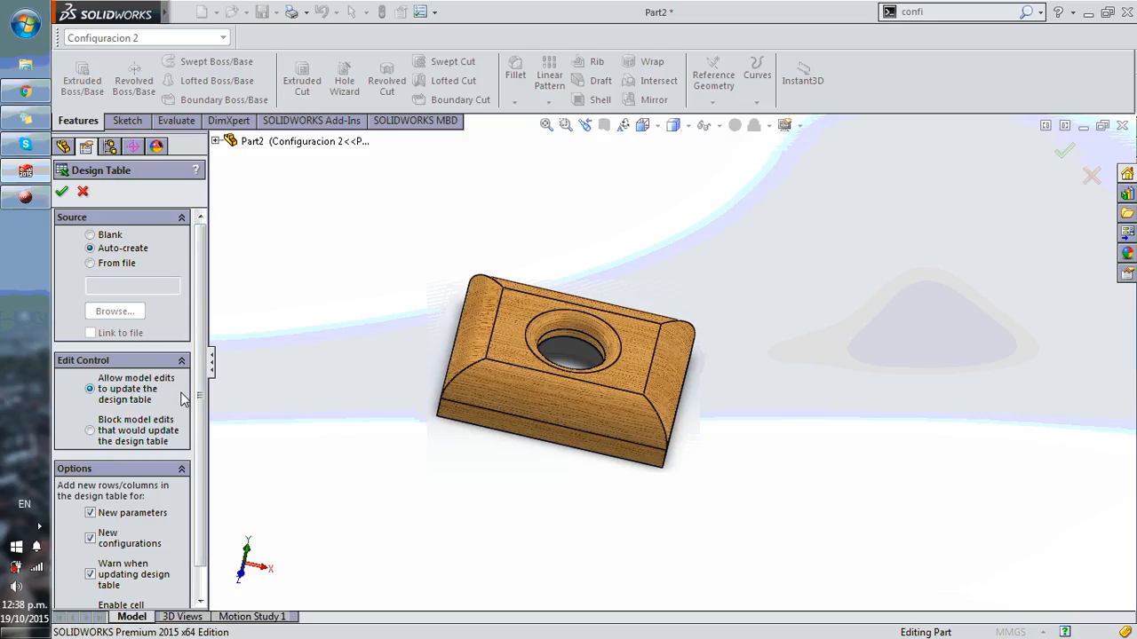
scroll(197, 298, down, 1)
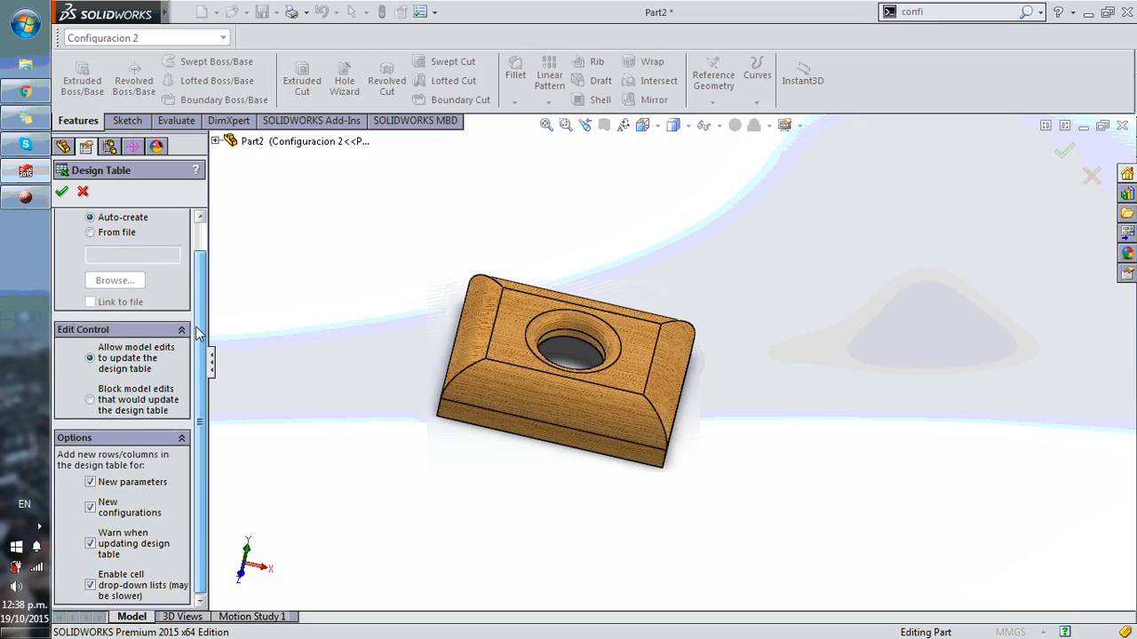
scroll(199, 333, up, 1)
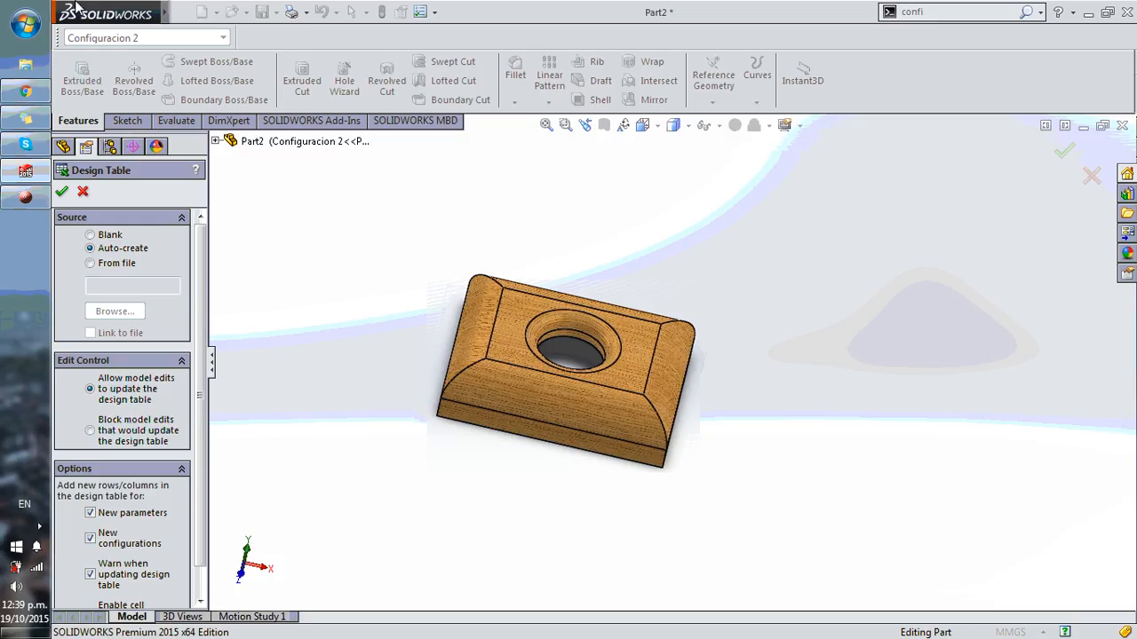
click(85, 193)
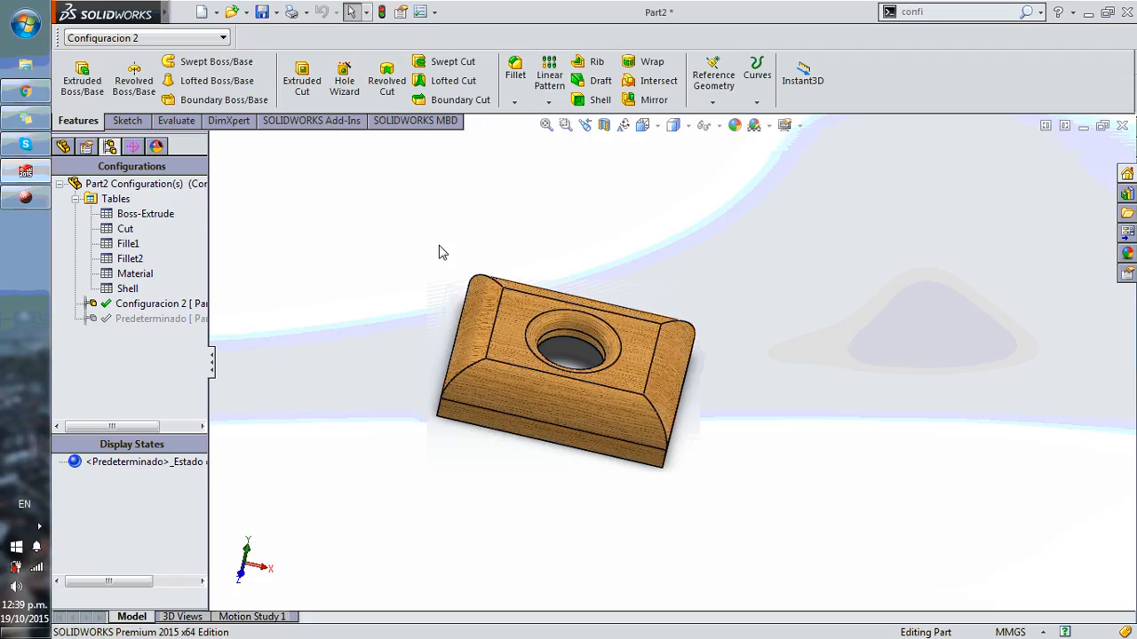
Save the part in the Escritorio folder under the name Ejemplo
click(274, 19)
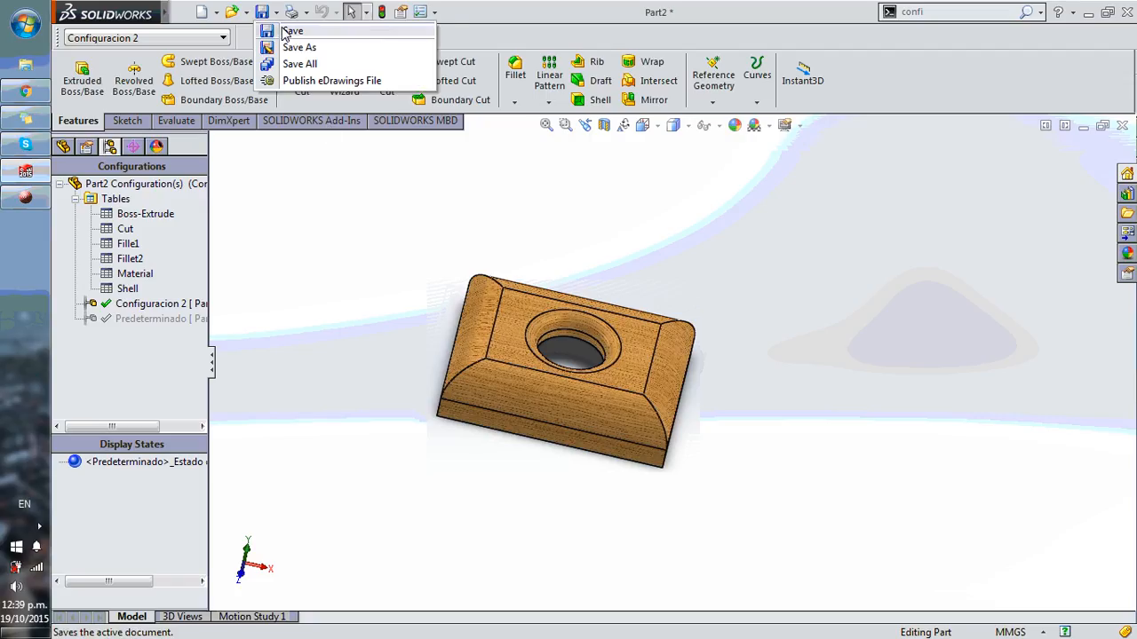
click(282, 31)
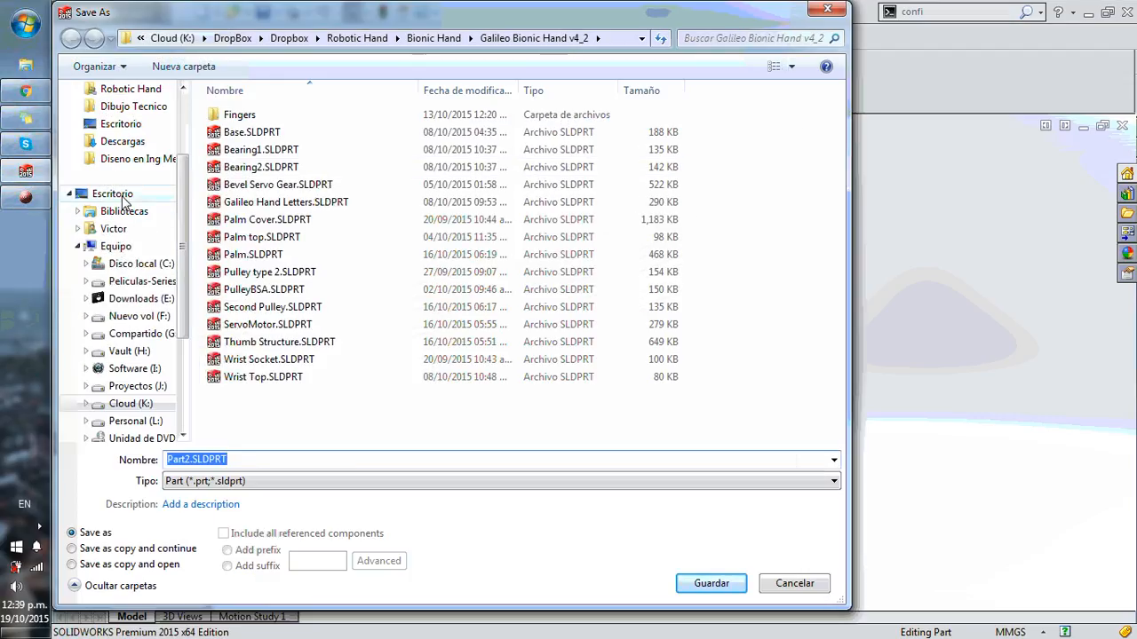
click(122, 197)
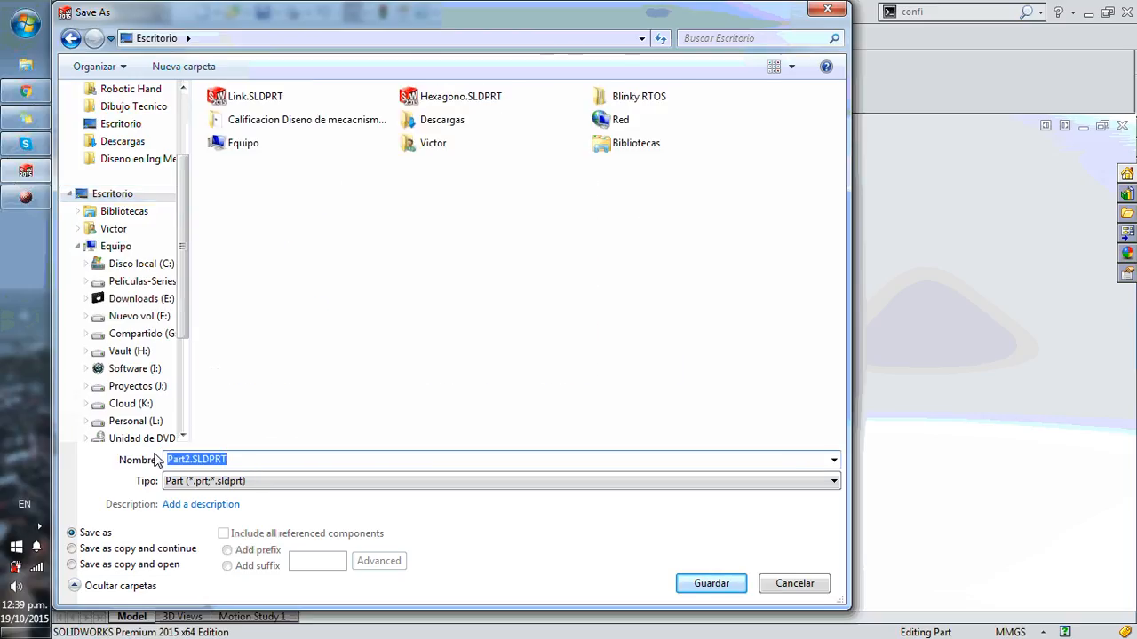
text(E)
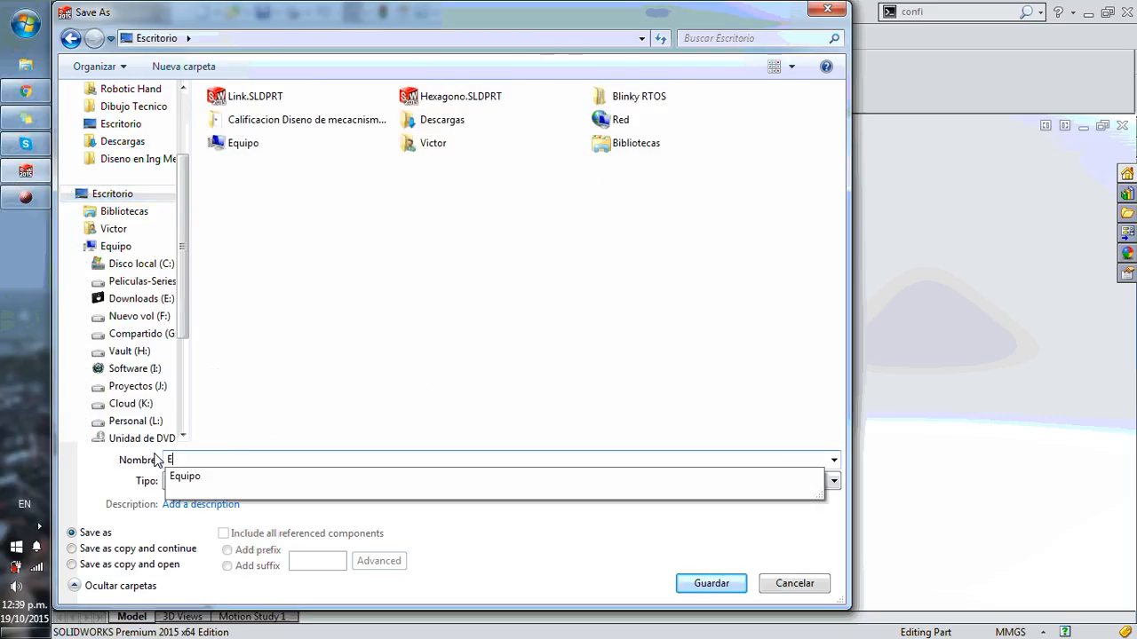
text(jemplo)
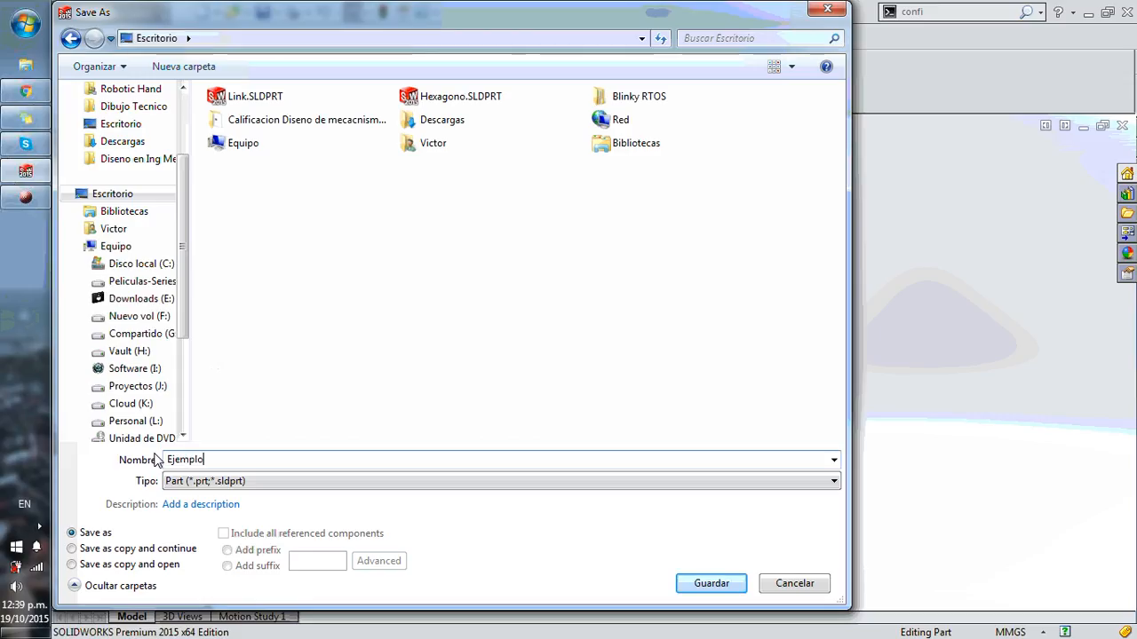
Name the part file EjemploTabladeDiseño, using the Spanish keyboard layout for the ñ
text(TabladeDise;o)
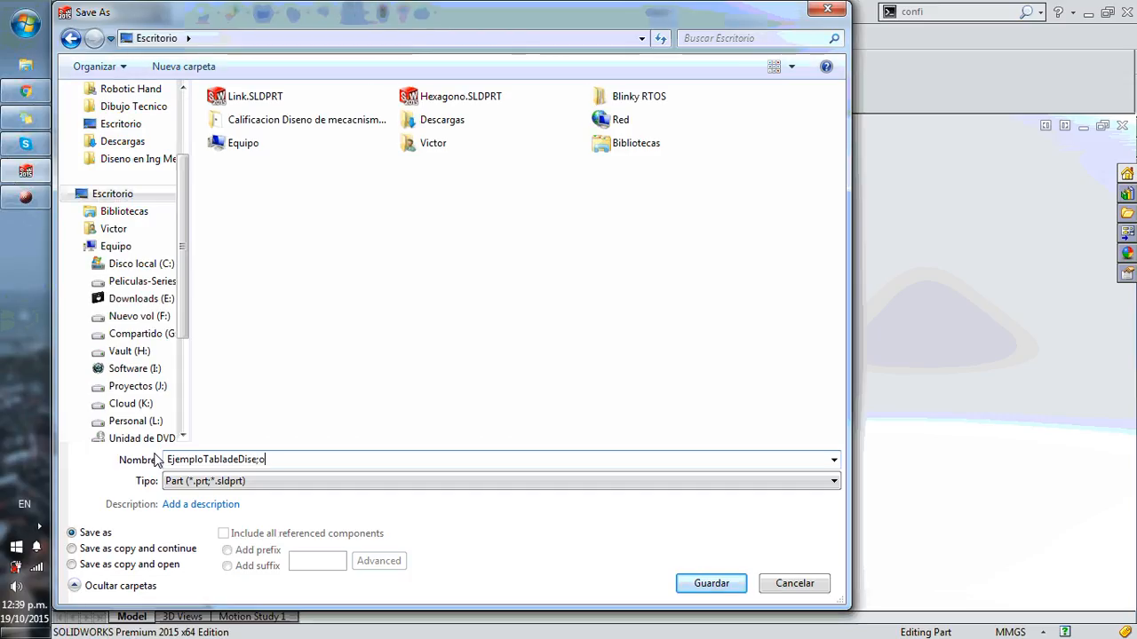
text(==)
key(BackSpace)
key(BackSpace)
key(BackSpace)
key(BackSpace)
key(alt+shift)
text(ño)
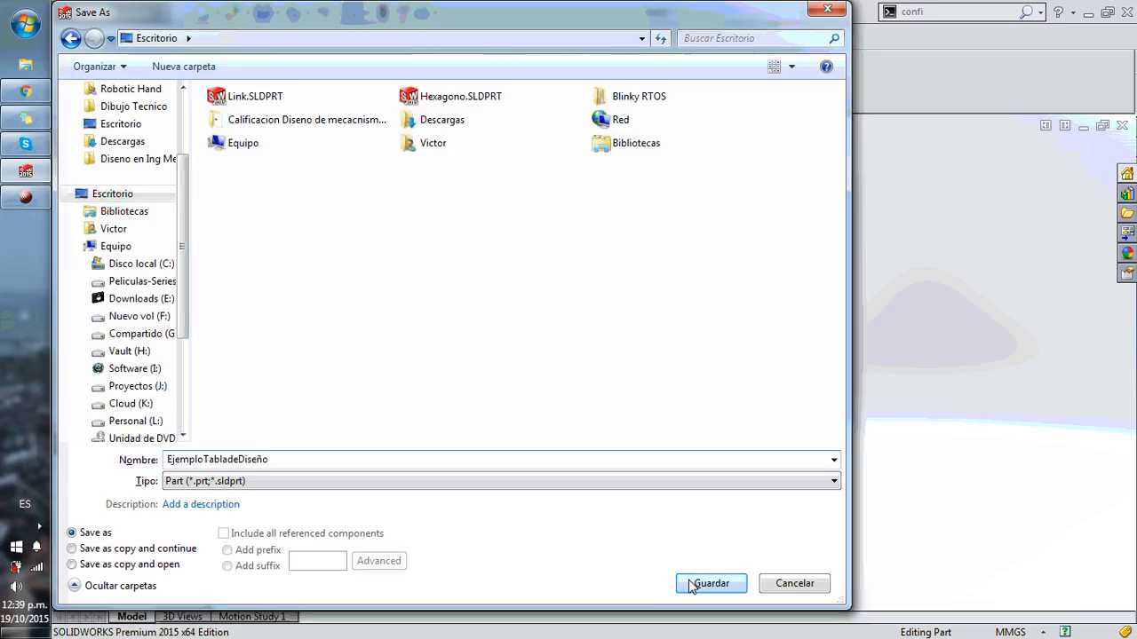
Create a desktop folder named "Tablas de diseño" and save the part in it
right_click(533, 354)
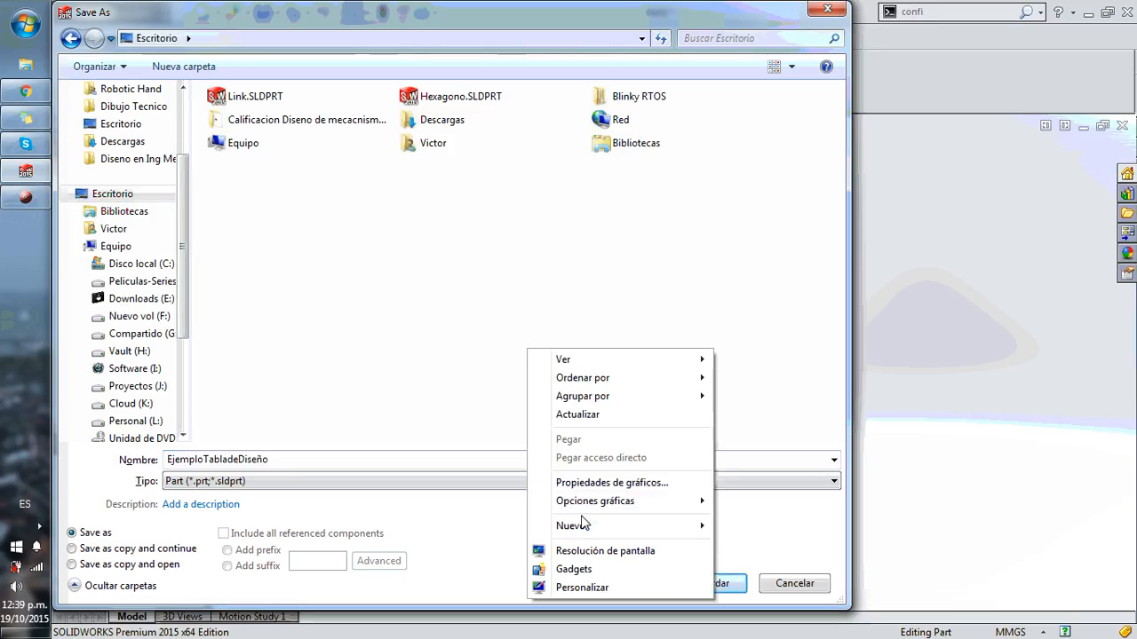
mouse_move(586, 527)
click(813, 259)
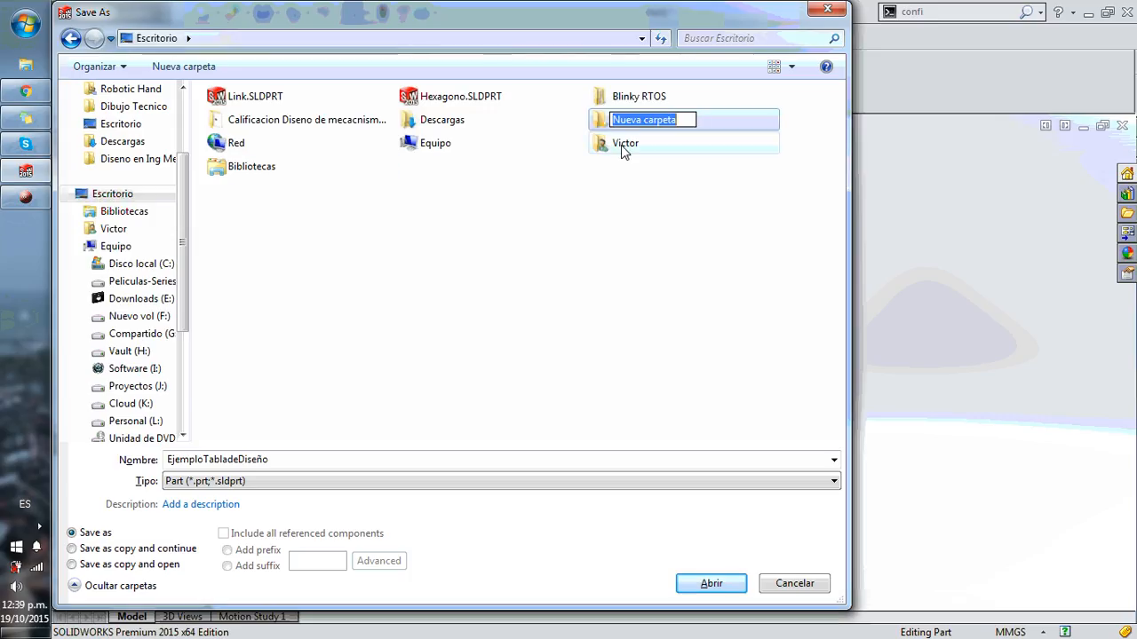
text(Tablas)
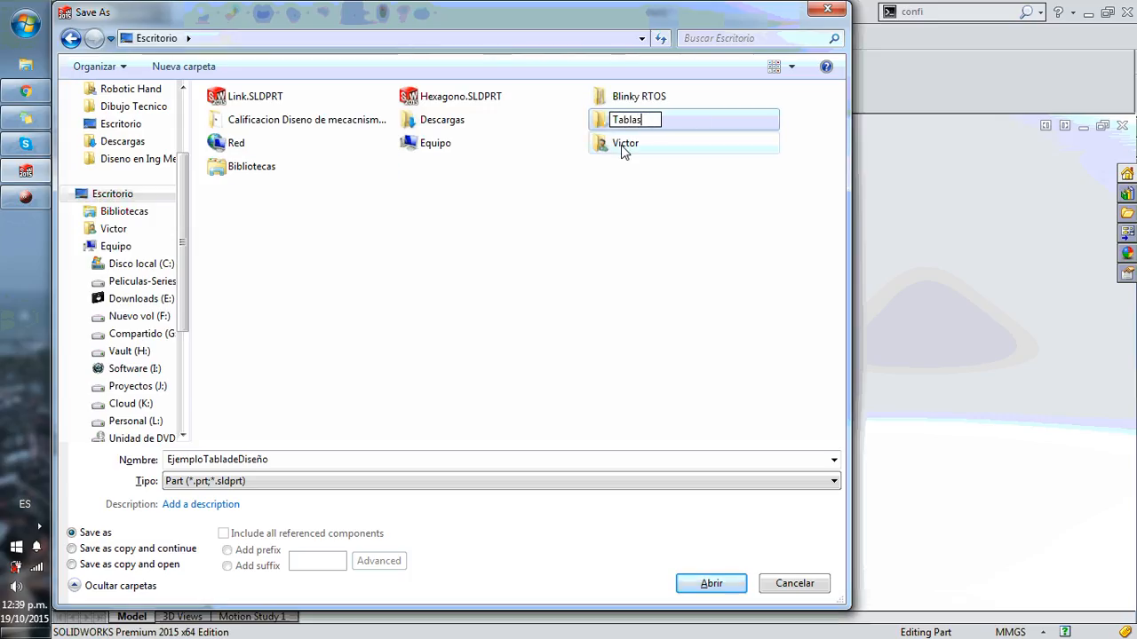
text( de diseño)
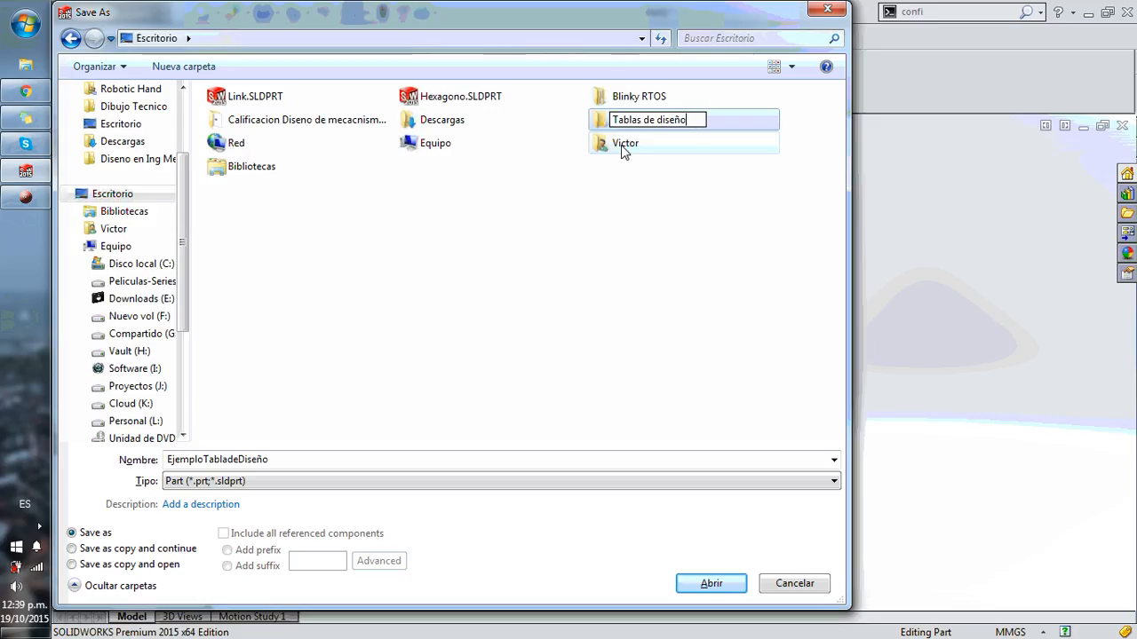
key(Return)
key(Return)
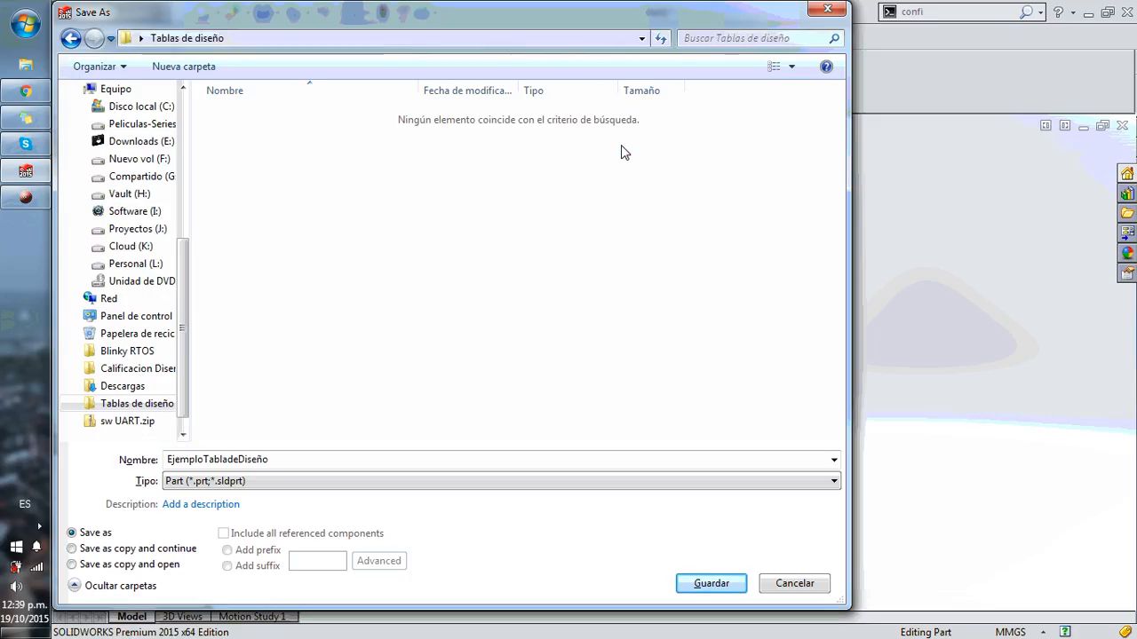
click(712, 583)
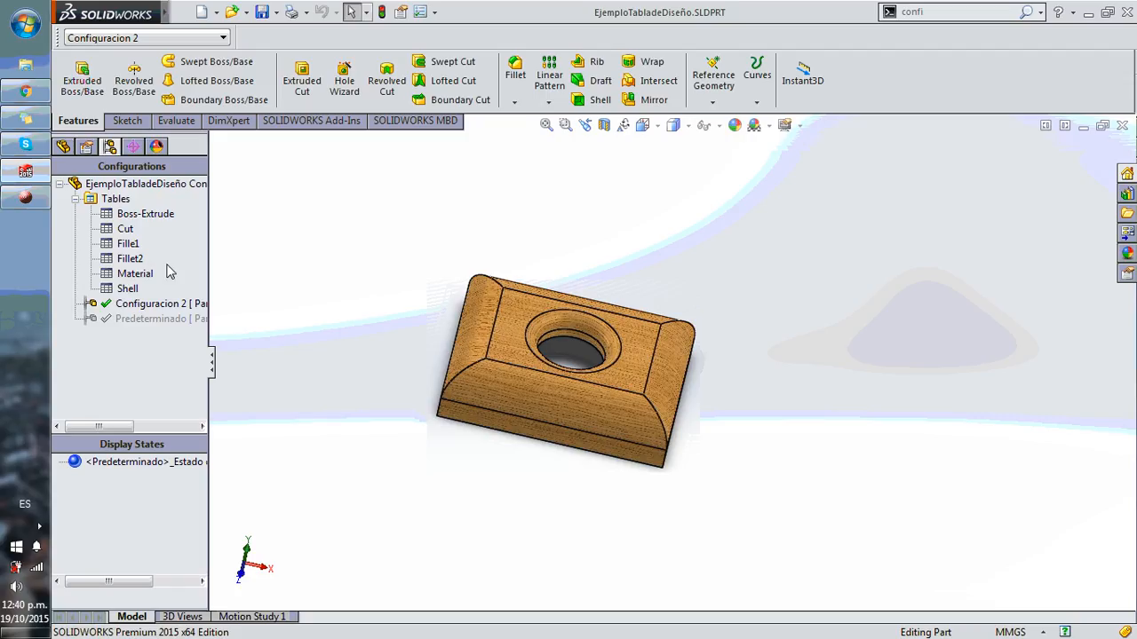
Insert an auto-created design table that allows model edits to update it, keeping all the row and column options enabled
click(182, 11)
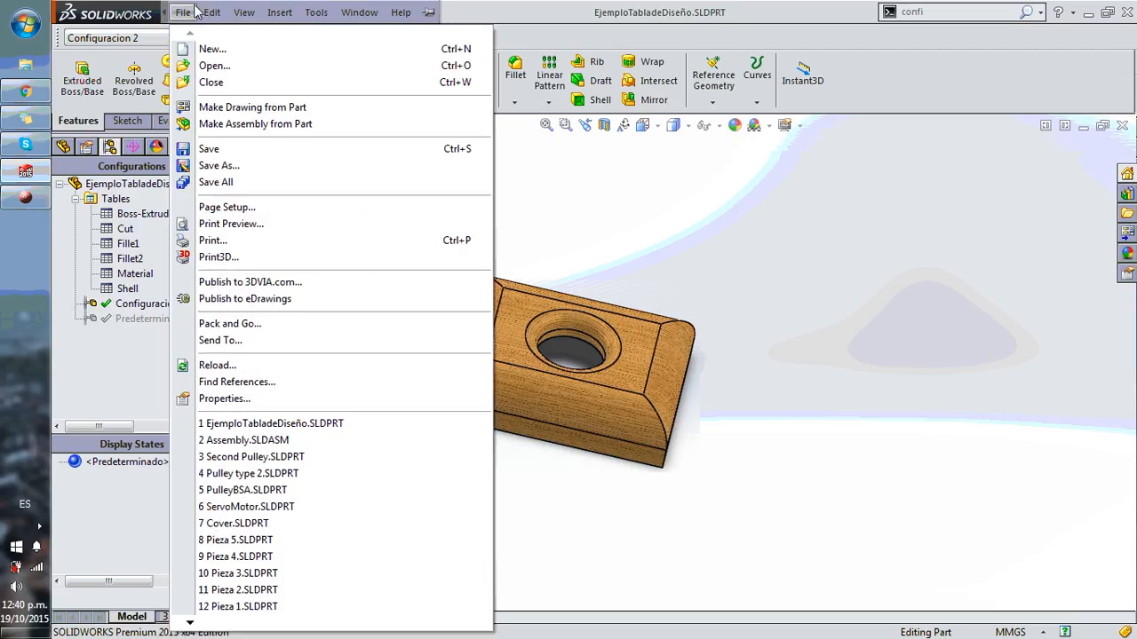
mouse_move(213, 12)
mouse_move(279, 12)
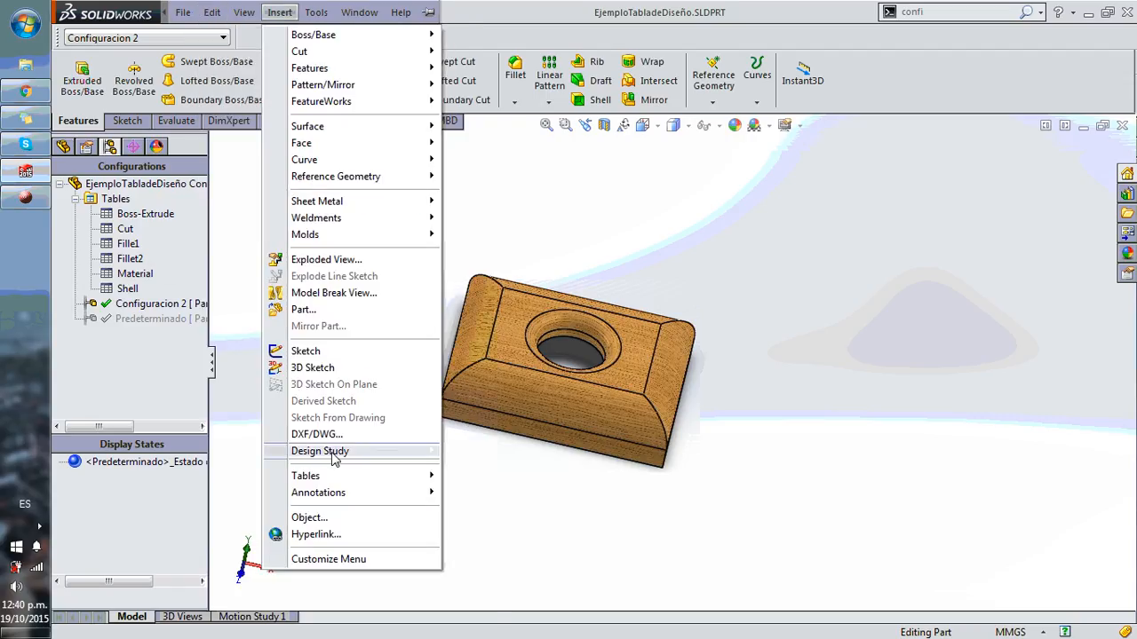
mouse_move(377, 480)
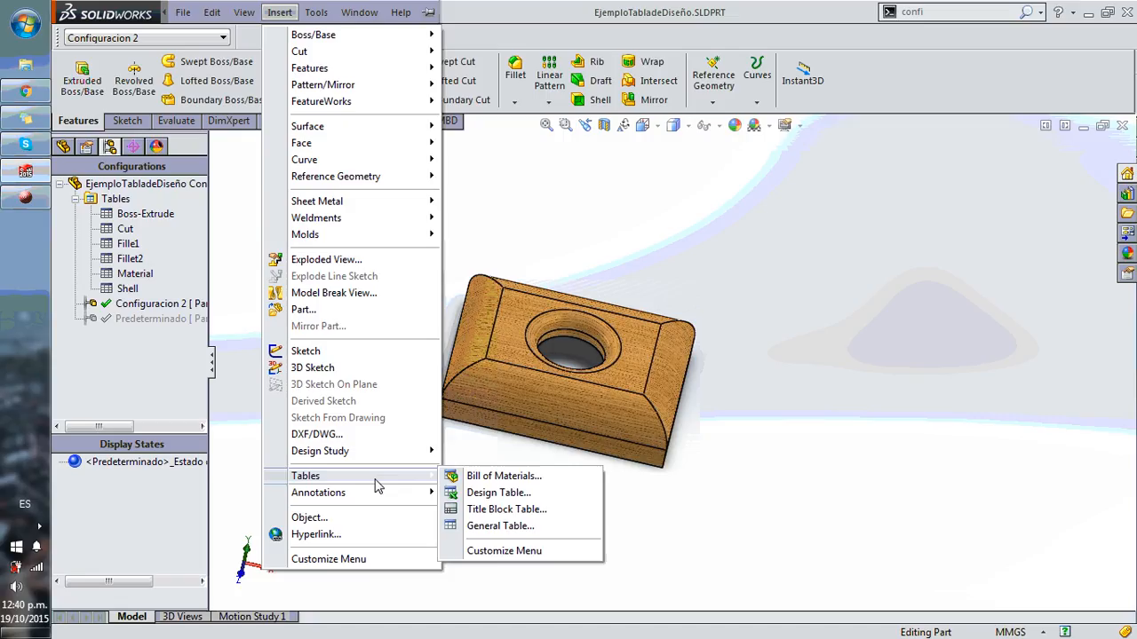
click(549, 496)
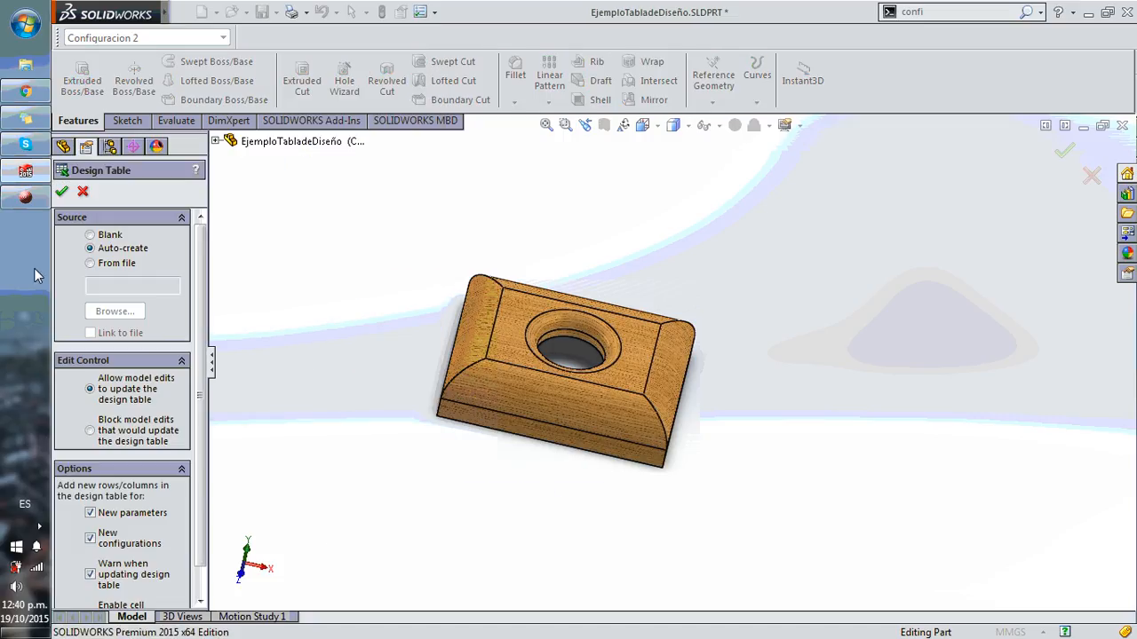
scroll(182, 253, down, 1)
scroll(159, 248, up, 1)
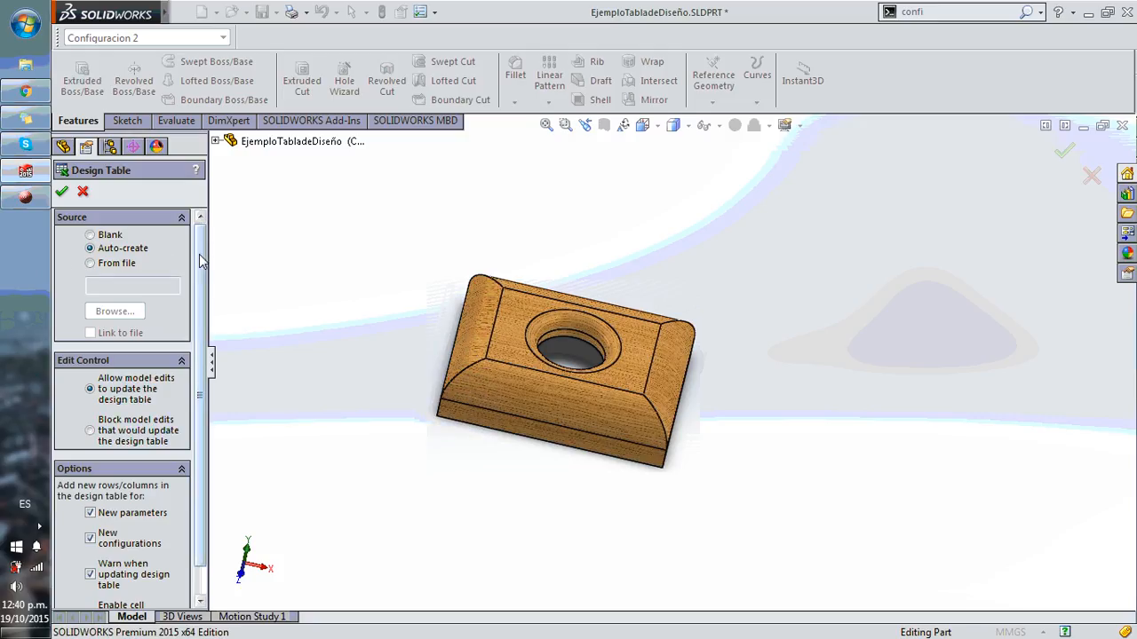
scroll(200, 261, down, 1)
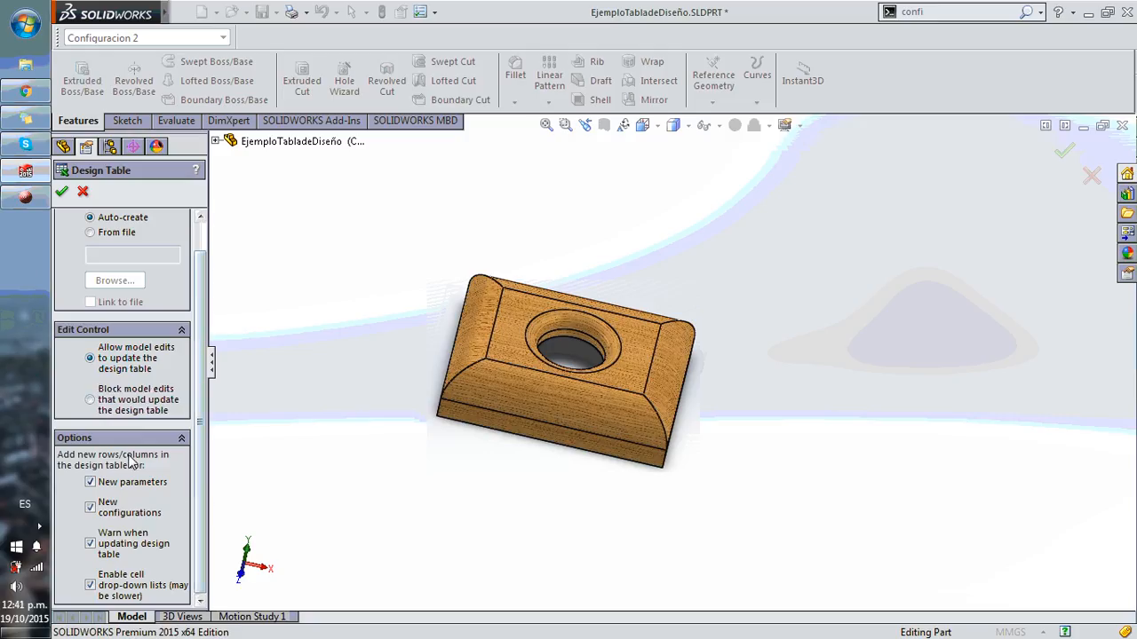
click(61, 193)
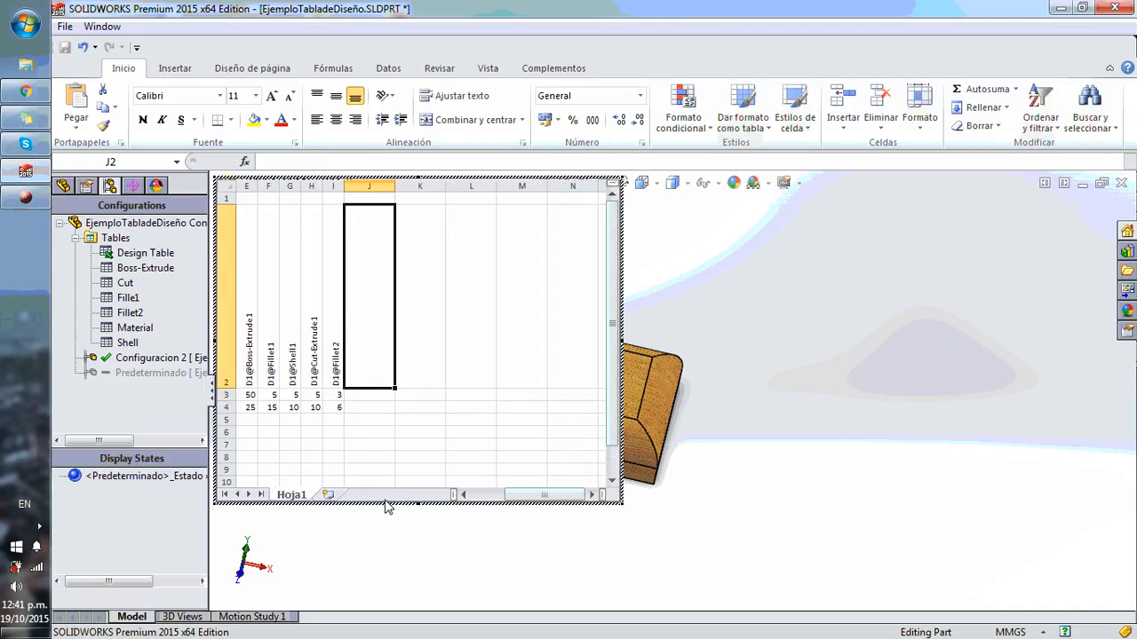
Review the Predeterminado and Configuracion 2 rows in the design table, dismissing the Office activation dialog, and close the table
click(377, 433)
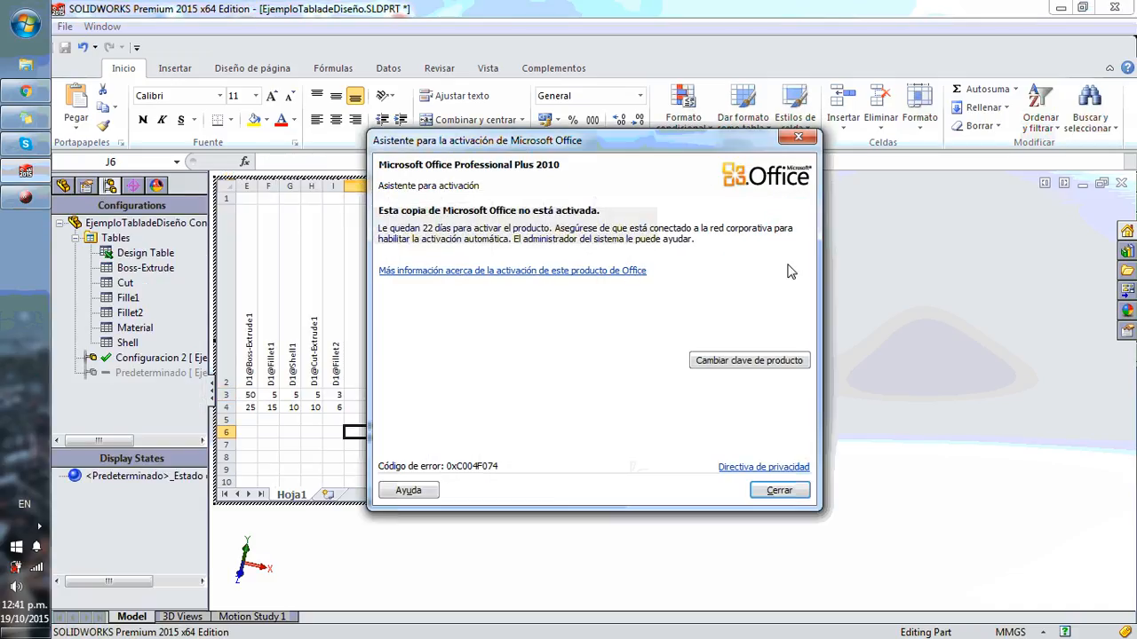
click(779, 490)
drag(511, 498, 487, 501)
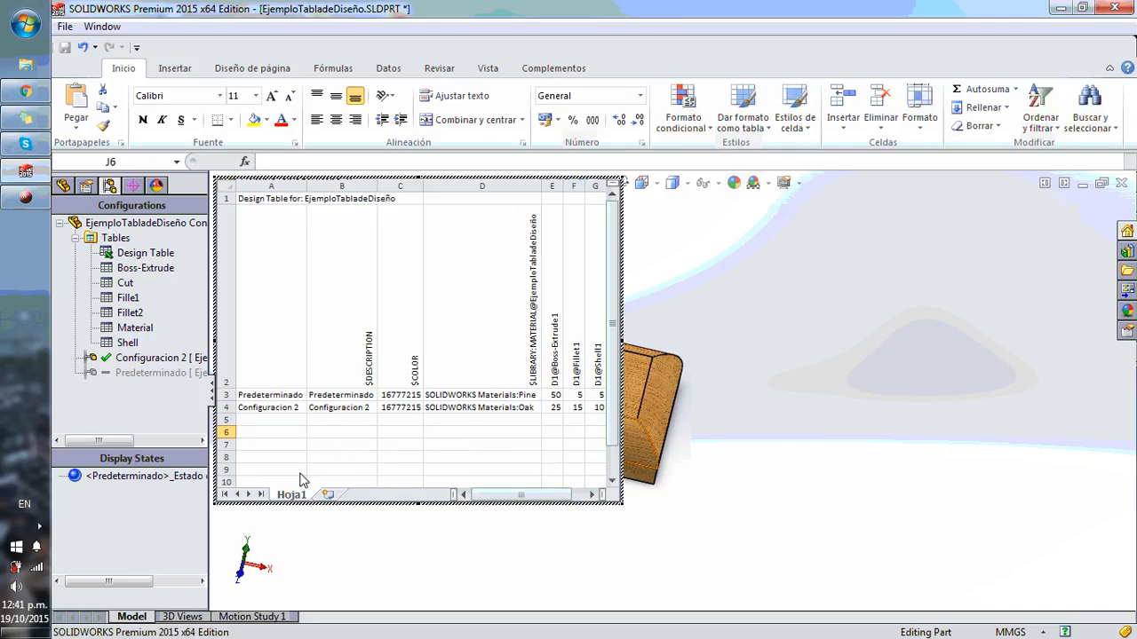
click(269, 396)
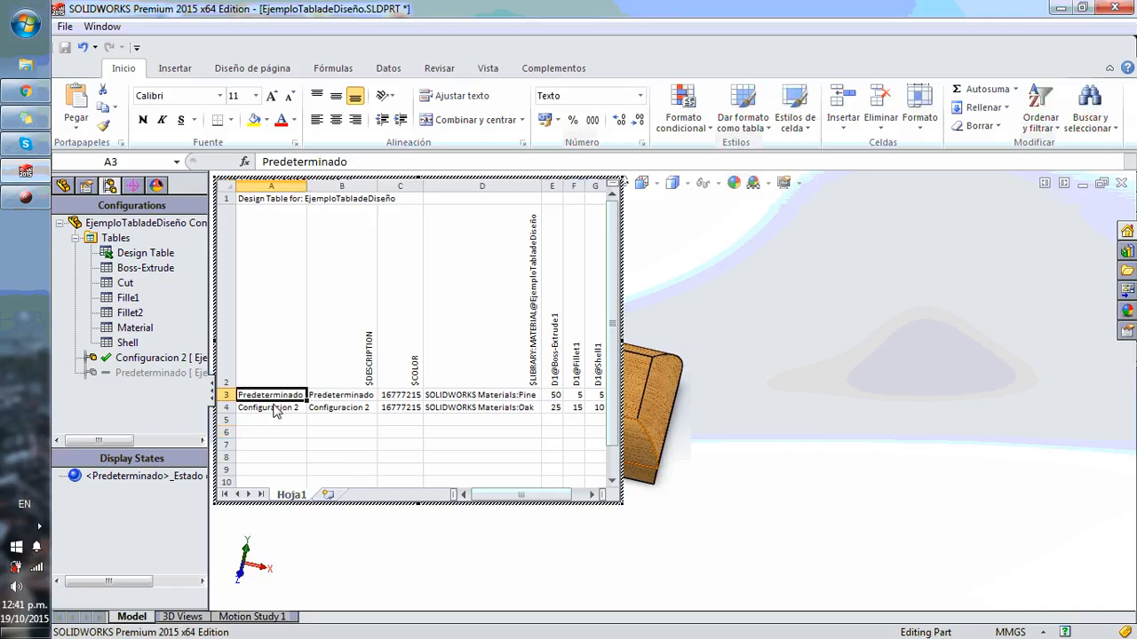
click(294, 412)
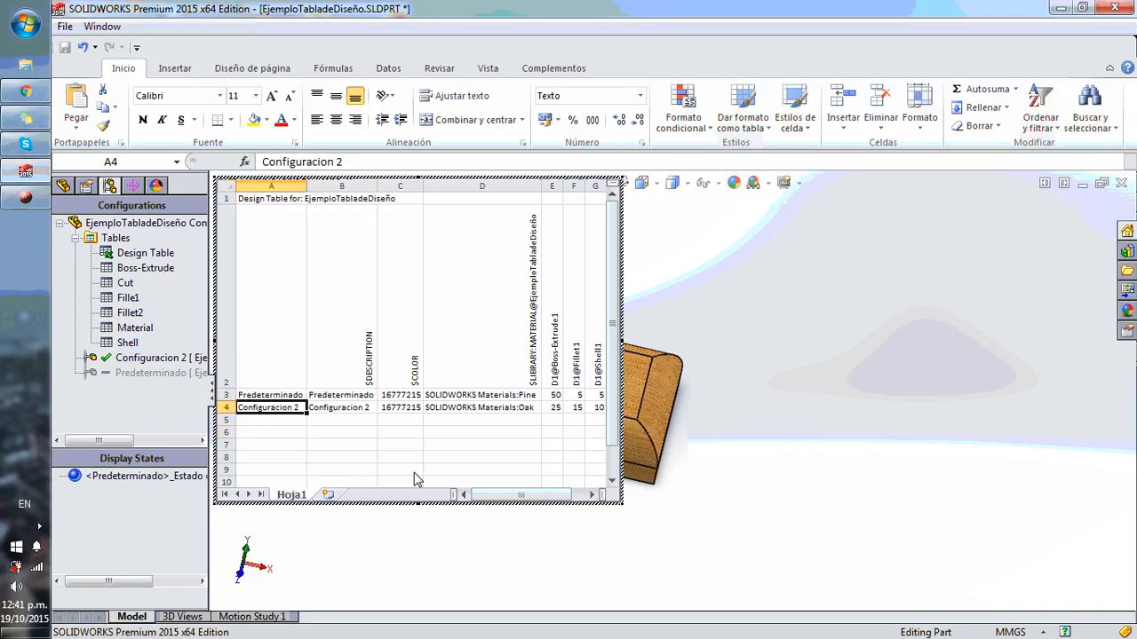
mouse_move(507, 494)
mouse_down()
mouse_move(520, 508)
mouse_move(507, 507)
mouse_up()
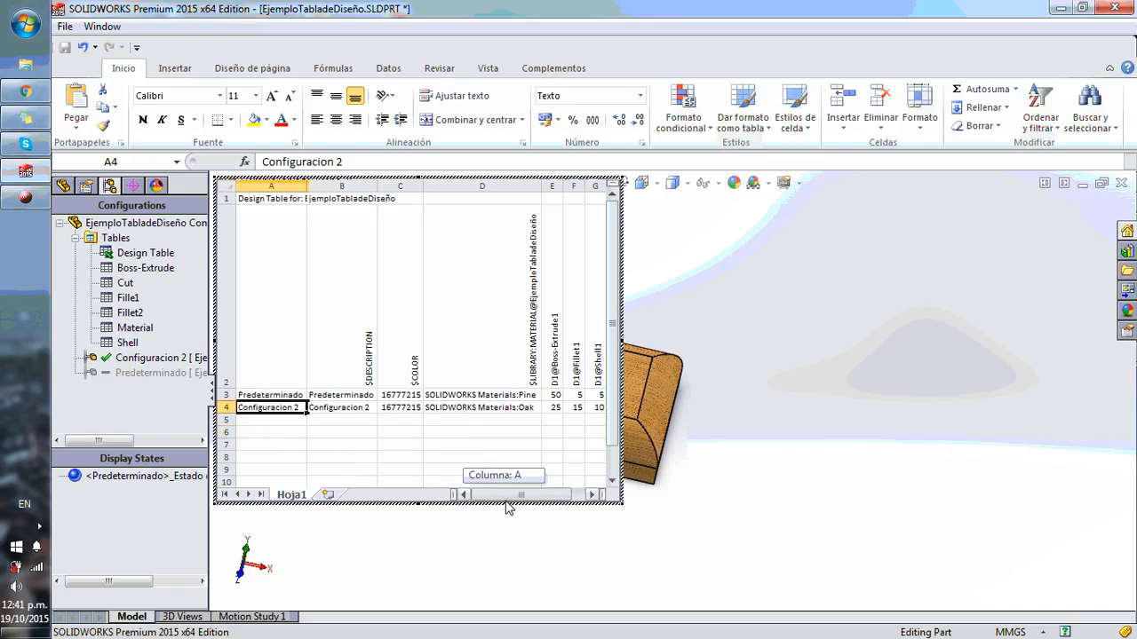
click(778, 284)
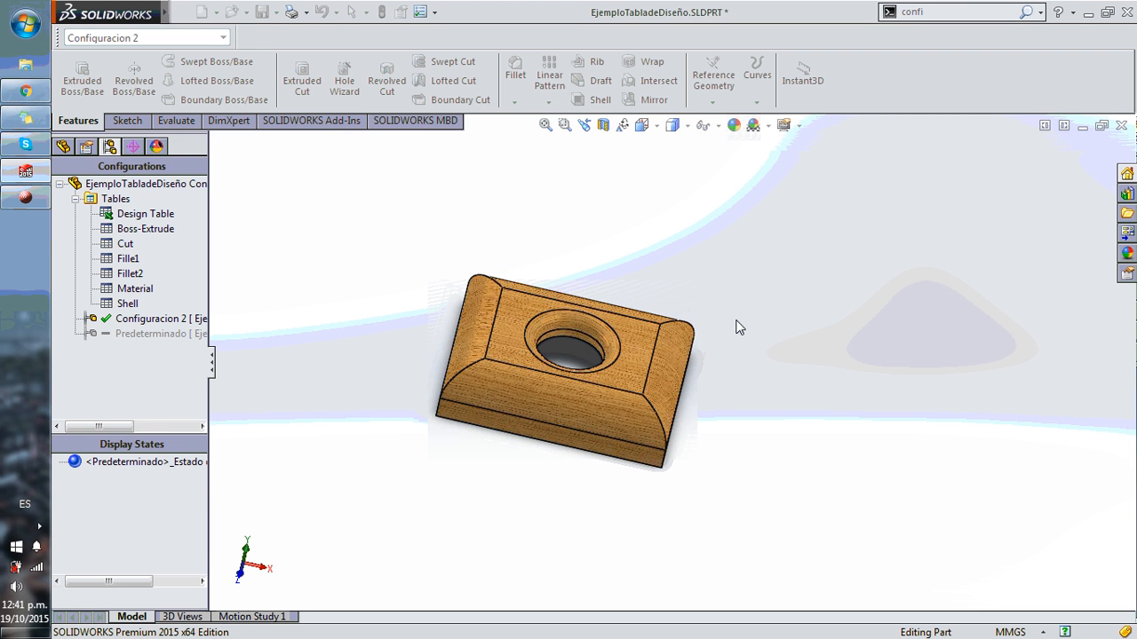
click(29, 177)
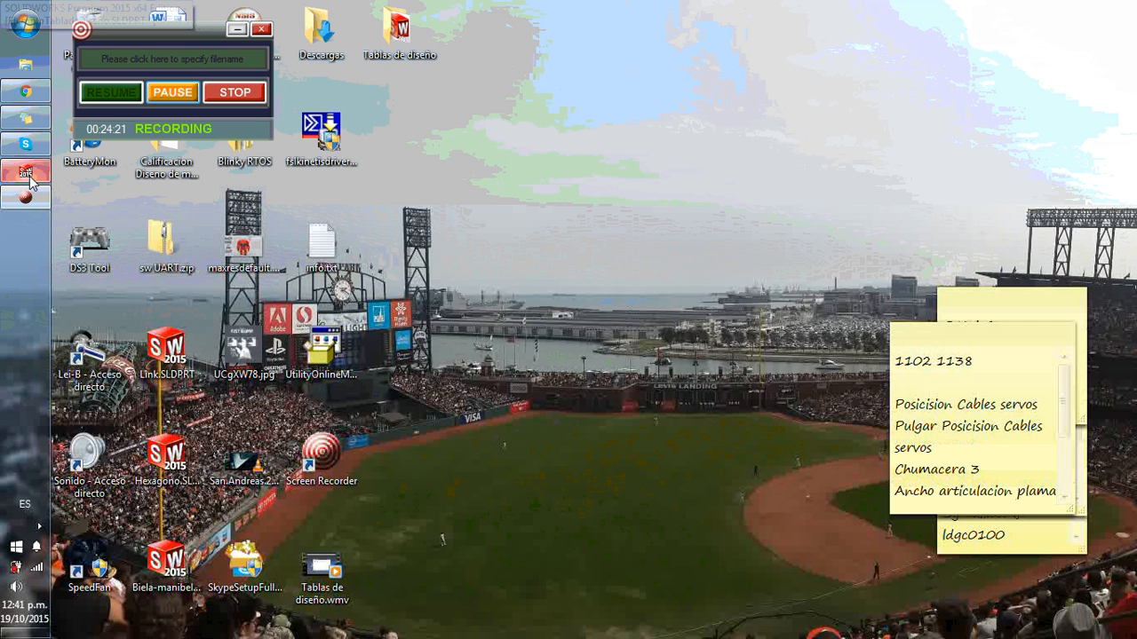
click(26, 173)
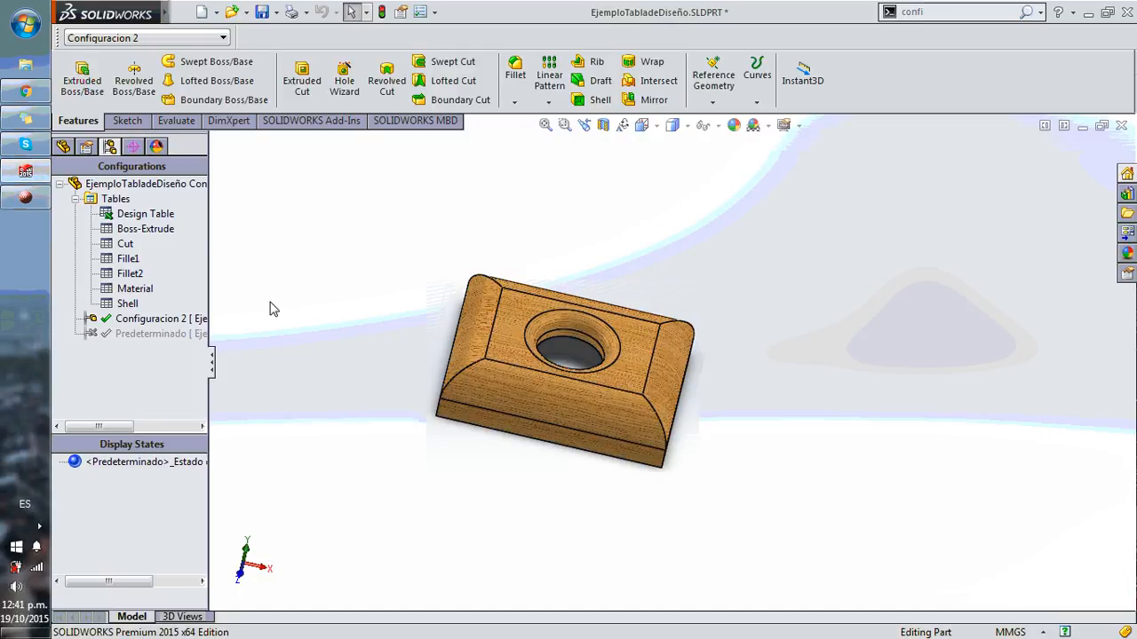
click(133, 215)
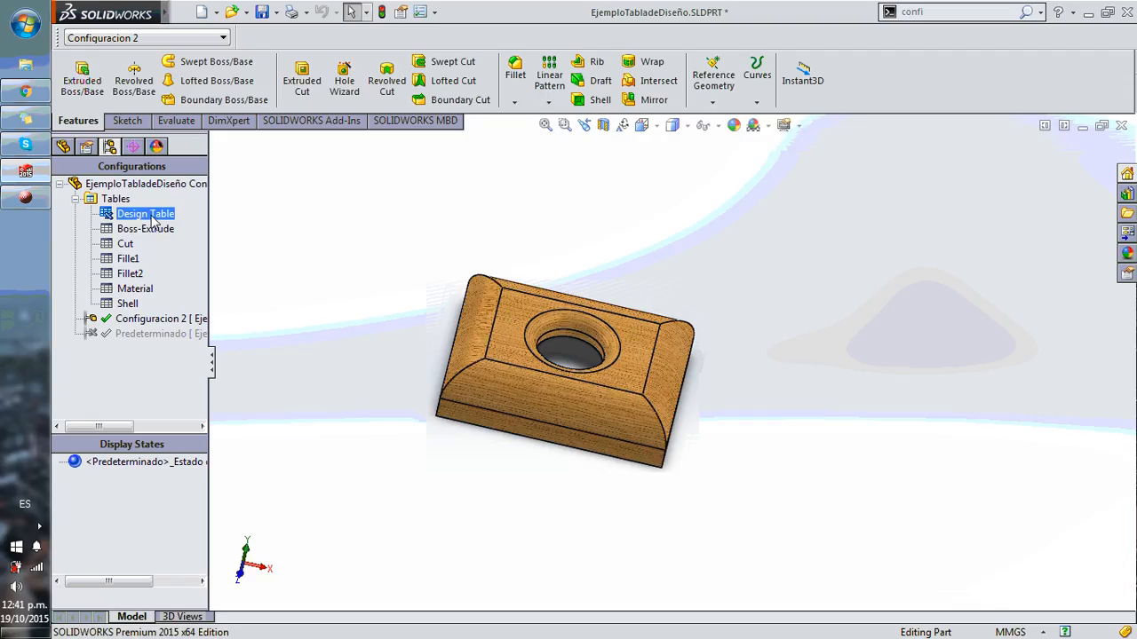
Turn on the display of annotations and feature dimensions for the part
click(62, 148)
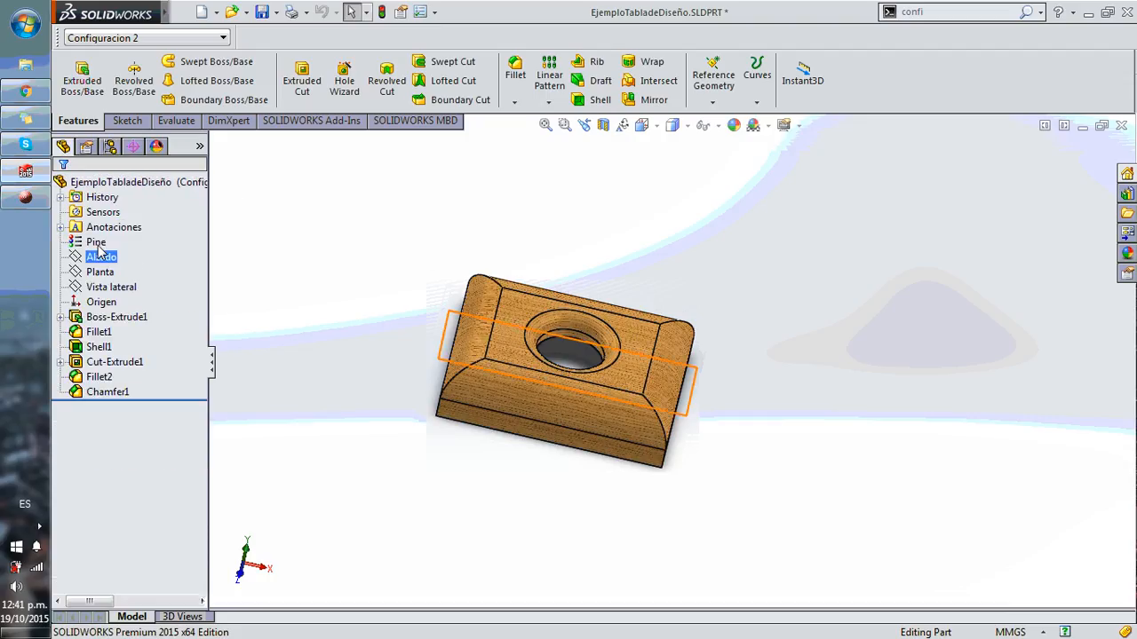
click(102, 213)
right_click(113, 228)
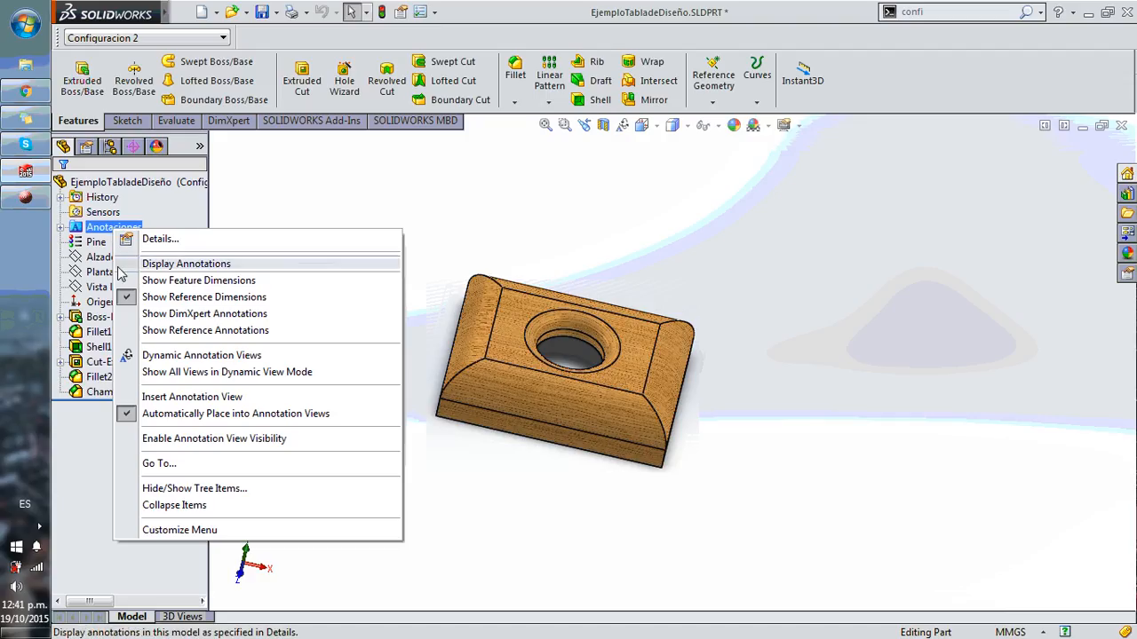
click(118, 265)
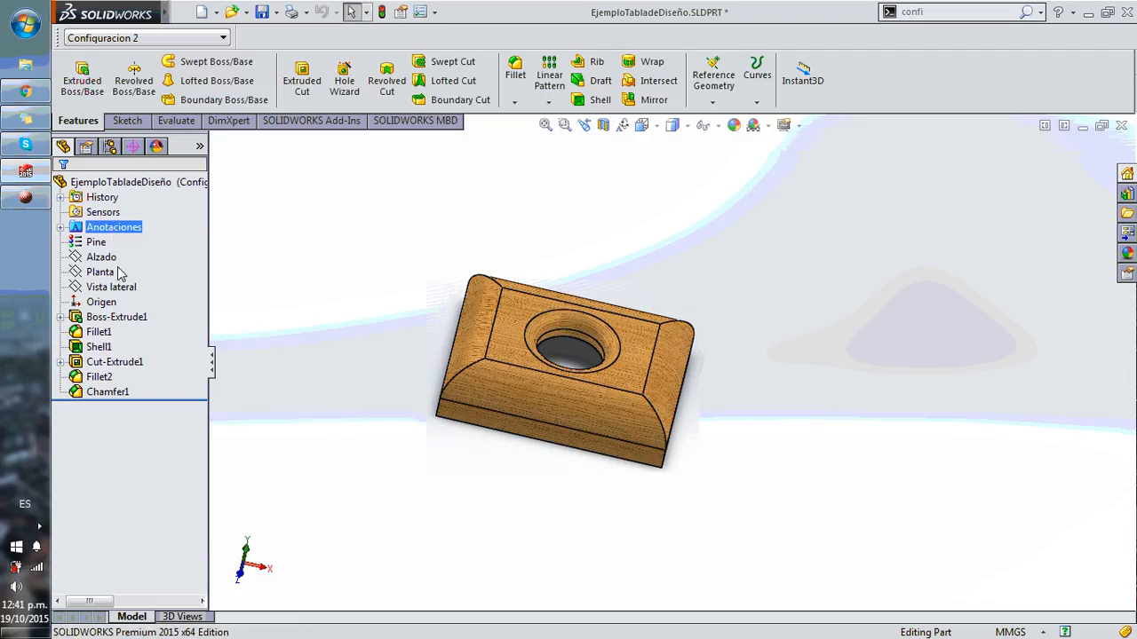
right_click(108, 228)
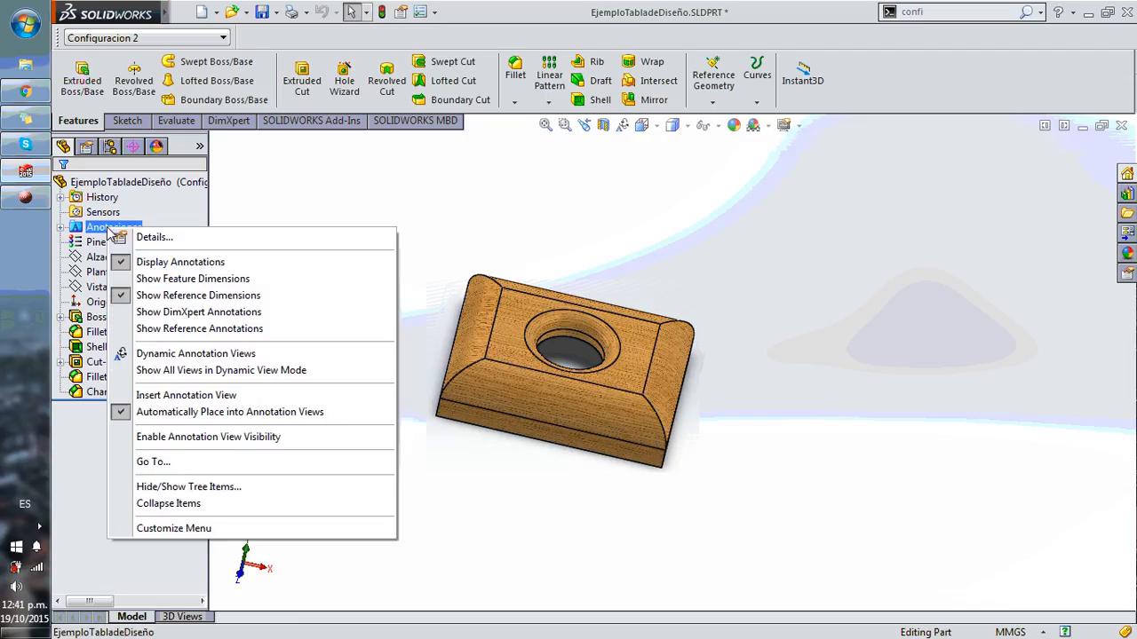
click(120, 282)
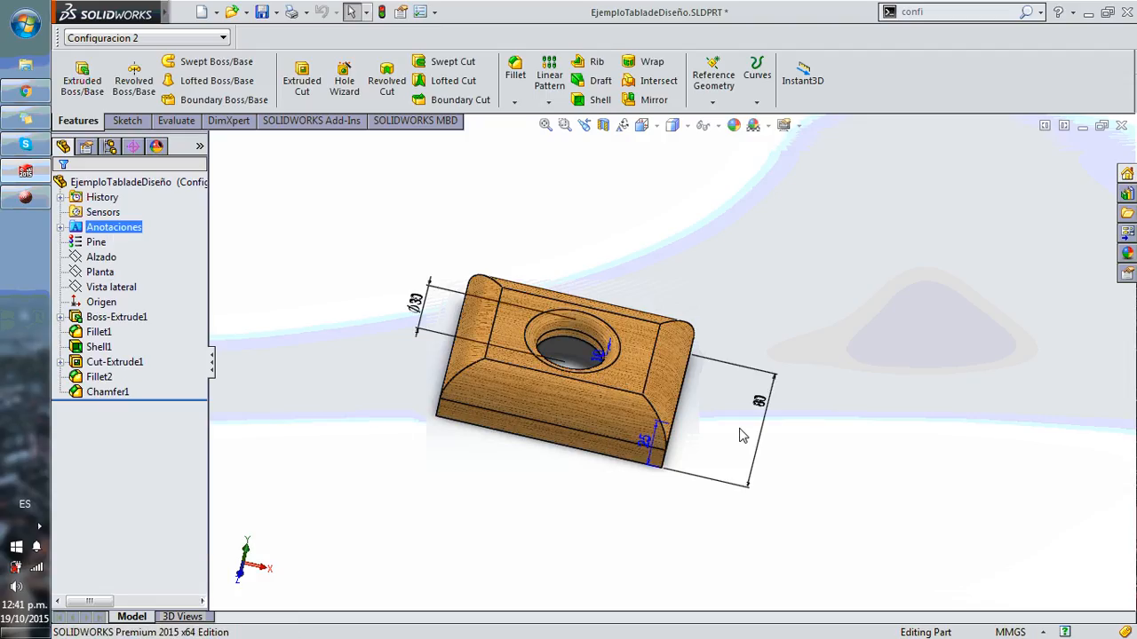
Examine the feature dimensions shown on the Configuracion 2 part up close and from several angles
middle_drag(743, 434, 737, 402)
click(713, 486)
scroll(639, 391, down, 4)
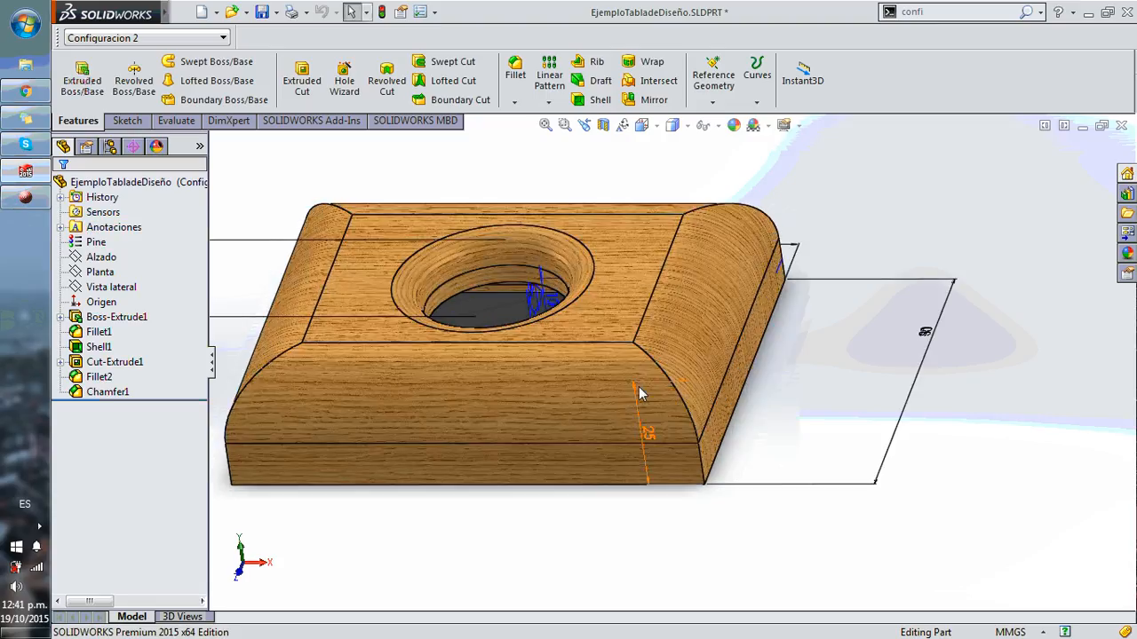
middle_drag(643, 391, 696, 416)
scroll(643, 409, up, 1)
scroll(643, 408, up, 2)
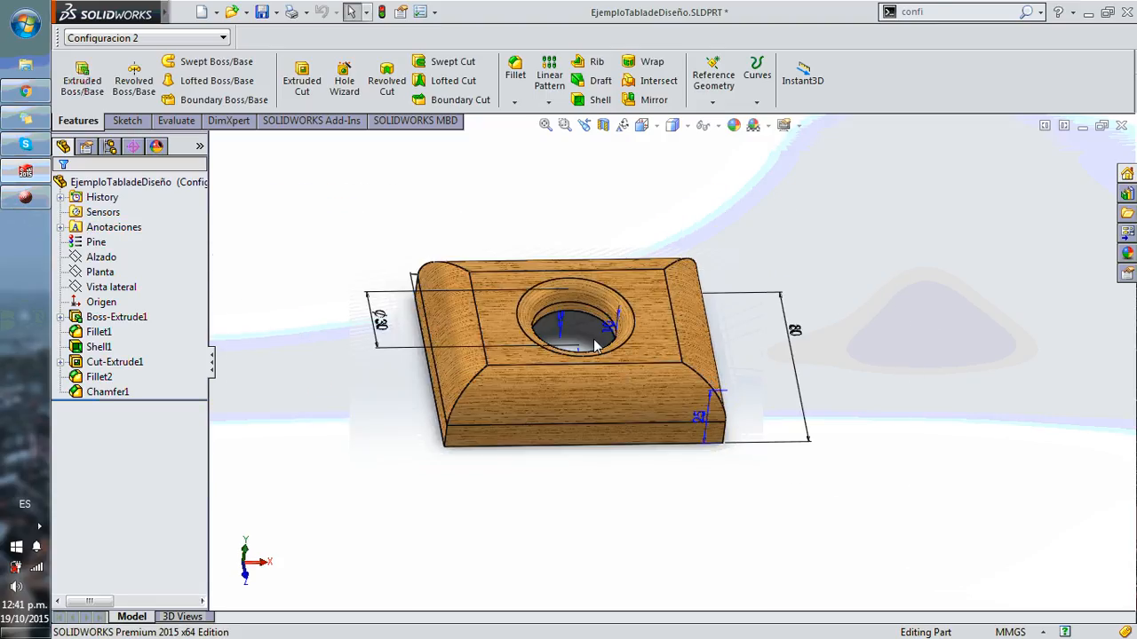
middle_drag(596, 346, 583, 325)
scroll(723, 428, down, 2)
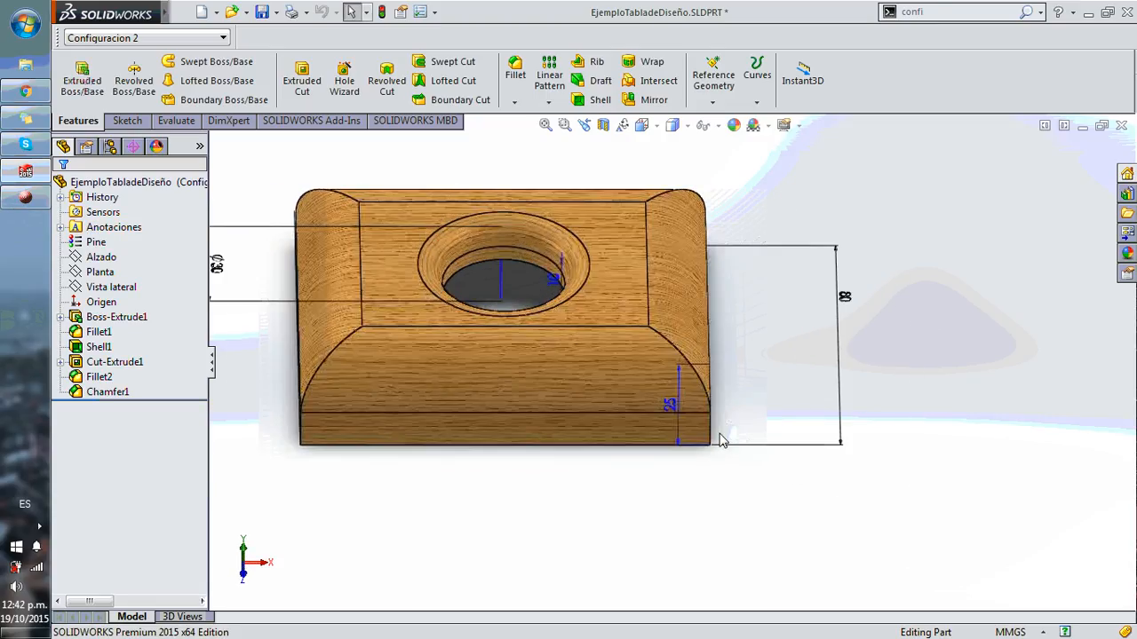
middle_drag(723, 441, 724, 412)
Activate the Predeterminado configuration and inspect its dimensions on the model
click(133, 40)
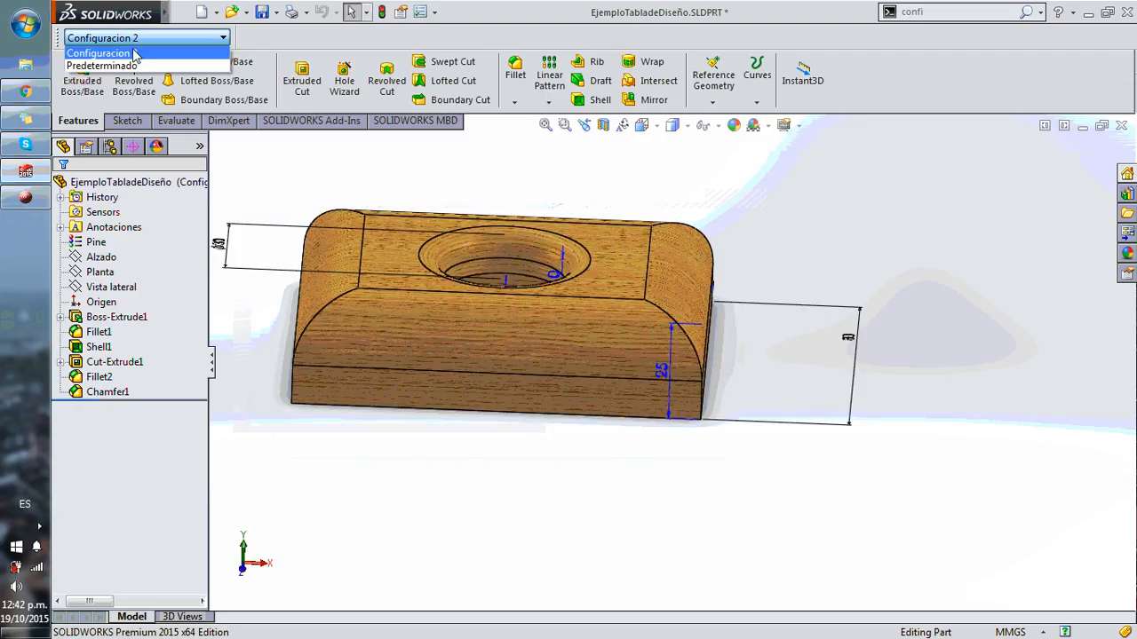
click(129, 68)
scroll(718, 240, up, 3)
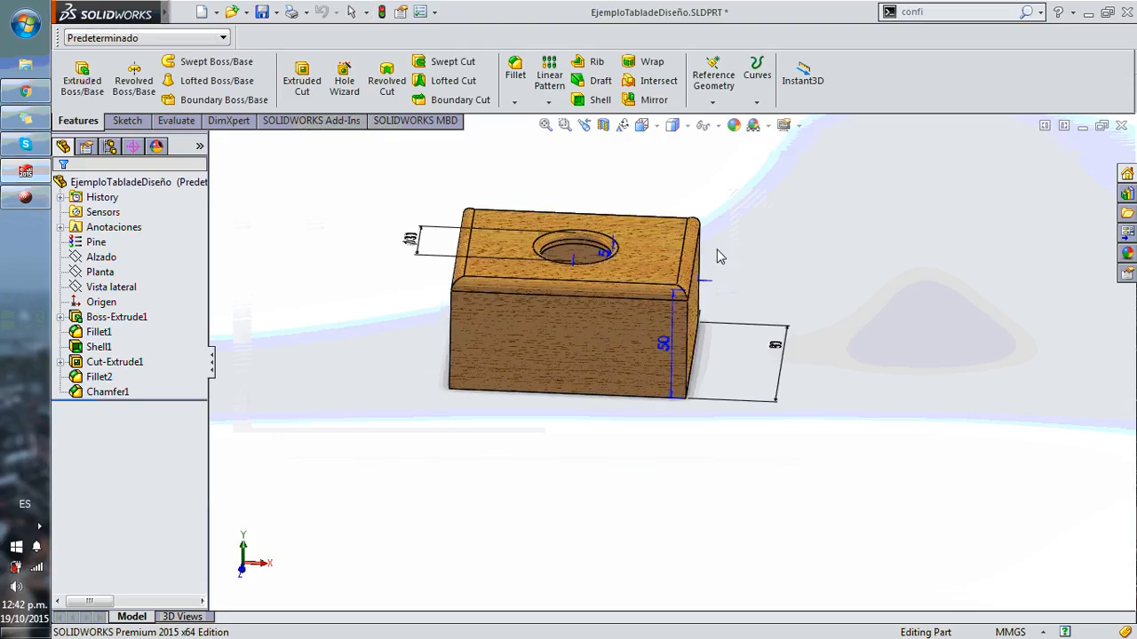
middle_drag(717, 249, 658, 357)
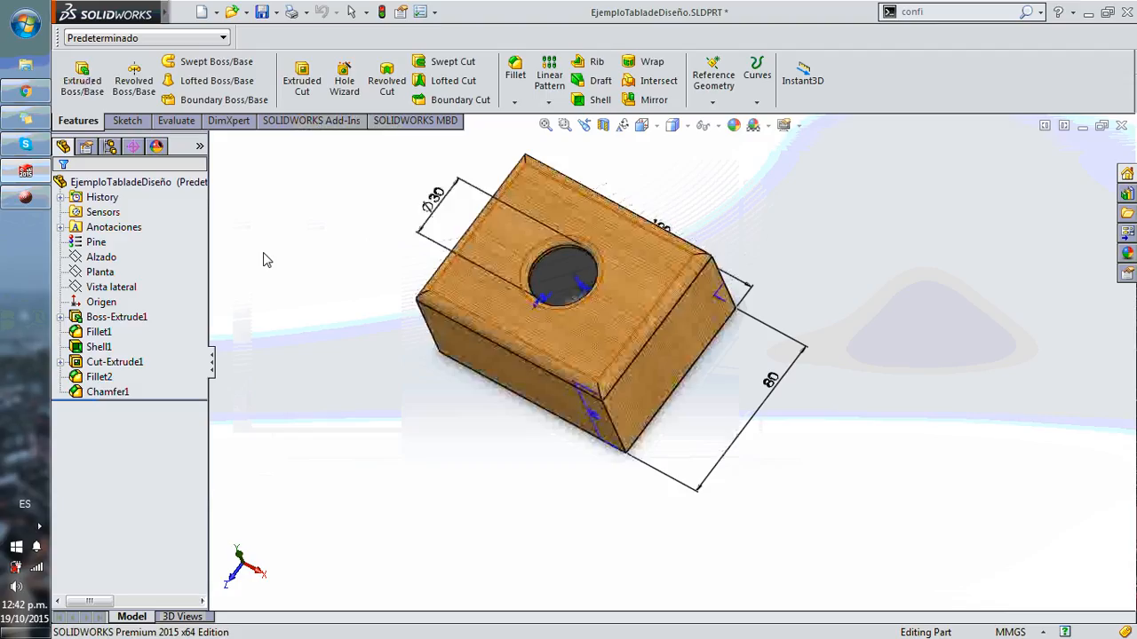
Open the design table's feature settings from the configurations list and accept them without changes
click(110, 146)
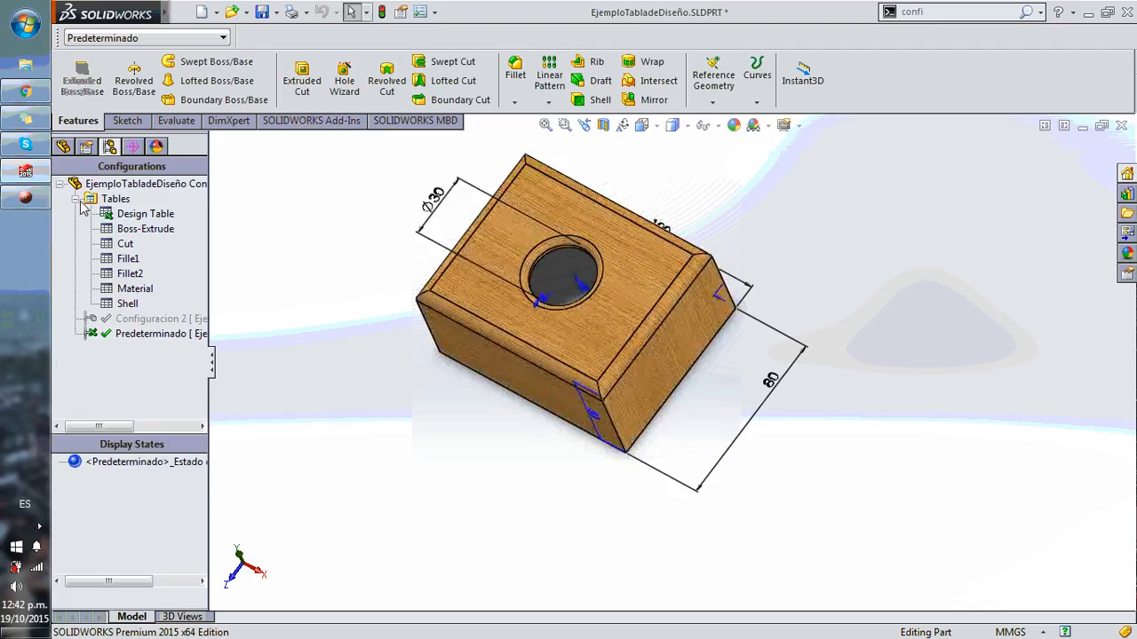
click(148, 230)
click(145, 215)
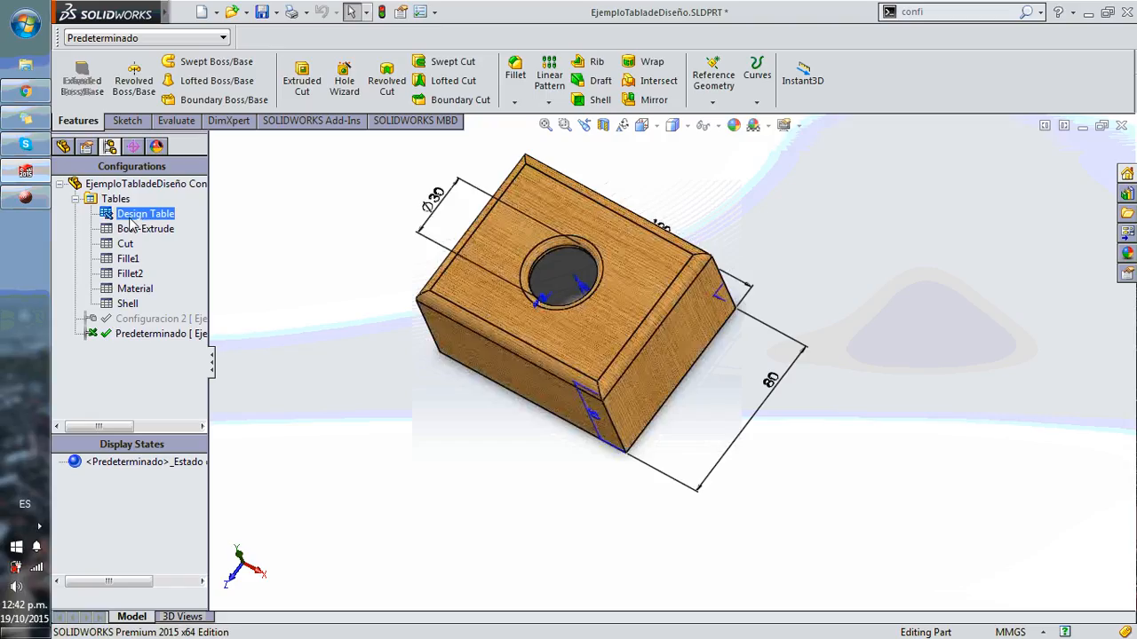
right_click(129, 218)
click(135, 221)
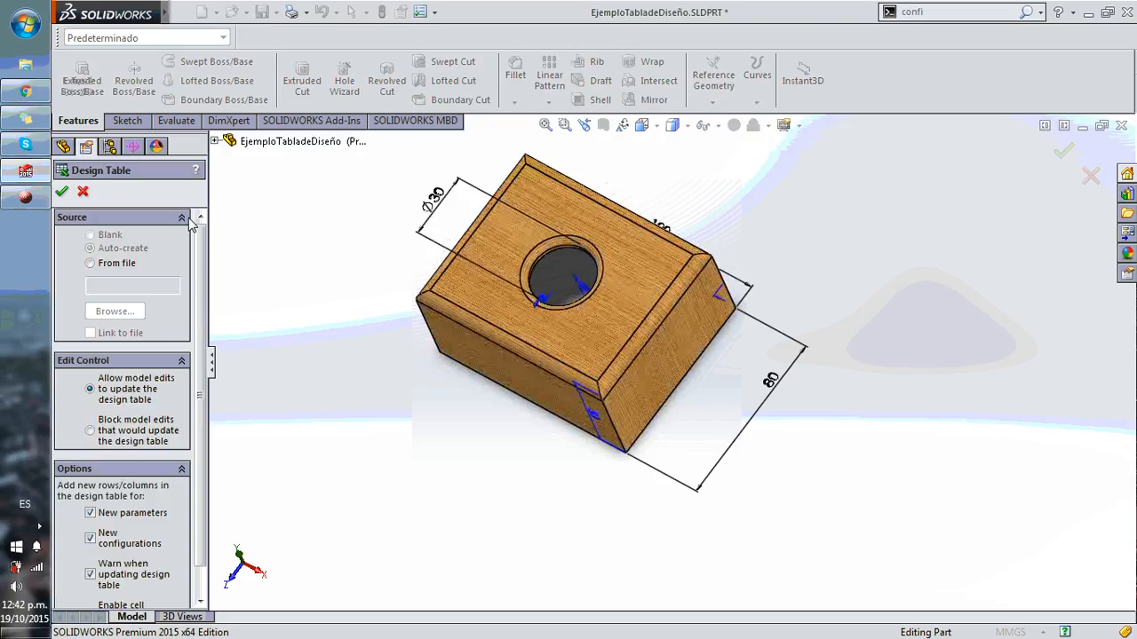
click(61, 192)
right_click(144, 214)
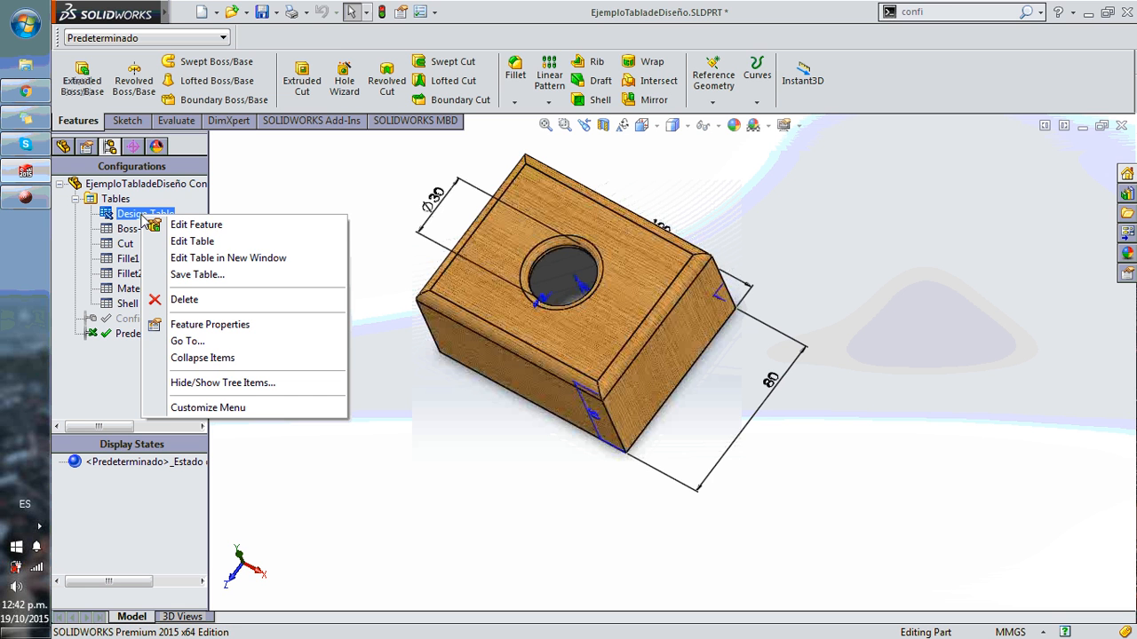
click(228, 245)
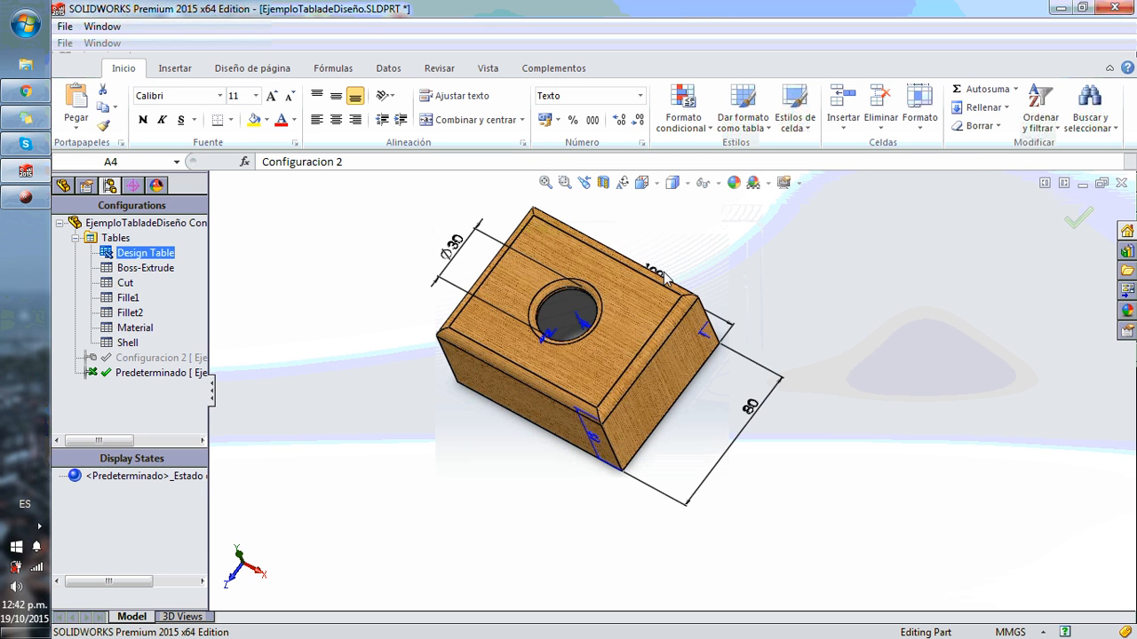
click(778, 490)
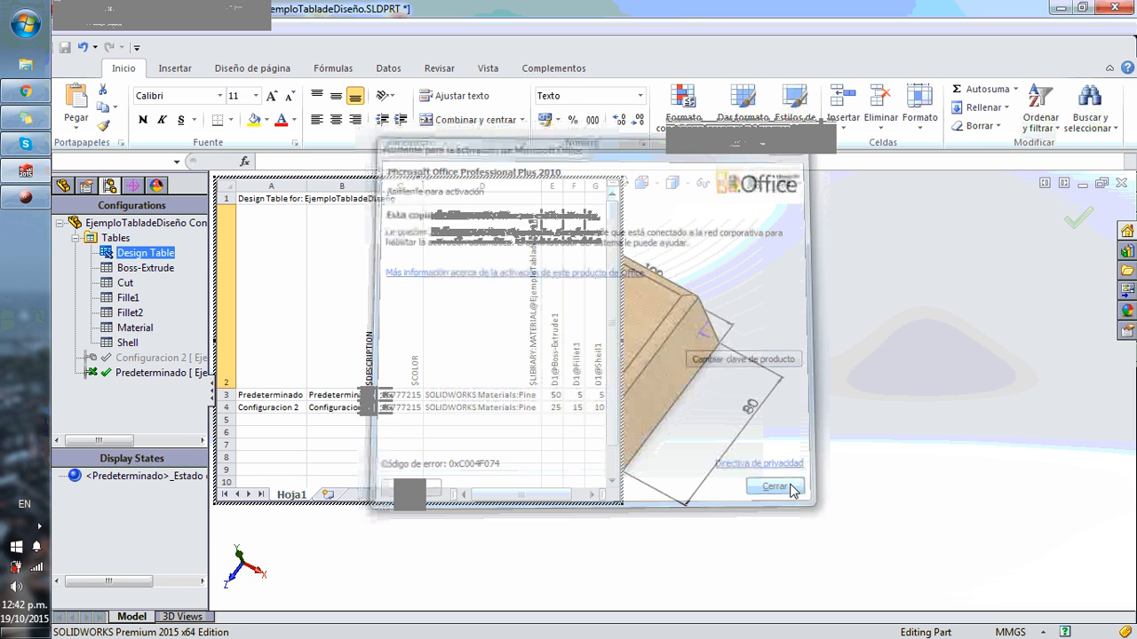
click(795, 323)
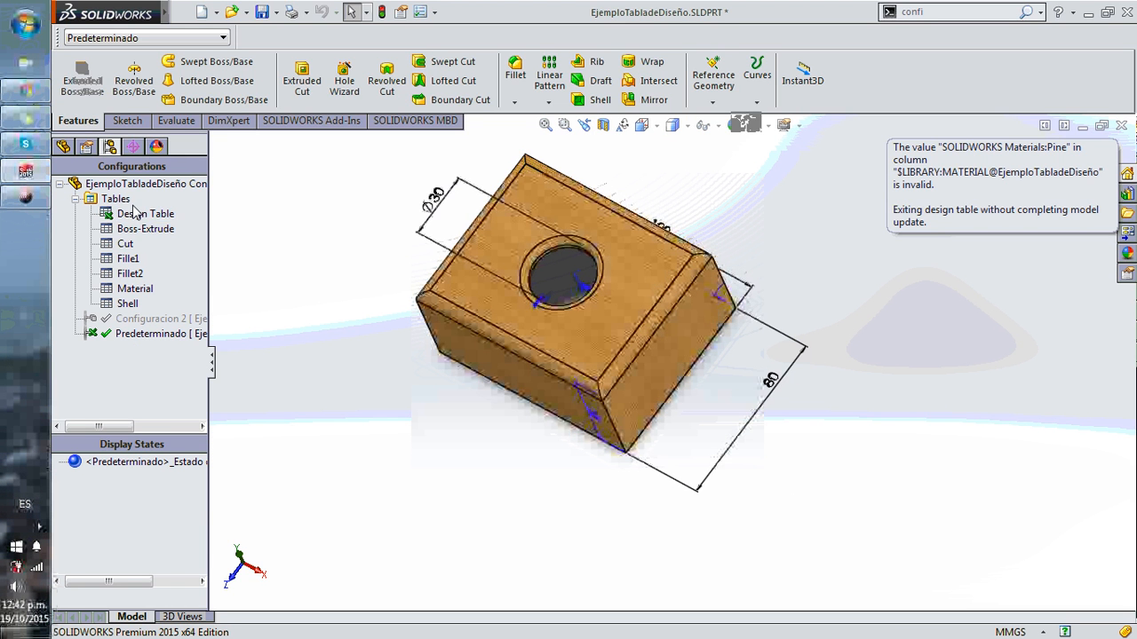
Open the design table for editing, dismissing the Office activation dialog, and review its configuration name, description and color columns
right_click(127, 219)
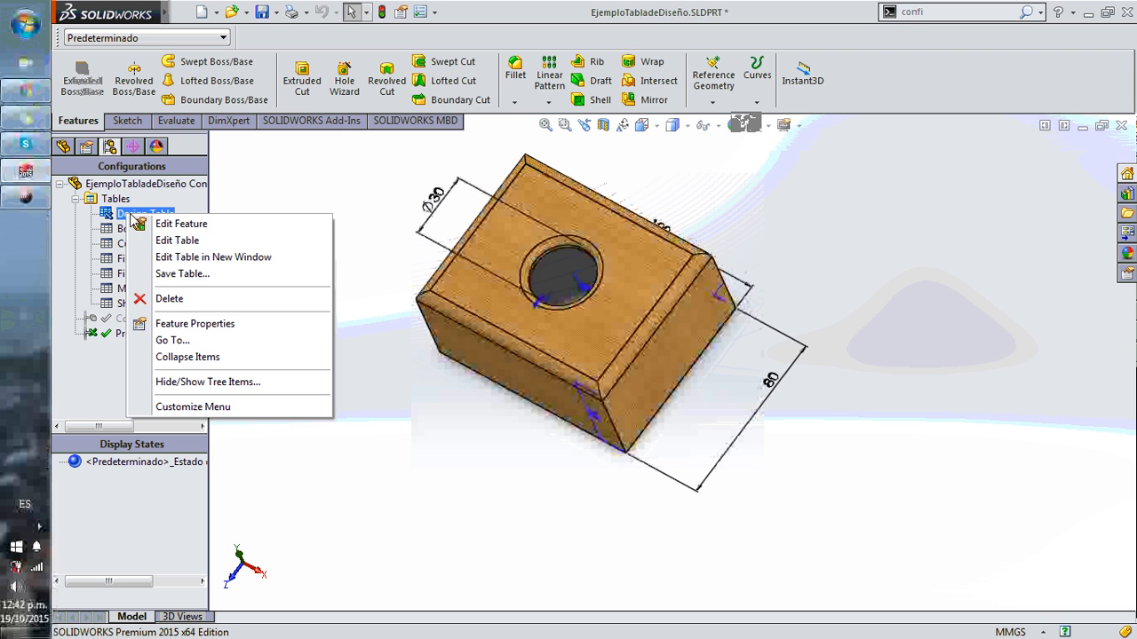
click(238, 248)
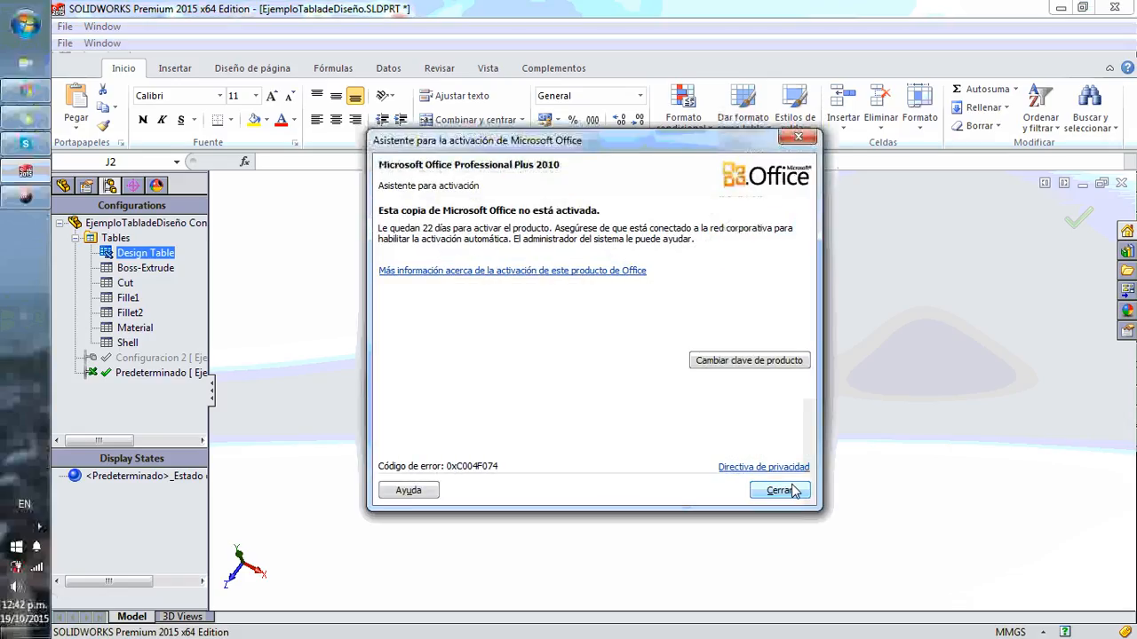
click(778, 491)
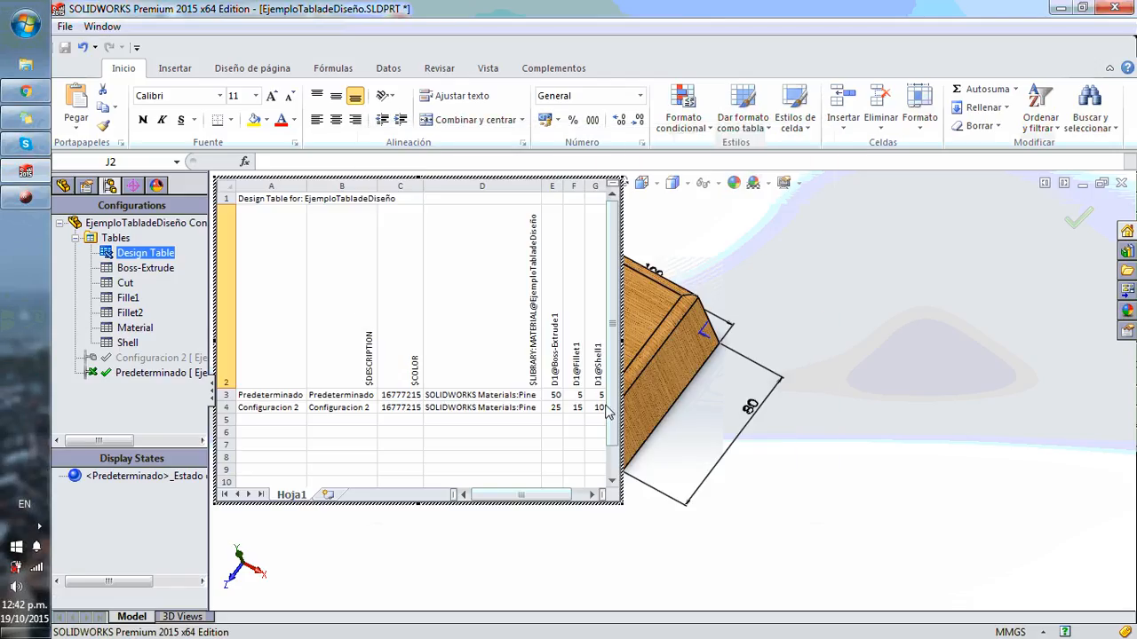
click(453, 298)
click(327, 338)
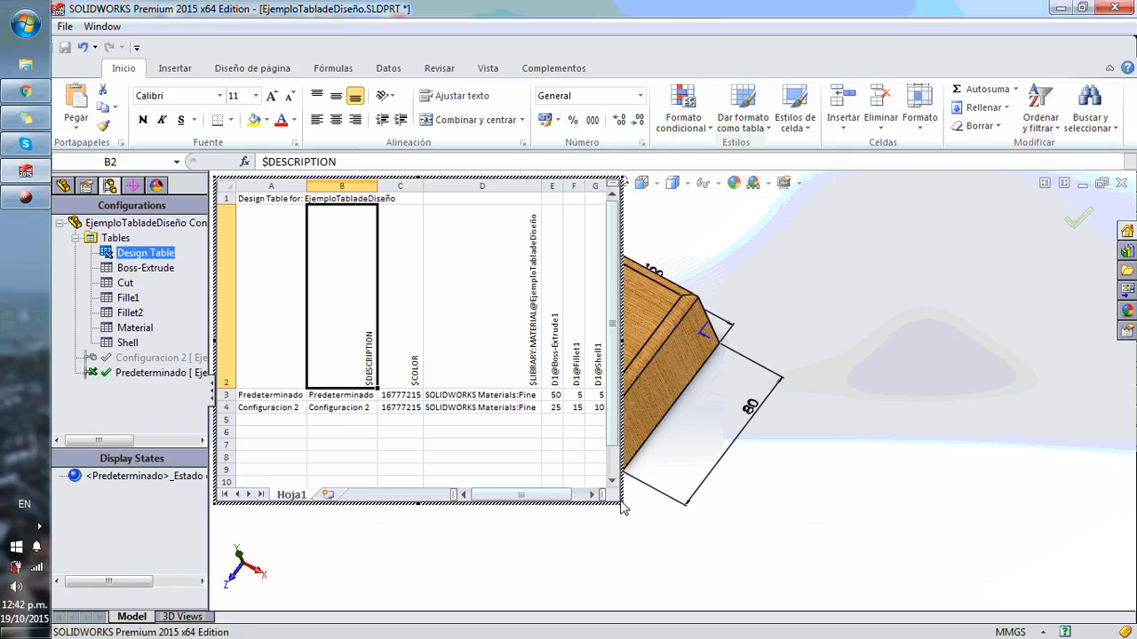
mouse_move(523, 495)
mouse_down()
mouse_move(537, 496)
mouse_move(505, 502)
mouse_up()
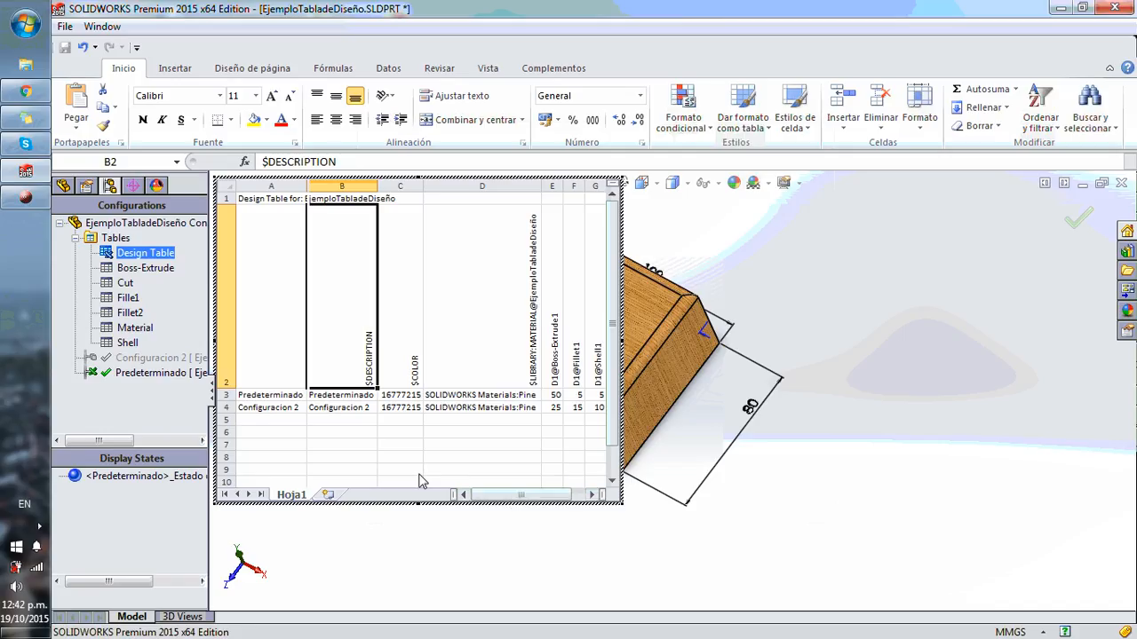
click(364, 421)
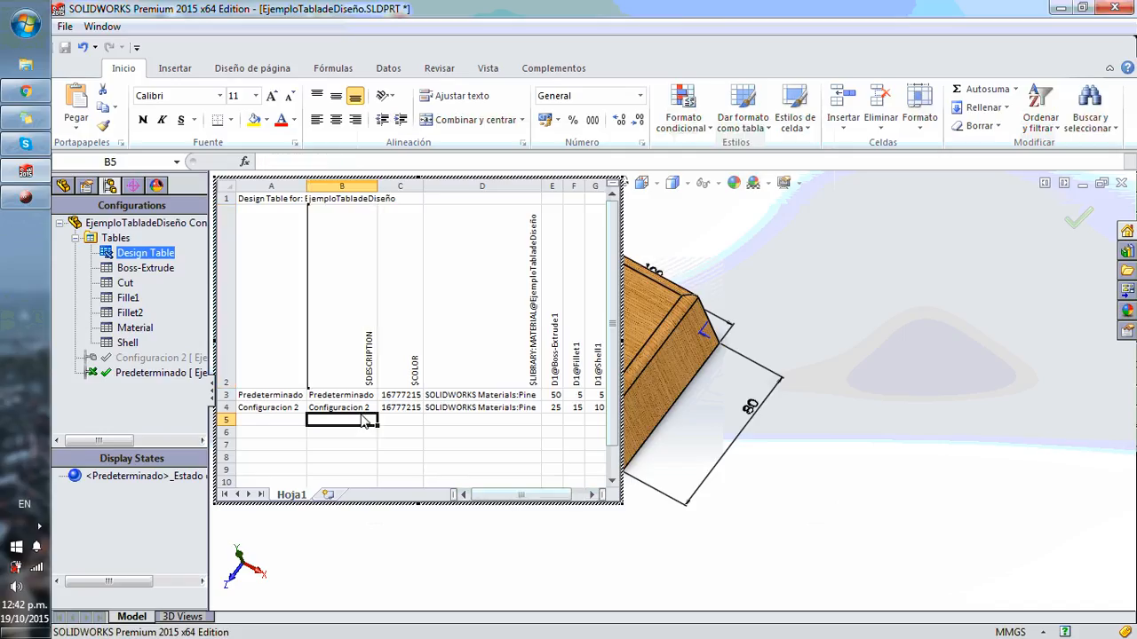
click(295, 397)
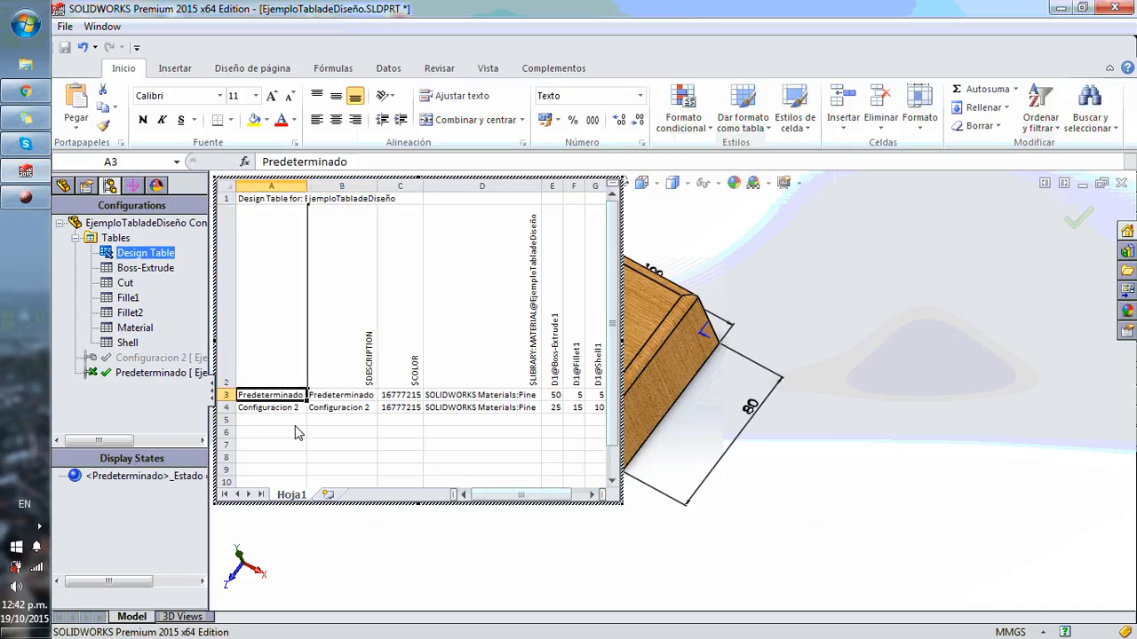
click(333, 410)
click(351, 384)
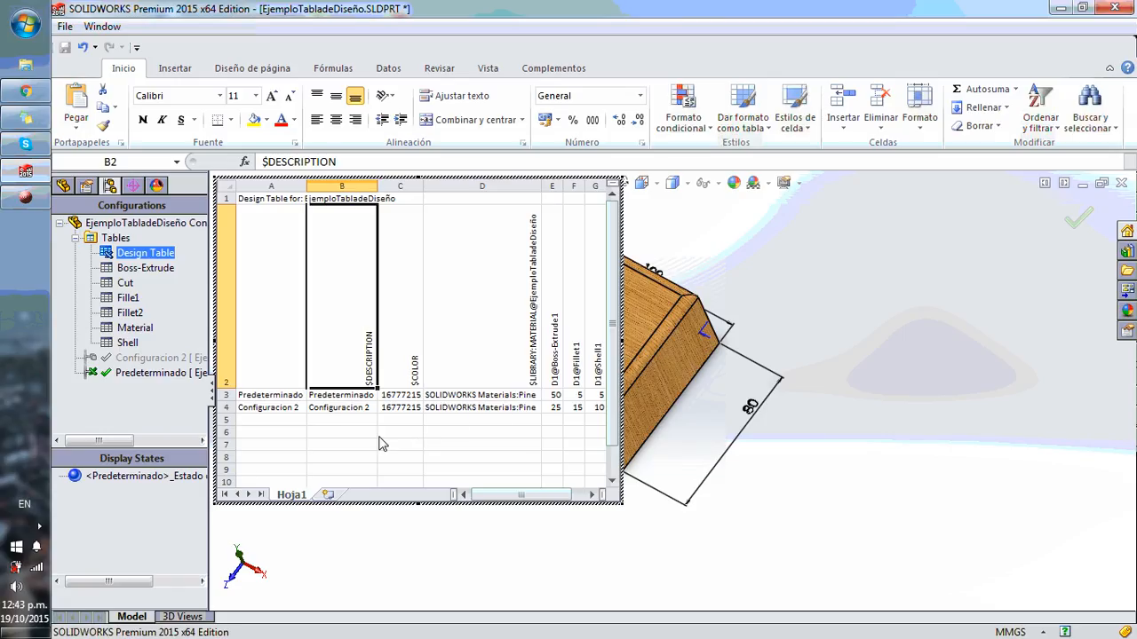
click(398, 409)
drag(502, 500, 525, 500)
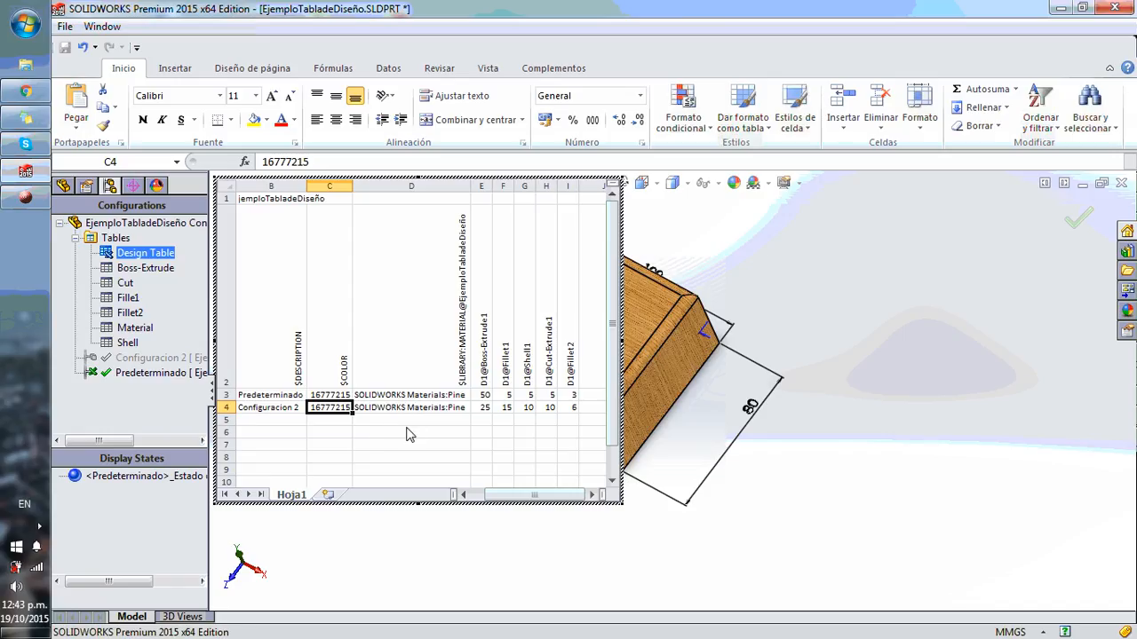
Examine the dimension column headers for Boss-Extrude1, Fillet1, Shell1, Cut-Extrude1 and Fillet2 in the design table
click(486, 408)
click(486, 386)
click(520, 396)
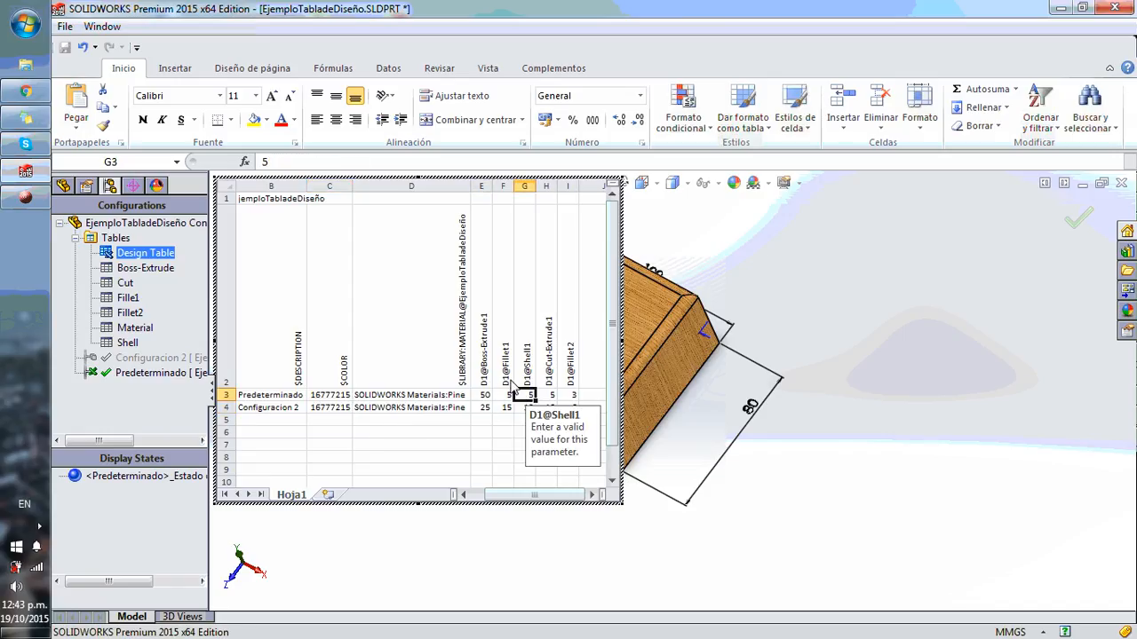
click(507, 373)
click(534, 371)
click(548, 371)
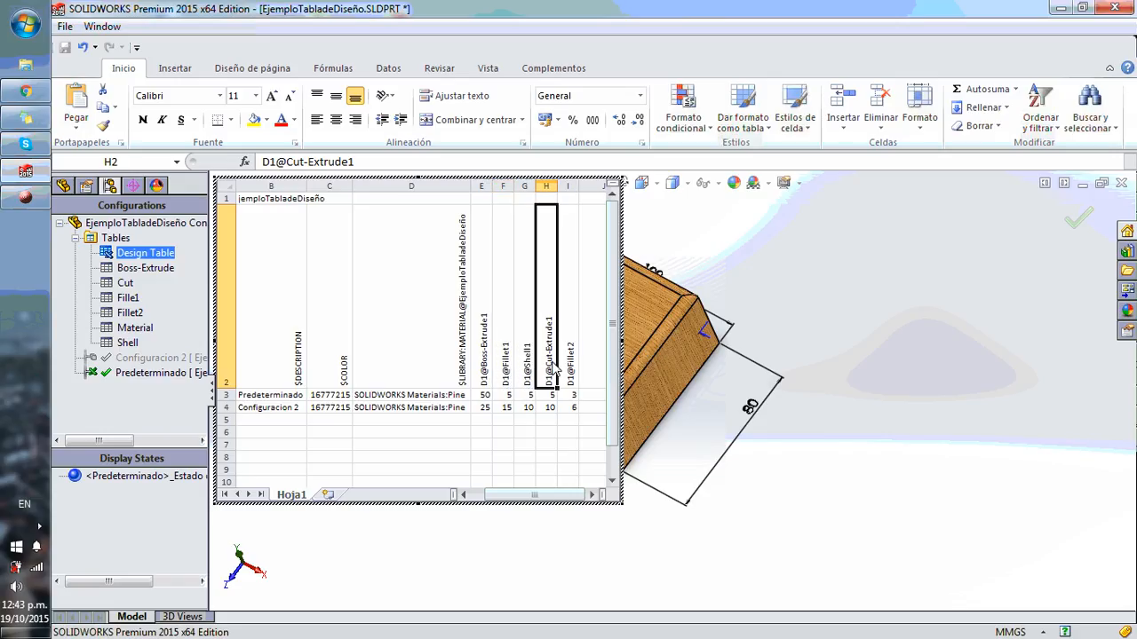
click(571, 373)
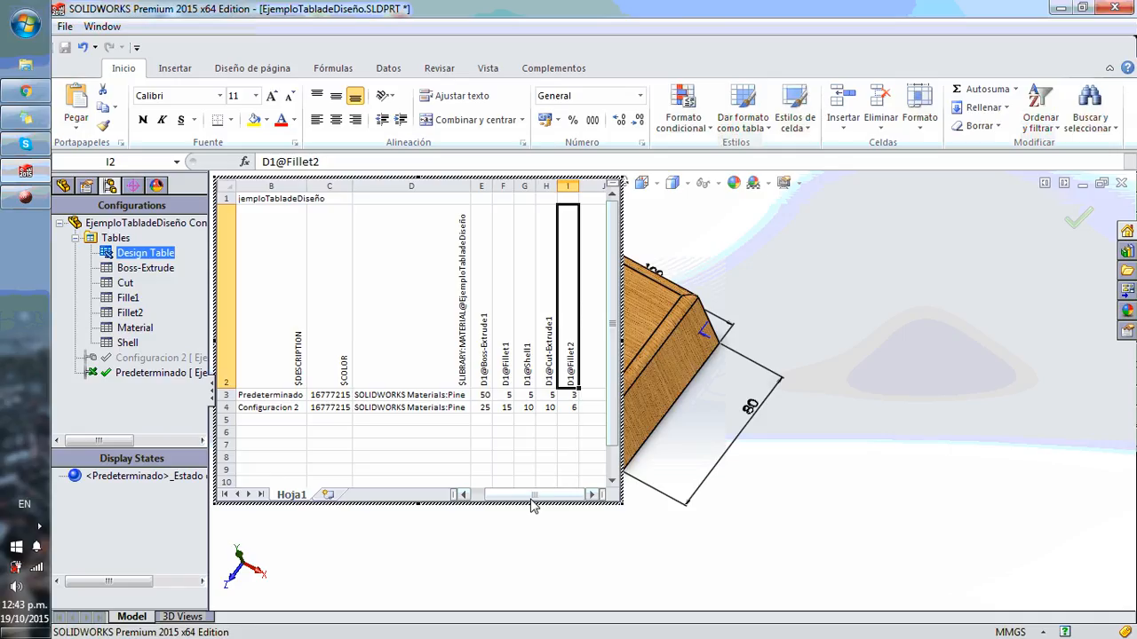
drag(531, 499, 536, 499)
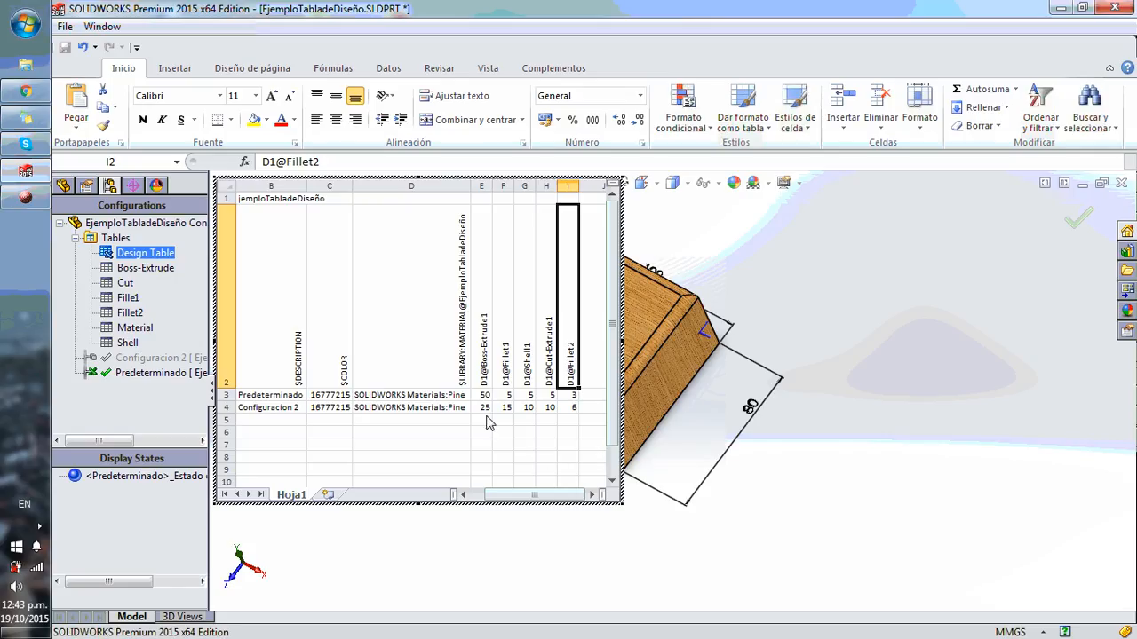
Compare the feature dimension values of the Predeterminado and Configuracion 2 rows in the design table
click(485, 396)
click(534, 364)
click(524, 407)
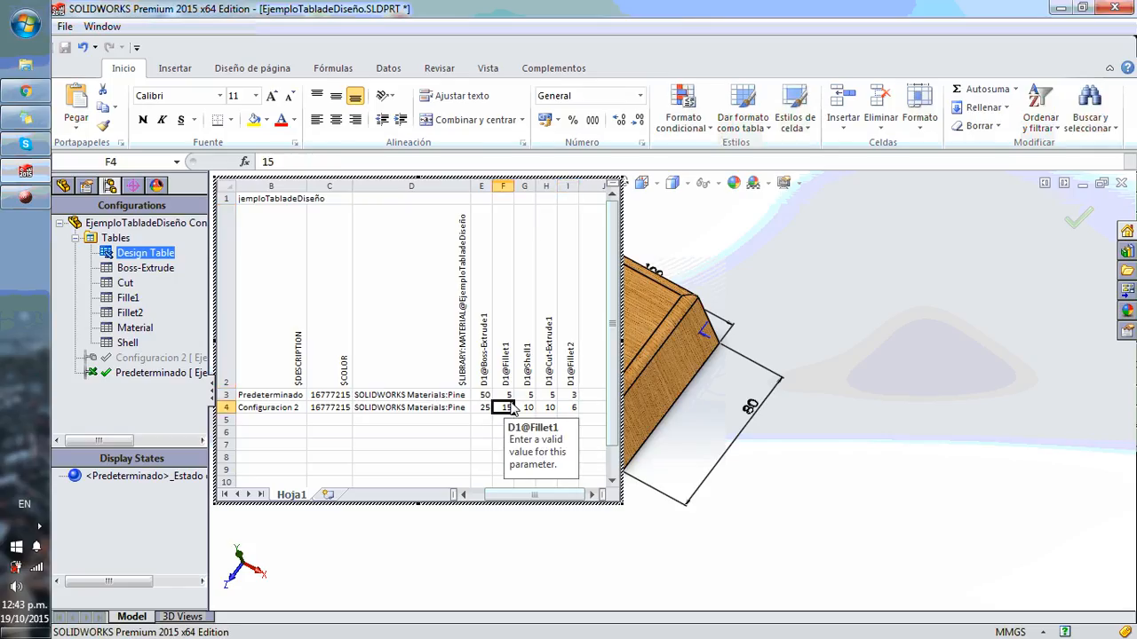
drag(485, 396, 566, 410)
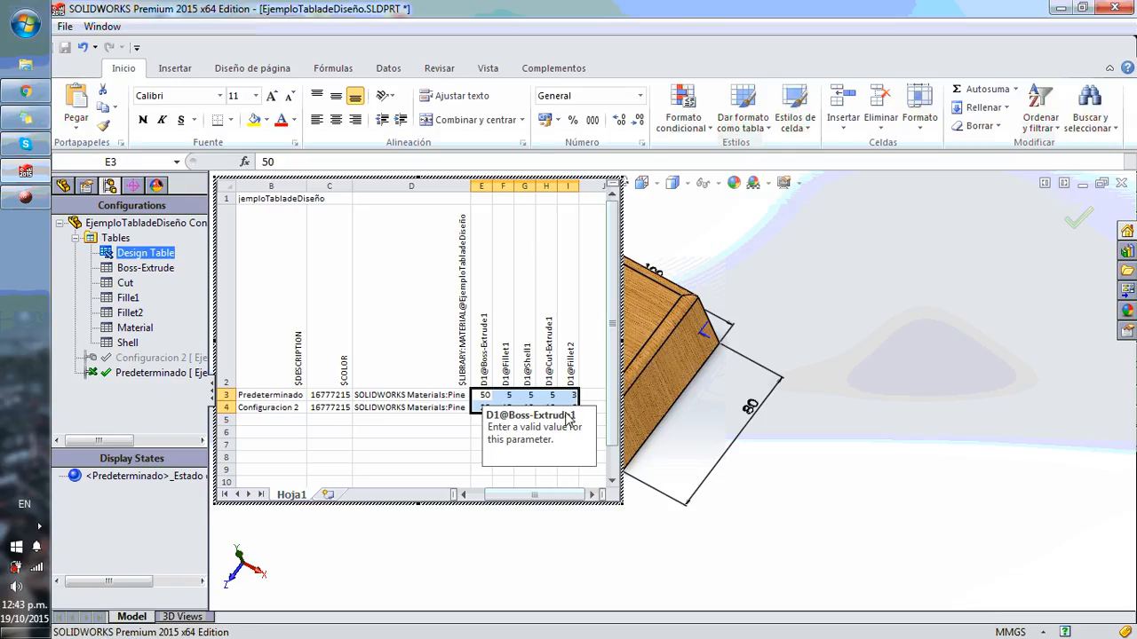
click(557, 298)
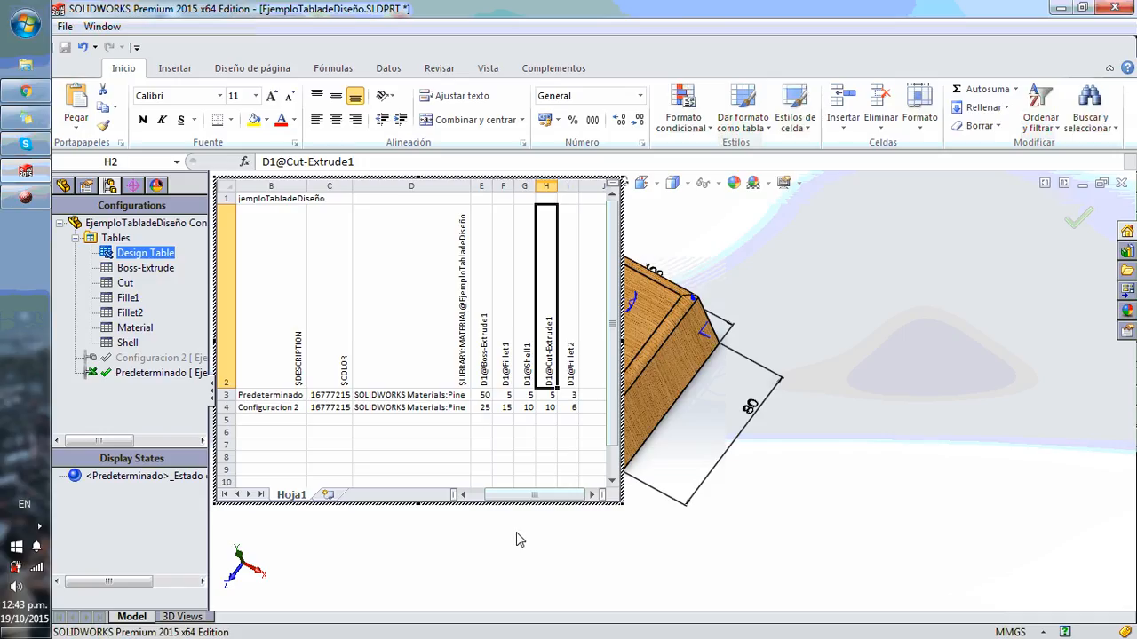
Inspect the syntax of the D1@Boss-Extrude1 and D1@Fillet1 column headers and close the design table
click(487, 377)
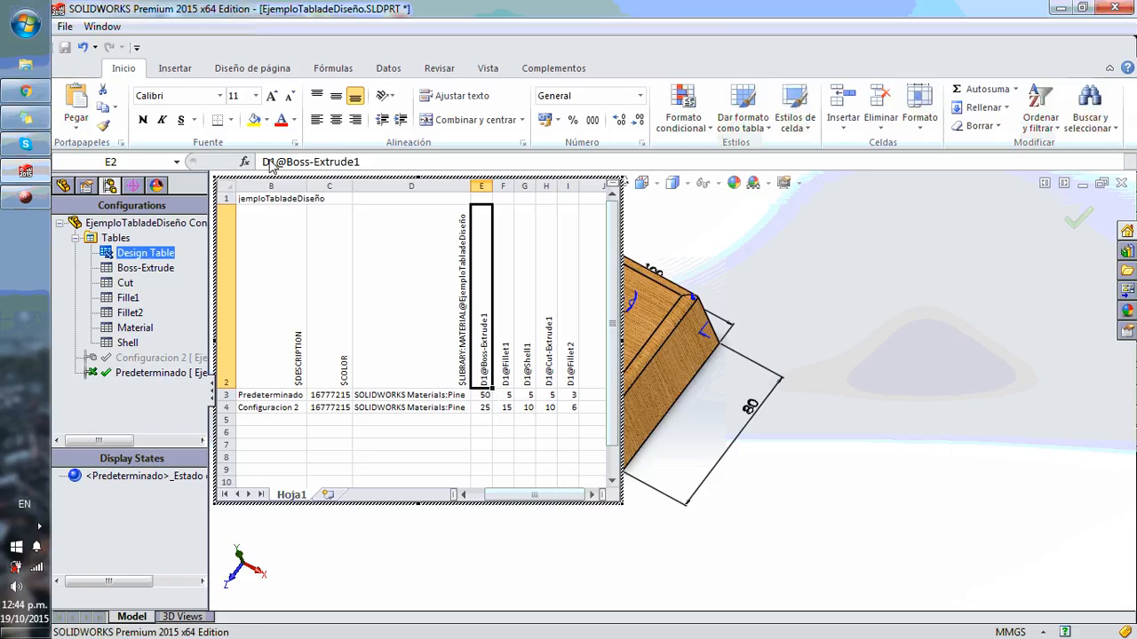
click(422, 169)
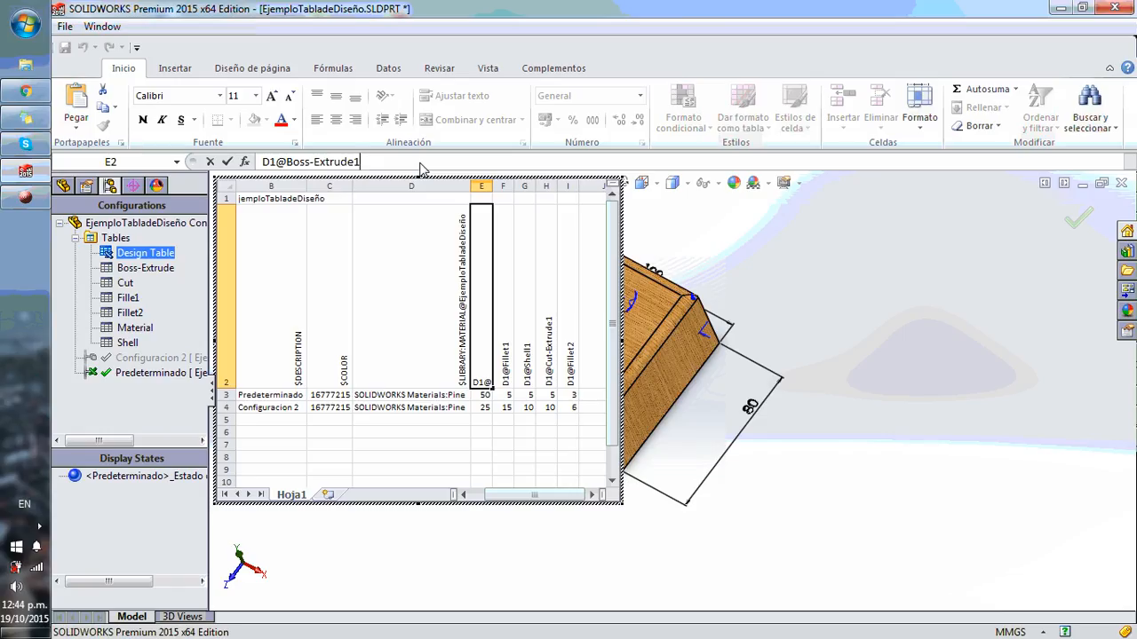
click(505, 326)
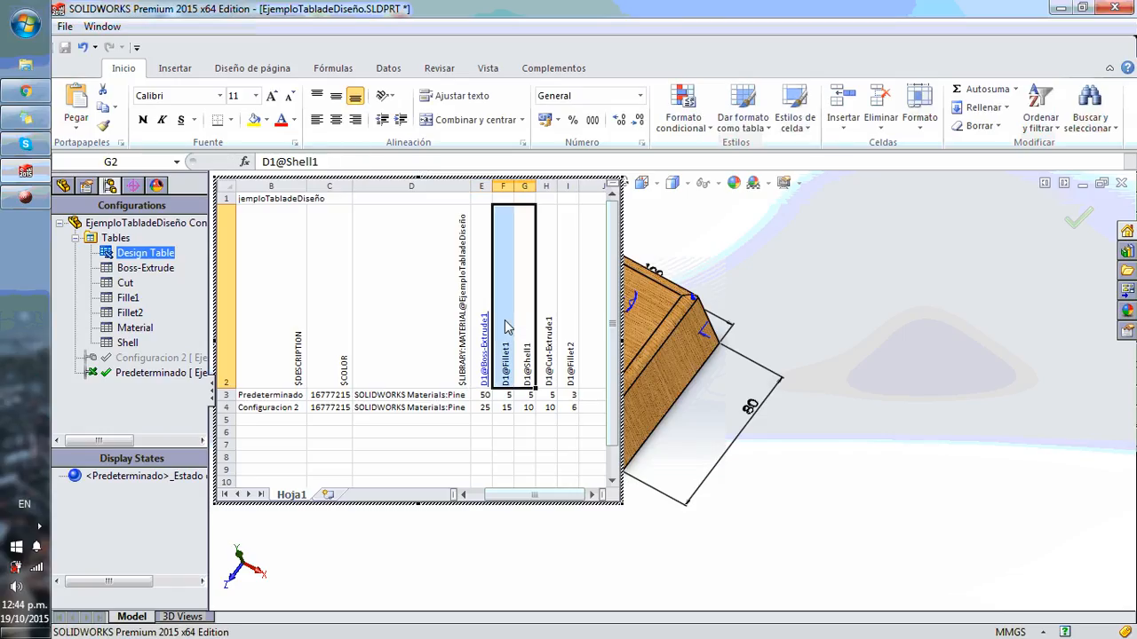
click(356, 165)
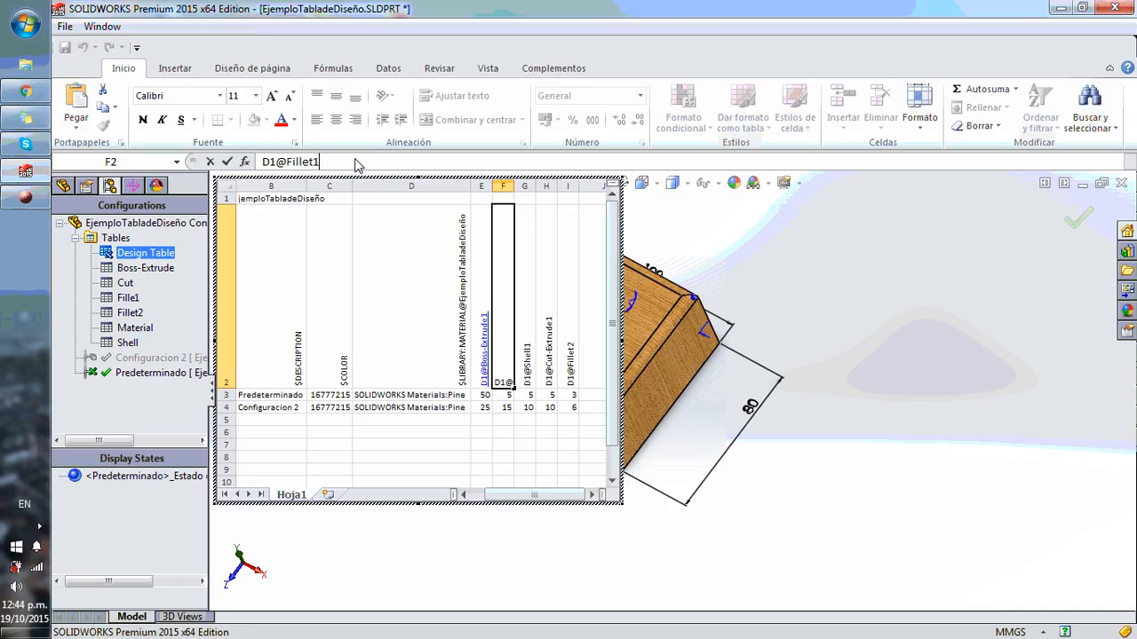
key(Return)
click(569, 404)
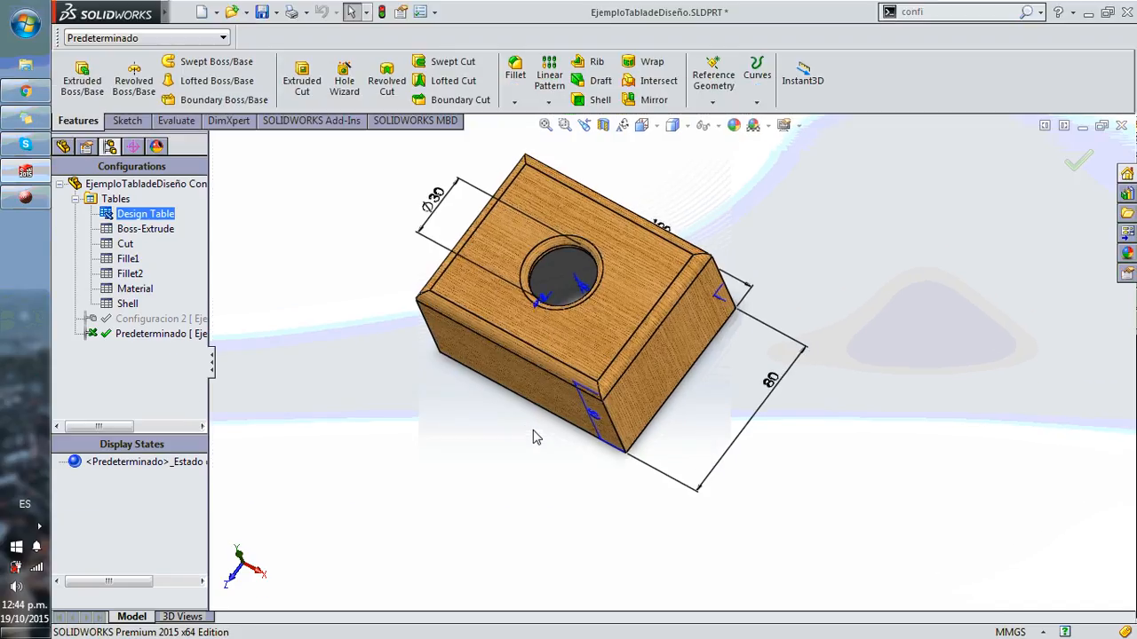
Return to the feature tree and turn on the display of dimension names on the part
click(64, 147)
middle_drag(710, 228, 761, 405)
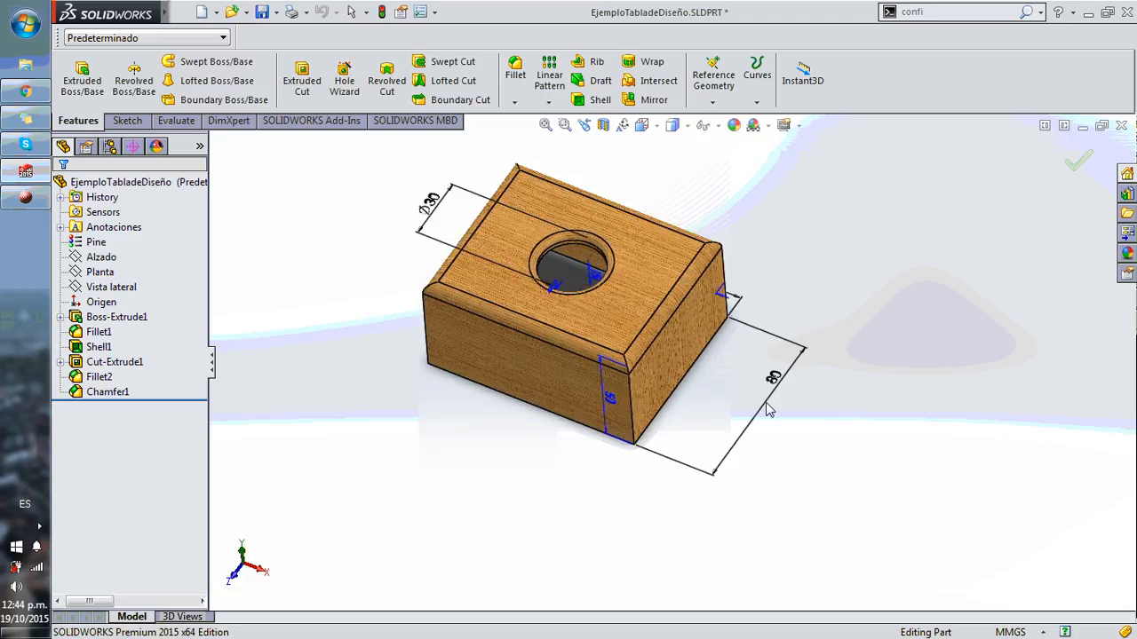
scroll(780, 393, down, 3)
key(f)
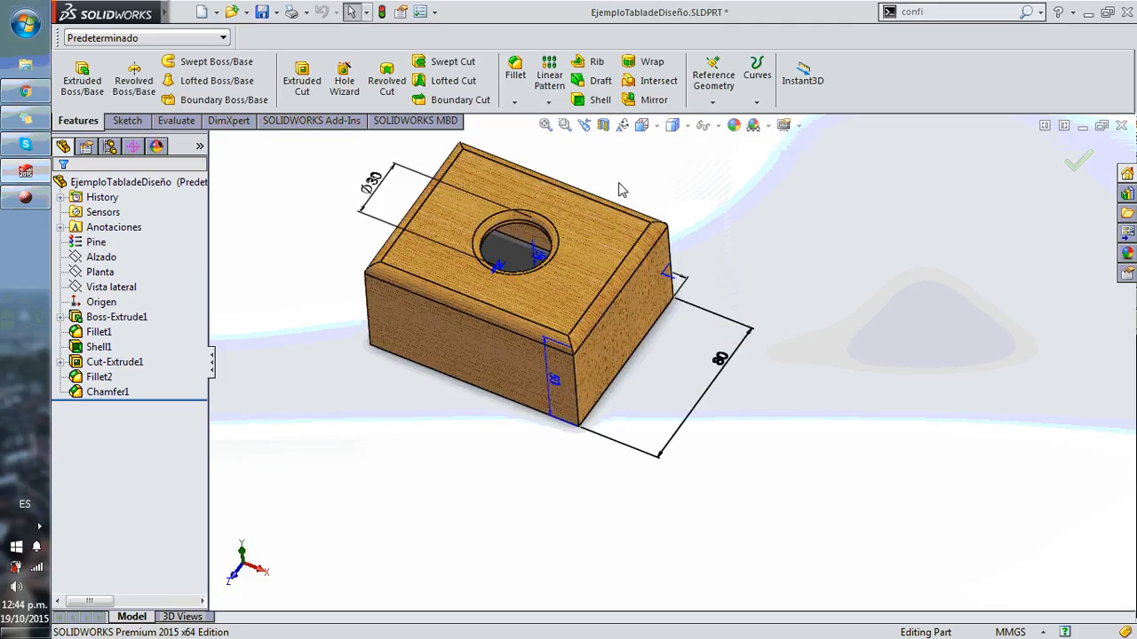
click(720, 126)
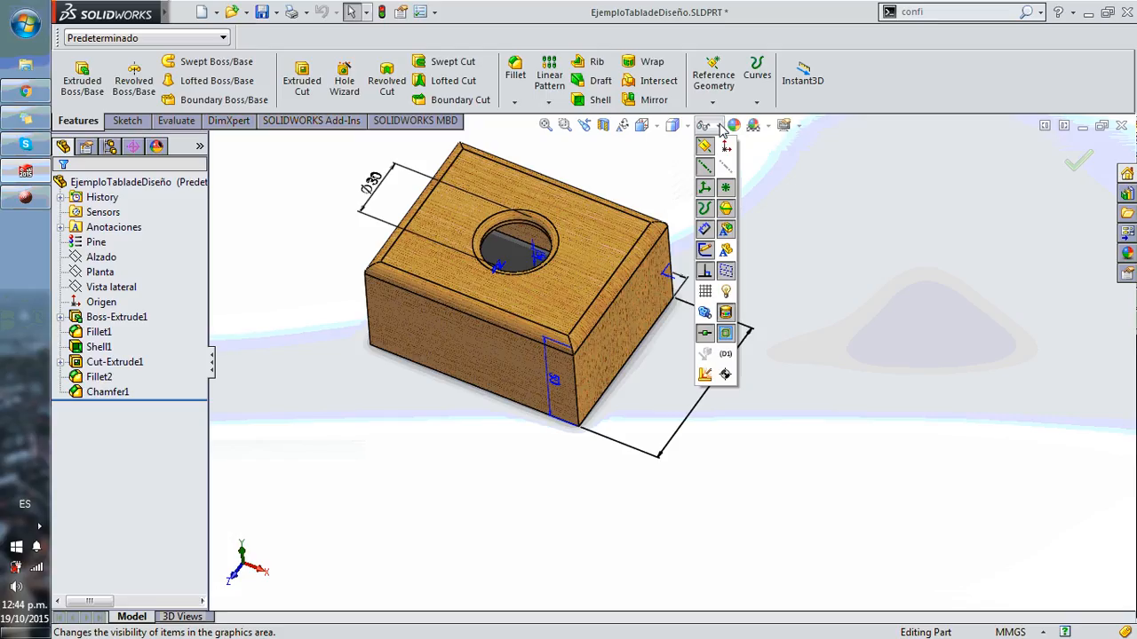
click(688, 126)
click(655, 126)
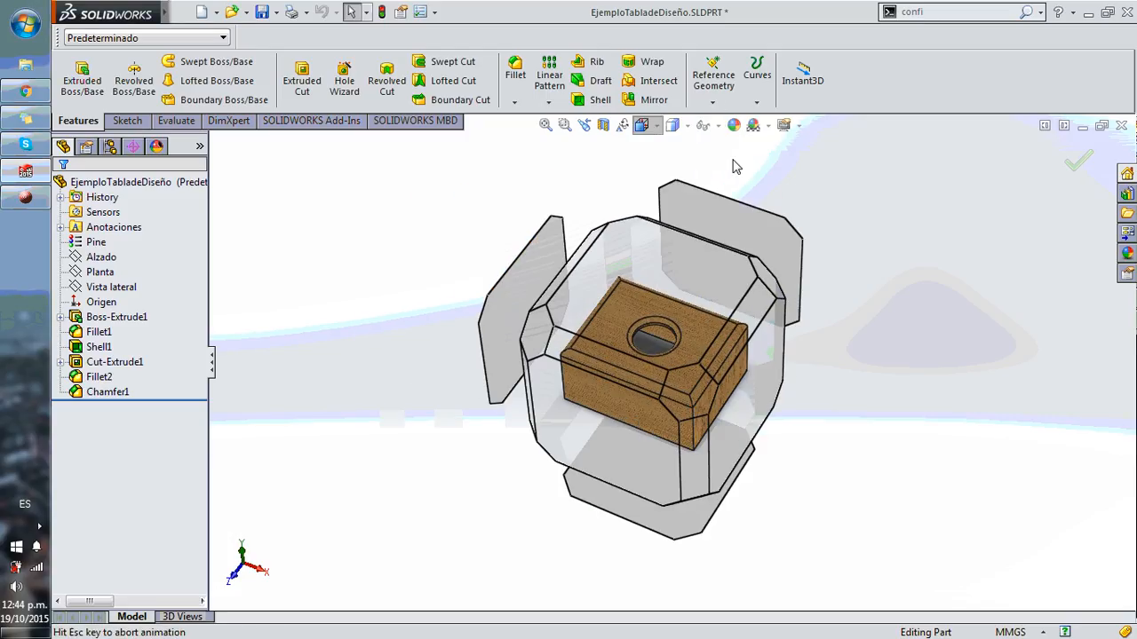
click(835, 182)
click(717, 126)
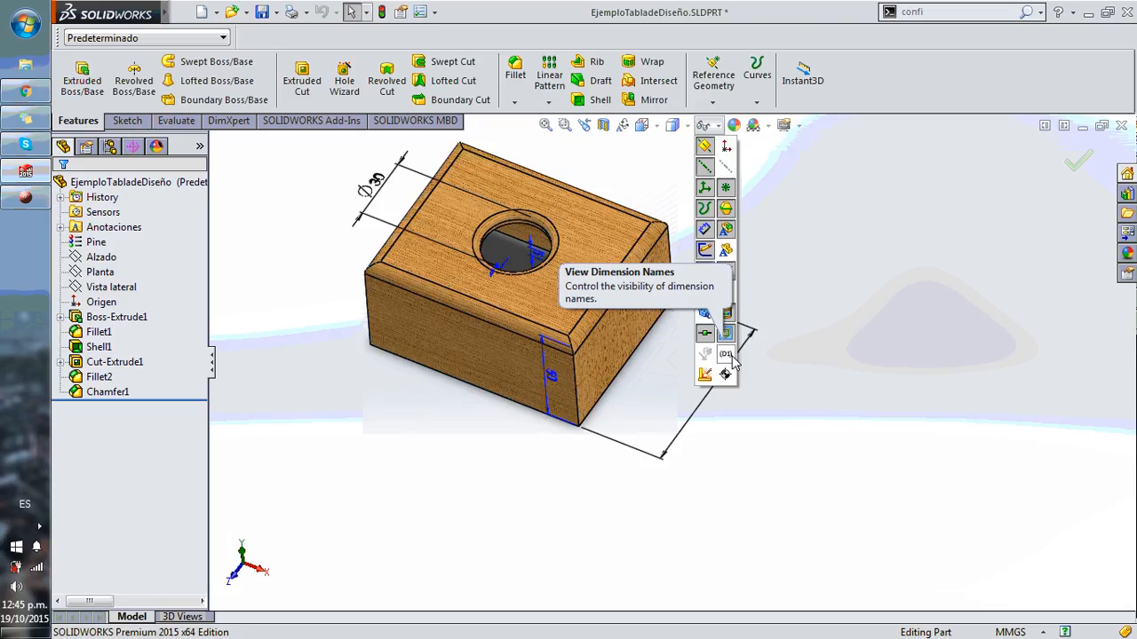
click(728, 355)
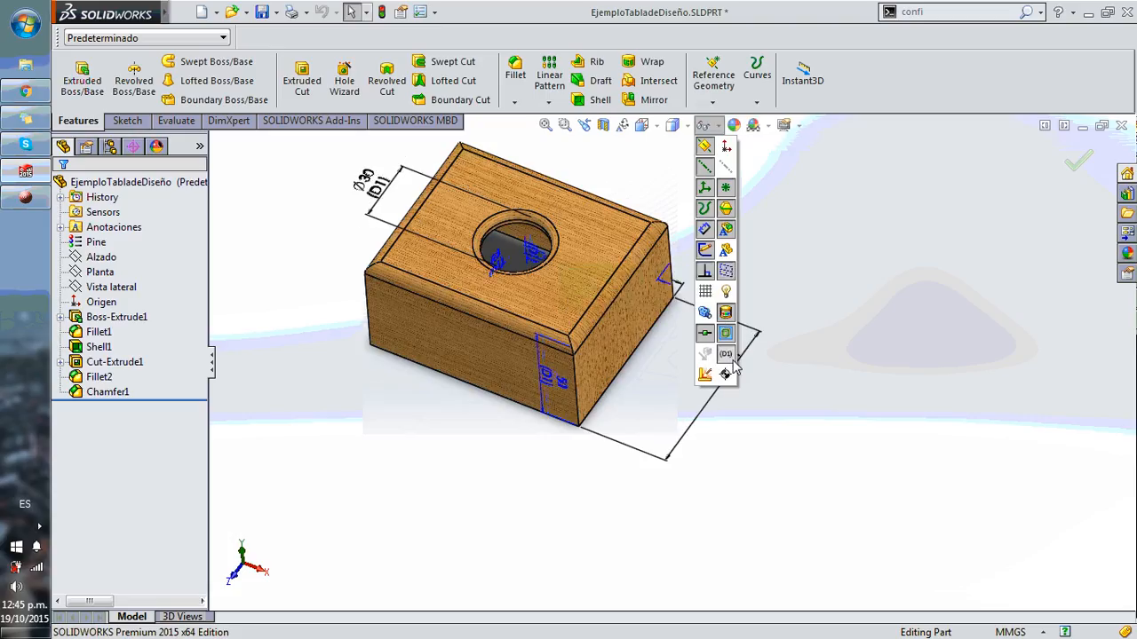
click(794, 413)
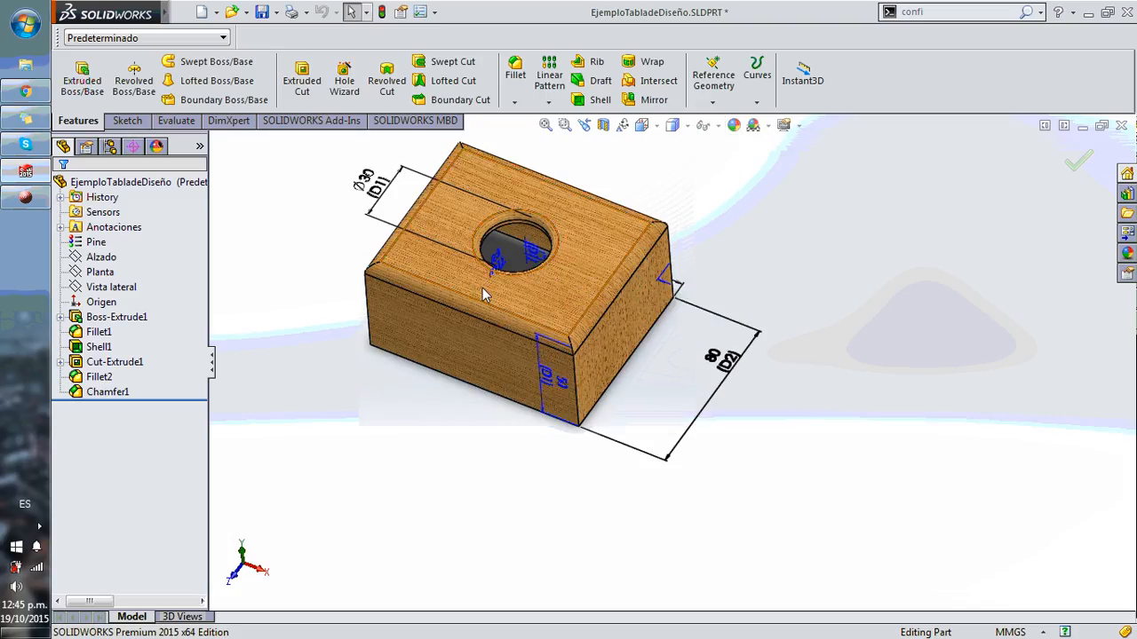
Inspect the properties and full name of the hole's diameter dimension, D1@Sketch2, and close its settings
scroll(478, 289, down, 1)
middle_drag(382, 180, 381, 205)
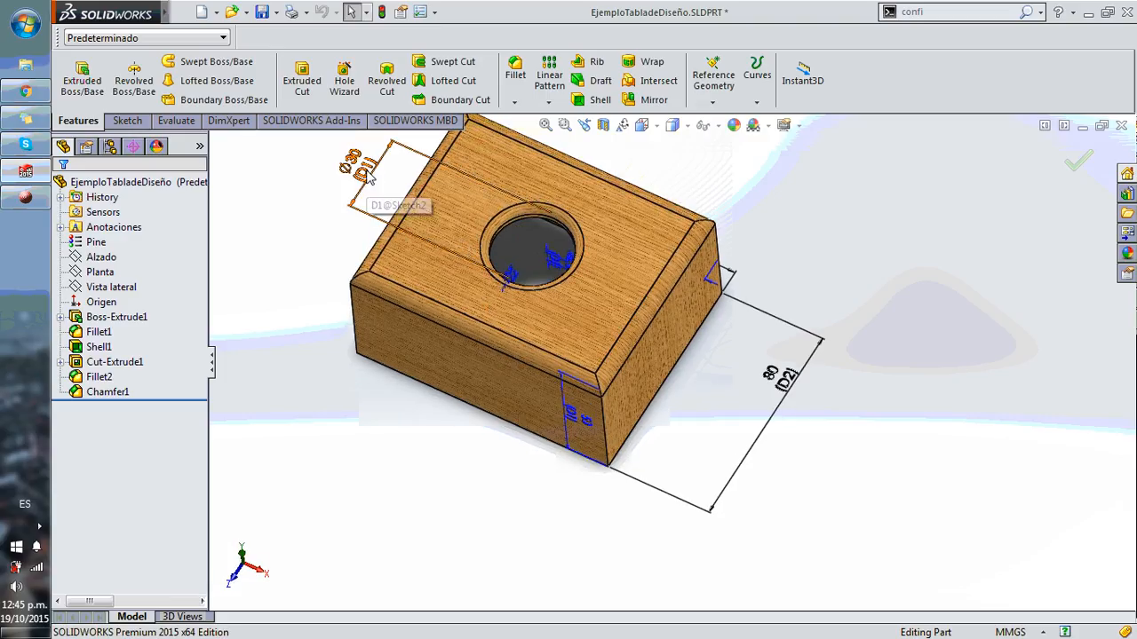
click(370, 180)
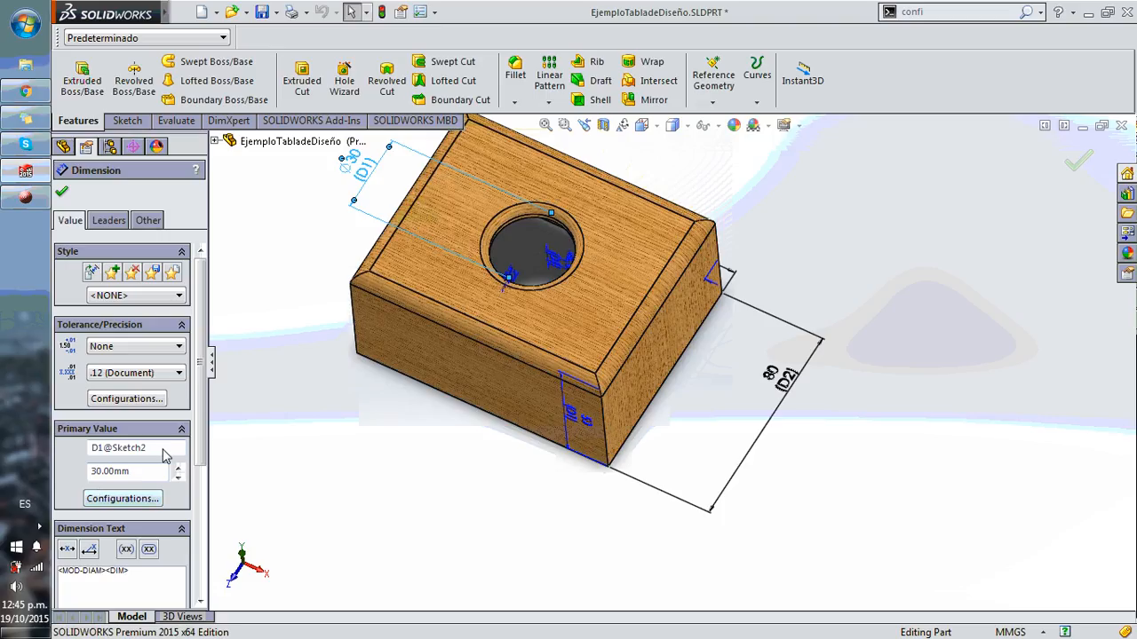
scroll(189, 449, down, 4)
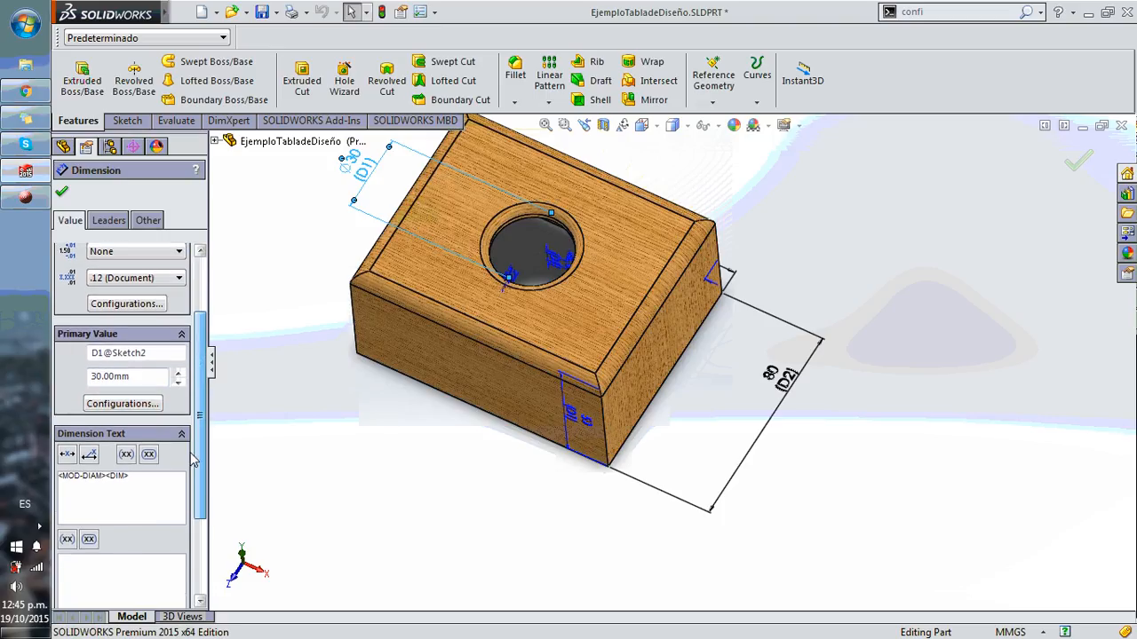
drag(191, 476, 211, 417)
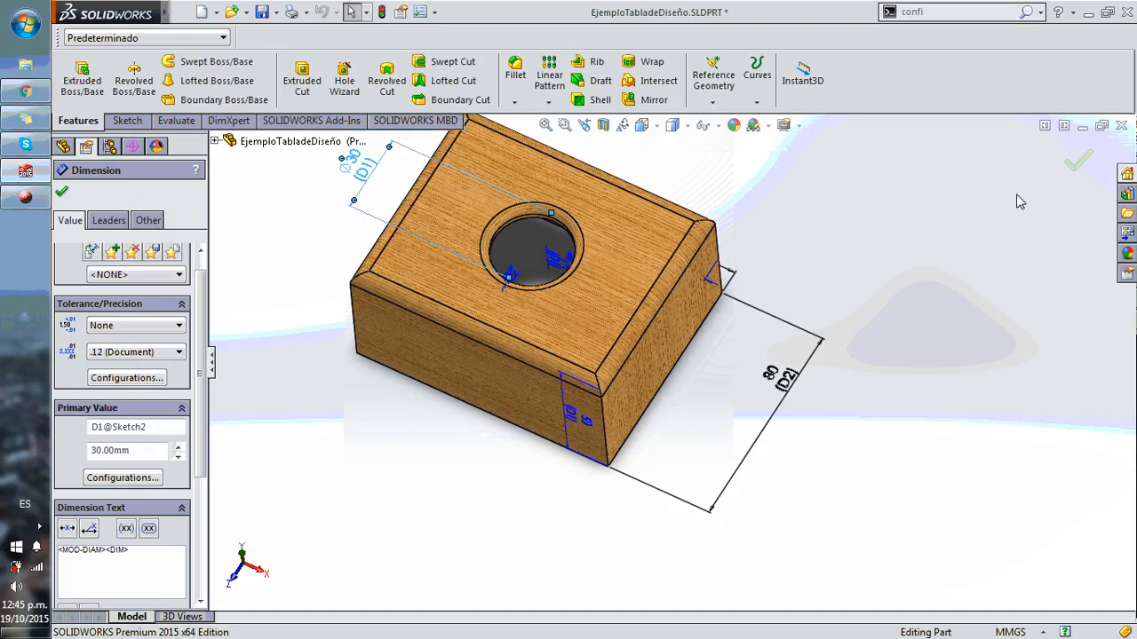
click(1076, 167)
click(62, 191)
Examine the D2 dimension name shown beside the box's 80 mm side
scroll(701, 321, up, 2)
scroll(675, 327, down, 3)
middle_drag(648, 332, 799, 361)
scroll(798, 361, down, 6)
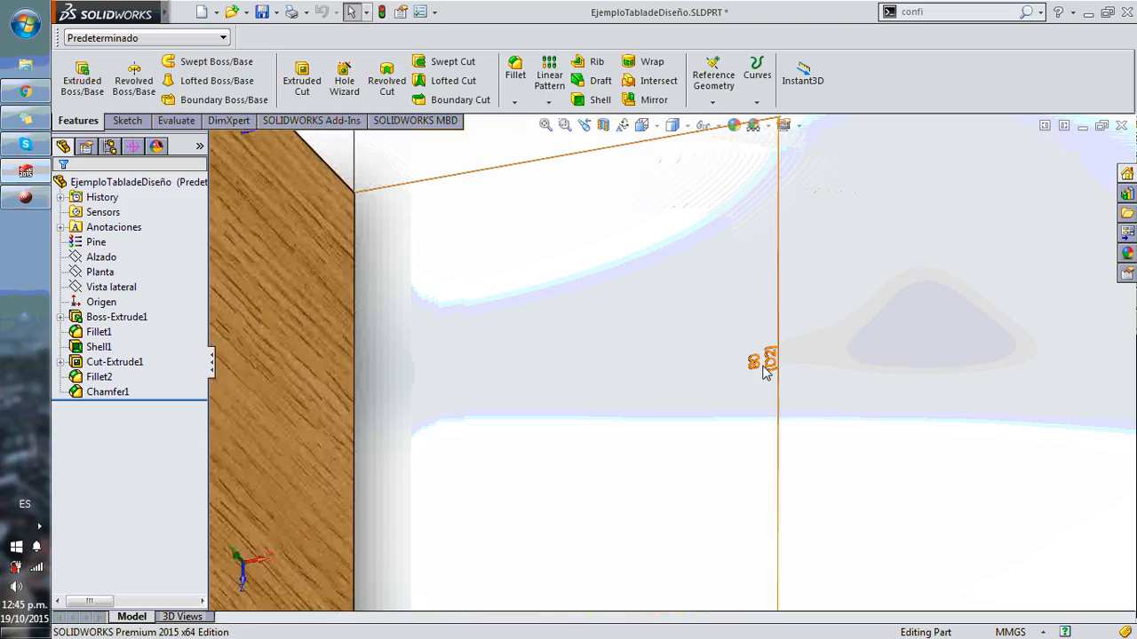
scroll(764, 371, up, 10)
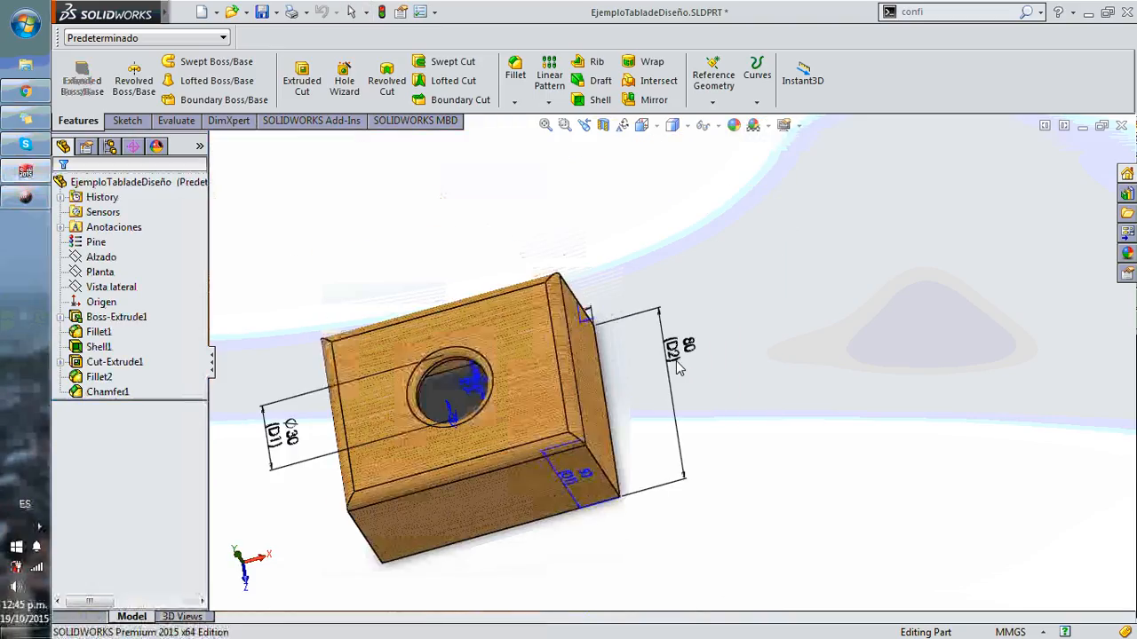
middle_drag(689, 365, 666, 360)
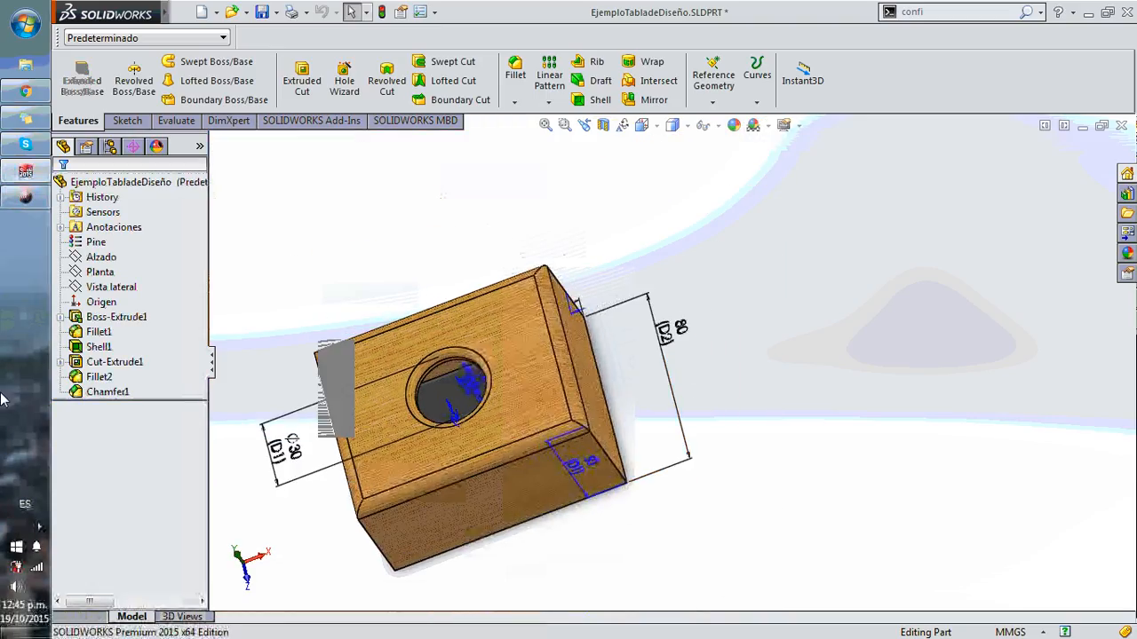
Save the part's design table as the Excel file TabladeDiseño.xlsx in the Tablas de diseño folder
click(109, 146)
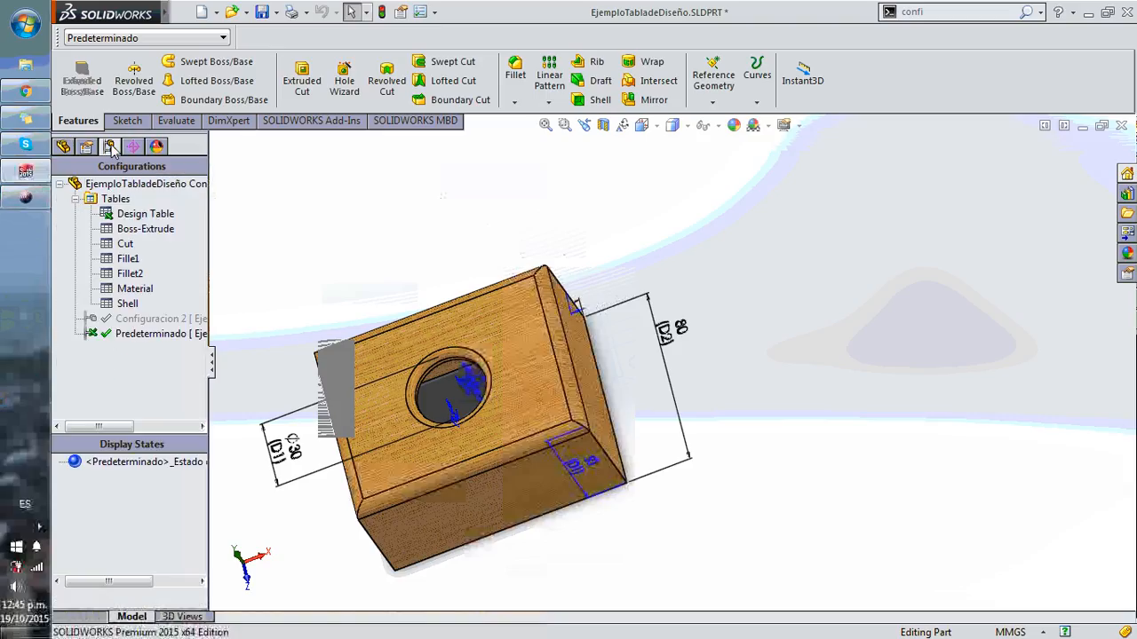
click(151, 187)
click(142, 216)
right_click(142, 218)
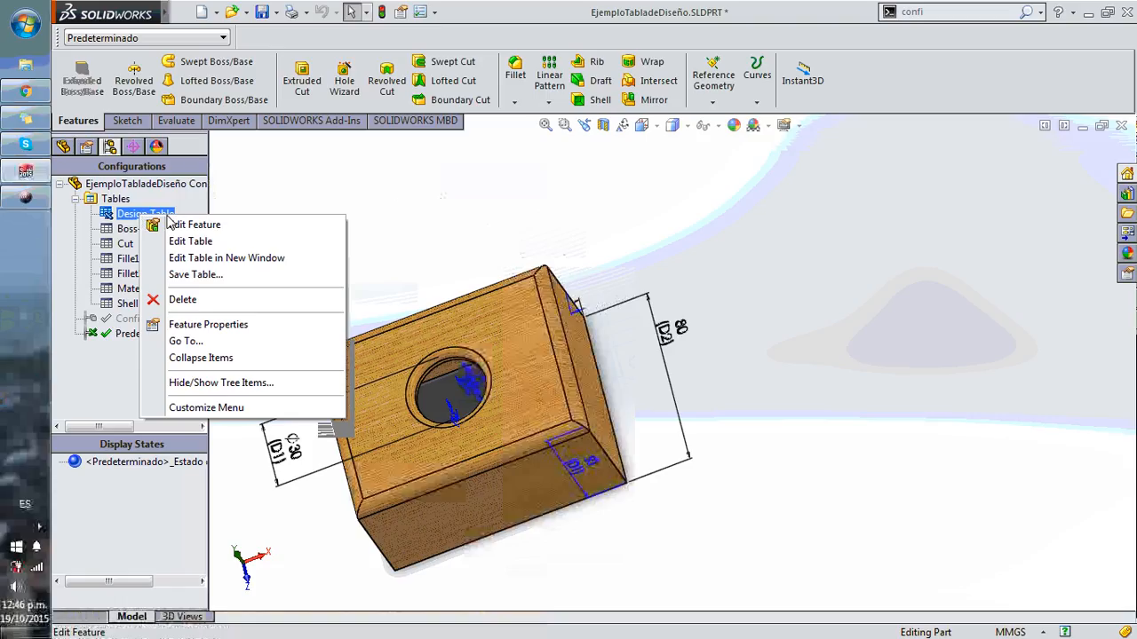
click(401, 186)
right_click(170, 218)
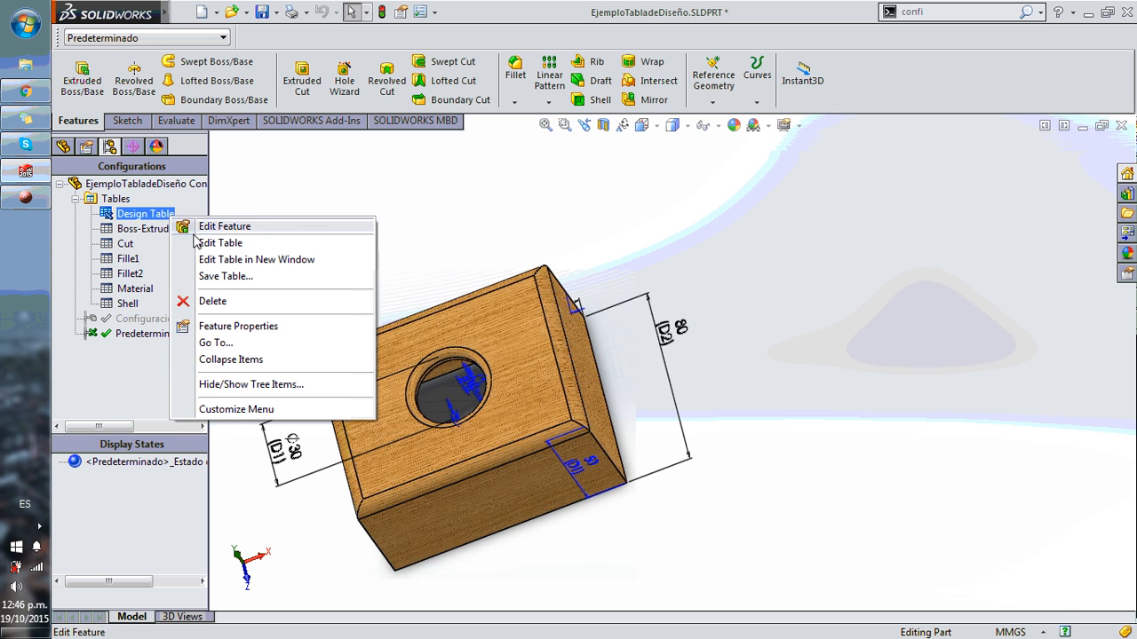
click(249, 282)
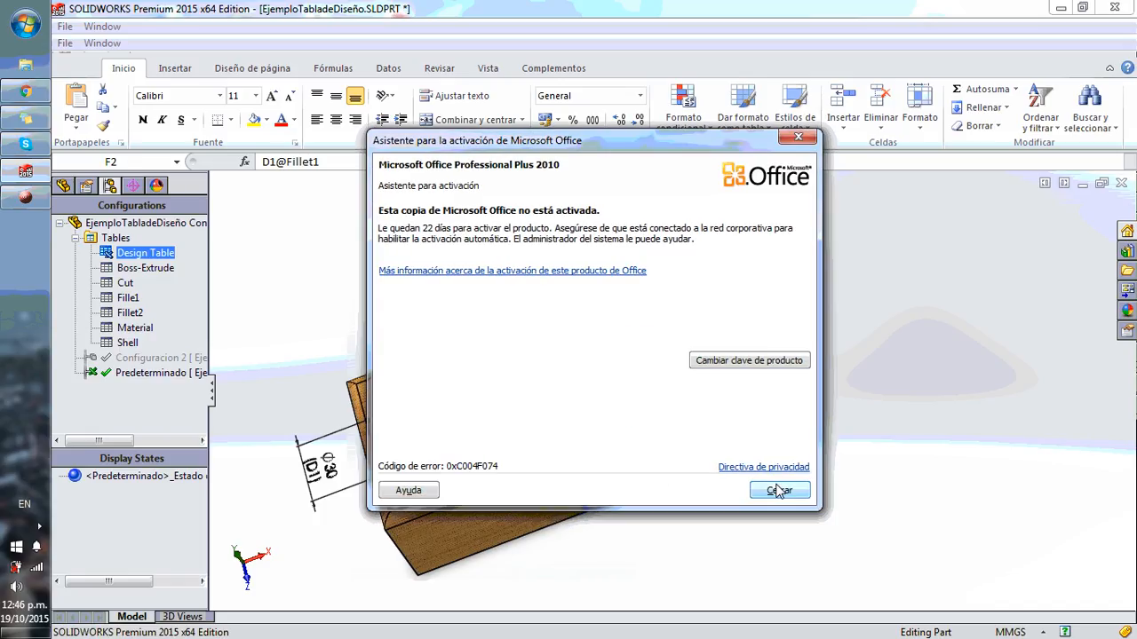
click(777, 490)
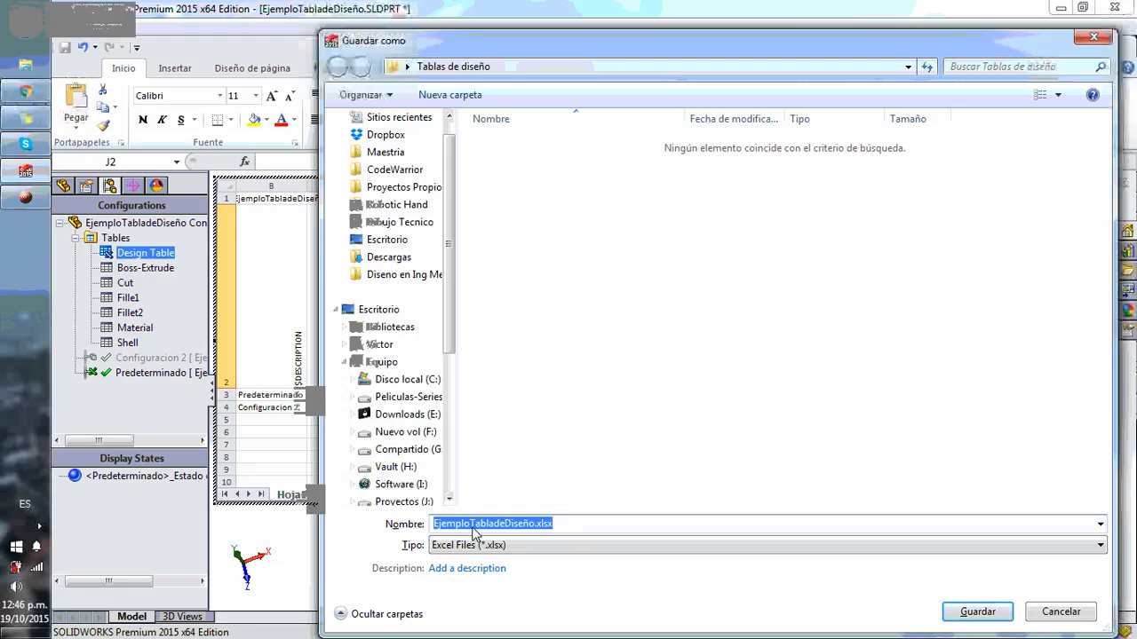
drag(470, 524, 345, 531)
key(BackSpace)
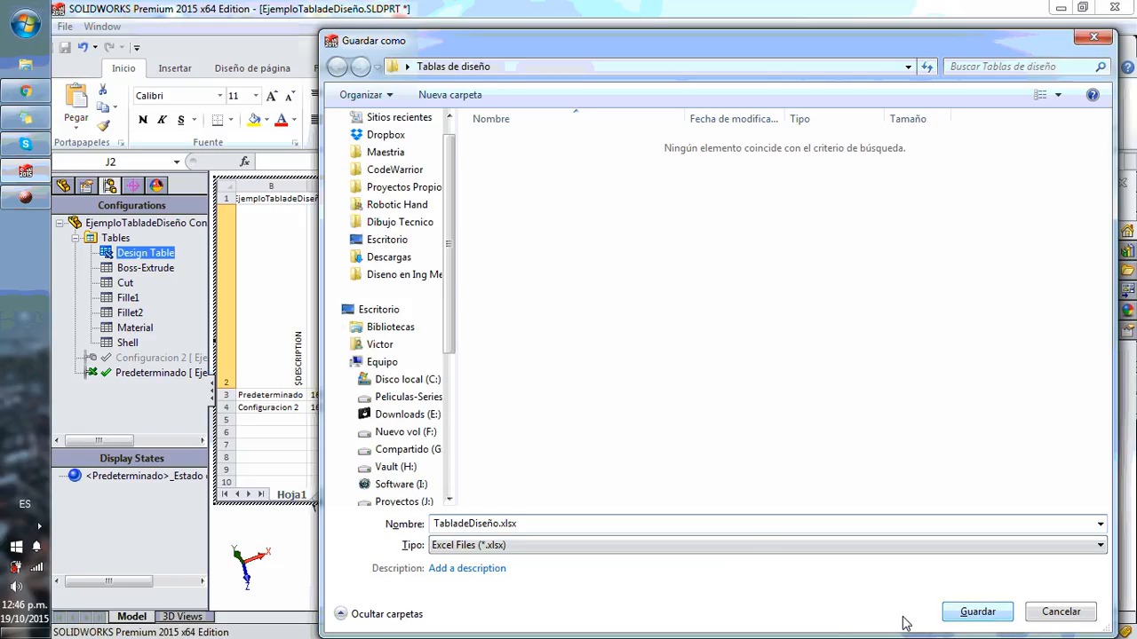
click(975, 612)
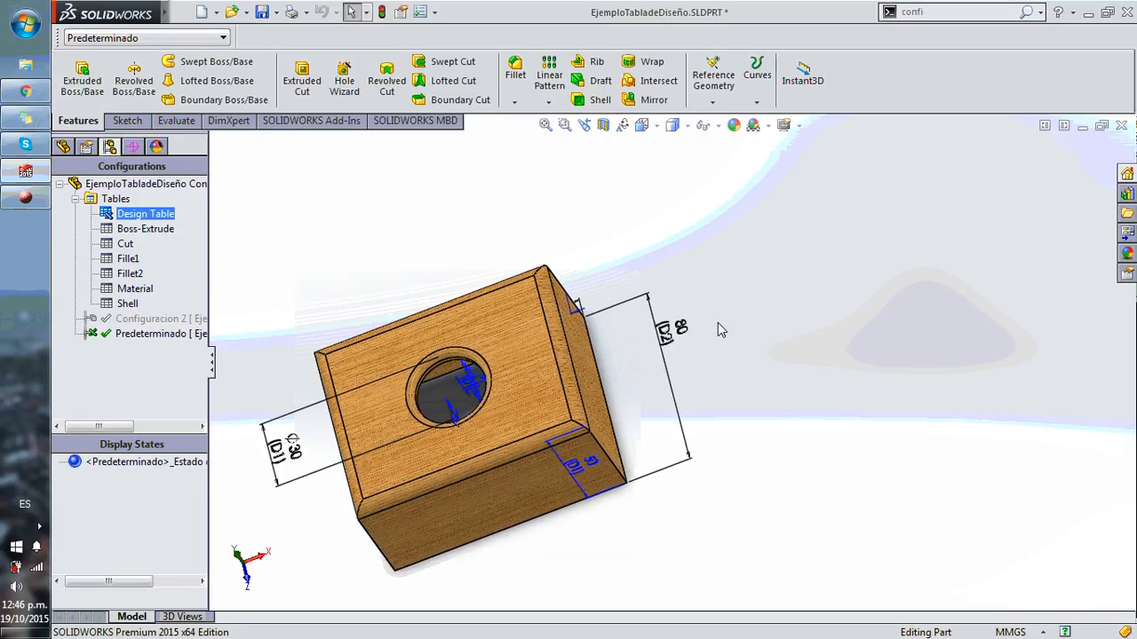
Switch to the desktop, open TabladeDiseño.xlsx from the Tablas de diseño folder in Excel, and dismiss the Office activation notice
middle_drag(718, 322, 568, 378)
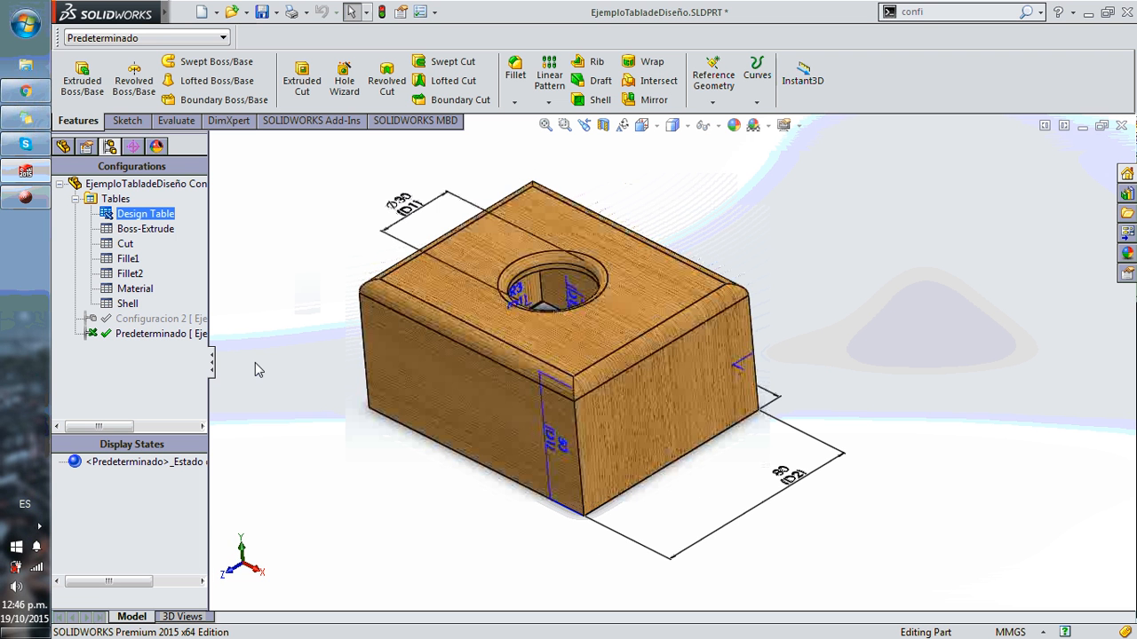
click(1088, 13)
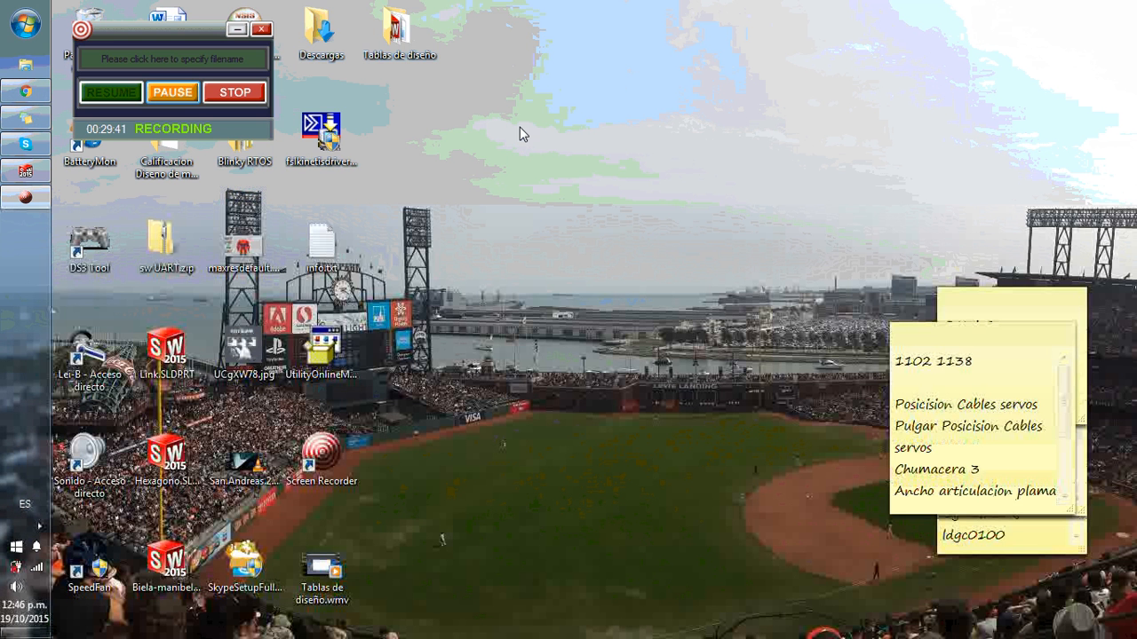
double_click(400, 31)
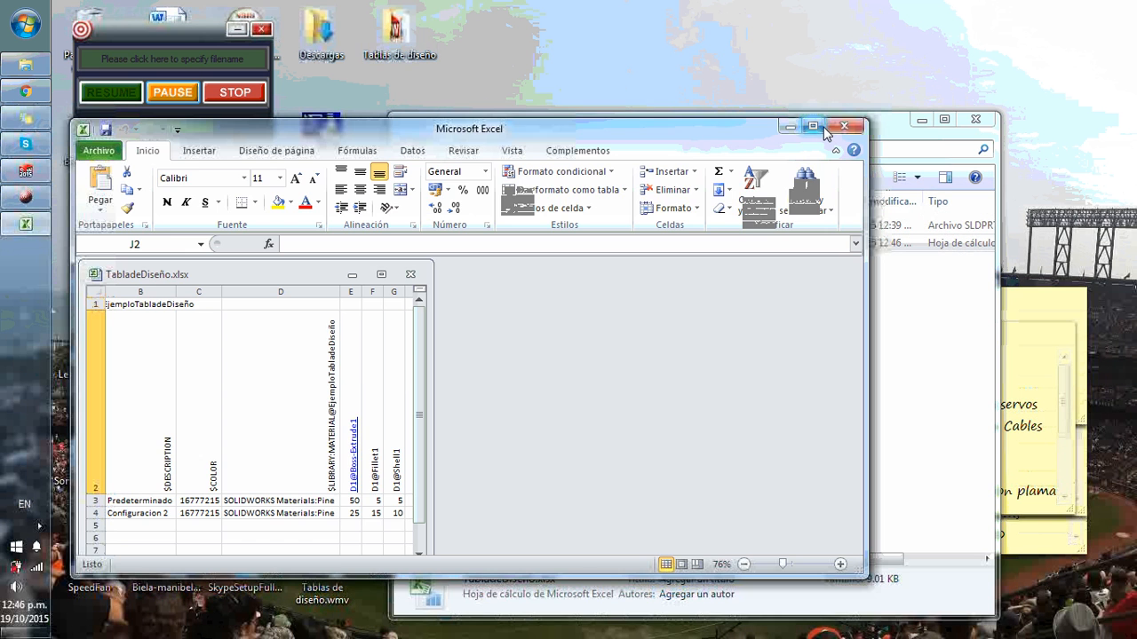
click(814, 126)
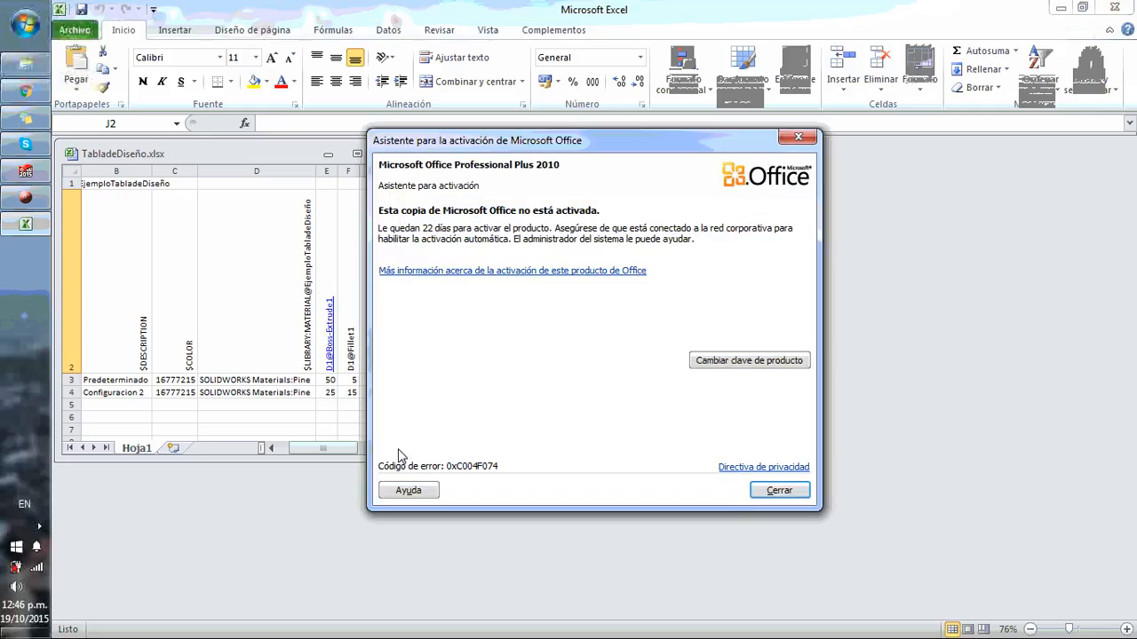
click(755, 496)
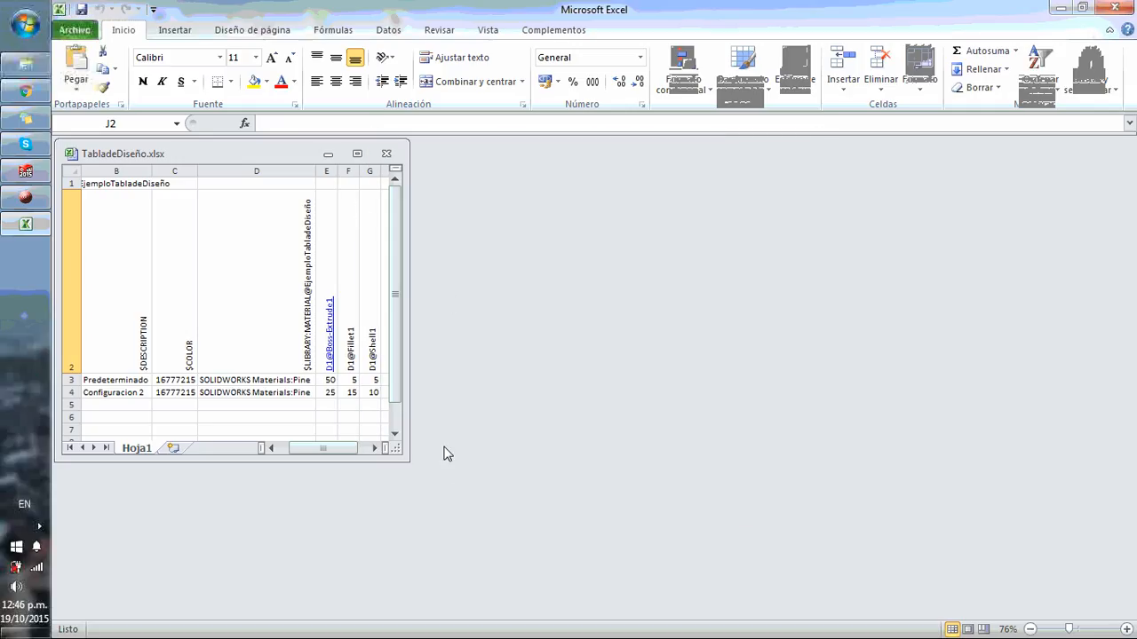
Enlarge the workbook view to review all columns of the saved design table, and close Excel to return to SOLIDWORKS
drag(404, 457, 575, 456)
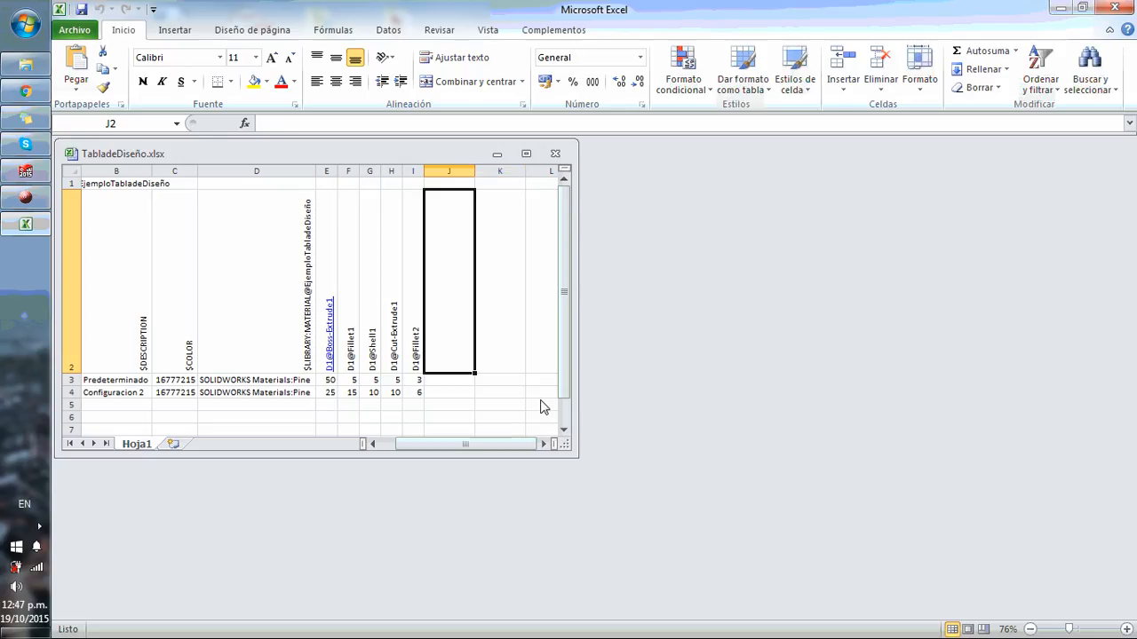
click(574, 457)
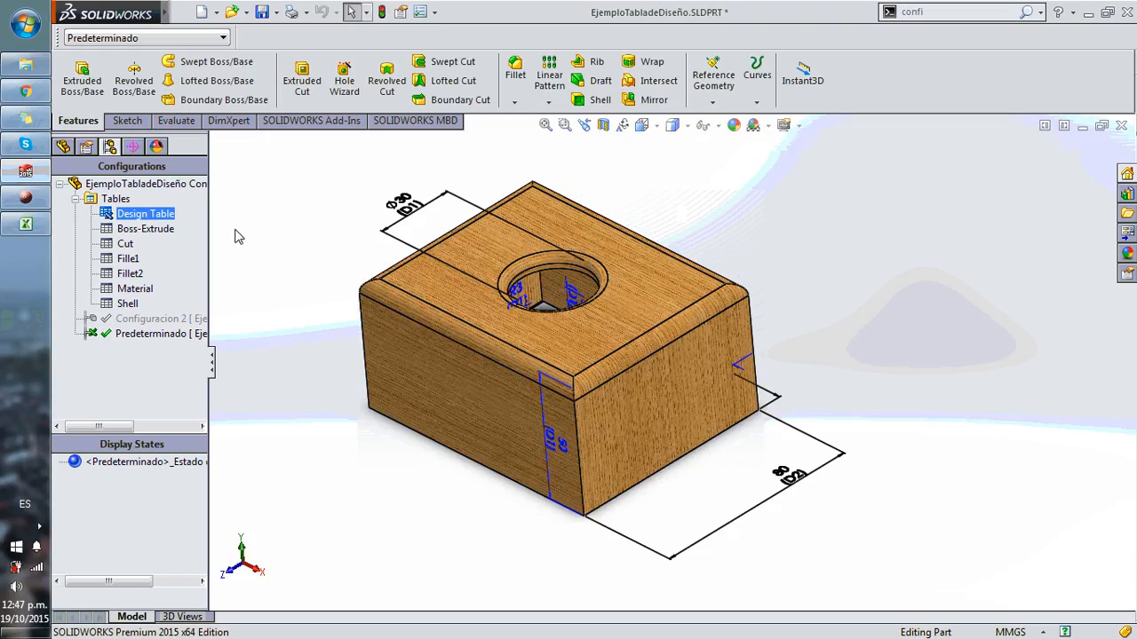
click(36, 226)
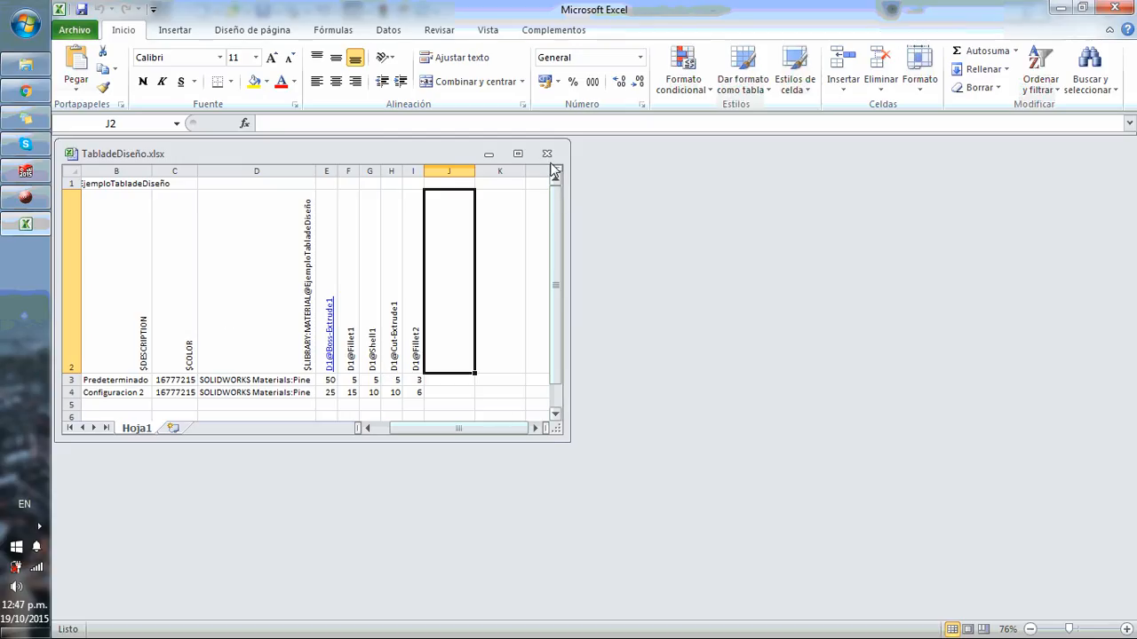
click(519, 154)
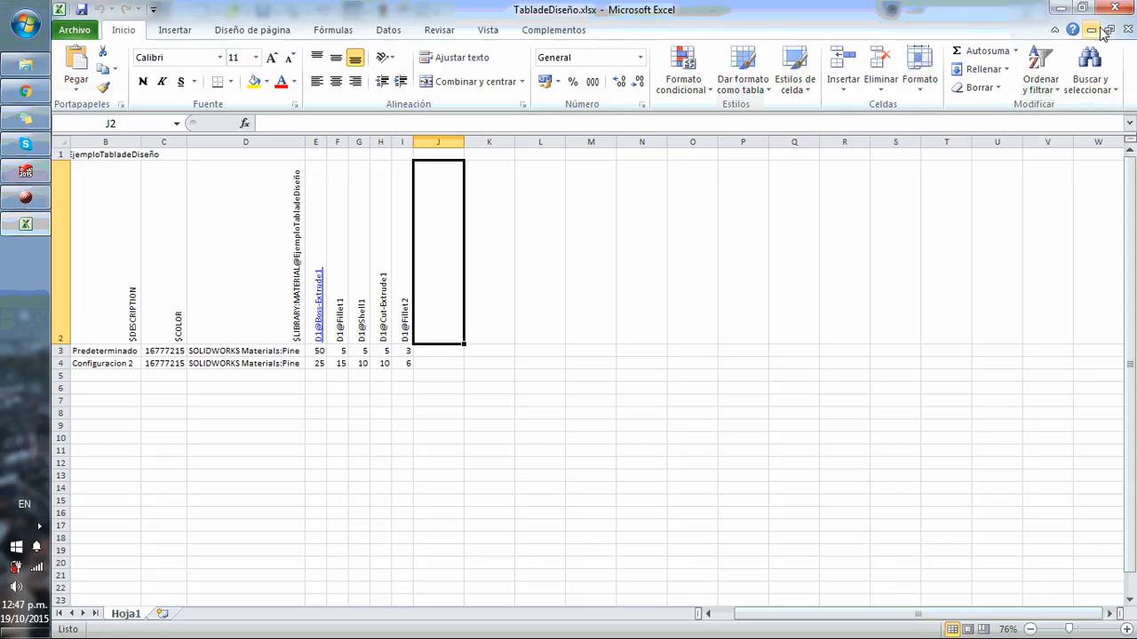
click(418, 385)
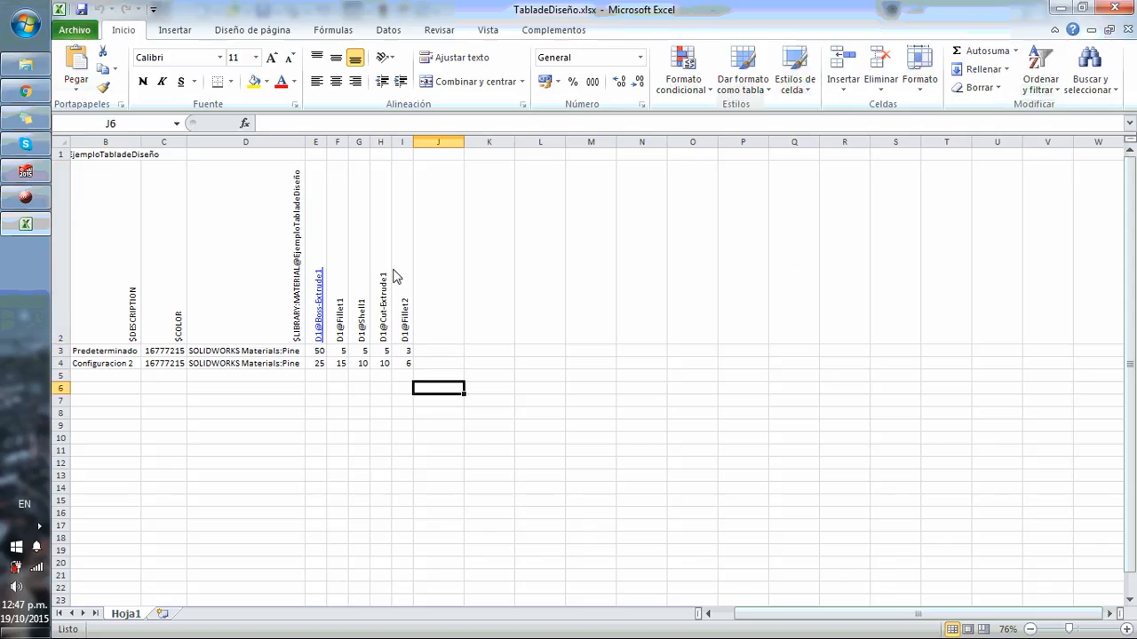
click(1108, 29)
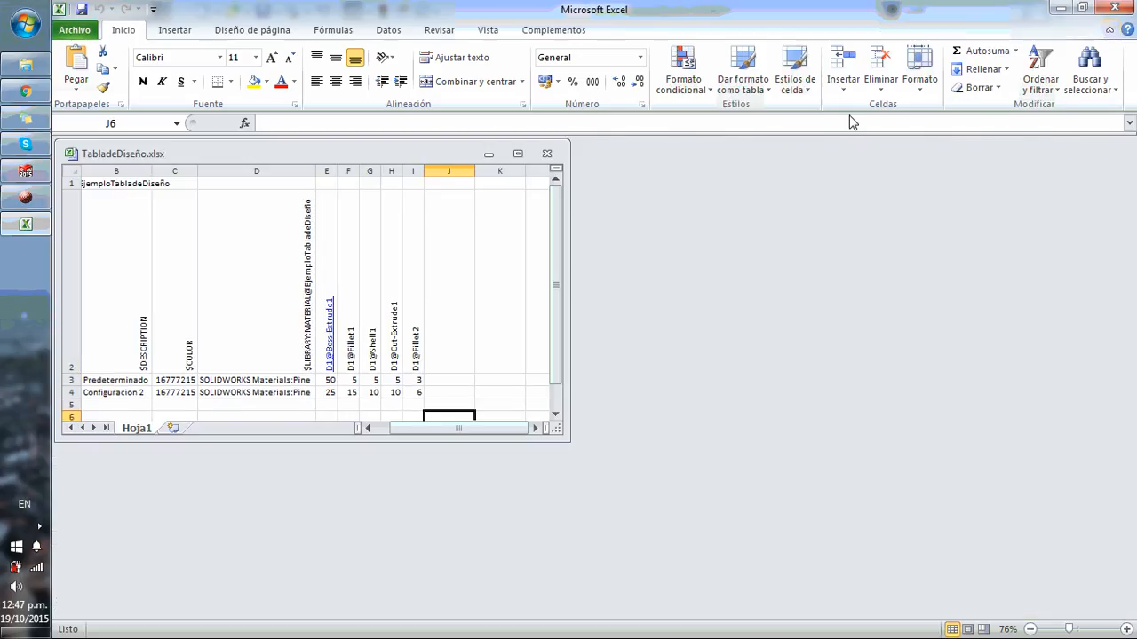
click(1106, 13)
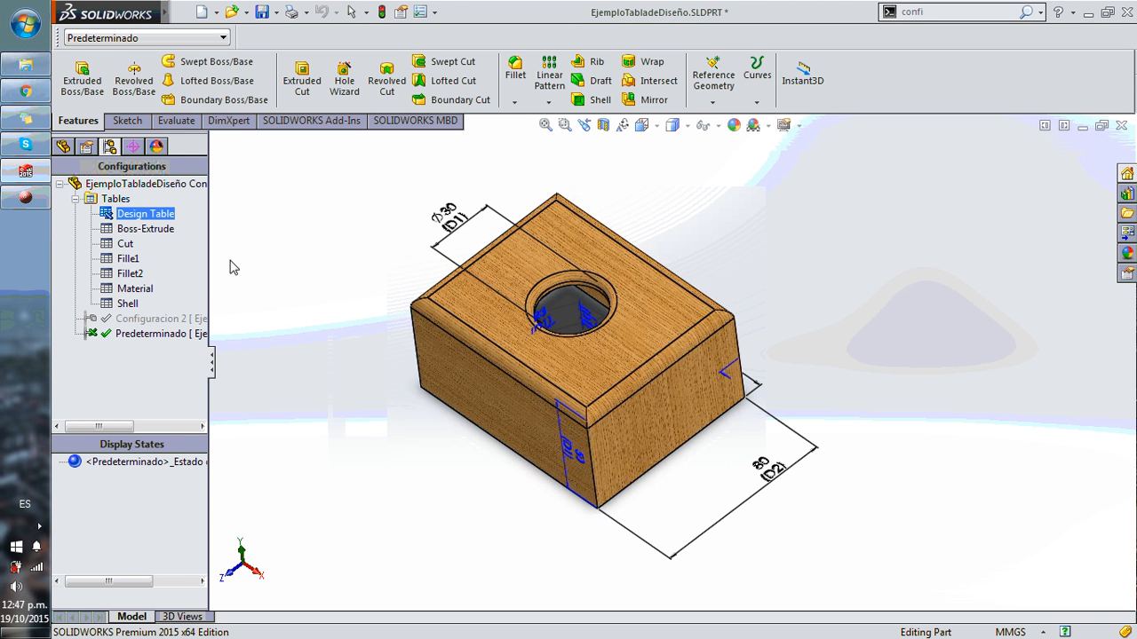
Open the embedded design table for editing within the part, look it over, and close it
click(165, 214)
right_click(163, 213)
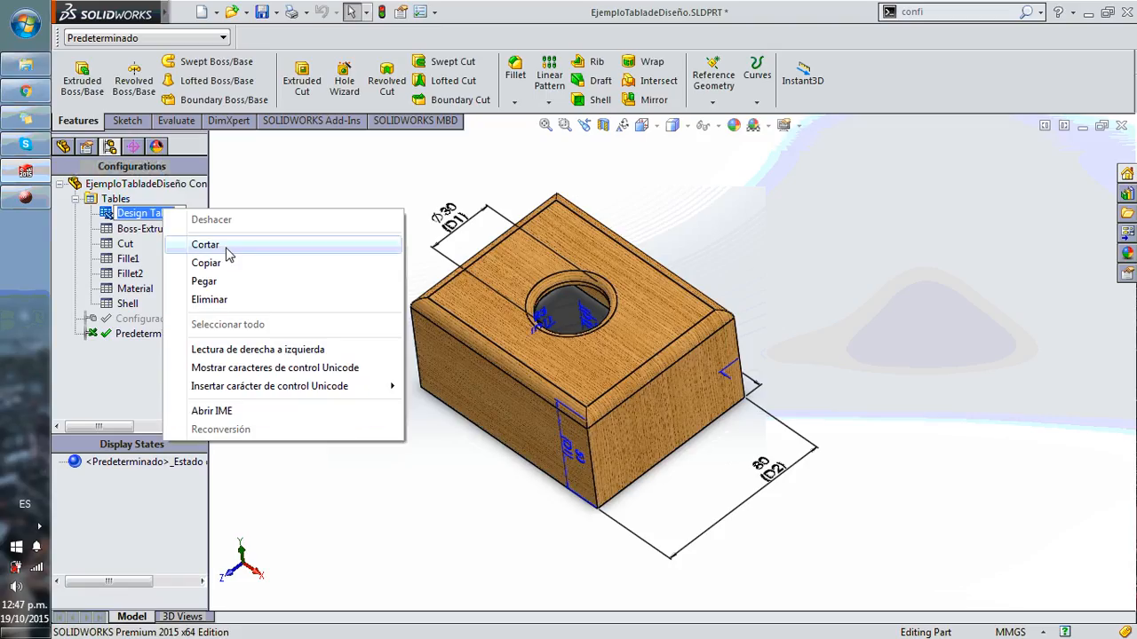
key(Escape)
right_click(108, 216)
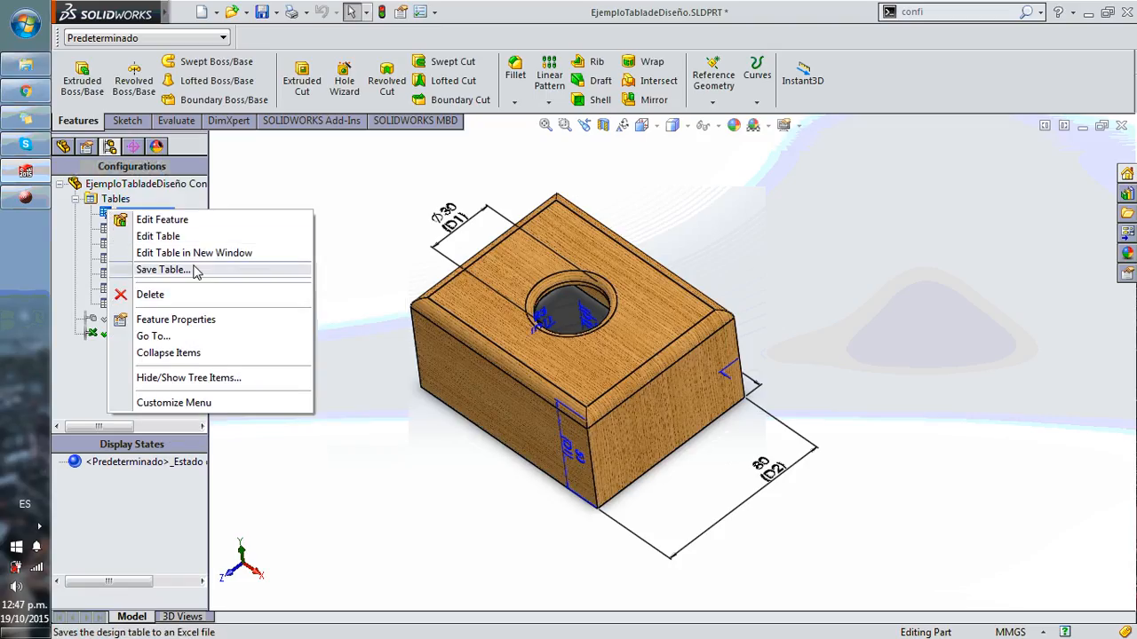
click(158, 236)
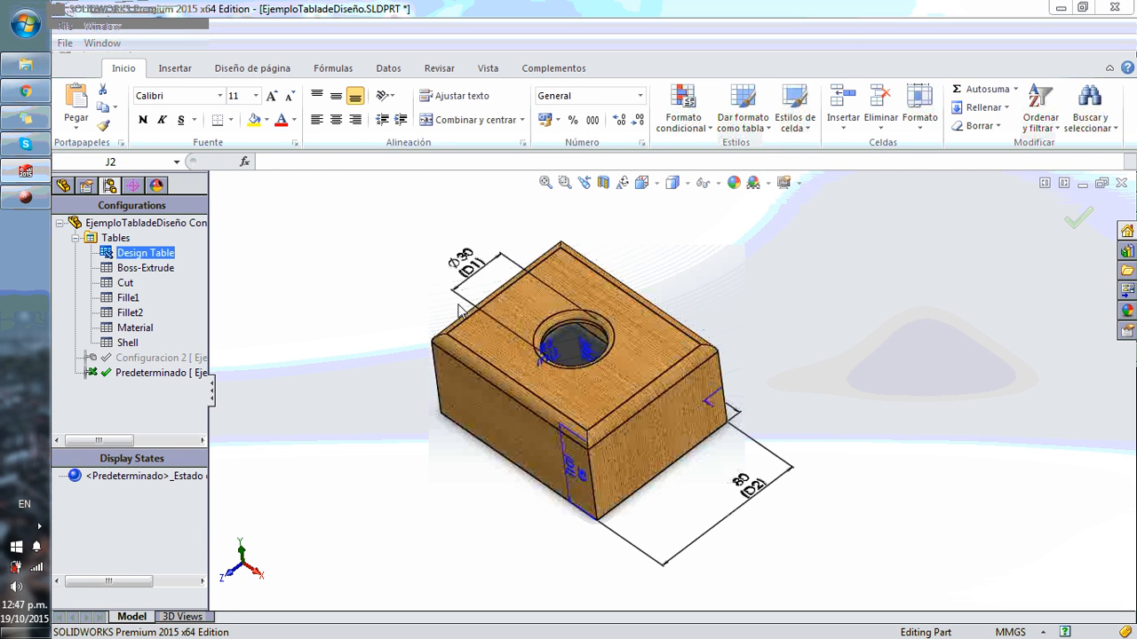
click(777, 486)
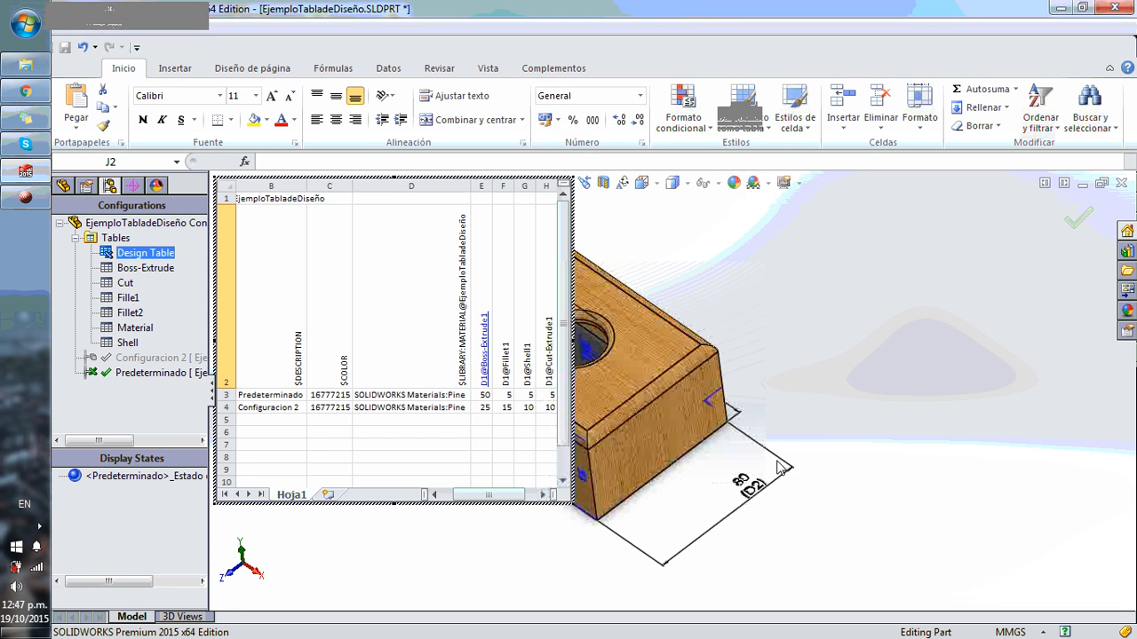
click(818, 348)
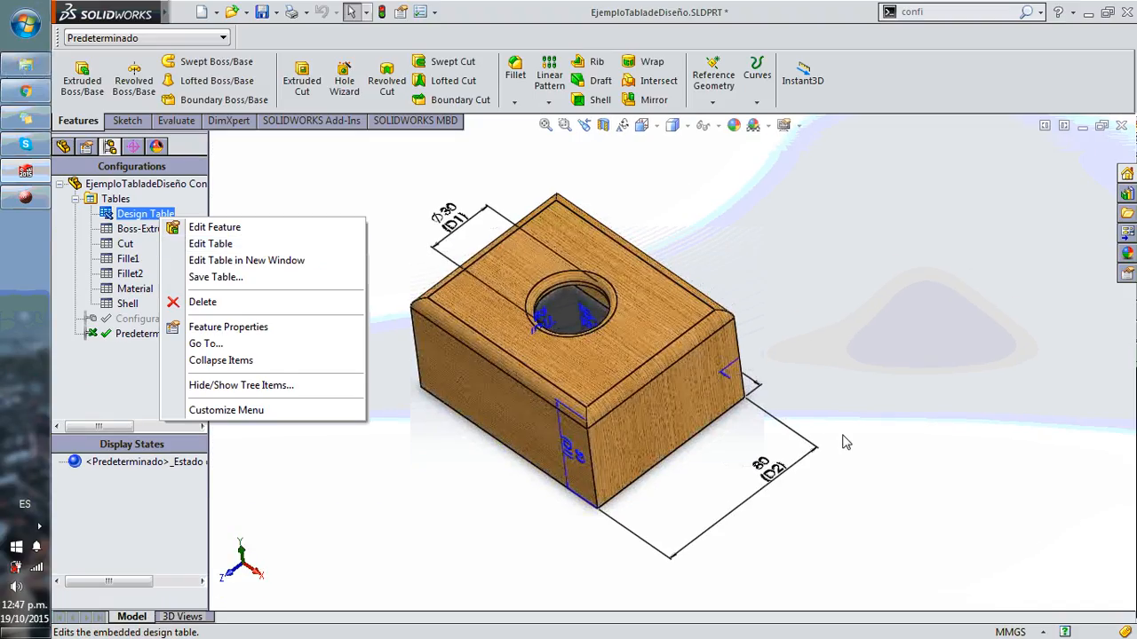
click(837, 461)
Return to the feature tree and view the box from above to inspect its named length, width and hole dimensions
middle_drag(837, 524, 572, 356)
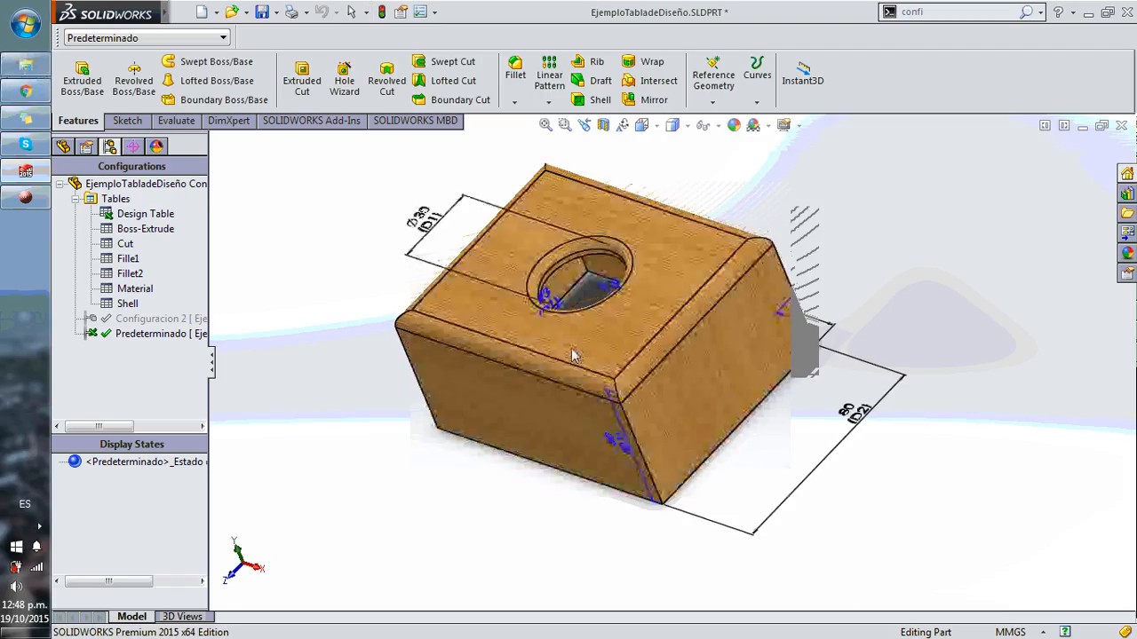
click(62, 147)
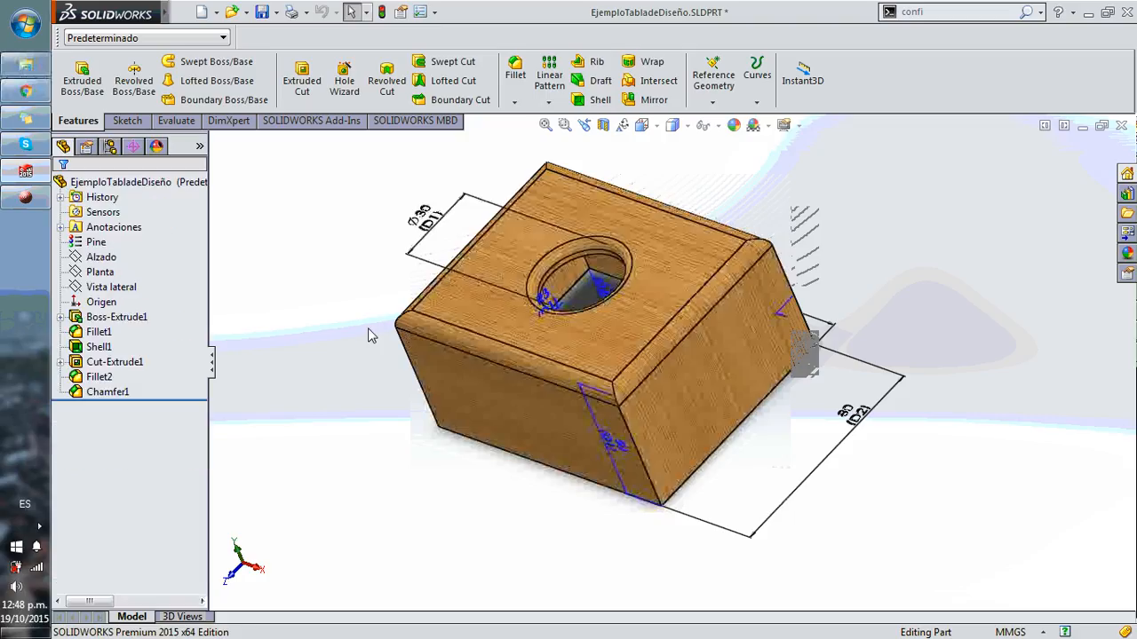
mouse_move(371, 334)
middle_down()
mouse_move(329, 287)
mouse_move(358, 246)
mouse_move(382, 351)
mouse_move(399, 367)
mouse_move(377, 327)
middle_up()
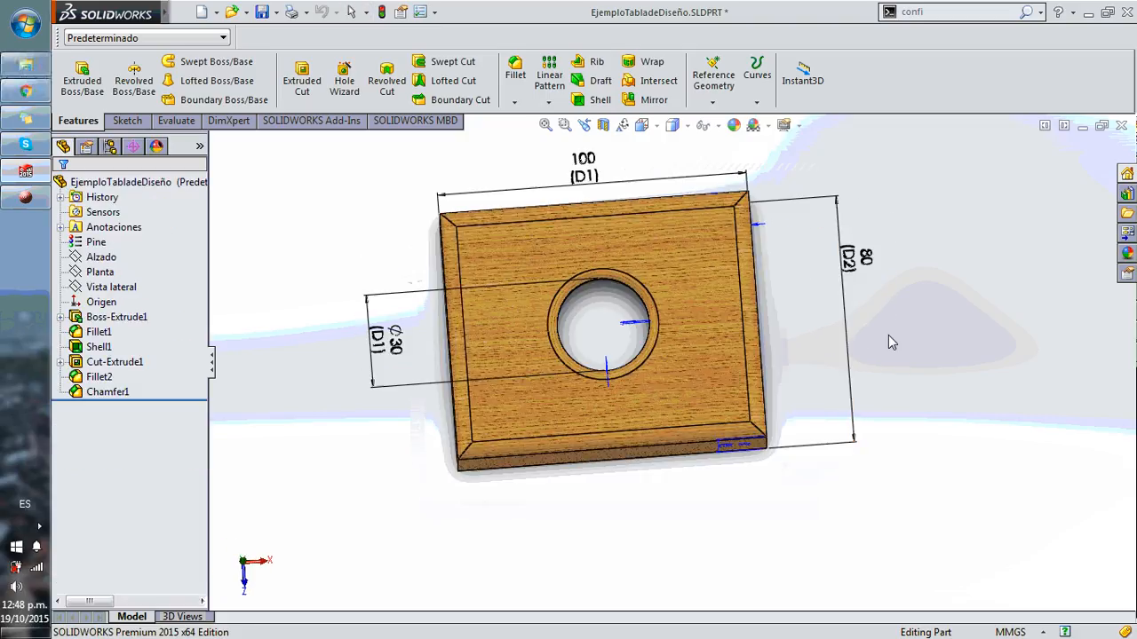
mouse_move(888, 334)
middle_down()
mouse_move(889, 324)
mouse_move(866, 354)
mouse_move(886, 352)
middle_up()
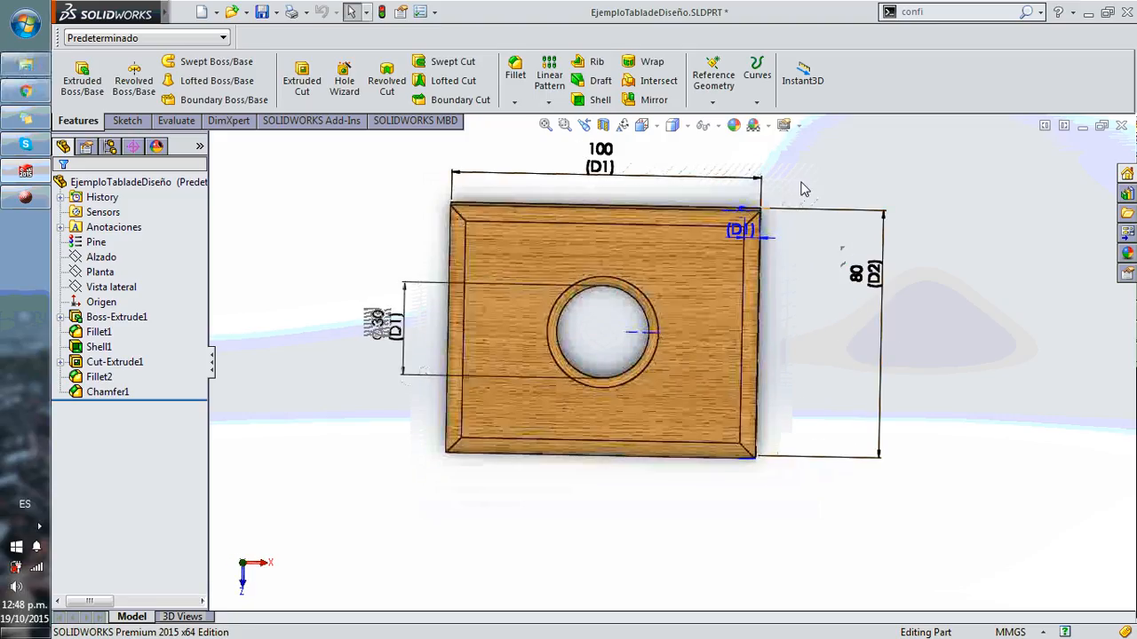
View the box from the front and inspect the height dimension of the base extrusion
middle_drag(720, 279, 662, 242)
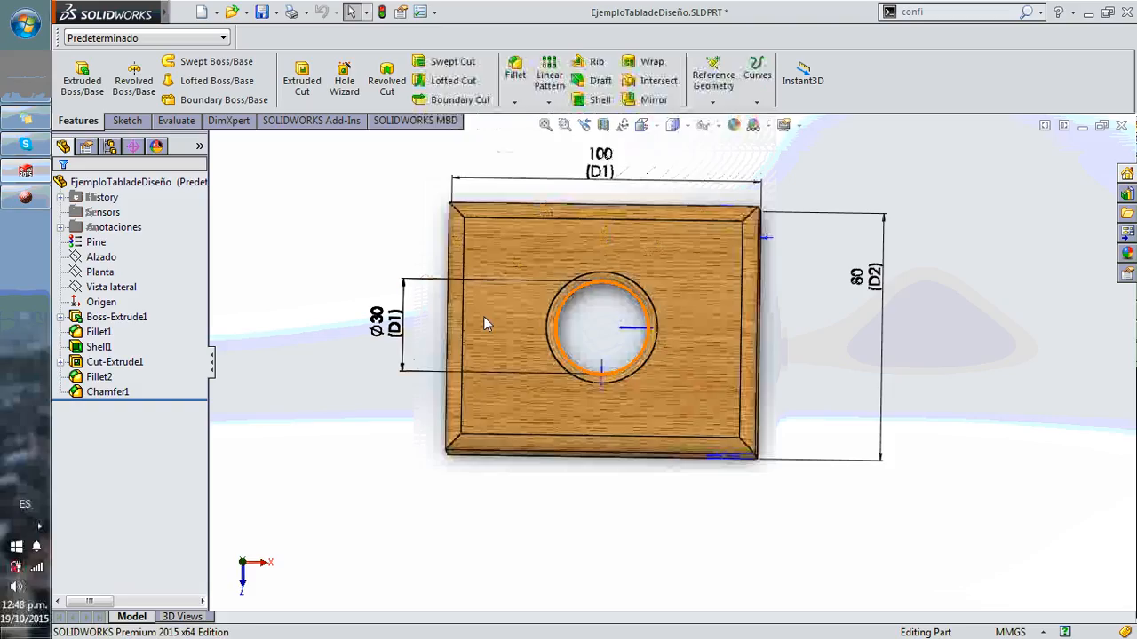
middle_drag(594, 464, 589, 274)
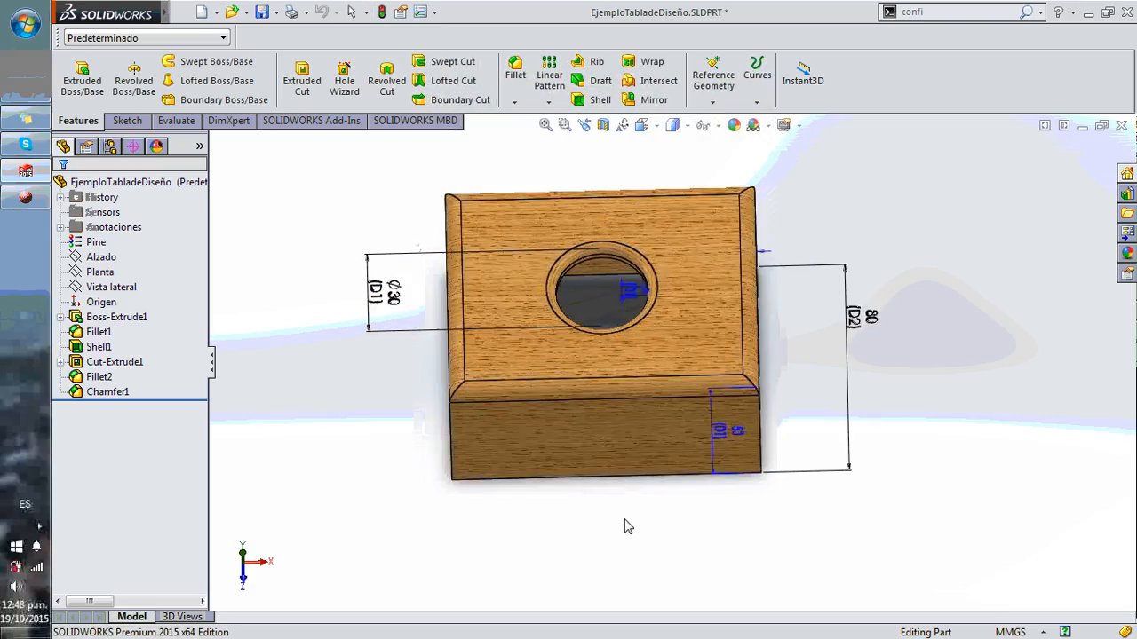
middle_drag(625, 526, 655, 386)
scroll(731, 367, down, 5)
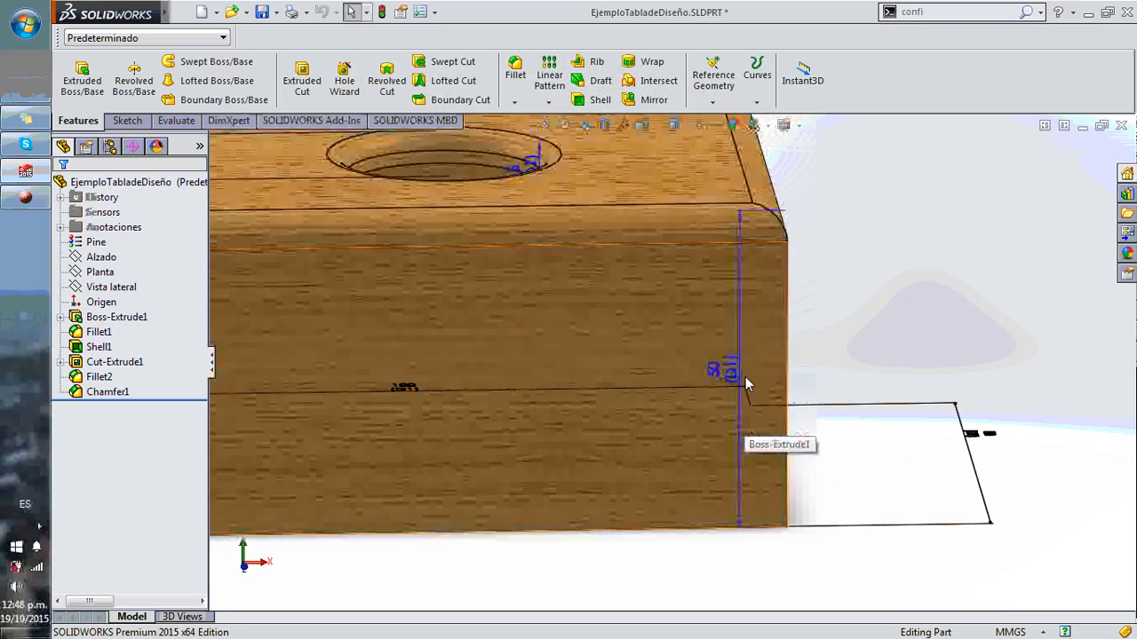
scroll(737, 400, up, 3)
Inspect the distance and angle dimensions of the chamfer at the corner of the box's underside
middle_drag(735, 405, 605, 315)
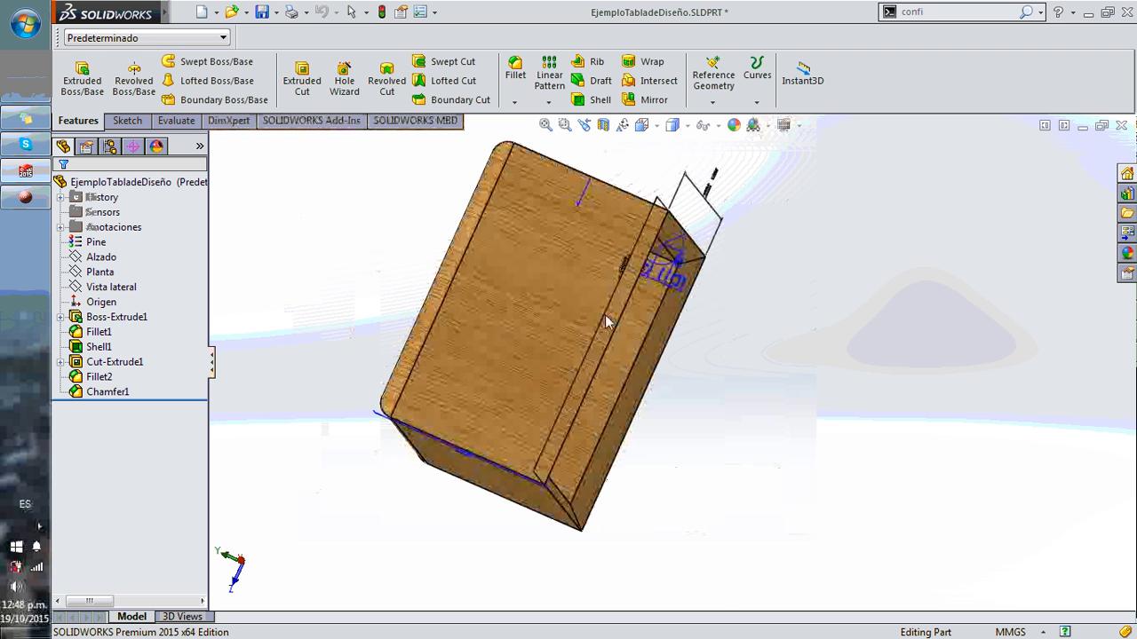
scroll(638, 287, down, 5)
scroll(637, 280, down, 3)
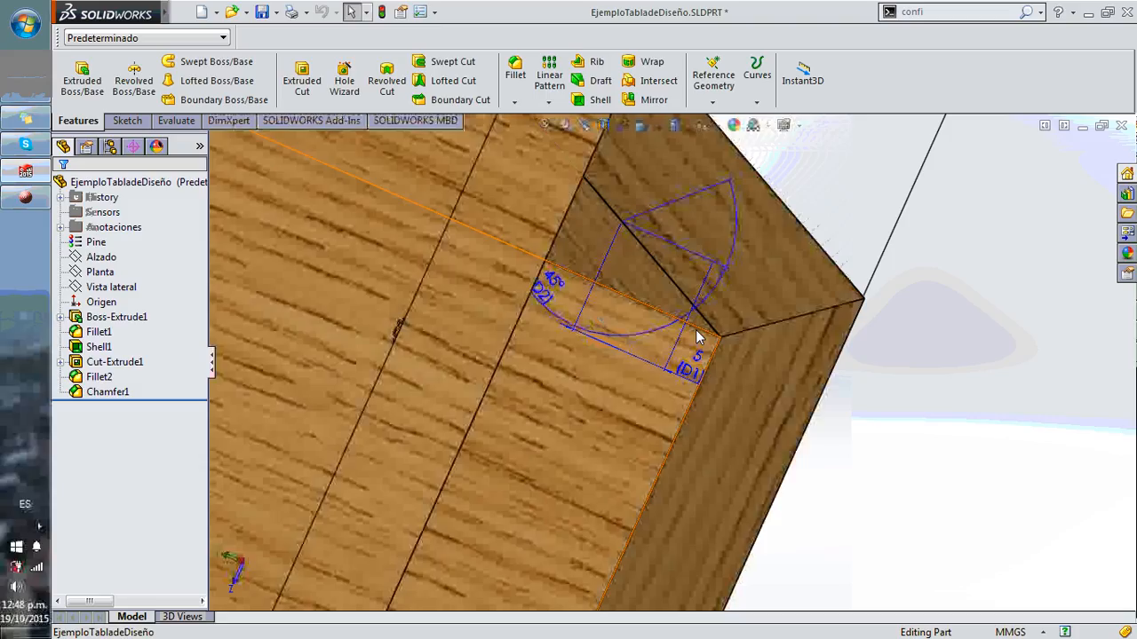
middle_drag(697, 331, 649, 398)
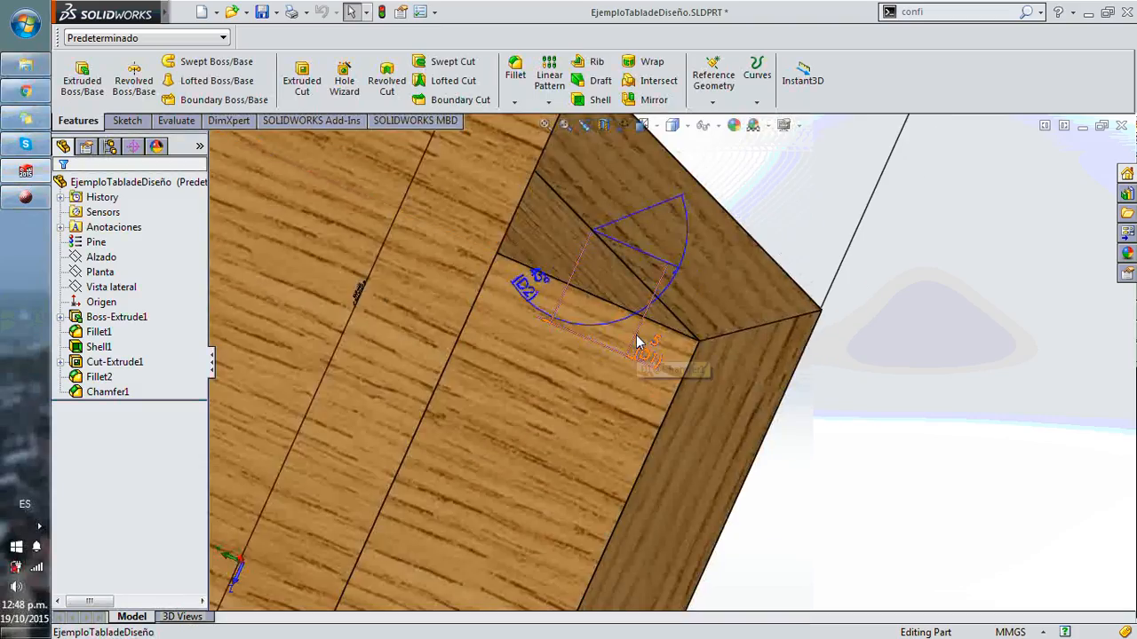
scroll(636, 342, up, 10)
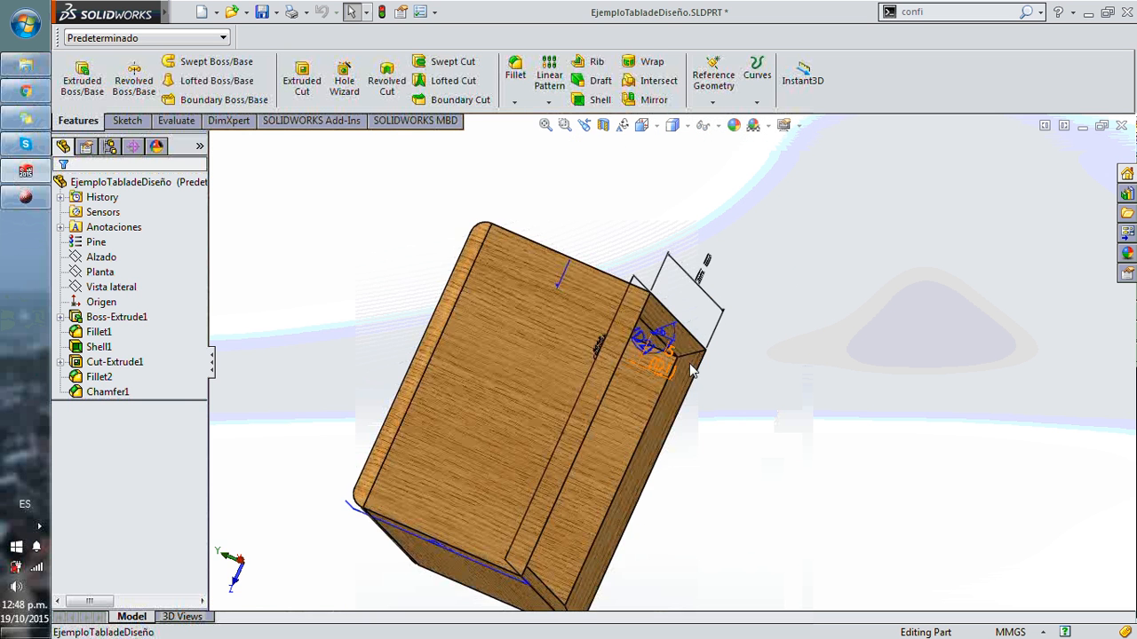
scroll(626, 432, down, 2)
Inspect the shell thickness dimension D1@Shell1 from the open side of the box, and return to an angled view from above
middle_drag(626, 432, 531, 370)
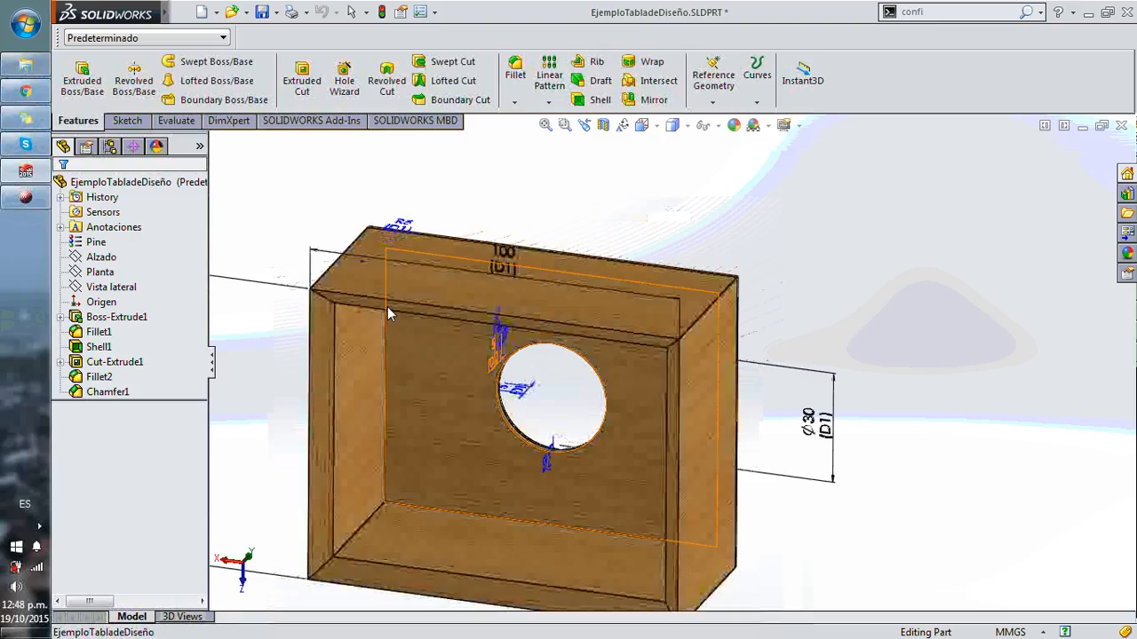
middle_drag(388, 306, 485, 289)
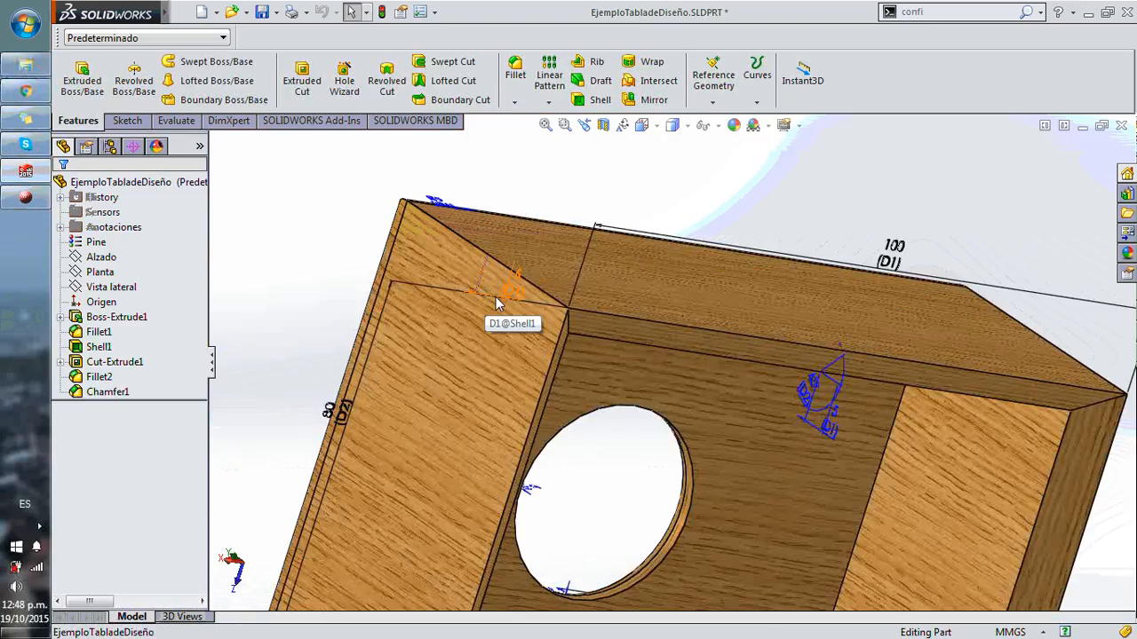
click(498, 303)
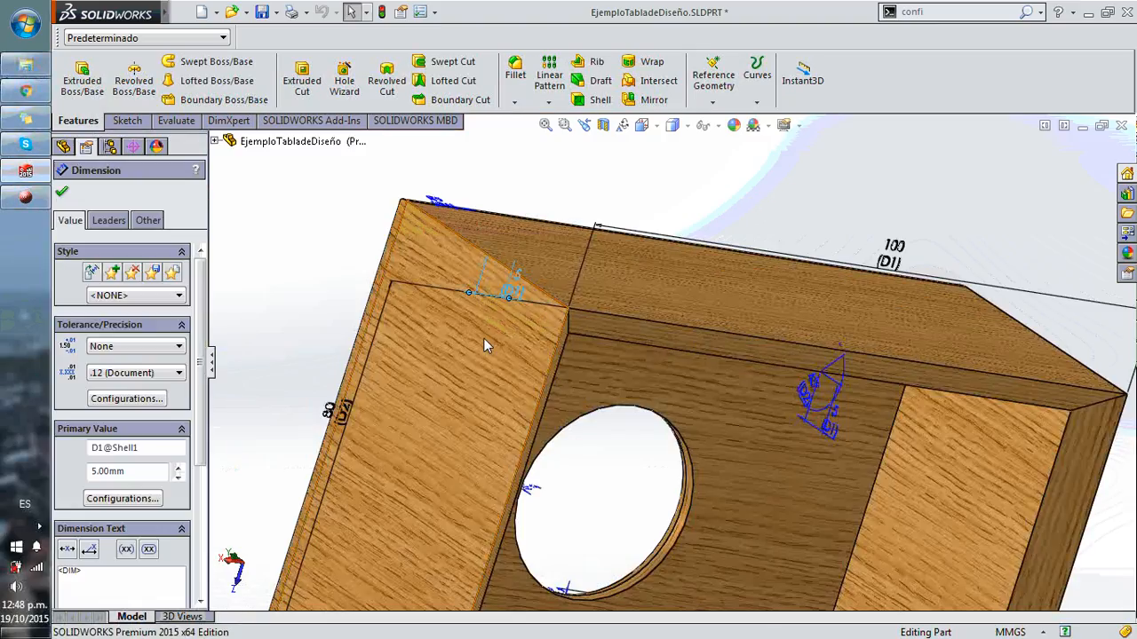
middle_drag(630, 406, 591, 334)
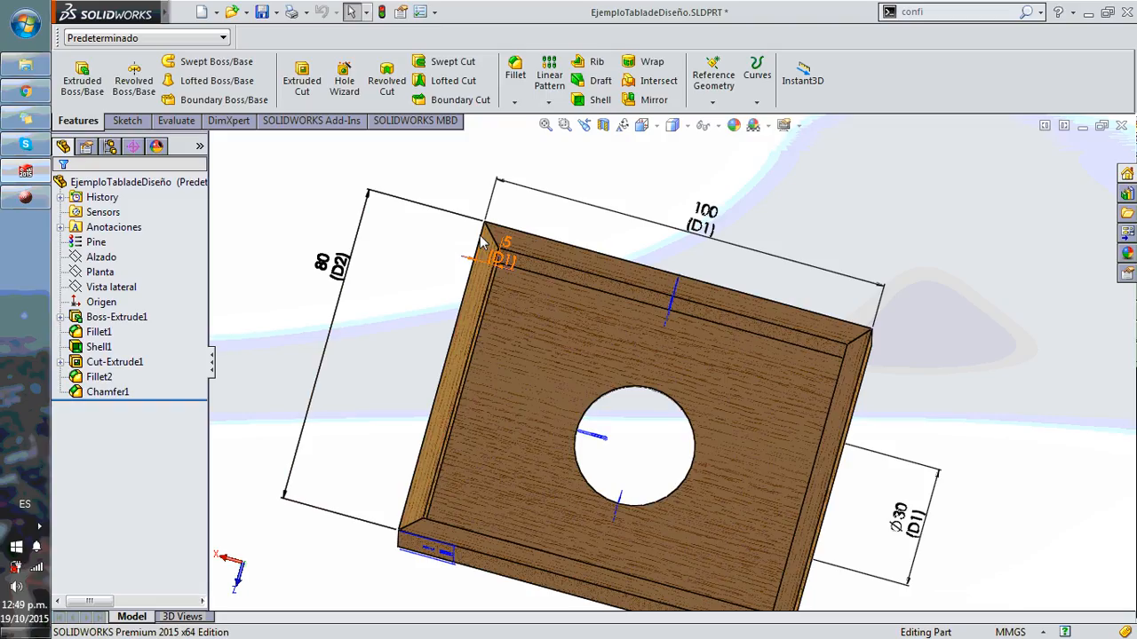
scroll(670, 213, down, 2)
middle_drag(481, 242, 522, 416)
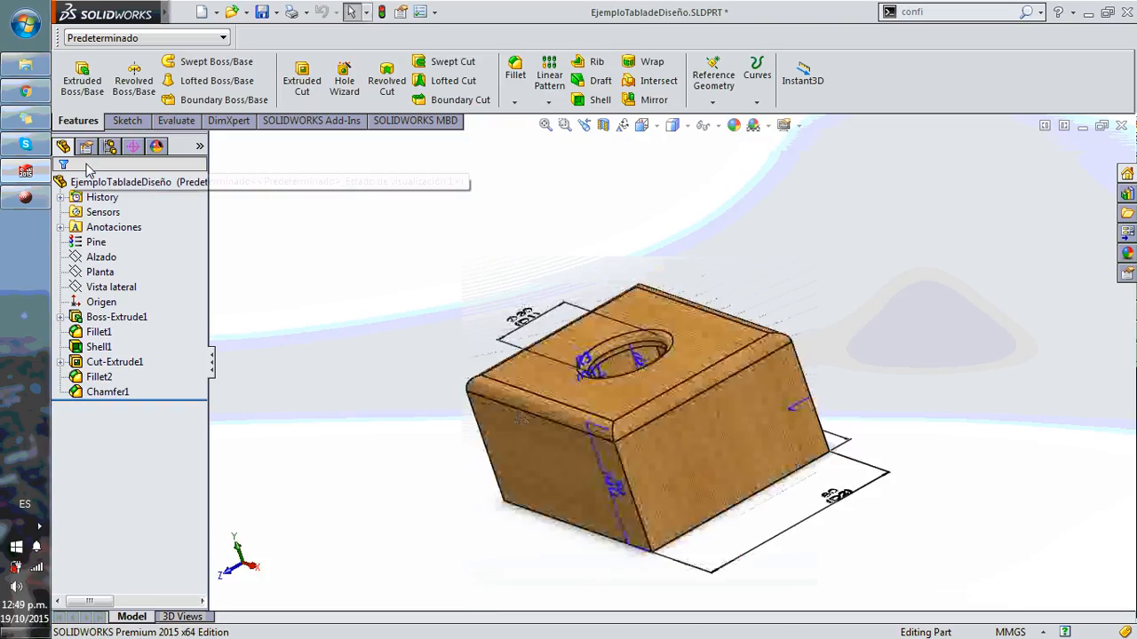
Open the embedded design table for editing, dismiss the Office activation notice, and review its dimension columns and the D1@Fillet1 and D1@Boss-Extrude1 cells
click(109, 146)
right_click(134, 215)
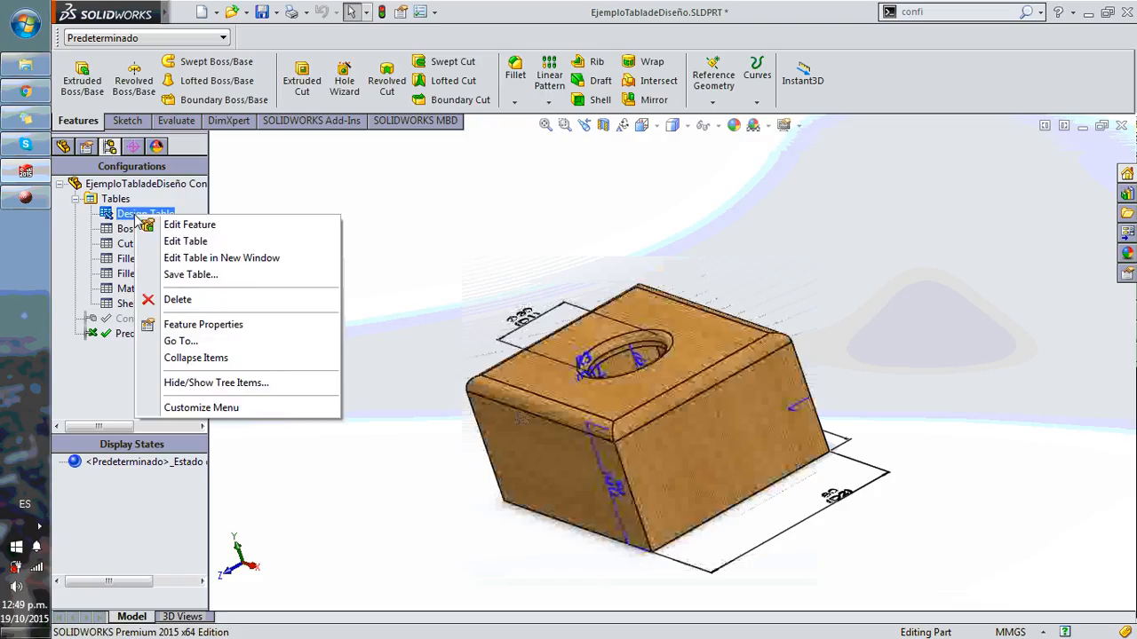
click(186, 242)
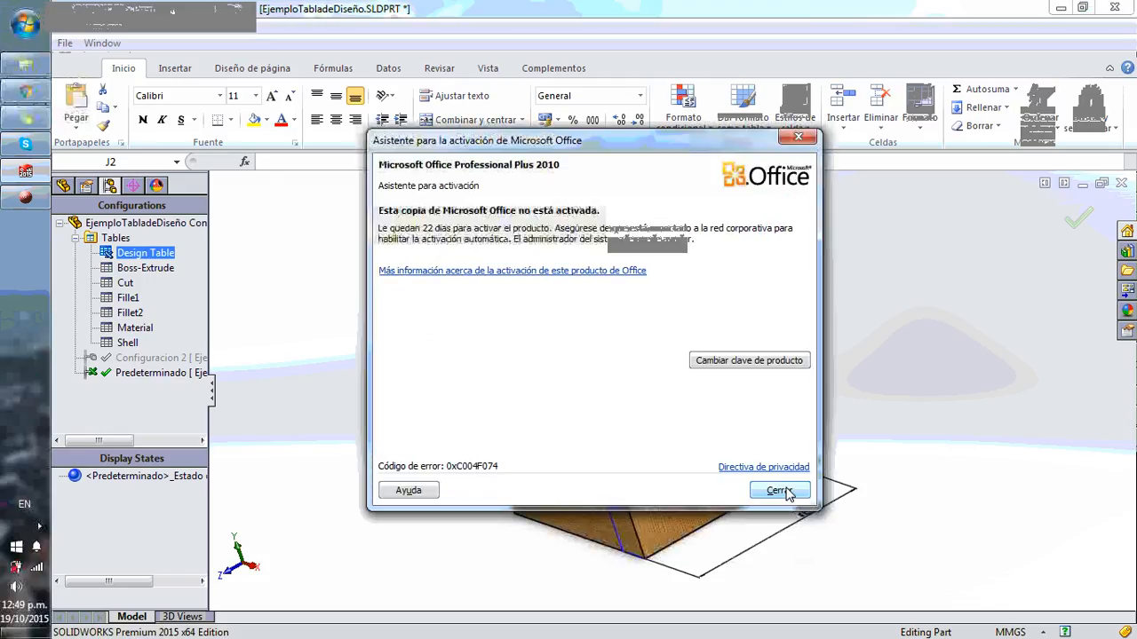
click(769, 479)
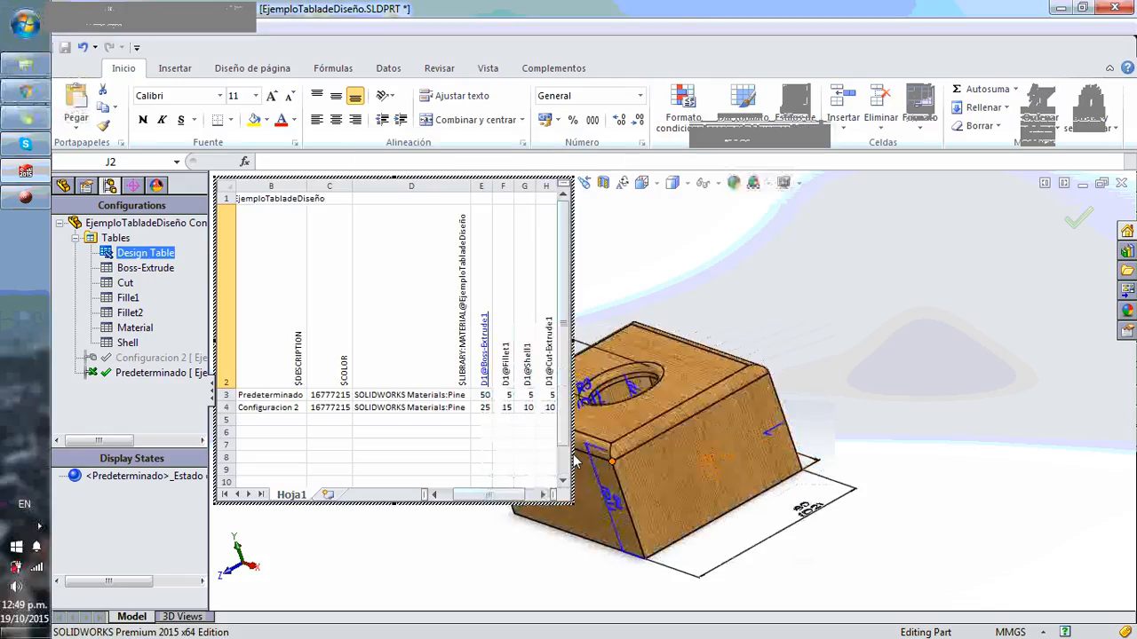
drag(501, 496, 511, 497)
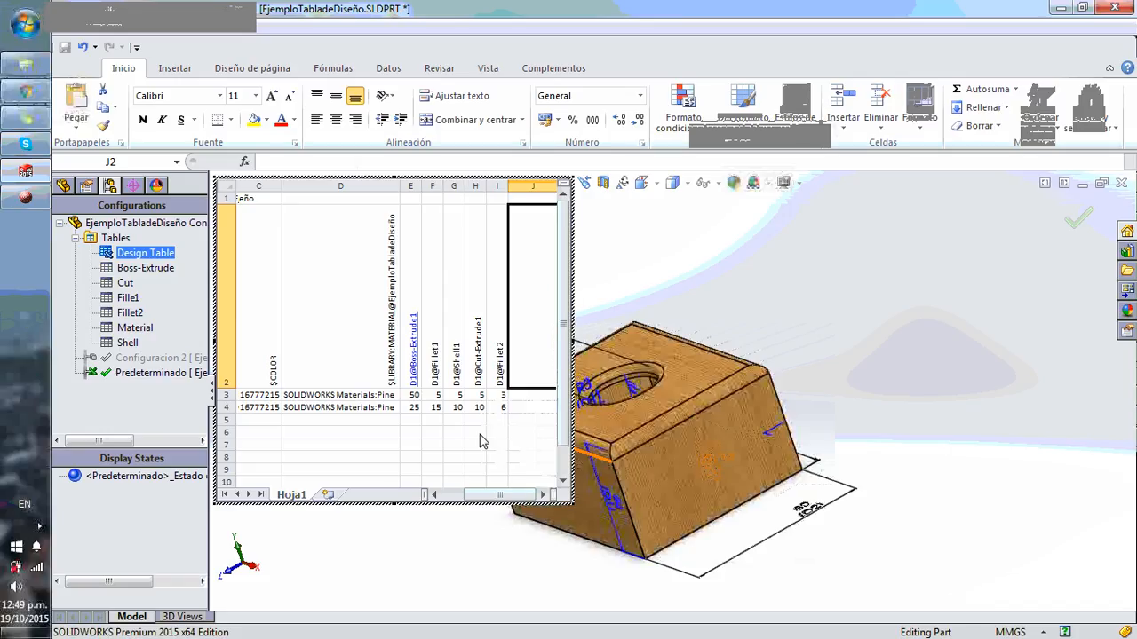
click(427, 398)
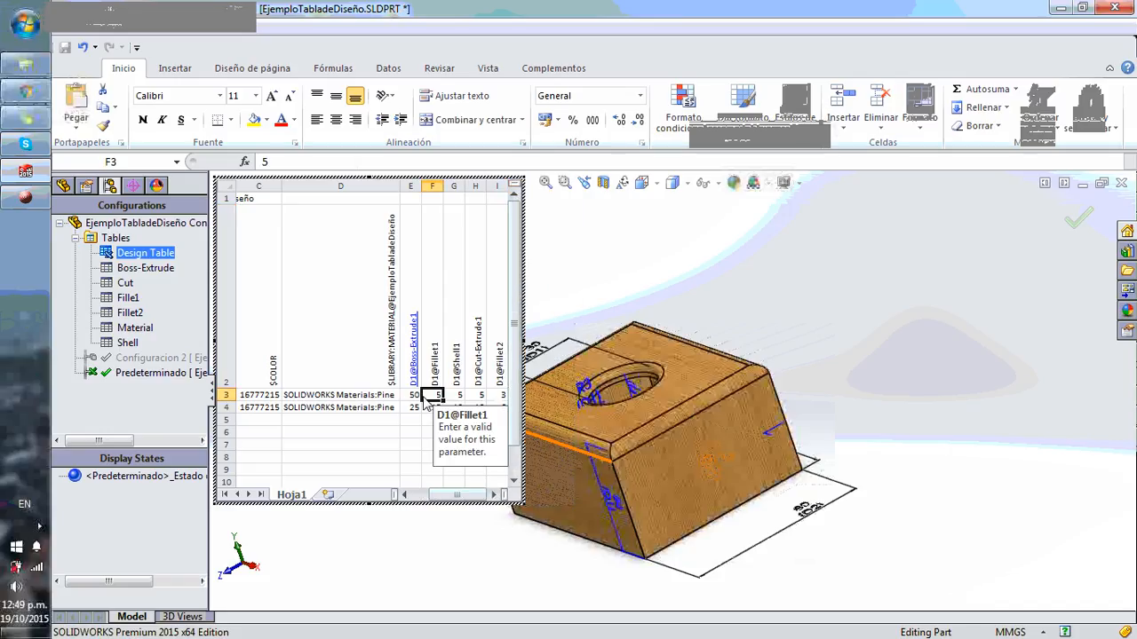
key(Left)
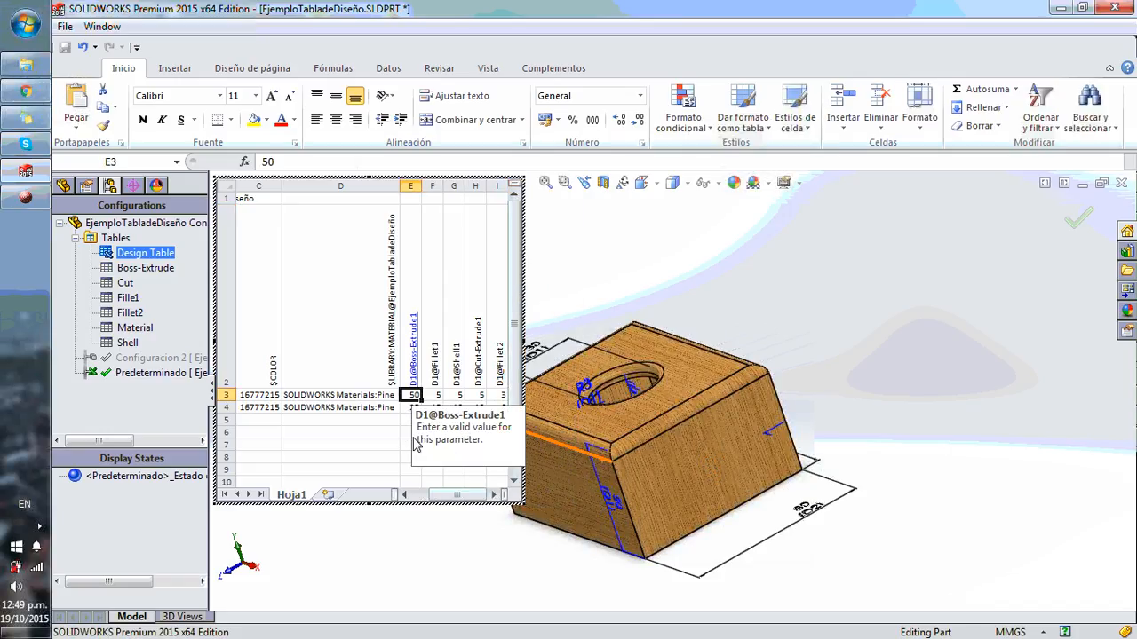
click(373, 437)
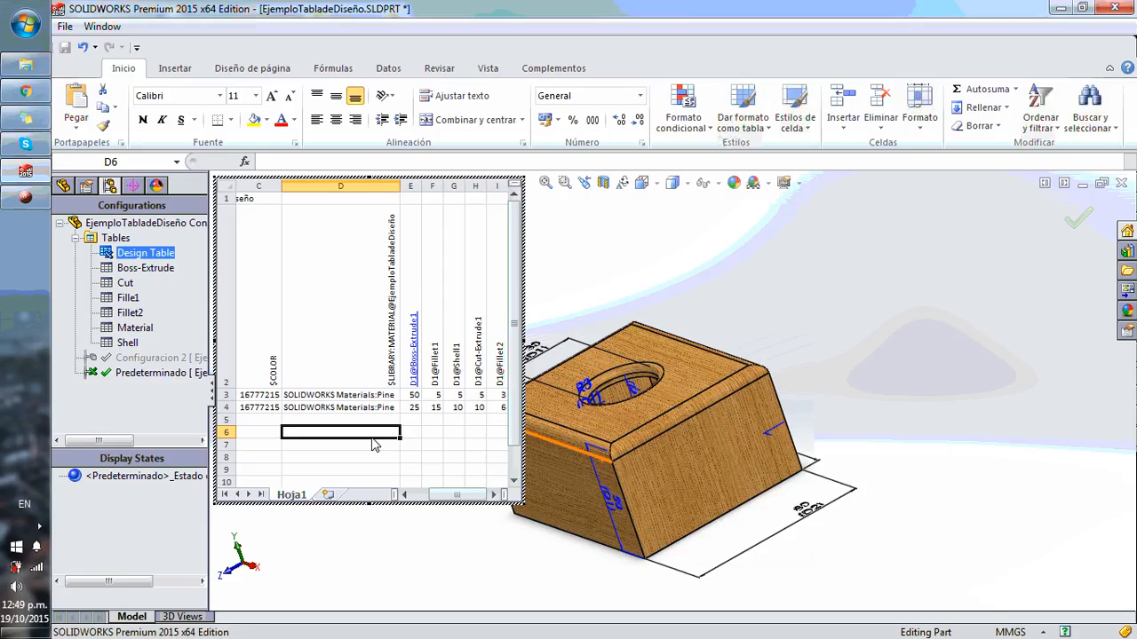
Try to set D1@Boss-Extrude1 to 60 for the Predeterminado configuration in the design table
click(414, 395)
text(60)
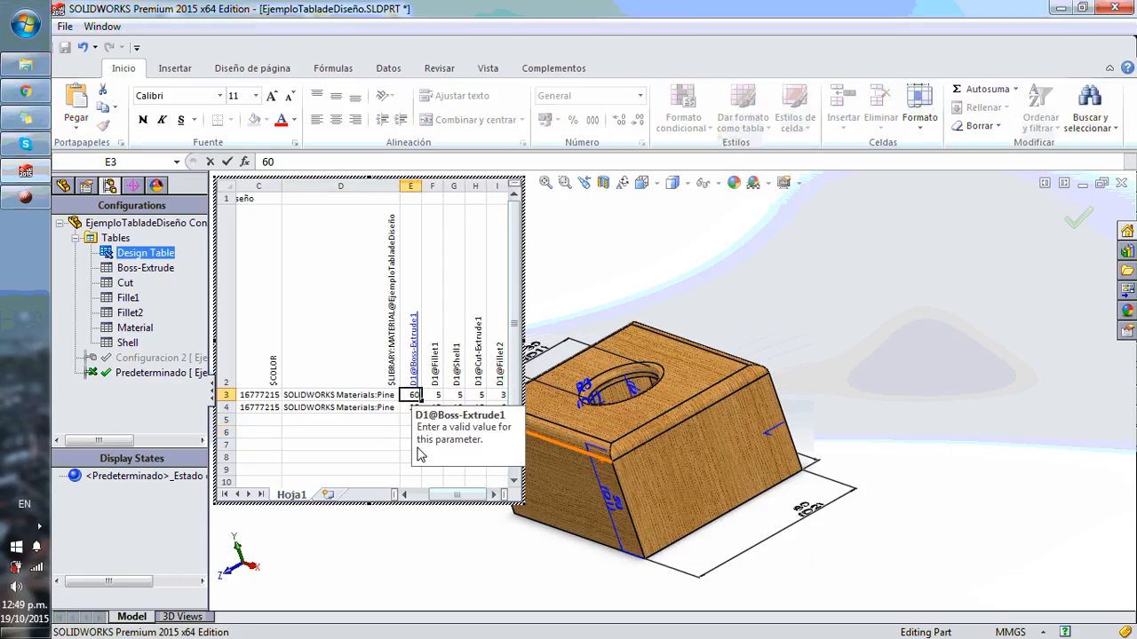
click(345, 434)
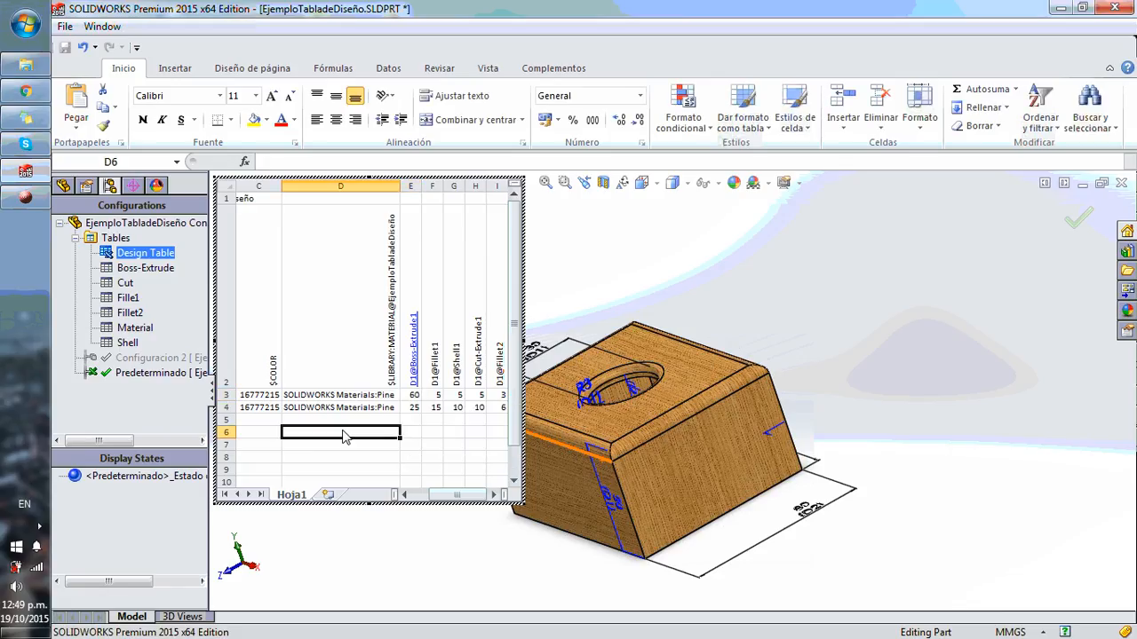
click(438, 397)
click(413, 446)
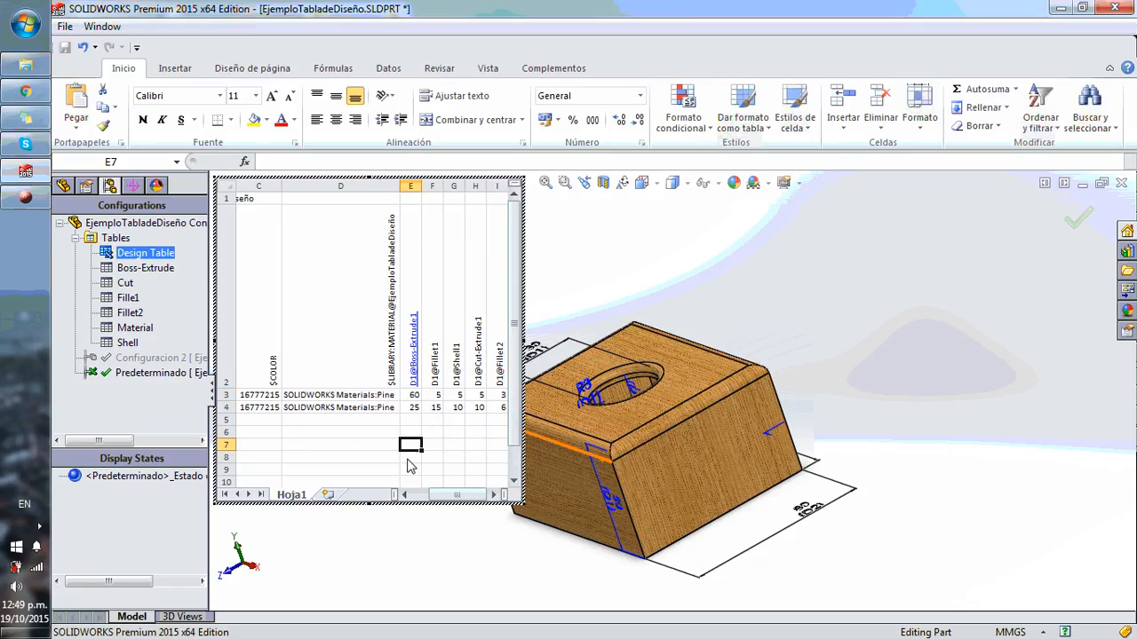
Try to set D1@Fillet1 to 10 for the Predeterminado configuration, and close the design table to apply the edits
click(436, 396)
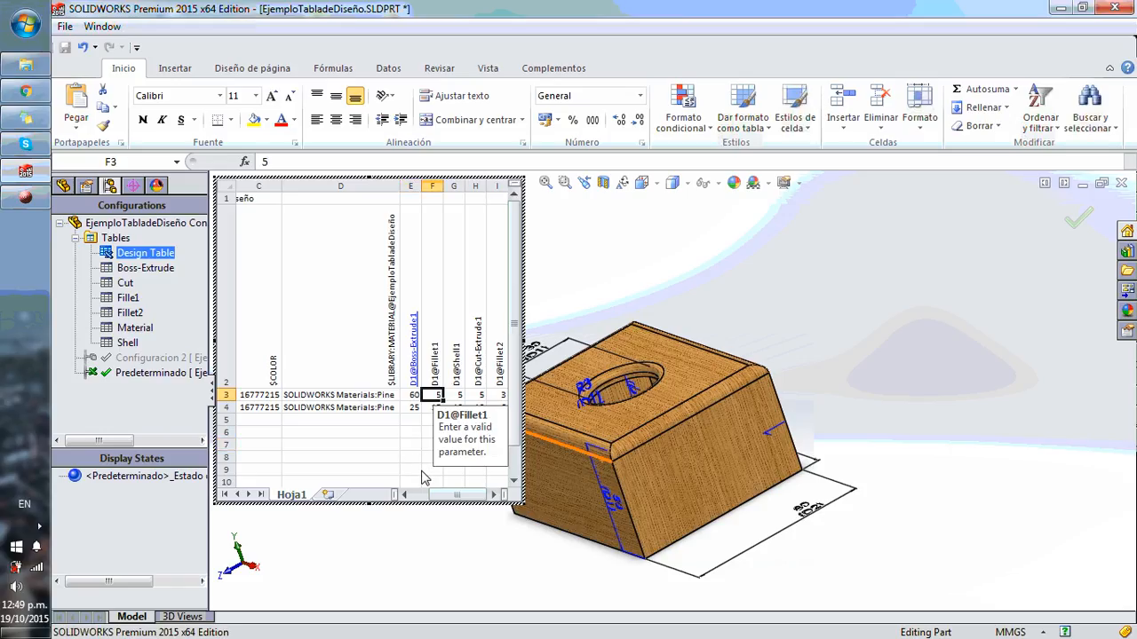
text(1)
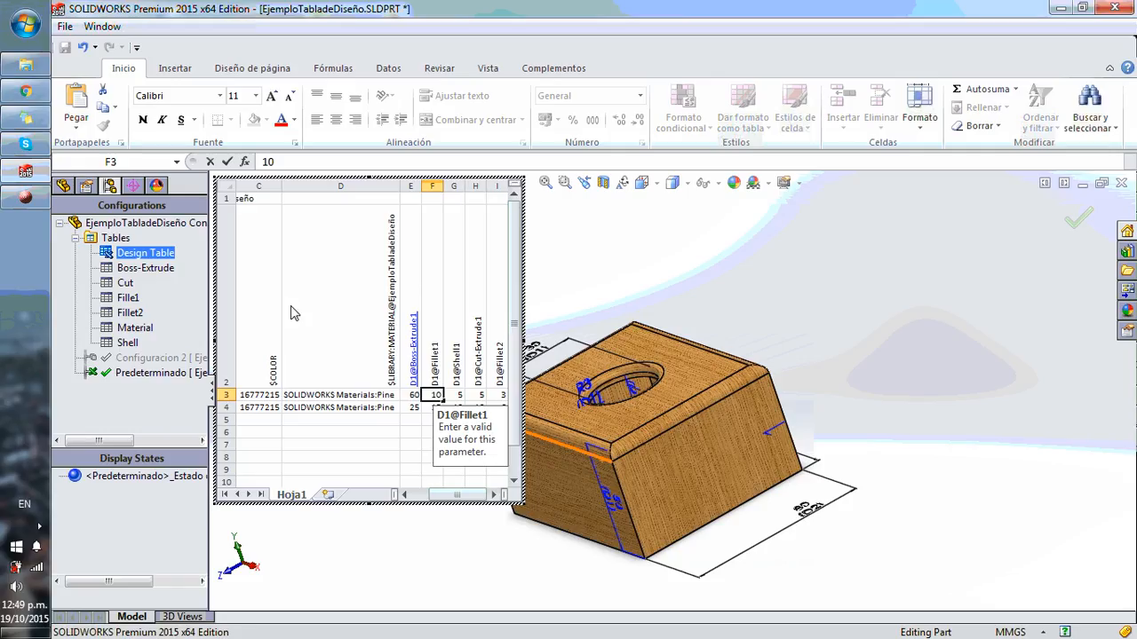
text(0)
click(360, 432)
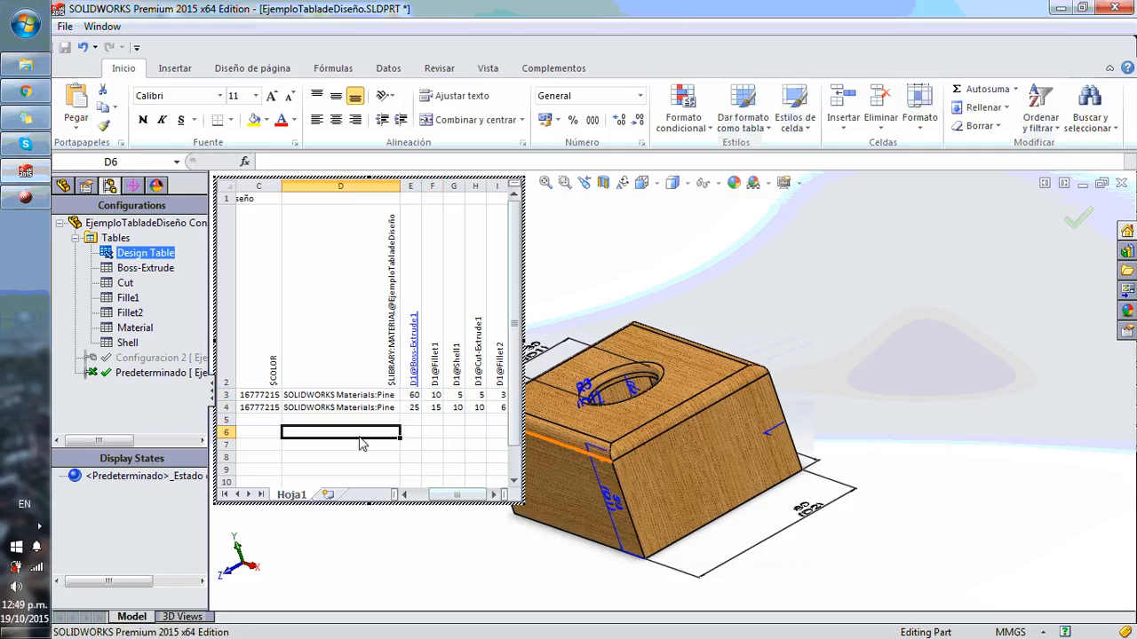
click(1090, 218)
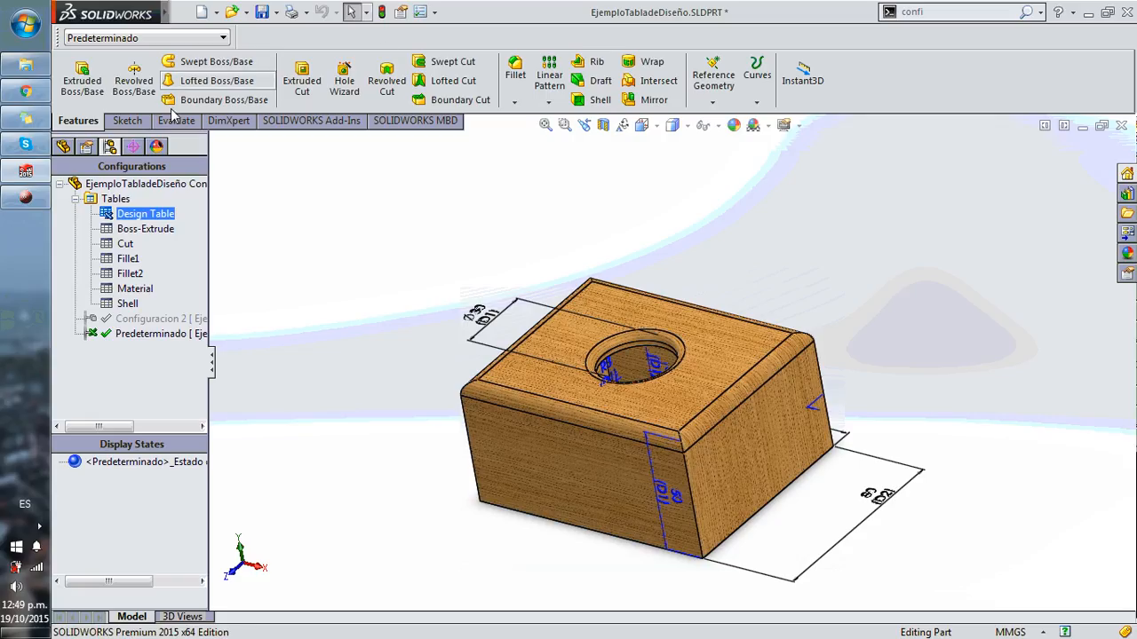
Return to the feature tree and select Fillet1 to check the radius and height dimensions on the box
click(64, 148)
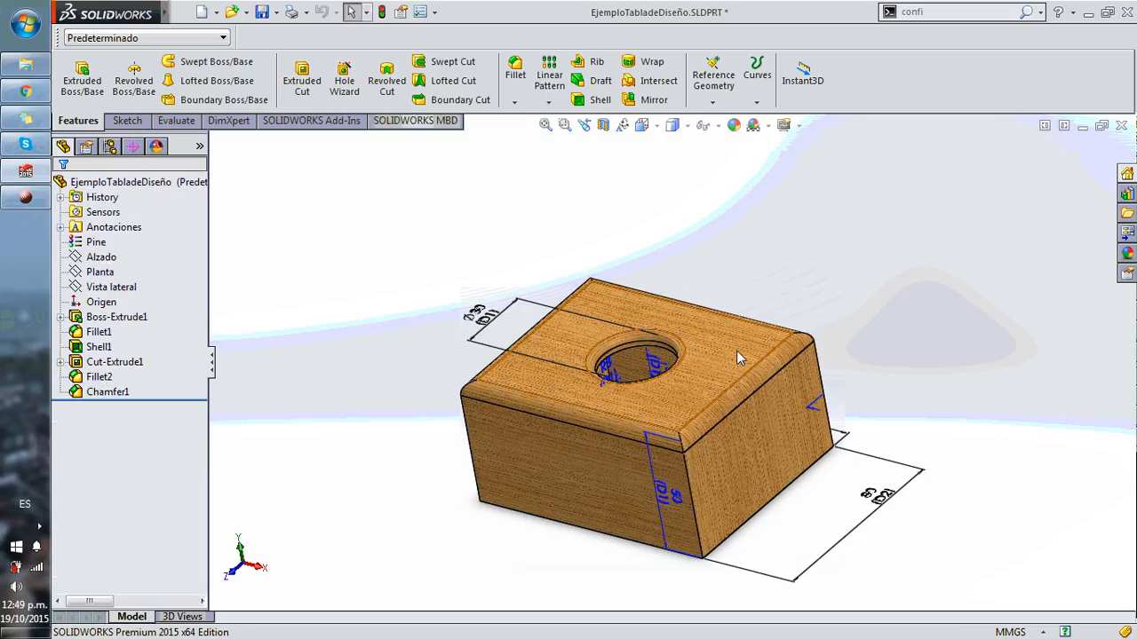
scroll(719, 389, down, 3)
click(736, 373)
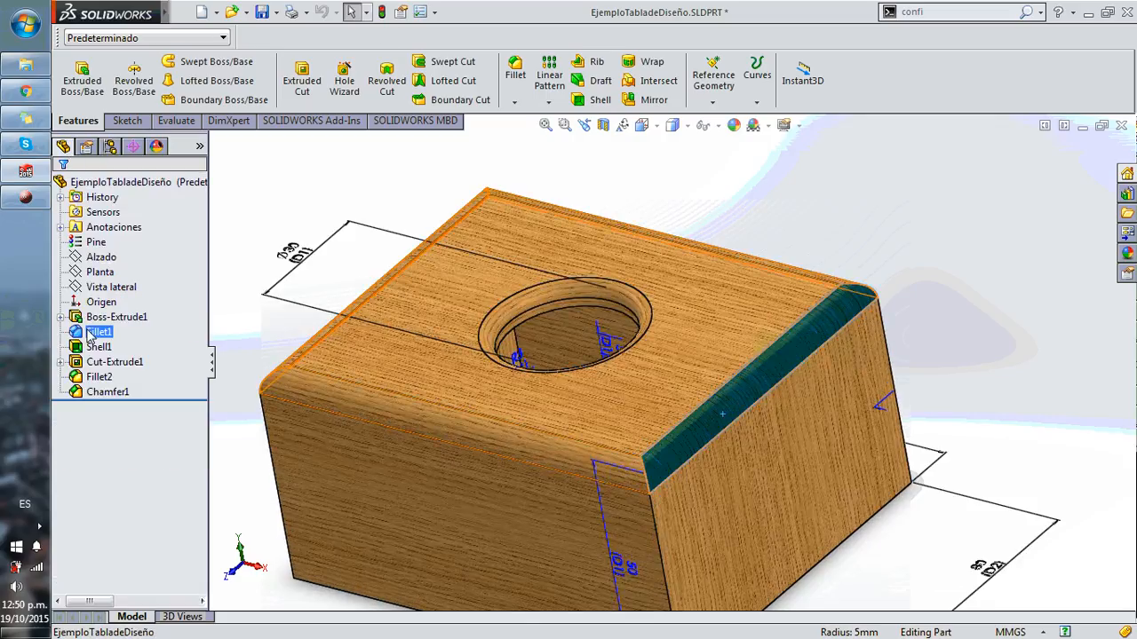
click(94, 332)
scroll(861, 335, up, 3)
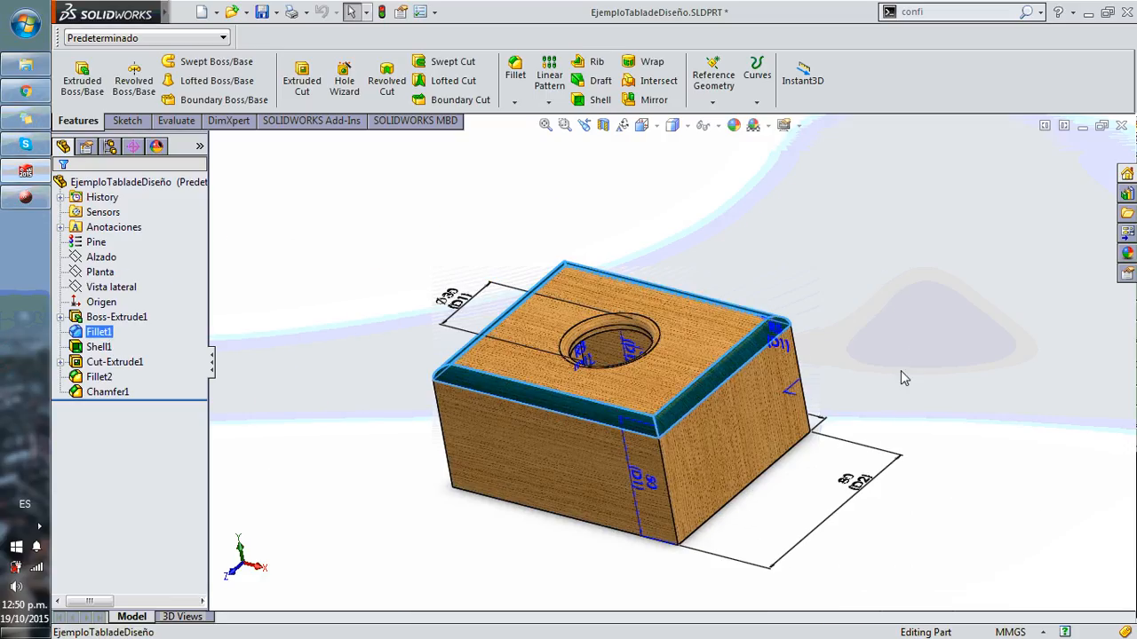
scroll(900, 371, down, 3)
middle_drag(700, 375, 706, 315)
scroll(706, 315, up, 3)
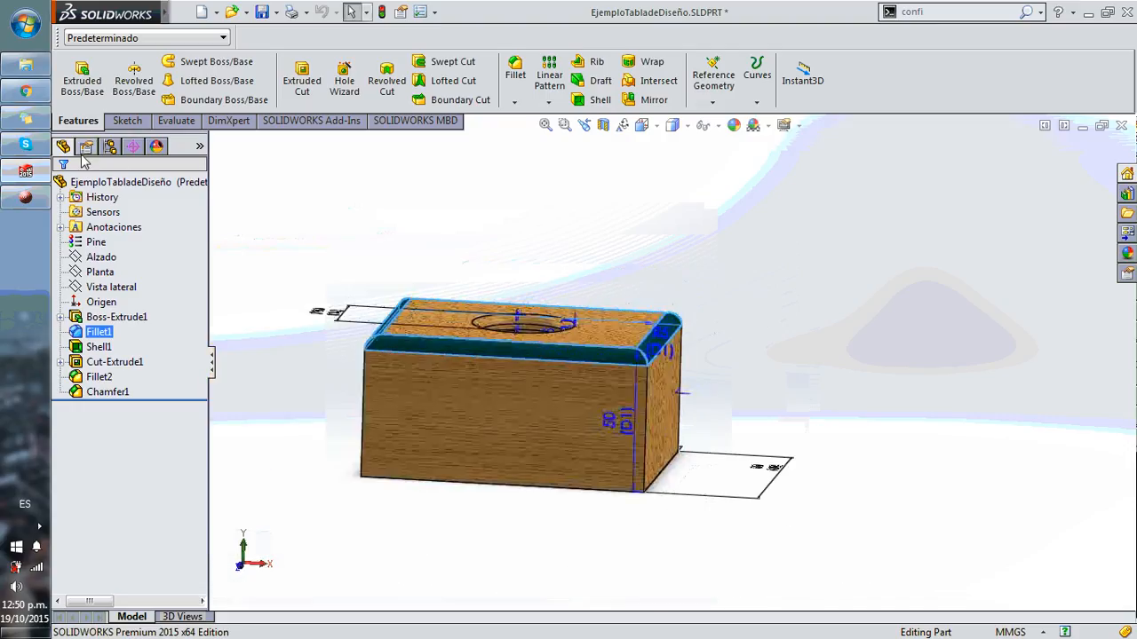
Reopen the embedded design table for editing from the configurations and dismiss the Office activation notice
click(110, 147)
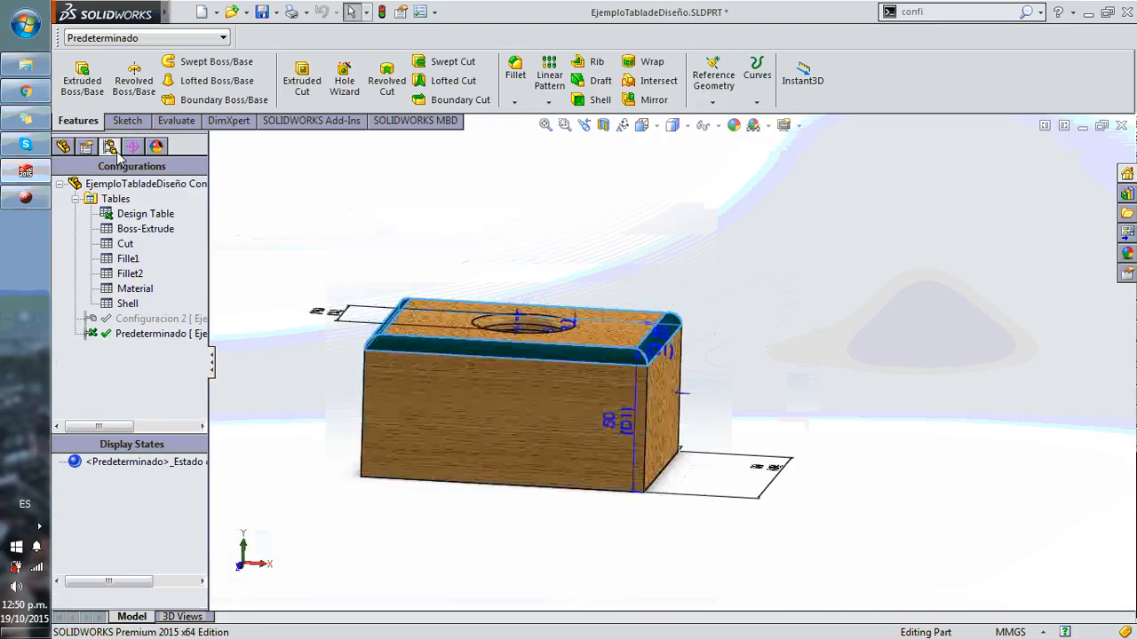
right_click(131, 217)
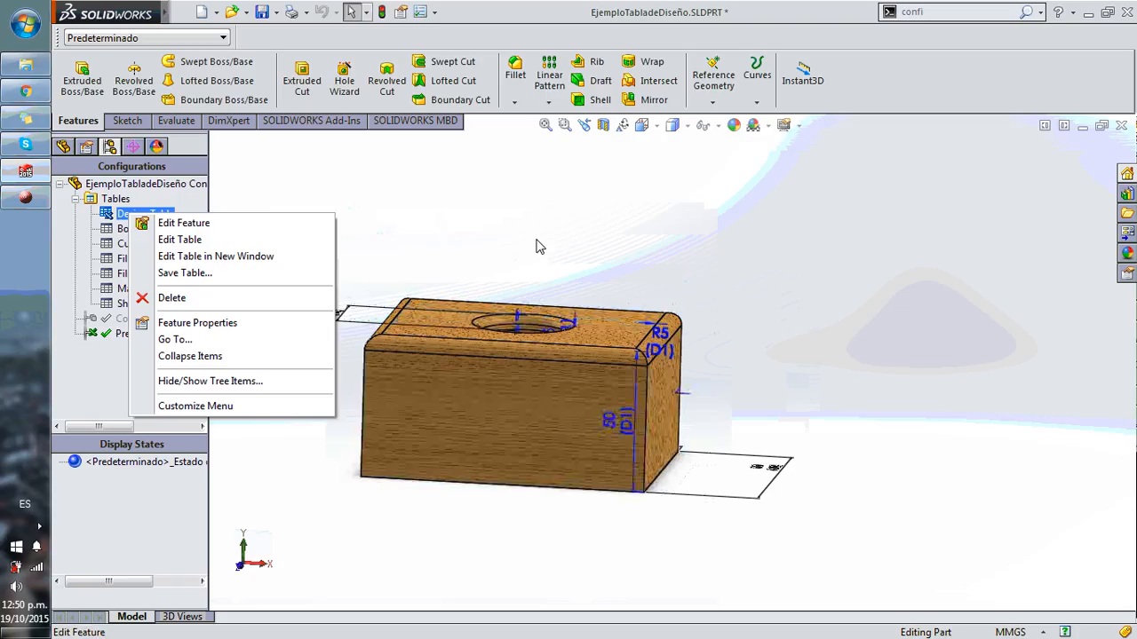
click(489, 242)
right_click(153, 217)
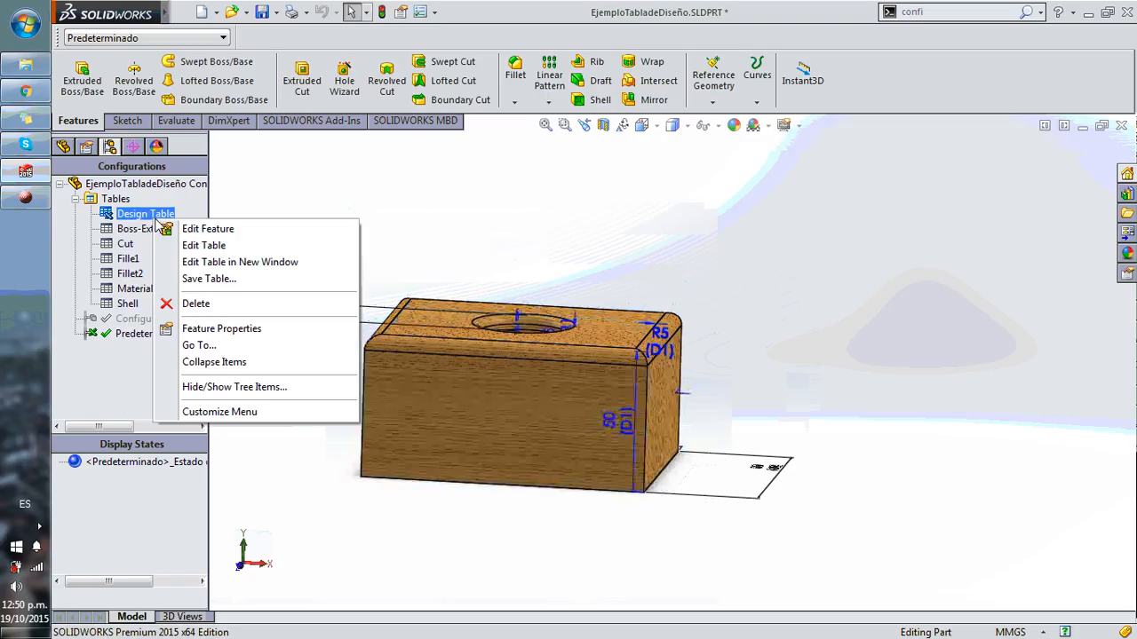
click(238, 246)
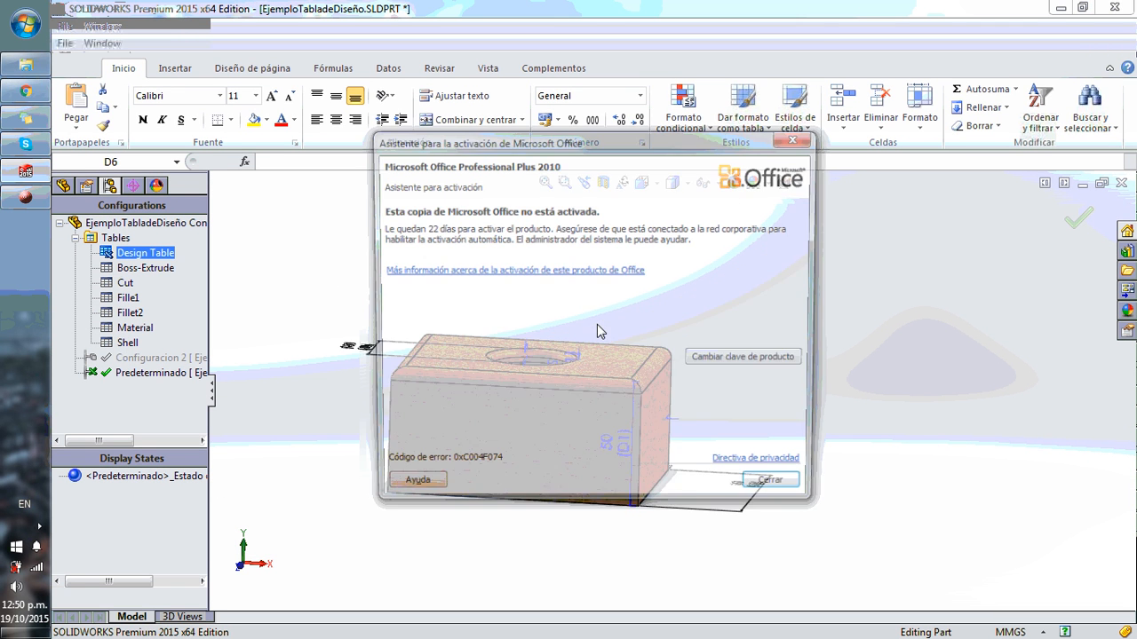
click(790, 491)
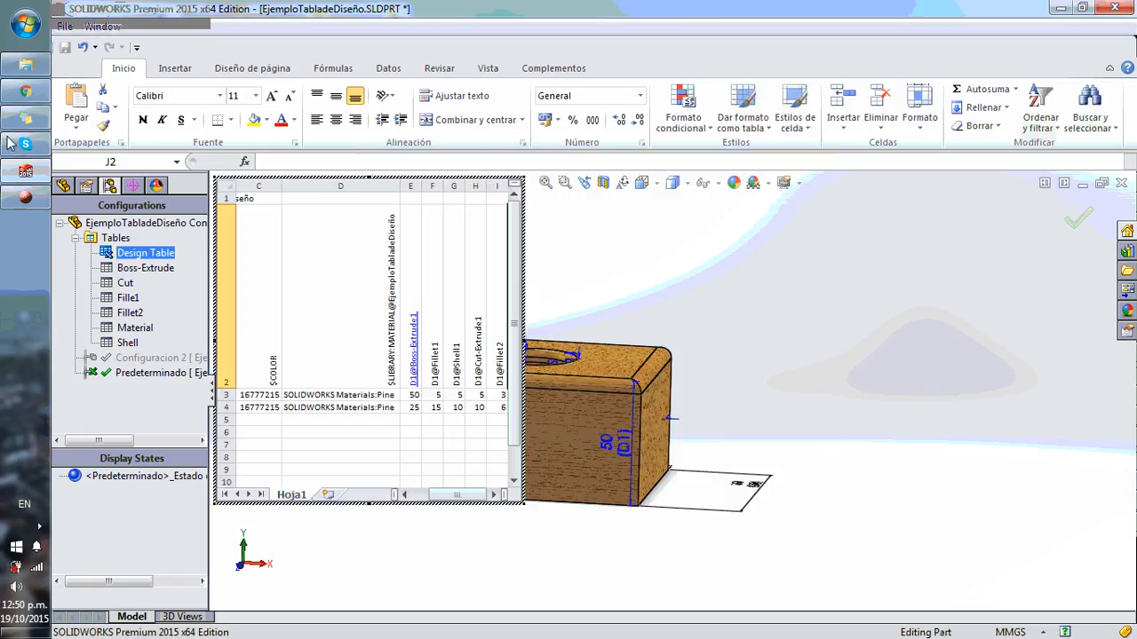
Open the external workbook TabladeDiseño.xlsx from the Tablas de diseño folder in Excel, and return to the embedded design table in SOLIDWORKS
click(26, 71)
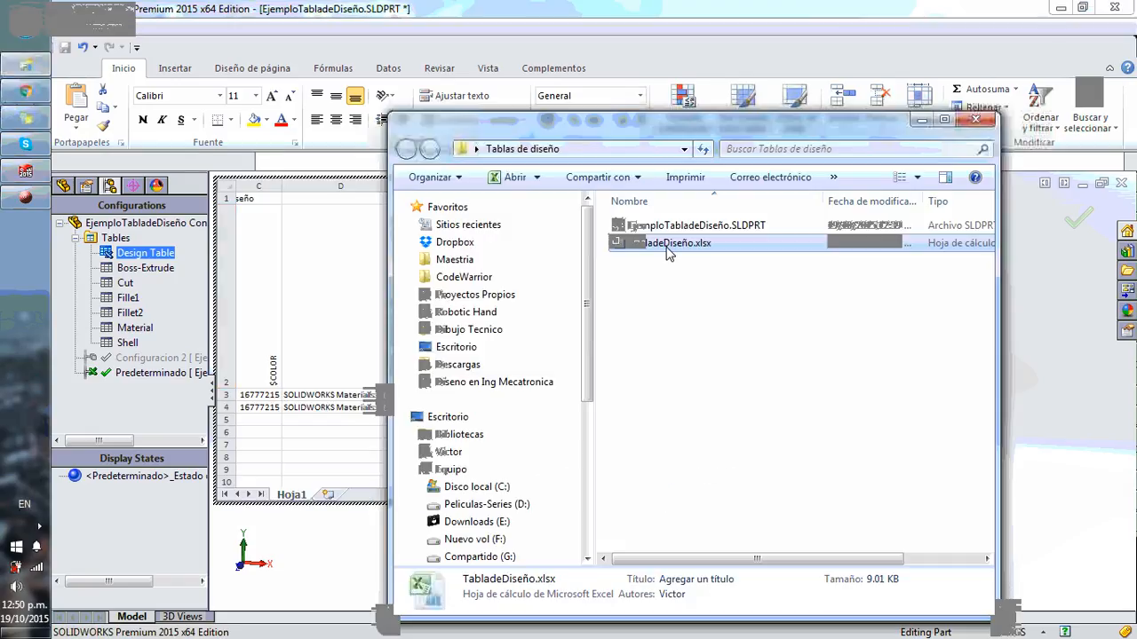
double_click(668, 243)
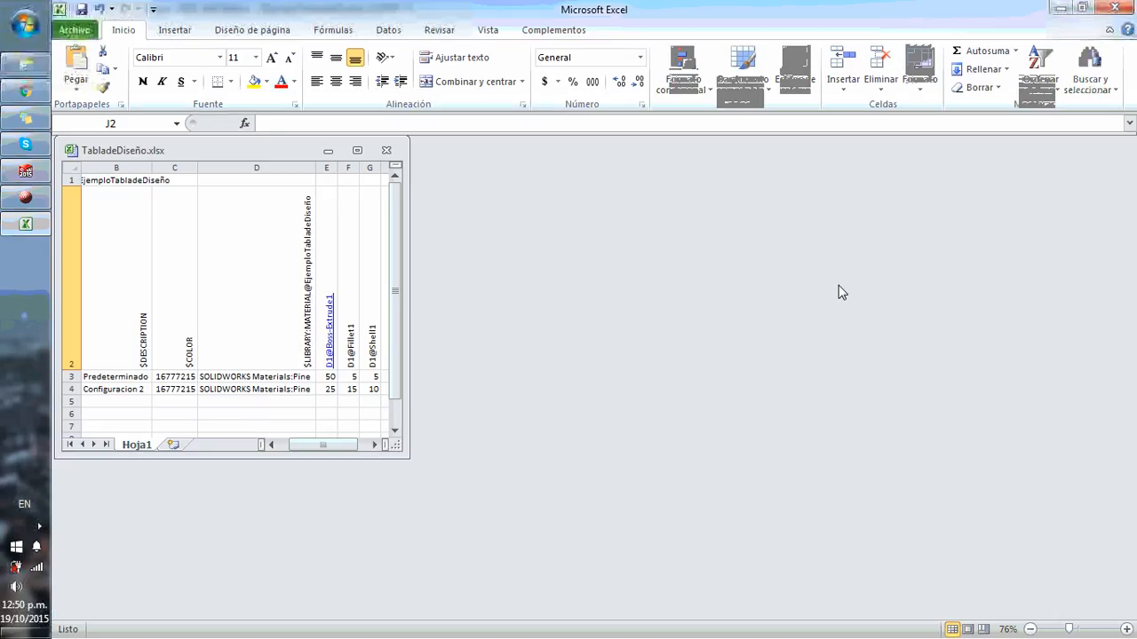
click(1060, 8)
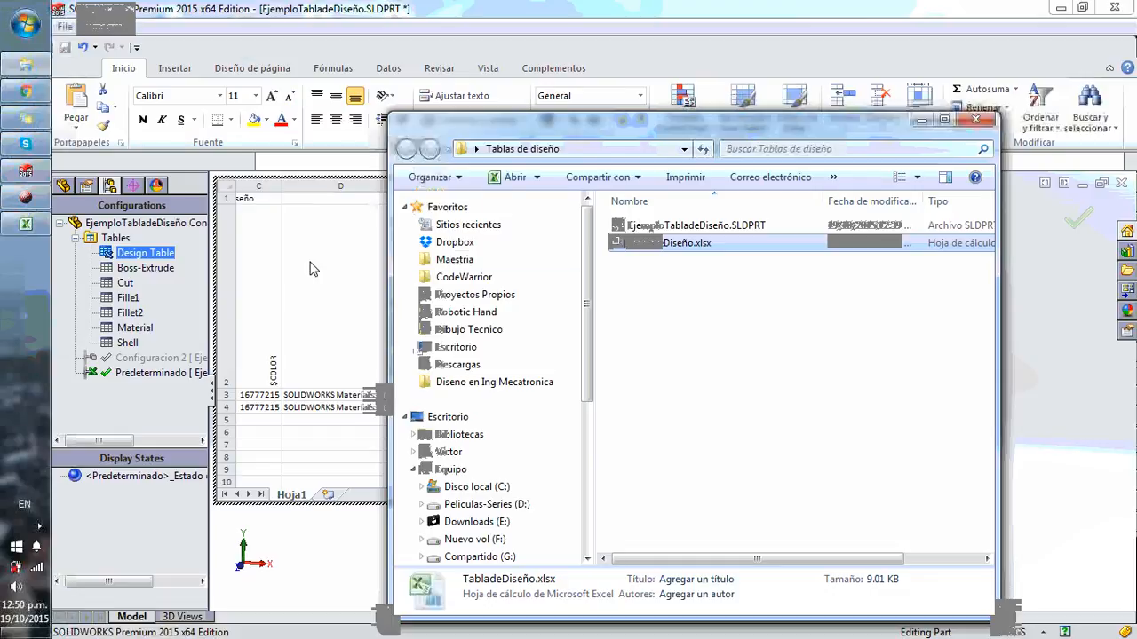
click(919, 121)
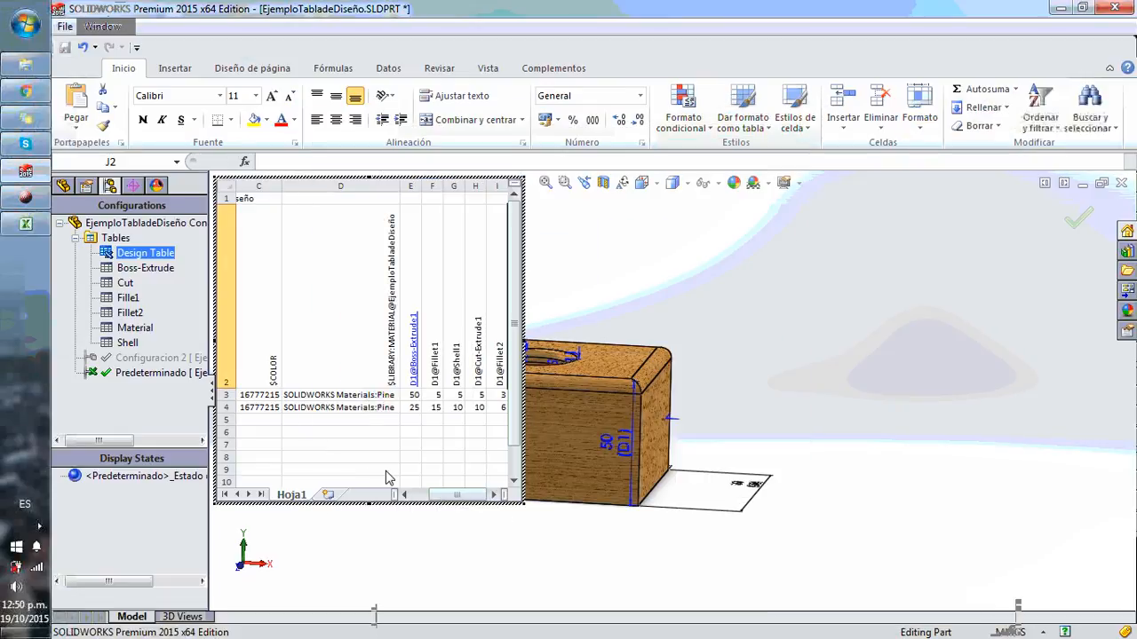
Check the D1@Fillet1 cell of the Predeterminado configuration in the embedded design table, and close the table
click(438, 396)
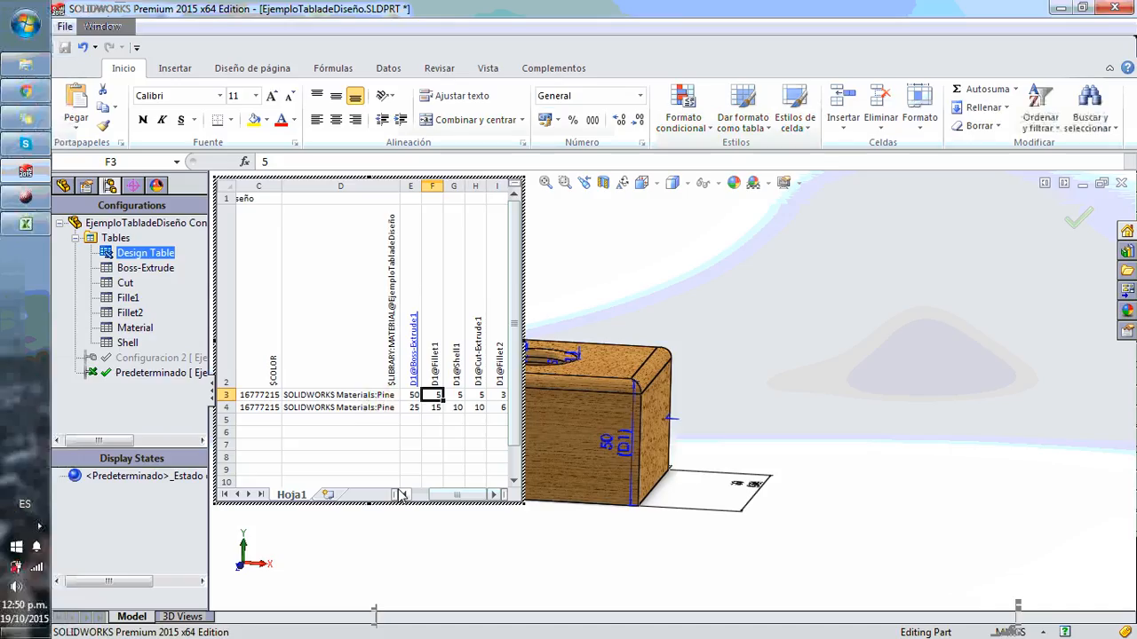
click(437, 445)
click(434, 398)
click(831, 433)
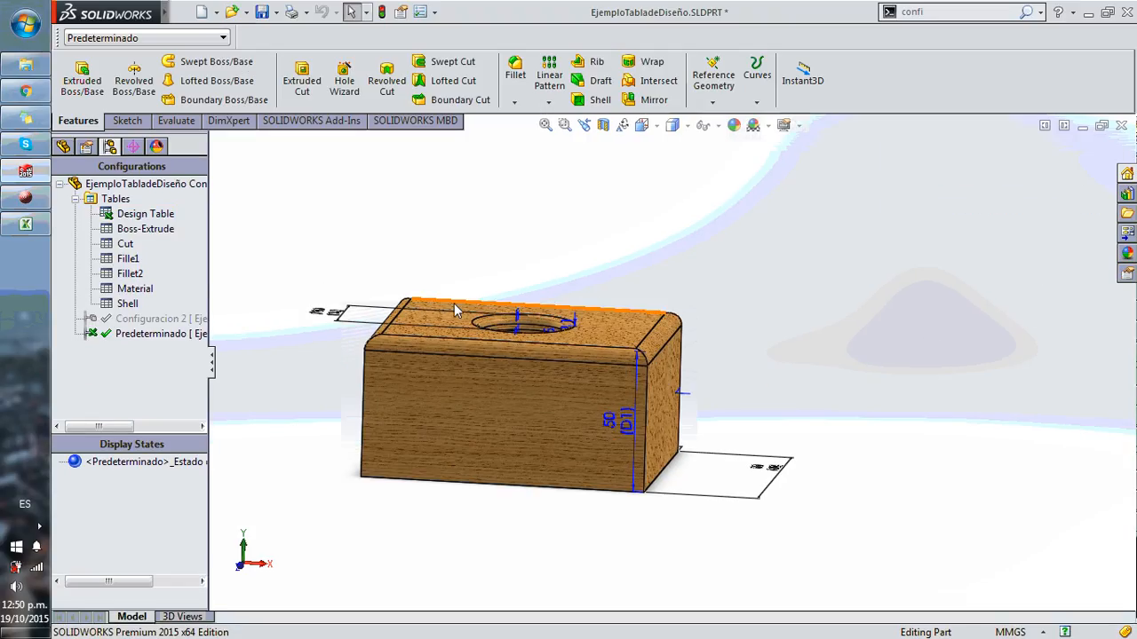
Return to the feature tree, save the EjemploTabladeDiseño part, and close it
scroll(548, 274, up, 3)
middle_drag(547, 267, 373, 297)
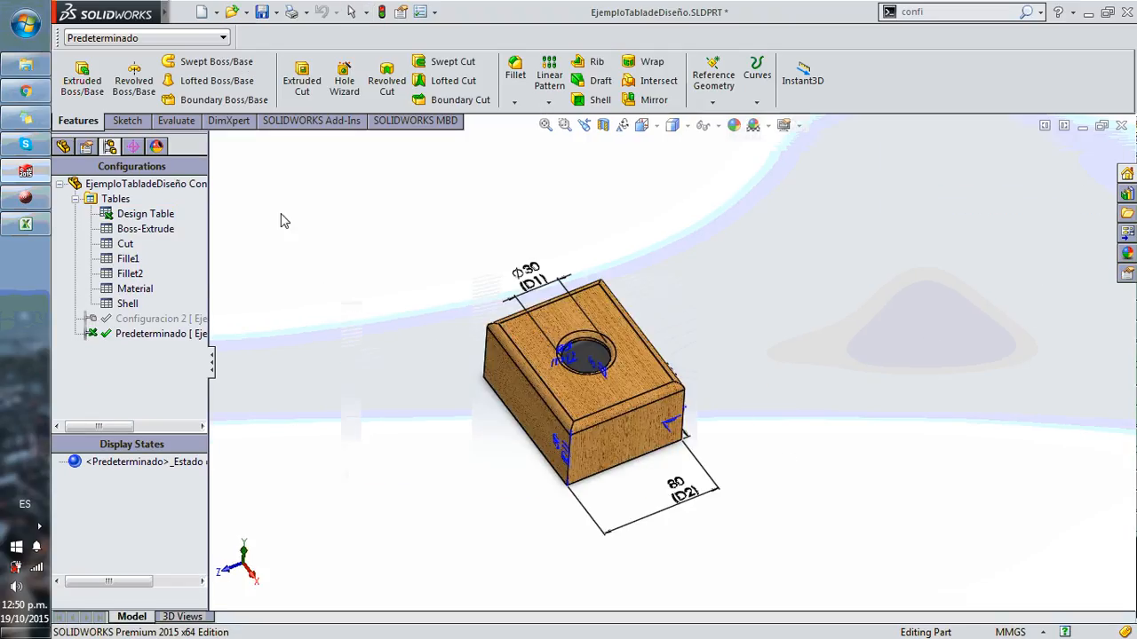
click(67, 148)
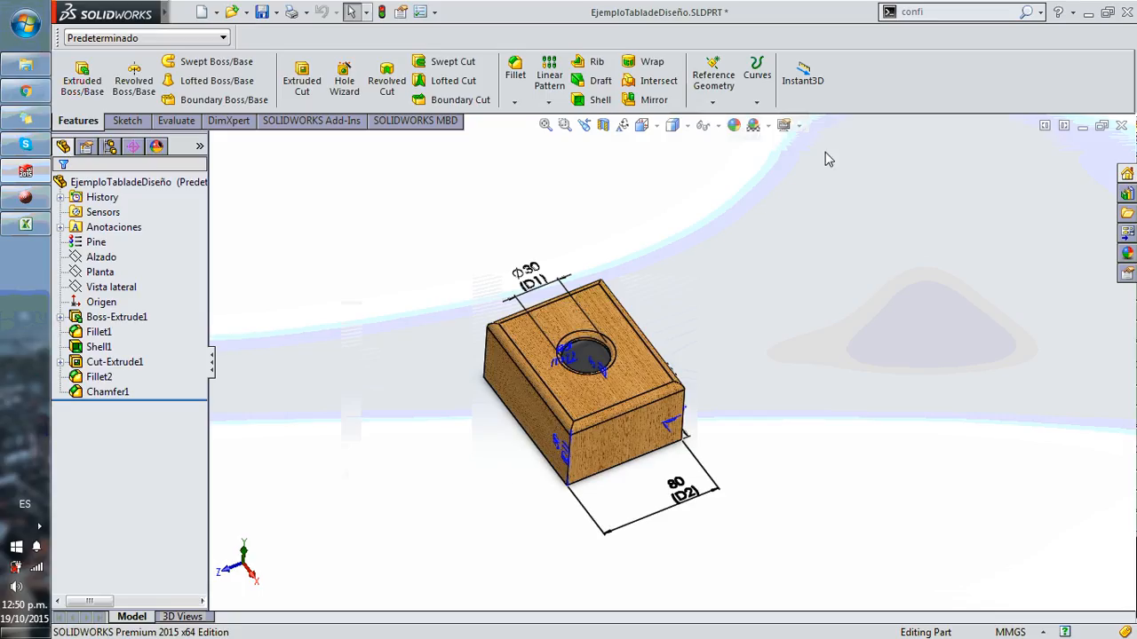
click(260, 12)
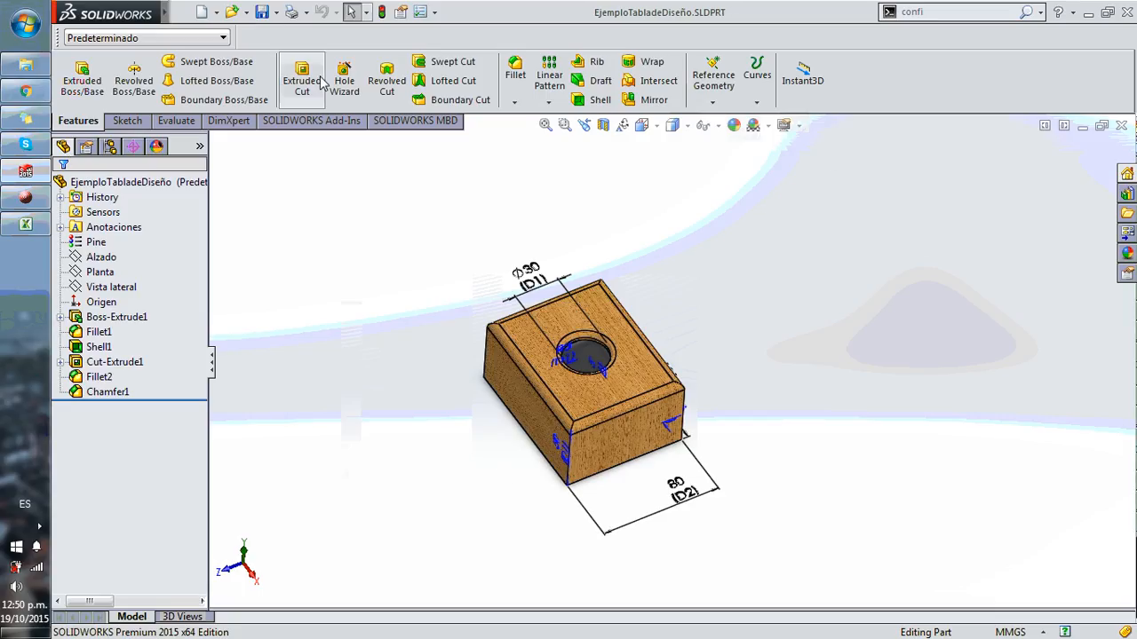
click(1121, 125)
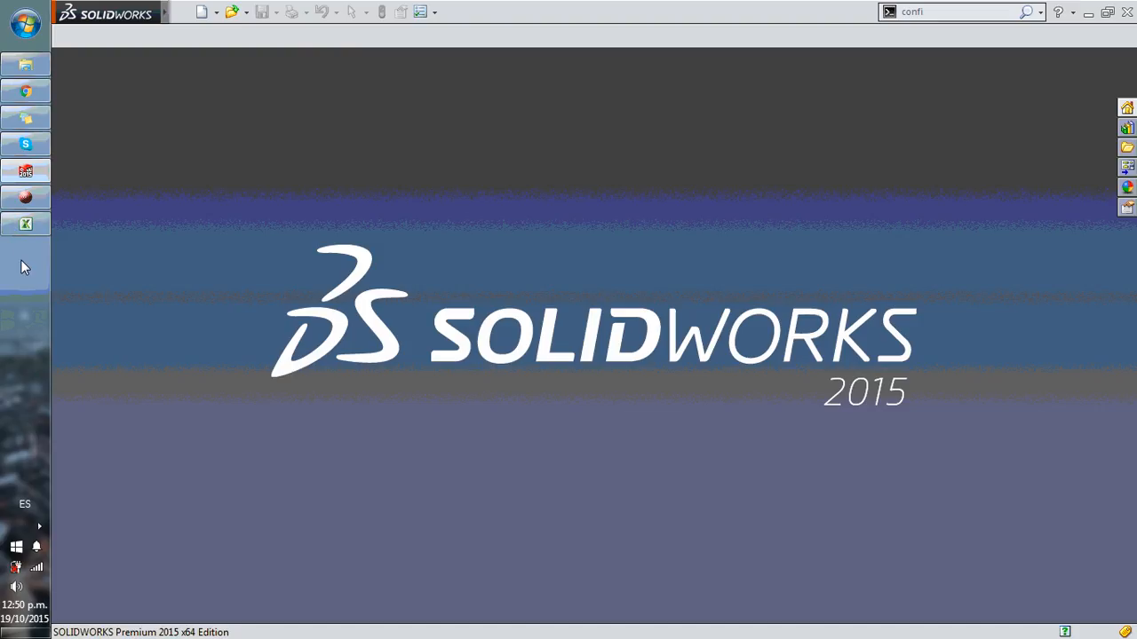
Switch to Excel, widen the TabladeDiseño.xlsx window, and set D1@Fillet1 to 10 for the Predeterminado configuration
click(26, 224)
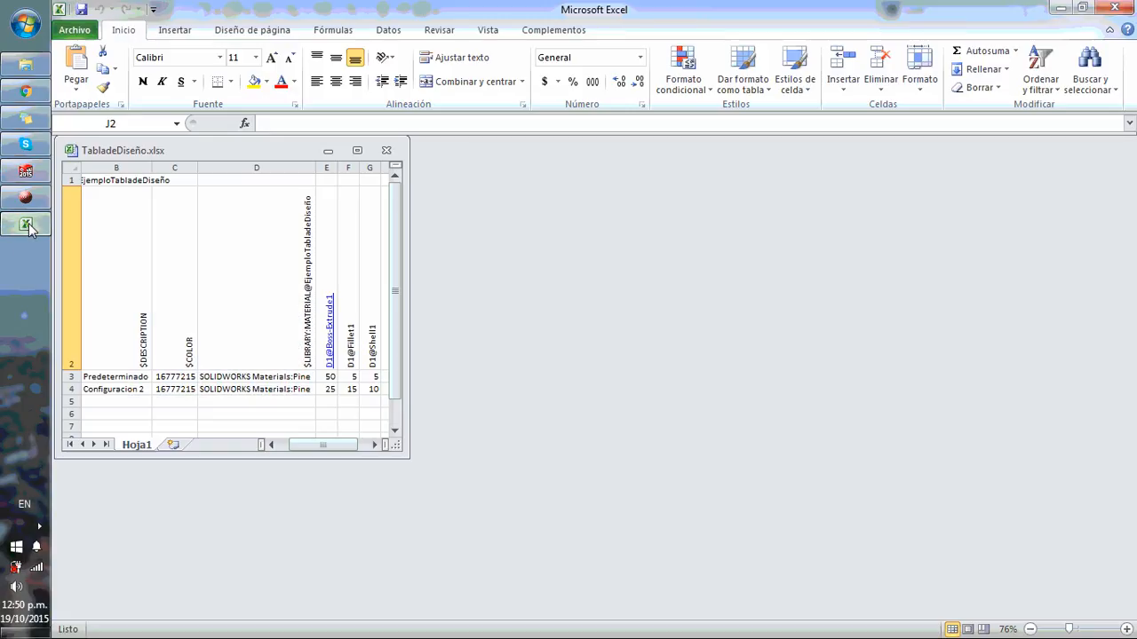
drag(409, 305, 571, 305)
click(348, 378)
text(20)
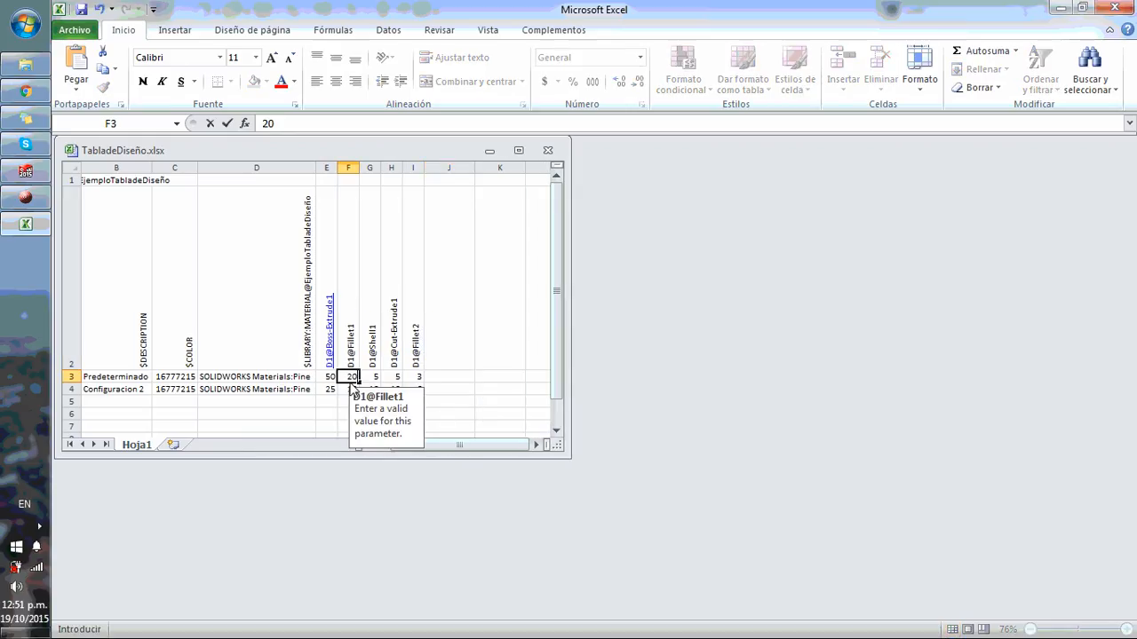
click(500, 403)
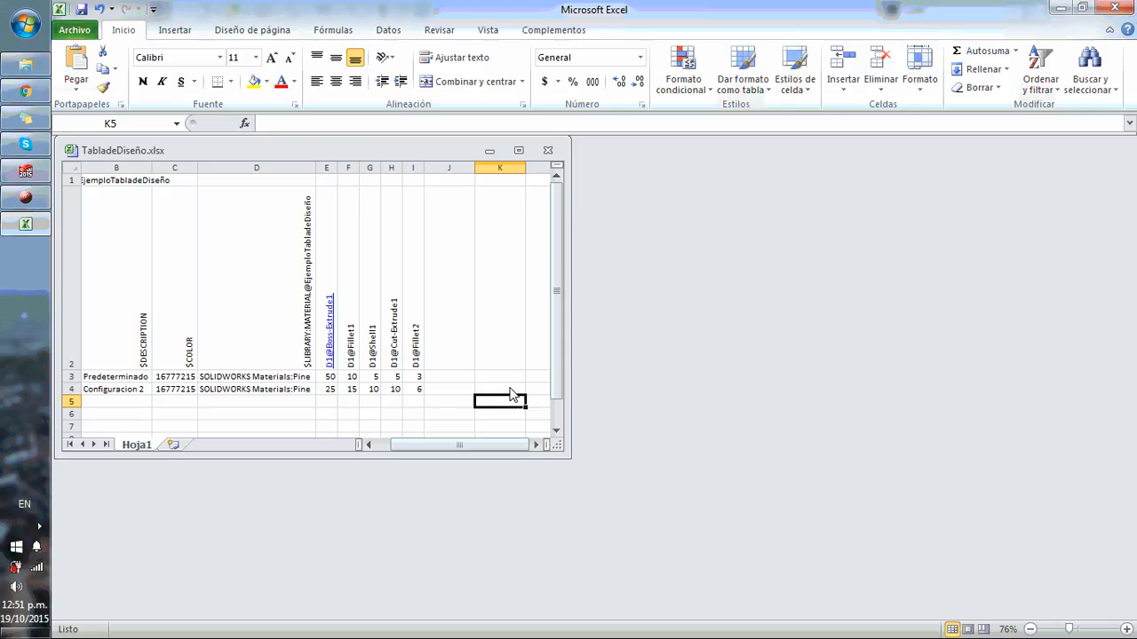
Set D1@Cut-Extrude1 to 2 and D1@Fillet2 to 1 for the Predeterminado configuration in the external workbook
click(394, 377)
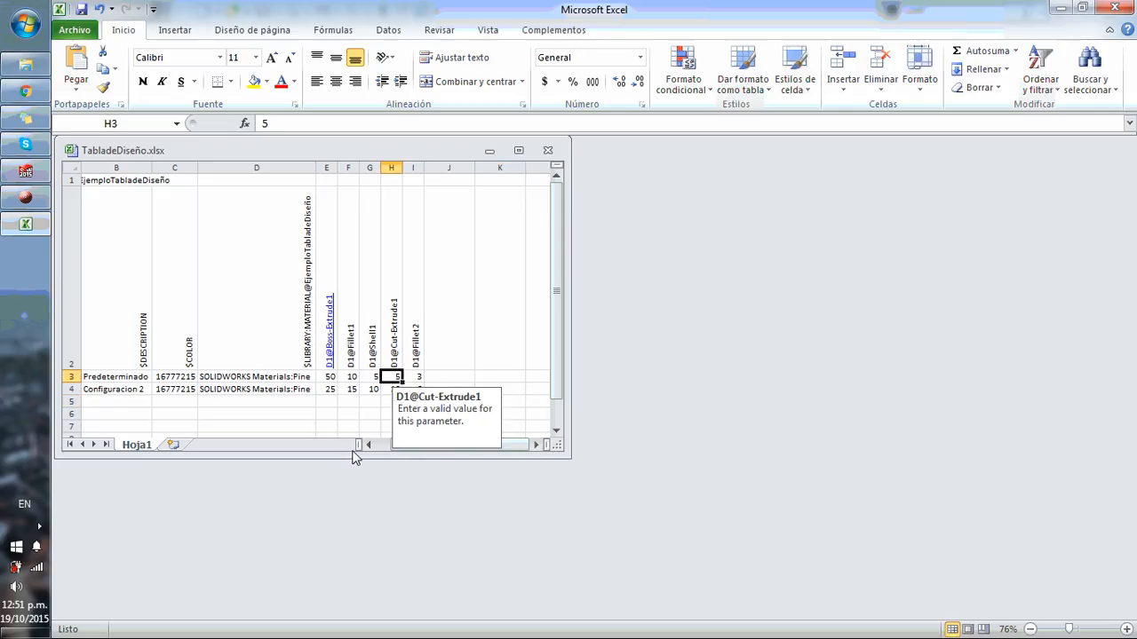
text(2)
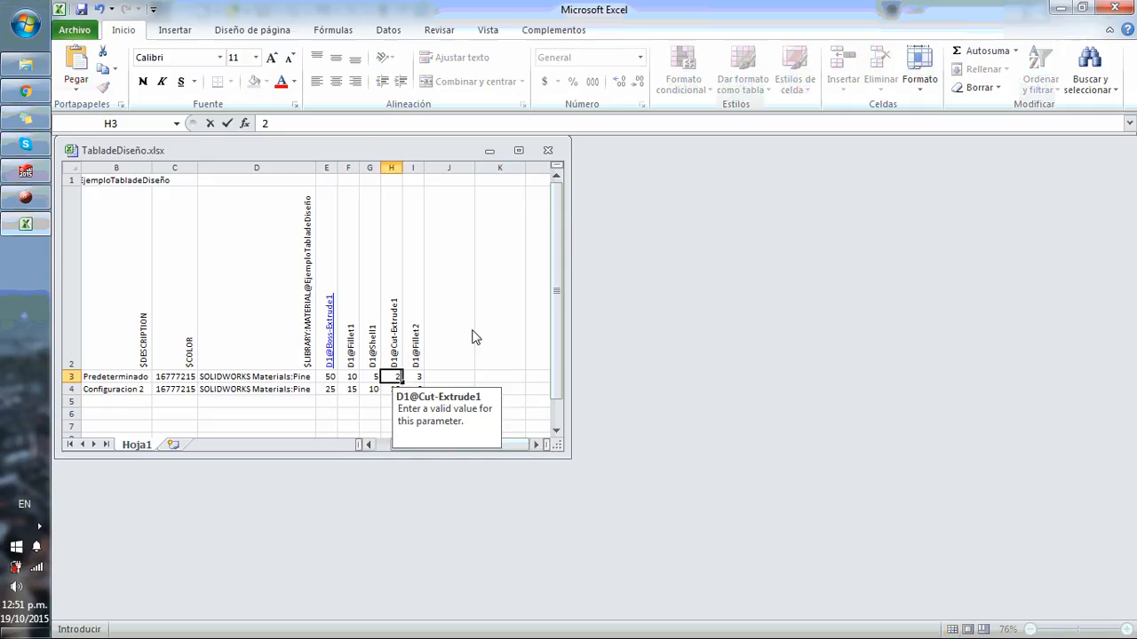
click(495, 311)
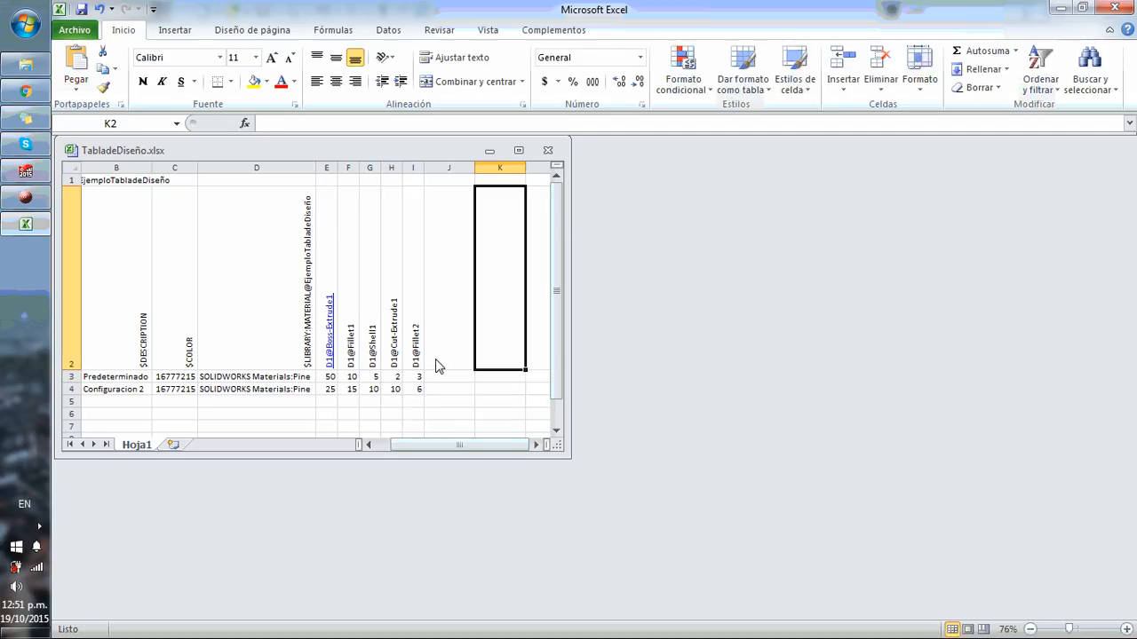
click(428, 380)
click(416, 378)
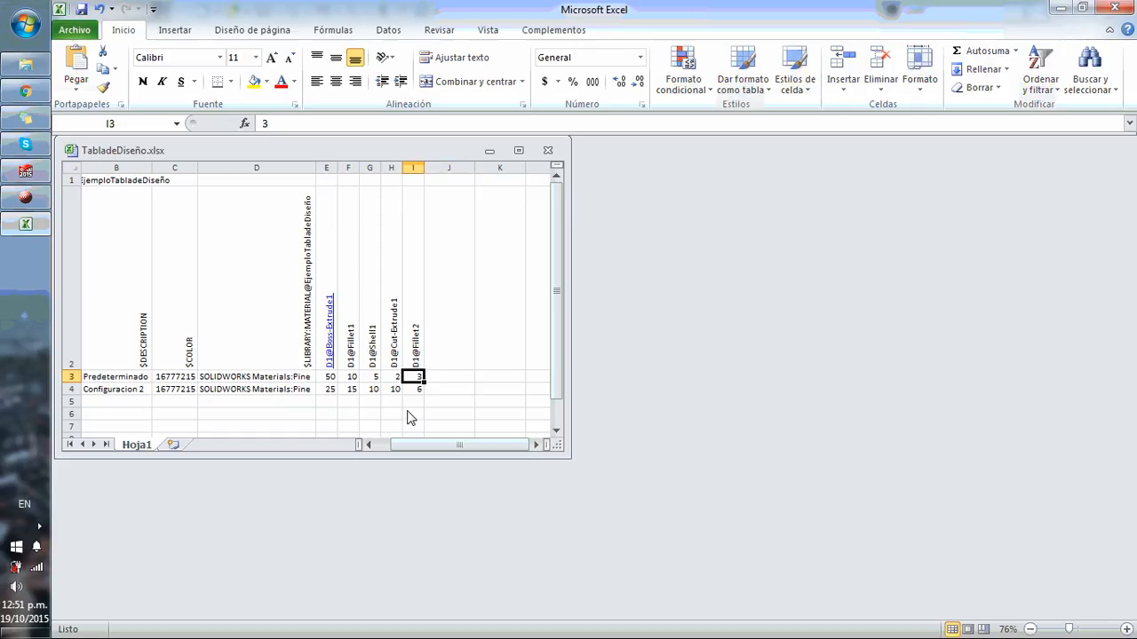
text(1)
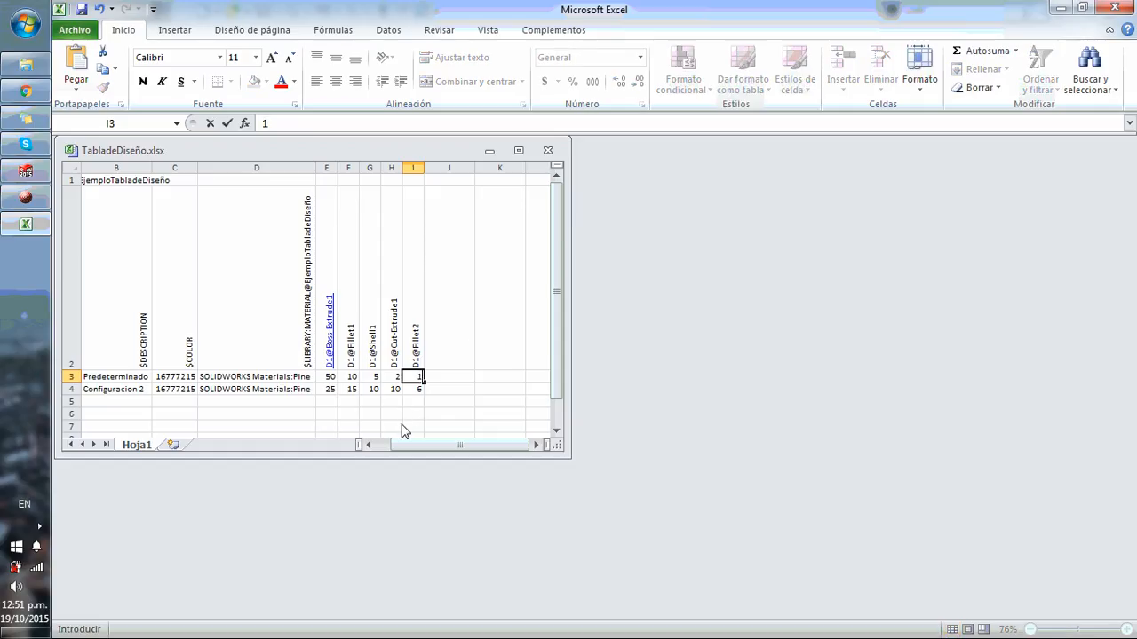
click(491, 333)
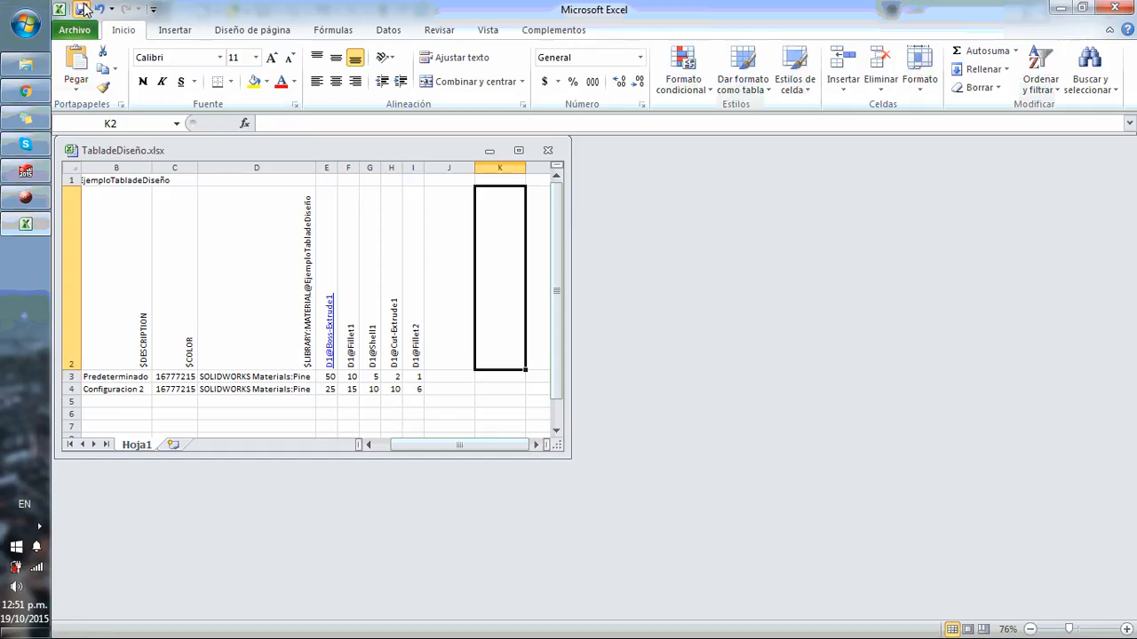
Switch to SOLIDWORKS and reopen EjemploTabladeDiseño.SLDPRT from the recent documents
click(41, 174)
click(182, 12)
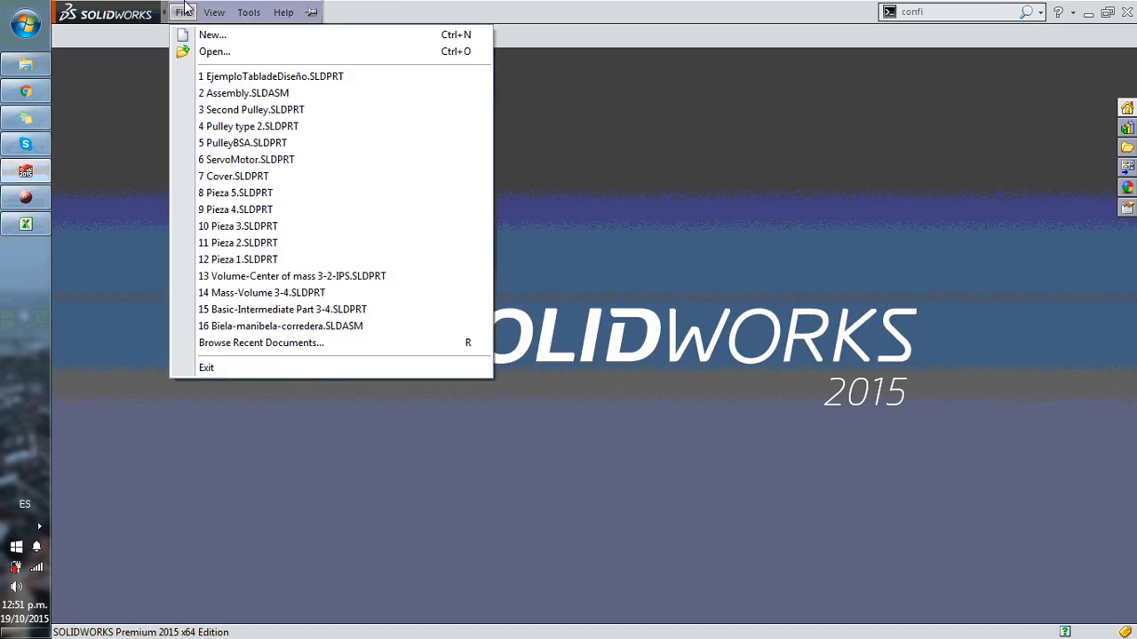
mouse_move(210, 81)
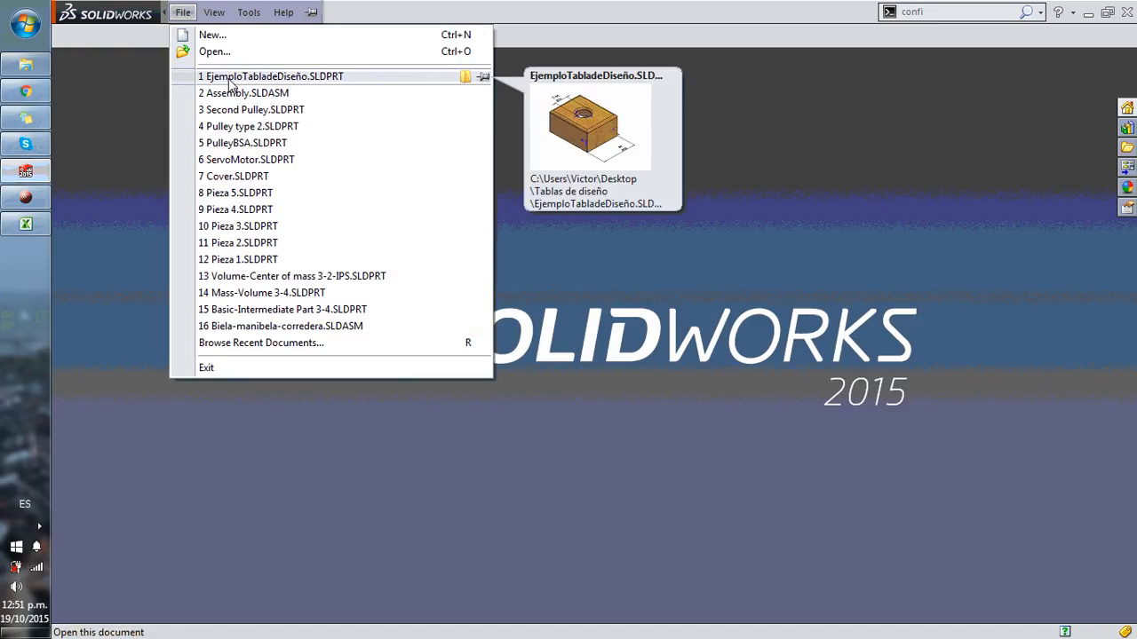
click(147, 142)
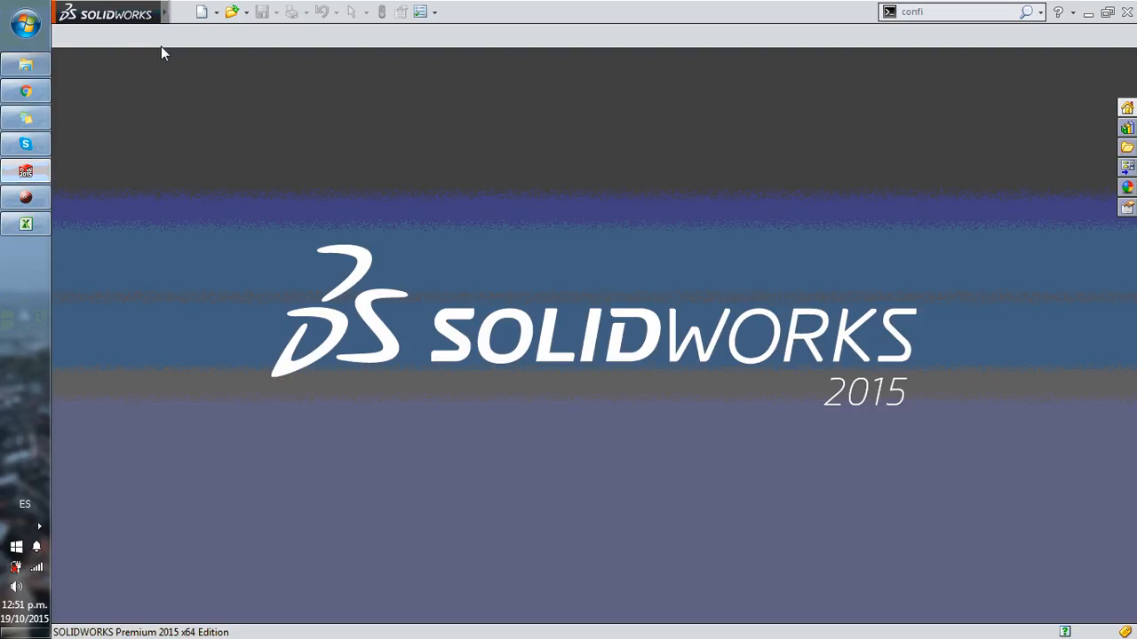
click(182, 11)
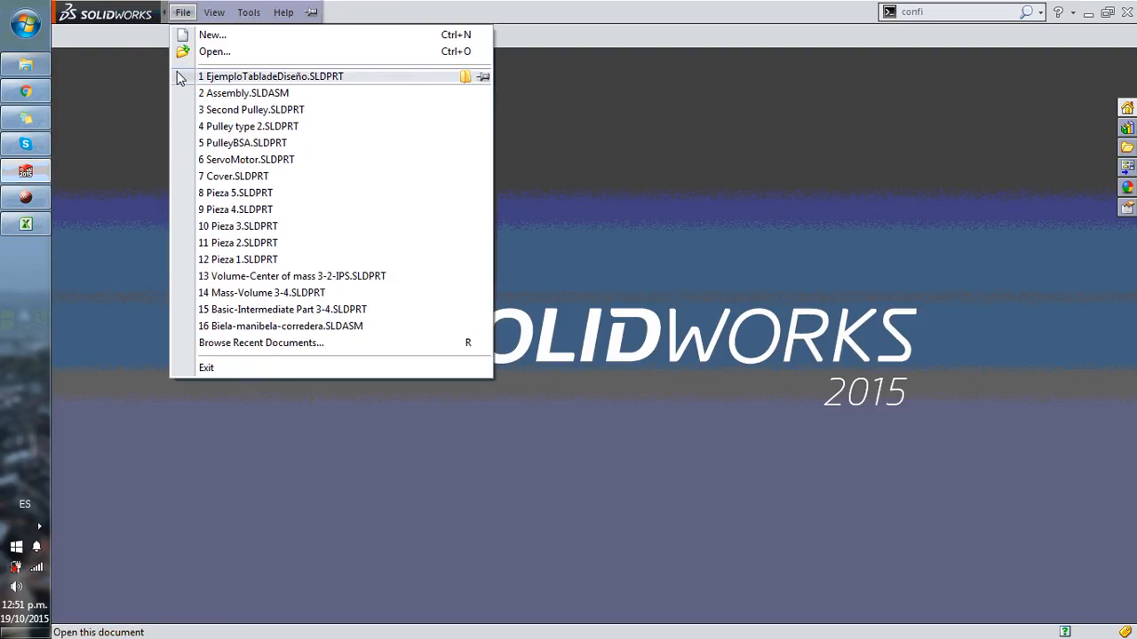
mouse_move(214, 82)
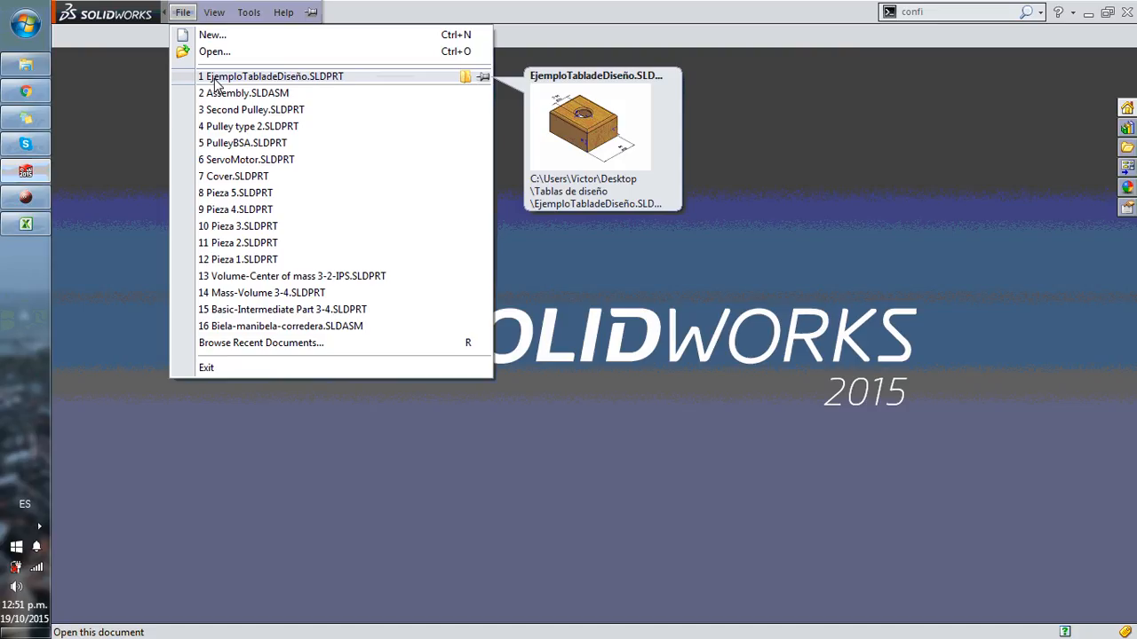
click(214, 81)
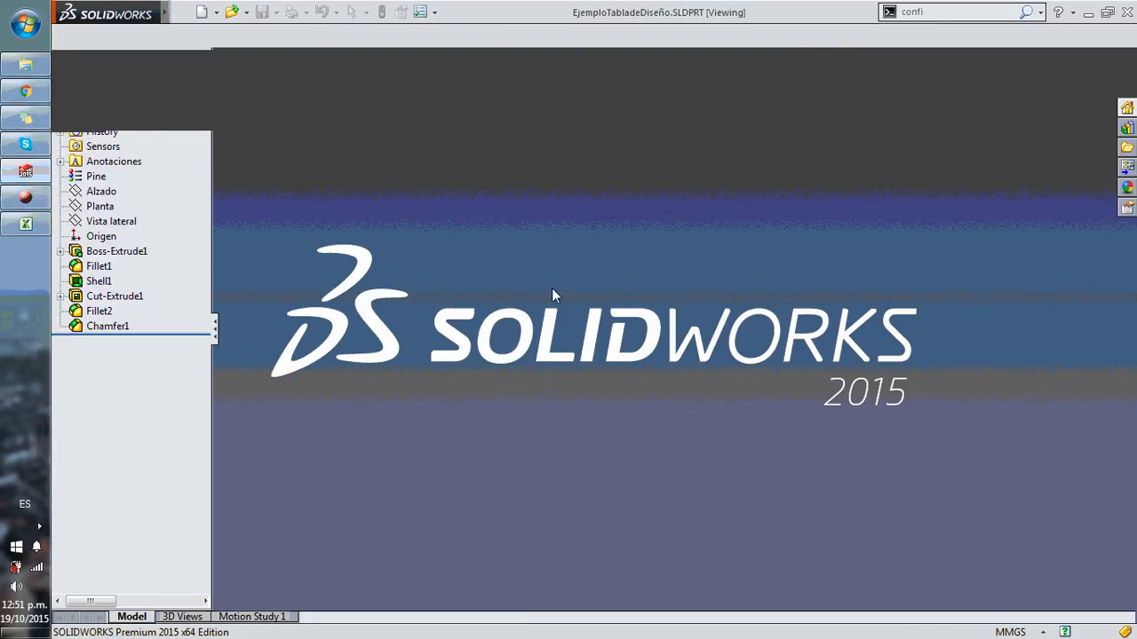
Activate Configuracion 2, return to Predeterminado, and examine the fillets and hole for effects of the external table edits
scroll(624, 424, down, 3)
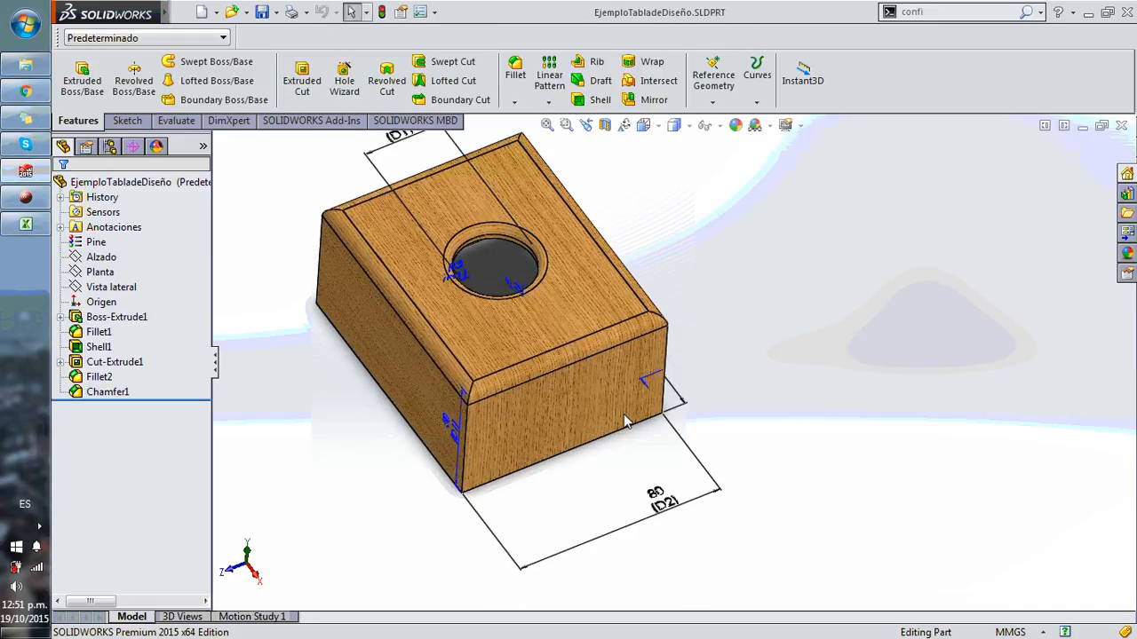
middle_drag(624, 424, 630, 241)
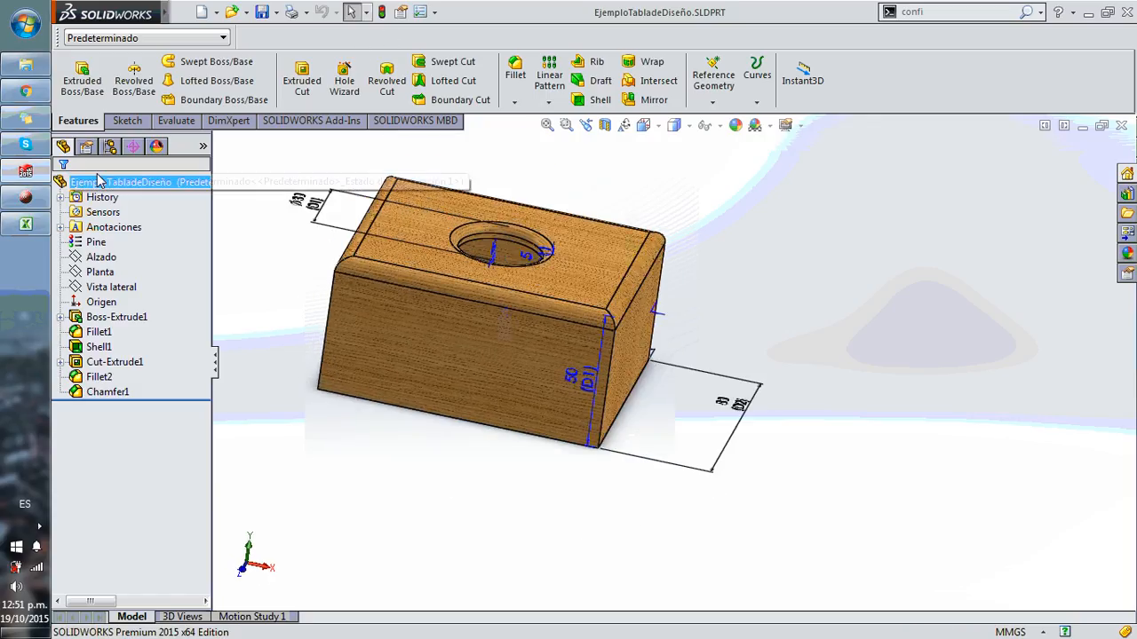
click(109, 145)
click(133, 37)
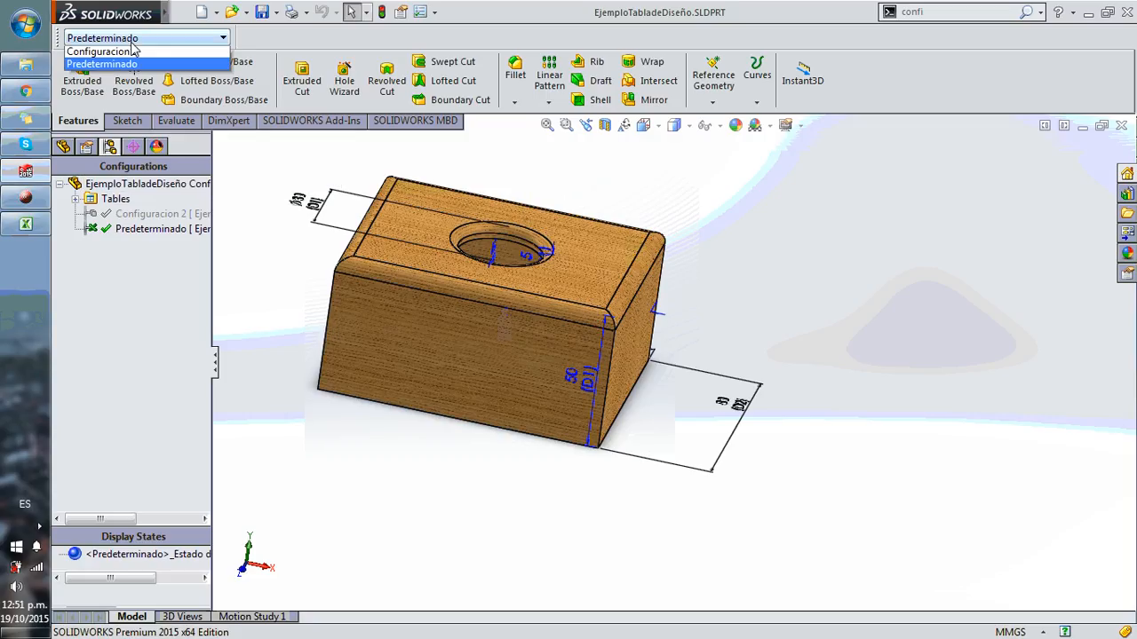
click(131, 52)
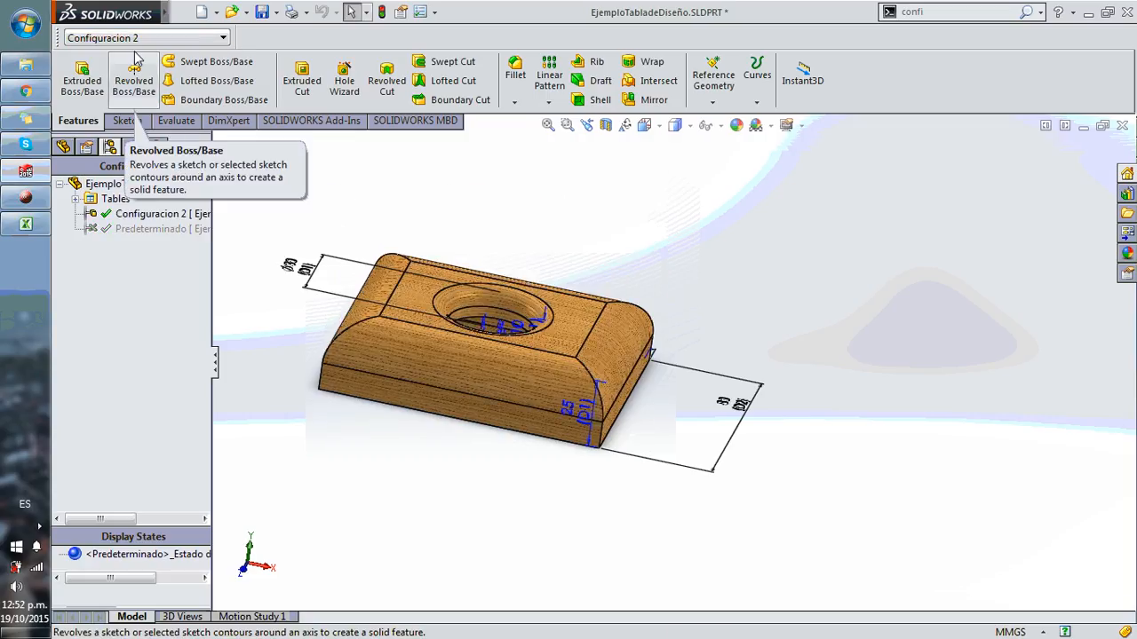
click(133, 37)
click(131, 55)
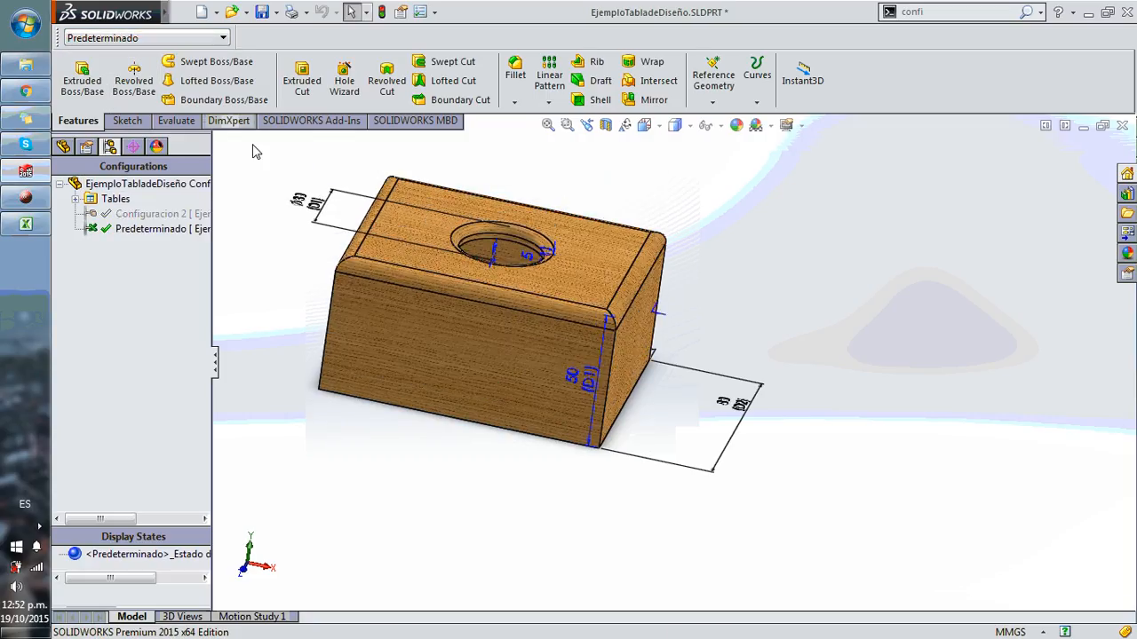
middle_drag(437, 268, 508, 341)
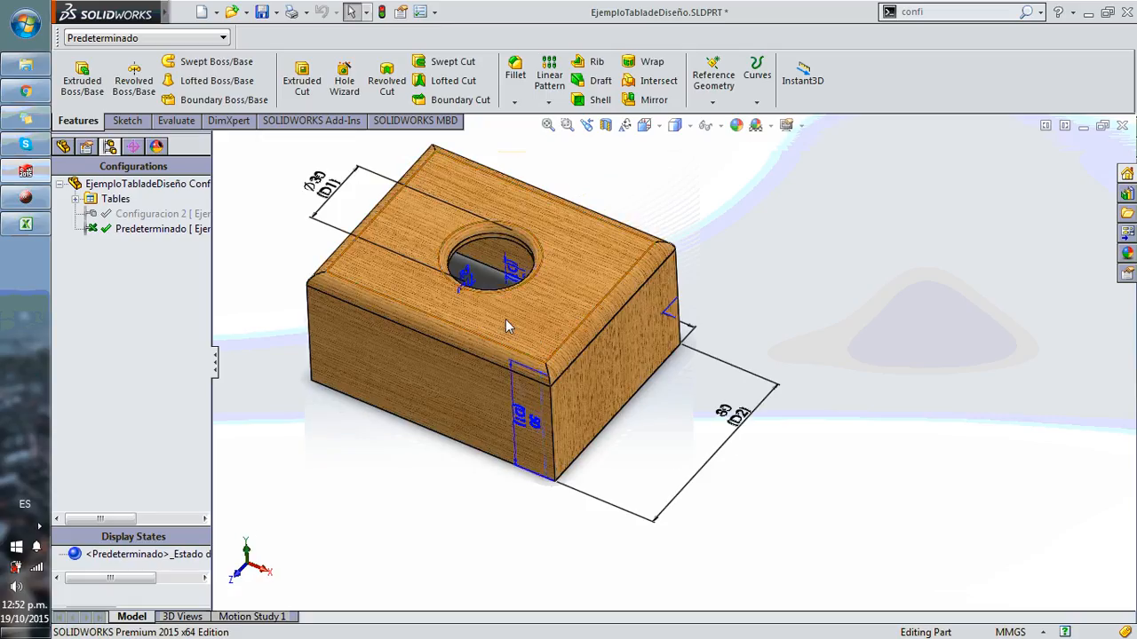
scroll(507, 327, down, 5)
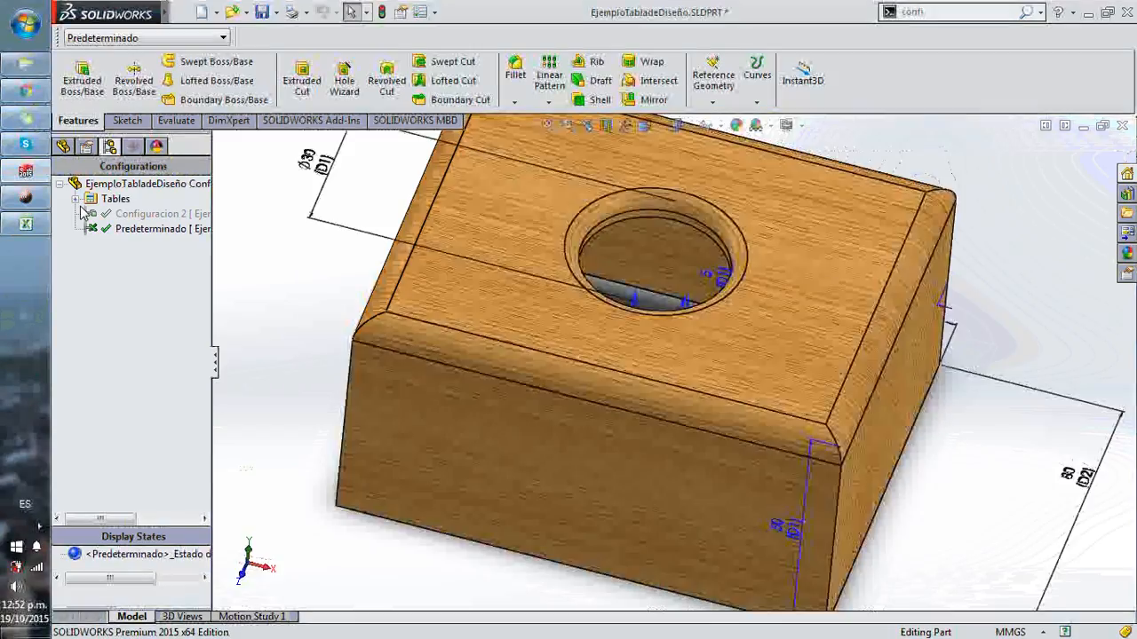
Expand the configuration tables and open the embedded design table for editing to check its Predeterminado values
click(77, 200)
right_click(114, 201)
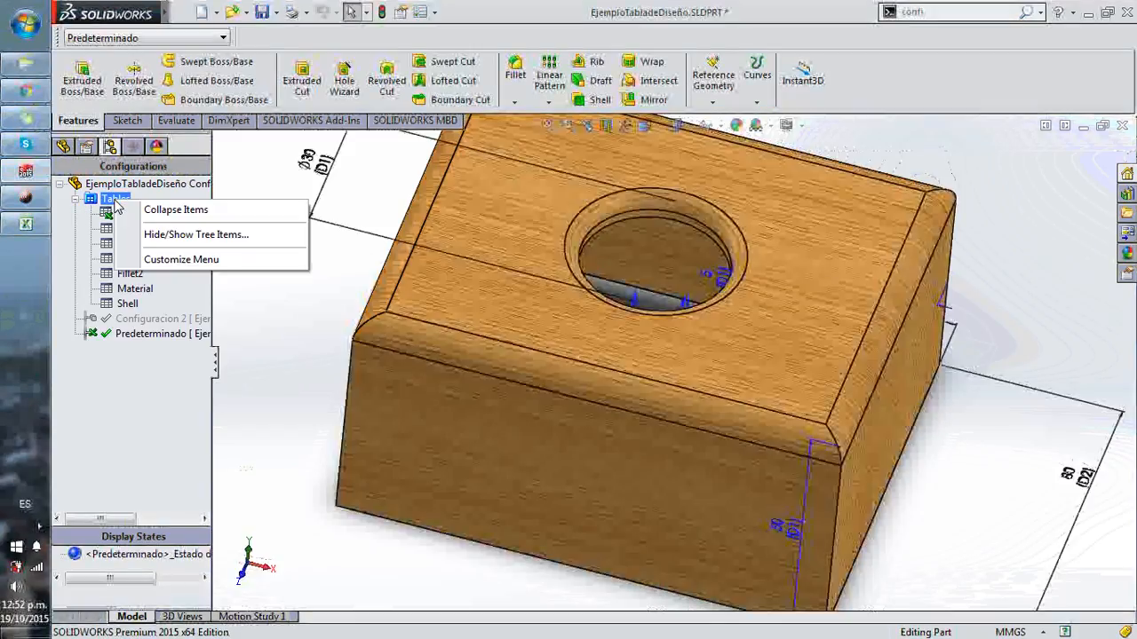
click(129, 216)
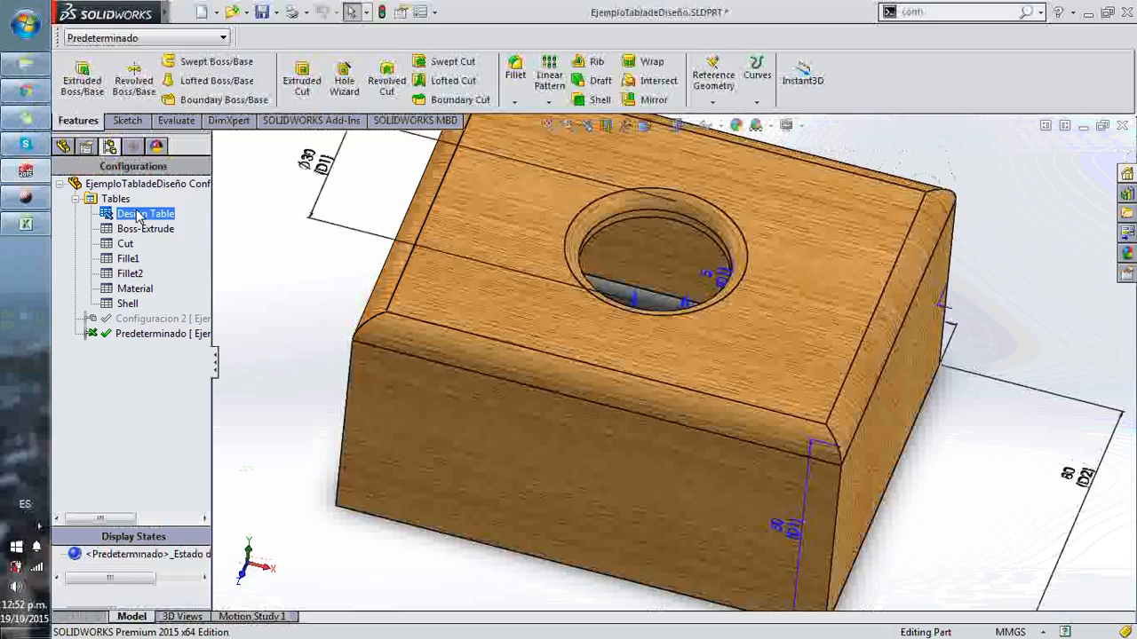
right_click(137, 218)
click(191, 238)
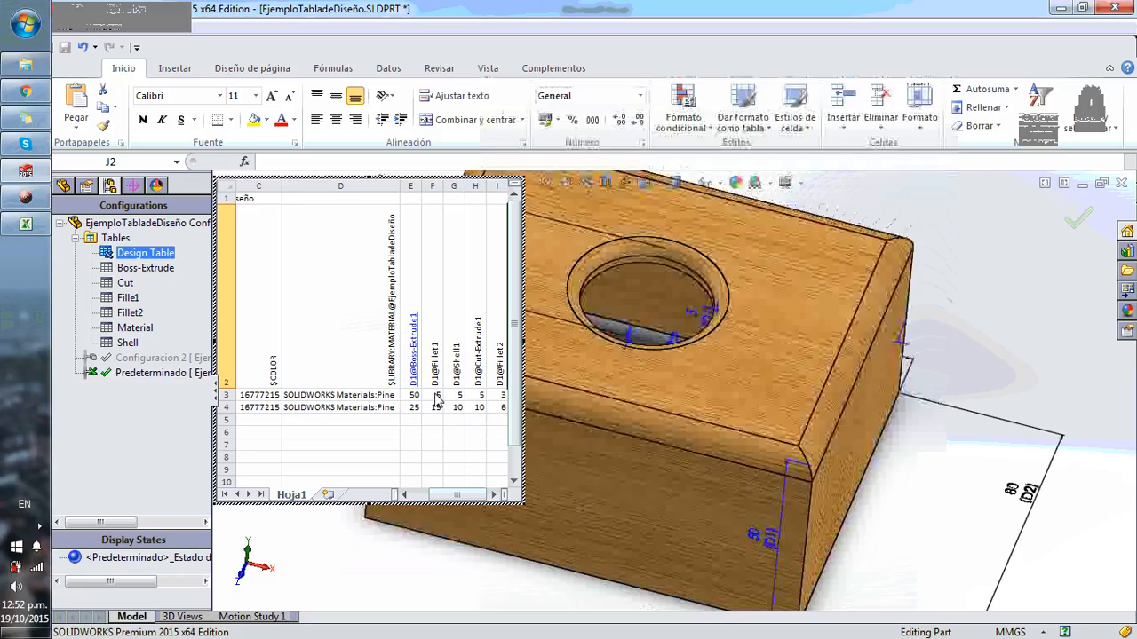
Exit the embedded design table without changing its values and examine the whole box
mouse_move(456, 494)
mouse_down()
mouse_move(422, 498)
mouse_move(453, 496)
mouse_up()
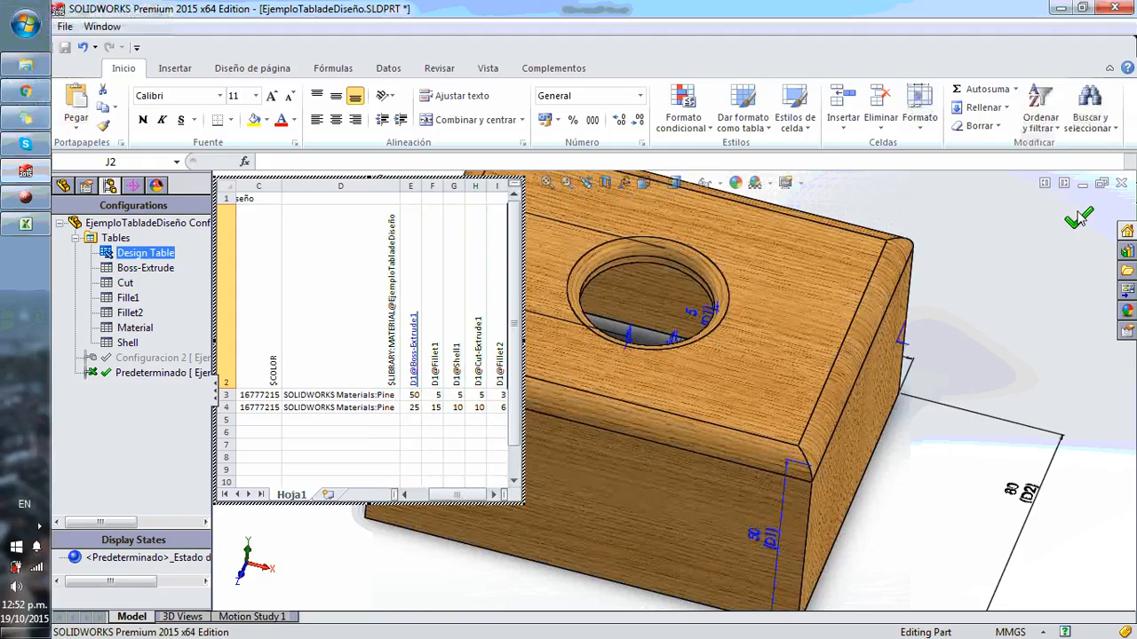
click(1078, 219)
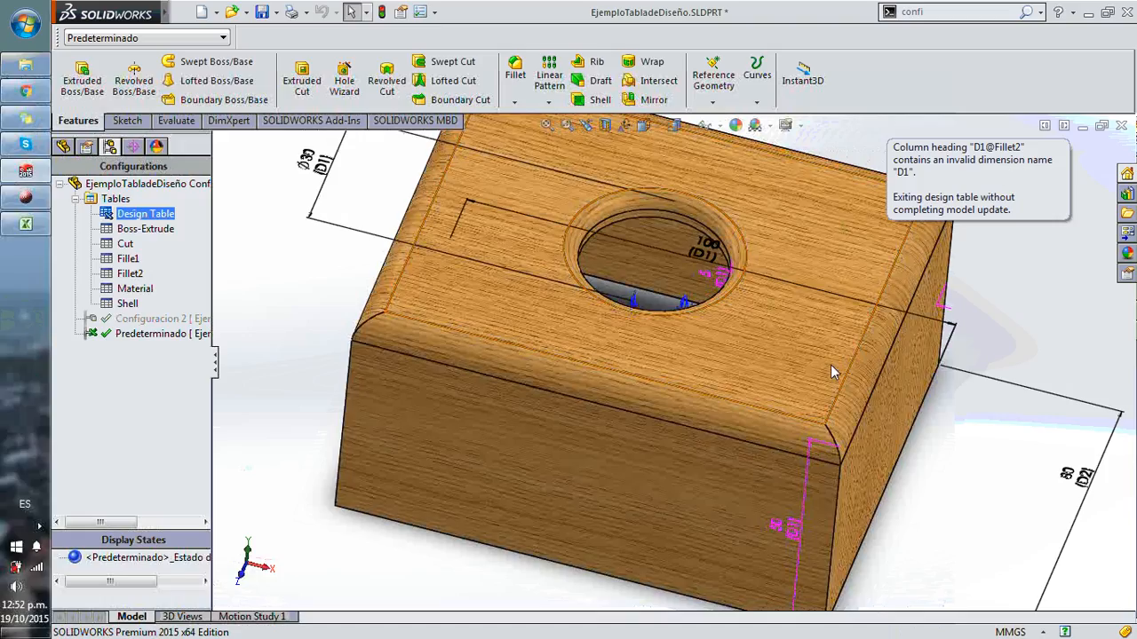
scroll(830, 366, up, 2)
middle_drag(831, 366, 838, 287)
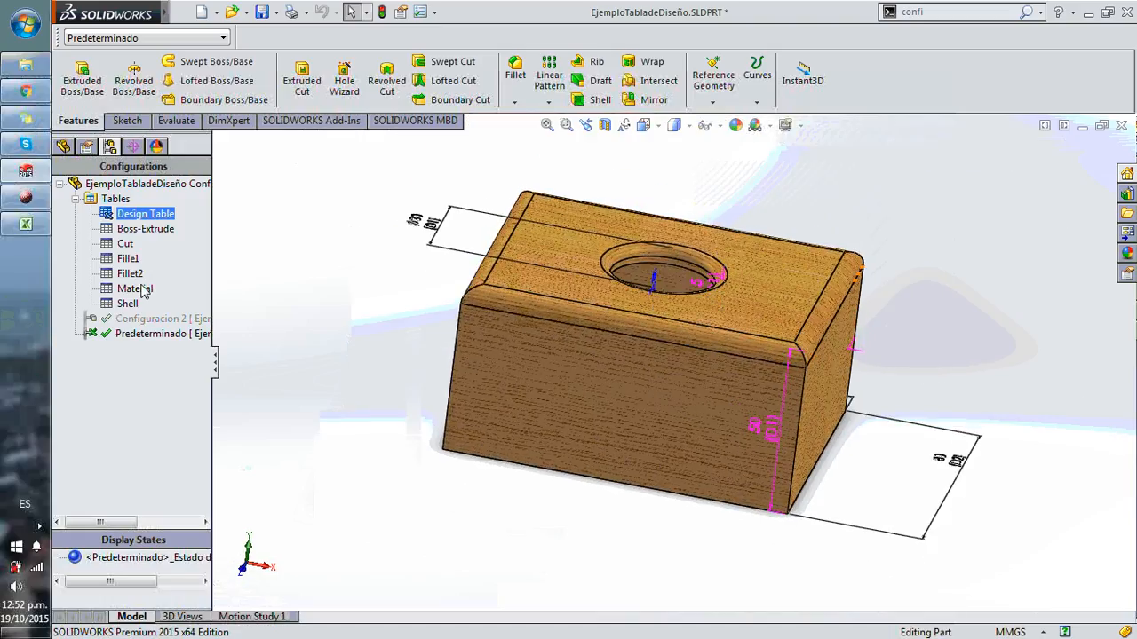
Edit Fillet2 on the rim of the circular hole, setting its radius to 1 mm, and inspect the edge
click(63, 147)
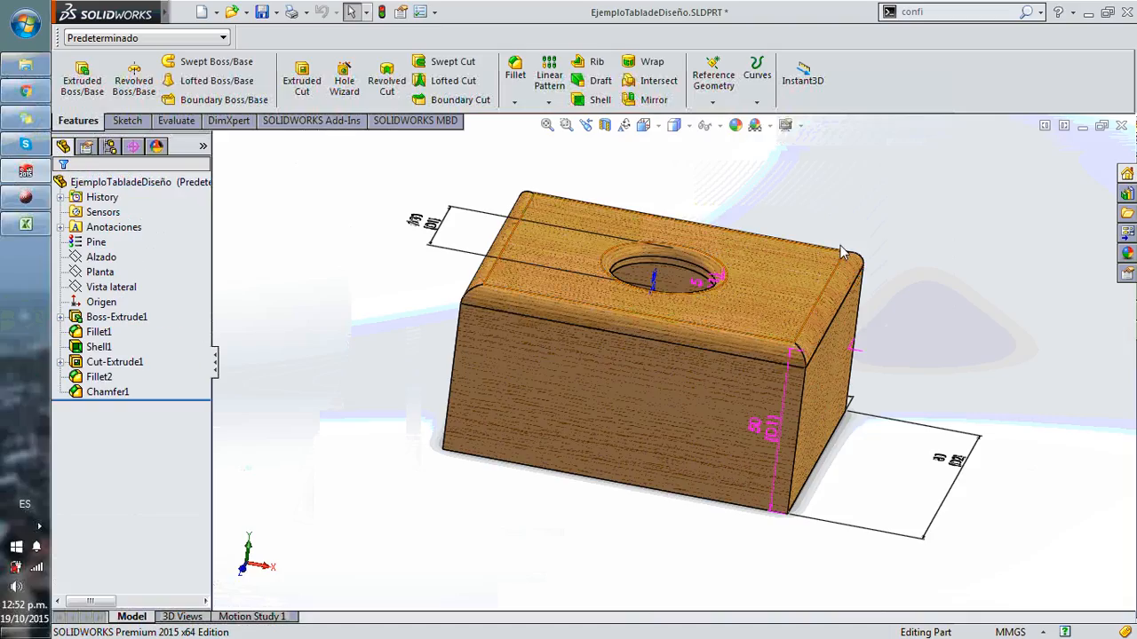
click(98, 377)
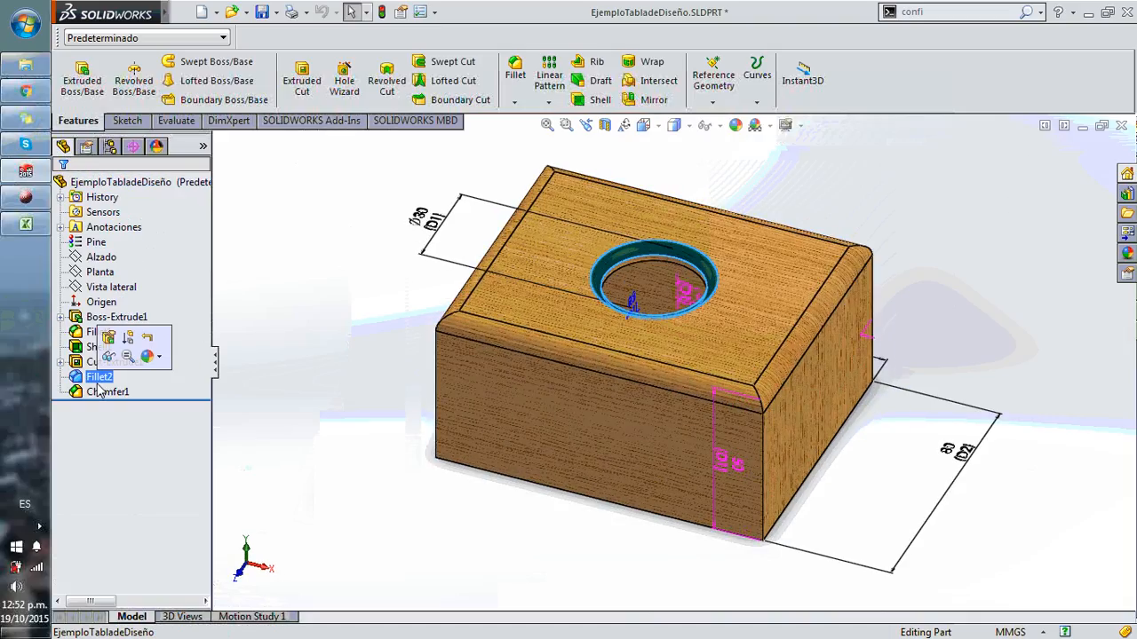
click(108, 338)
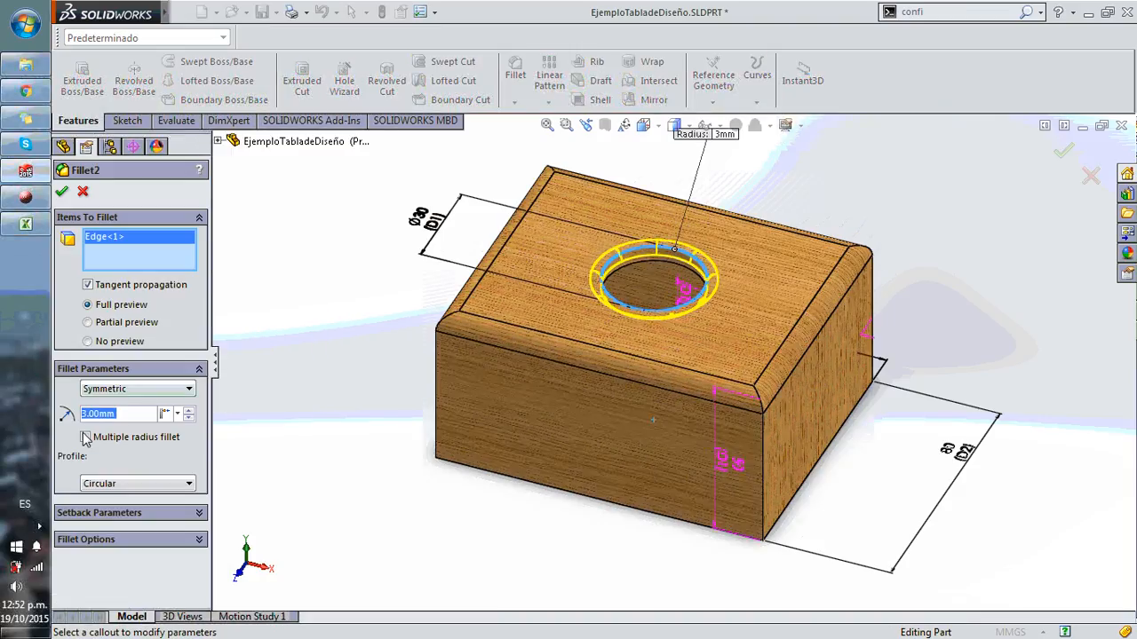
text(1)
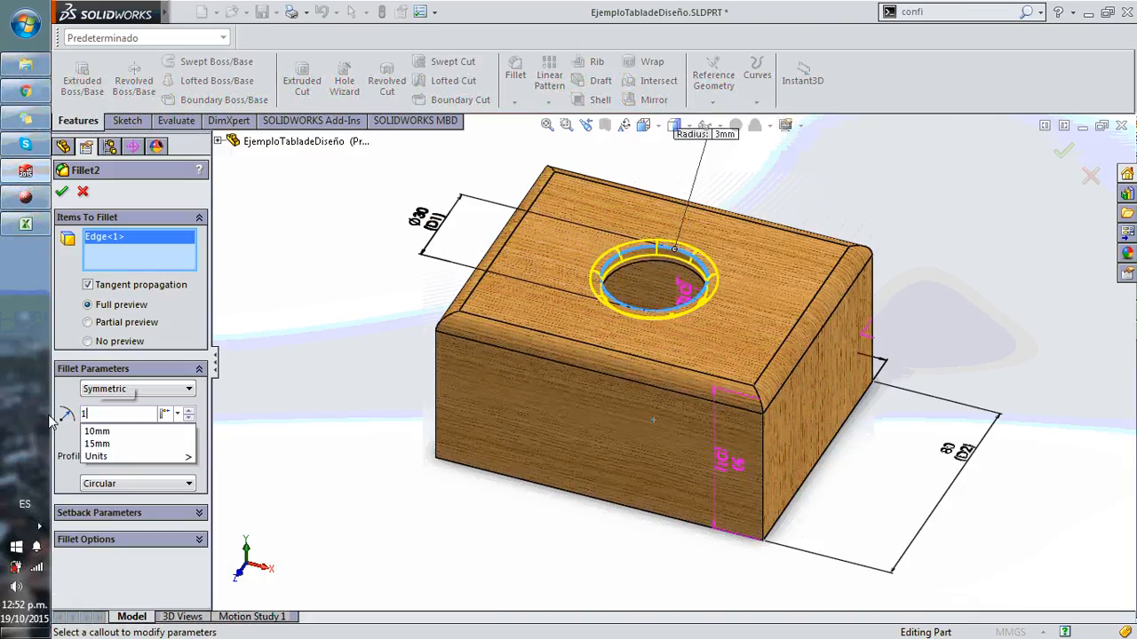
key(Return)
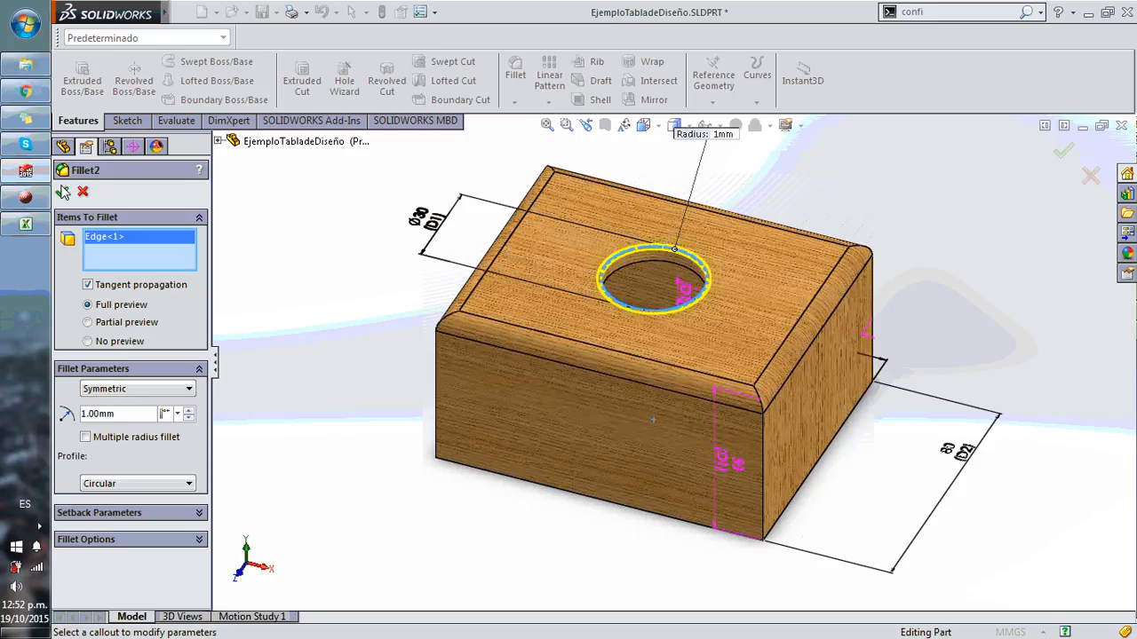
click(61, 191)
scroll(723, 256, down, 5)
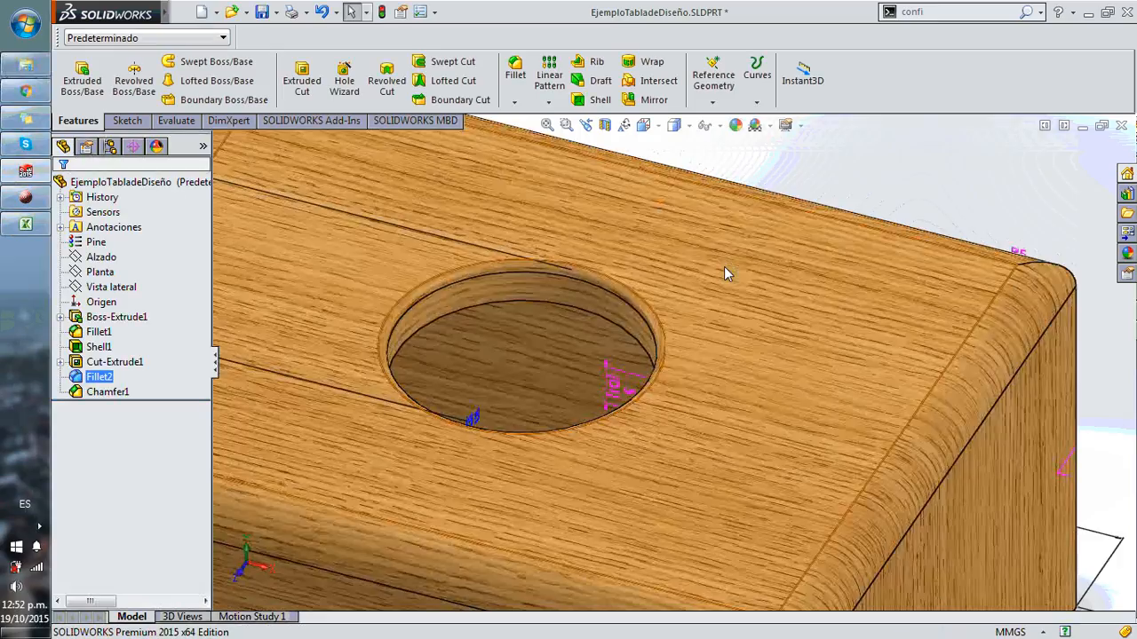
scroll(723, 266, up, 4)
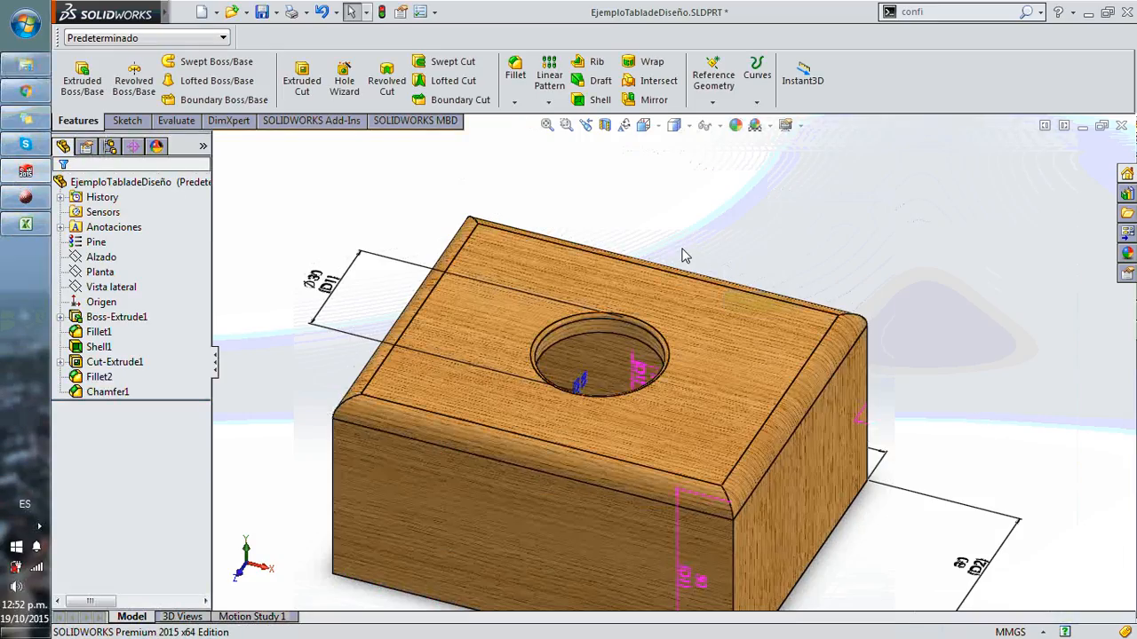
Return to the part's configurations and display the actions available for the design table
click(116, 147)
click(126, 216)
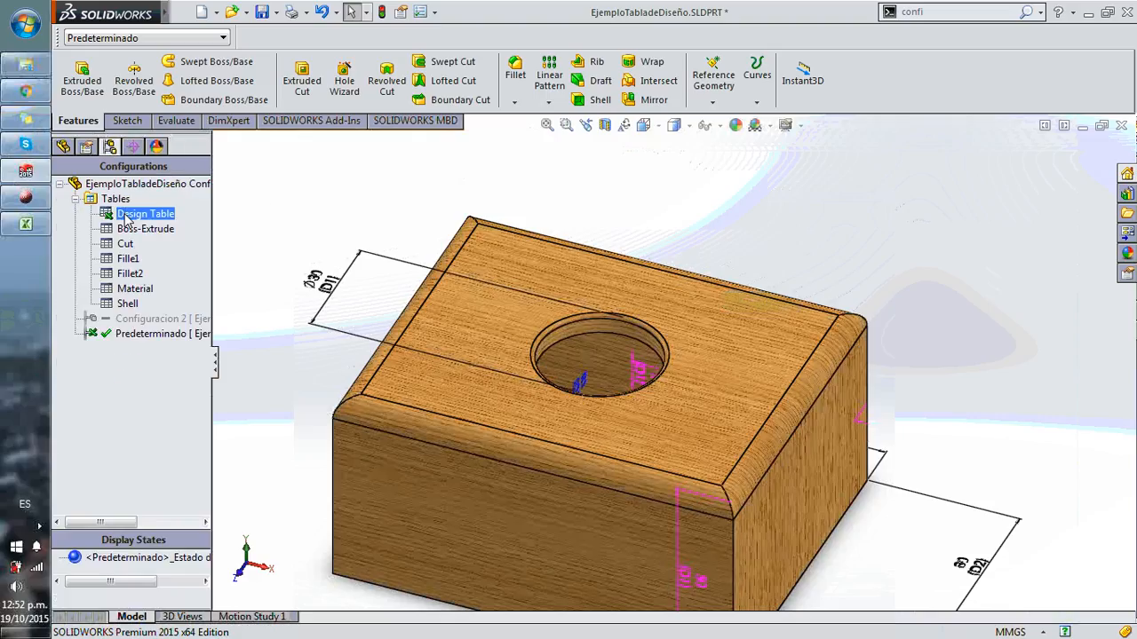
right_click(127, 219)
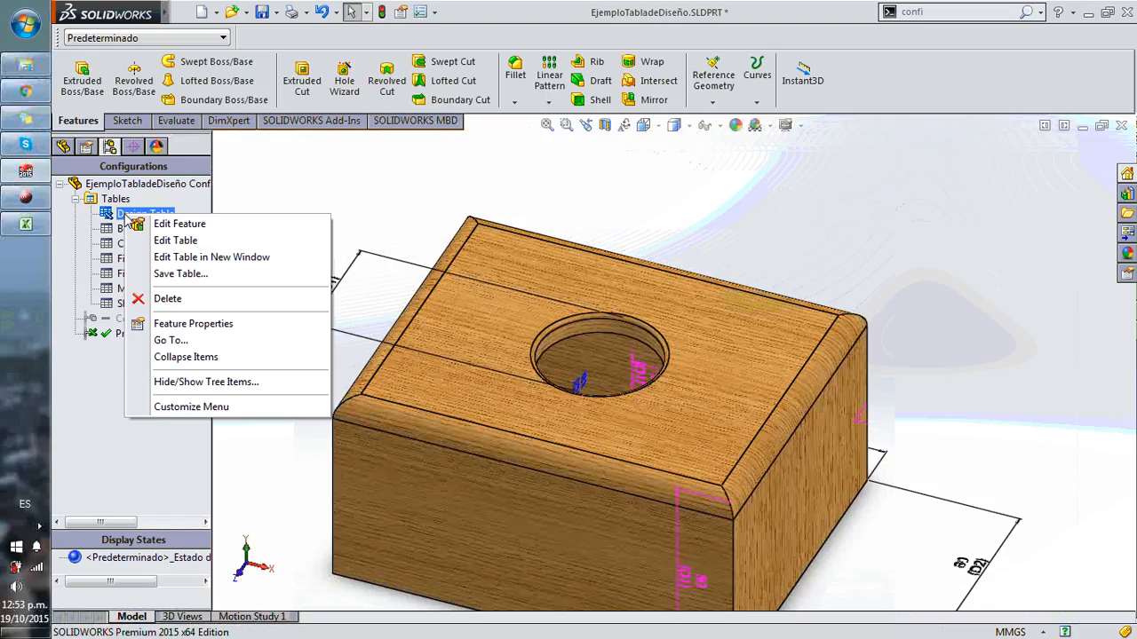
click(26, 199)
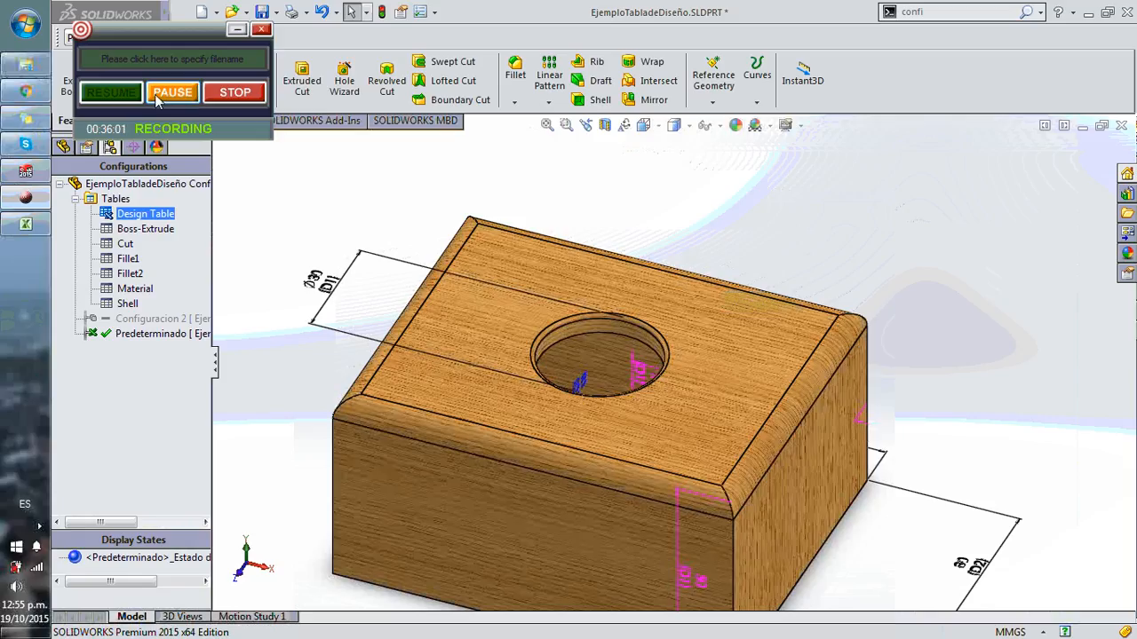
click(169, 94)
click(124, 102)
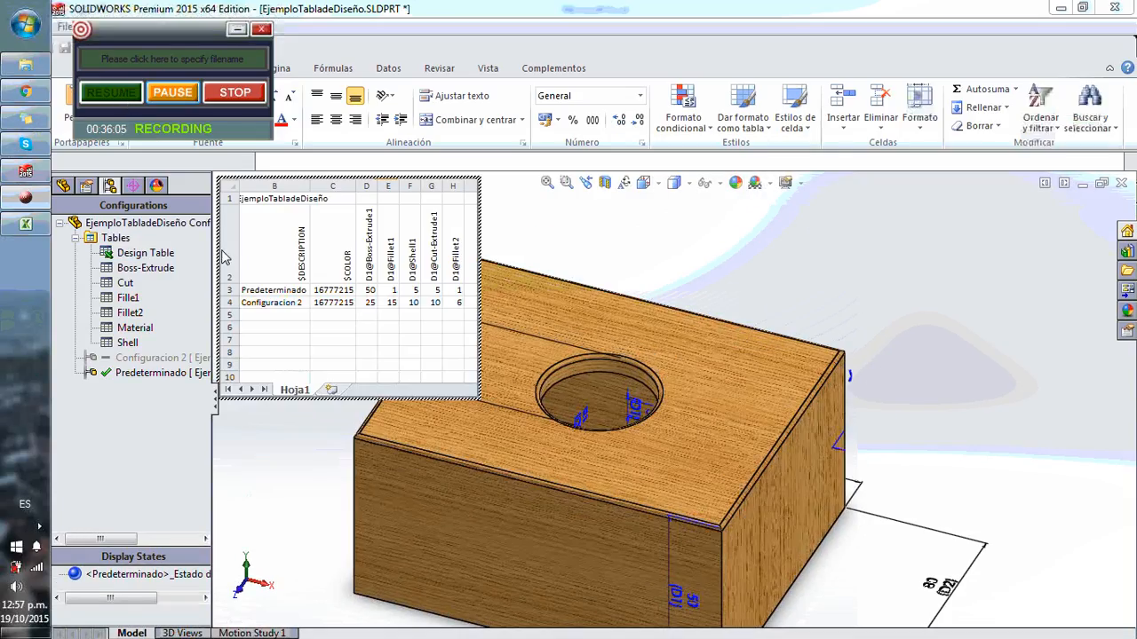
Save the design table as EjemploTabladeDiseño.xlsx in the Tablas de diseño folder
click(146, 254)
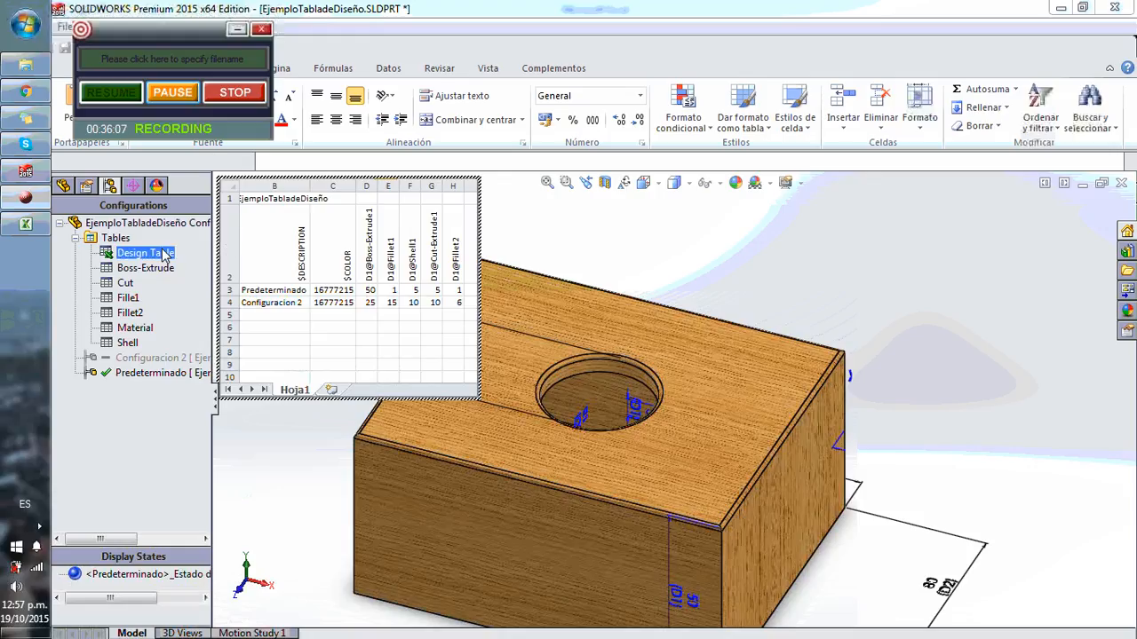
right_click(126, 241)
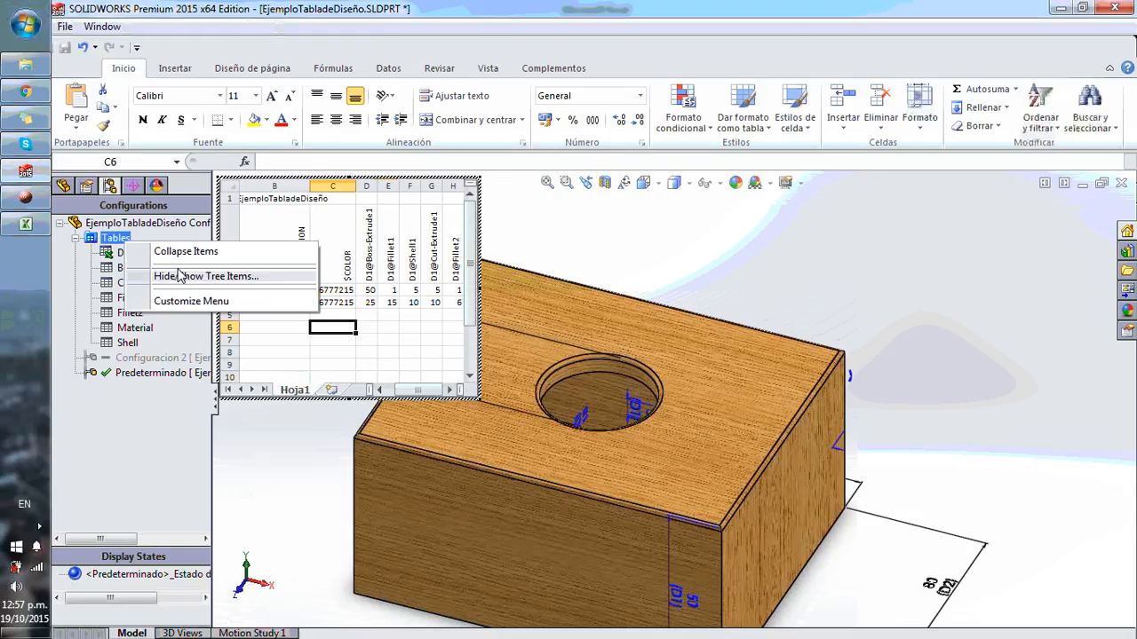
right_click(111, 255)
click(183, 315)
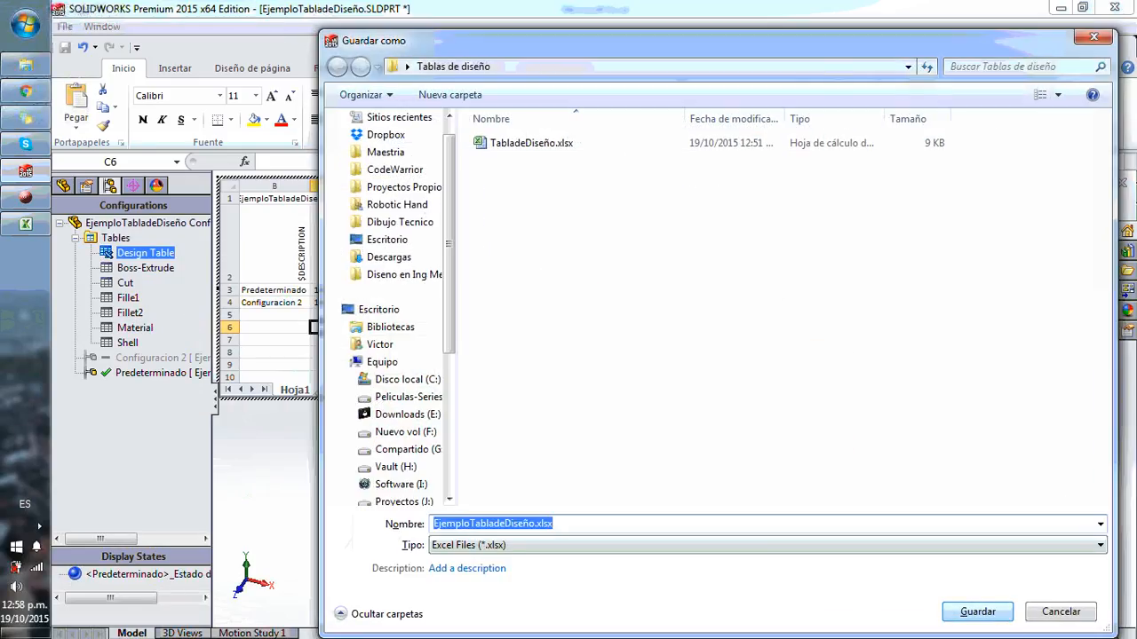
click(974, 612)
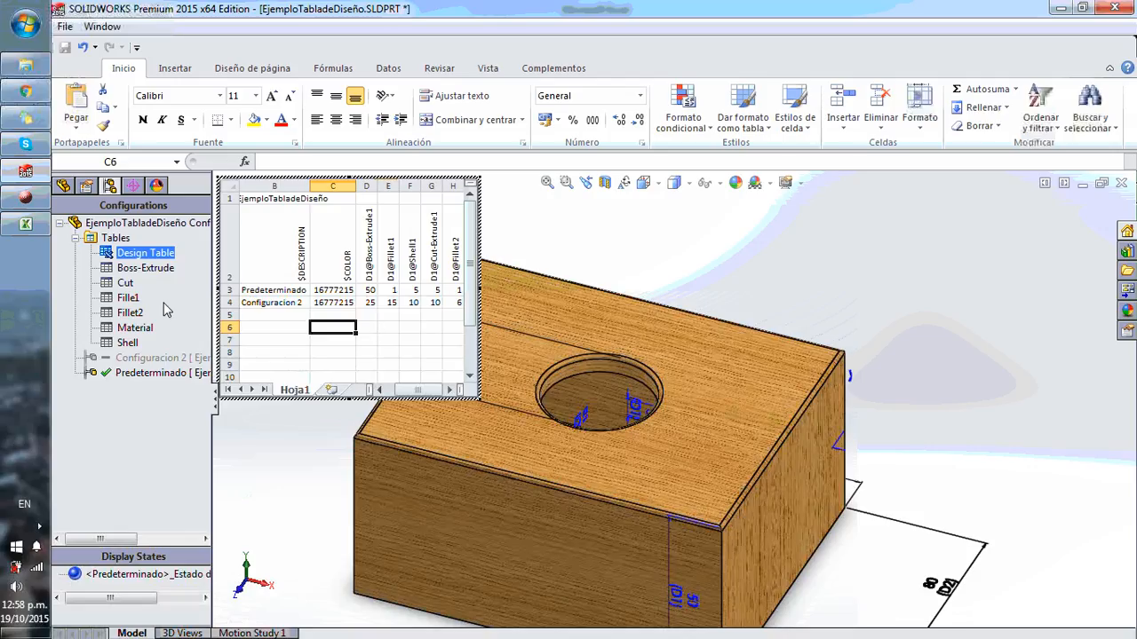
Try to delete the old TabladeDiseño.xlsx from the Tablas de diseño folder while saving the table again
right_click(140, 258)
click(299, 316)
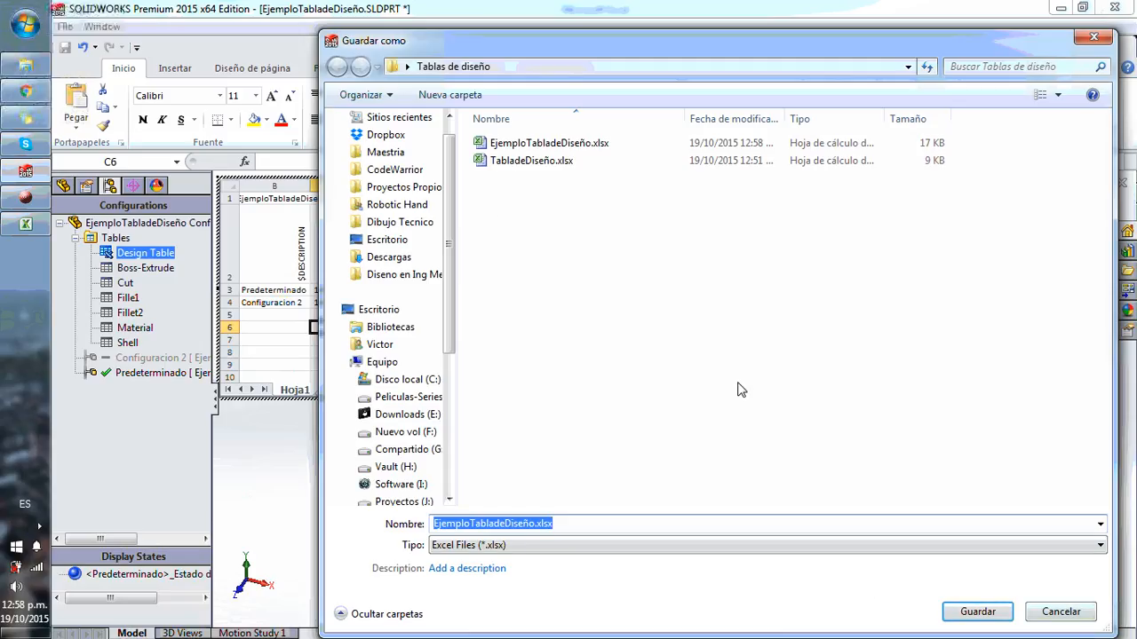
right_click(504, 163)
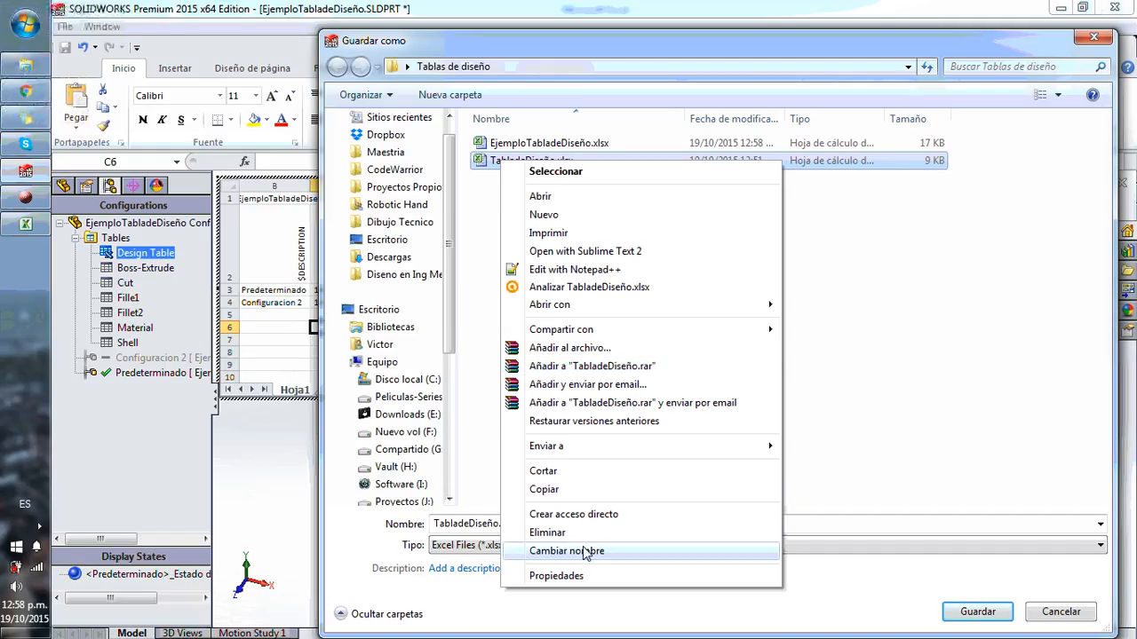
click(589, 532)
click(660, 394)
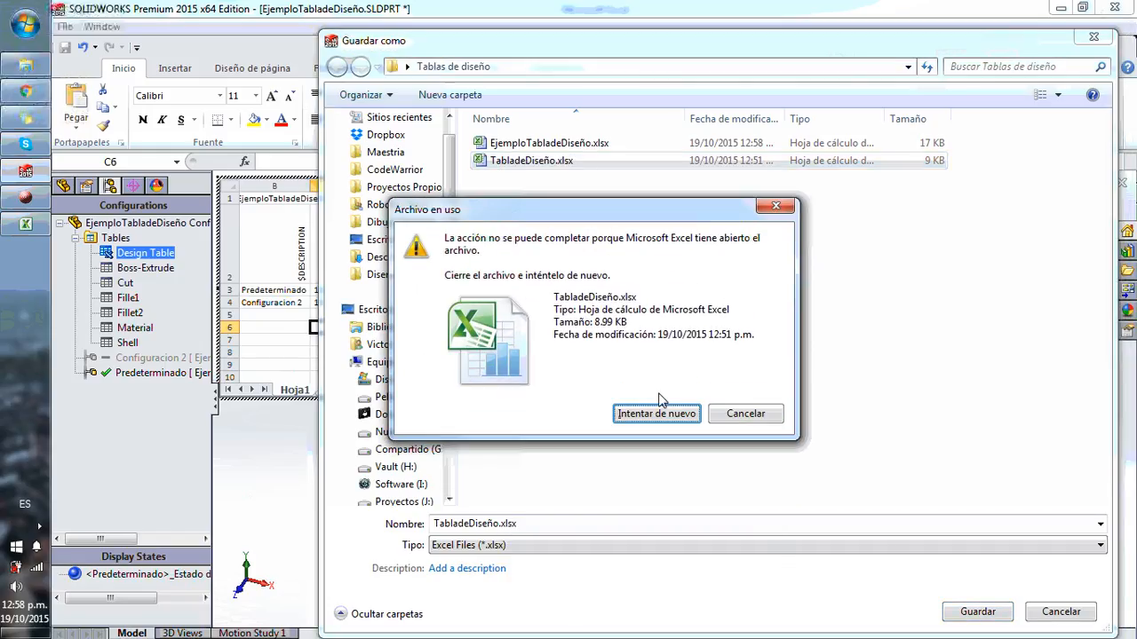
click(740, 416)
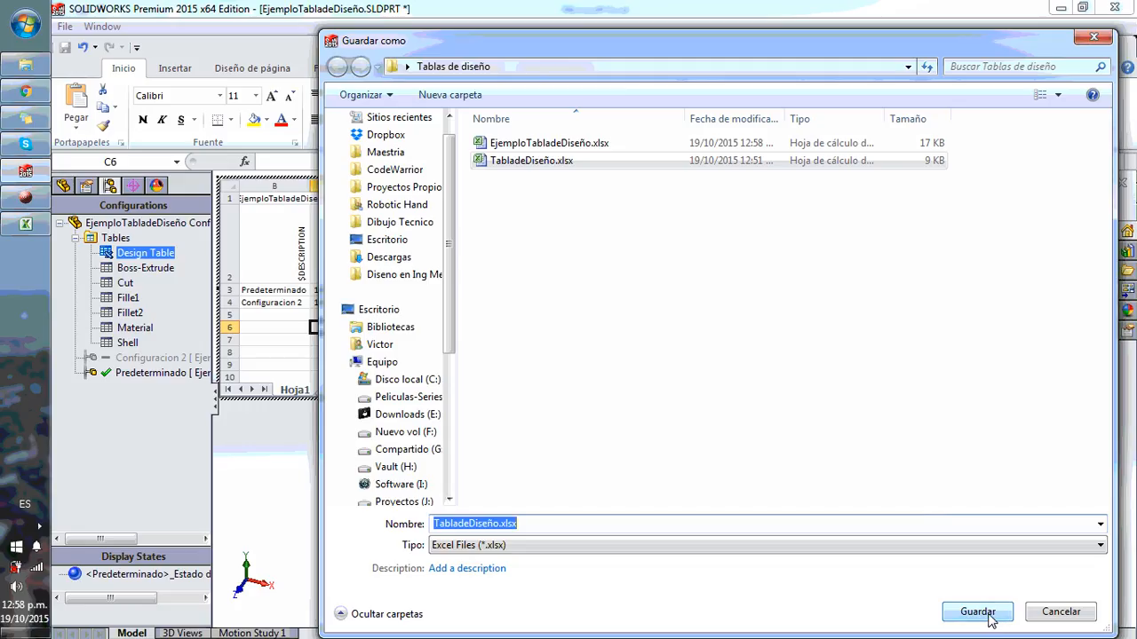
click(1066, 611)
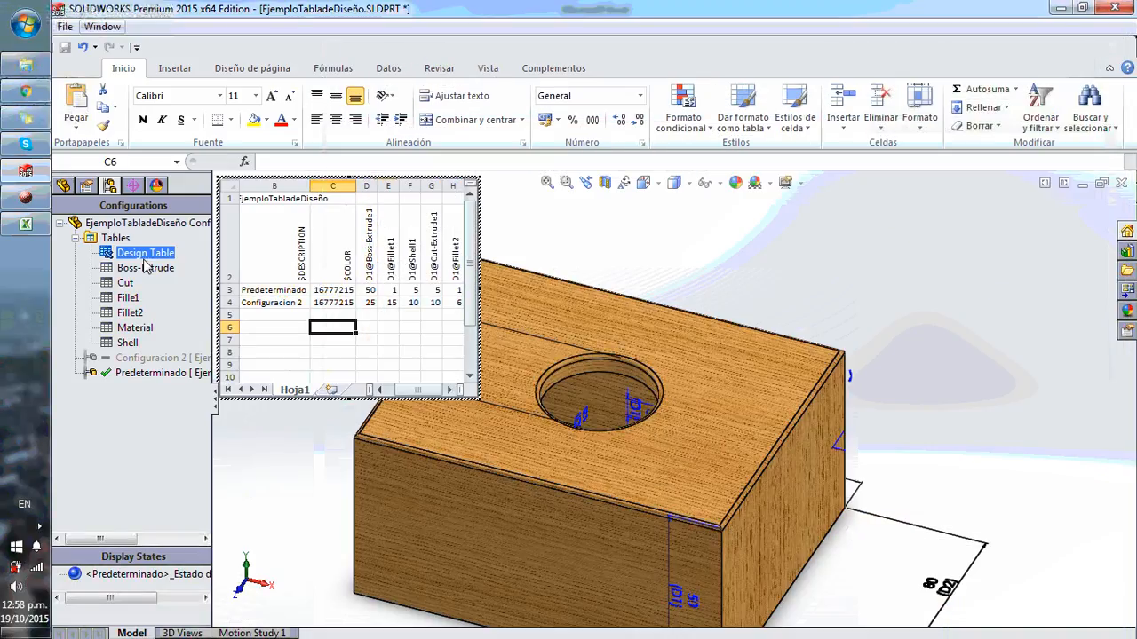
Set D1@Fillet1 to 15 for the Predeterminado configuration in the embedded design table and exit the table to update the model
click(391, 315)
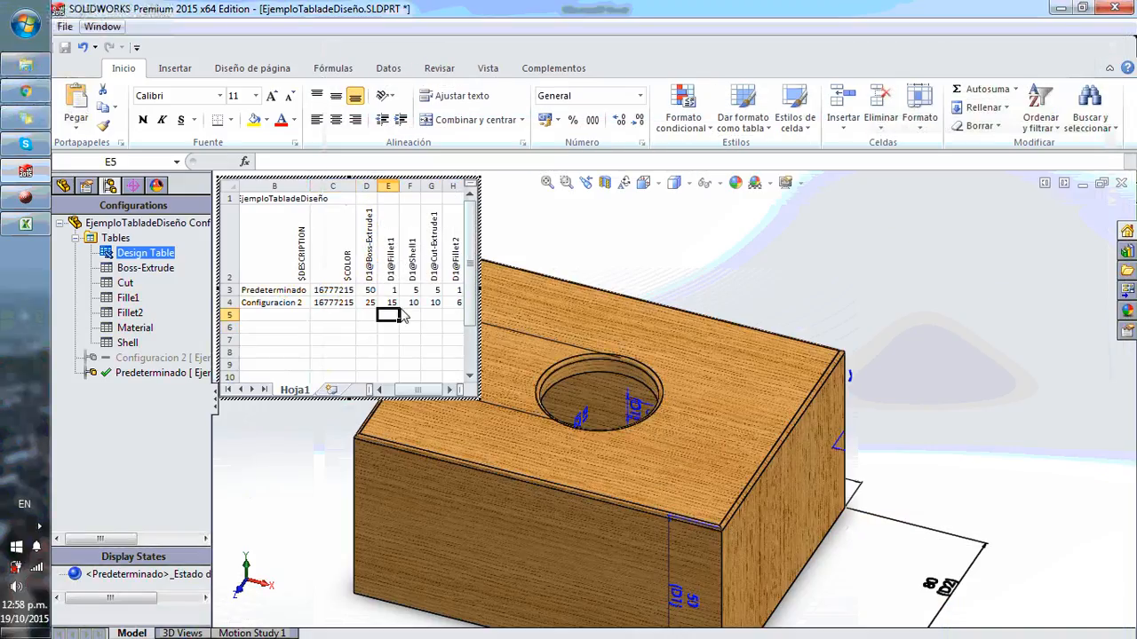
click(396, 290)
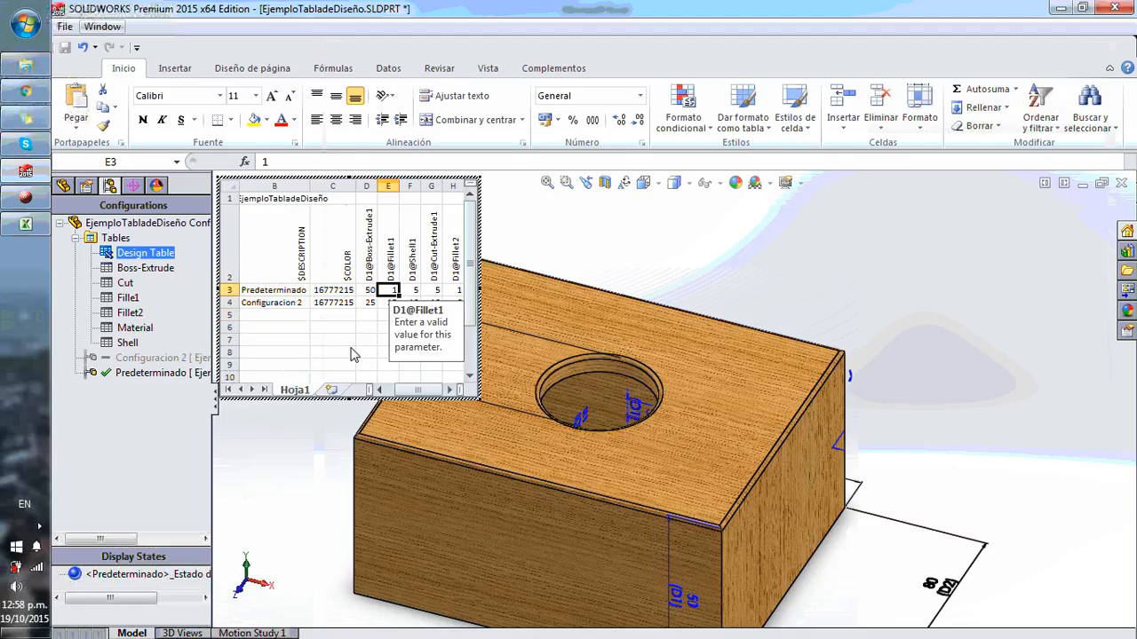
text(15)
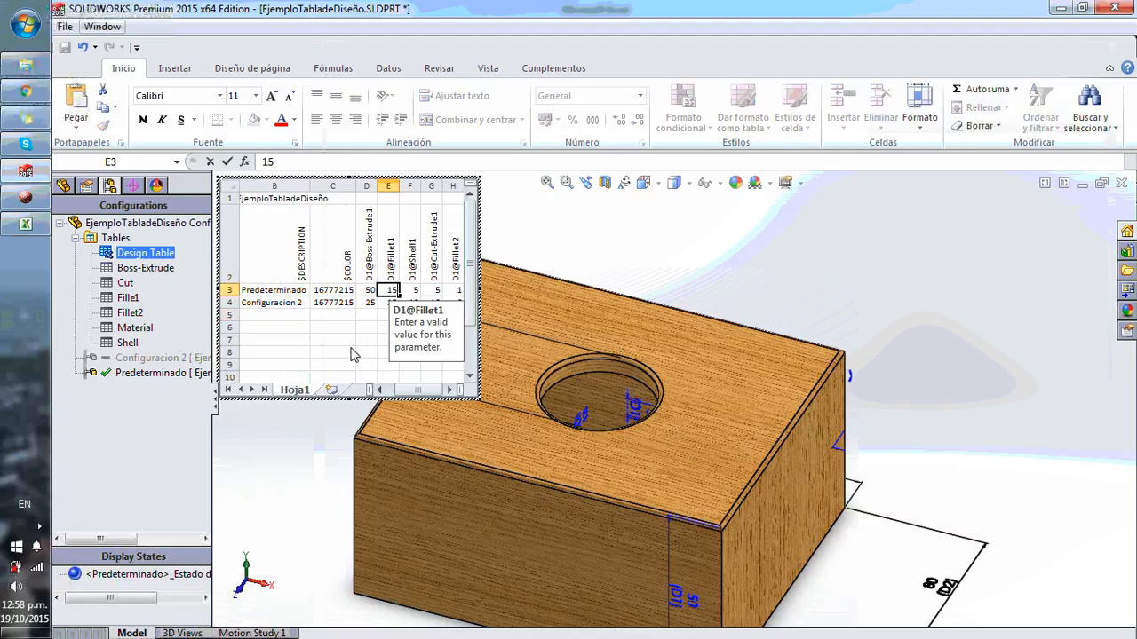
click(353, 353)
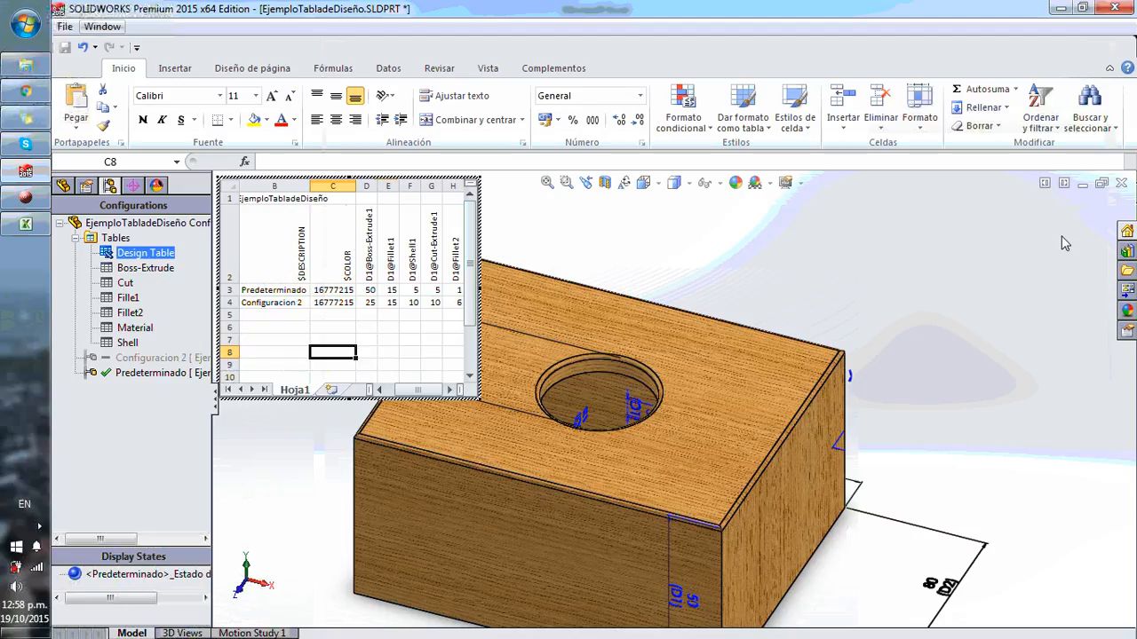
click(648, 235)
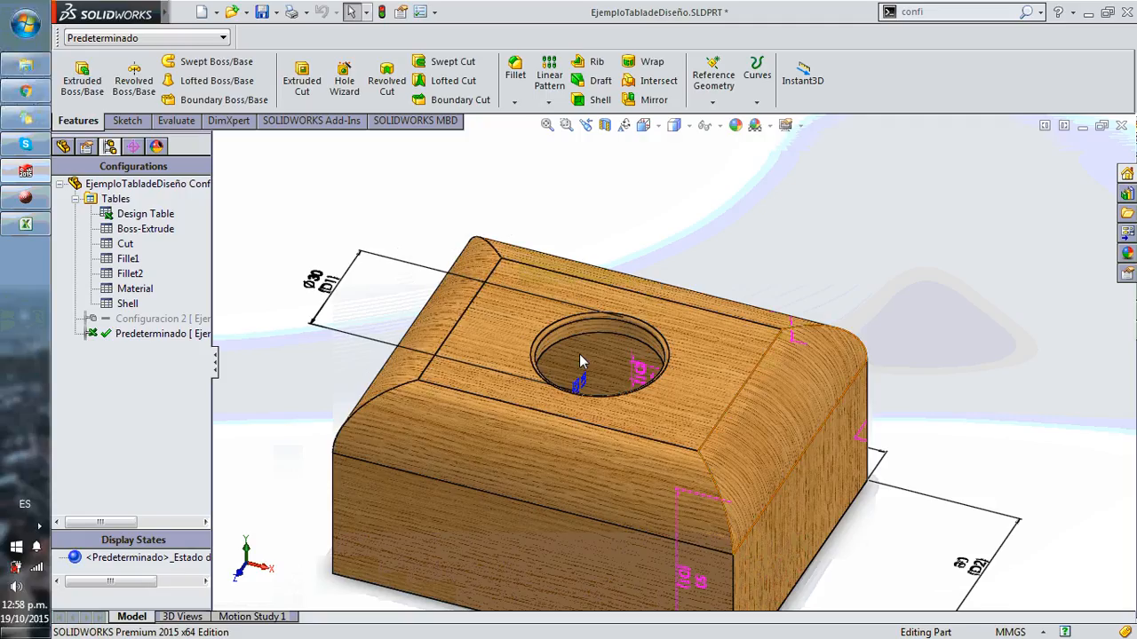
right_click(153, 220)
click(249, 227)
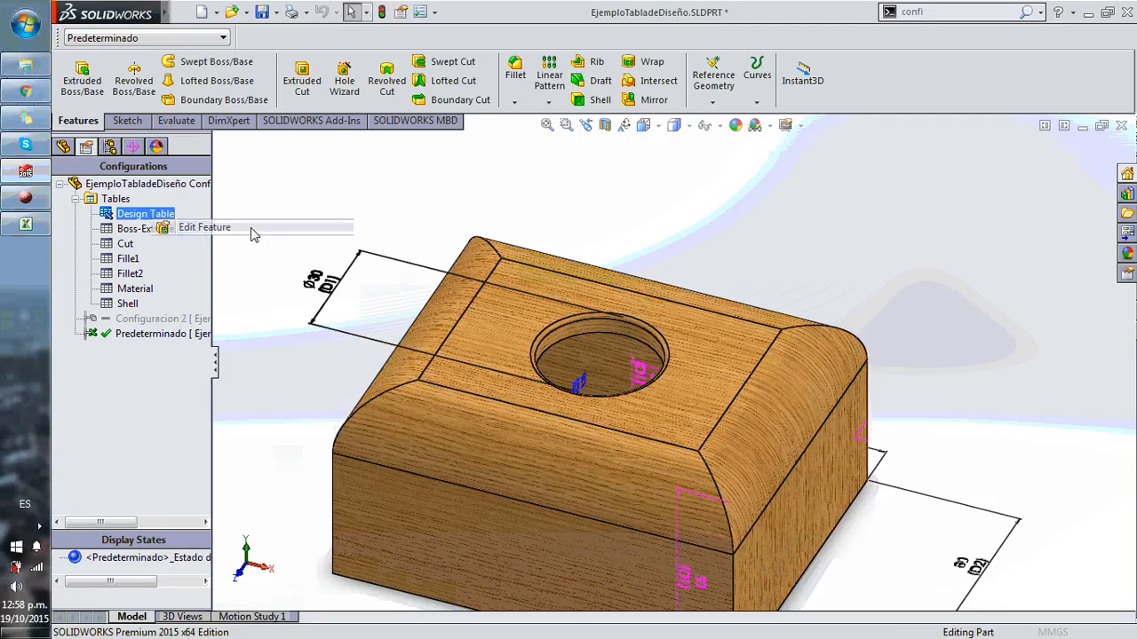
click(62, 193)
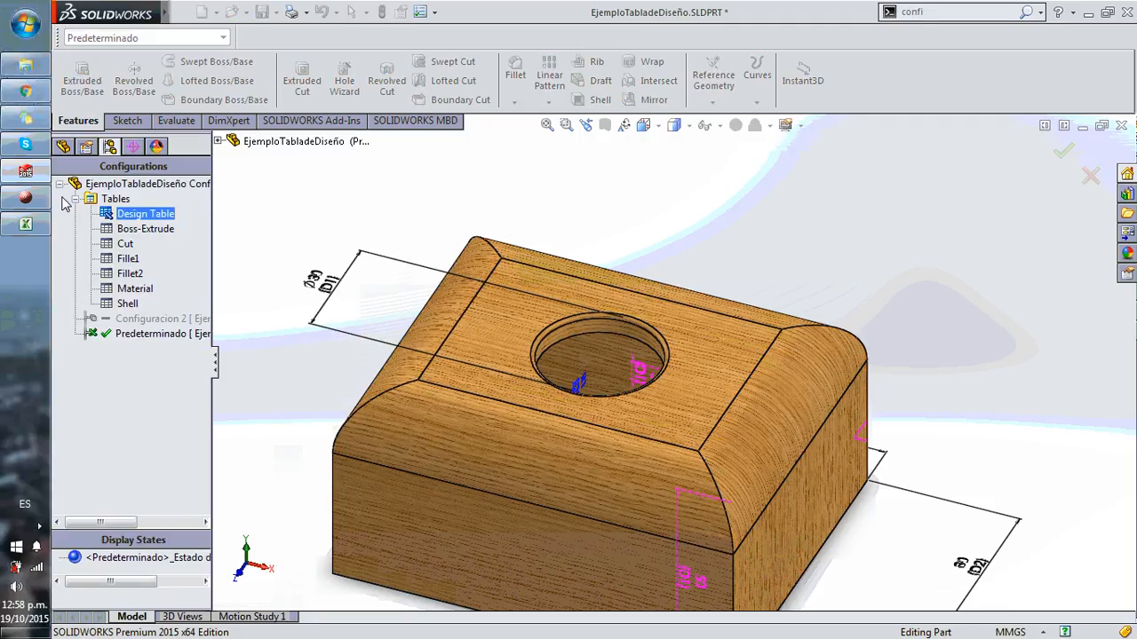
right_click(134, 212)
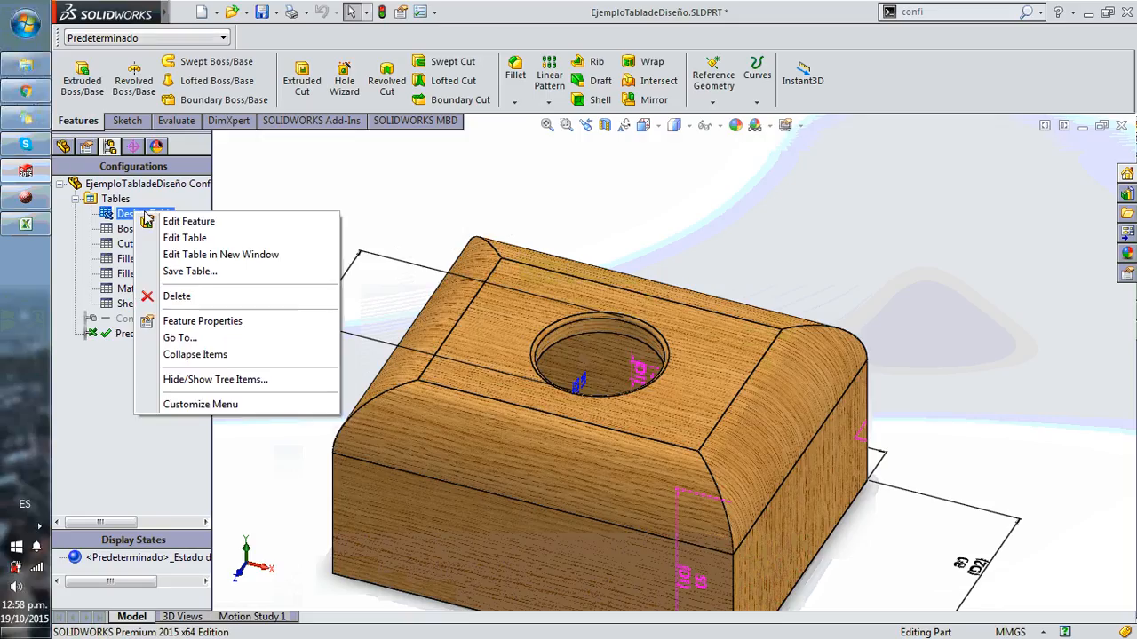
click(565, 205)
Examine the box's upper edge fillets and the circular hole from several angles for the effect of the table edit
scroll(656, 393, up, 1)
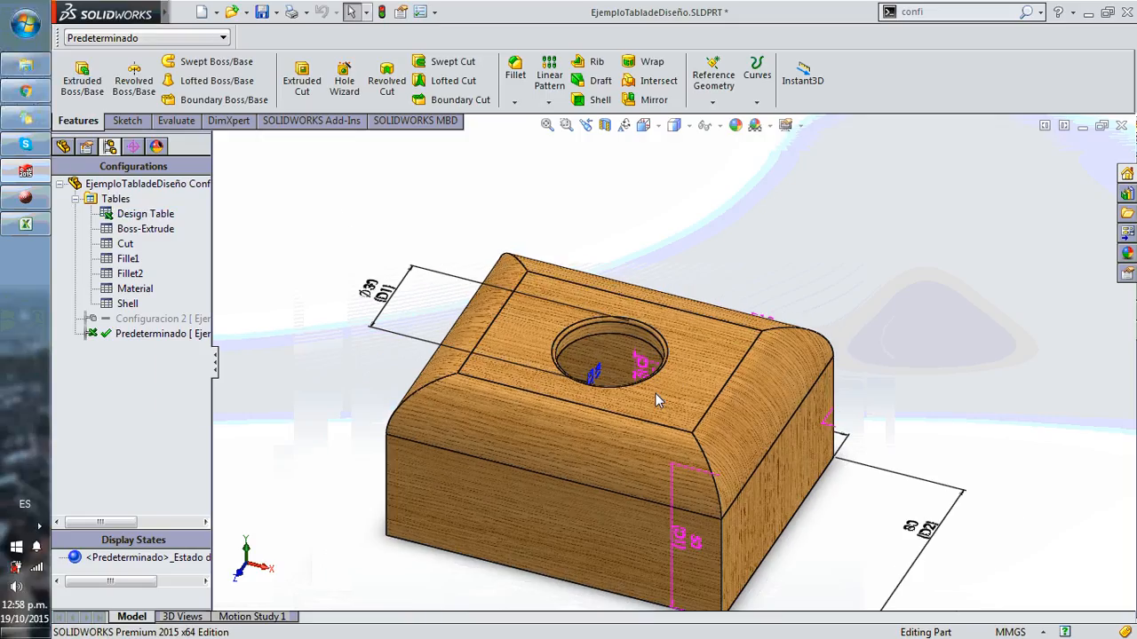
middle_drag(655, 393, 678, 382)
scroll(677, 376, down, 5)
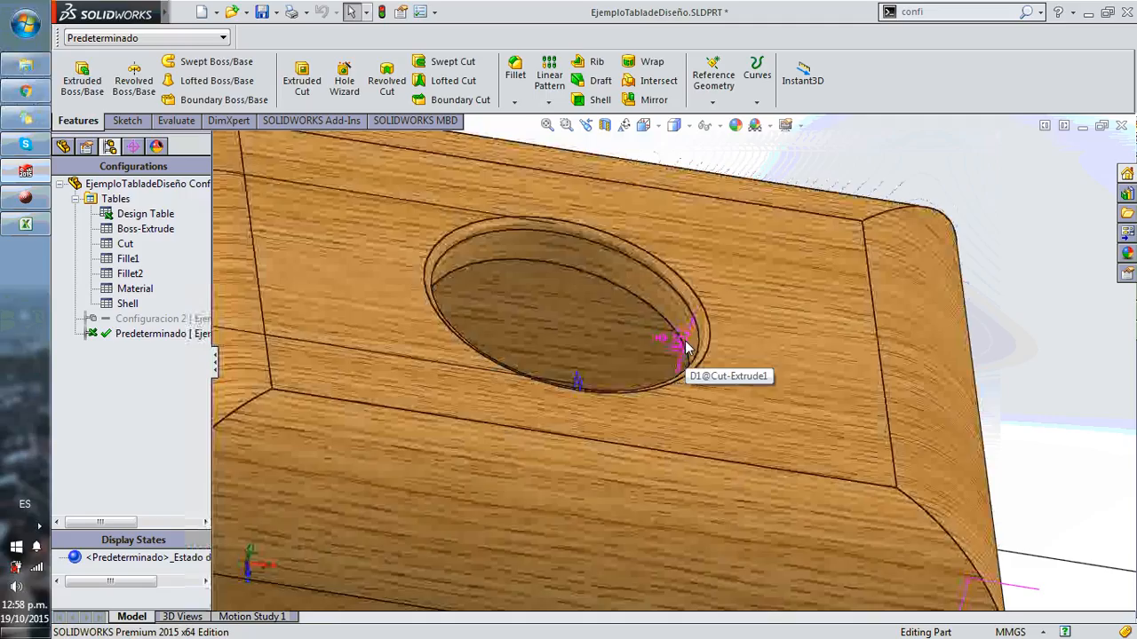
scroll(684, 347, up, 5)
middle_drag(933, 407, 783, 439)
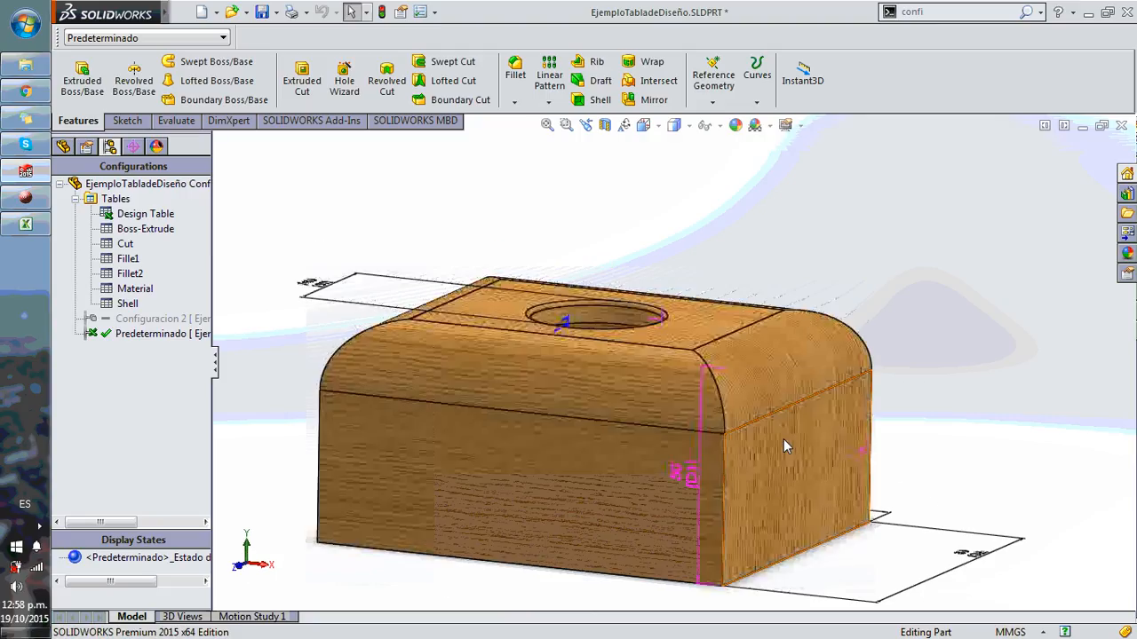
scroll(784, 439, down, 2)
middle_drag(692, 388, 709, 437)
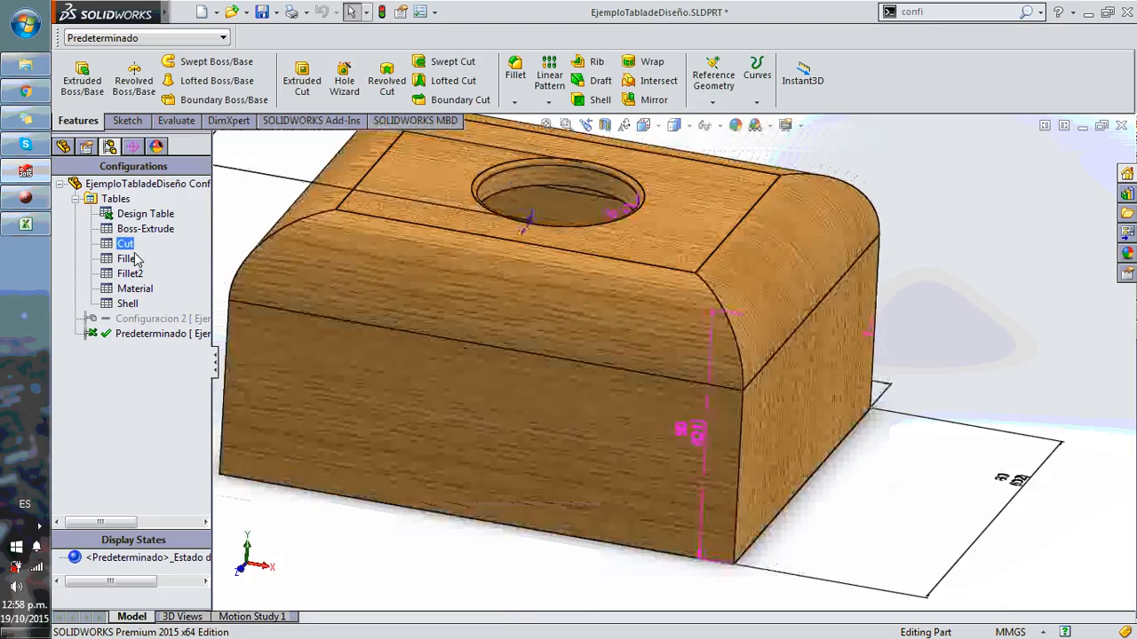
Activate the Configuracion 2 configuration of the part
right_click(151, 227)
click(93, 38)
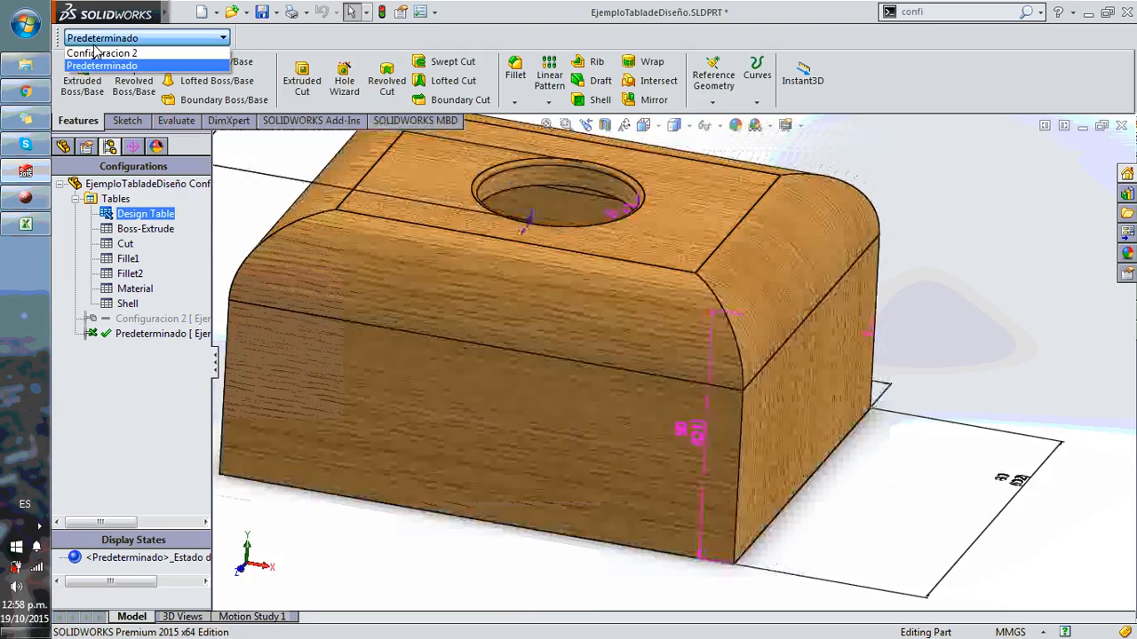
click(96, 51)
click(93, 38)
click(89, 48)
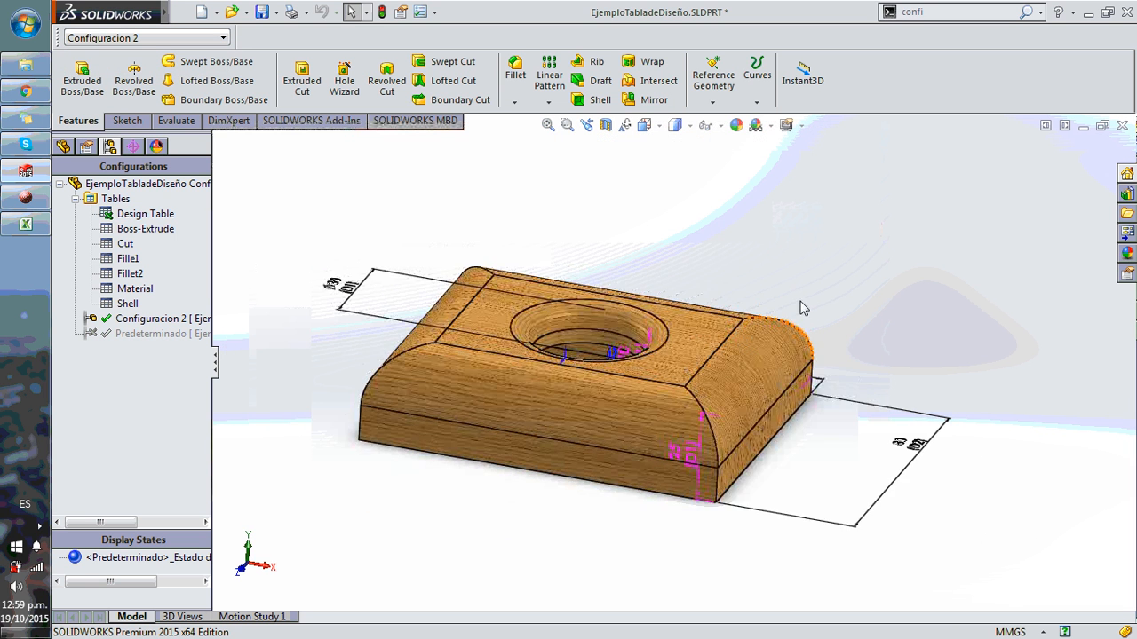
Examine the hole's rim fillet and the upper edge fillets of Configuracion 2 from several angles
scroll(648, 367, down, 5)
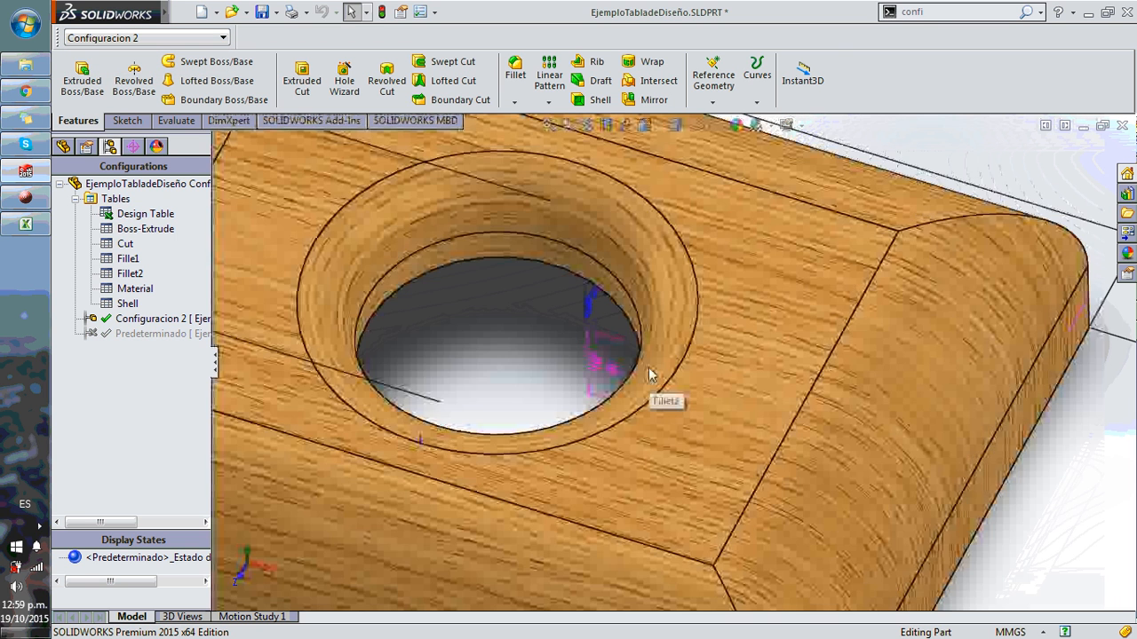
middle_drag(648, 366, 619, 361)
scroll(619, 361, up, 3)
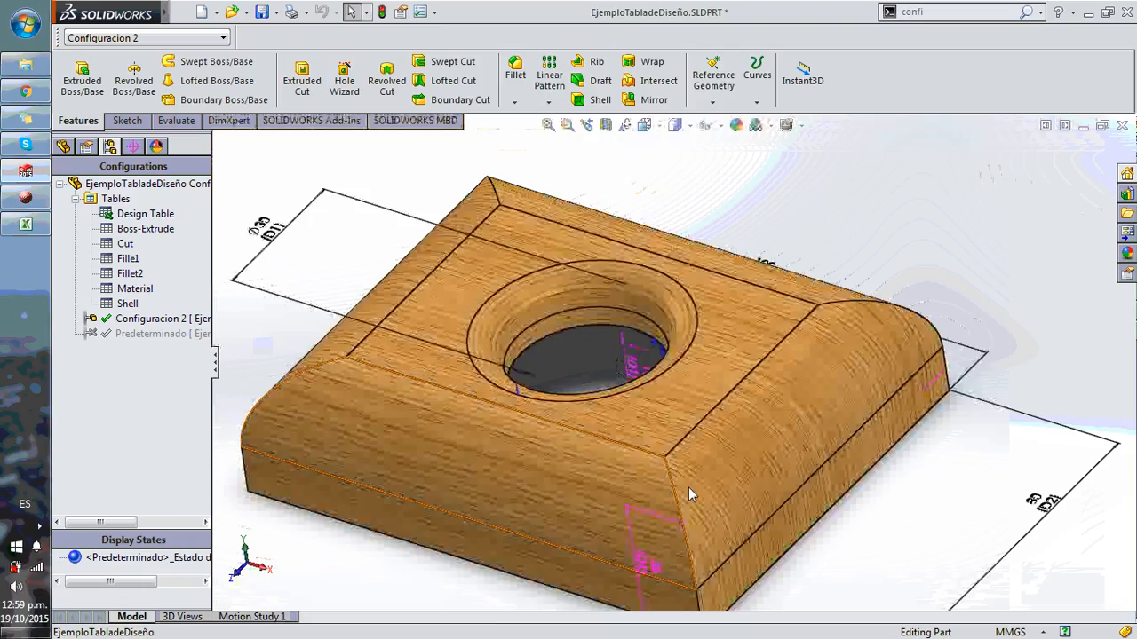
scroll(758, 392, up, 3)
middle_drag(759, 392, 722, 375)
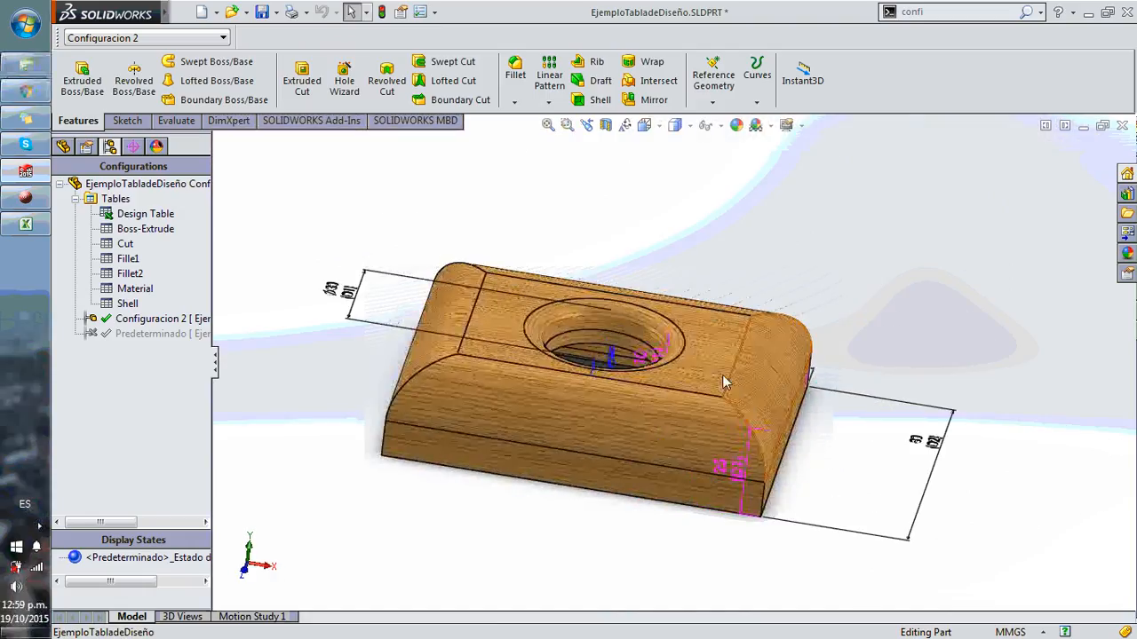
scroll(659, 405, down, 3)
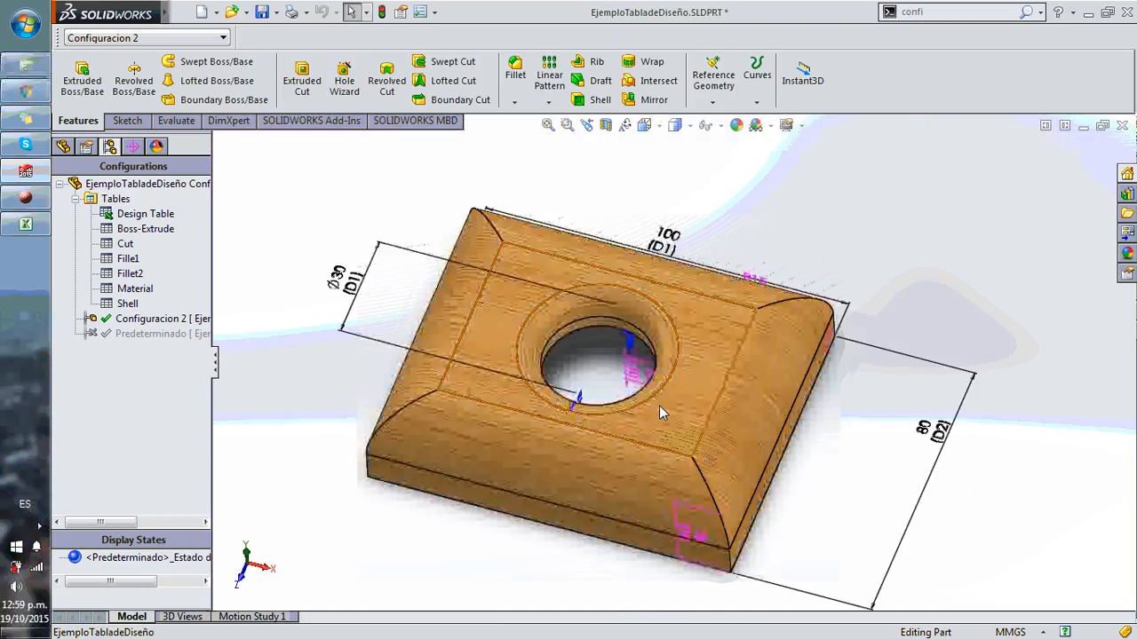
scroll(659, 405, down, 2)
scroll(659, 405, down, 2)
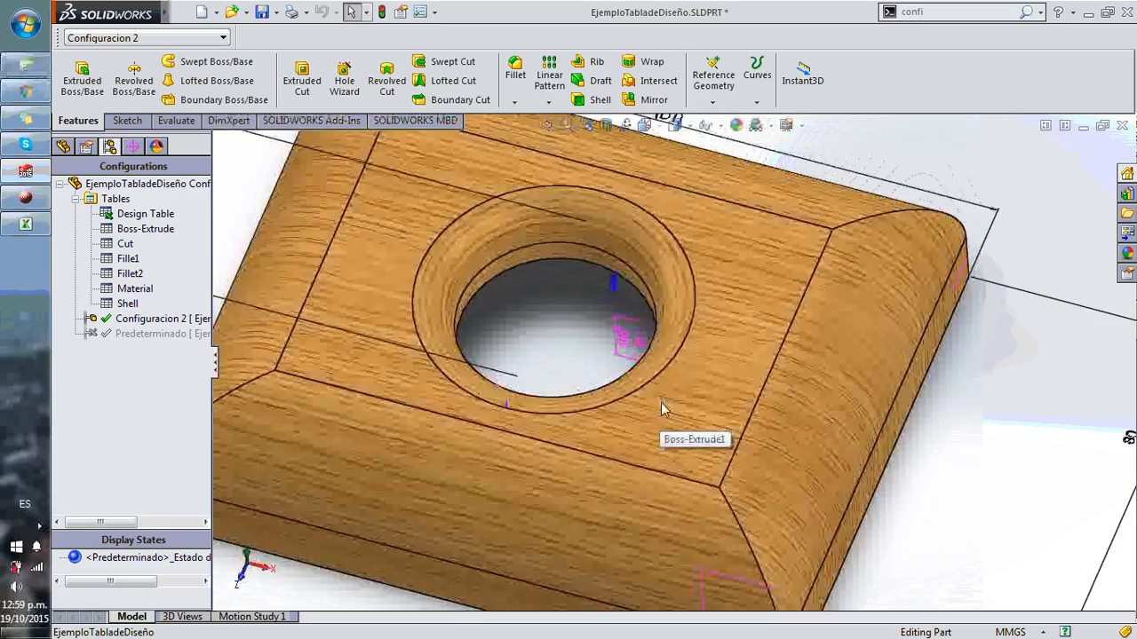
scroll(661, 392, up, 3)
scroll(661, 393, down, 2)
Set D1@Fillet2 to 1 for Configuracion 2 in the embedded design table and exit the table
right_click(147, 228)
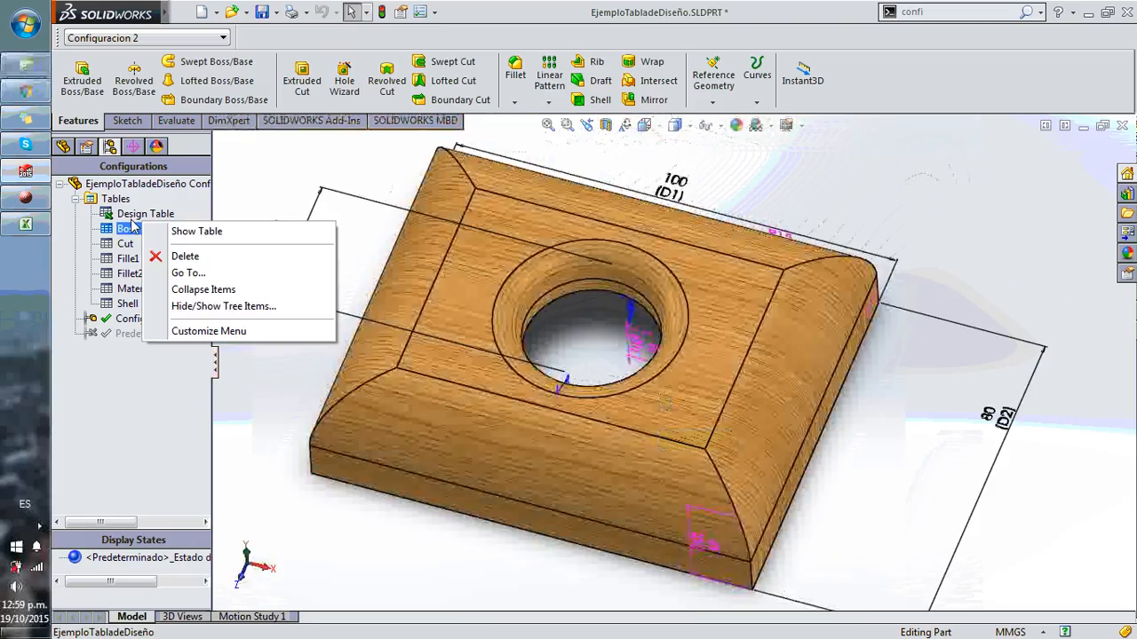
right_click(141, 215)
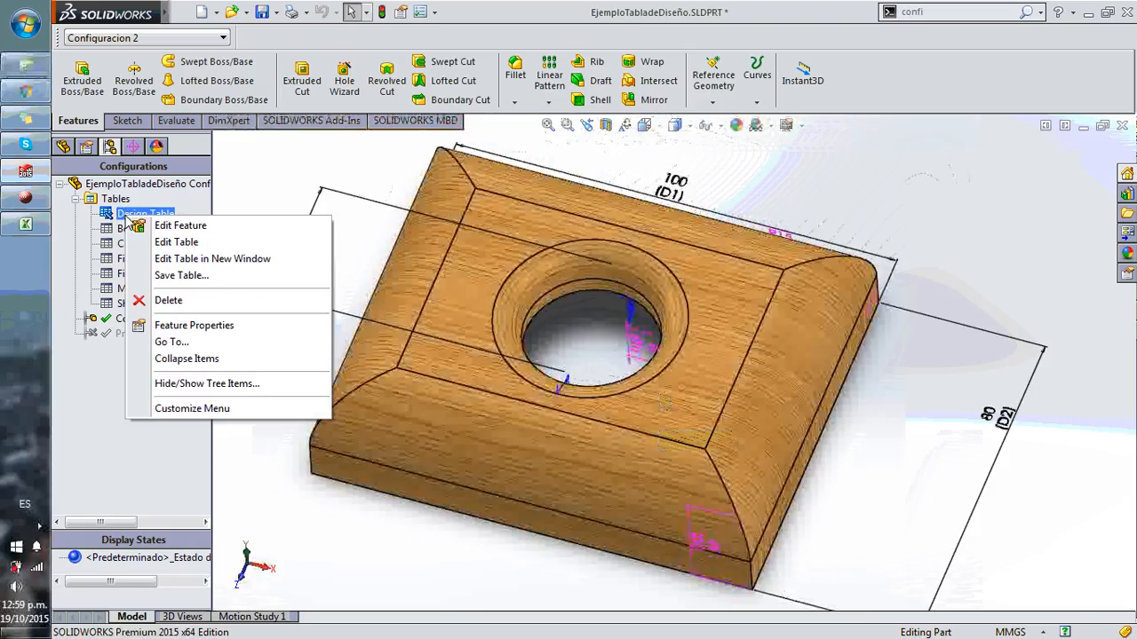
click(211, 227)
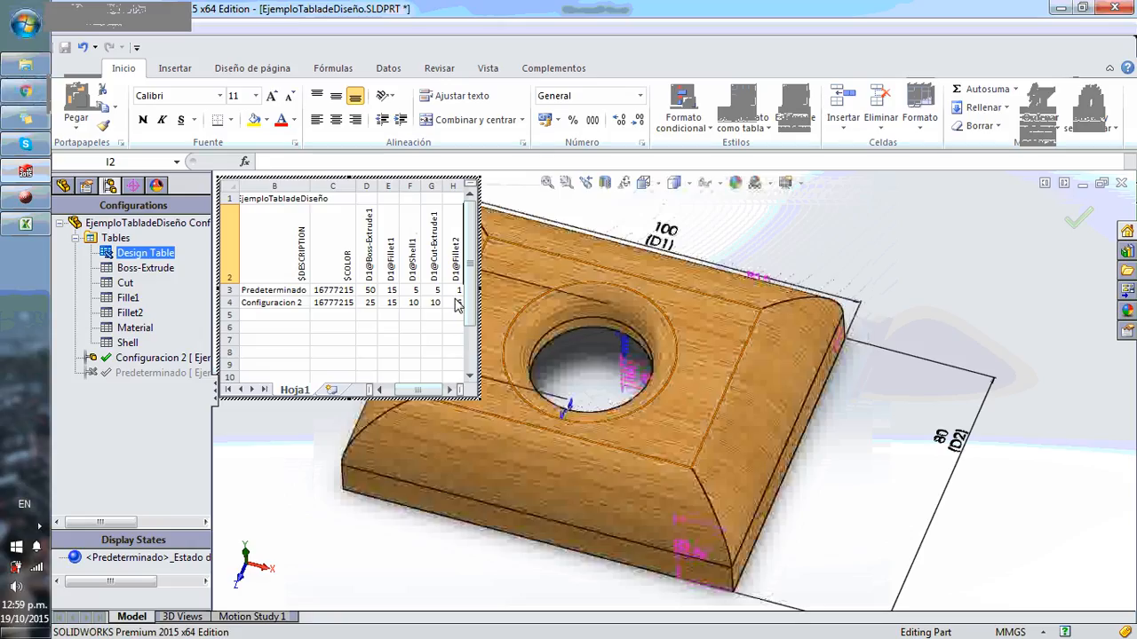
click(456, 303)
text(1)
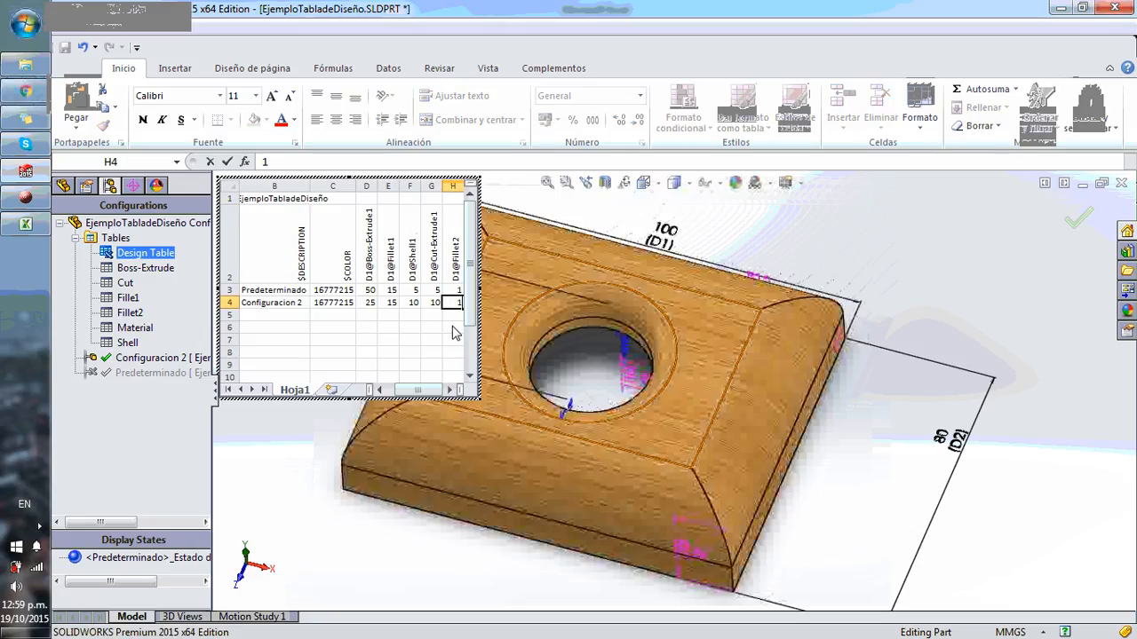
click(335, 341)
click(1094, 224)
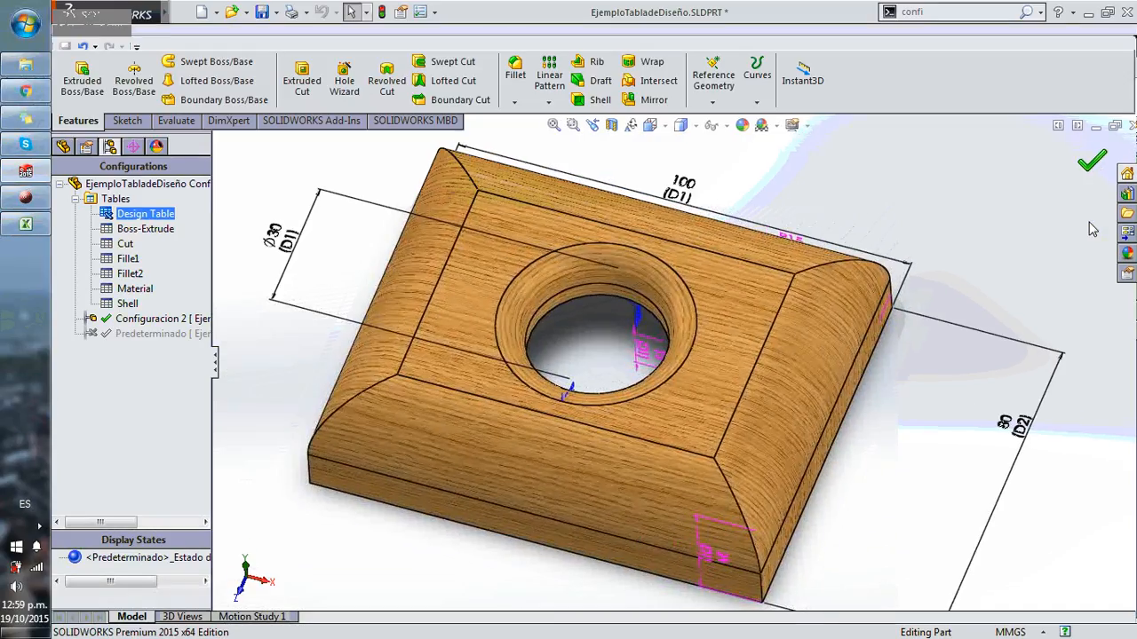
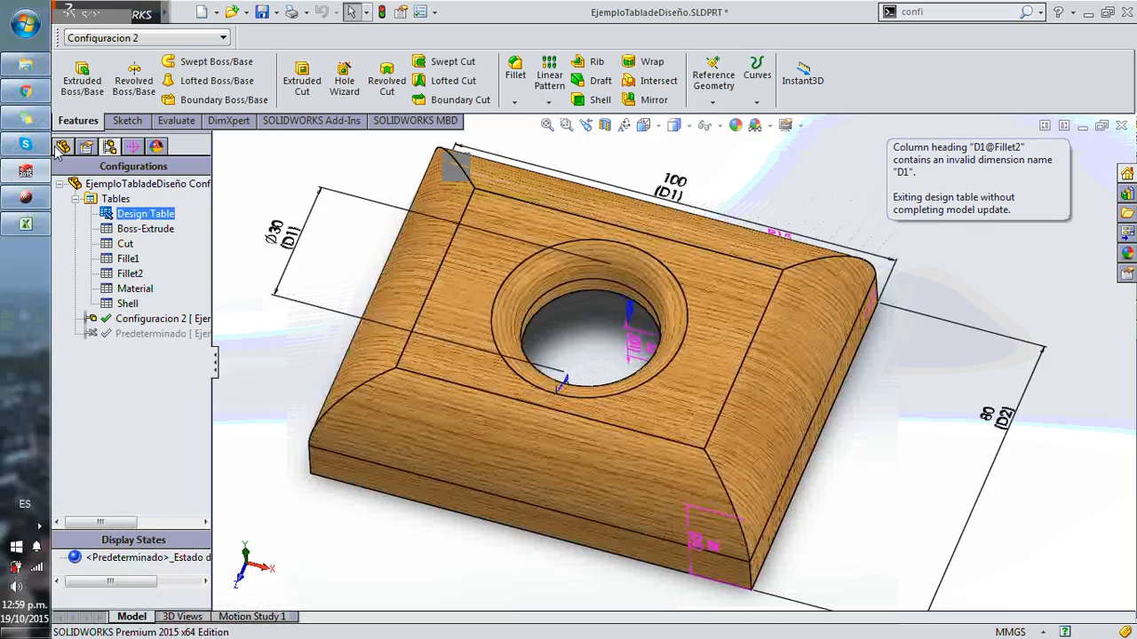
click(164, 320)
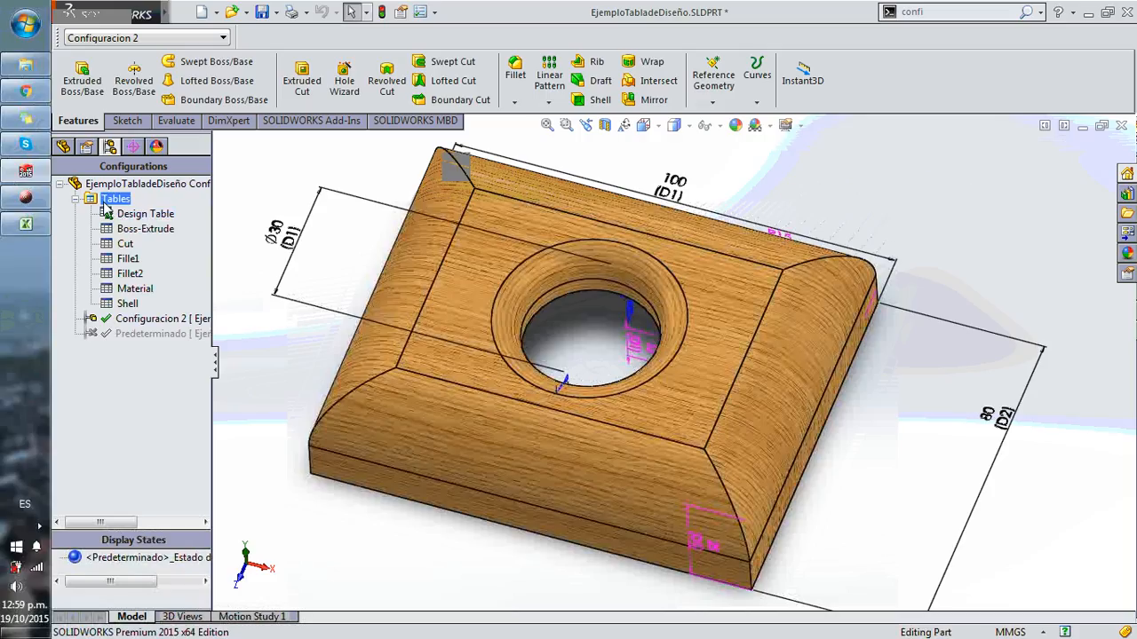
right_click(132, 215)
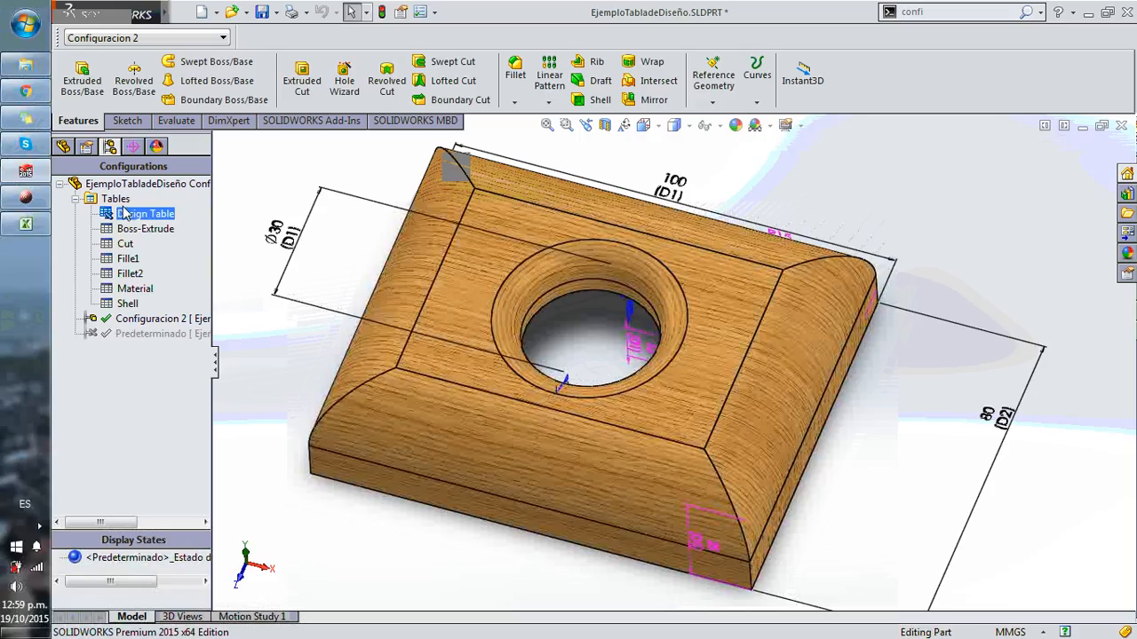
click(63, 146)
click(85, 147)
click(110, 146)
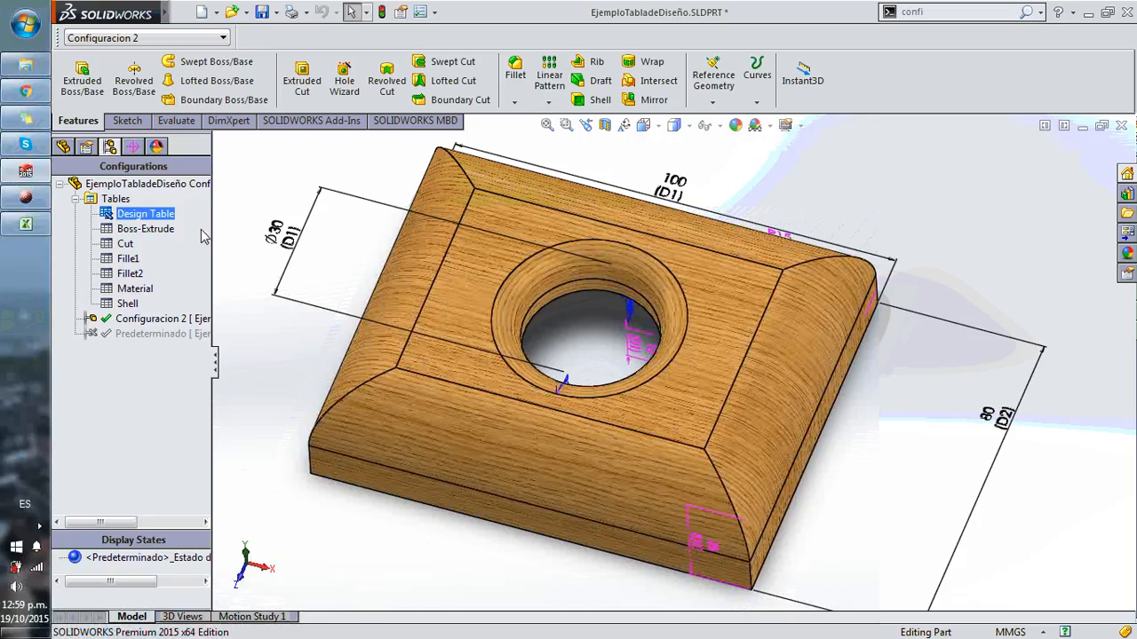
click(146, 214)
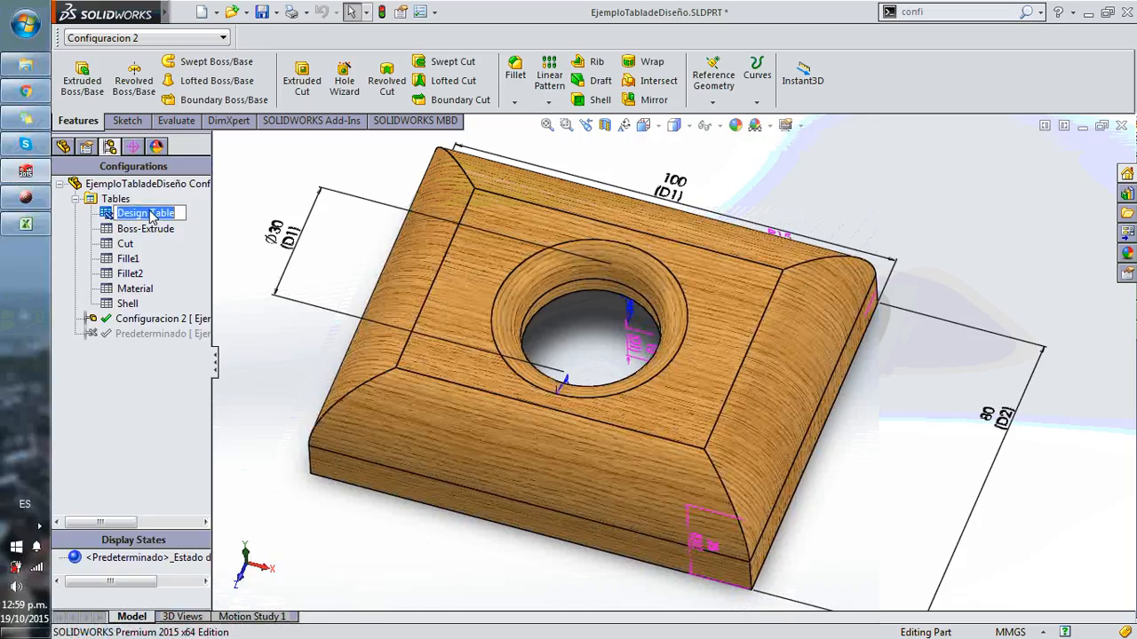
click(63, 146)
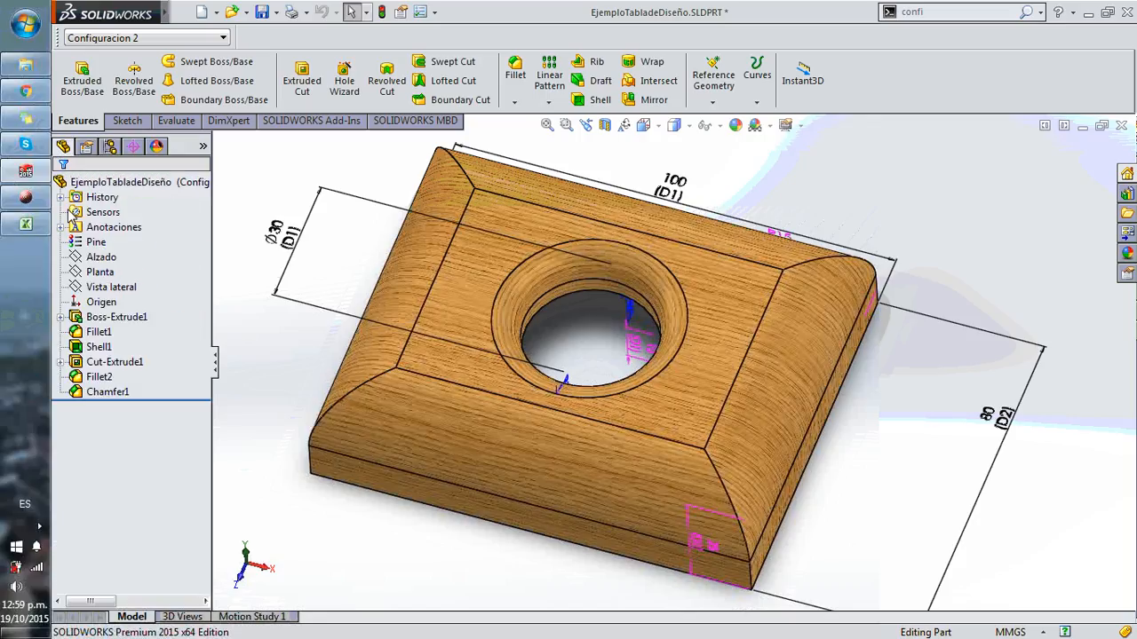
Set the radius of the hole's rim fillet, dimension D1@Fillet2, to 1 mm directly in the model
click(645, 348)
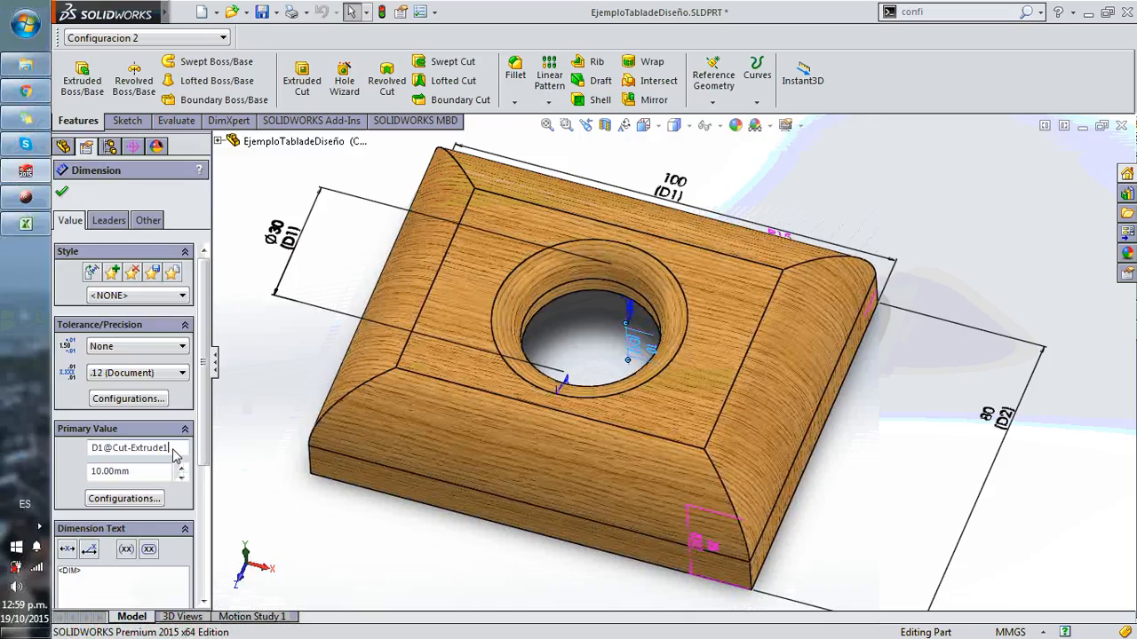
click(62, 192)
middle_drag(621, 321, 566, 325)
scroll(533, 337, down, 5)
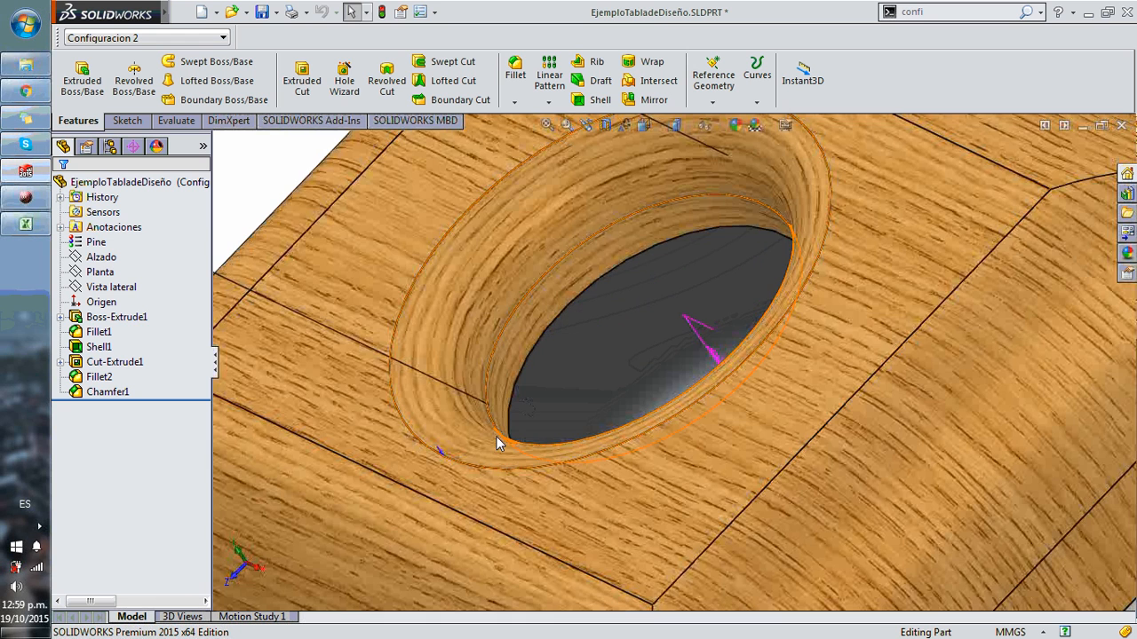
scroll(577, 414, up, 5)
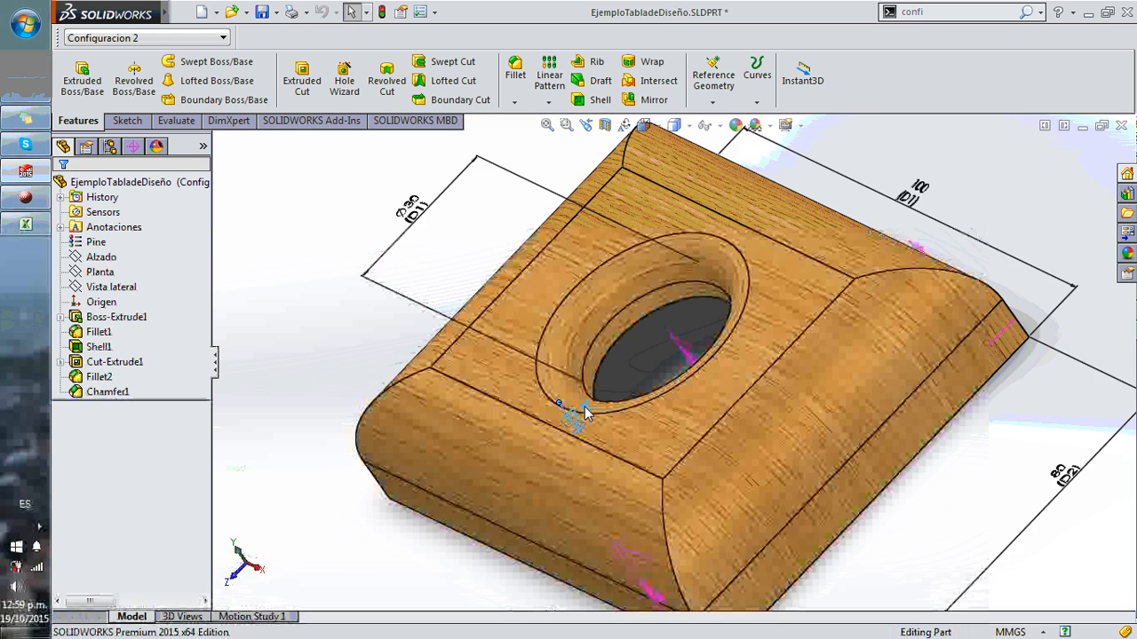
click(584, 407)
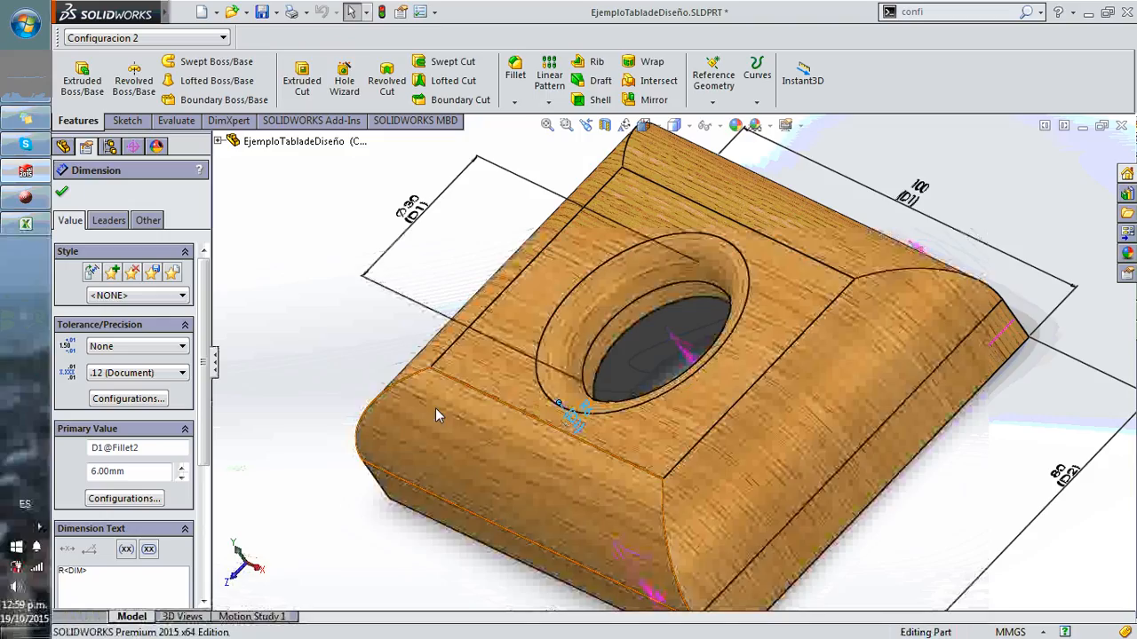
drag(152, 472, 40, 472)
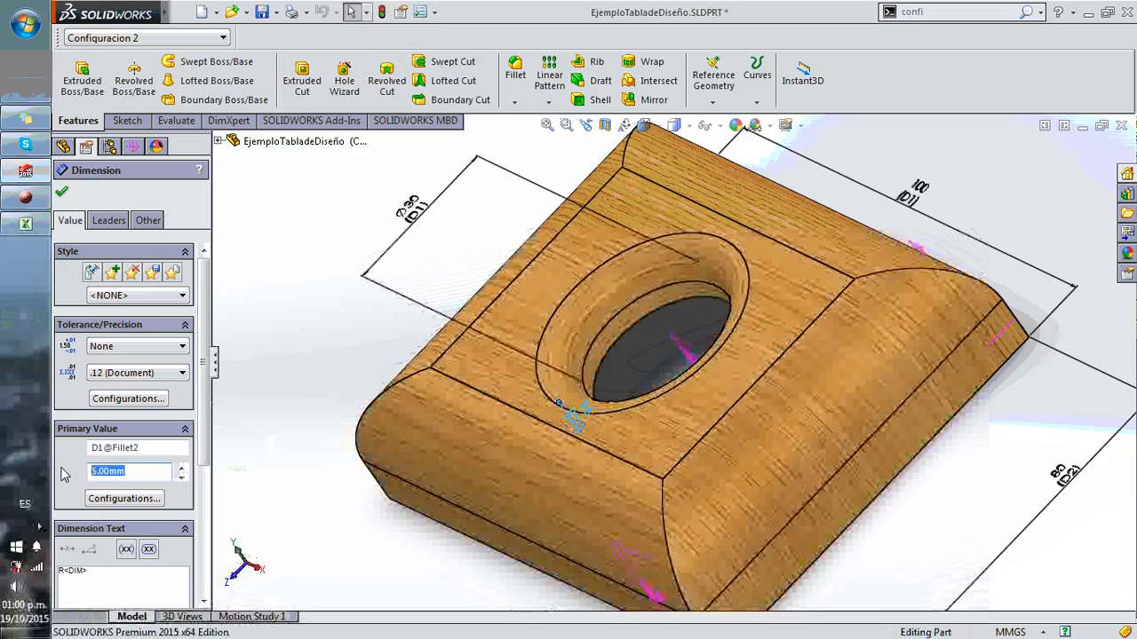
text(1)
click(61, 192)
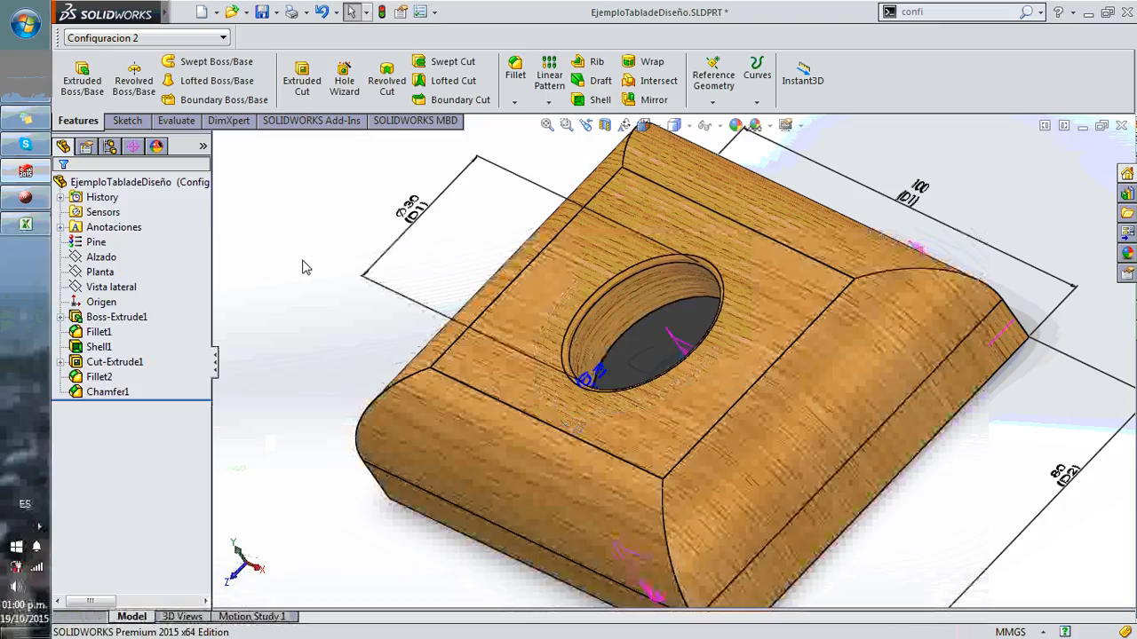
Save the design table over the existing EjemploTabladeDiseño.xlsx in the Tablas de diseño folder
click(109, 147)
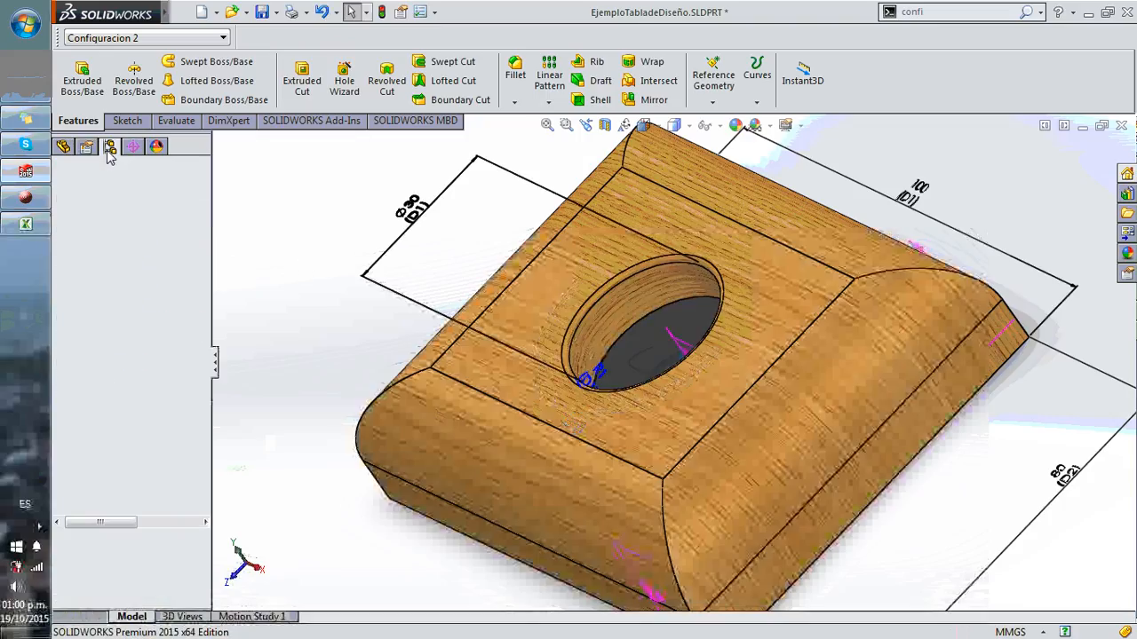
right_click(132, 215)
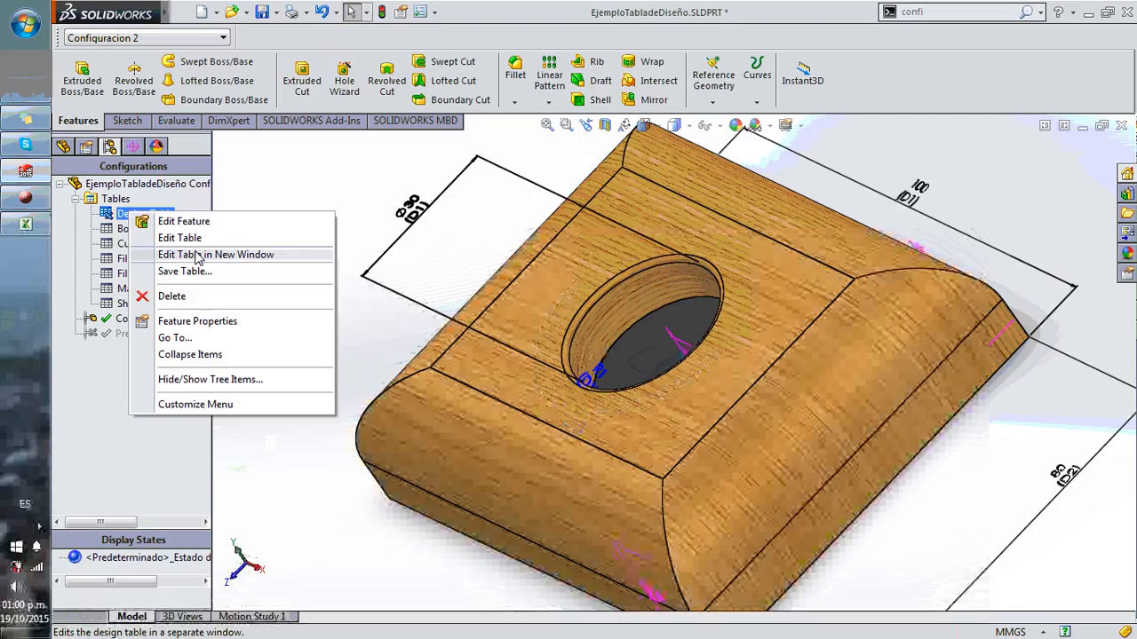
click(24, 199)
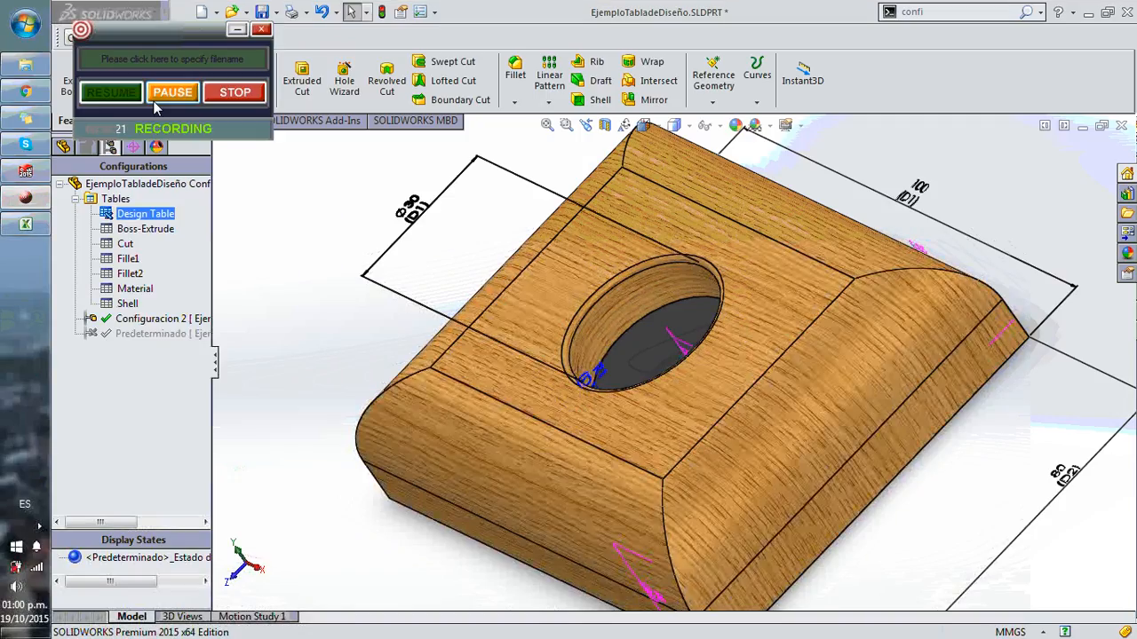
right_click(160, 218)
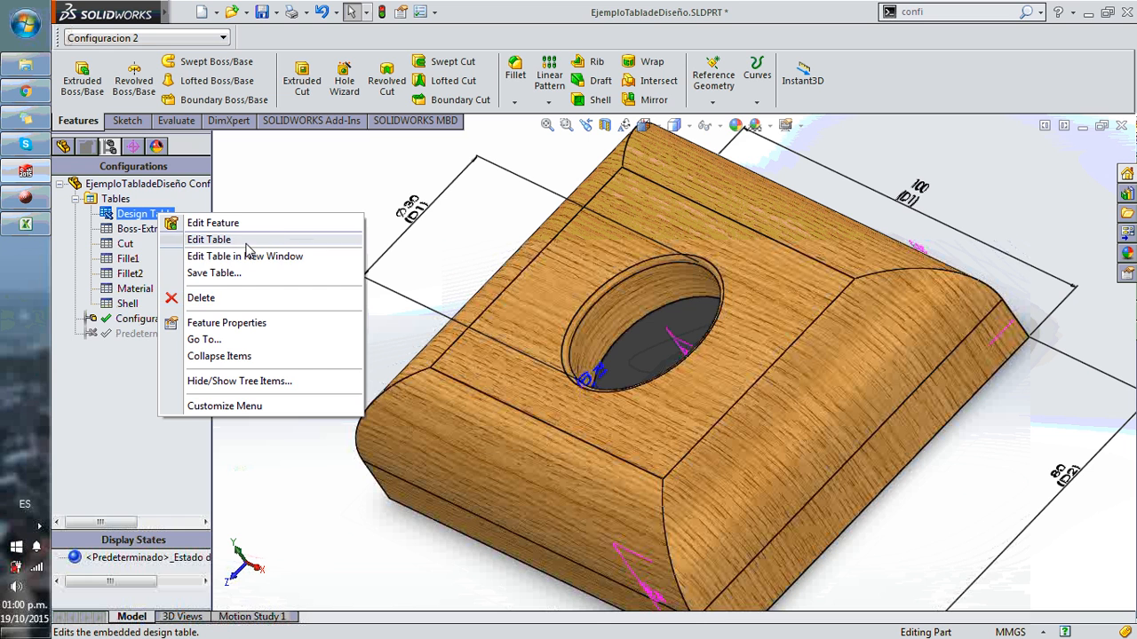
click(243, 275)
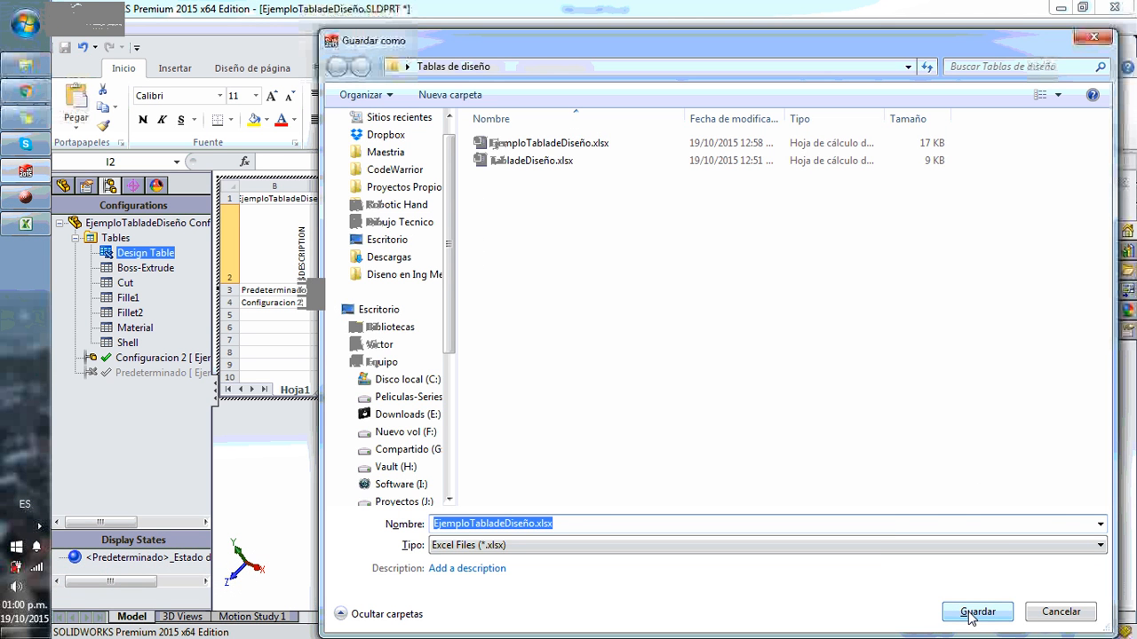
click(972, 615)
click(640, 341)
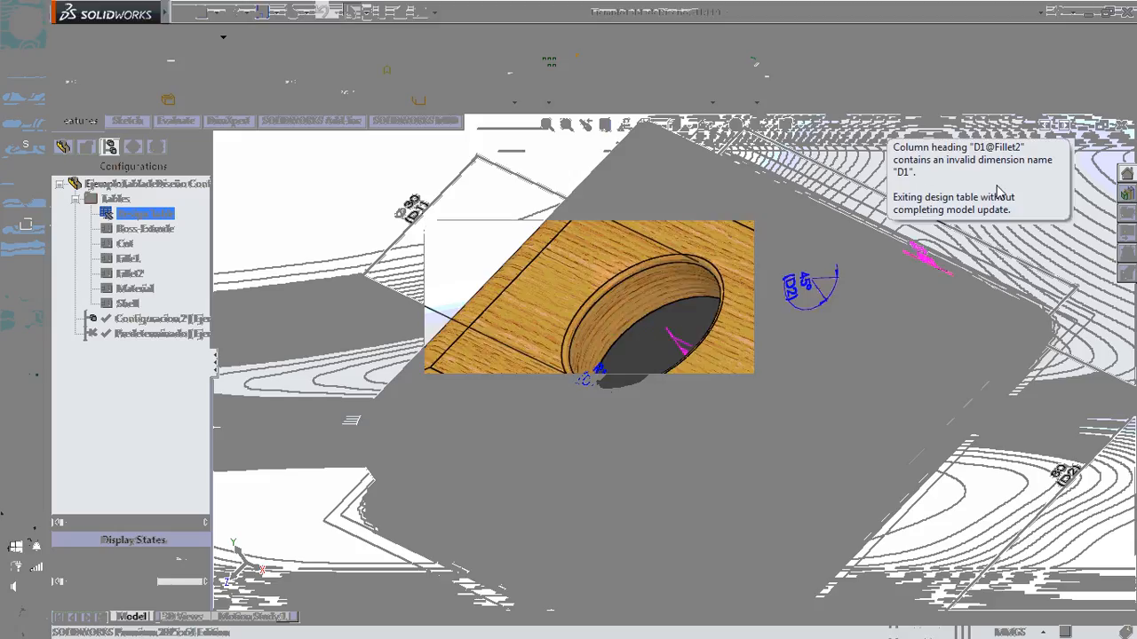
click(1057, 167)
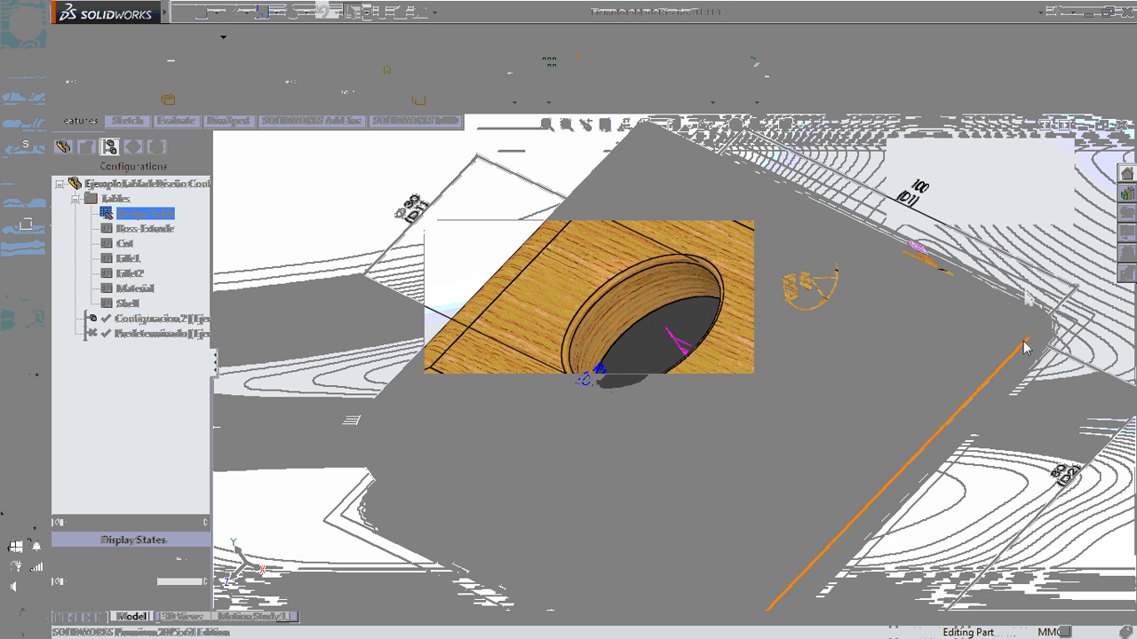
Examine the circular hole's rim fillet in Configuracion 2 from several angles for the effect of the radius change
click(1025, 347)
scroll(935, 392, up, 3)
middle_drag(900, 383, 949, 350)
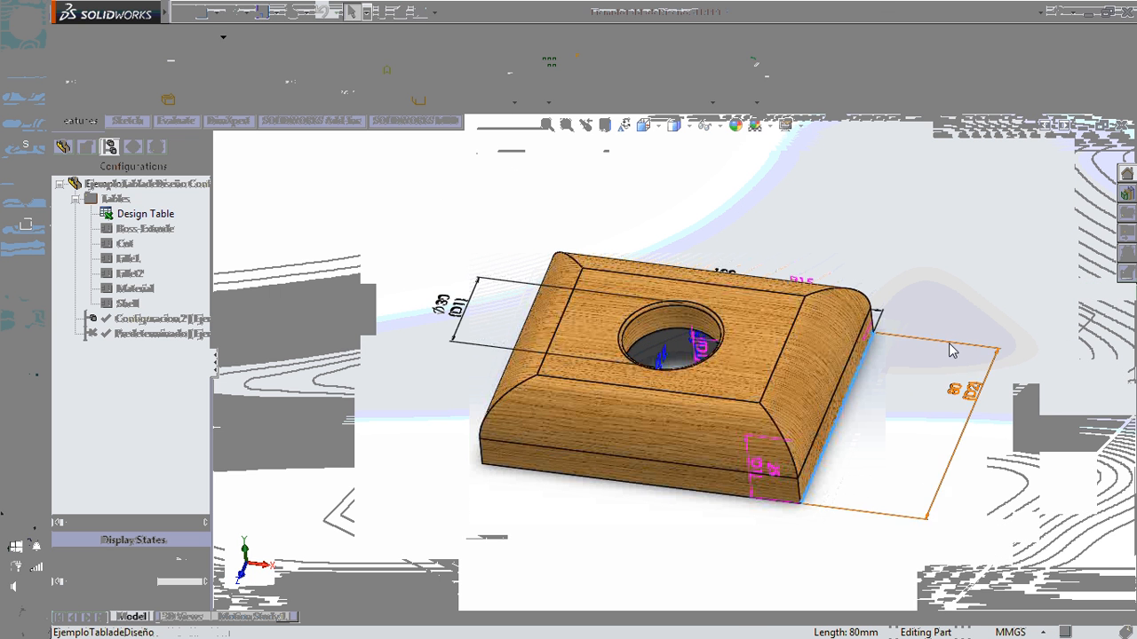
scroll(697, 338, down, 4)
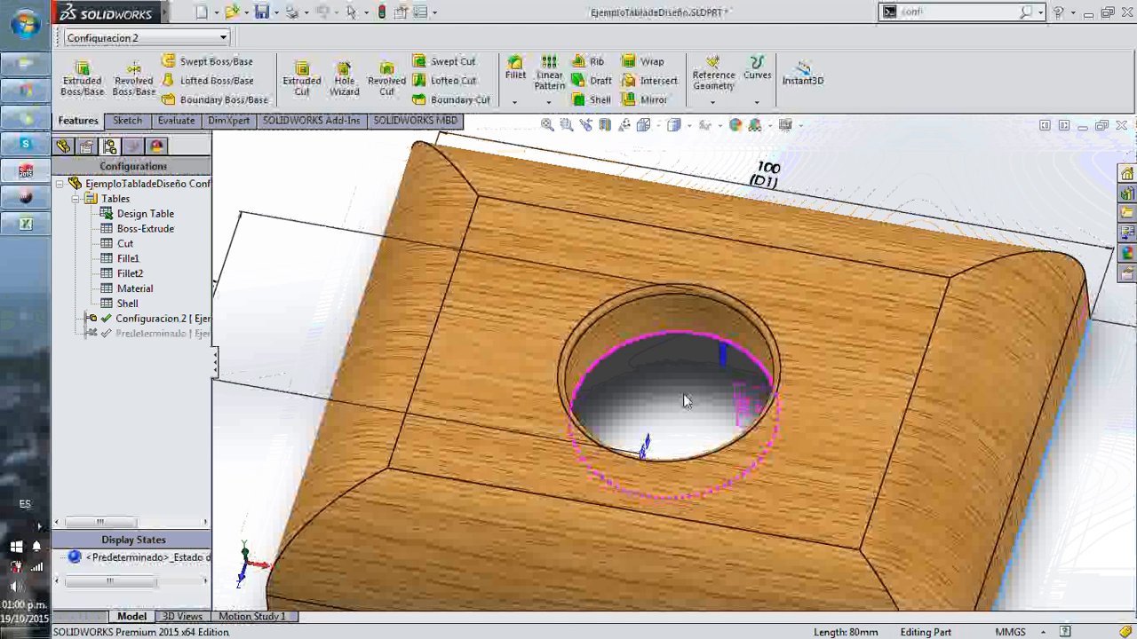
middle_drag(684, 401, 773, 405)
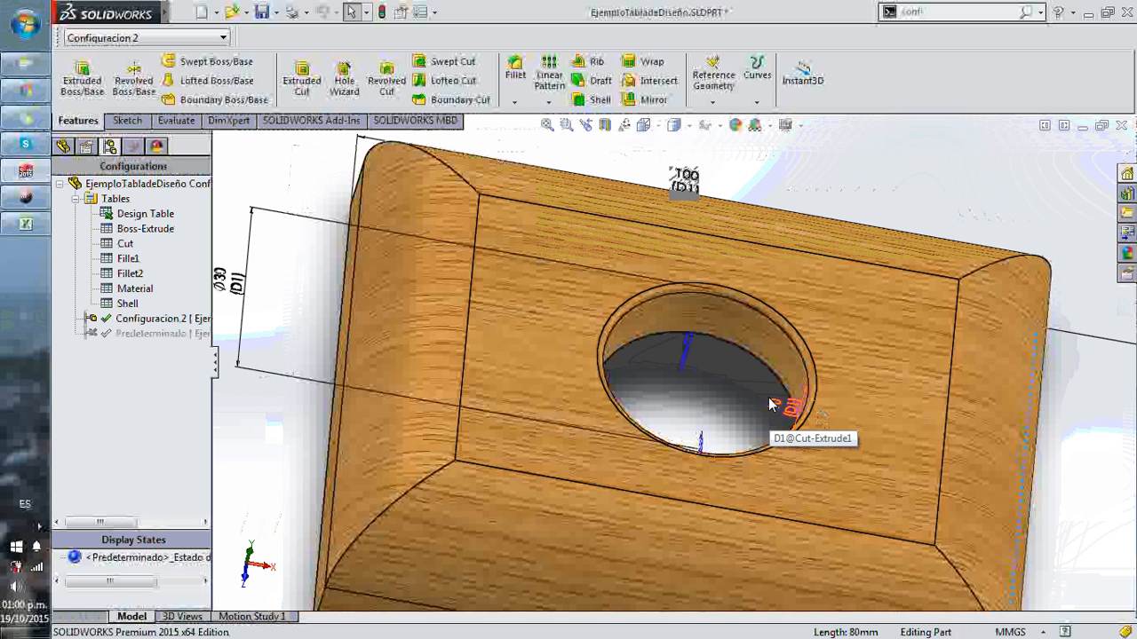
scroll(766, 402, up, 5)
scroll(746, 382, down, 1)
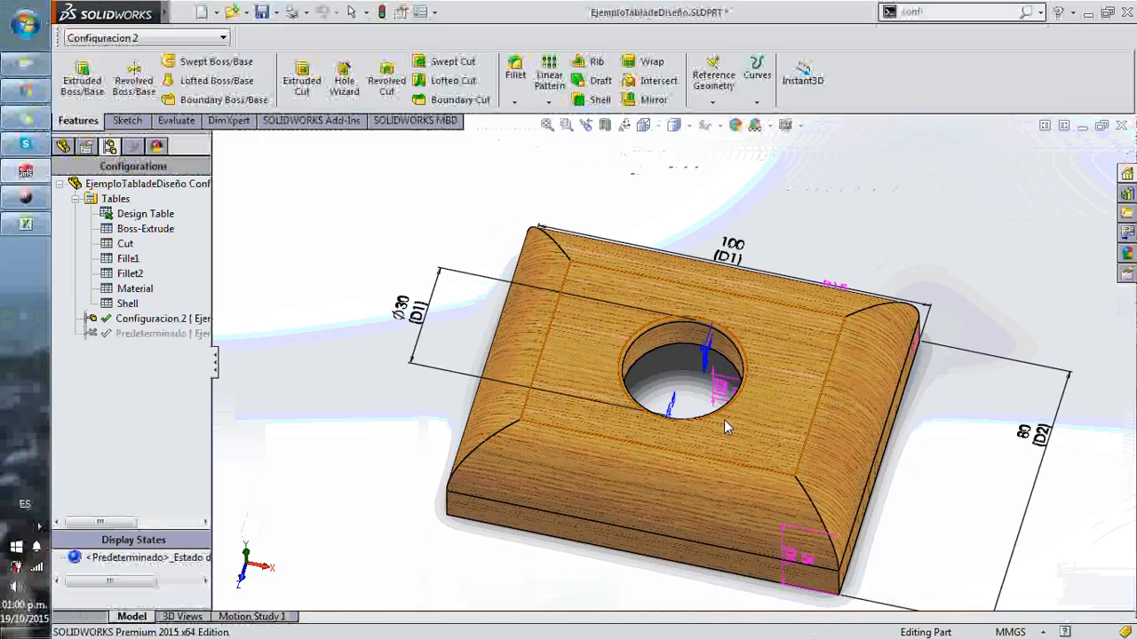
Examine the part in Configuracion 2 up close and from several angles, and inspect the hole's diameter dimension
scroll(724, 417, down, 5)
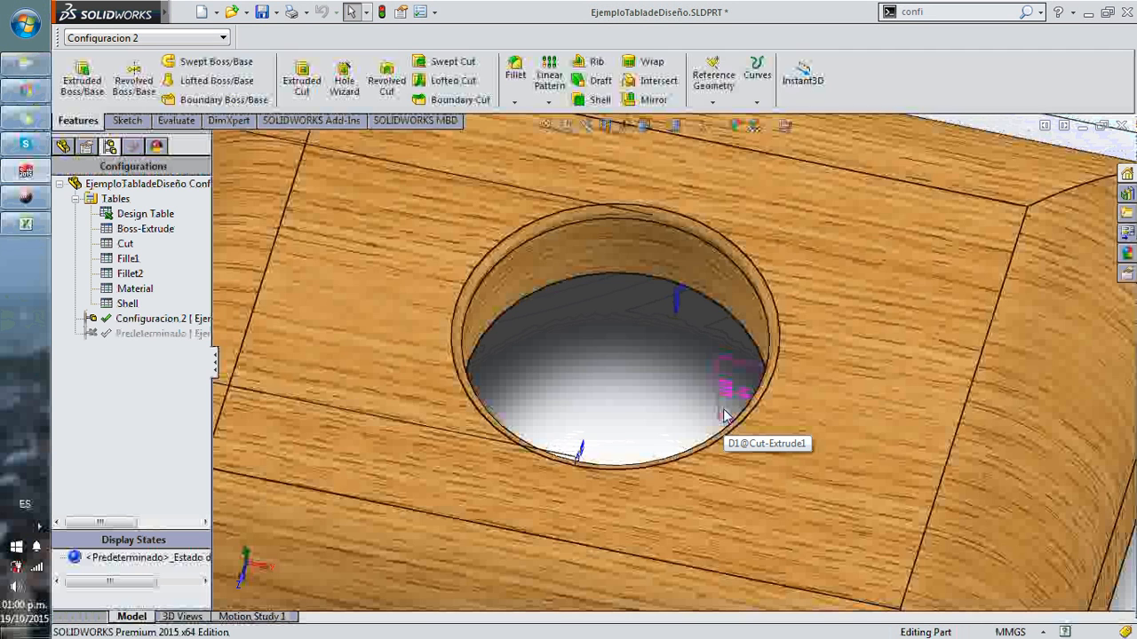
scroll(723, 417, up, 2)
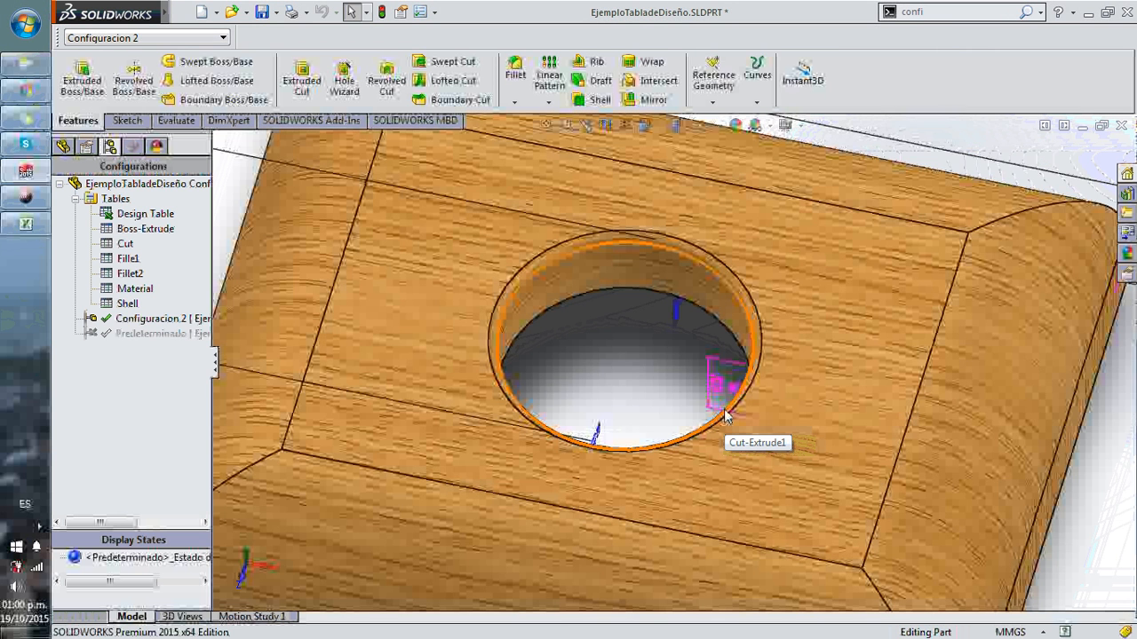
scroll(723, 418, up, 3)
scroll(723, 417, up, 2)
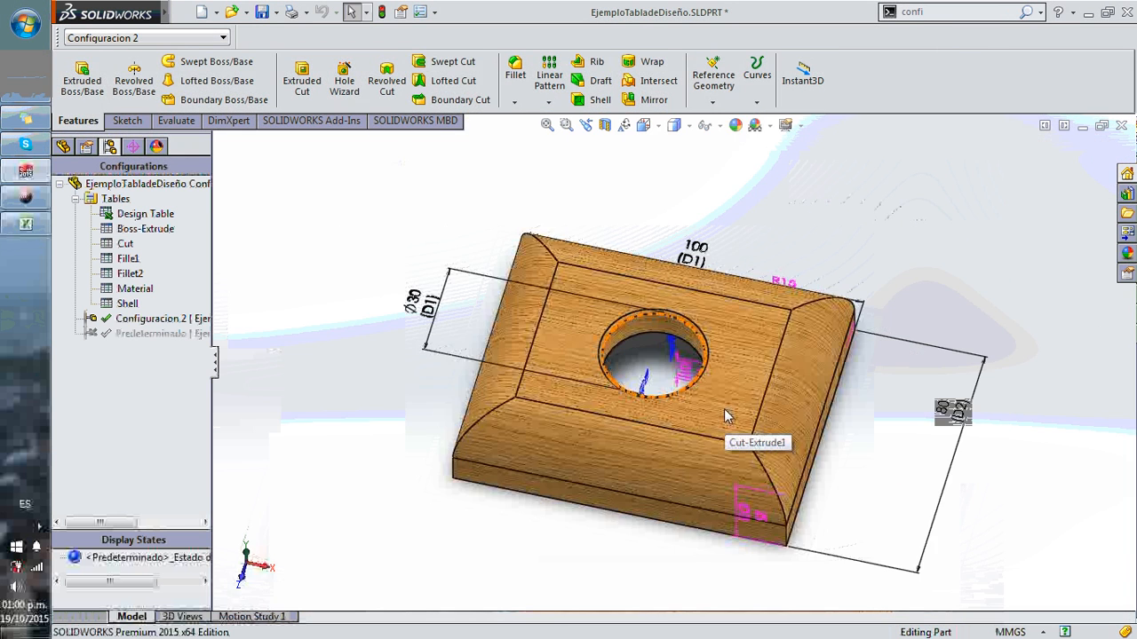
middle_drag(724, 419, 742, 394)
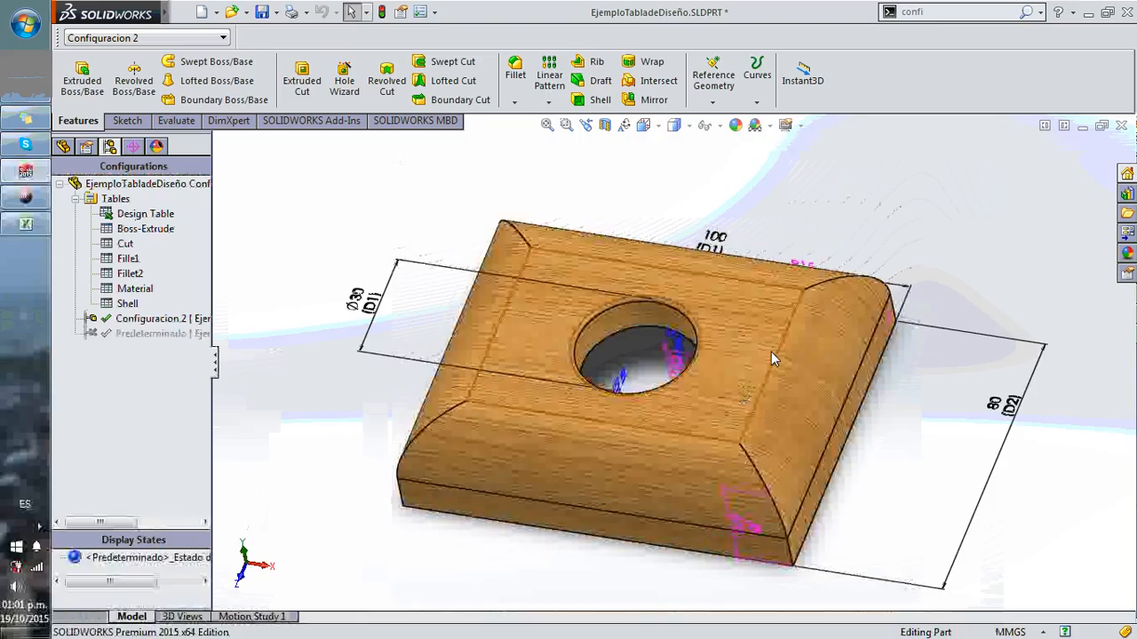
middle_drag(771, 352, 792, 397)
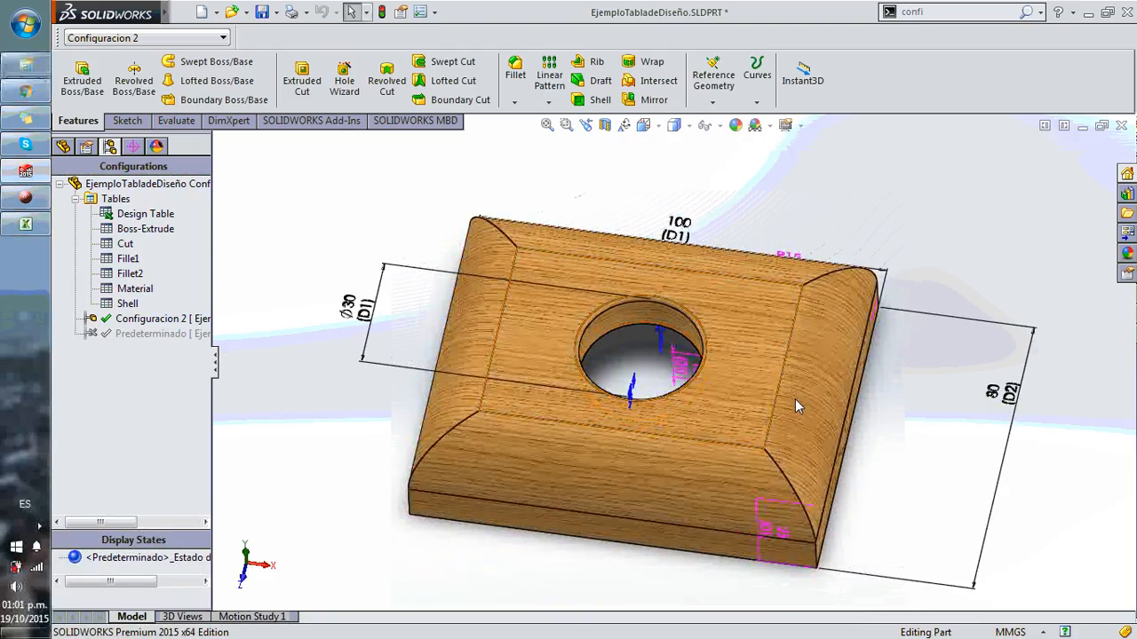
click(364, 308)
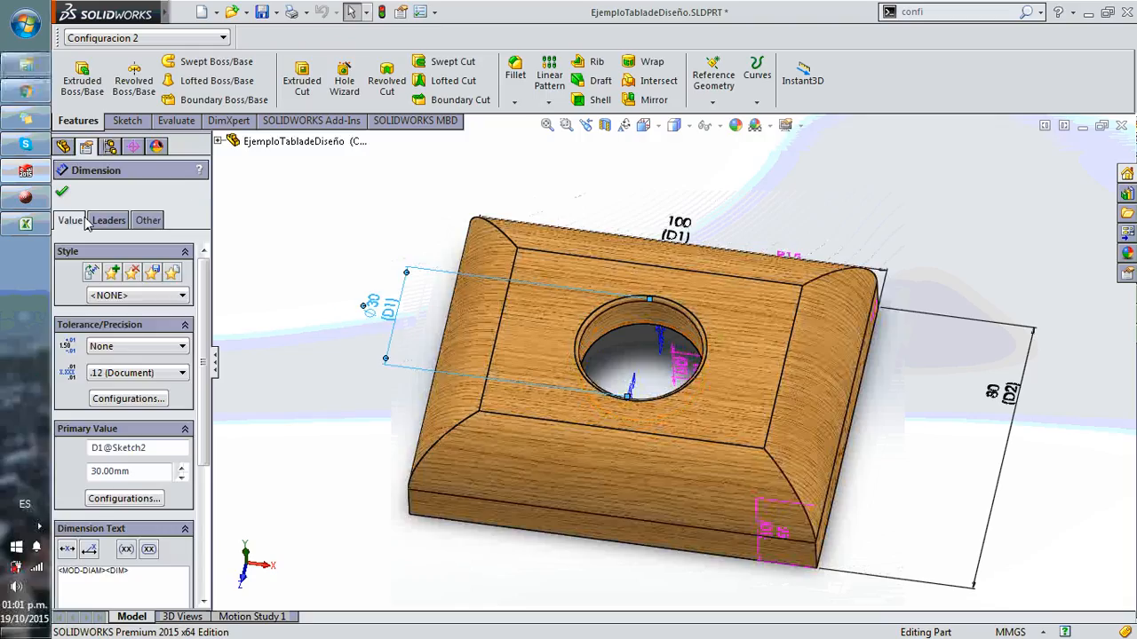
click(61, 192)
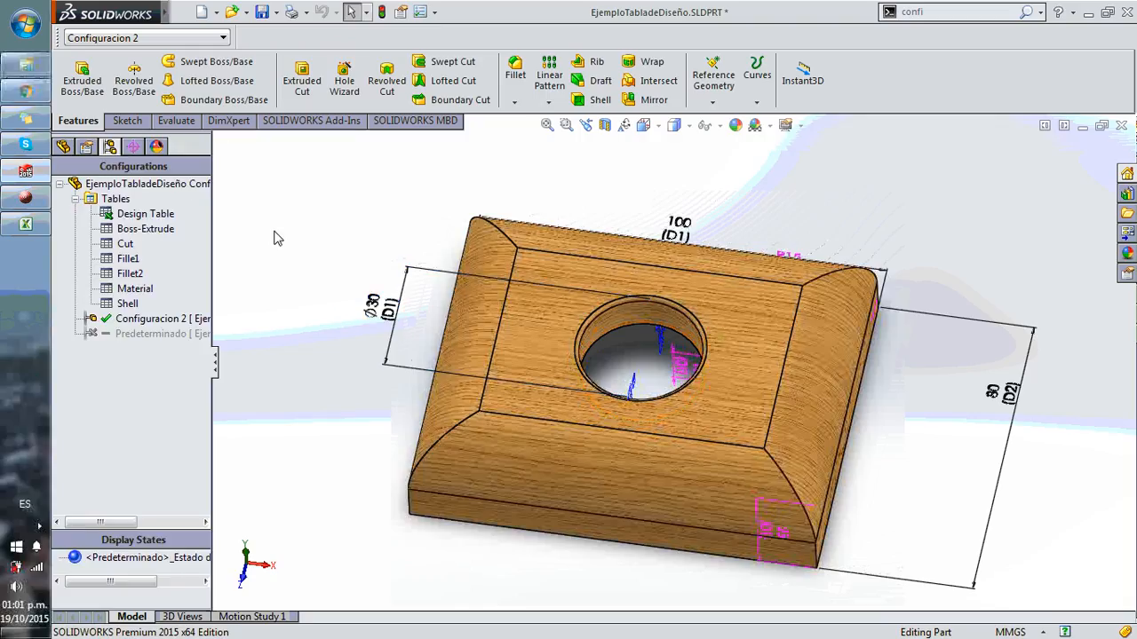
middle_drag(274, 232, 300, 203)
scroll(549, 243, up, 1)
middle_drag(548, 243, 519, 280)
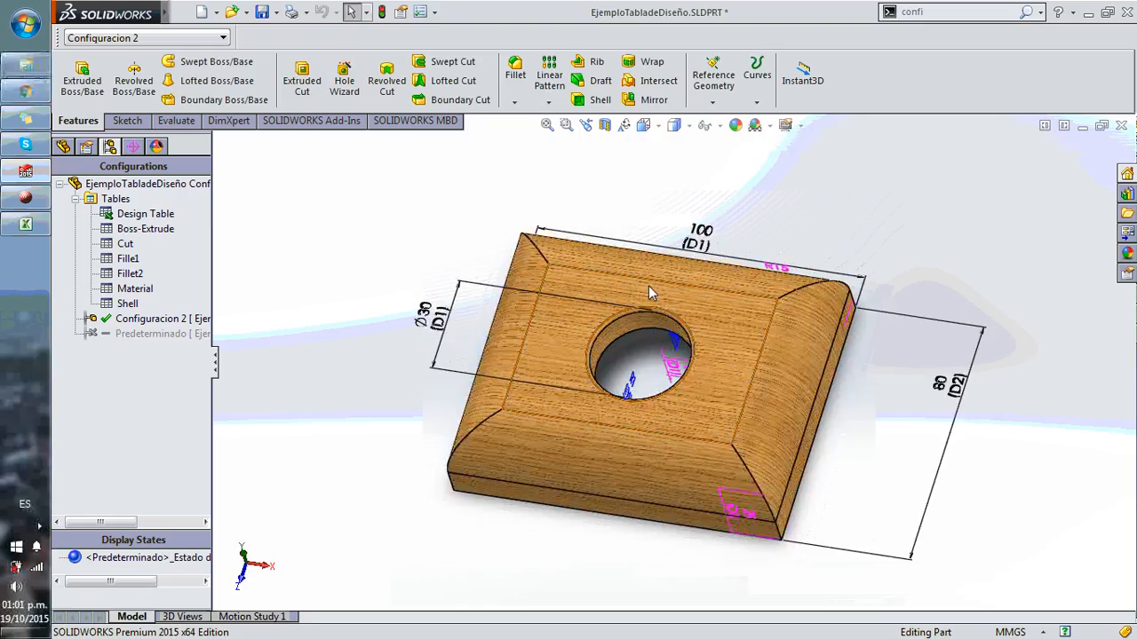
middle_drag(648, 286, 649, 222)
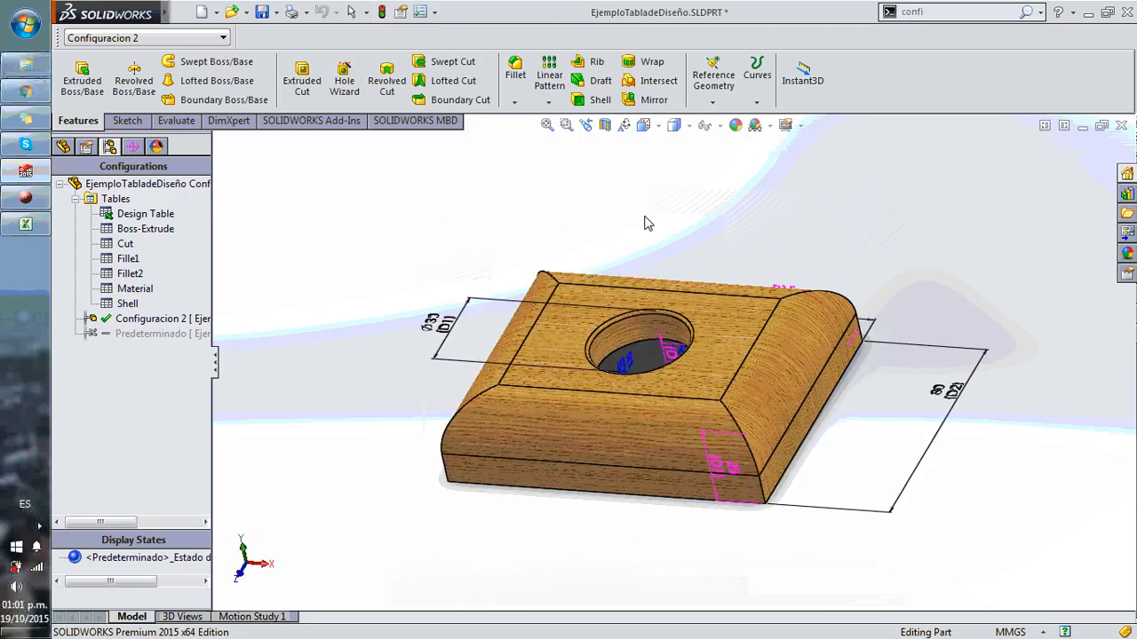
middle_drag(647, 223, 692, 298)
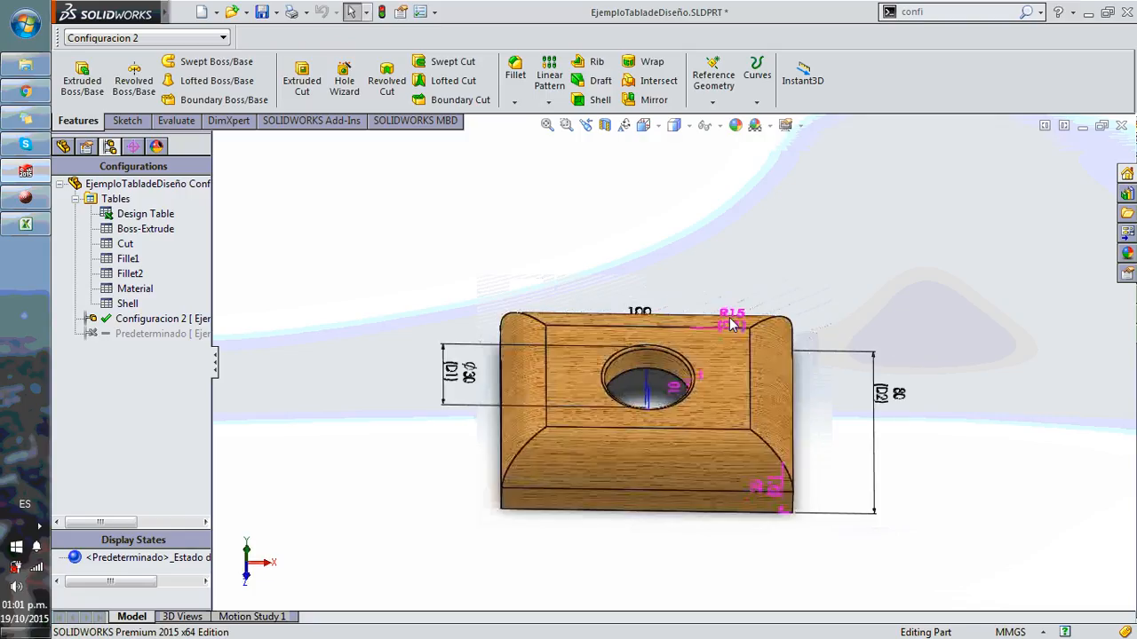
middle_drag(731, 322, 668, 373)
click(138, 215)
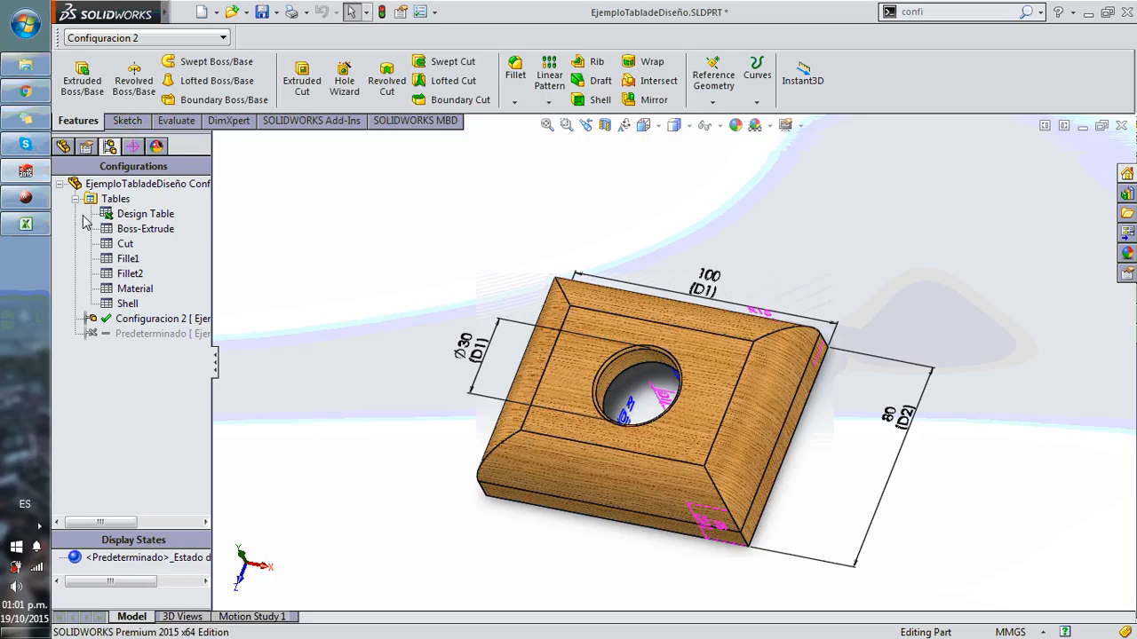
Switch to Excel to review both configuration rows in TabladeDiseño.xlsx, and return to the SOLIDWORKS part
click(25, 224)
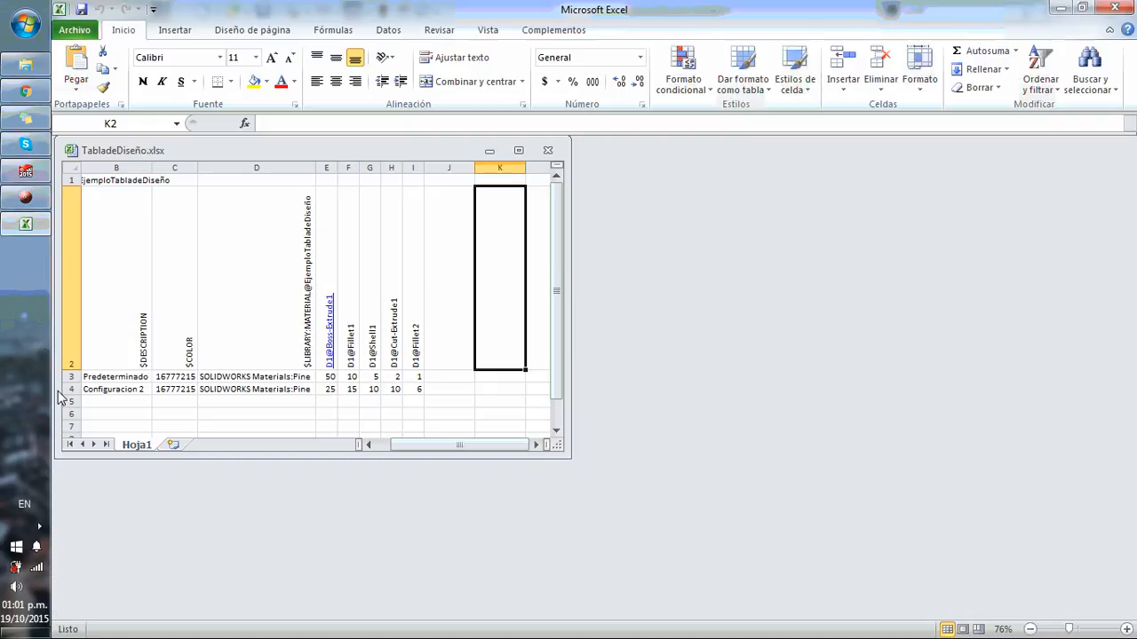
click(25, 206)
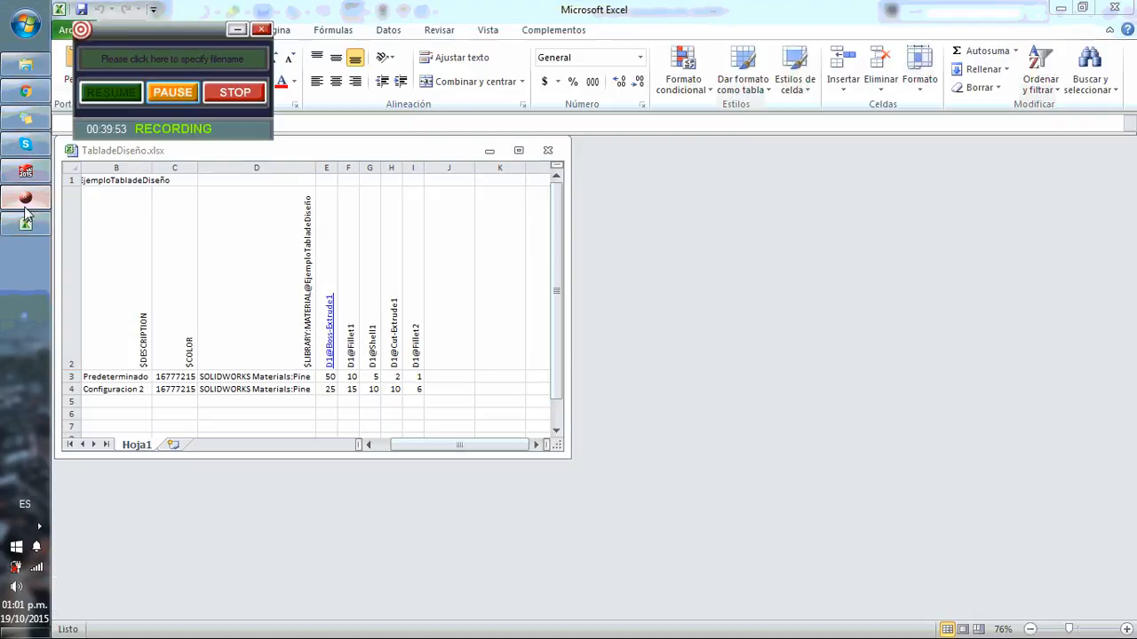
click(26, 224)
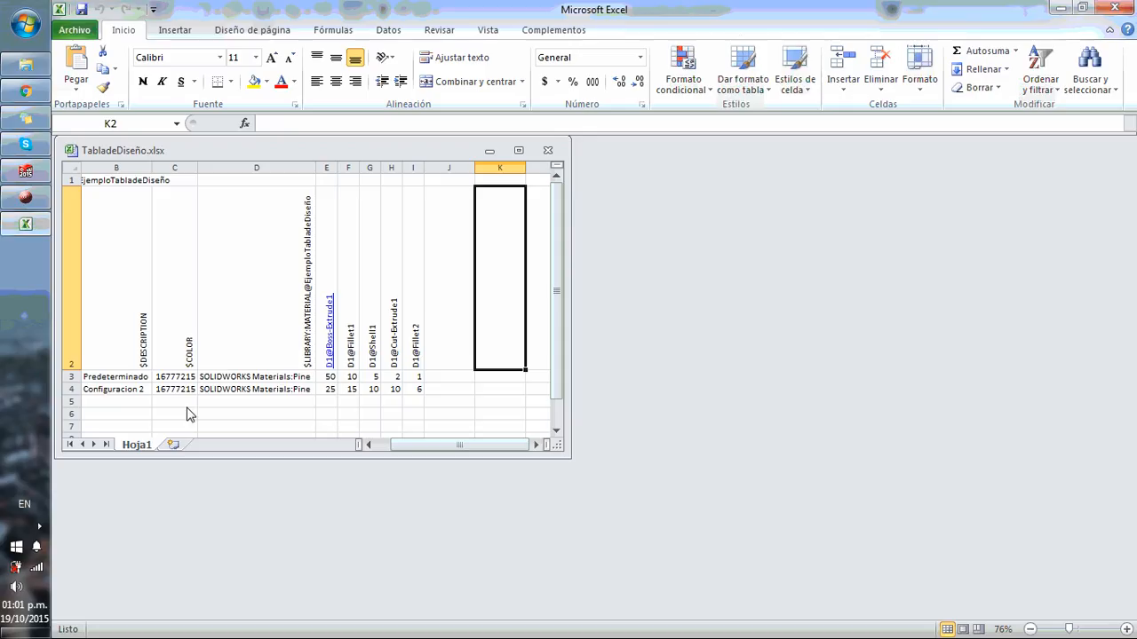
click(104, 391)
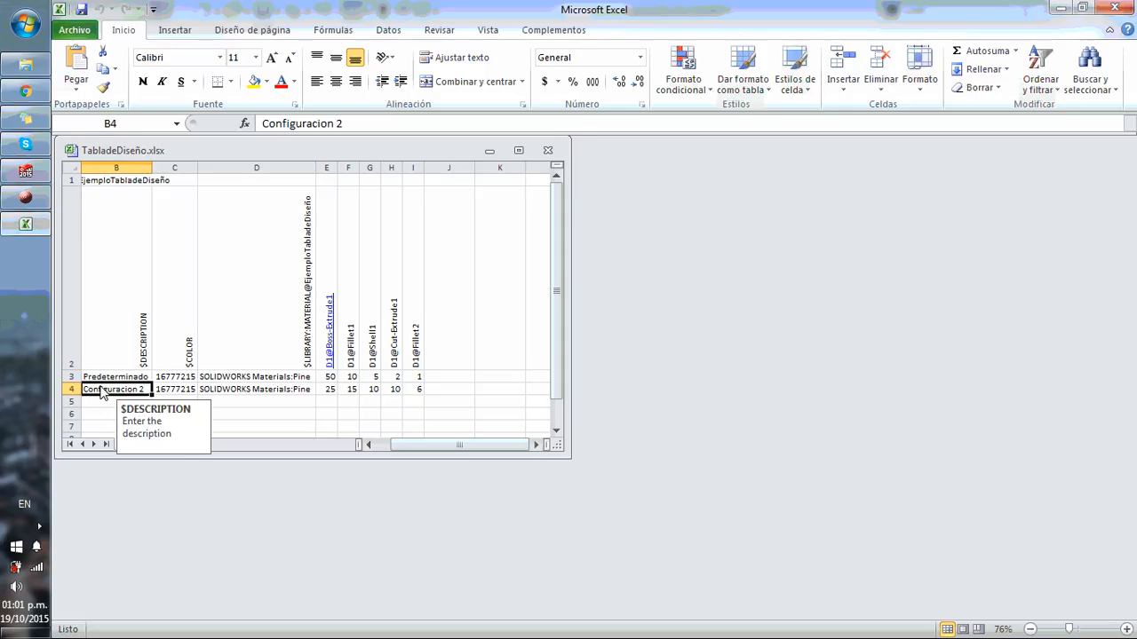
key(Up)
drag(393, 444, 394, 448)
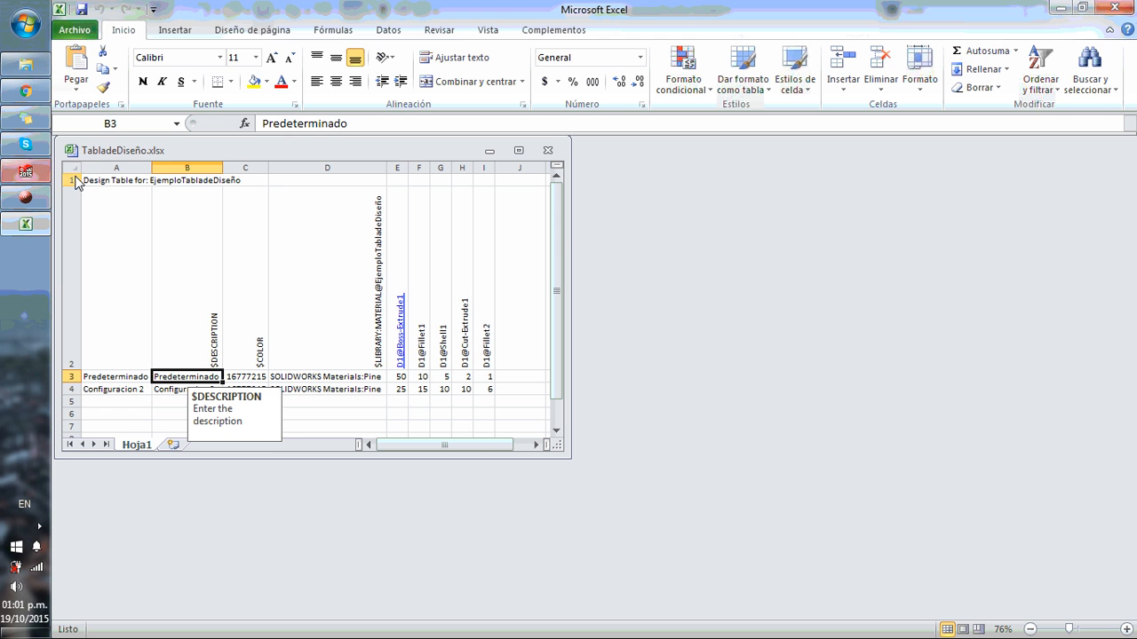
click(25, 170)
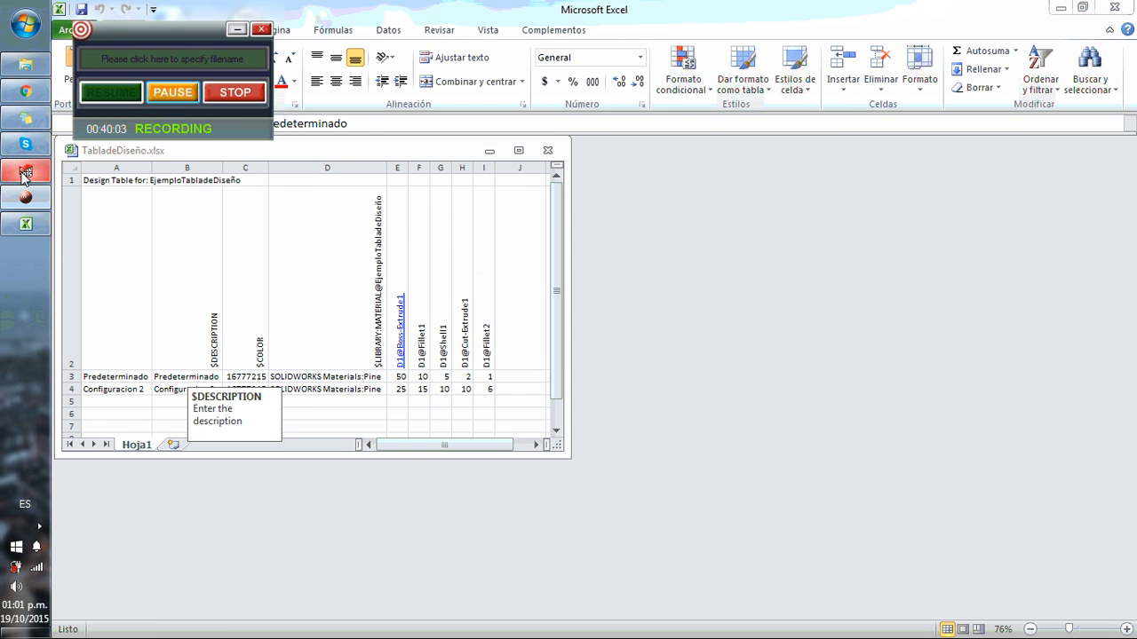
click(26, 172)
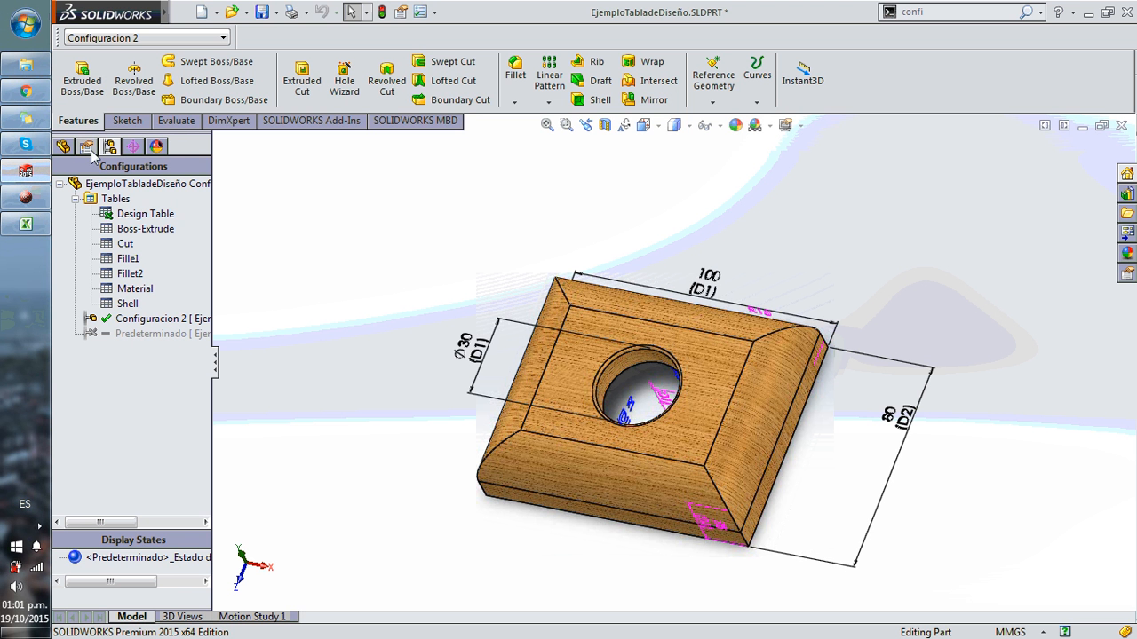
Open the configuration table for Sketch1, the base sketch of Boss-Extrude1, with Configure Feature
click(65, 147)
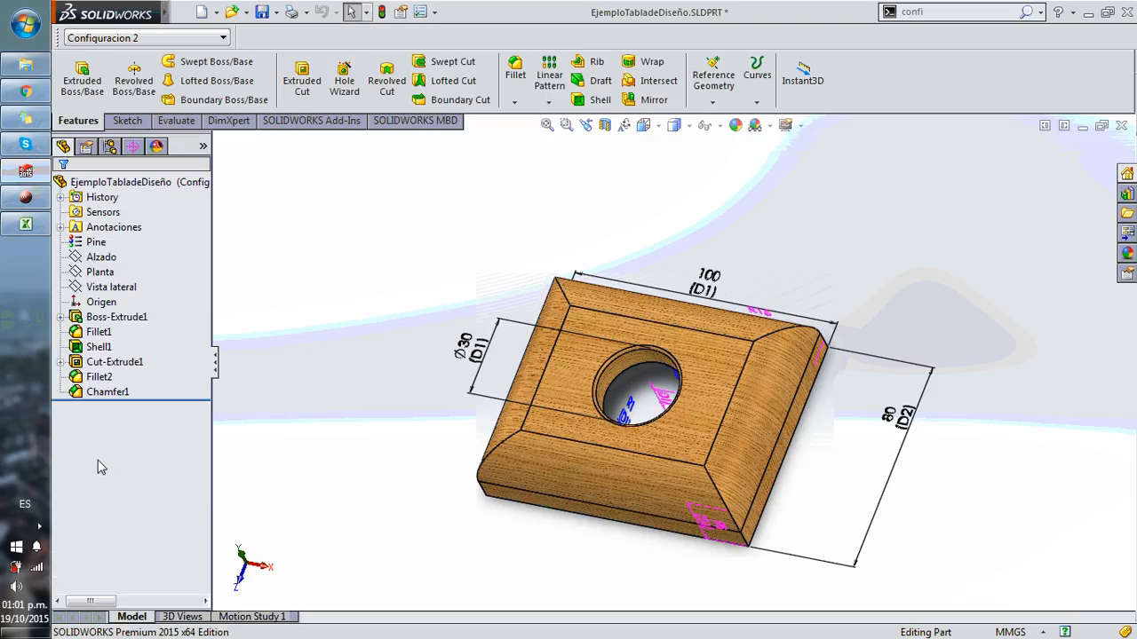
click(98, 316)
click(89, 318)
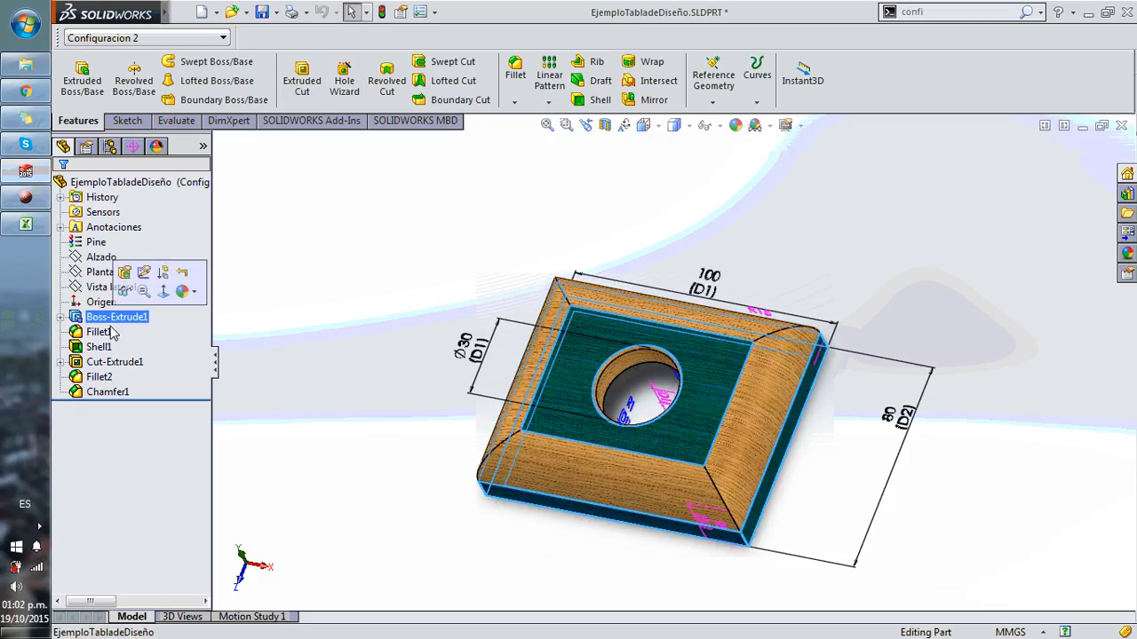
ctrl+click(89, 347)
click(60, 317)
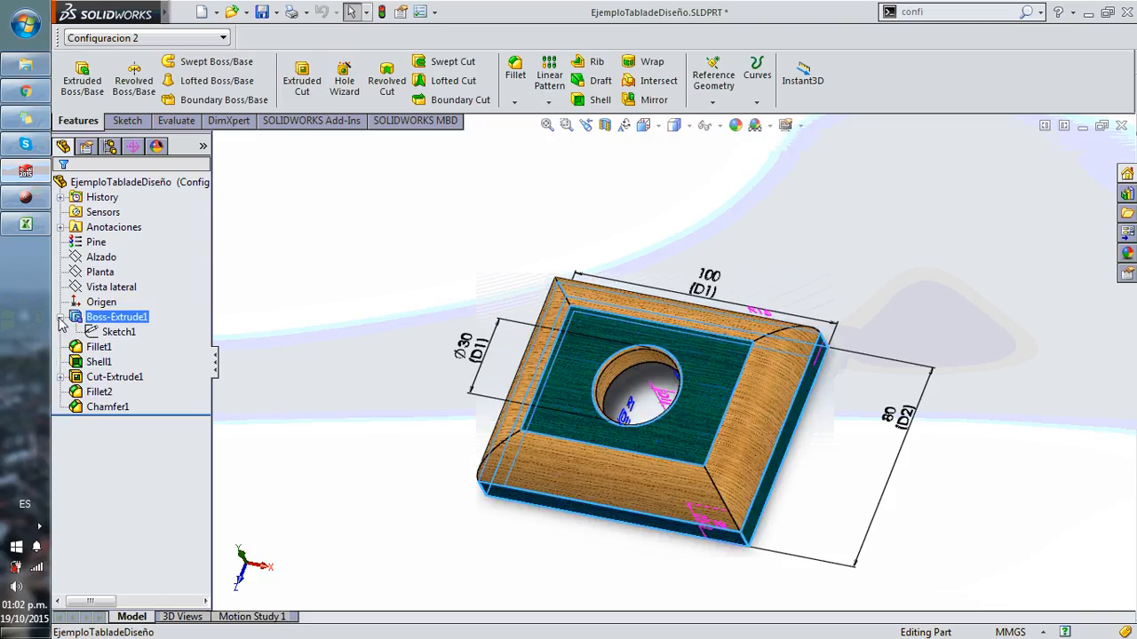
click(117, 332)
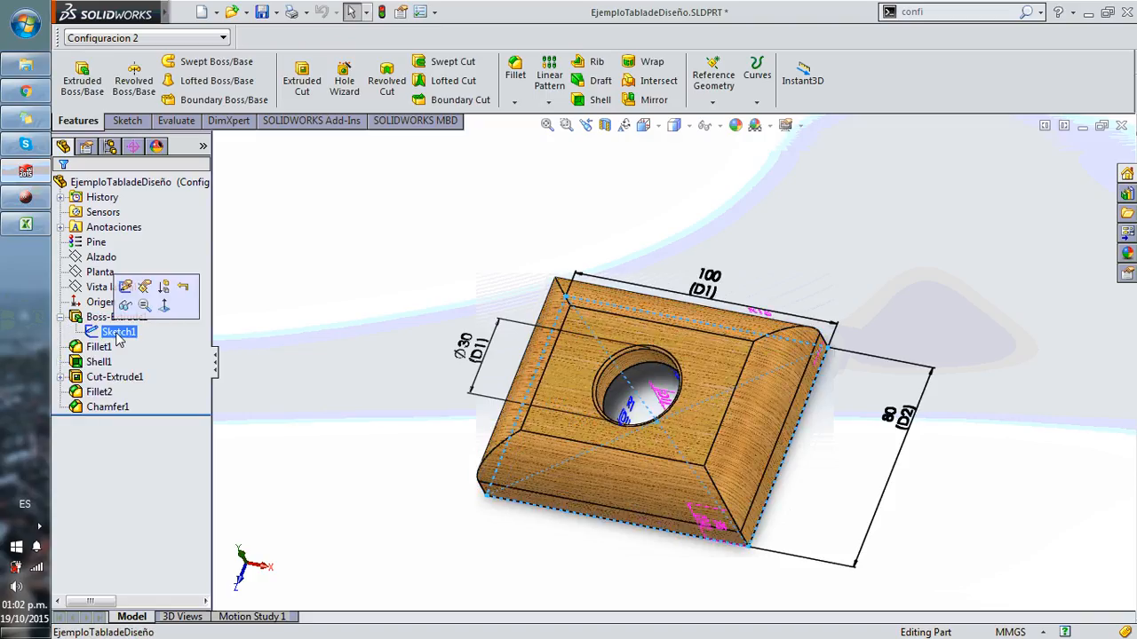
right_click(115, 334)
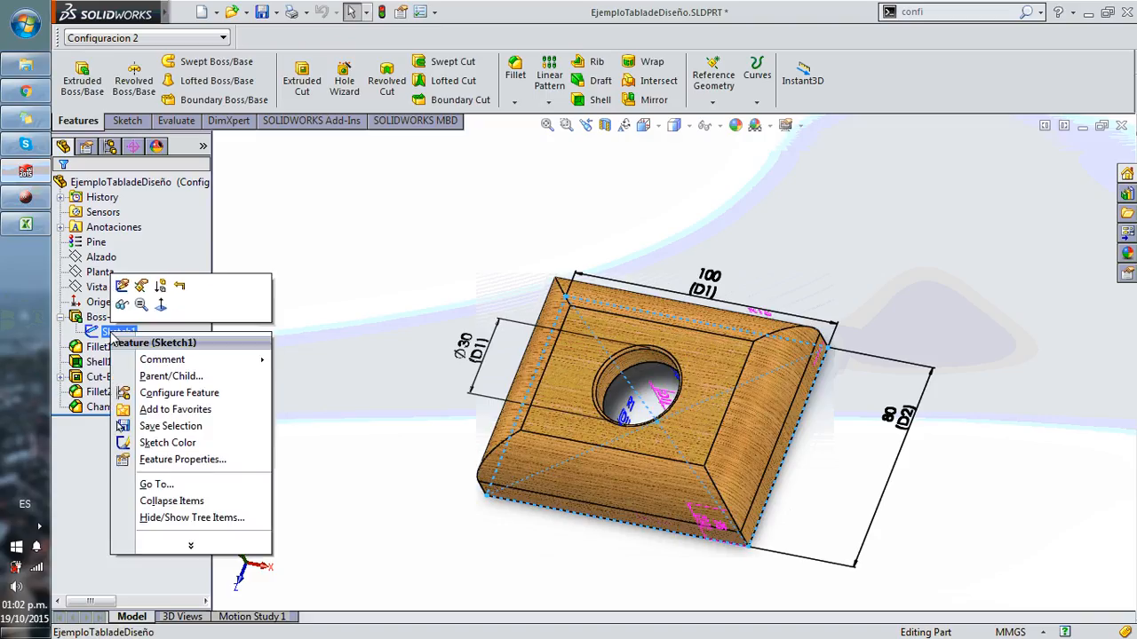
click(211, 396)
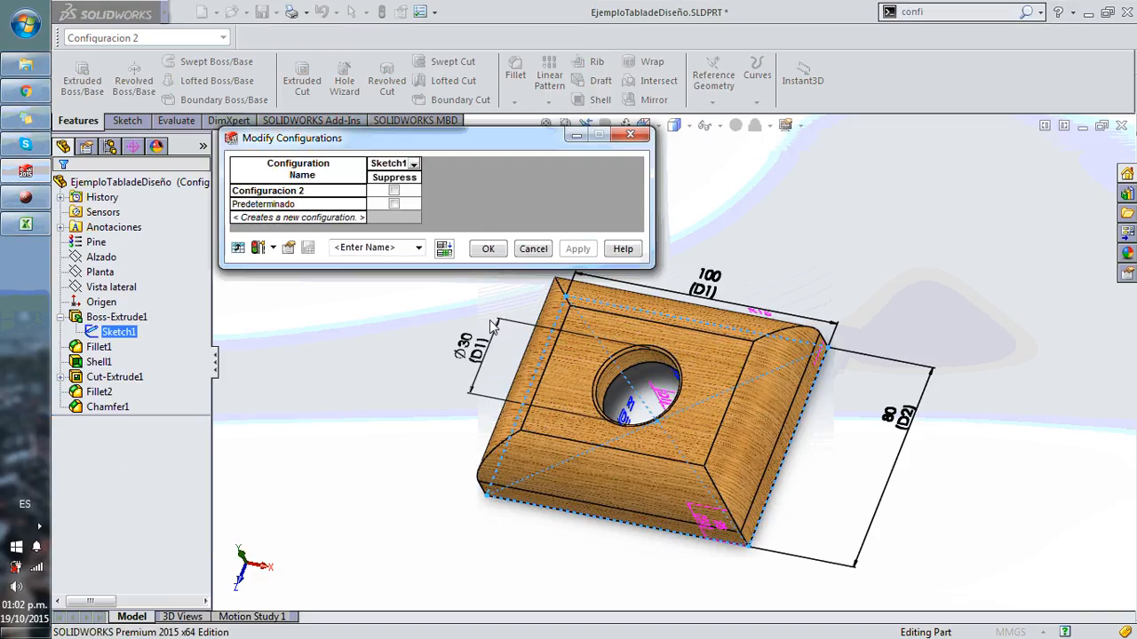
Include Sketch1's dimensions D1 and D2 in the configuration table and save the table view as Cuadro
click(414, 165)
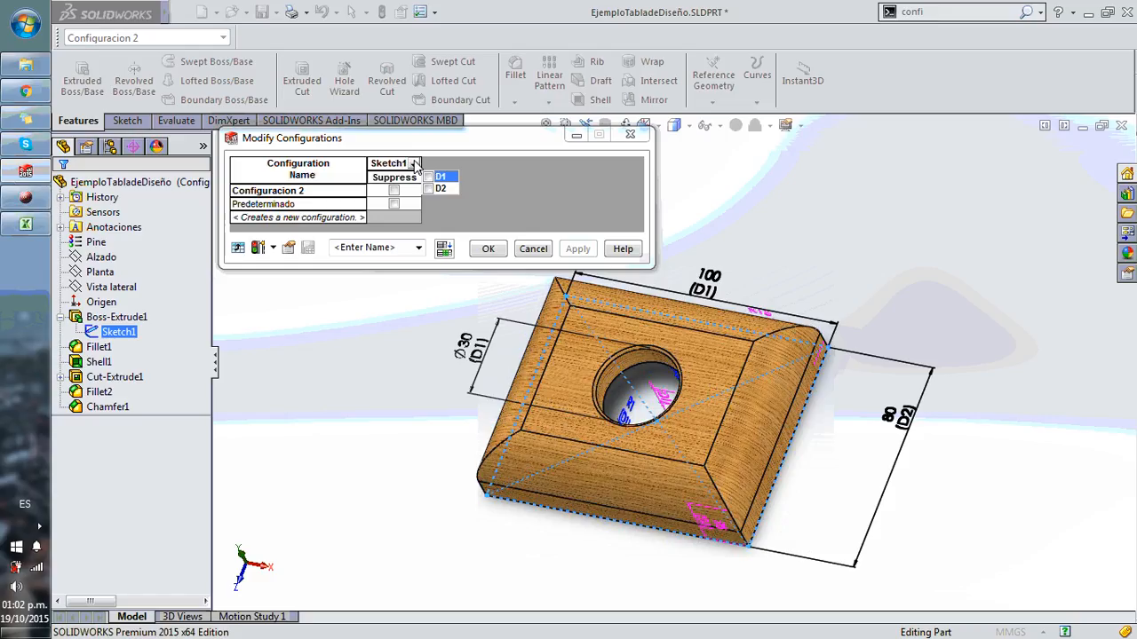
click(428, 176)
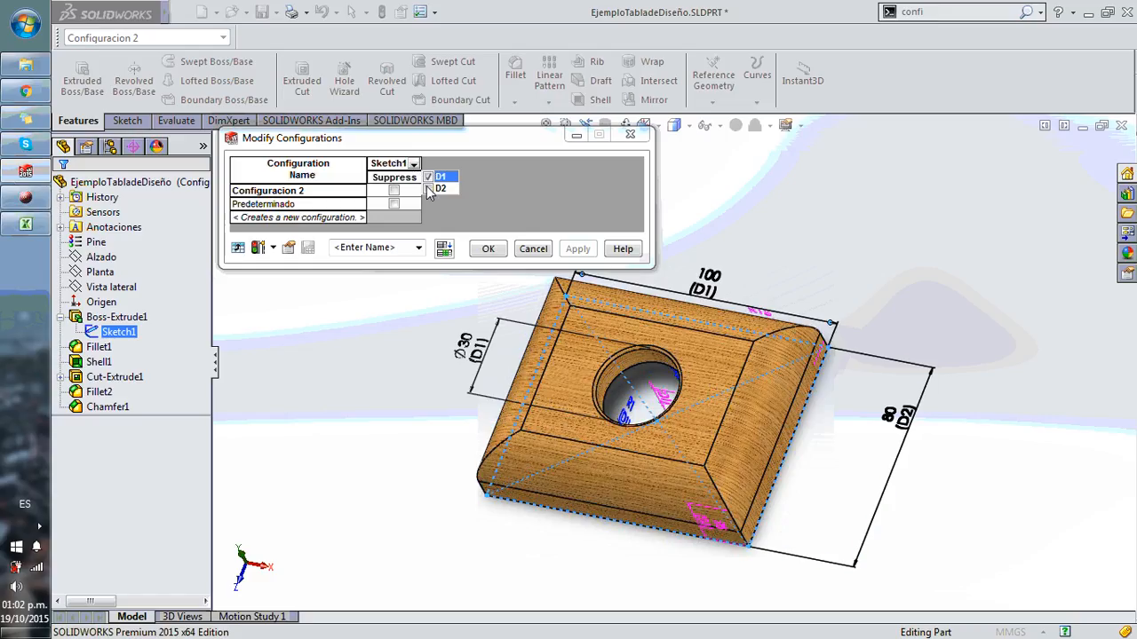
click(428, 188)
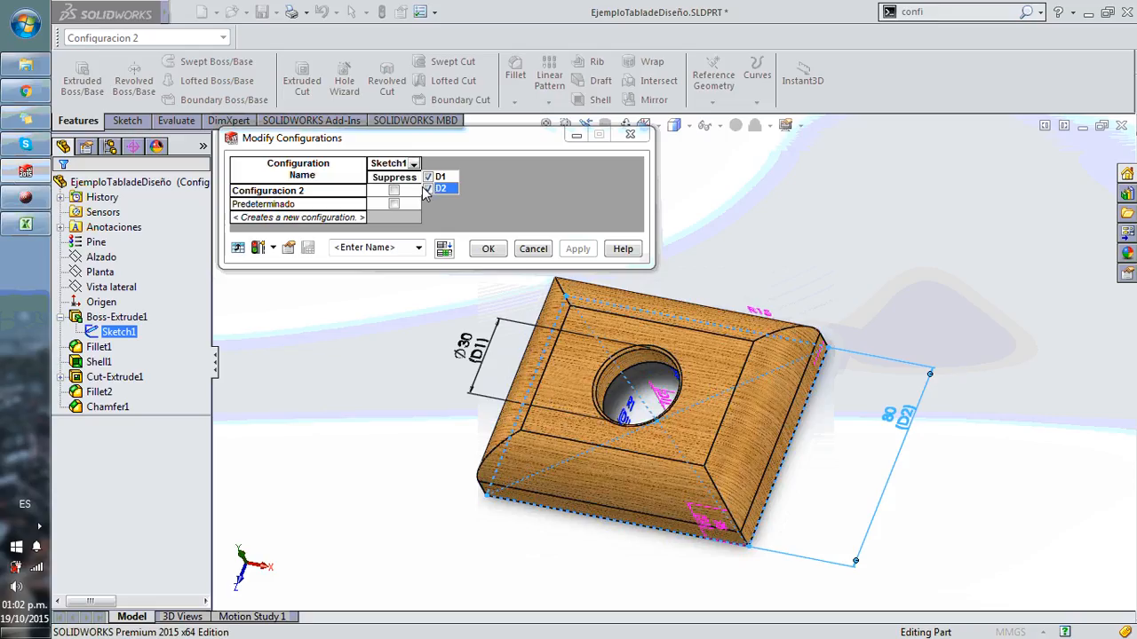
click(392, 249)
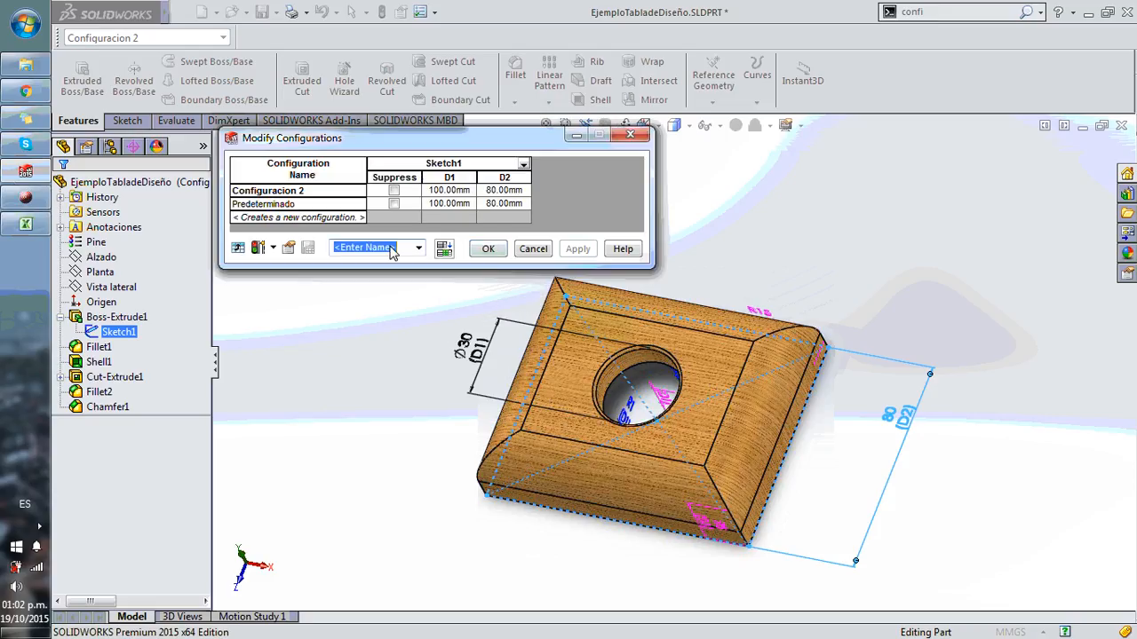
text(Cuadro)
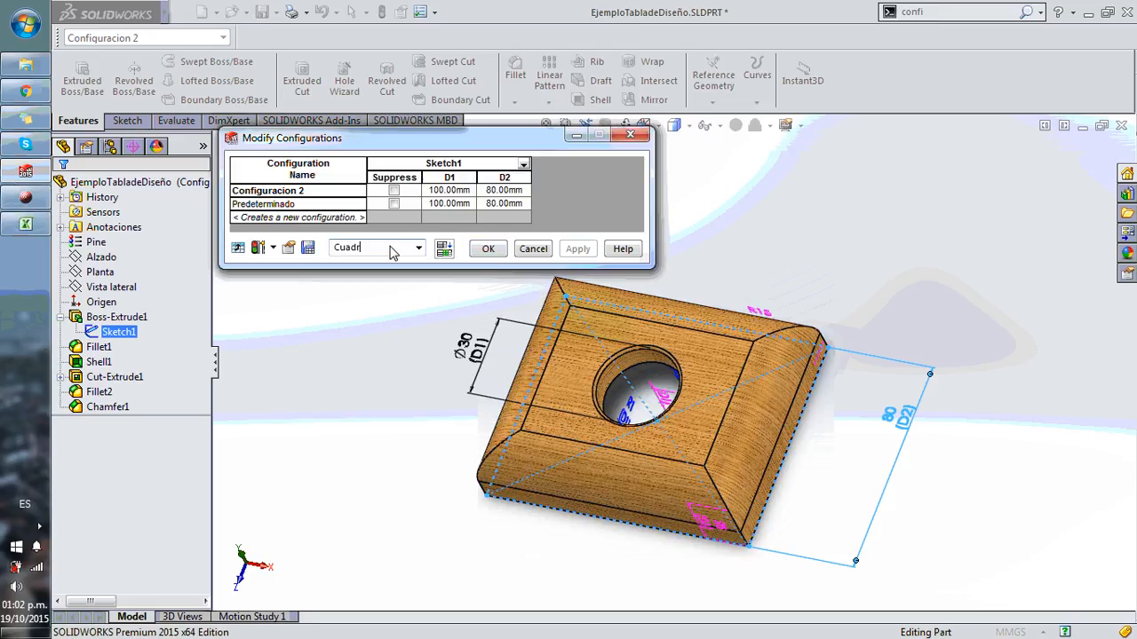
click(308, 248)
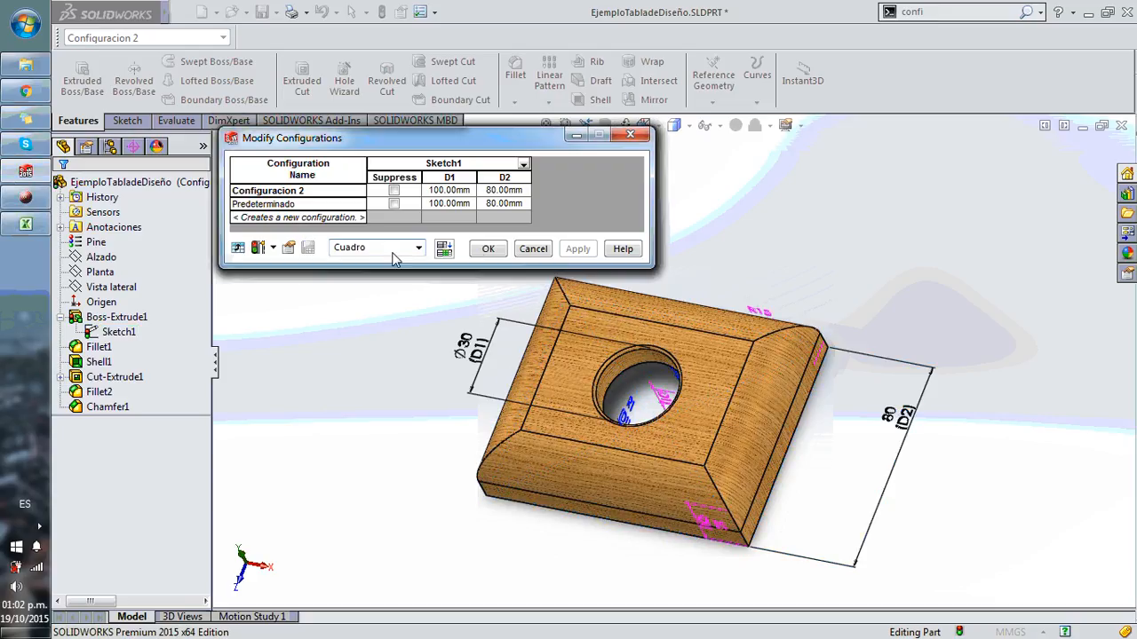
Set Sketch1's D1 to 80 mm for Configuracion 2, accept the table and check the resized part
click(455, 191)
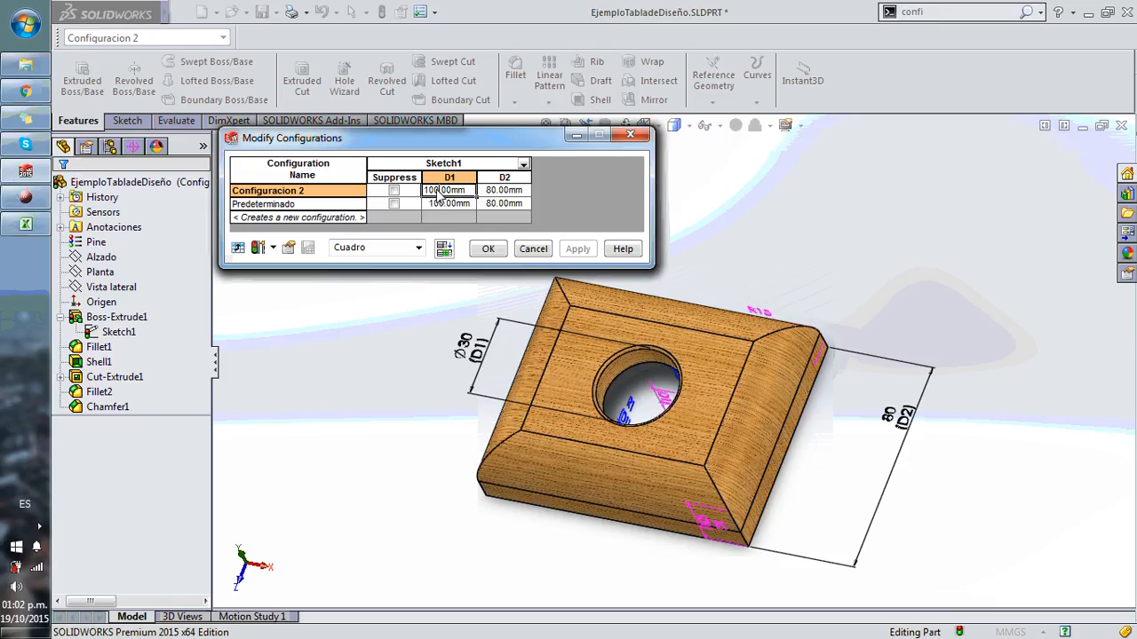
key(BackSpace)
key(BackSpace)
key(BackSpace)
text(80)
click(460, 202)
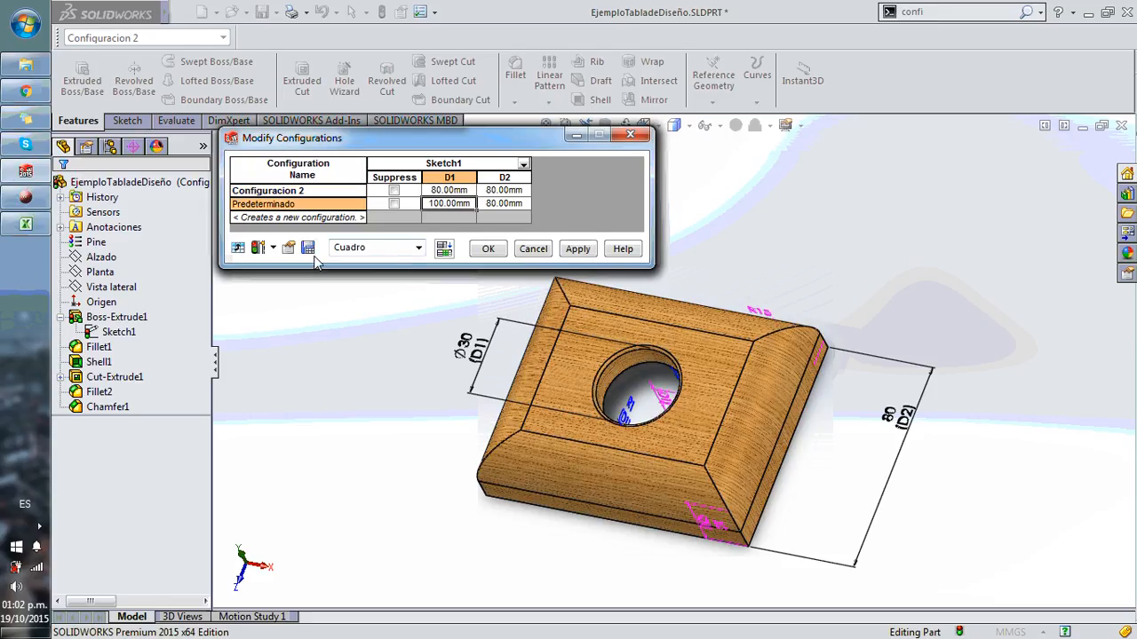
click(492, 249)
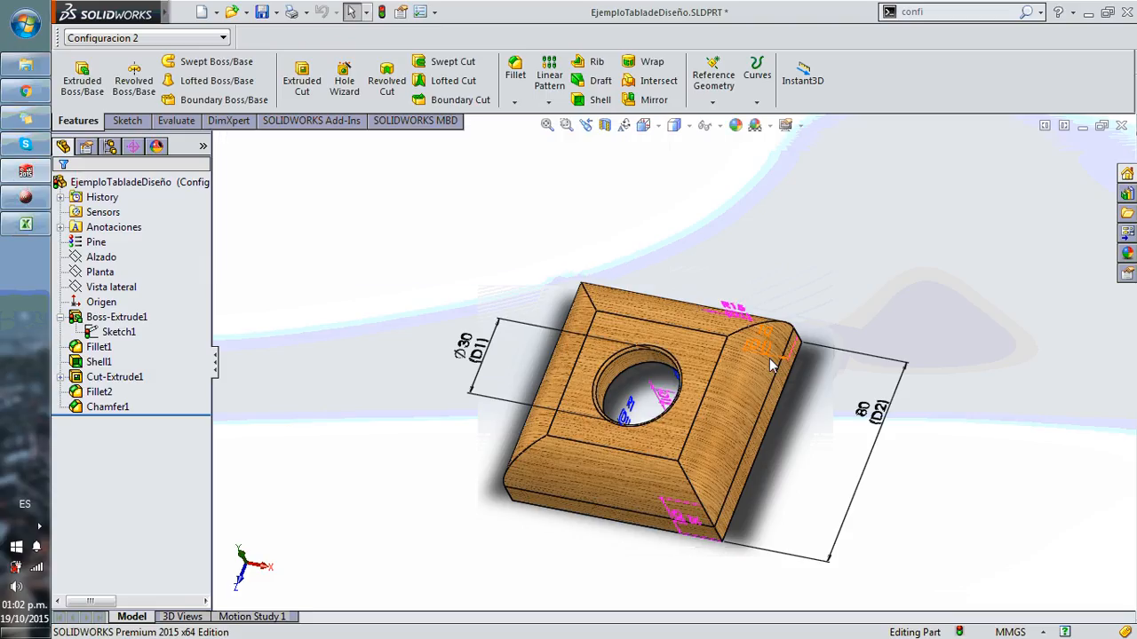
middle_drag(773, 364, 886, 344)
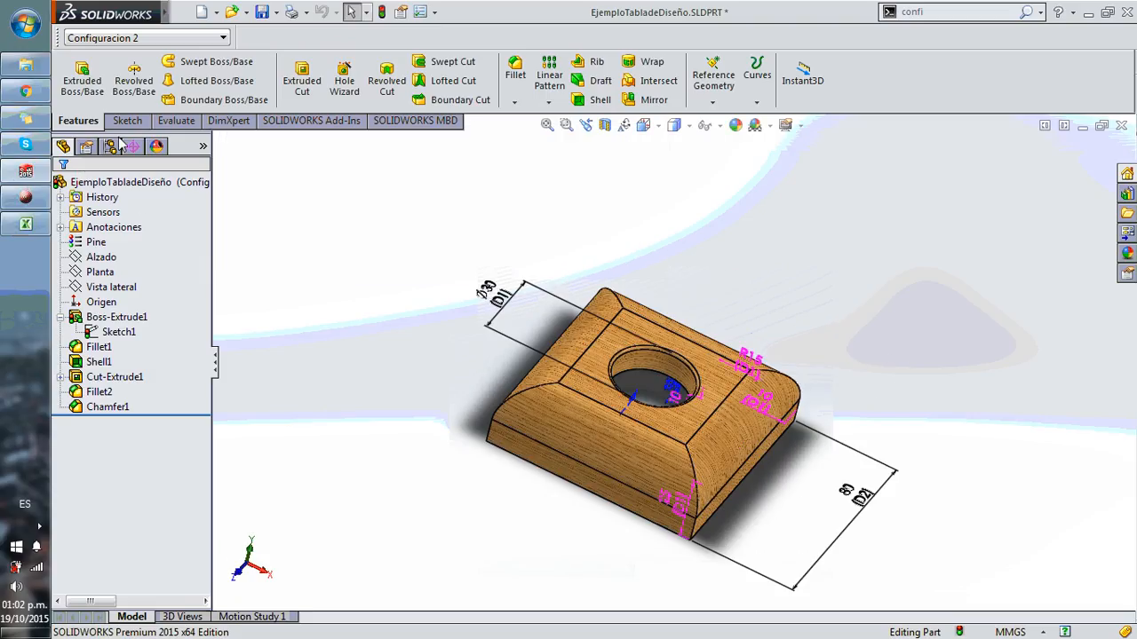
click(77, 183)
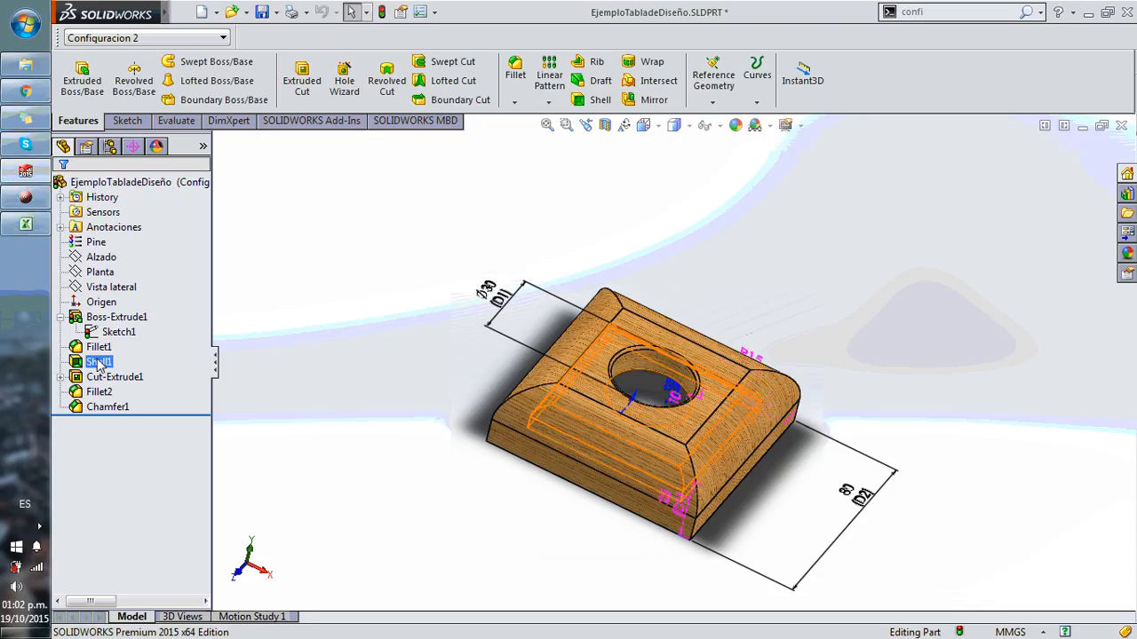
Clear the feature selection and rebuild the part in Configuracion 2
click(114, 332)
key(Escape)
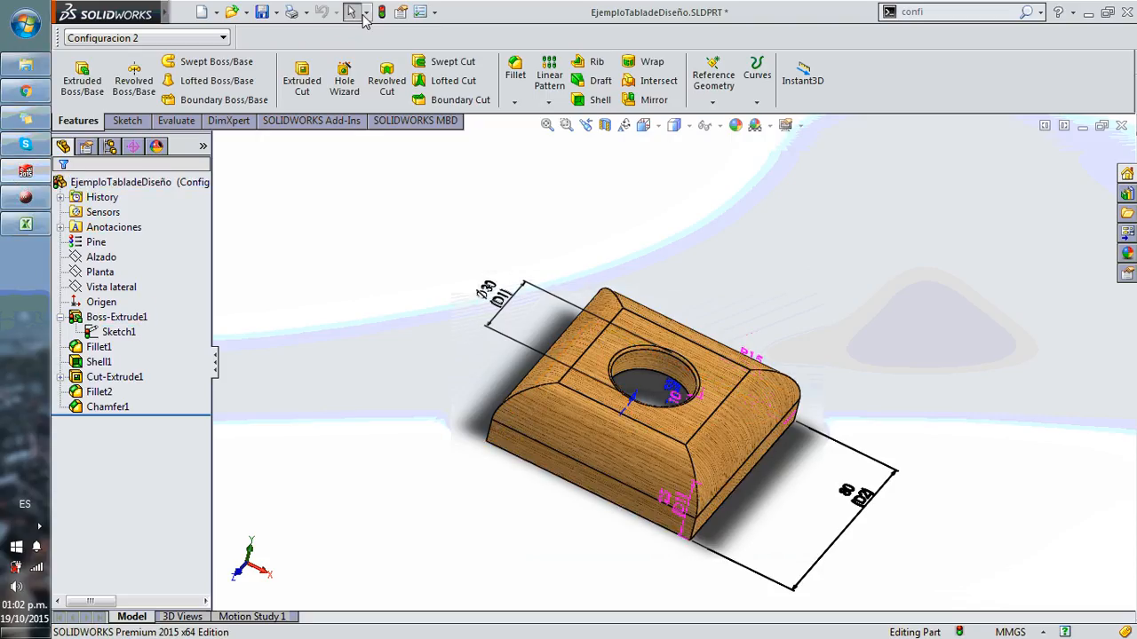
click(383, 13)
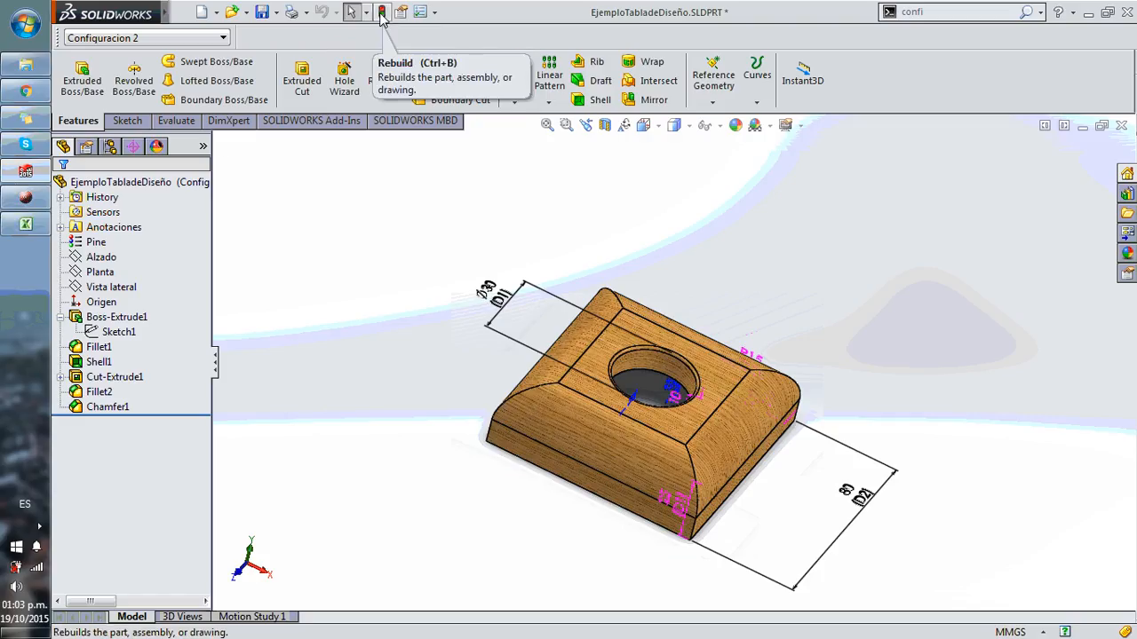
Review the part's list of saved configuration tables and locate the Cuadro table
click(109, 146)
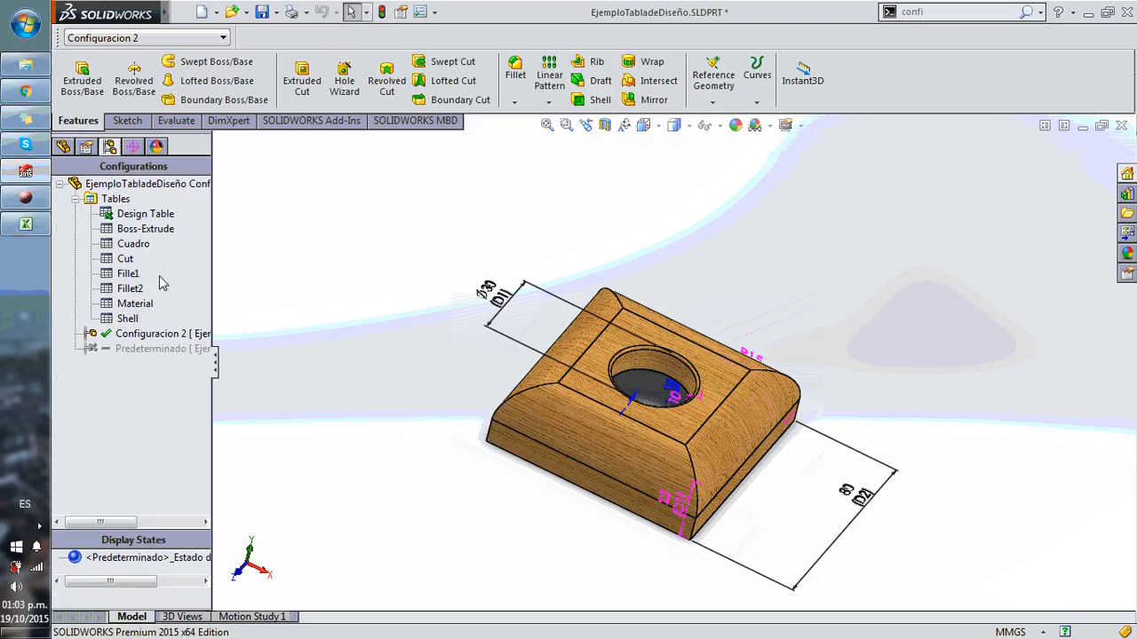
click(125, 258)
click(127, 245)
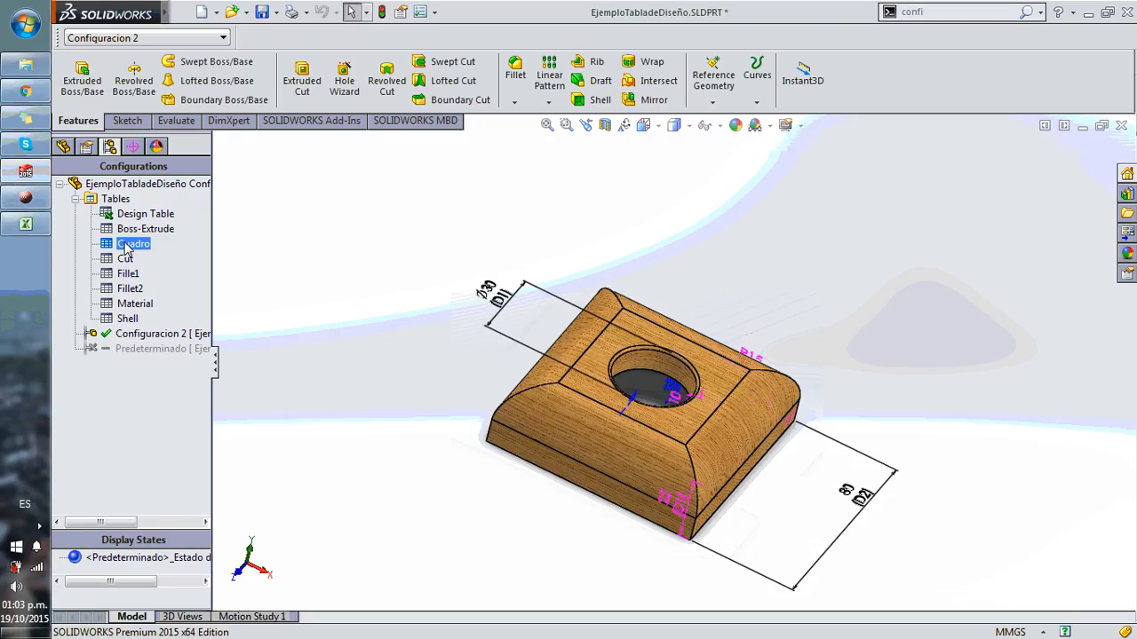
click(321, 245)
Save the part EjemploTabladeDiseño with its updated configurations and tables
middle_drag(568, 382, 758, 354)
key(ctrl+5)
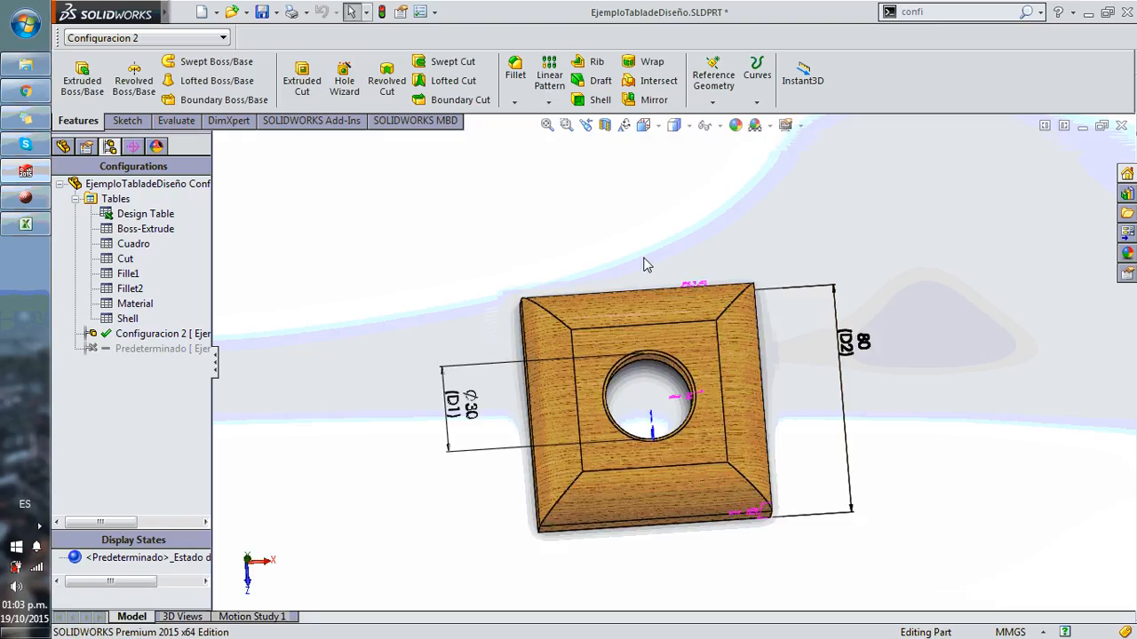
key(ctrl+7)
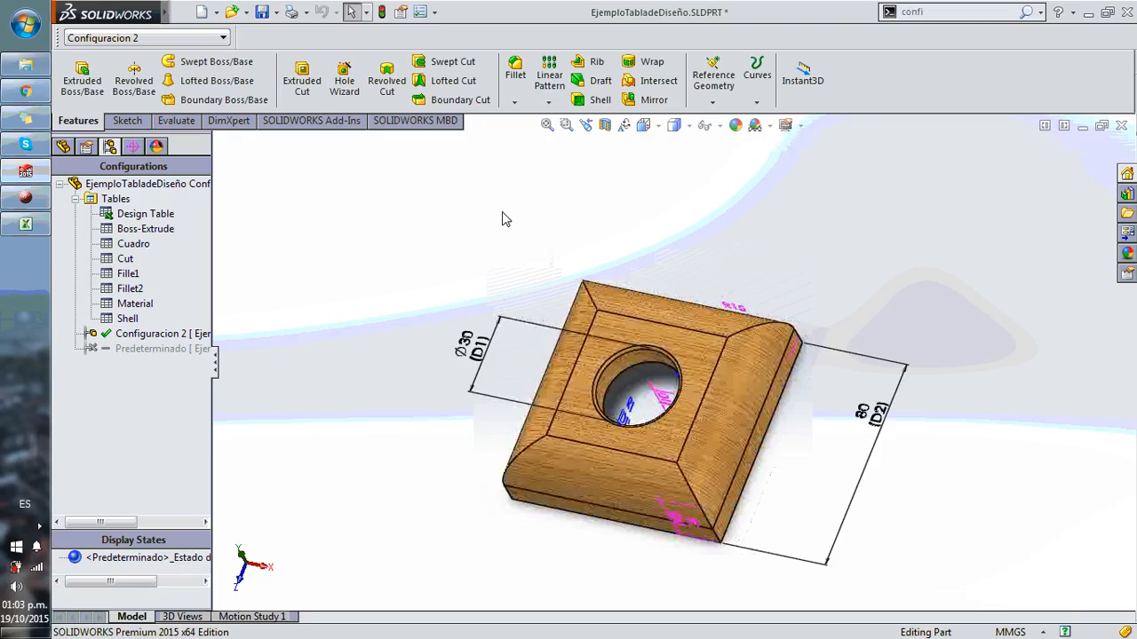
click(262, 12)
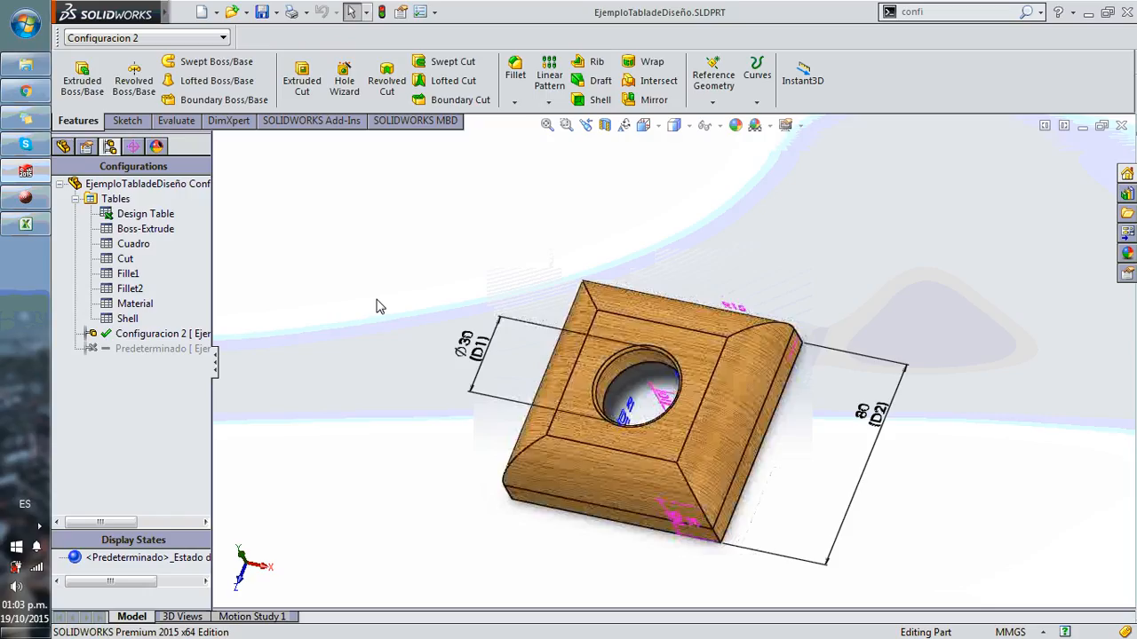
middle_drag(456, 302, 489, 251)
scroll(693, 373, down, 2)
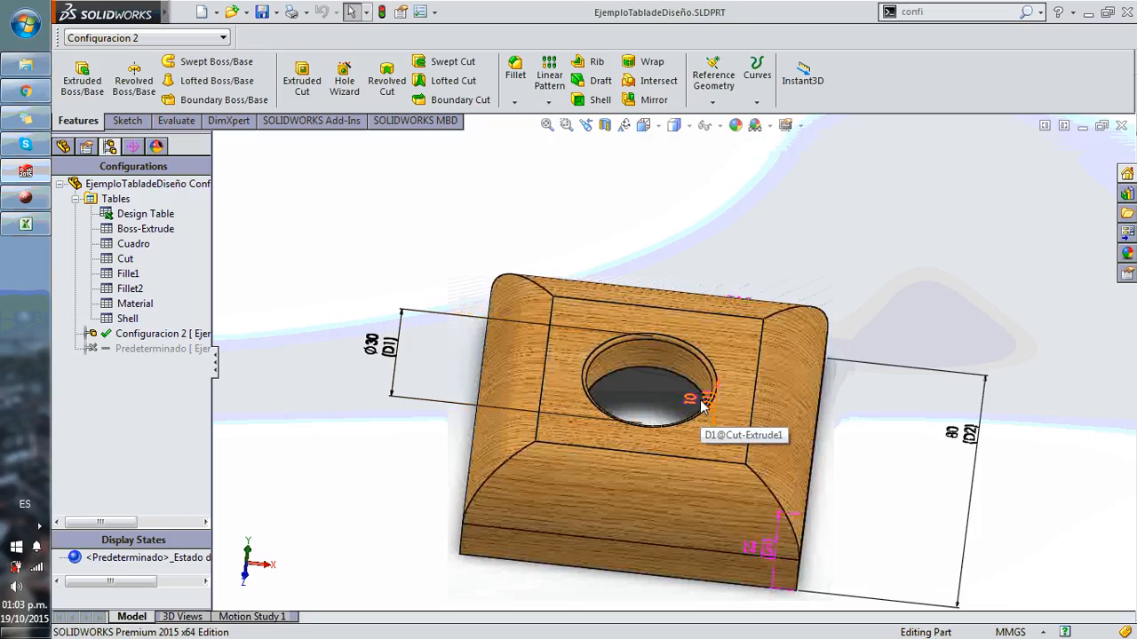
click(21, 197)
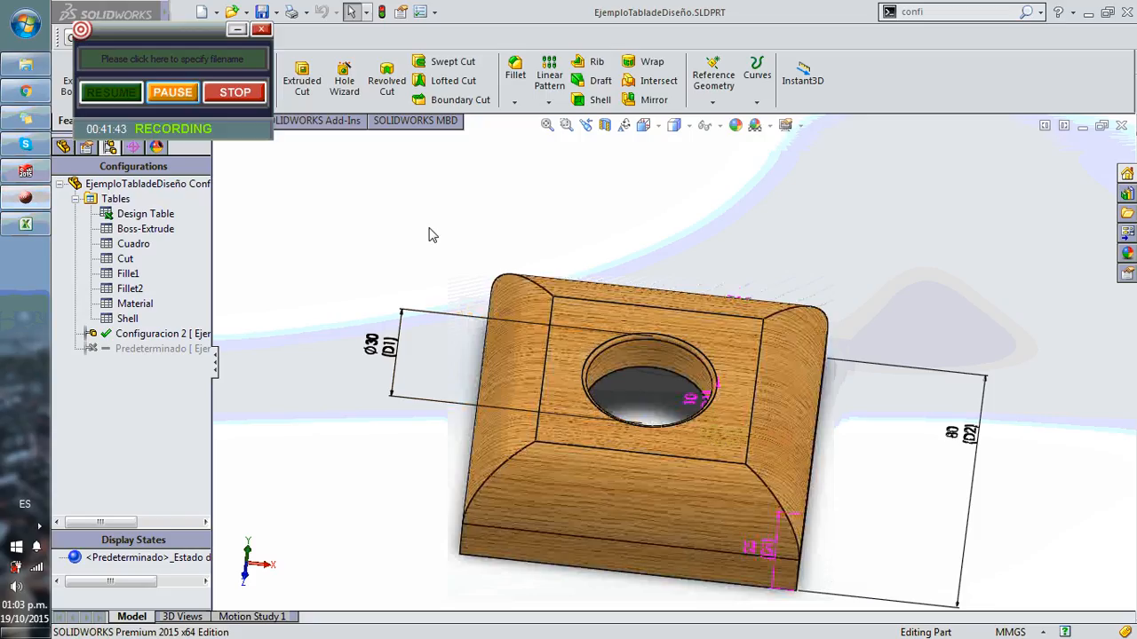